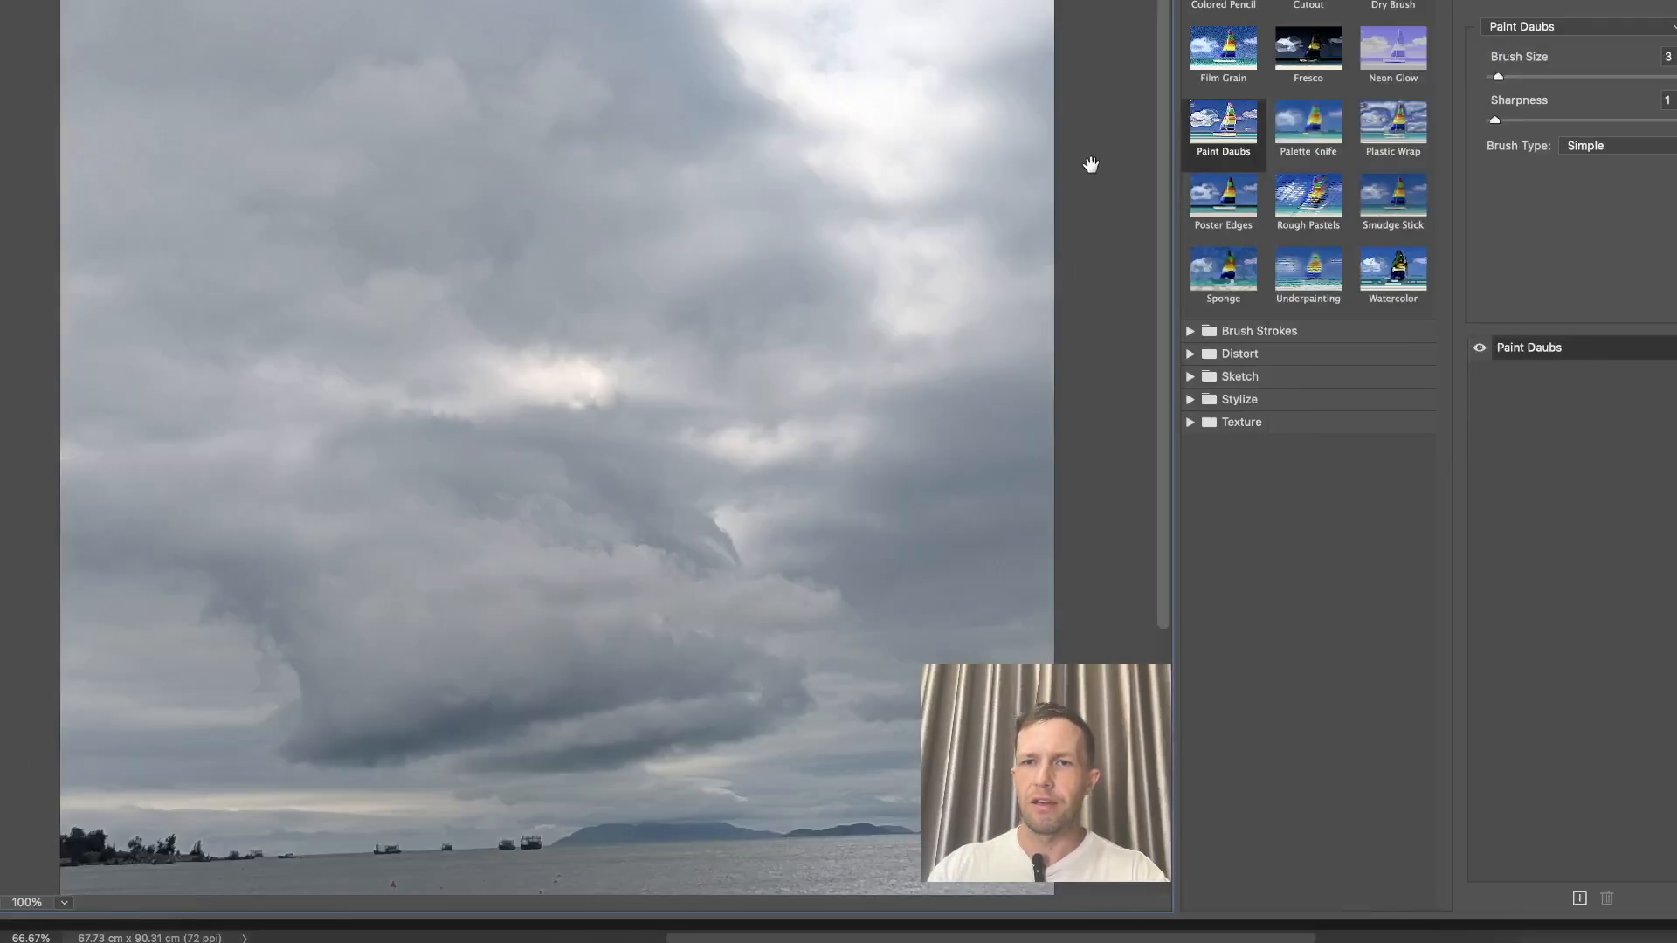
Apply the Paint Daubs filter to the beach photo with a larger brush size, sharpness 2 and the Simple brush type.
{"action": "left_click_drag", "start_coordinate": [1160, 152], "coordinate": [1314, 159]}
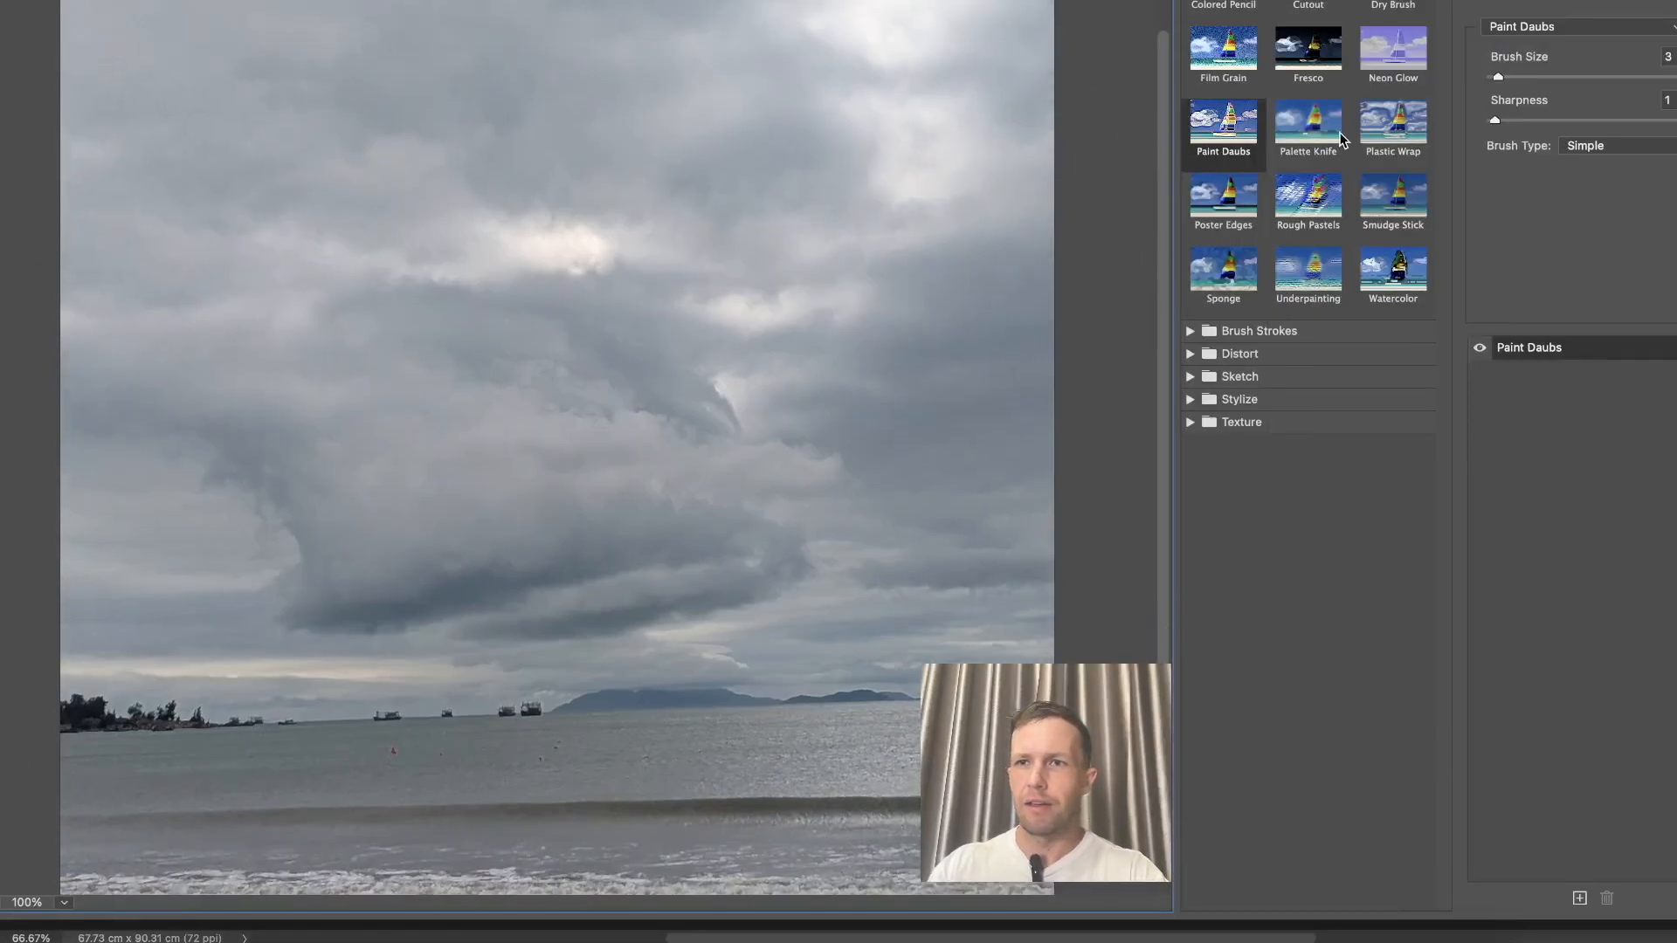
{"action": "left_click", "coordinate": [1506, 78]}
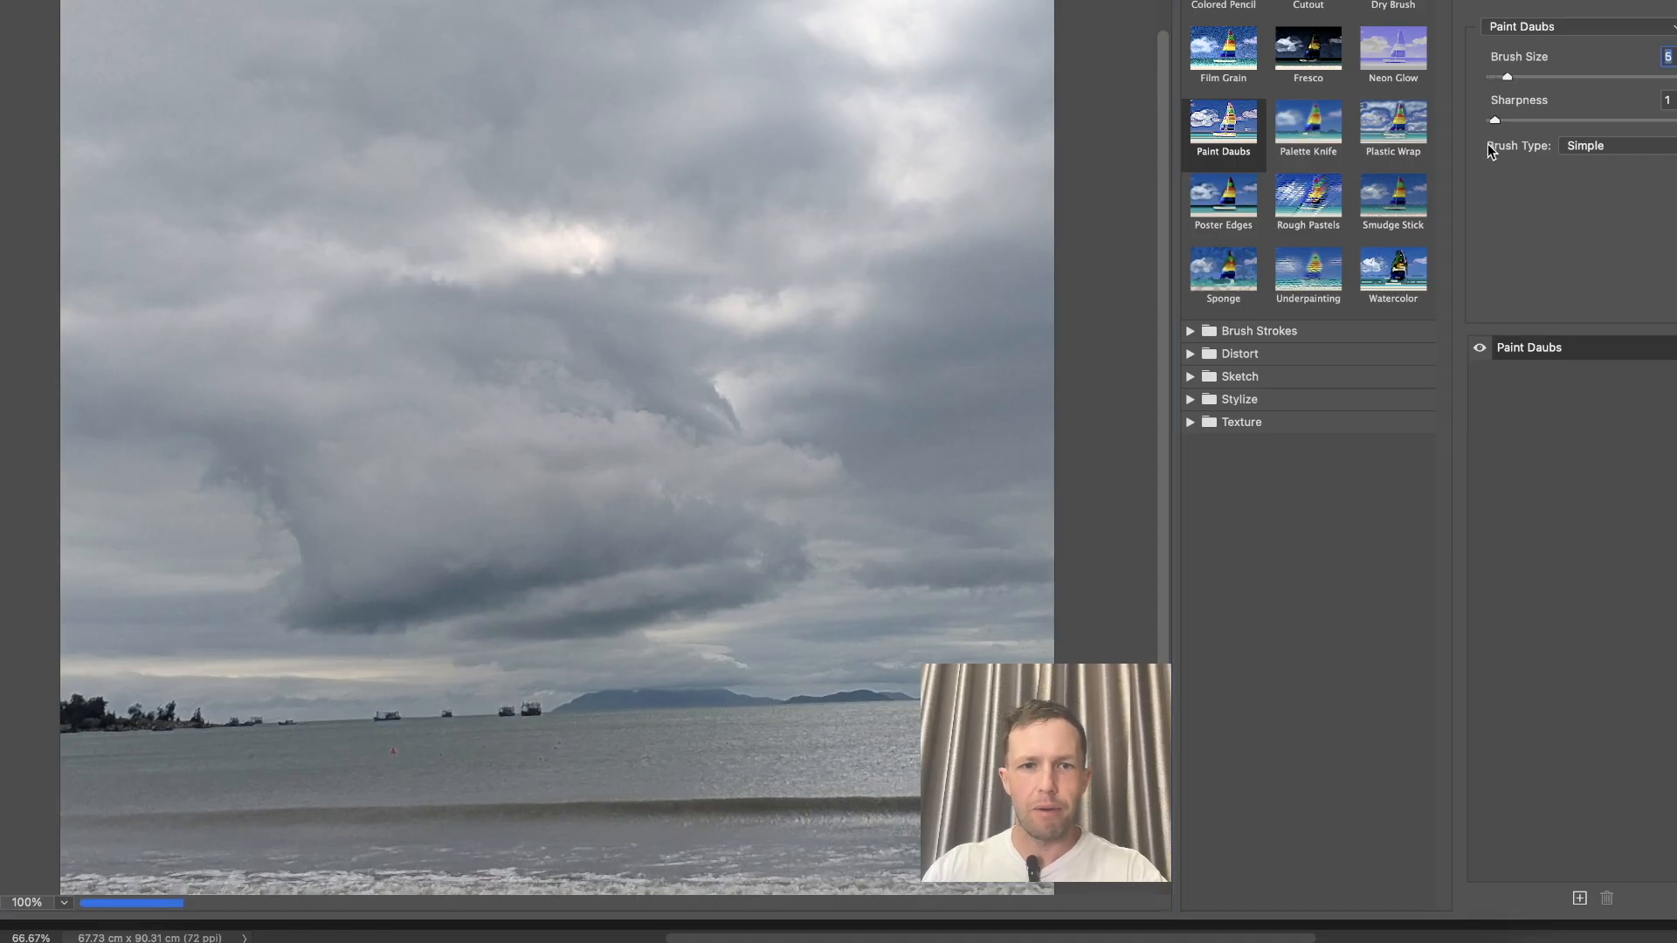
{"action": "left_click", "coordinate": [1502, 121]}
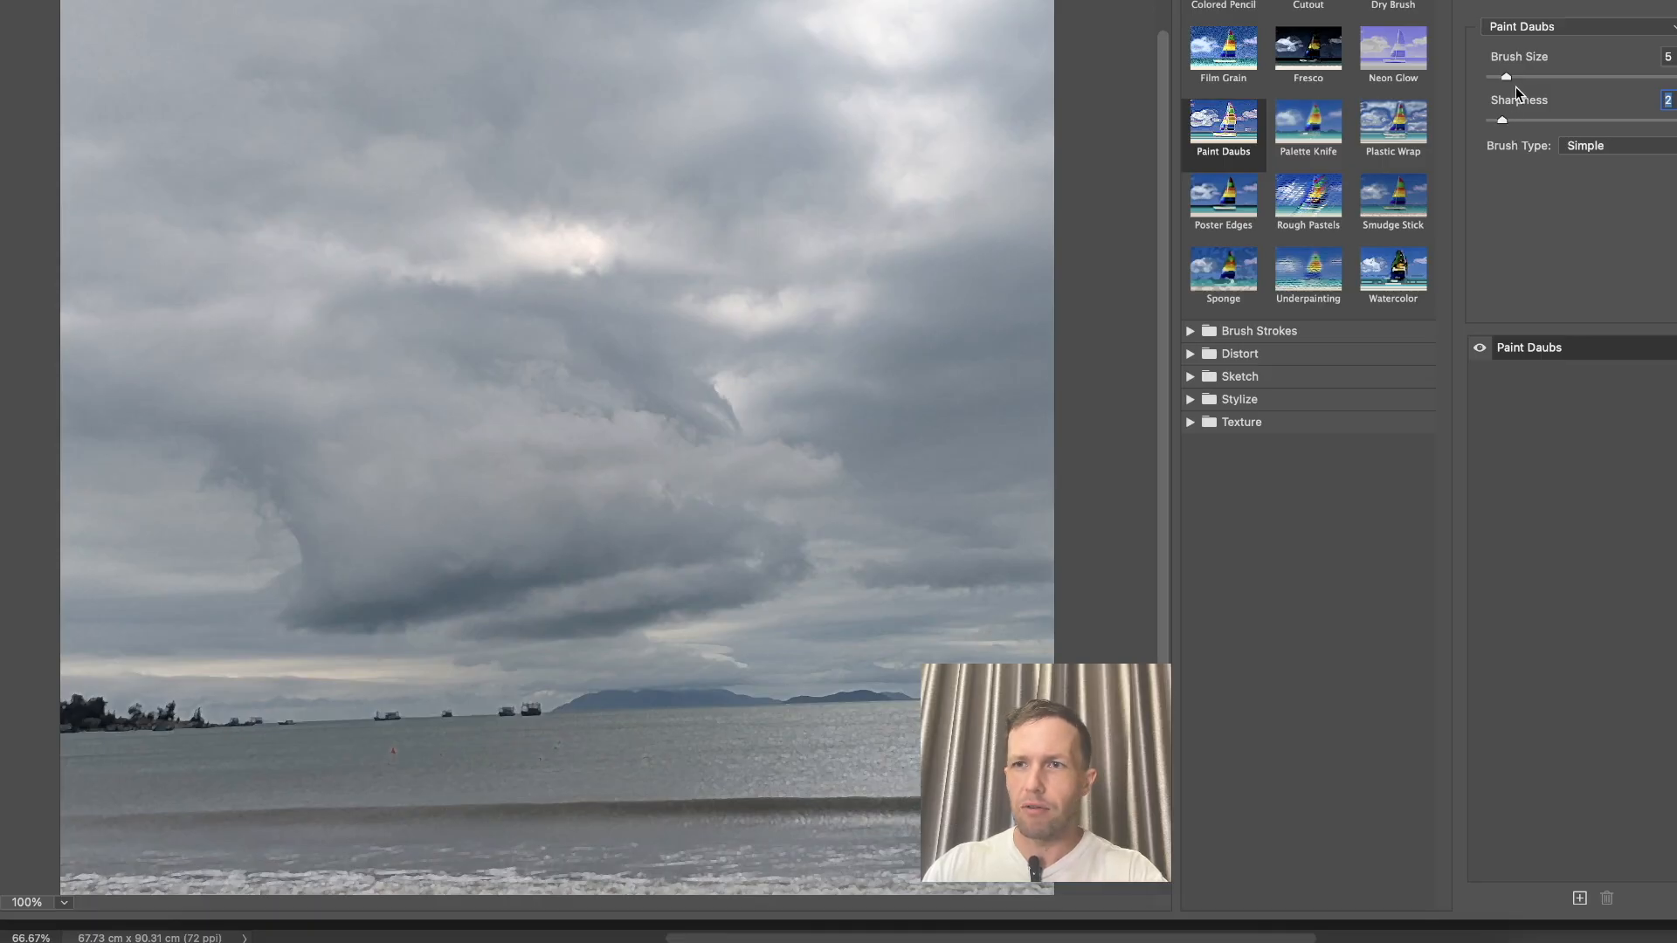
{"action": "left_click", "coordinate": [1514, 77]}
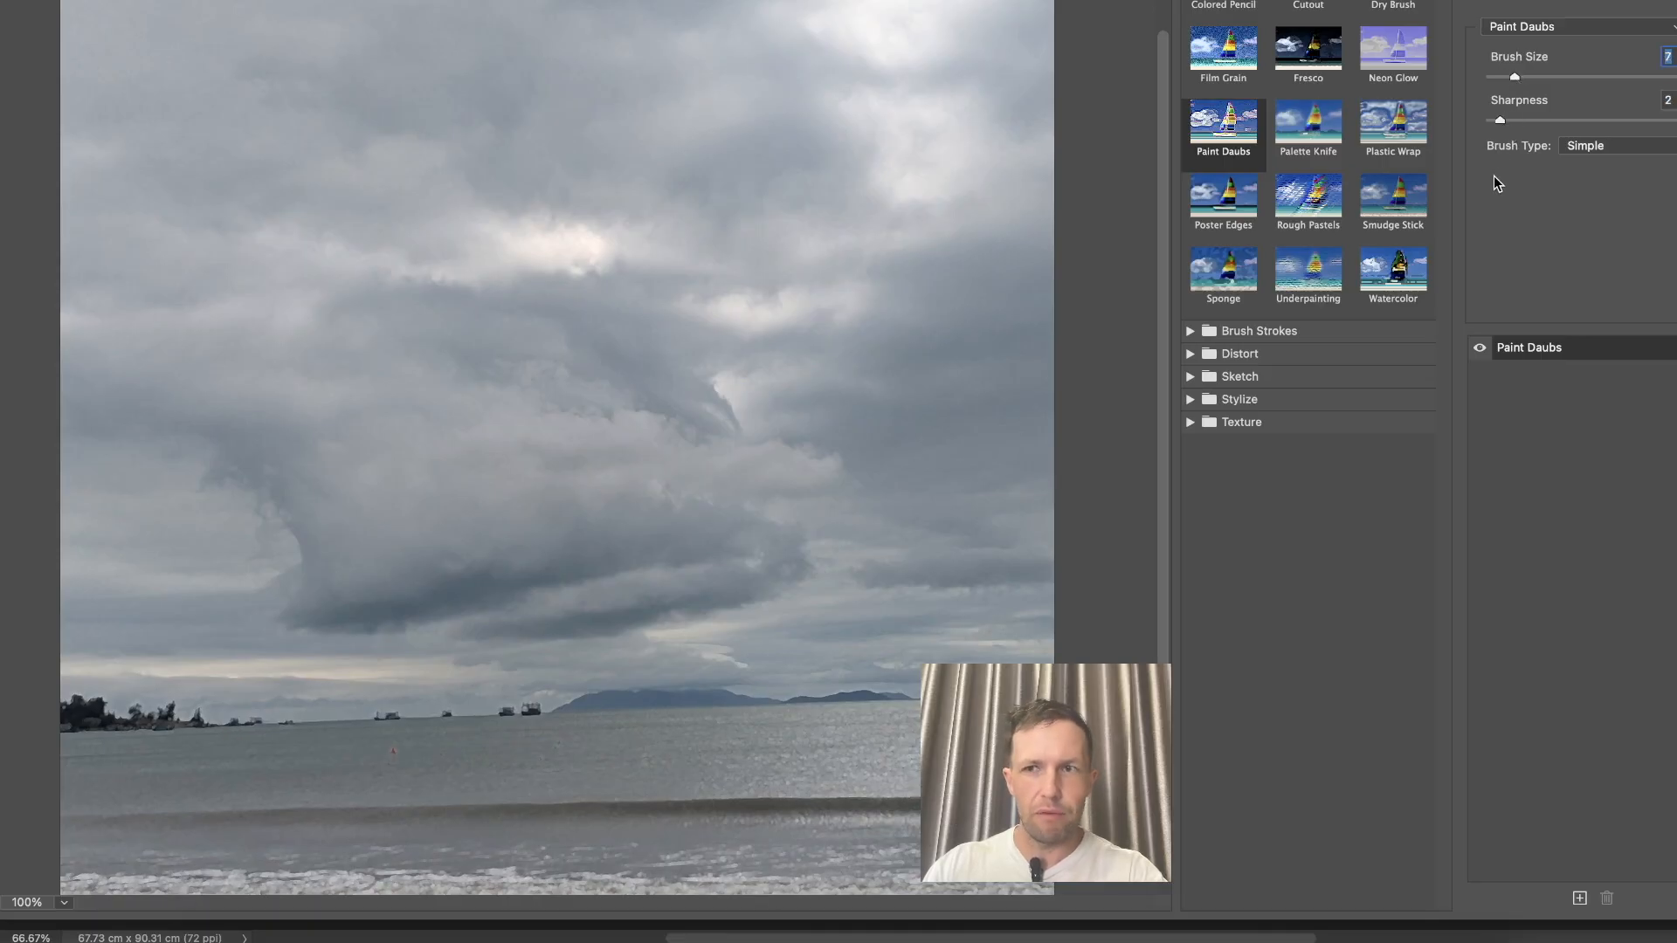
{"action": "left_click", "coordinate": [1537, 77]}
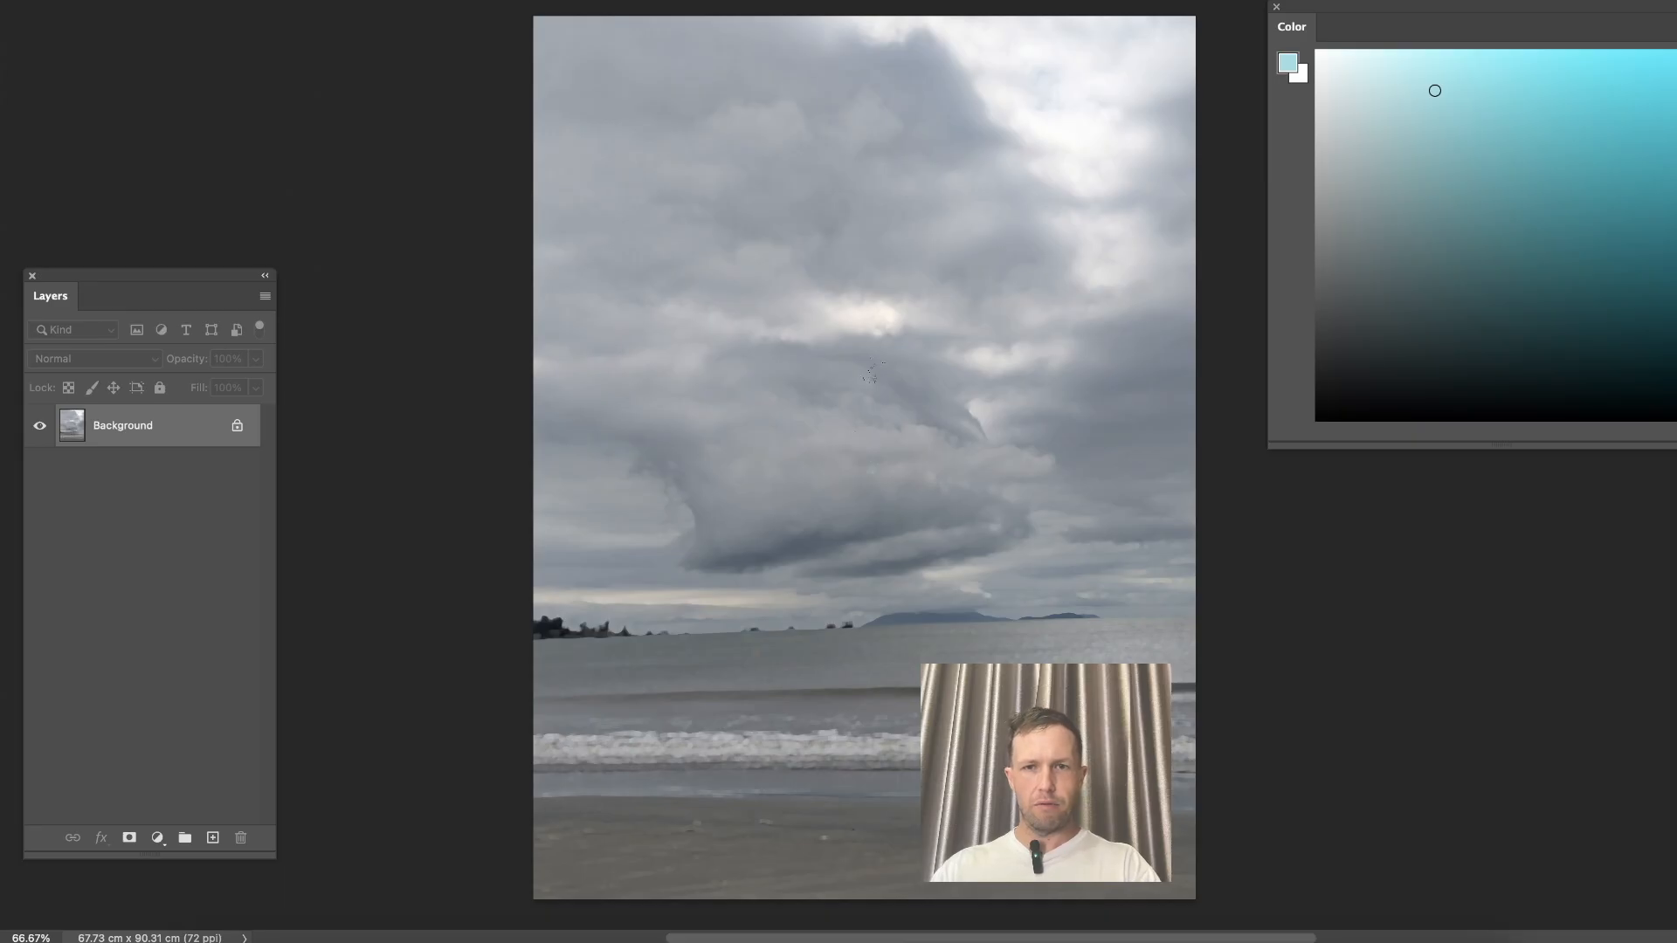
{"action": "mouse_move", "coordinate": [827, 549]}
{"action": "left_mouse_down"}
{"action": "mouse_move", "coordinate": [935, 254]}
{"action": "mouse_move", "coordinate": [799, 731]}
{"action": "left_mouse_up"}
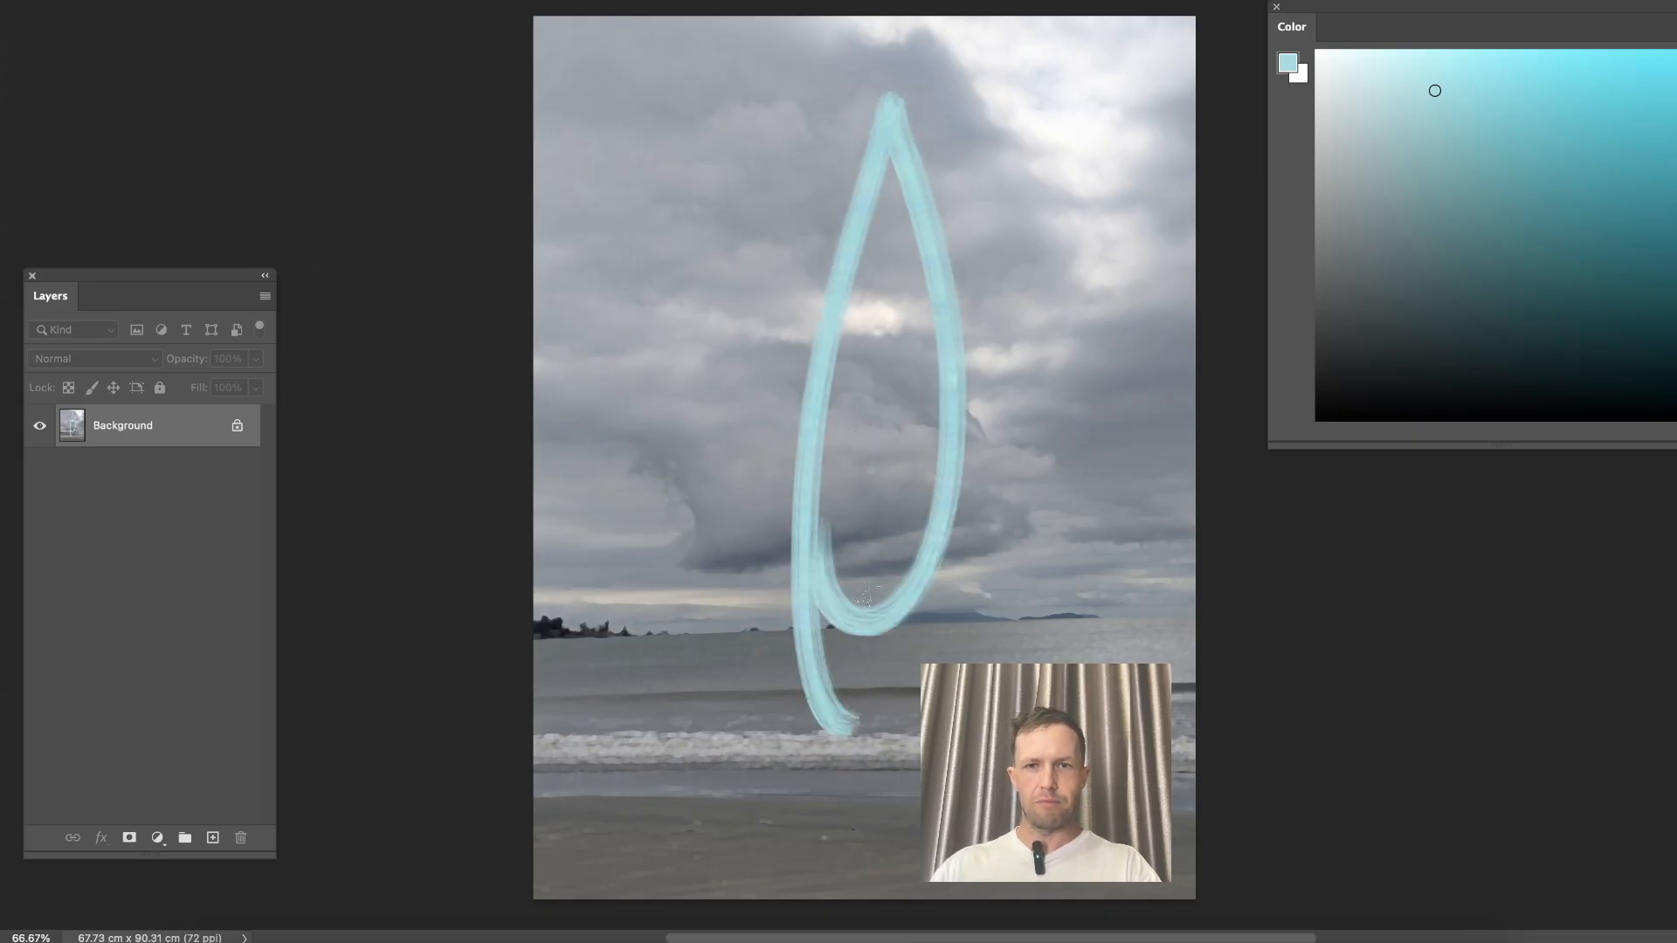
{"action": "key", "text": "ctrl+z"}
{"action": "mouse_move", "coordinate": [815, 539]}
{"action": "left_mouse_down"}
{"action": "mouse_move", "coordinate": [930, 441]}
{"action": "mouse_move", "coordinate": [834, 147]}
{"action": "mouse_move", "coordinate": [821, 601]}
{"action": "mouse_move", "coordinate": [804, 297]}
{"action": "mouse_move", "coordinate": [801, 577]}
{"action": "left_mouse_up"}
{"action": "key", "text": "ctrl+z"}
{"action": "key", "text": "ctrl+z"}
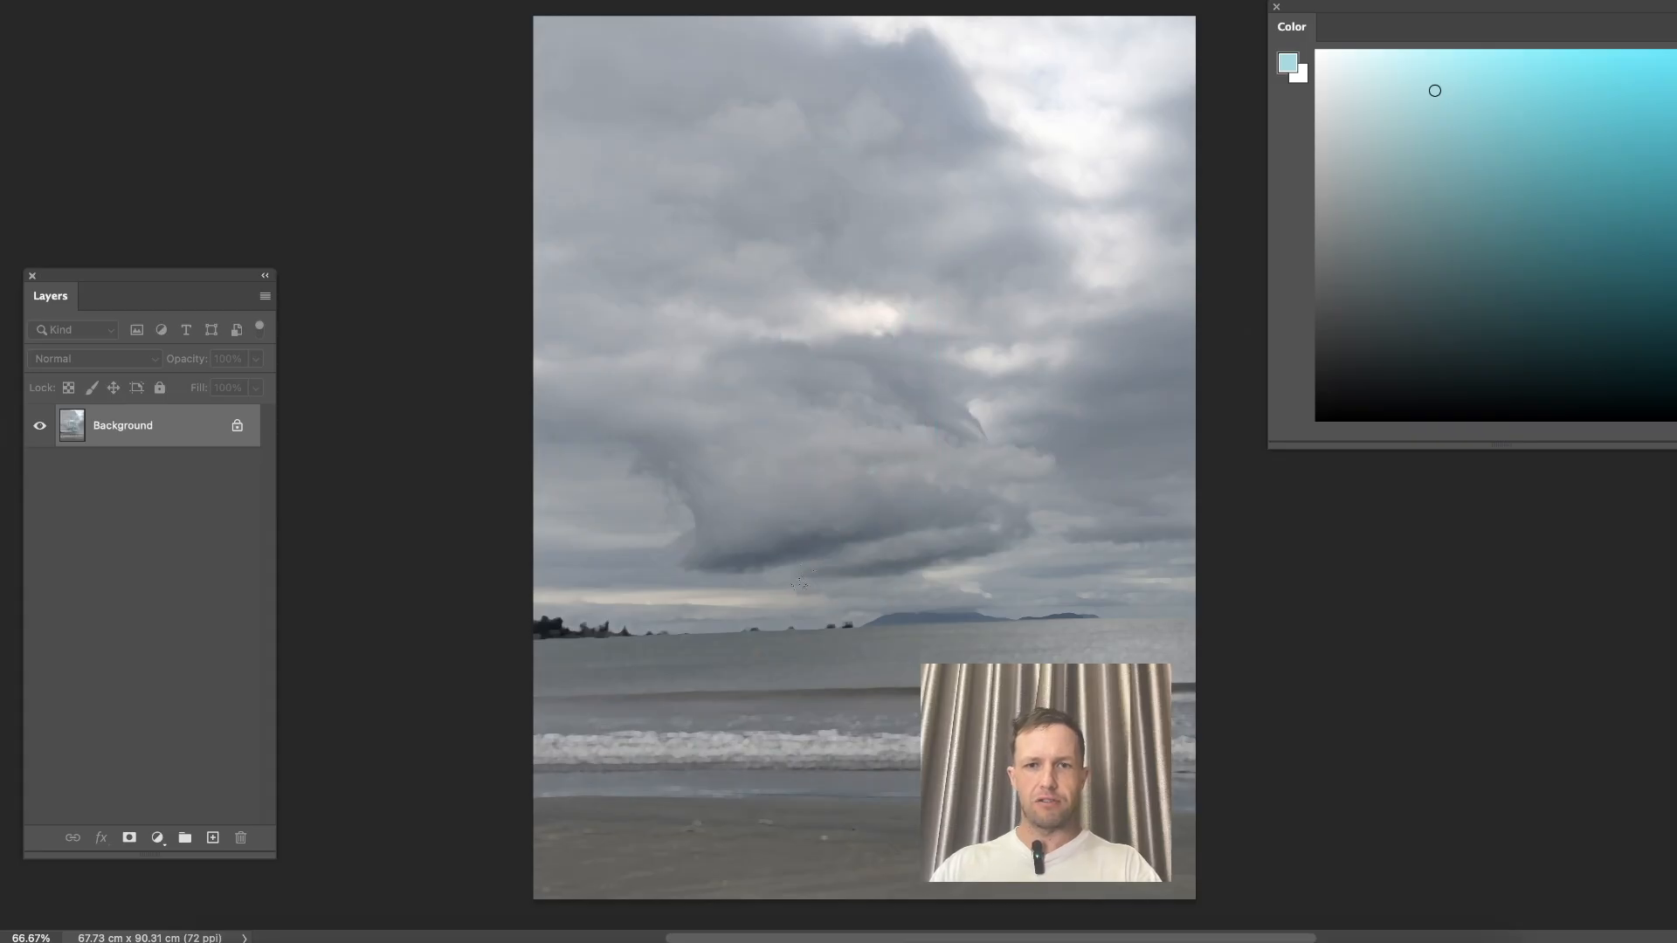
Choose a near-black warm grey and paint soft dark shadow strokes across the foreground sand.
{"action": "left_click", "coordinate": [808, 549], "text": "alt"}
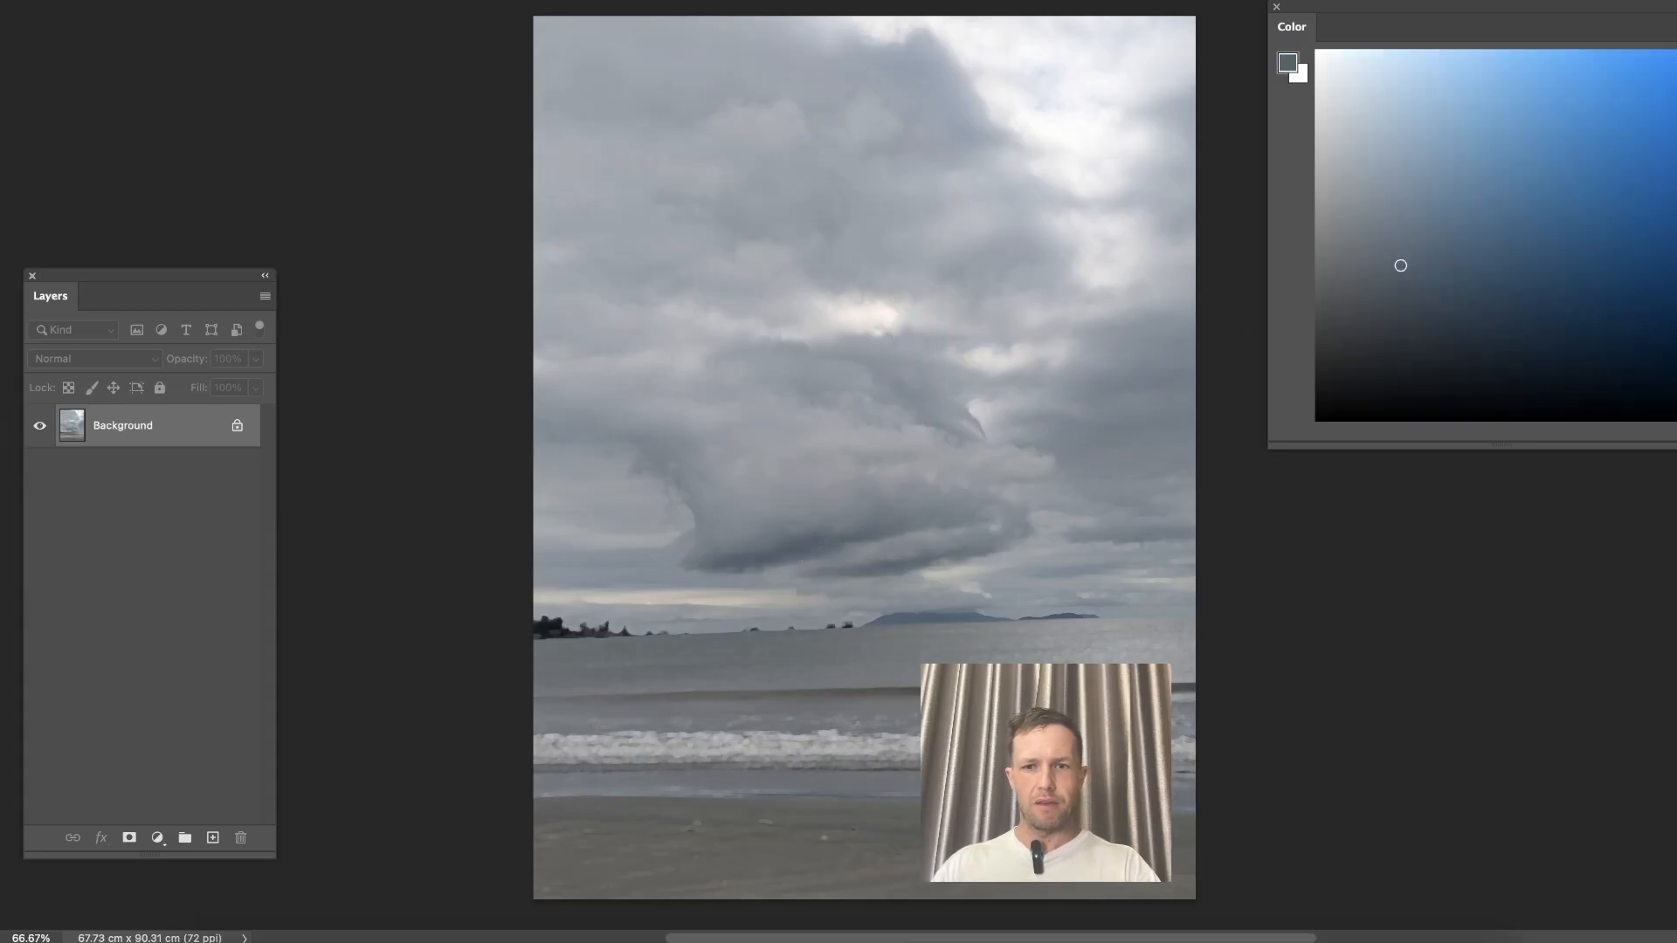
{"action": "mouse_move", "coordinate": [1400, 265]}
{"action": "left_mouse_down"}
{"action": "mouse_move", "coordinate": [1317, 288]}
{"action": "mouse_move", "coordinate": [1393, 311]}
{"action": "mouse_move", "coordinate": [1336, 325]}
{"action": "mouse_move", "coordinate": [1321, 348]}
{"action": "left_mouse_up"}
{"action": "left_click_drag", "start_coordinate": [1029, 821], "coordinate": [1087, 836]}
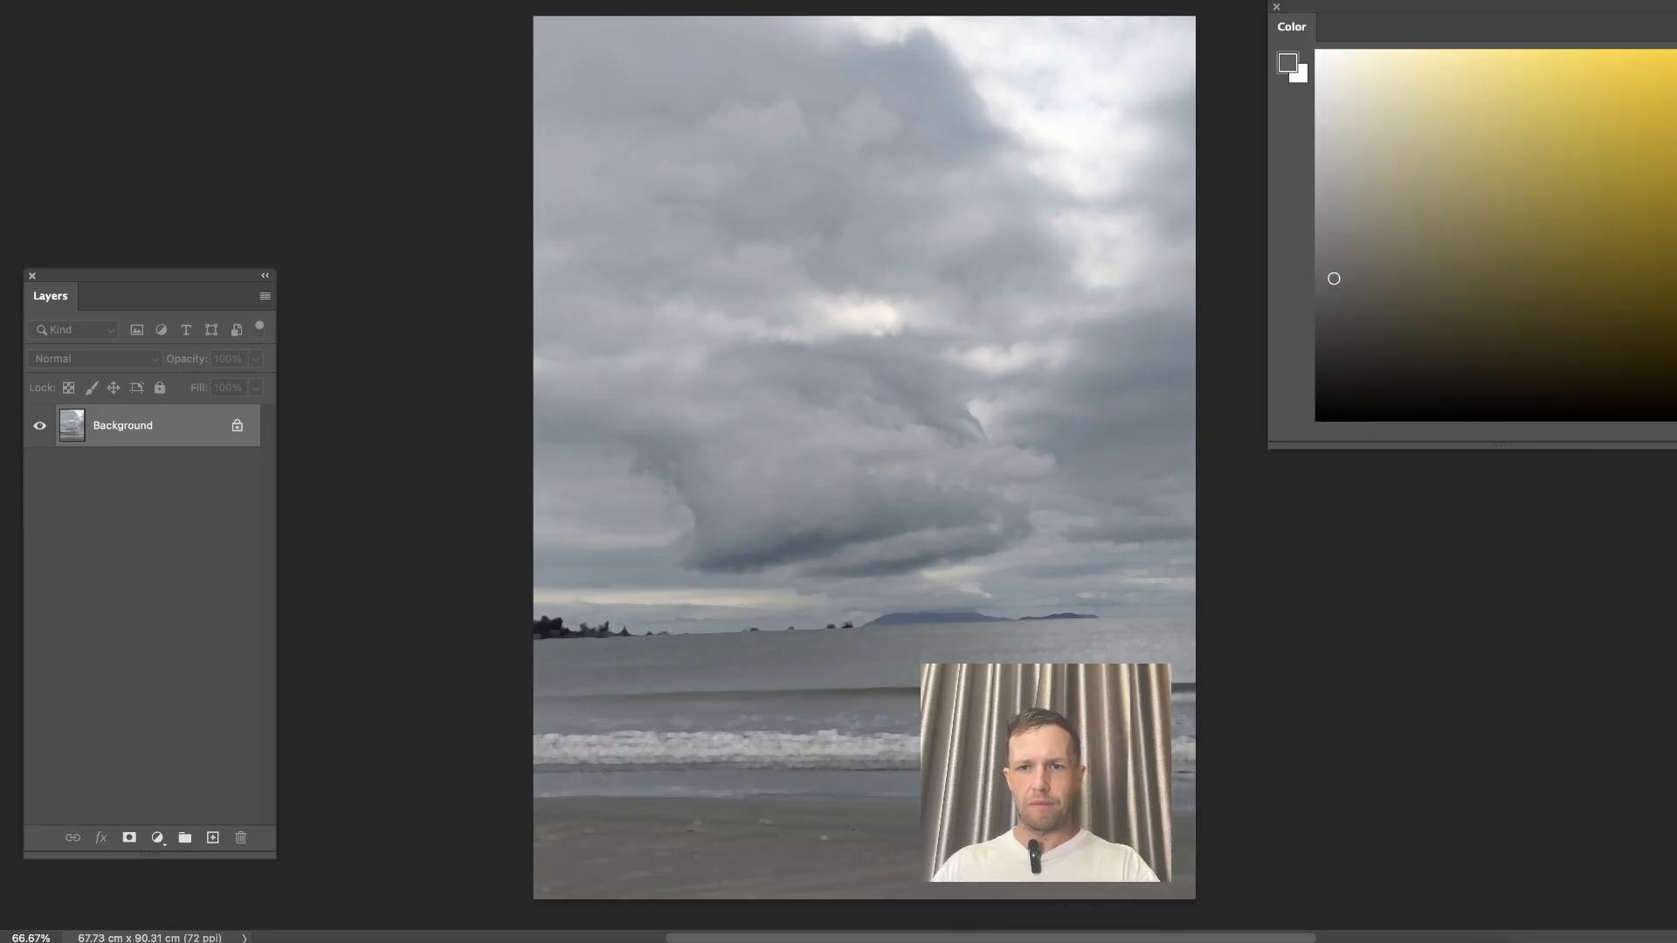
{"action": "left_click_drag", "start_coordinate": [1348, 330], "coordinate": [1351, 367]}
{"action": "mouse_move", "coordinate": [565, 884]}
{"action": "left_mouse_down"}
{"action": "mouse_move", "coordinate": [621, 897]}
{"action": "mouse_move", "coordinate": [464, 842]}
{"action": "mouse_move", "coordinate": [774, 901]}
{"action": "mouse_move", "coordinate": [834, 873]}
{"action": "left_mouse_up"}
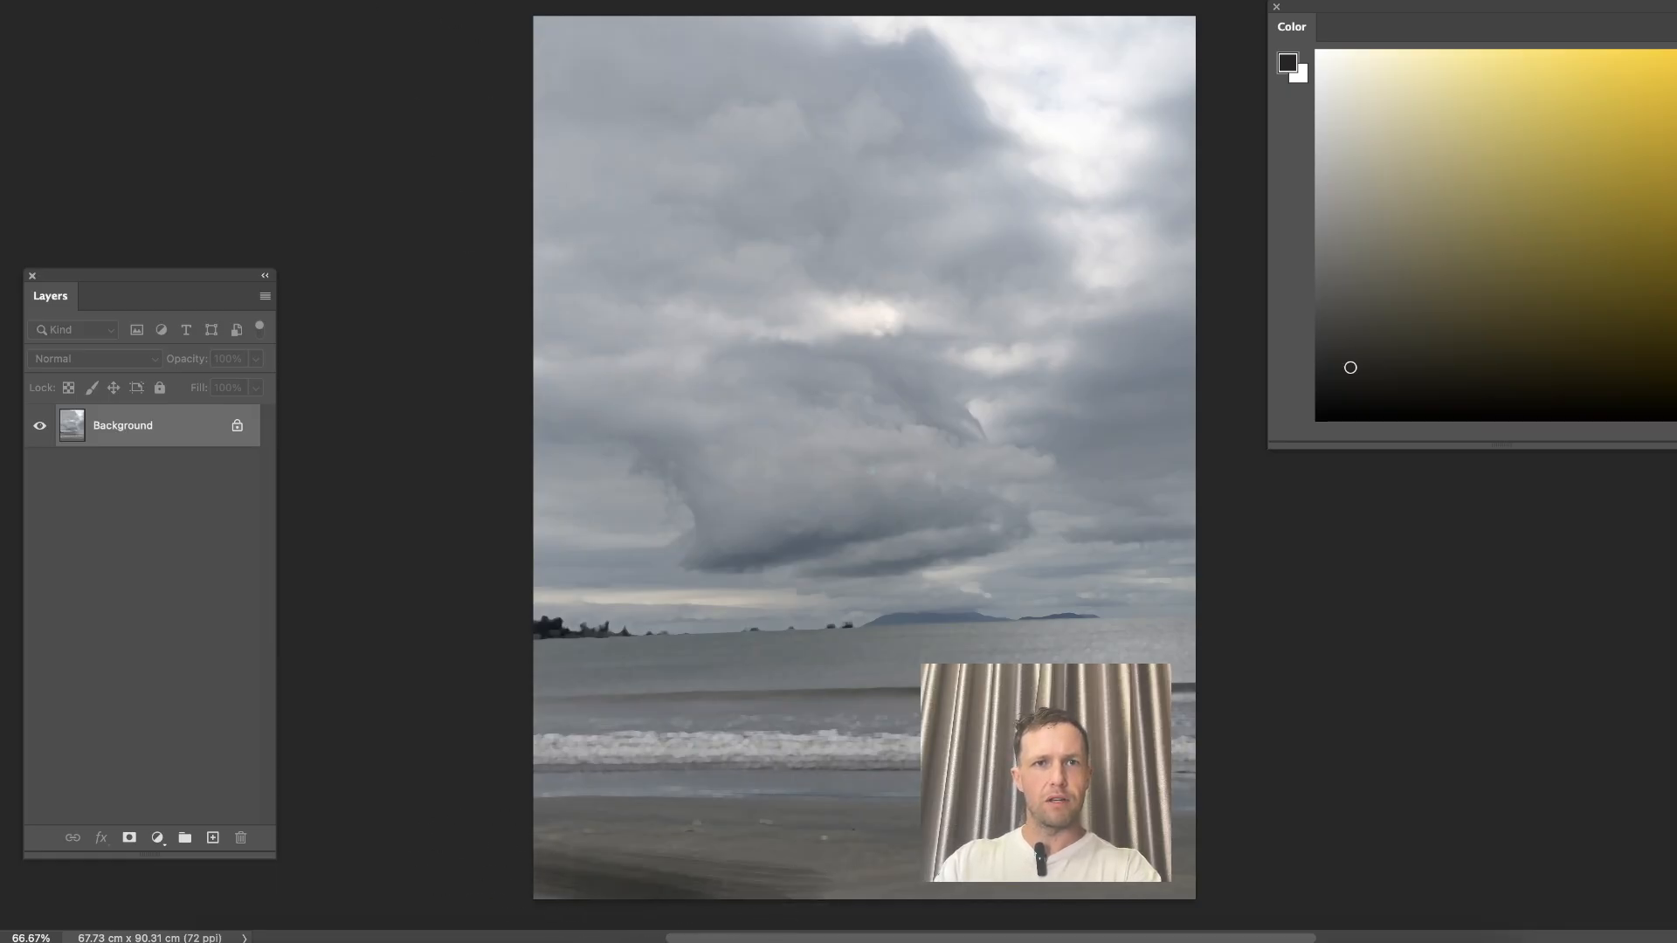
{"action": "left_click_drag", "start_coordinate": [505, 842], "coordinate": [877, 878]}
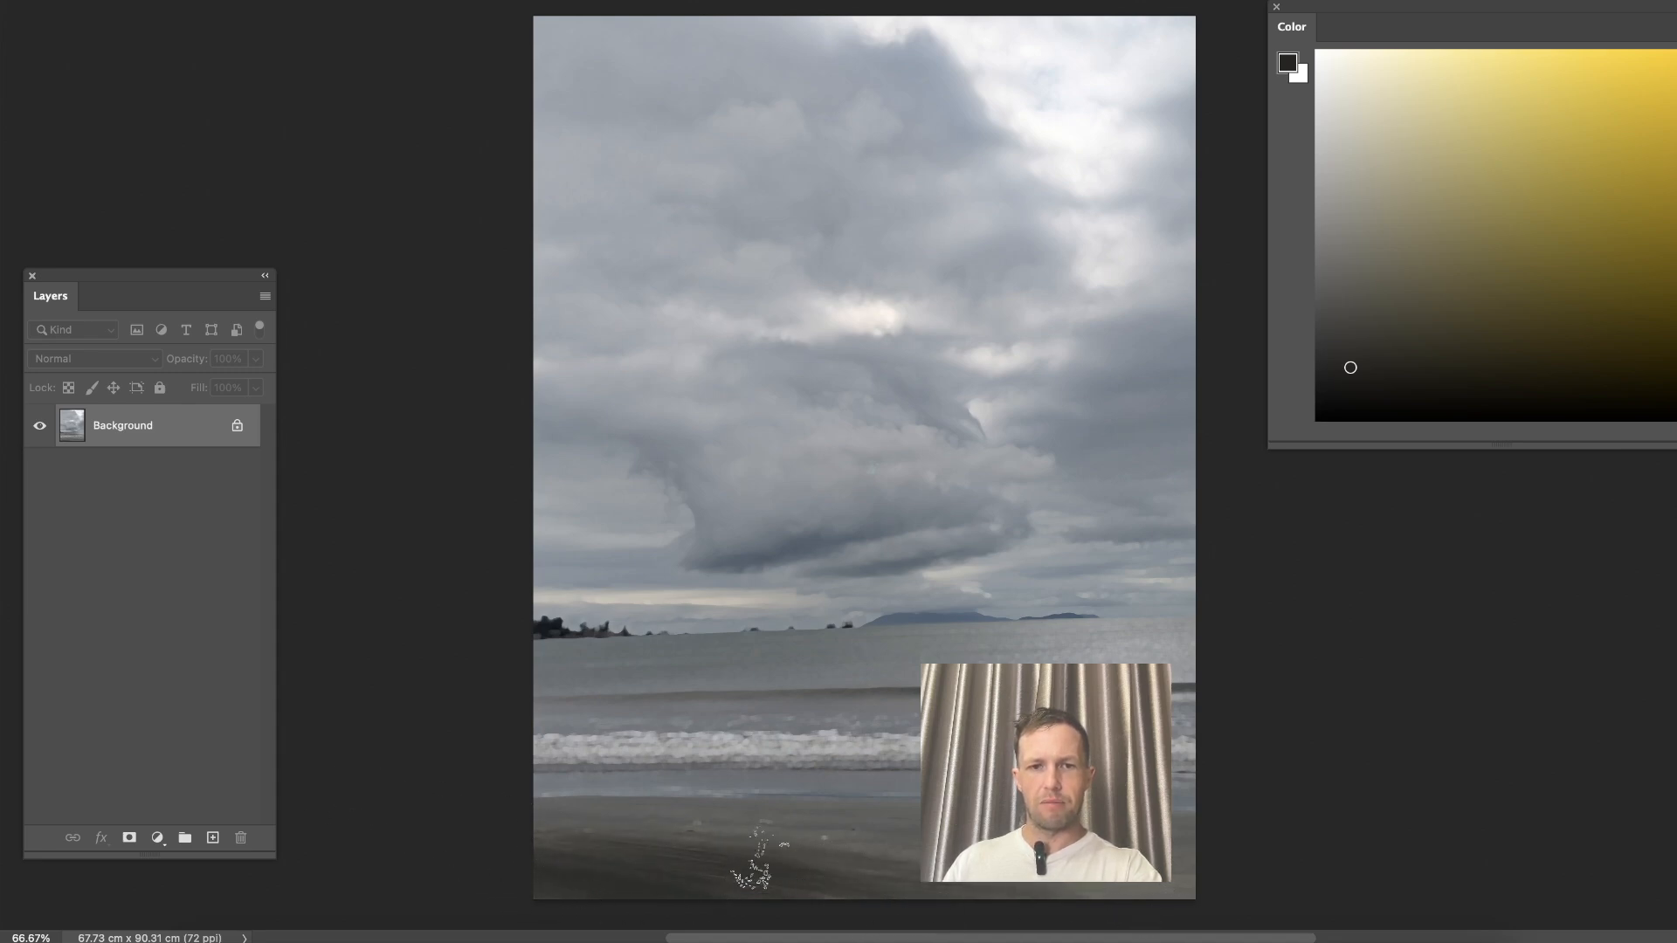
{"action": "mouse_move", "coordinate": [577, 847]}
{"action": "left_mouse_down"}
{"action": "mouse_move", "coordinate": [668, 555]}
{"action": "mouse_move", "coordinate": [432, 657]}
{"action": "mouse_move", "coordinate": [648, 796]}
{"action": "left_mouse_up"}
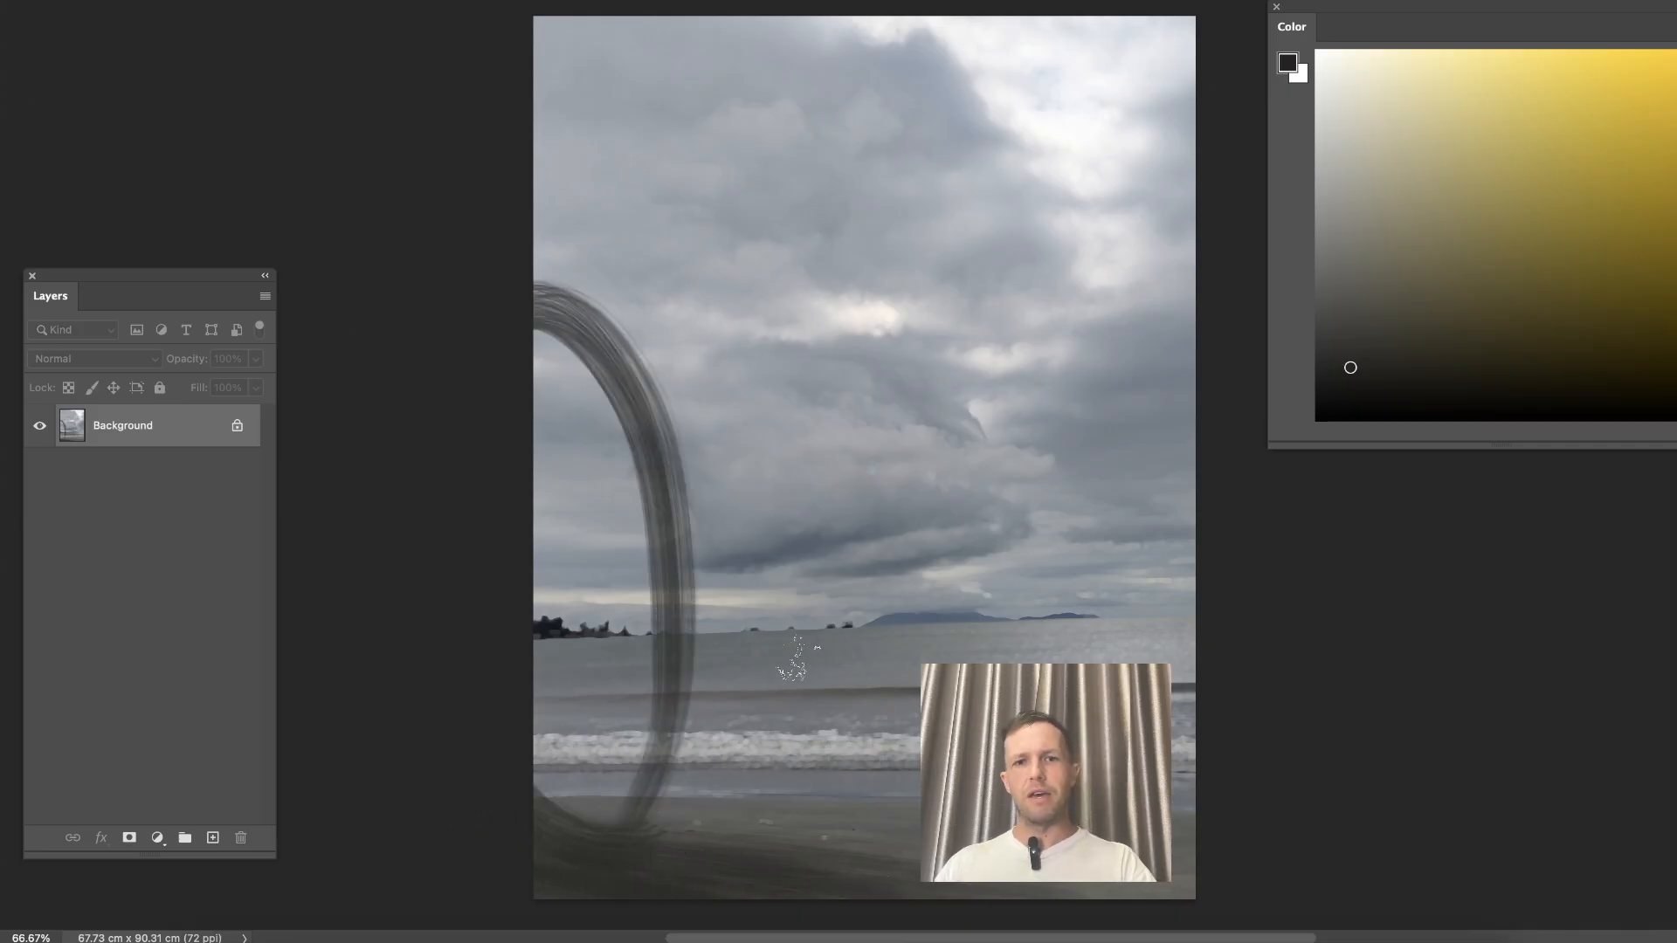
{"action": "key", "text": "ctrl+z"}
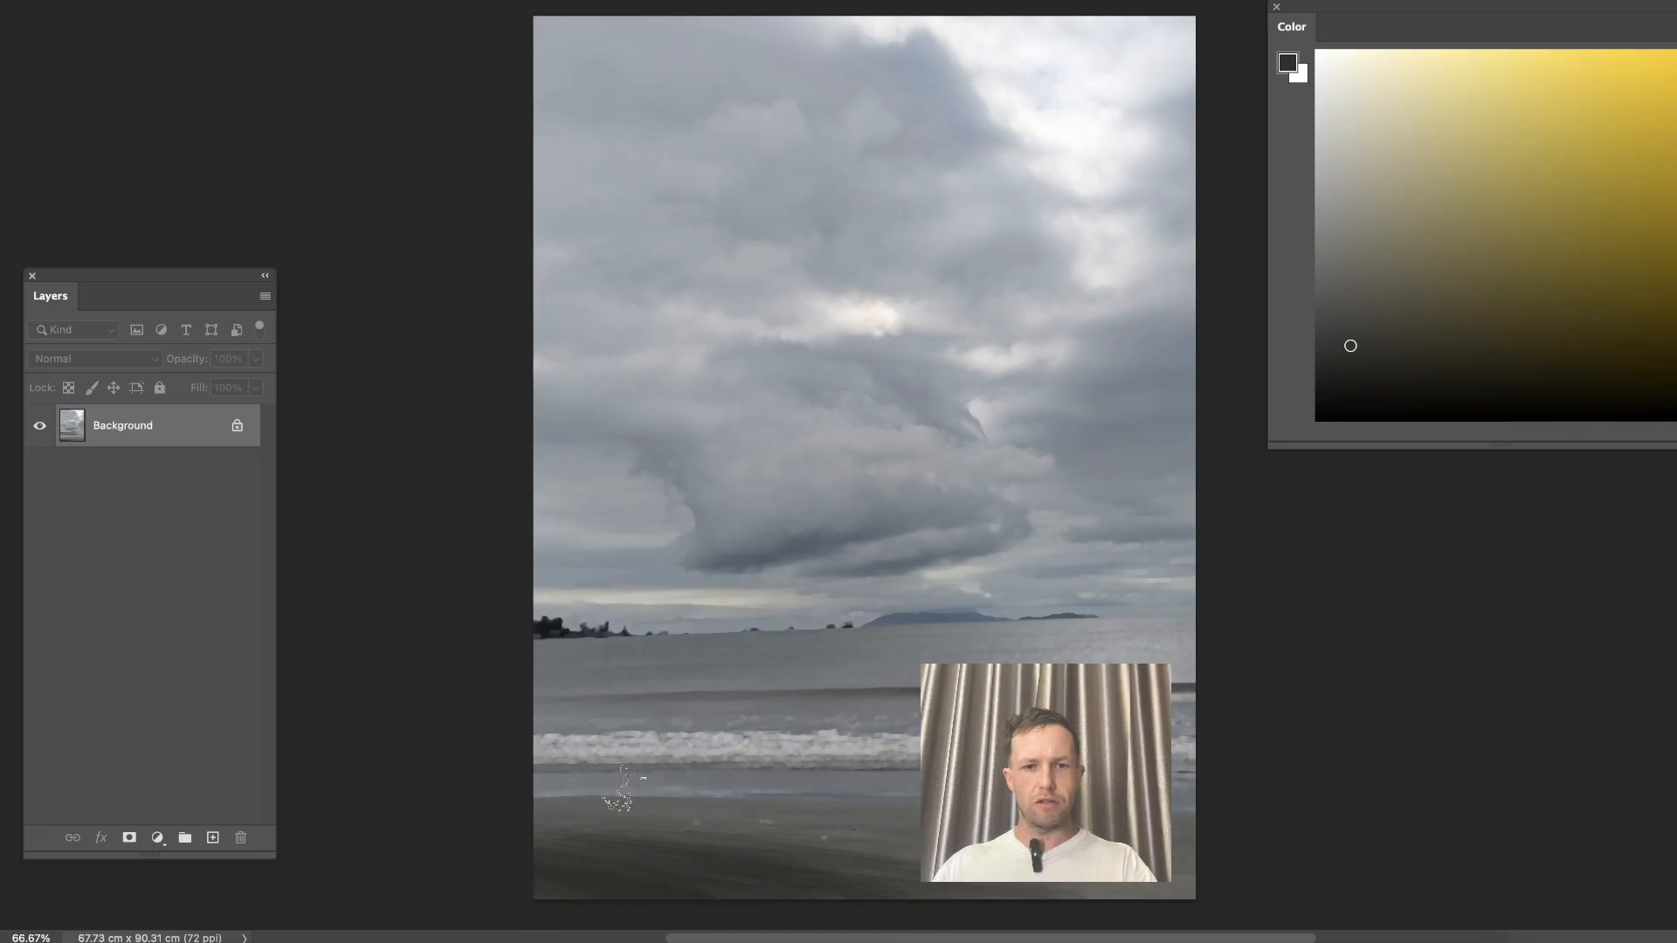
Switch to the 401-pixel Sampled Brush 10 preset from the MARKS favourates brushes.
{"action": "right_click", "coordinate": [631, 683]}
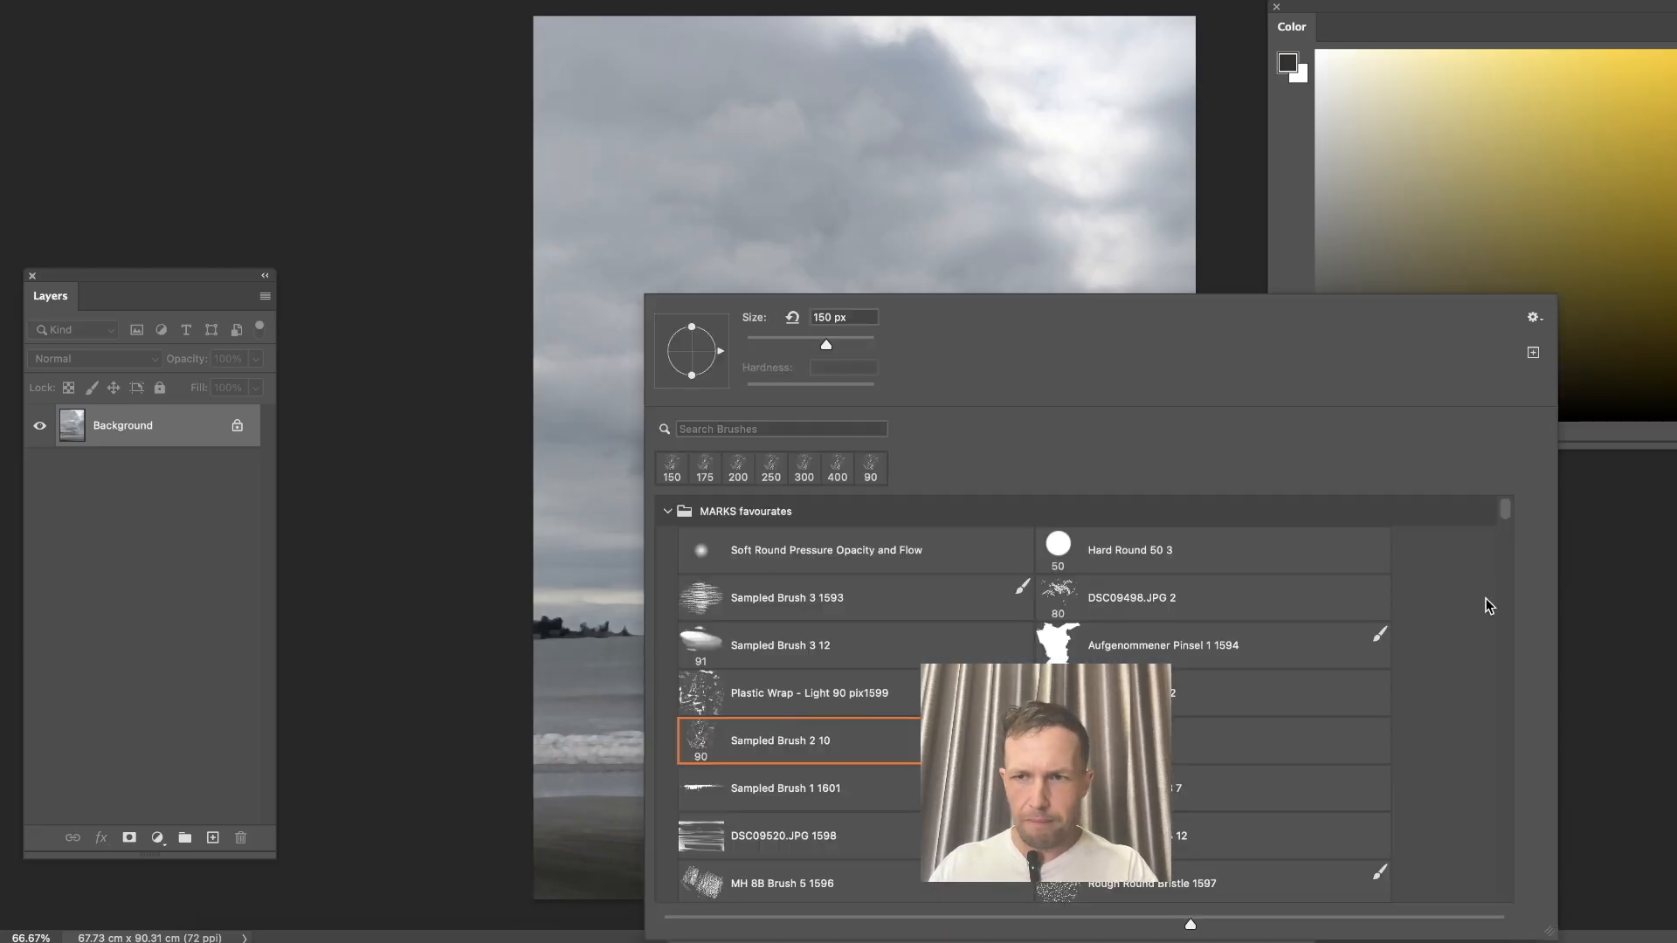
{"action": "left_click_drag", "start_coordinate": [1502, 513], "coordinate": [1506, 524]}
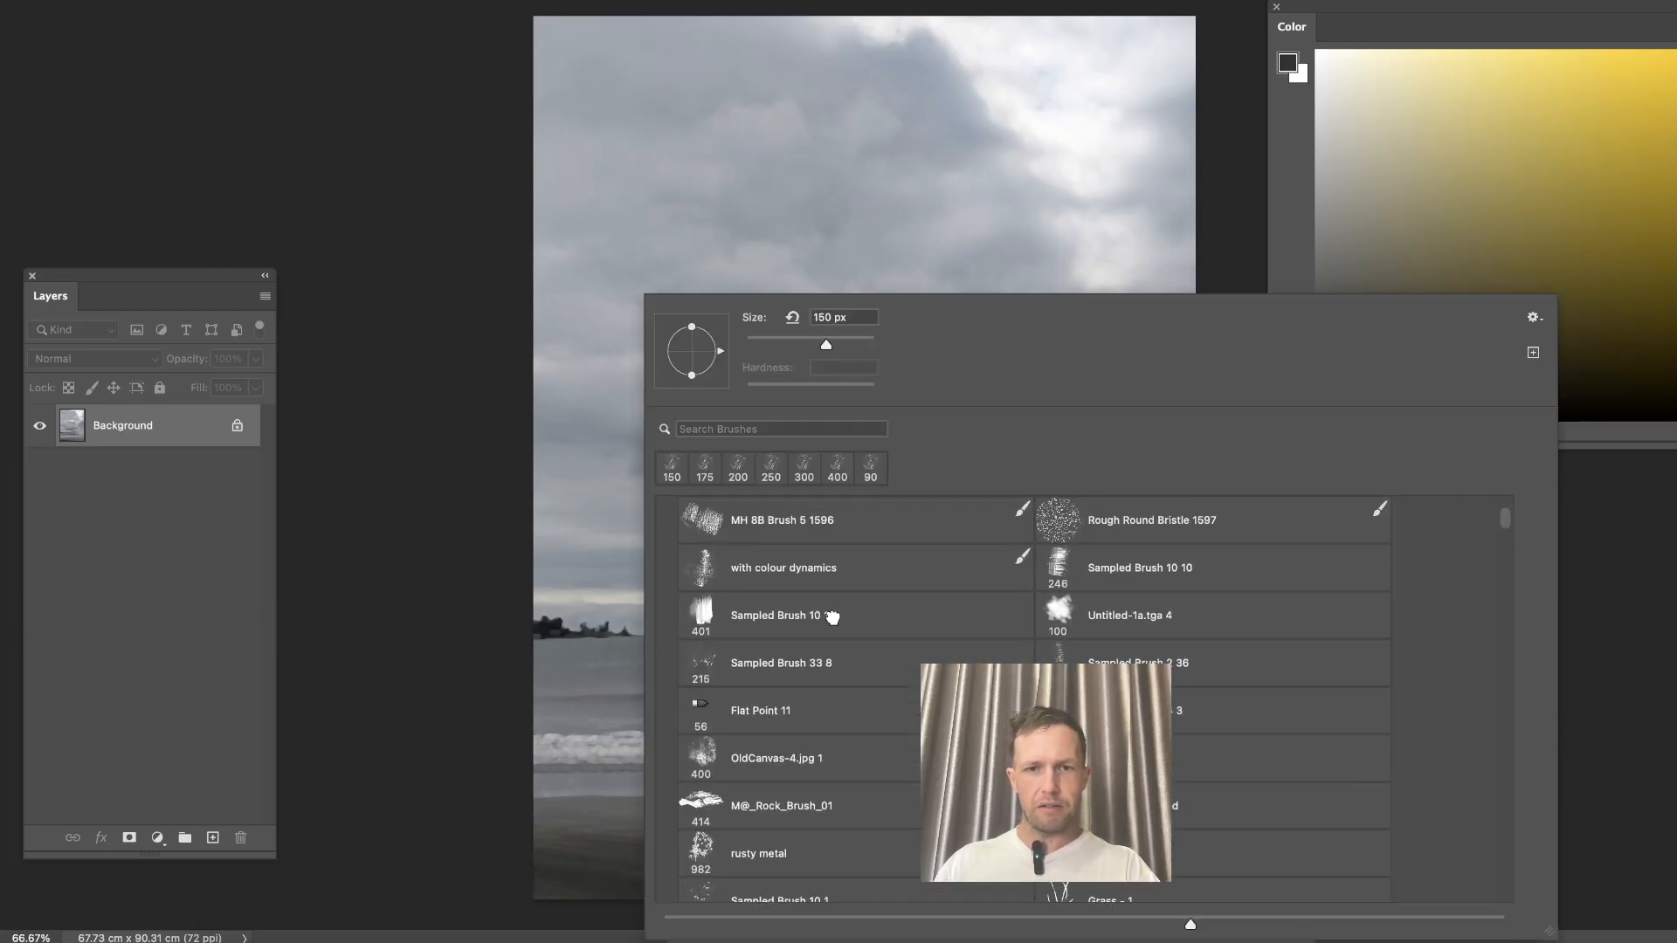
{"action": "left_click", "coordinate": [831, 616]}
Paint a tall dark rock stack on the left of the beach and a smaller rock beside it using sampled sand tones.
{"action": "left_click", "coordinate": [595, 856], "text": "alt"}
{"action": "mouse_move", "coordinate": [625, 840]}
{"action": "left_mouse_down"}
{"action": "mouse_move", "coordinate": [598, 691]}
{"action": "mouse_move", "coordinate": [601, 800]}
{"action": "mouse_move", "coordinate": [615, 781]}
{"action": "mouse_move", "coordinate": [601, 580]}
{"action": "mouse_move", "coordinate": [575, 791]}
{"action": "mouse_move", "coordinate": [570, 775]}
{"action": "left_mouse_up"}
{"action": "left_click", "coordinate": [582, 864], "text": "alt"}
{"action": "left_click_drag", "start_coordinate": [559, 843], "coordinate": [582, 773]}
{"action": "left_click", "coordinate": [673, 845], "text": "alt"}
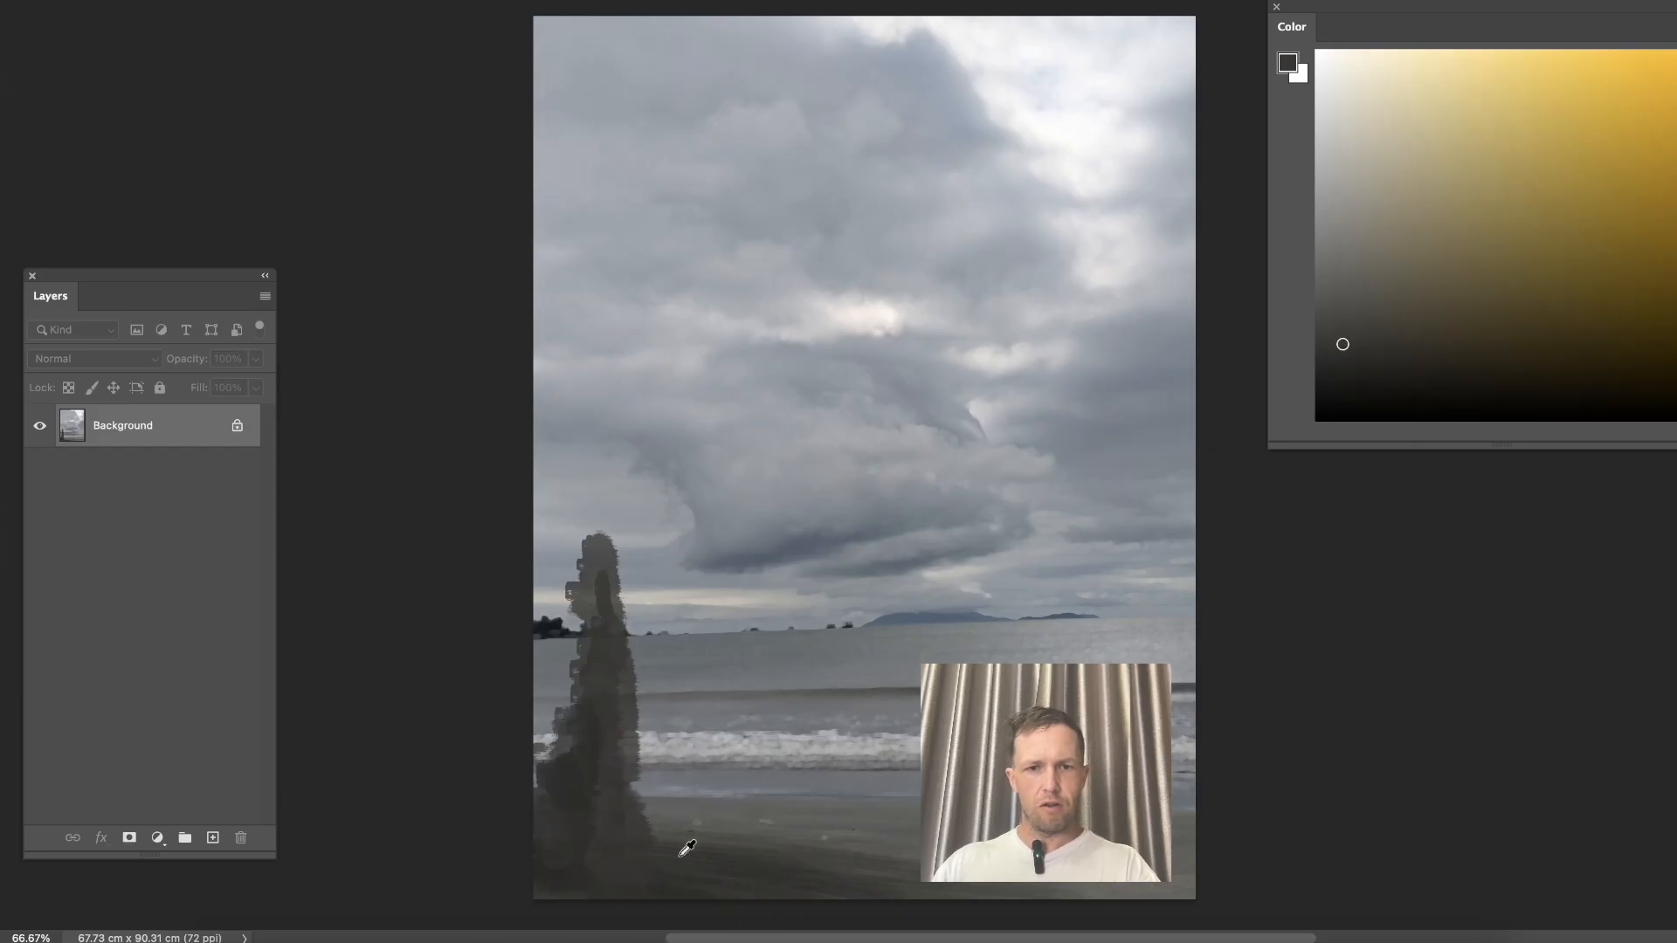
{"action": "mouse_move", "coordinate": [712, 851]}
{"action": "left_mouse_down"}
{"action": "mouse_move", "coordinate": [703, 785]}
{"action": "mouse_move", "coordinate": [693, 841]}
{"action": "mouse_move", "coordinate": [698, 806]}
{"action": "mouse_move", "coordinate": [679, 847]}
{"action": "left_mouse_up"}
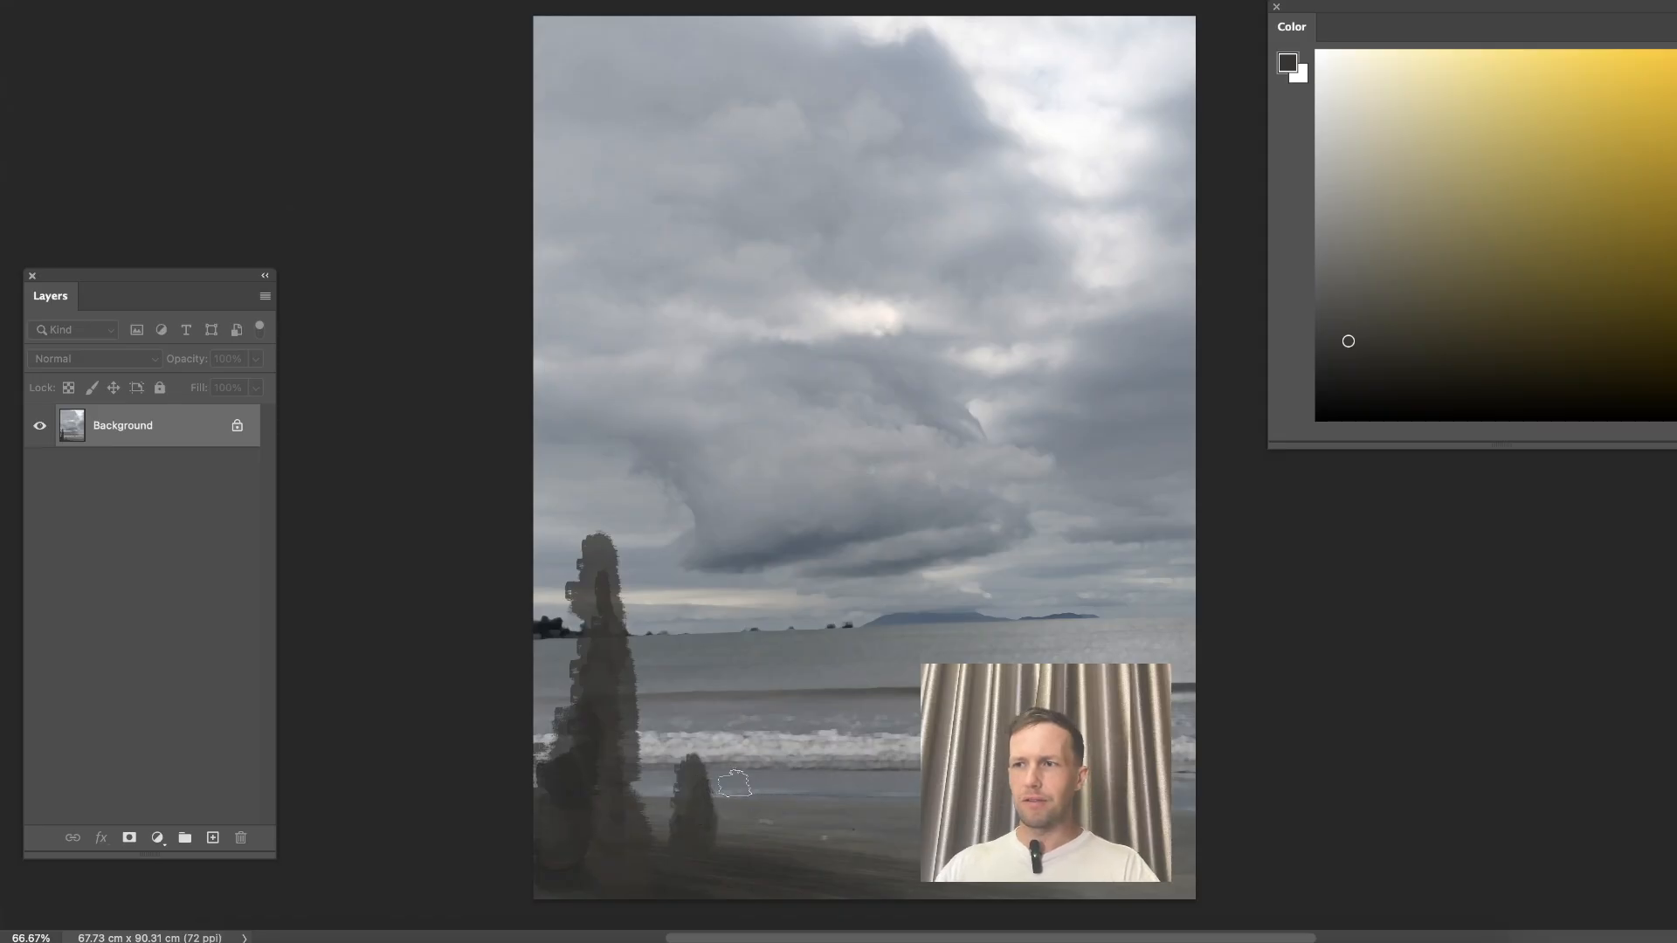
Sample tones from the tall rock stack and paint darker shading into its body and base.
{"action": "left_click", "coordinate": [590, 668], "text": "alt"}
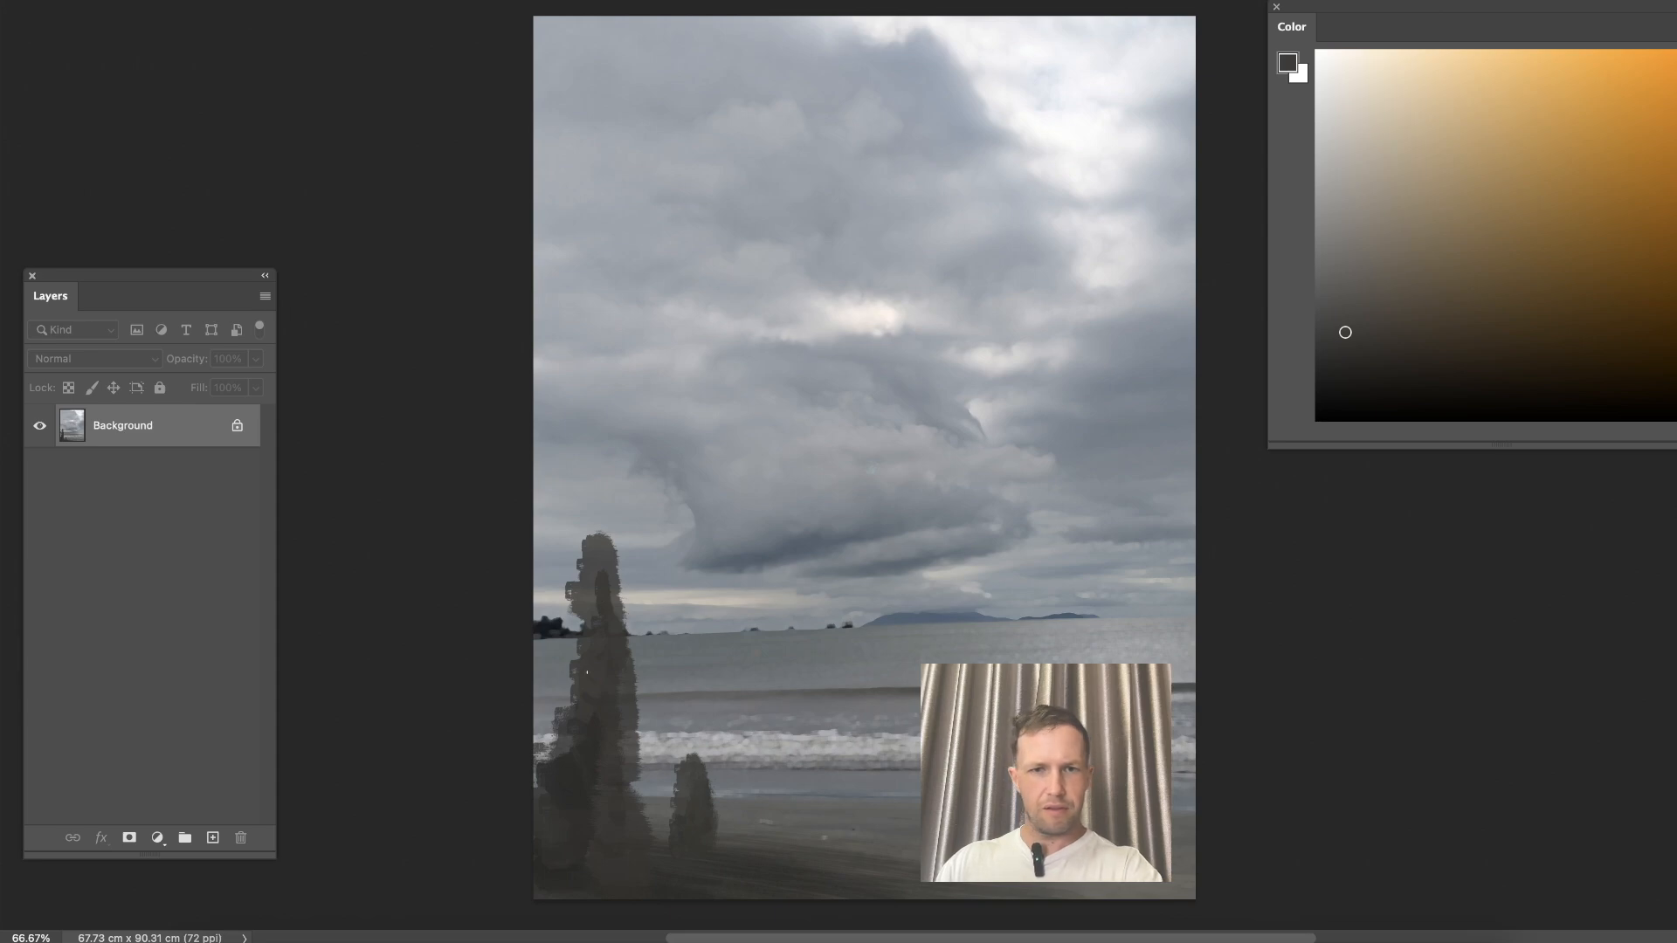
{"action": "left_click_drag", "start_coordinate": [592, 596], "coordinate": [566, 723]}
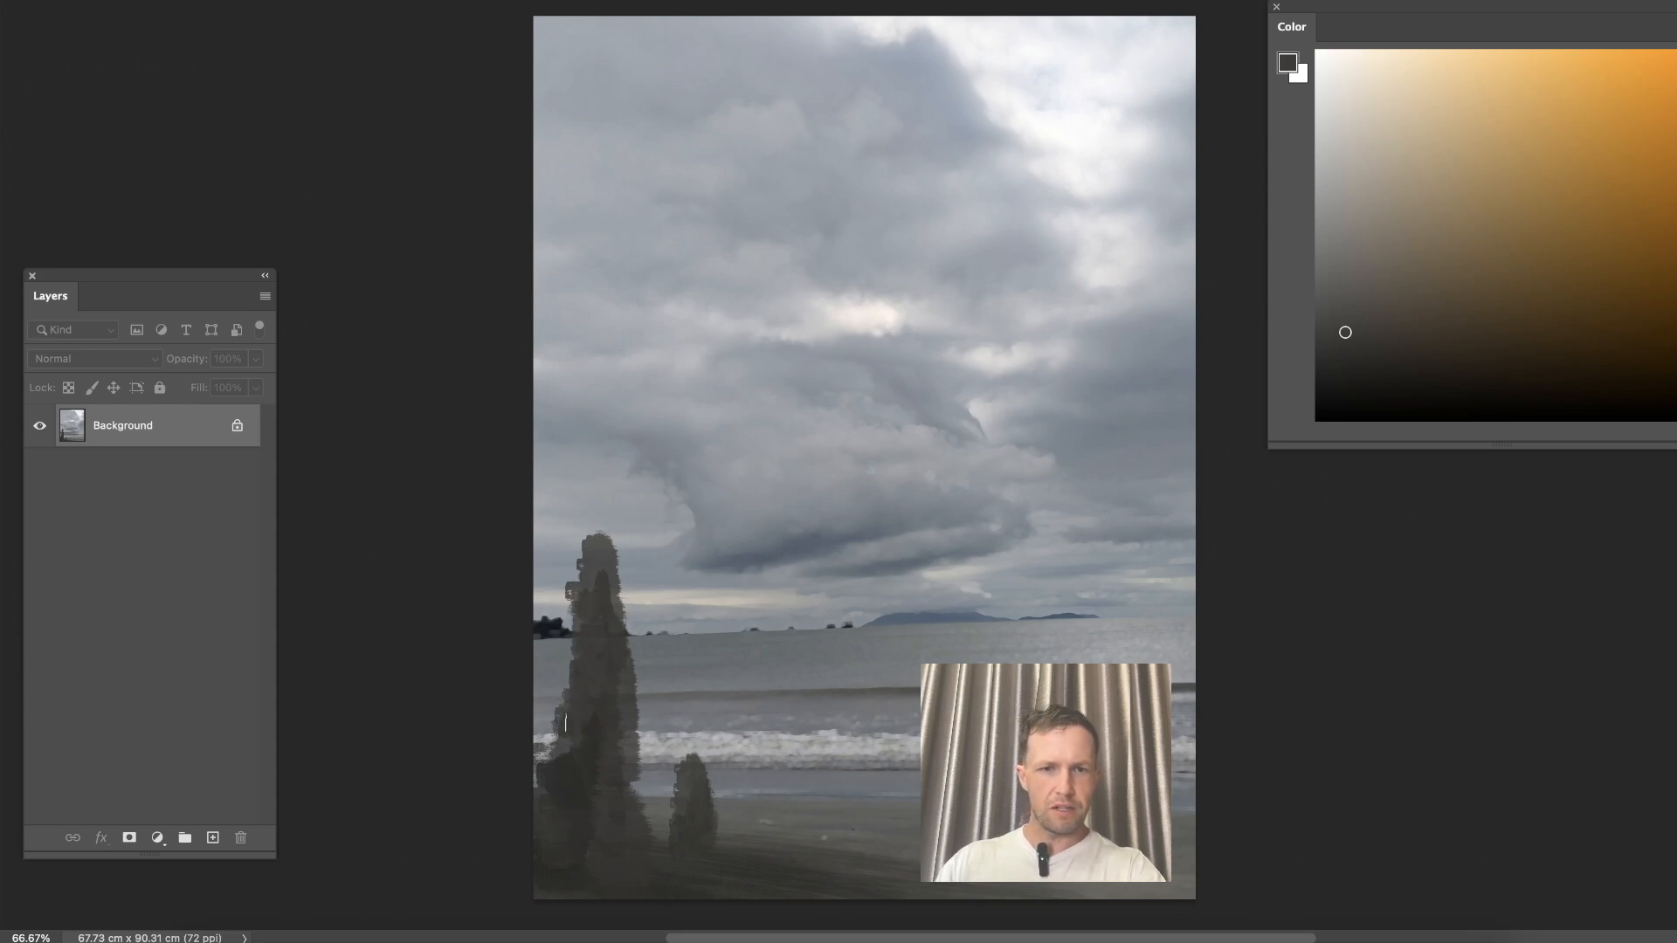
{"action": "left_click", "coordinate": [603, 799], "text": "alt"}
{"action": "left_click", "coordinate": [578, 791], "text": "alt"}
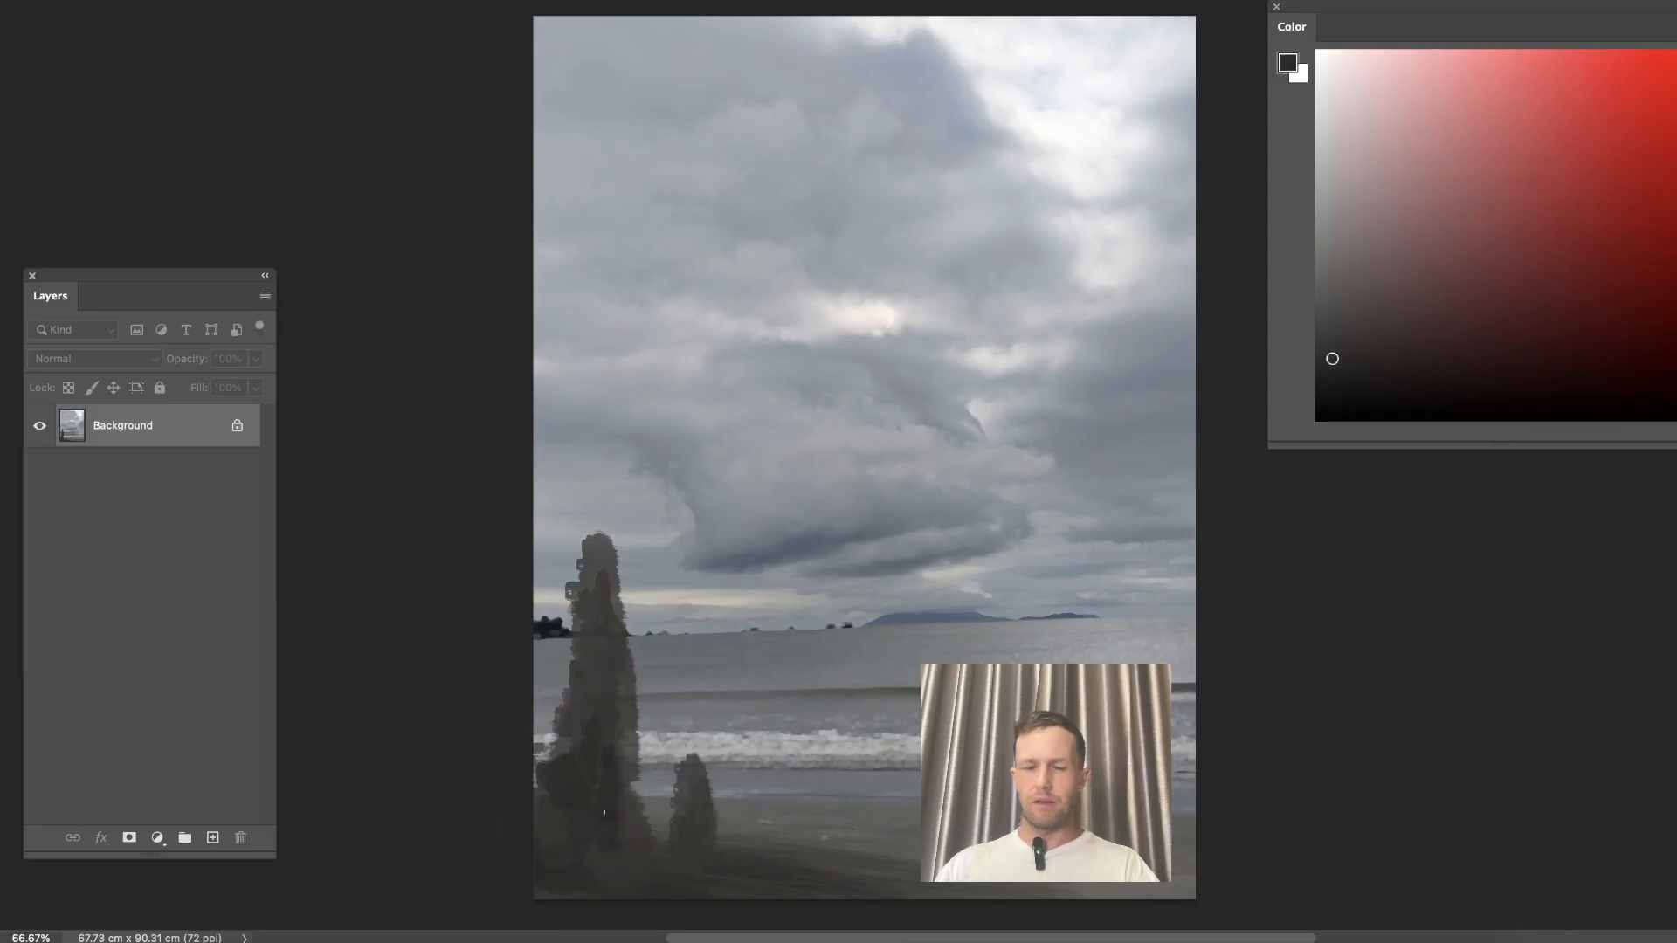
{"action": "mouse_move", "coordinate": [627, 843]}
{"action": "left_mouse_down"}
{"action": "mouse_move", "coordinate": [708, 800]}
{"action": "mouse_move", "coordinate": [699, 839]}
{"action": "left_mouse_up"}
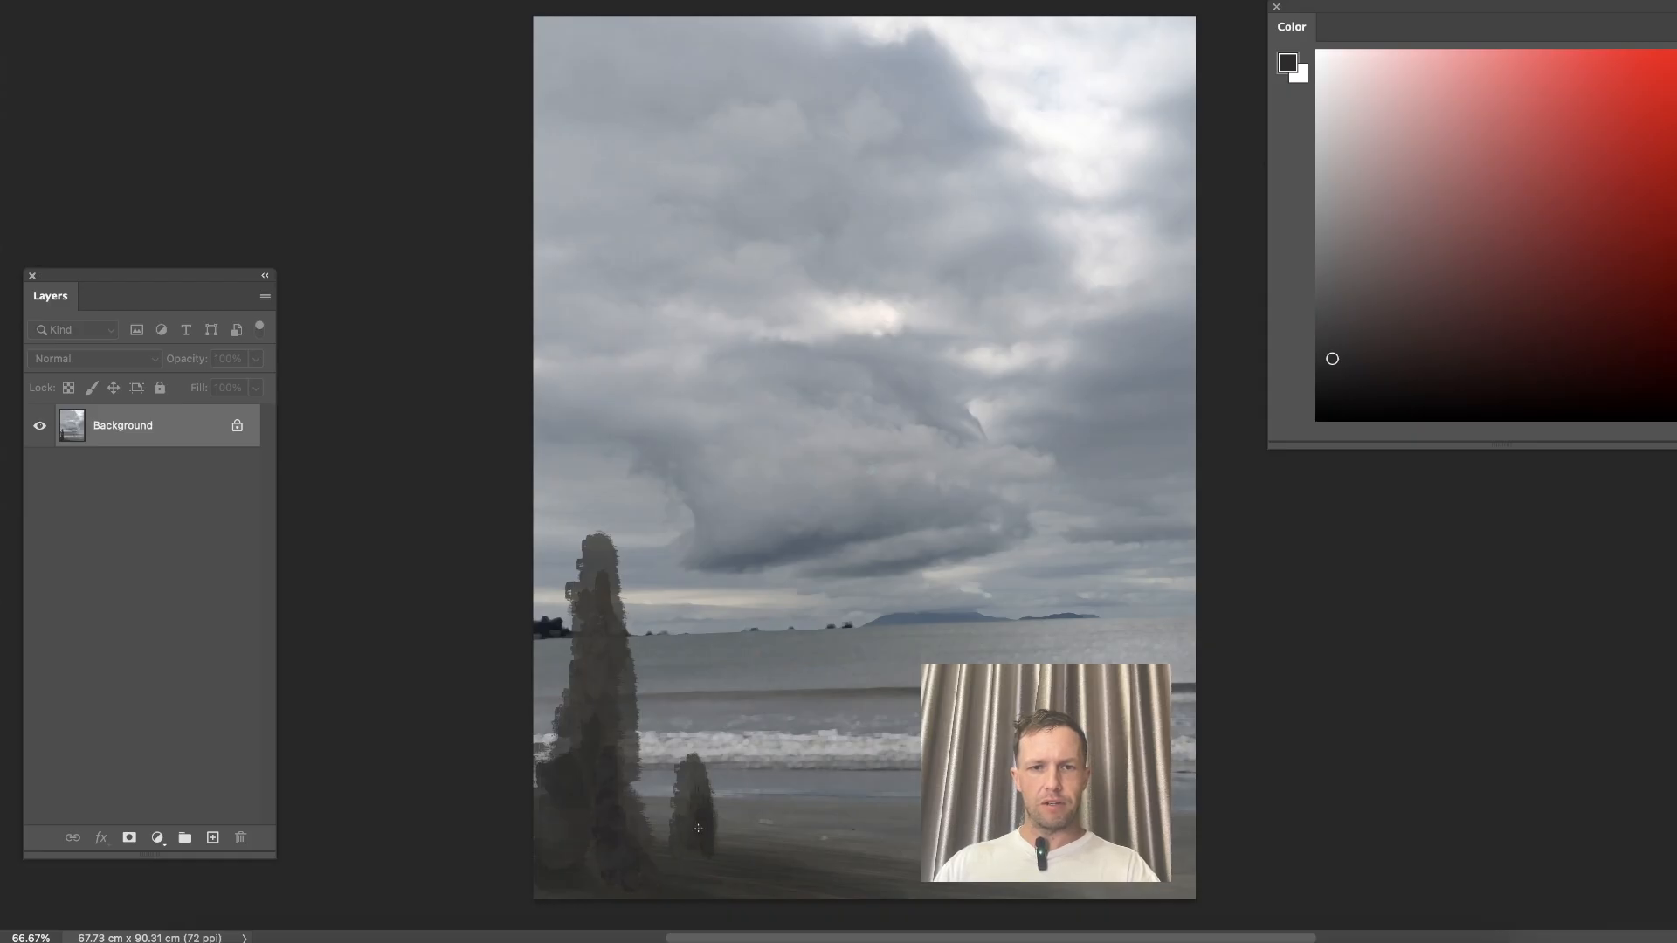
Refine the smaller rock's shape and shading by alternating dark and mid-grey tones sampled from it.
{"action": "left_click", "coordinate": [696, 786], "text": "alt"}
{"action": "left_click_drag", "start_coordinate": [691, 778], "coordinate": [688, 819]}
{"action": "left_click", "coordinate": [710, 834], "text": "alt"}
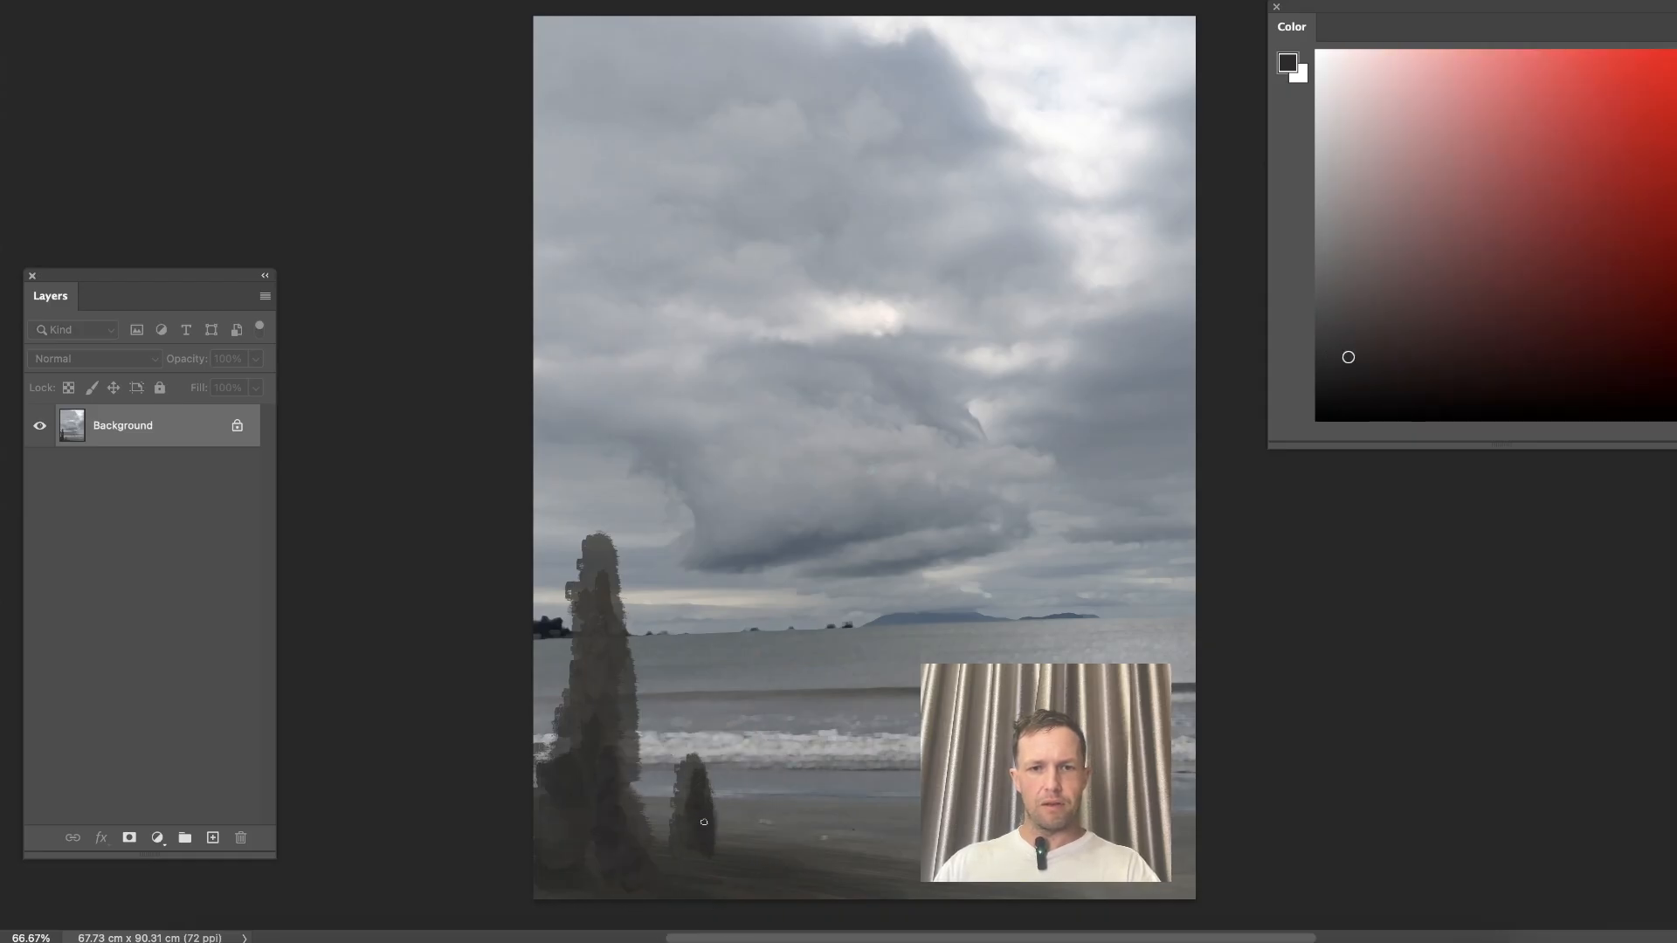
{"action": "left_click", "coordinate": [679, 808], "text": "alt"}
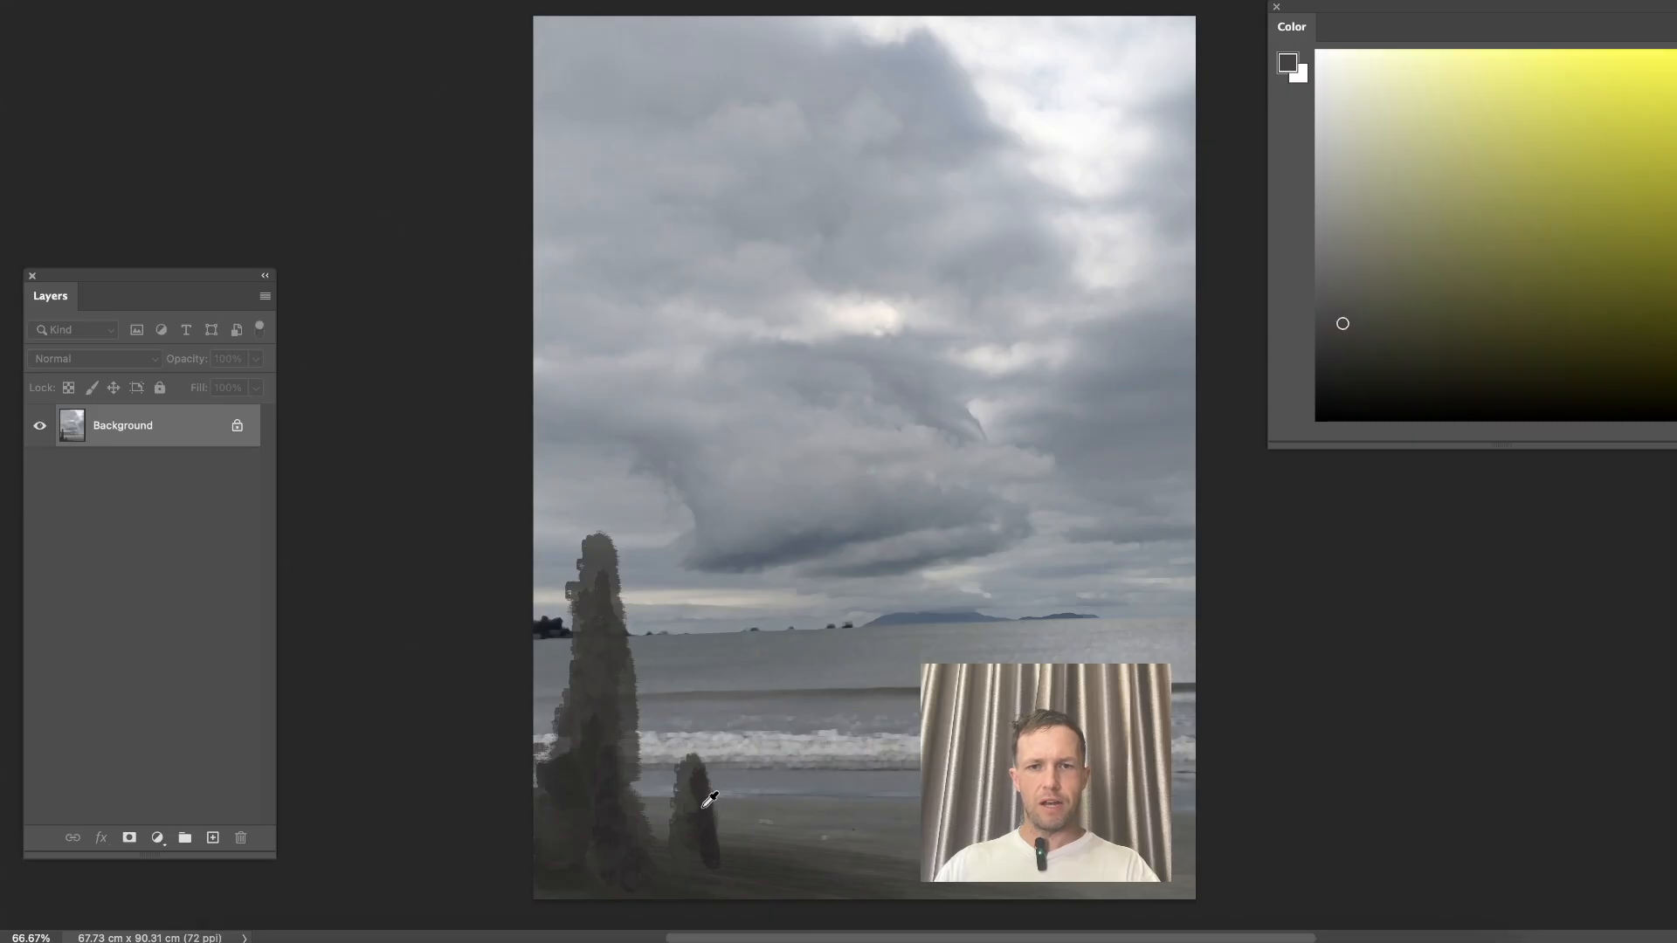
{"action": "left_click", "coordinate": [709, 799], "text": "alt"}
{"action": "left_click", "coordinate": [683, 817], "text": "alt"}
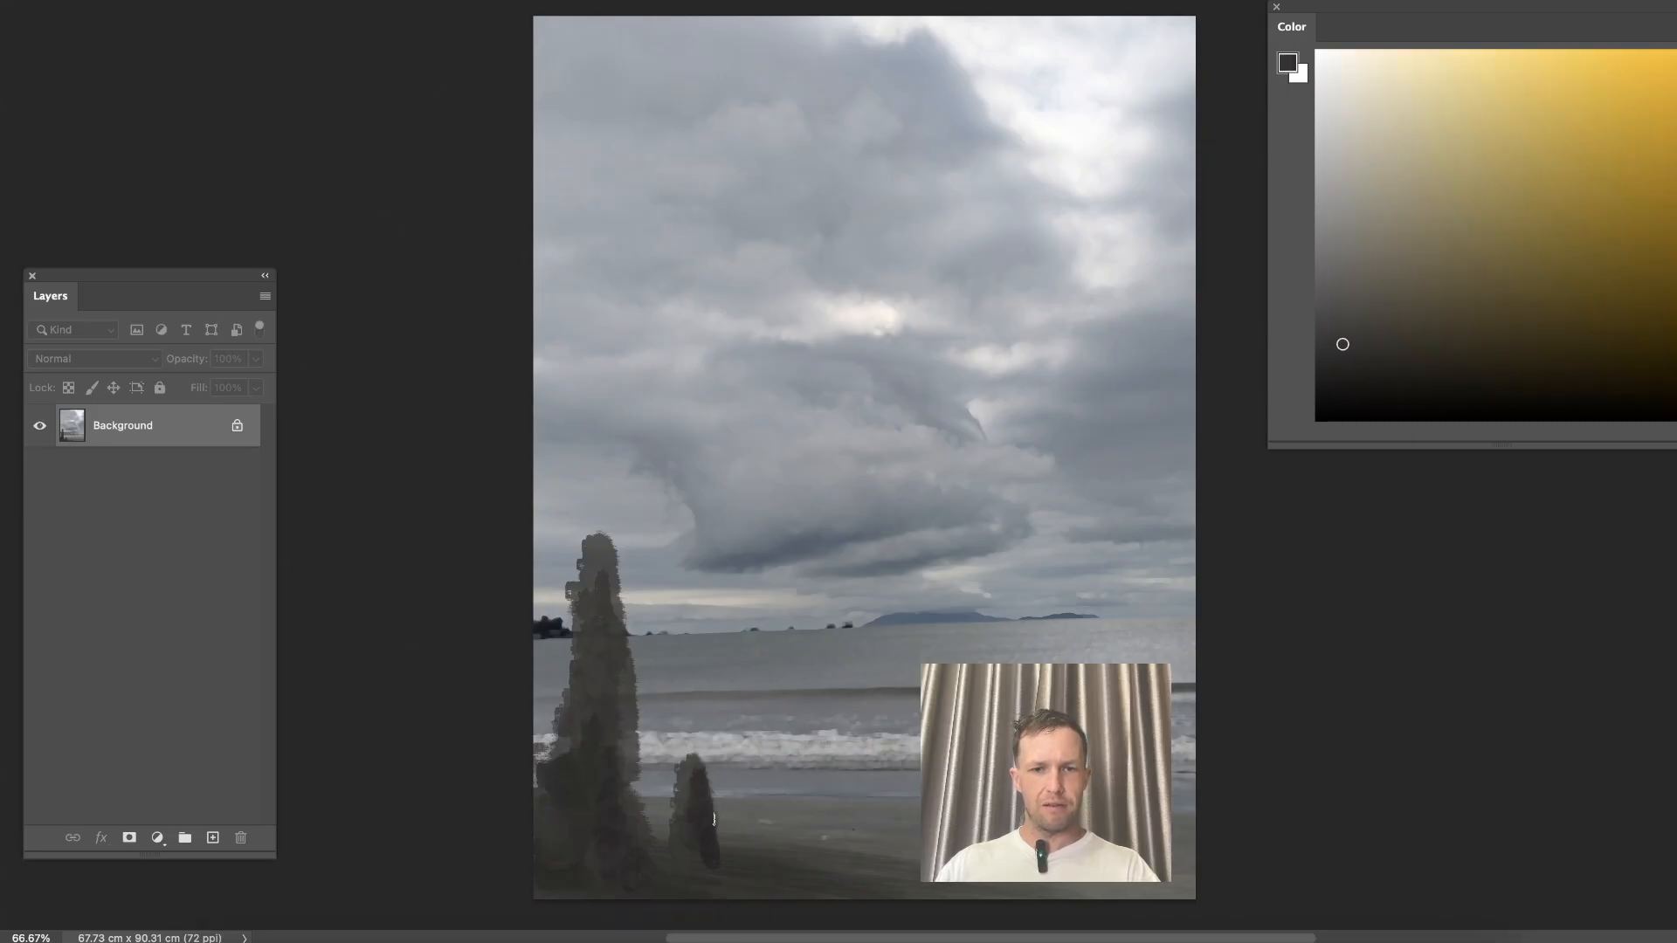
{"action": "left_click", "coordinate": [707, 826], "text": "alt"}
Paint two tiny rocks on the sand right of the smaller rock, adding a light grey highlight to the nearer one.
{"action": "left_click", "coordinate": [757, 846], "text": "alt"}
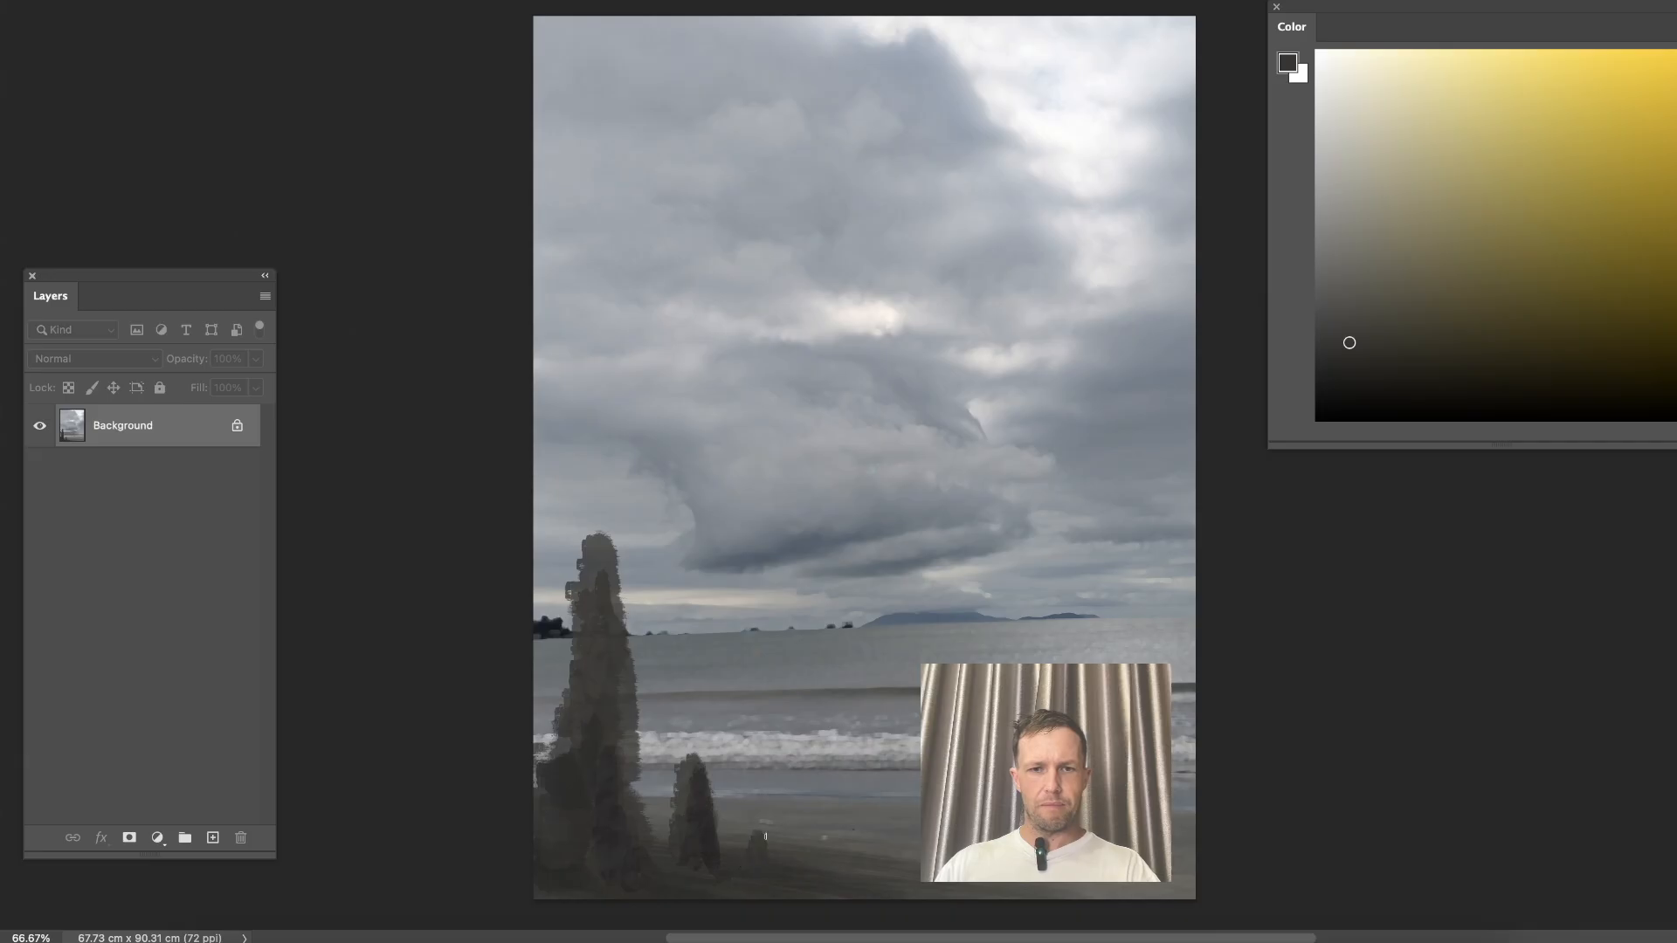
{"action": "left_click", "coordinate": [815, 833], "text": "alt"}
{"action": "left_click", "coordinate": [843, 837], "text": "alt"}
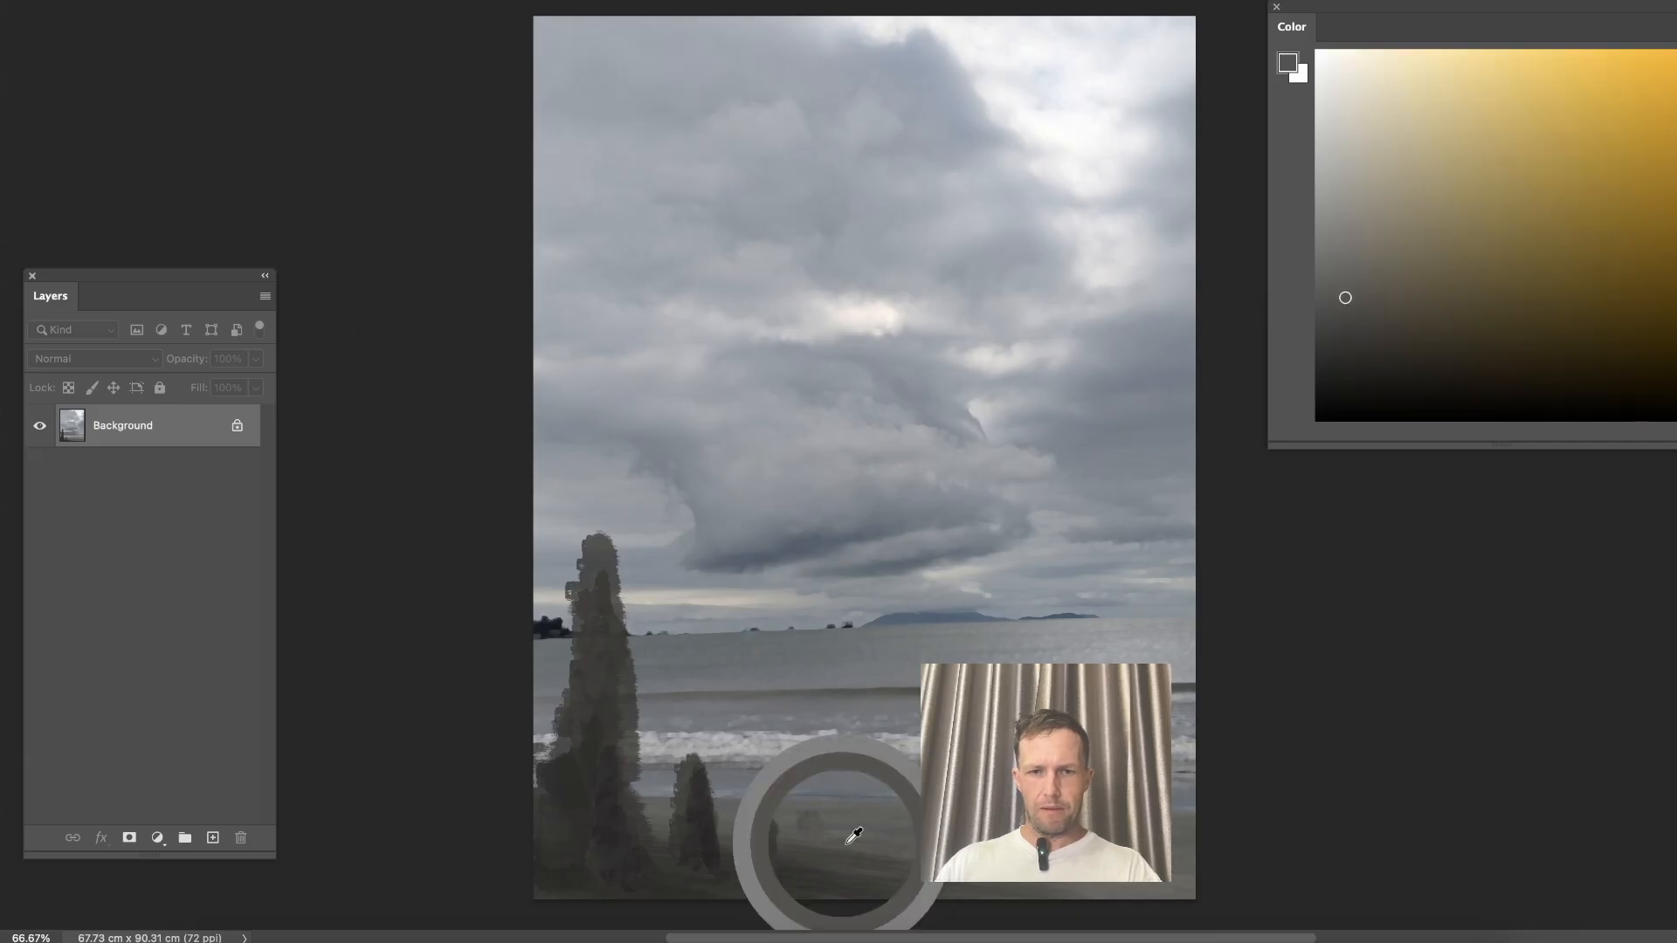
{"action": "left_click", "coordinate": [965, 863], "text": "alt"}
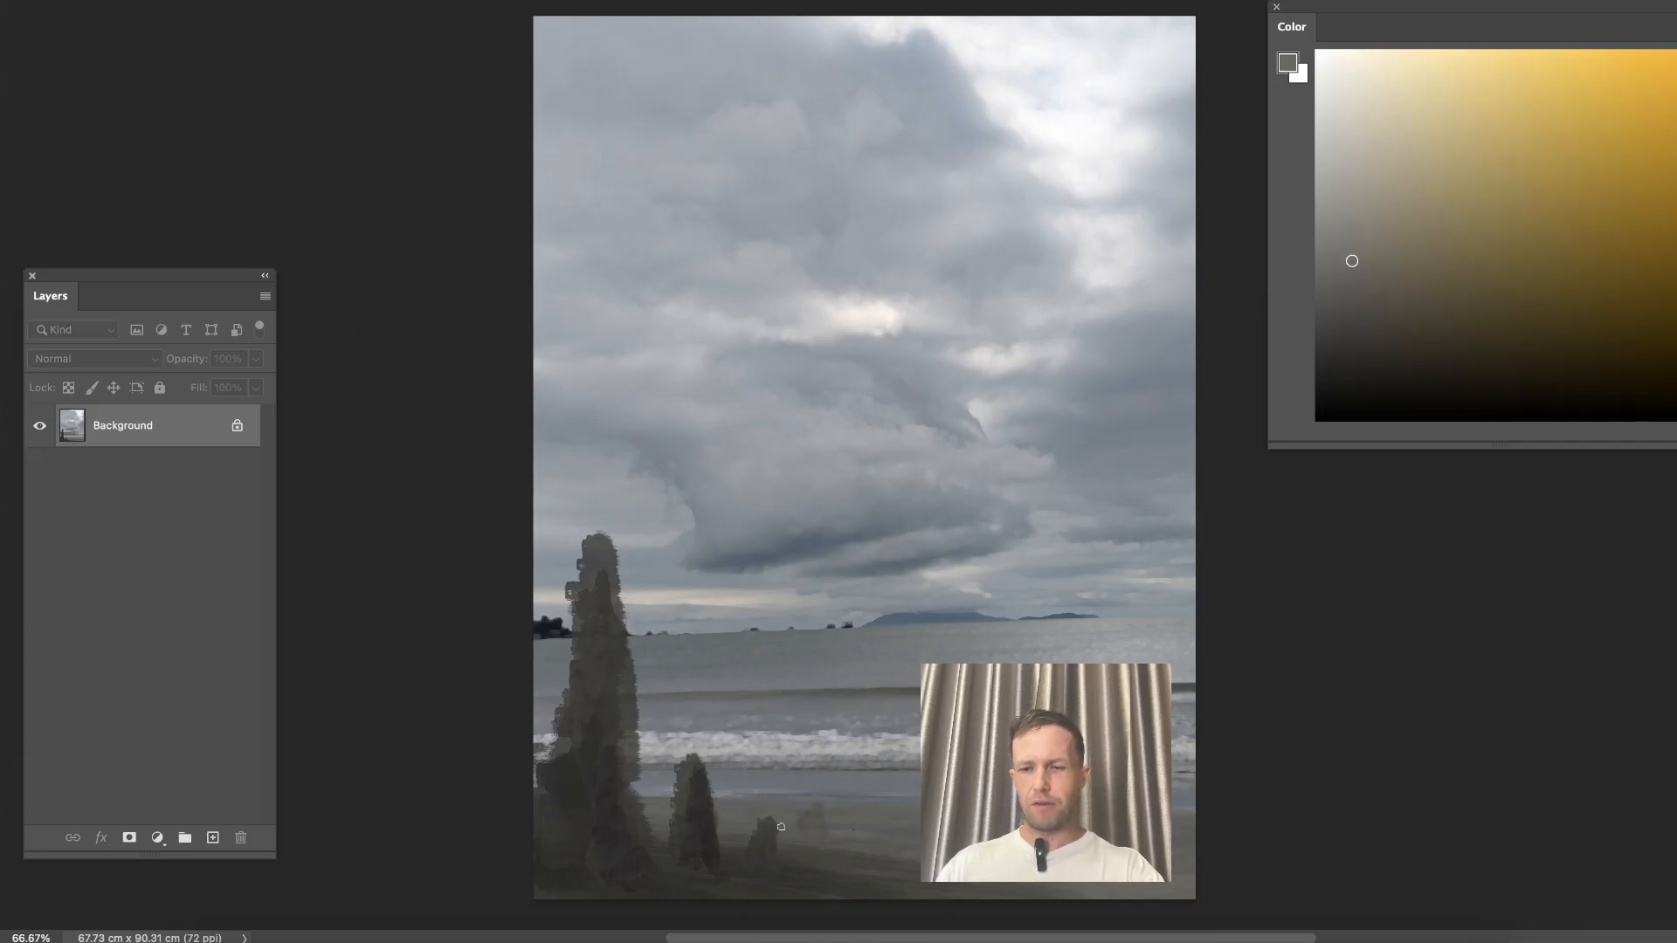
{"action": "left_click_drag", "start_coordinate": [772, 823], "coordinate": [774, 854]}
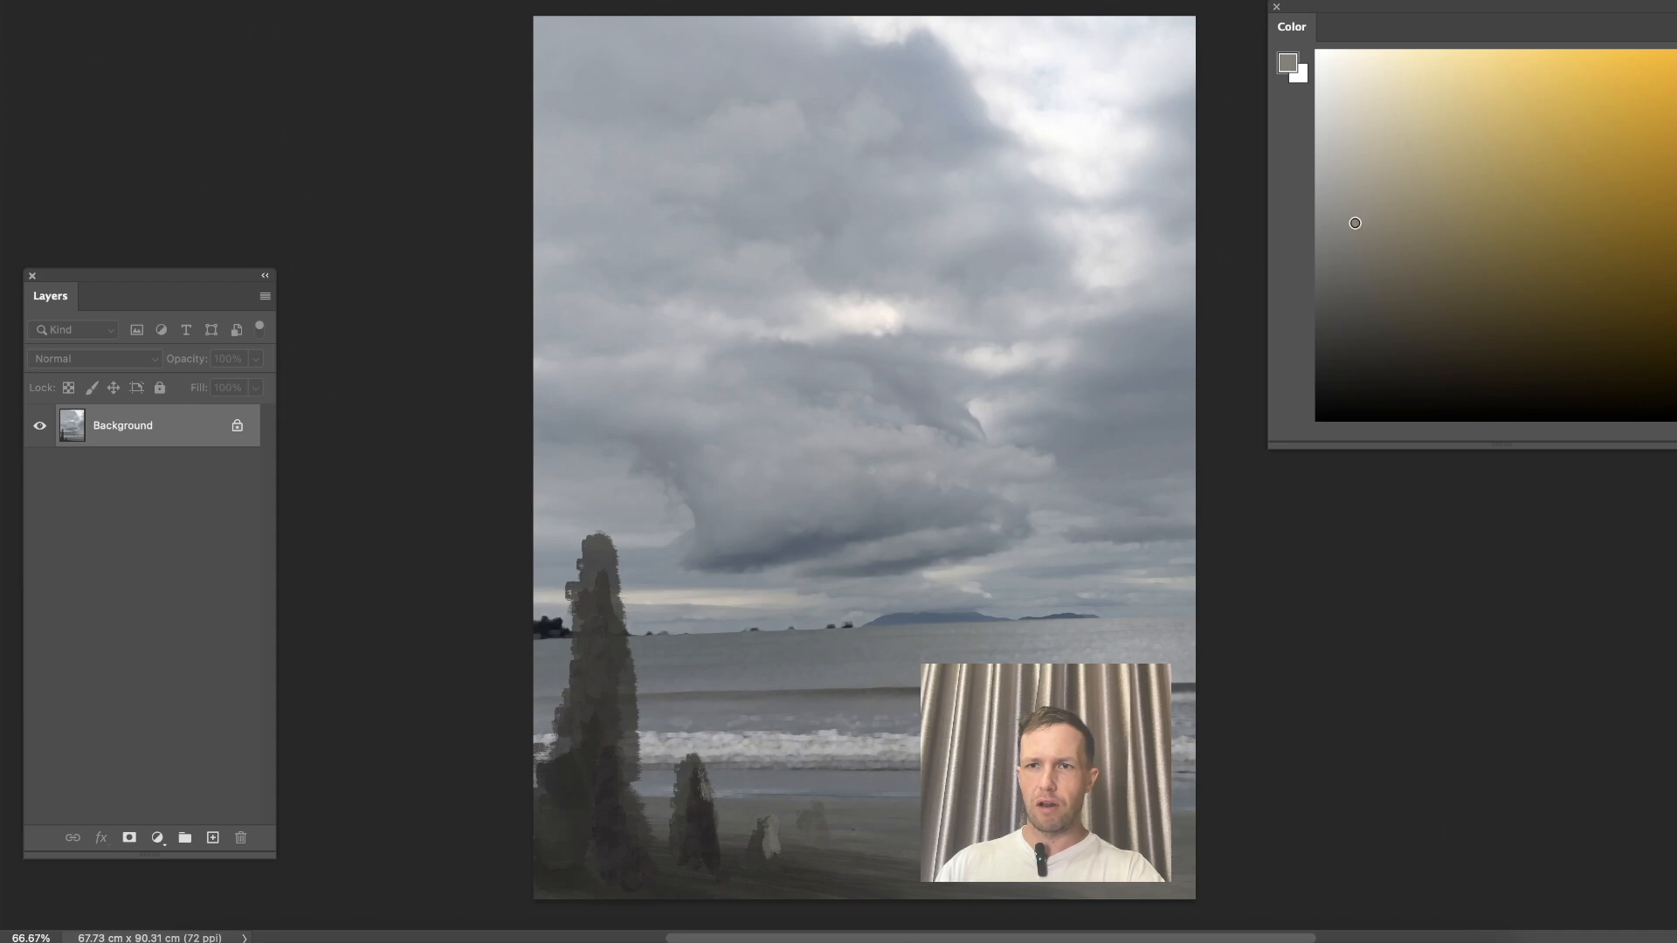
Paint light grey highlights down the right side of the tall rock stack and blend them with sampled mid-tones.
{"action": "left_click", "coordinate": [681, 783], "text": "alt"}
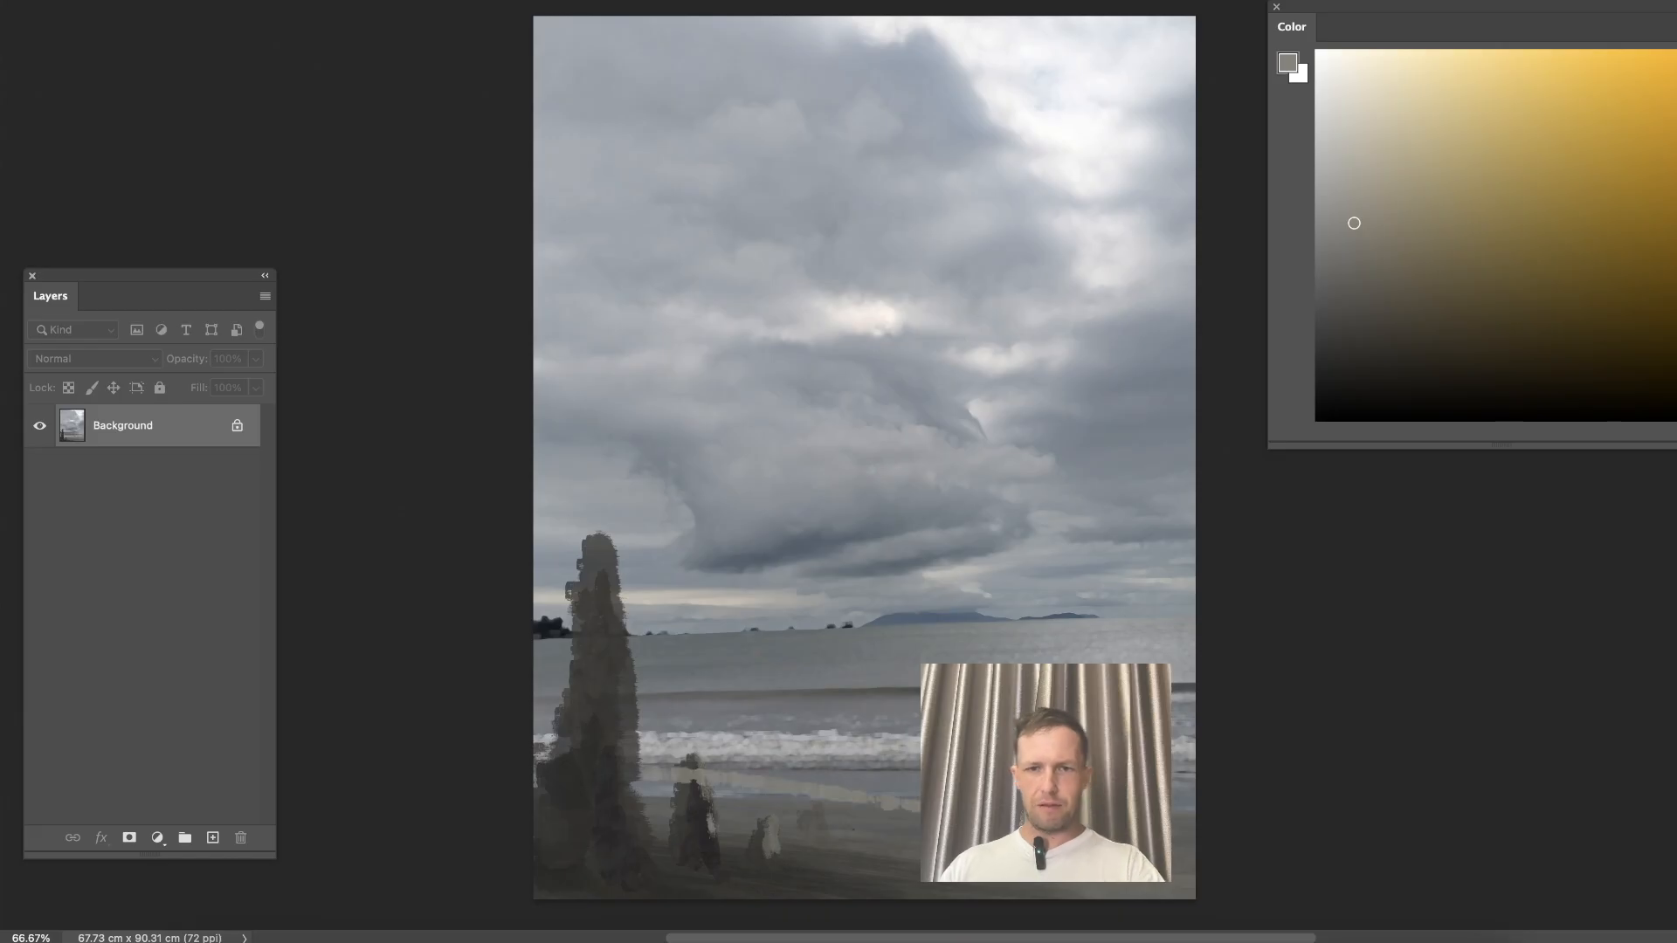
{"action": "mouse_move", "coordinate": [1152, 74]}
{"action": "left_mouse_down"}
{"action": "mouse_move", "coordinate": [877, 399]}
{"action": "mouse_move", "coordinate": [543, 697]}
{"action": "mouse_move", "coordinate": [613, 593]}
{"action": "mouse_move", "coordinate": [607, 541]}
{"action": "mouse_move", "coordinate": [600, 616]}
{"action": "mouse_move", "coordinate": [620, 677]}
{"action": "mouse_move", "coordinate": [627, 658]}
{"action": "mouse_move", "coordinate": [627, 732]}
{"action": "left_mouse_up"}
{"action": "key", "text": "ctrl+z"}
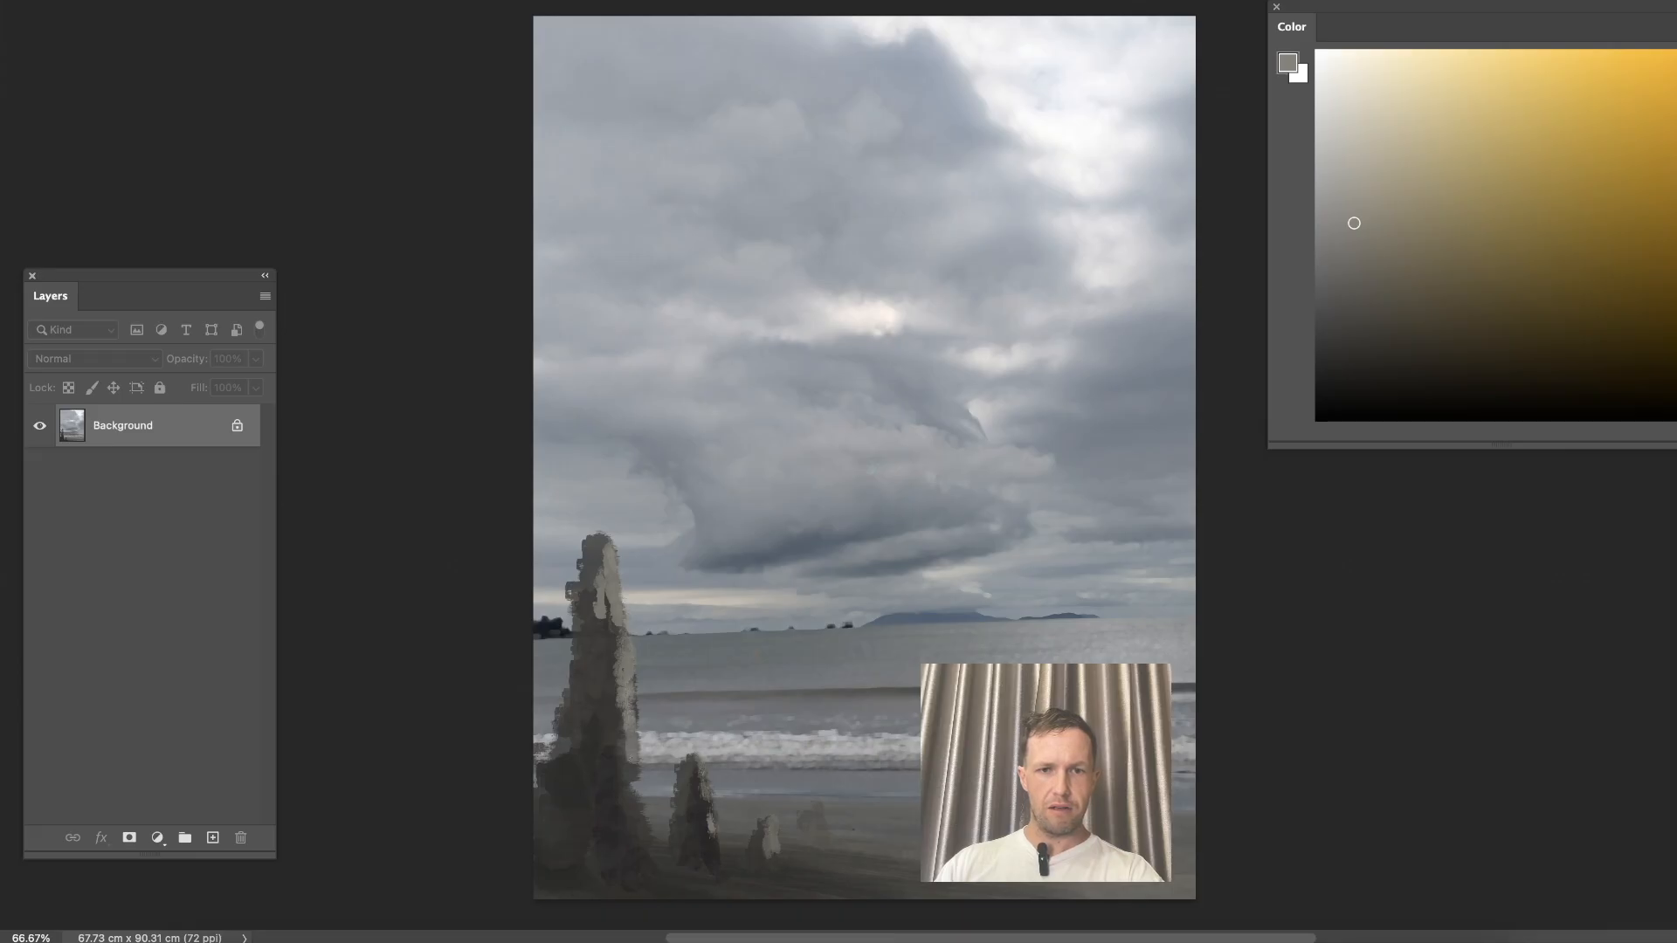
{"action": "left_click", "coordinate": [623, 686], "text": "alt"}
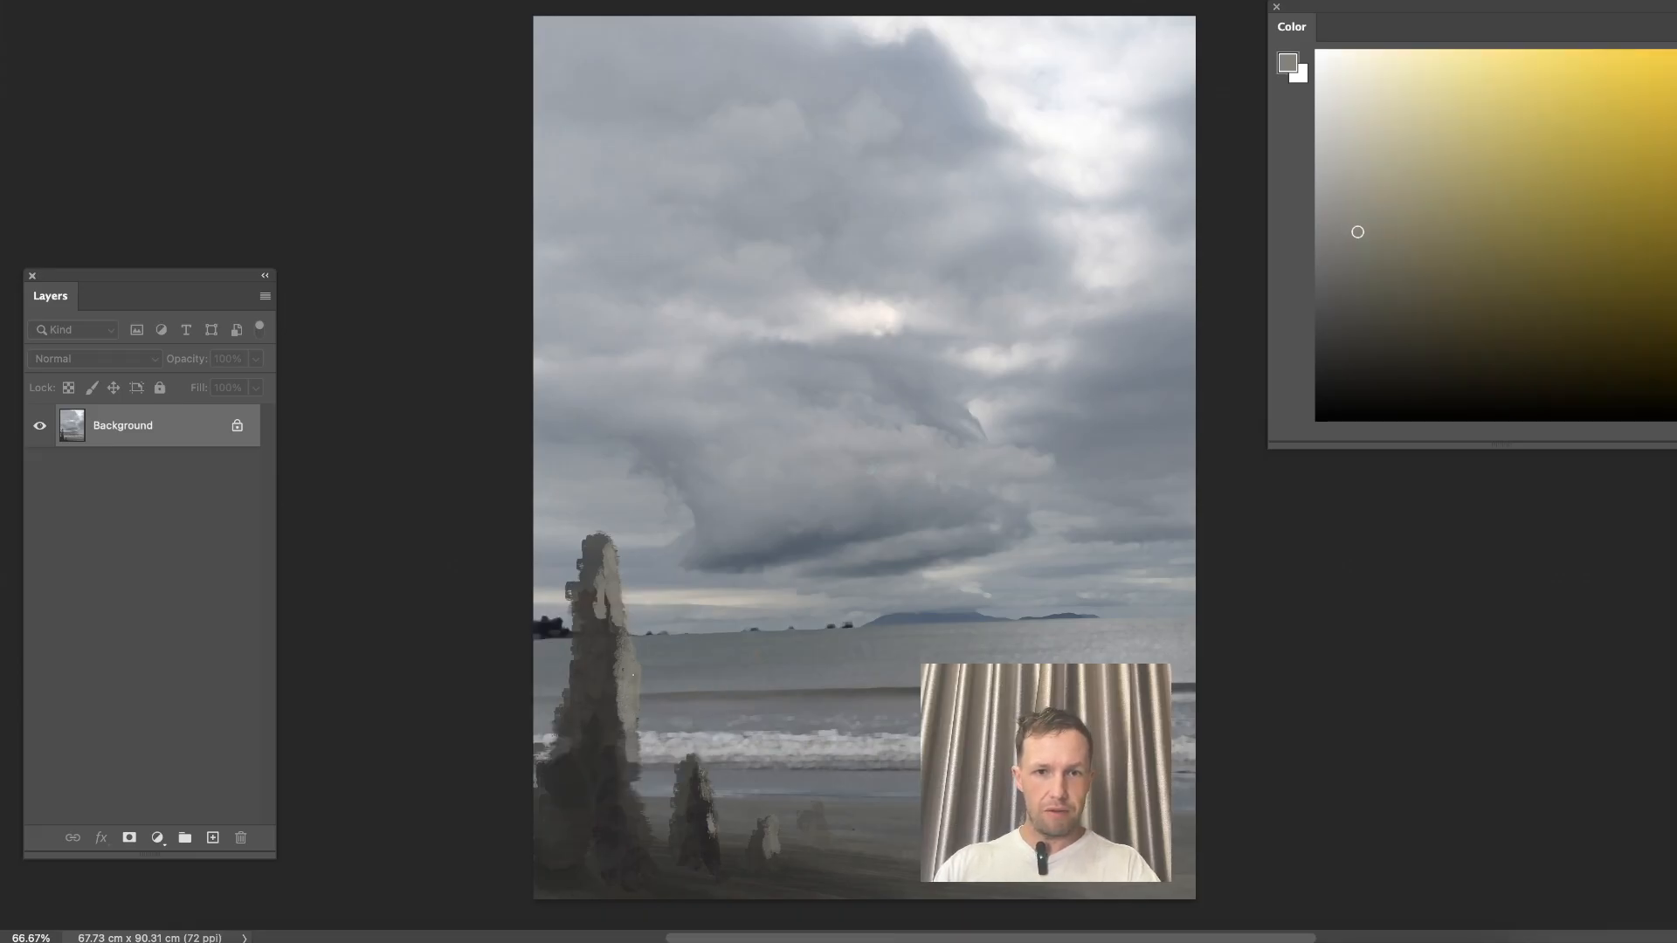
{"action": "left_click", "coordinate": [605, 728], "text": "alt"}
{"action": "left_click", "coordinate": [643, 689], "text": "alt"}
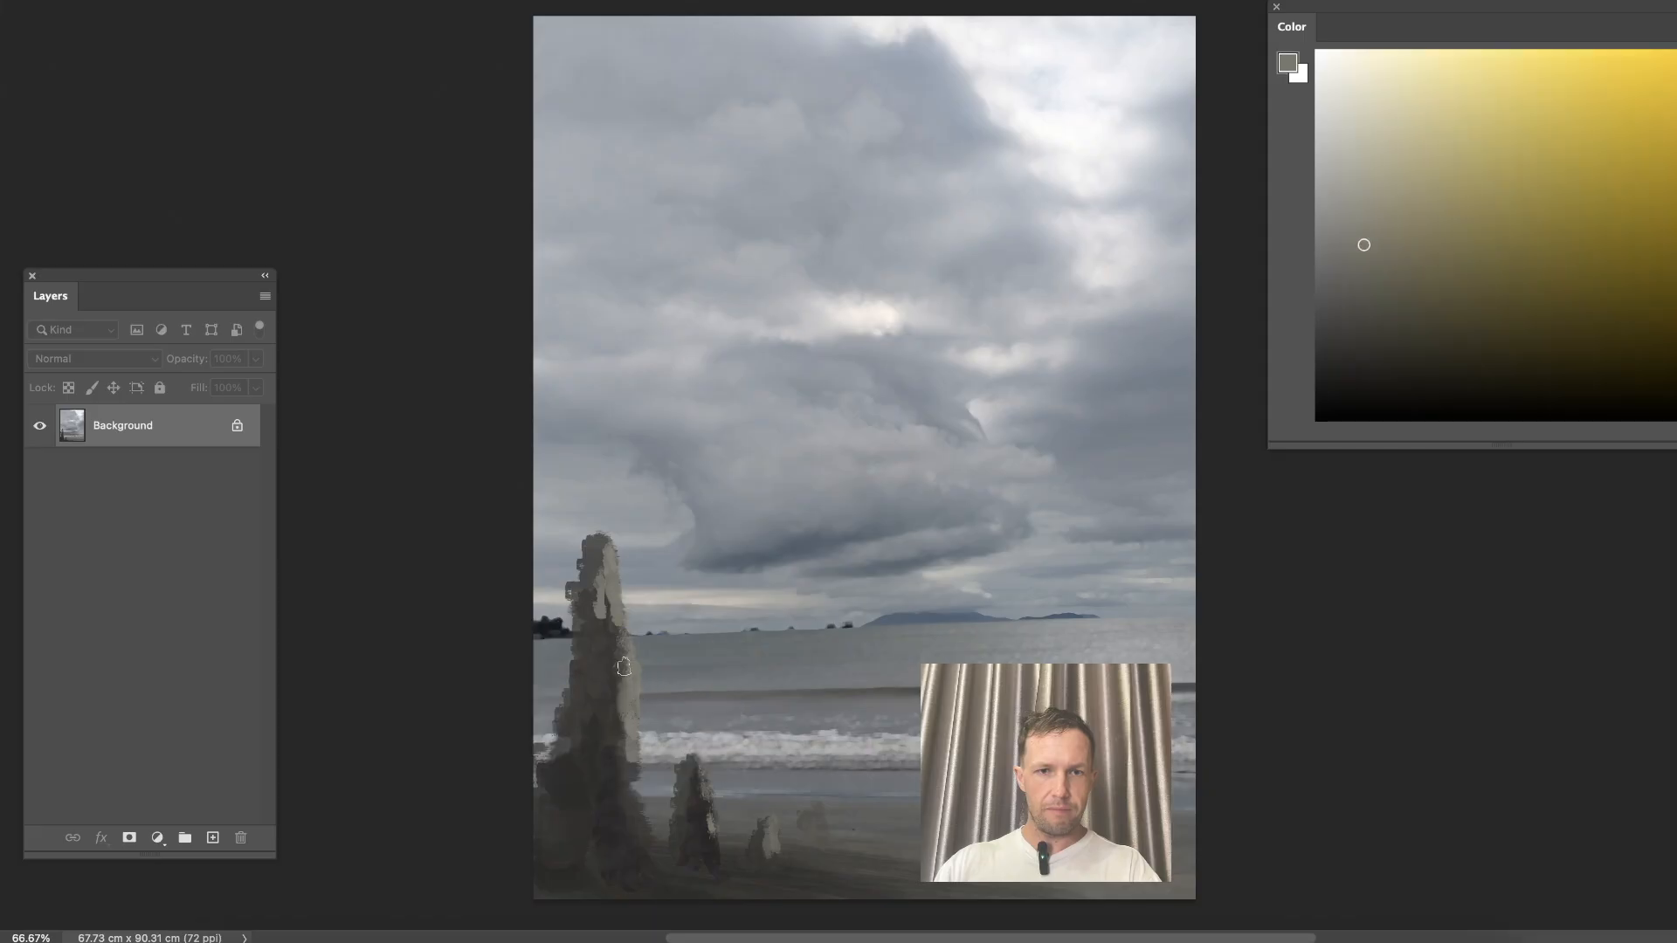
Blend the lower part of the tall rock stack using tones sampled near its base.
{"action": "left_click", "coordinate": [607, 770], "text": "alt"}
{"action": "mouse_move", "coordinate": [568, 786]}
{"action": "left_mouse_down"}
{"action": "mouse_move", "coordinate": [552, 789]}
{"action": "mouse_move", "coordinate": [564, 764]}
{"action": "mouse_move", "coordinate": [571, 794]}
{"action": "left_mouse_up"}
{"action": "left_click", "coordinate": [610, 830], "text": "alt"}
Paint a small dark rock at the waterline on the far side of the beach, using tones sampled from the sand and nearer rock.
{"action": "left_click", "coordinate": [927, 819], "text": "alt"}
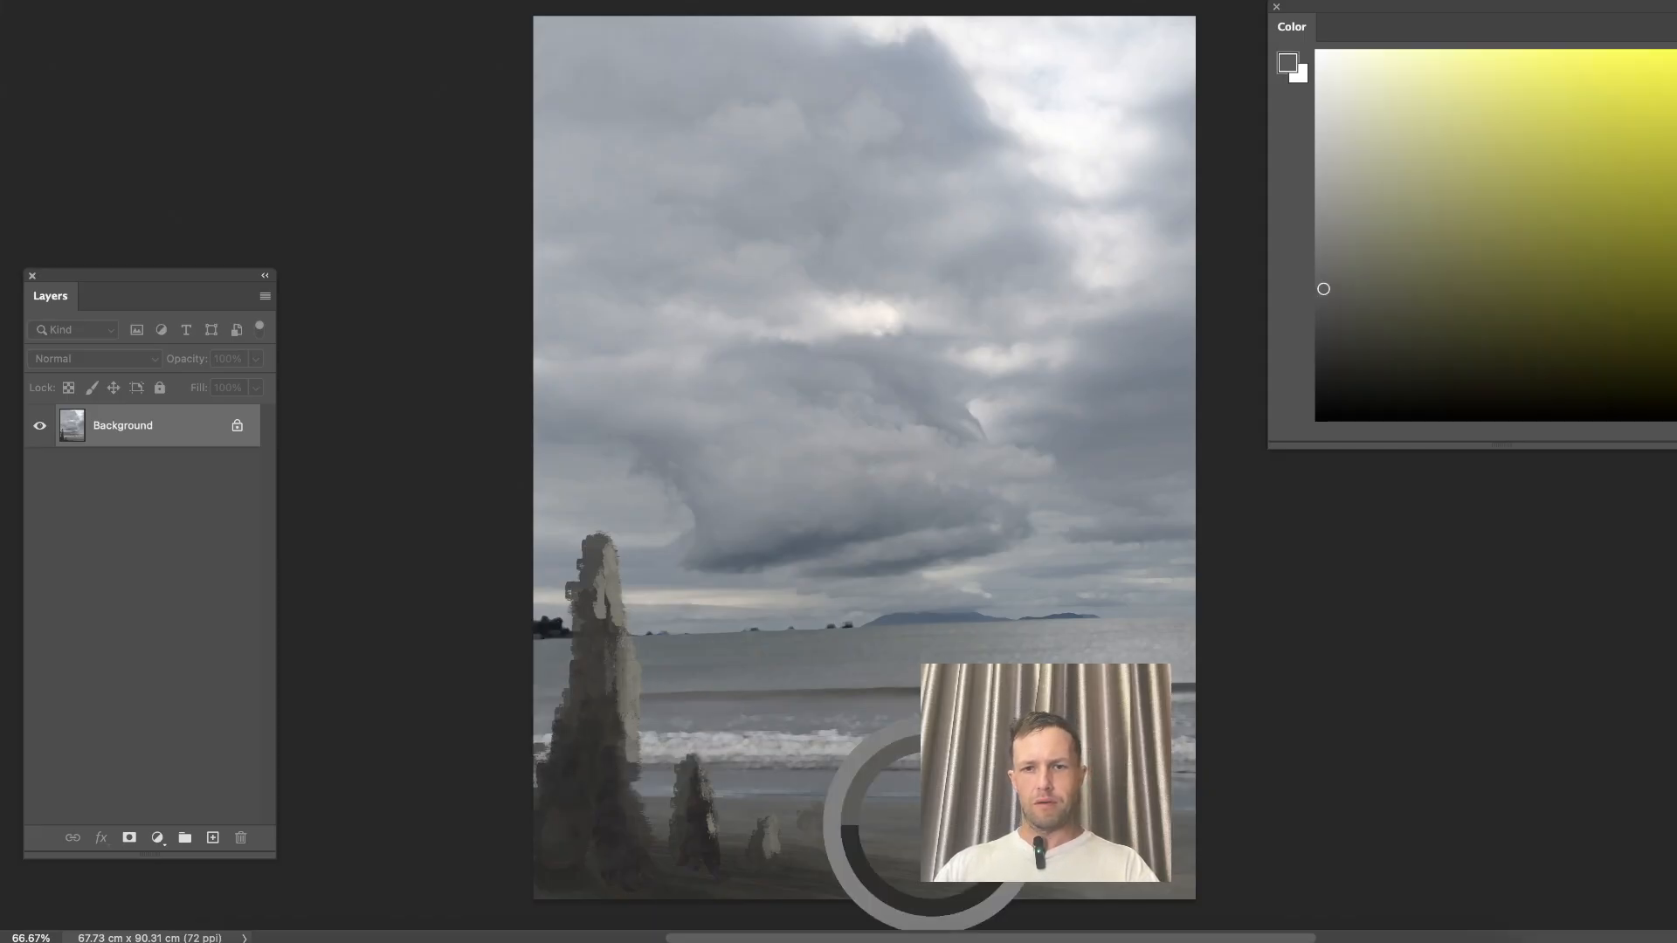
{"action": "left_click_drag", "start_coordinate": [915, 796], "coordinate": [911, 812]}
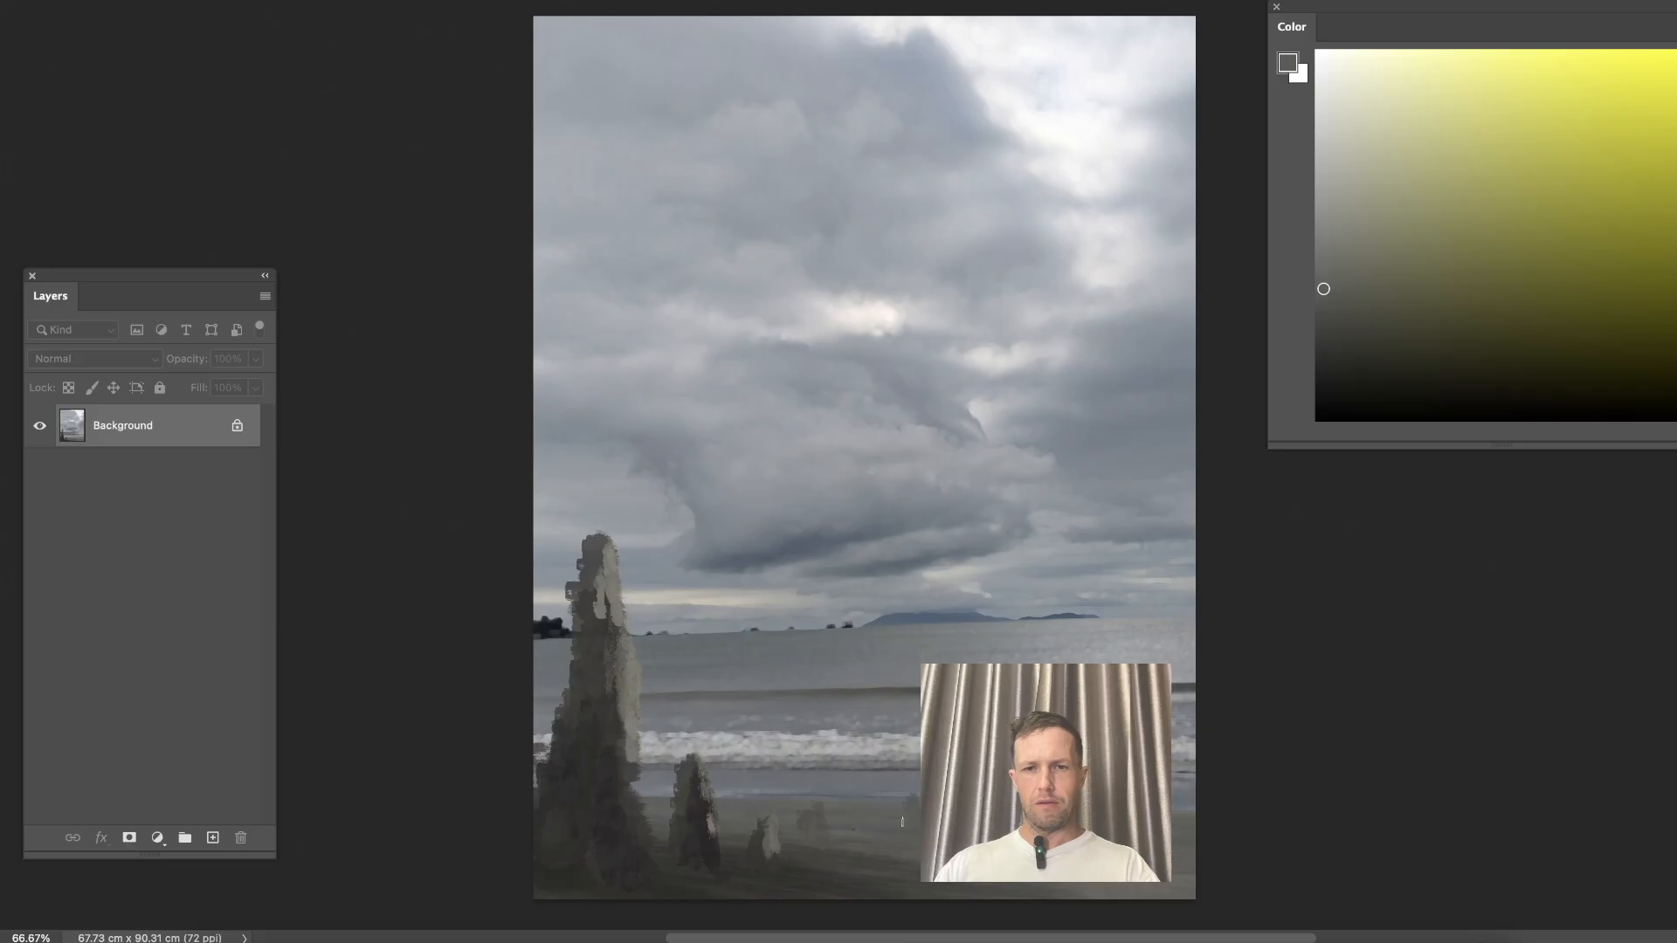
{"action": "left_click", "coordinate": [783, 852], "text": "alt"}
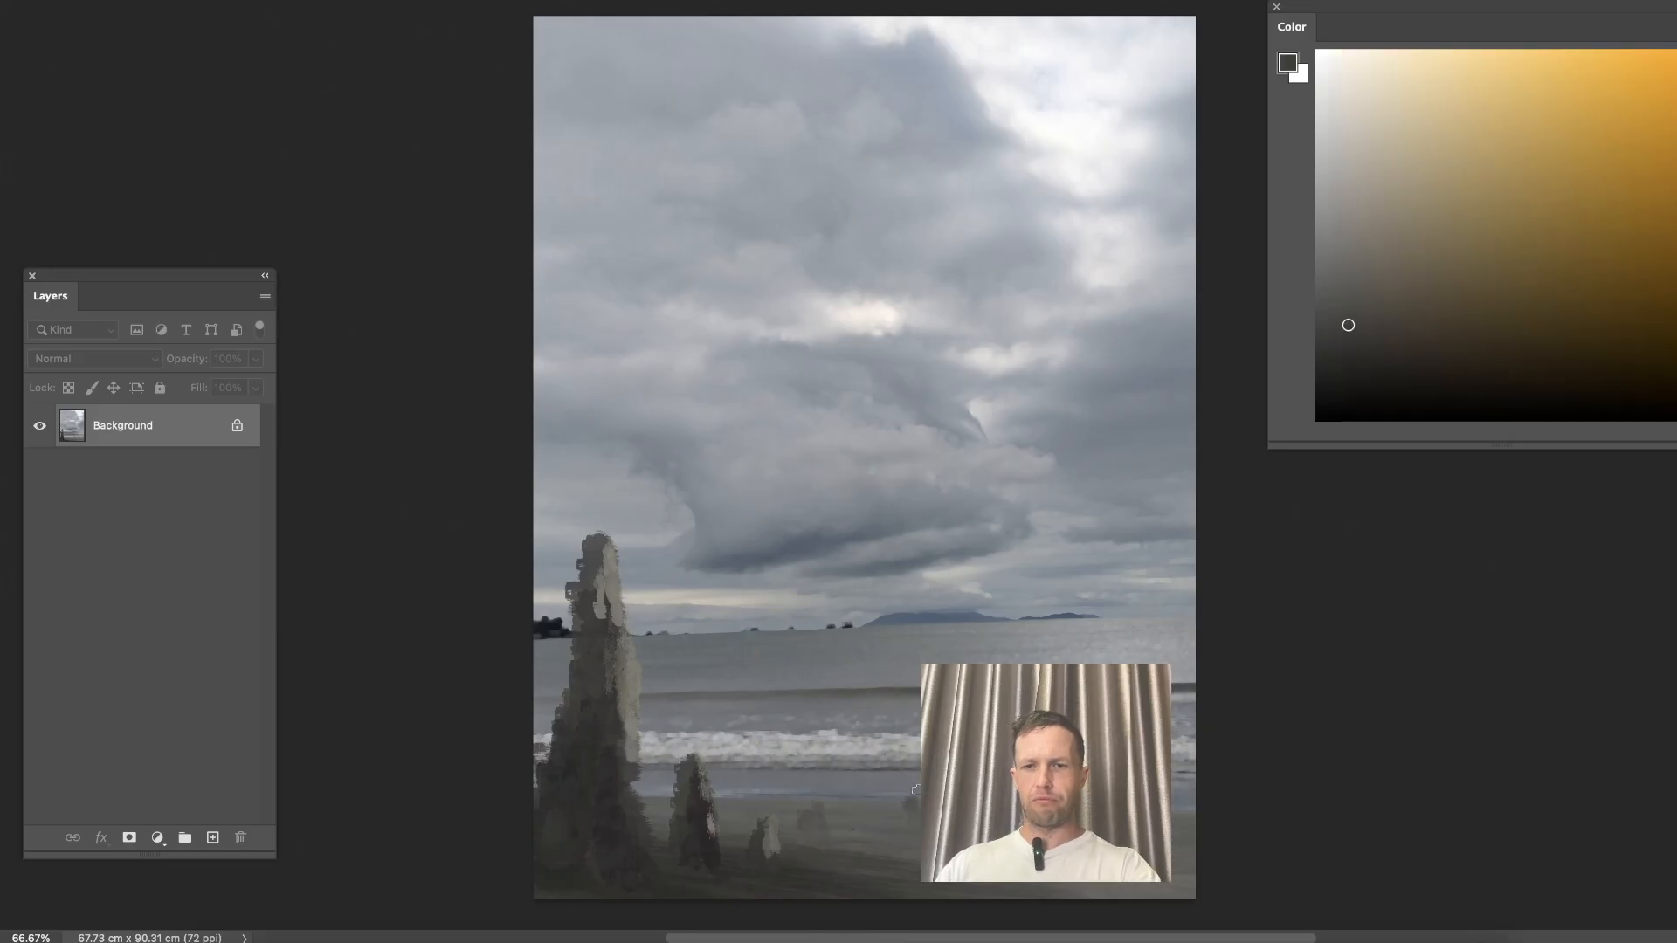
{"action": "left_click_drag", "start_coordinate": [911, 783], "coordinate": [911, 814]}
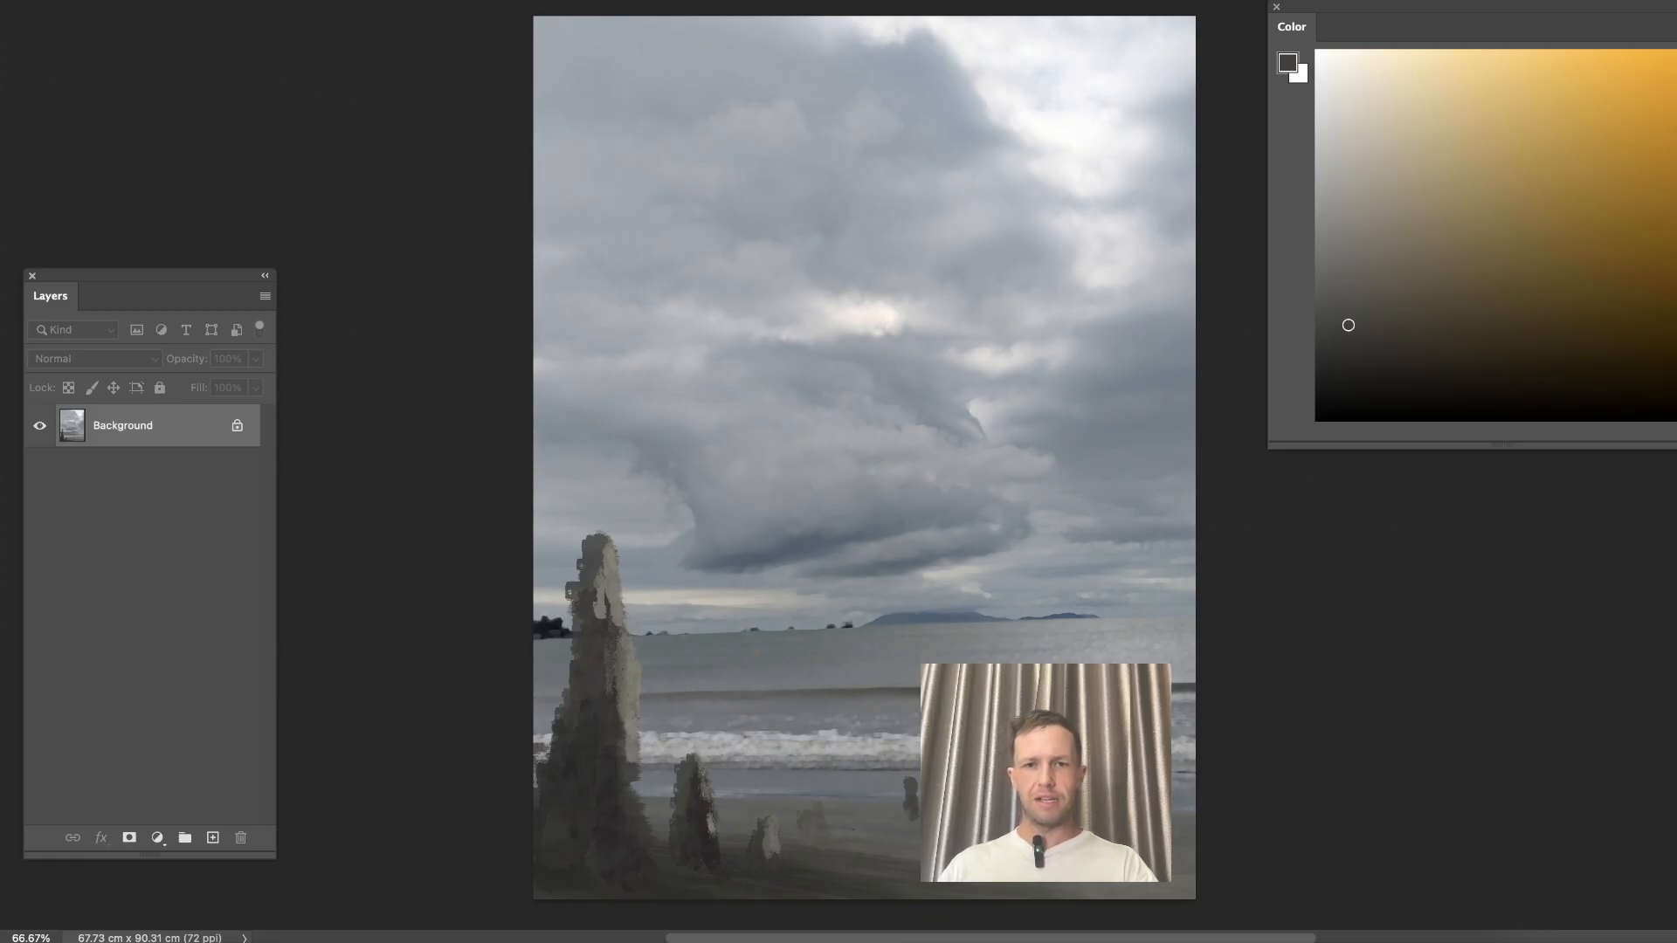
{"action": "mouse_move", "coordinate": [529, 546]}
{"action": "left_mouse_down"}
{"action": "mouse_move", "coordinate": [755, 786]}
{"action": "mouse_move", "coordinate": [920, 797]}
{"action": "mouse_move", "coordinate": [1041, 457]}
{"action": "mouse_move", "coordinate": [792, 214]}
{"action": "left_mouse_up"}
{"action": "key", "text": "ctrl+z"}
{"action": "key", "text": "ctrl+shift+z"}
{"action": "key", "text": "ctrl+z"}
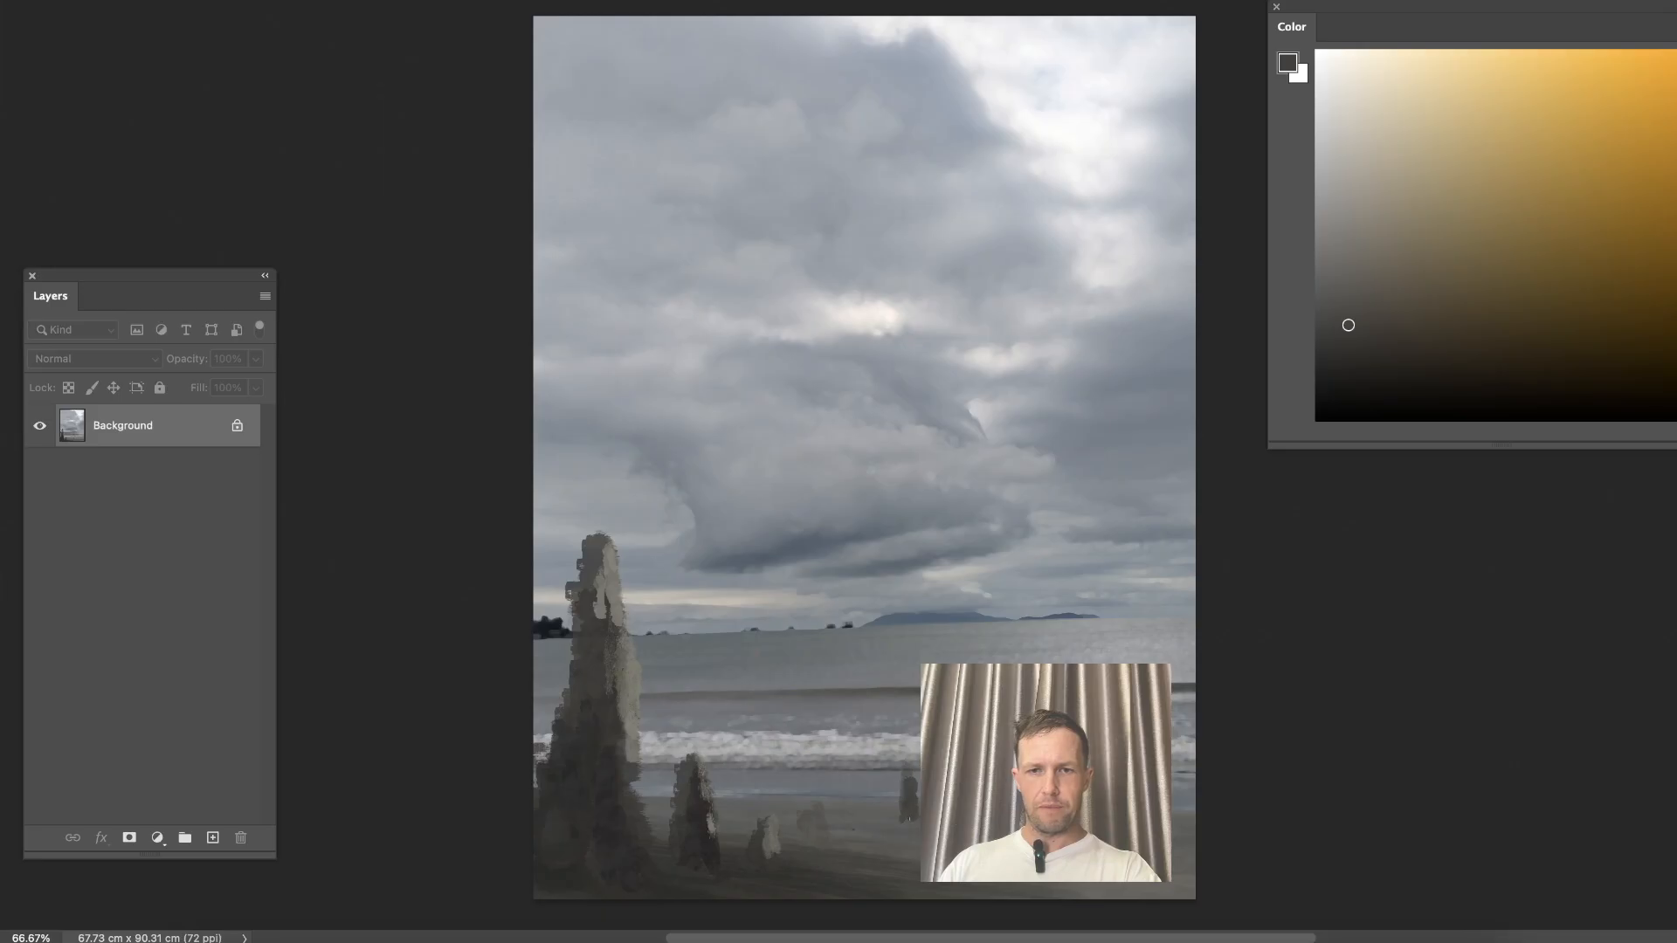
Add small dark rocks beside the waterline rock and rework the tiny foreground rock with dark tones sampled around it.
{"action": "left_click_drag", "start_coordinate": [864, 786], "coordinate": [865, 809]}
{"action": "left_click", "coordinate": [756, 838], "text": "alt"}
{"action": "left_click", "coordinate": [753, 844], "text": "alt"}
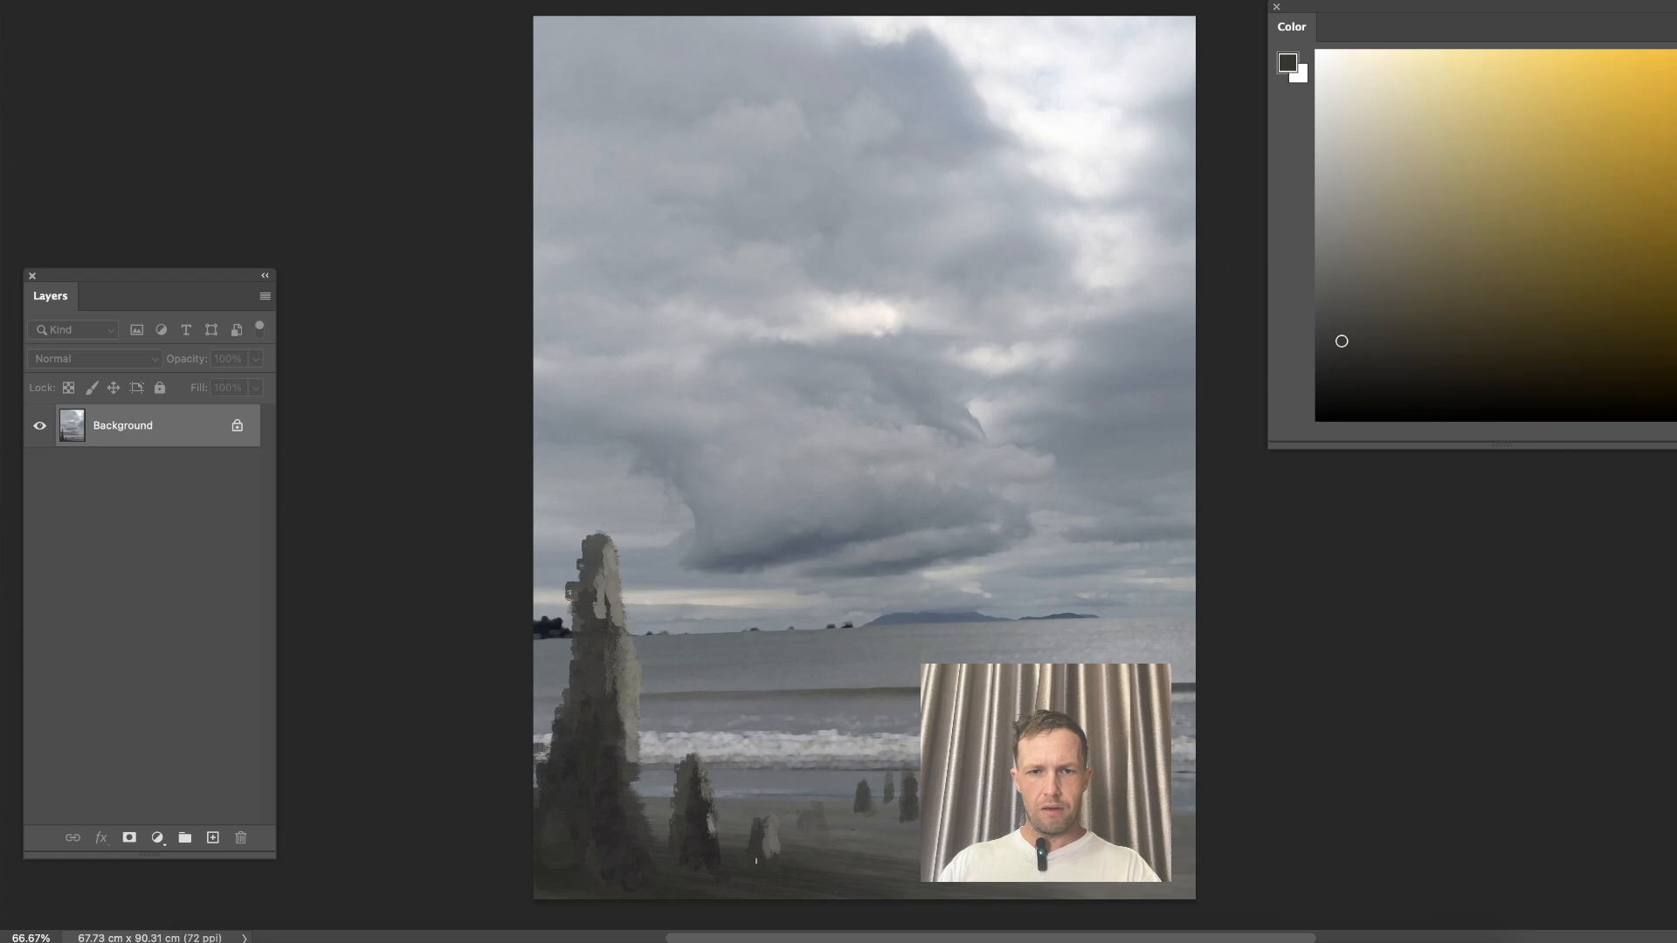
{"action": "left_click", "coordinate": [772, 830], "text": "alt"}
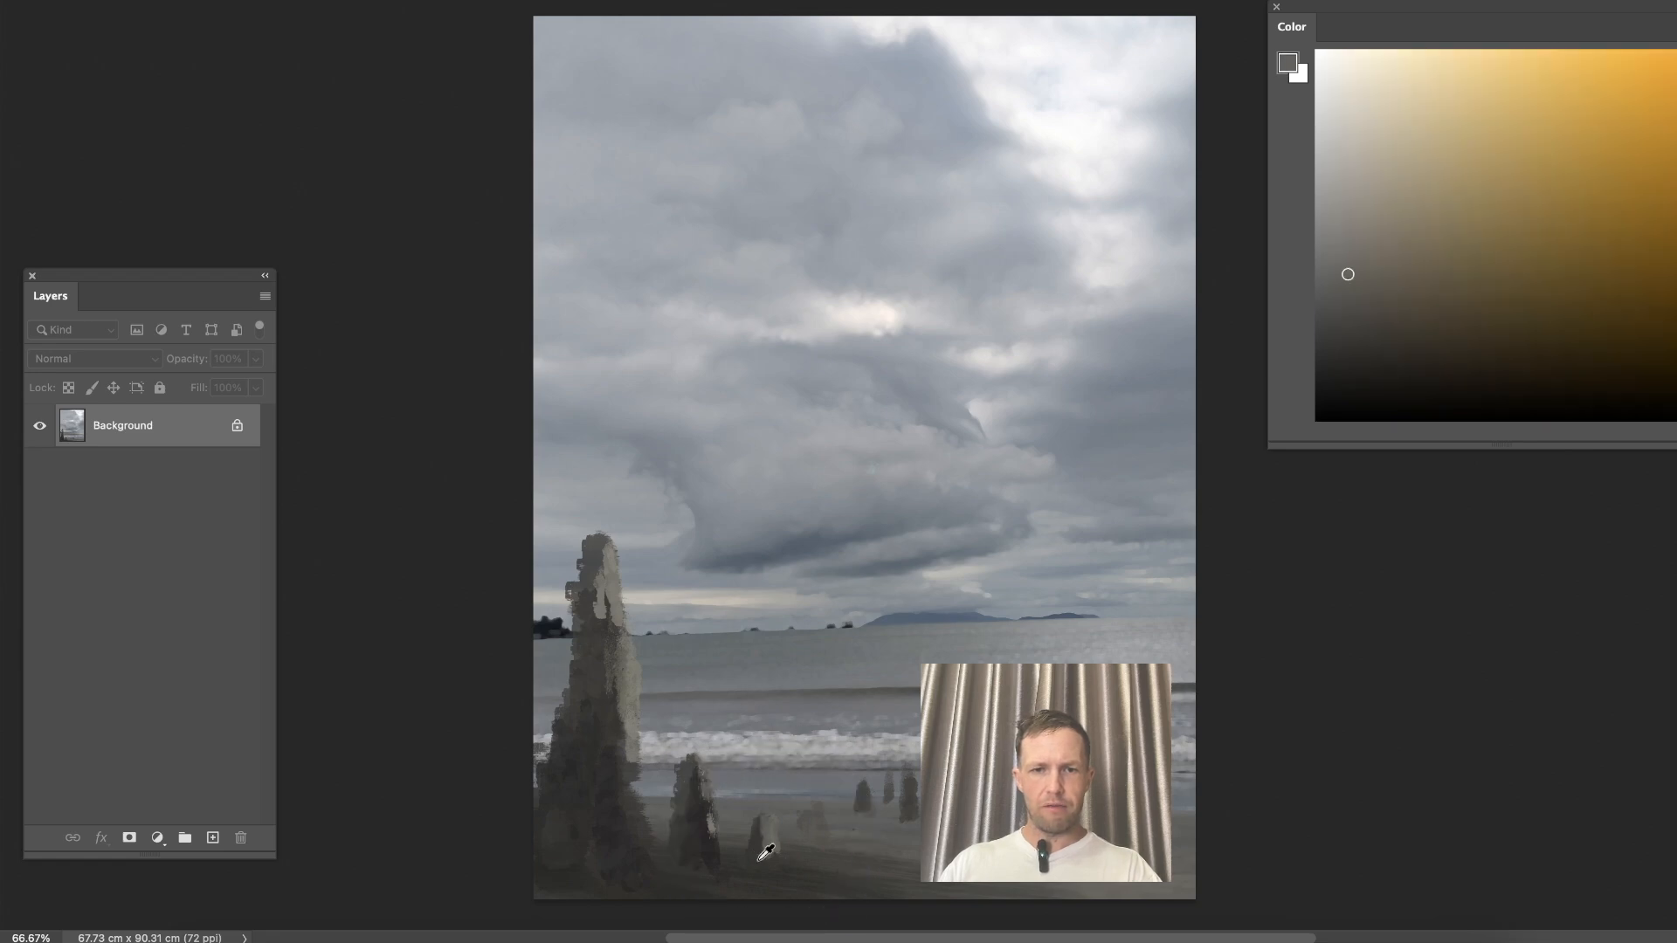
{"action": "left_click", "coordinate": [758, 848], "text": "alt"}
{"action": "left_click", "coordinate": [786, 845], "text": "alt"}
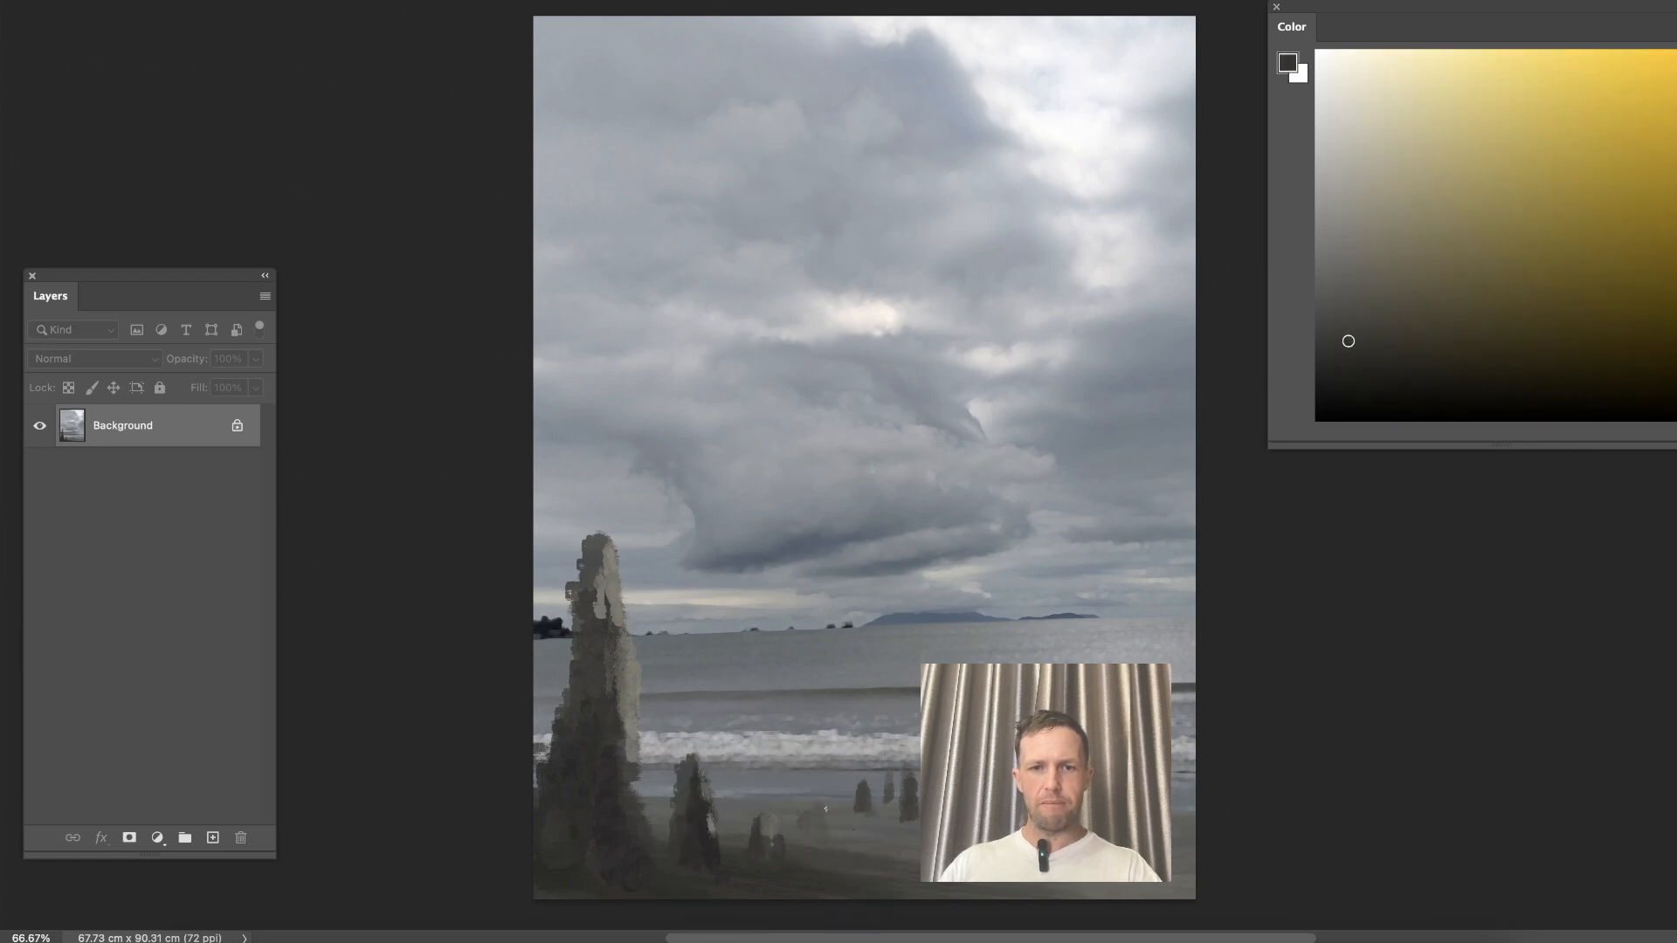
Paint light grey highlights on the right sides of the waterline rocks and the tiny foreground rock.
{"action": "left_click", "coordinate": [883, 808], "text": "alt"}
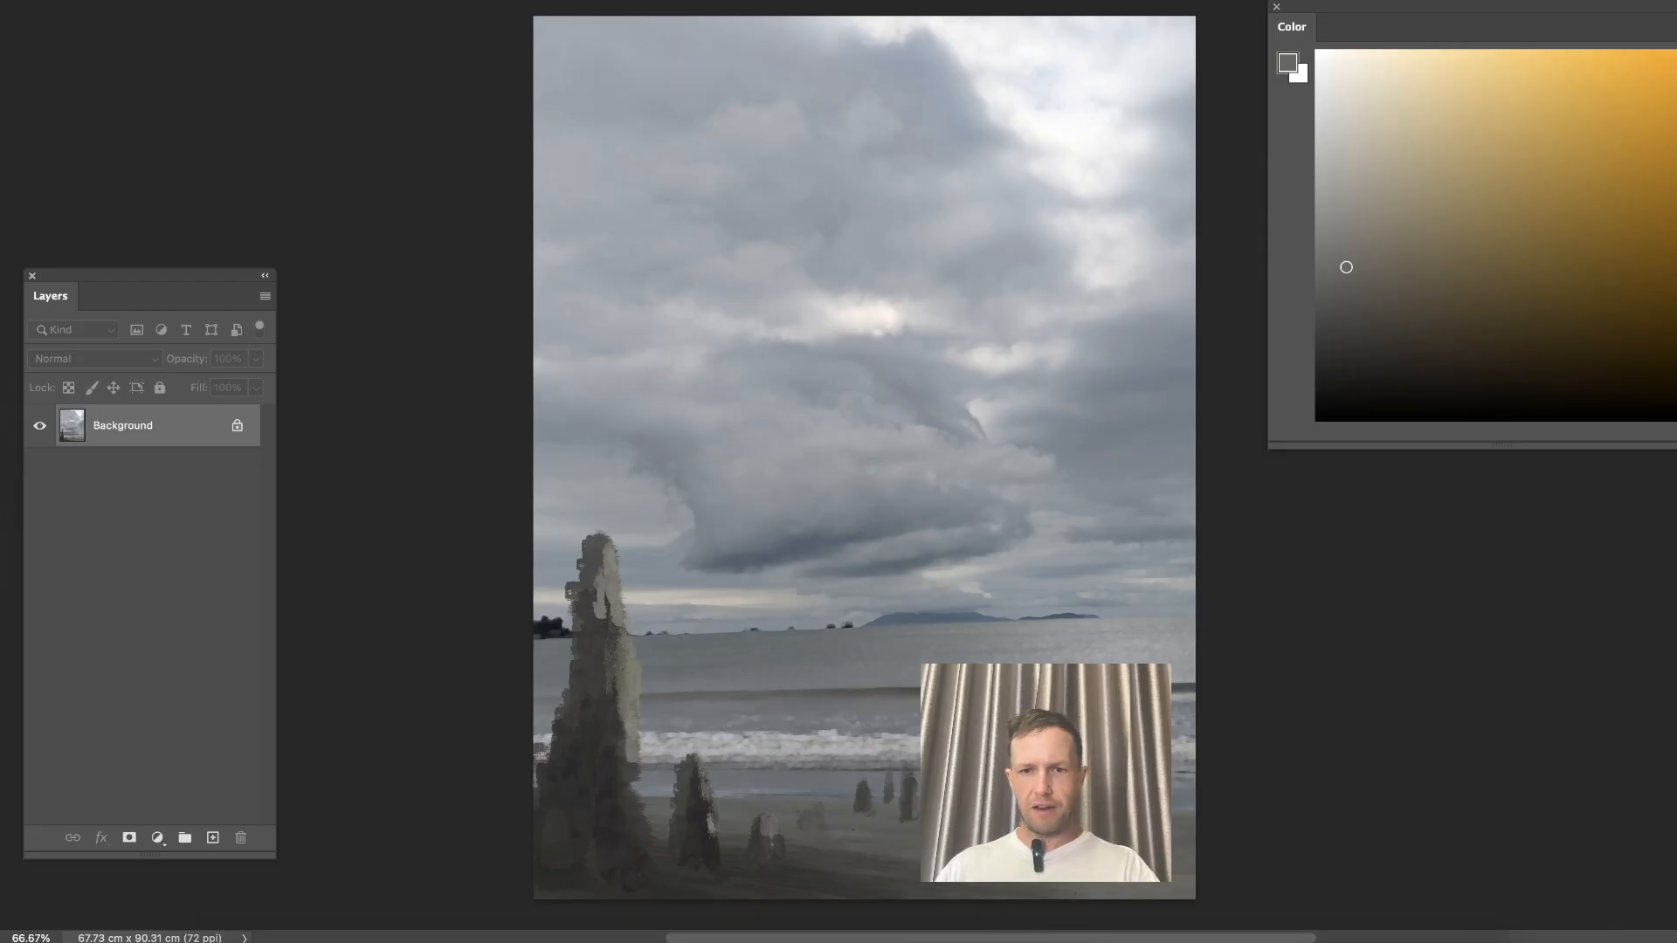
{"action": "left_click", "coordinate": [873, 791], "text": "alt"}
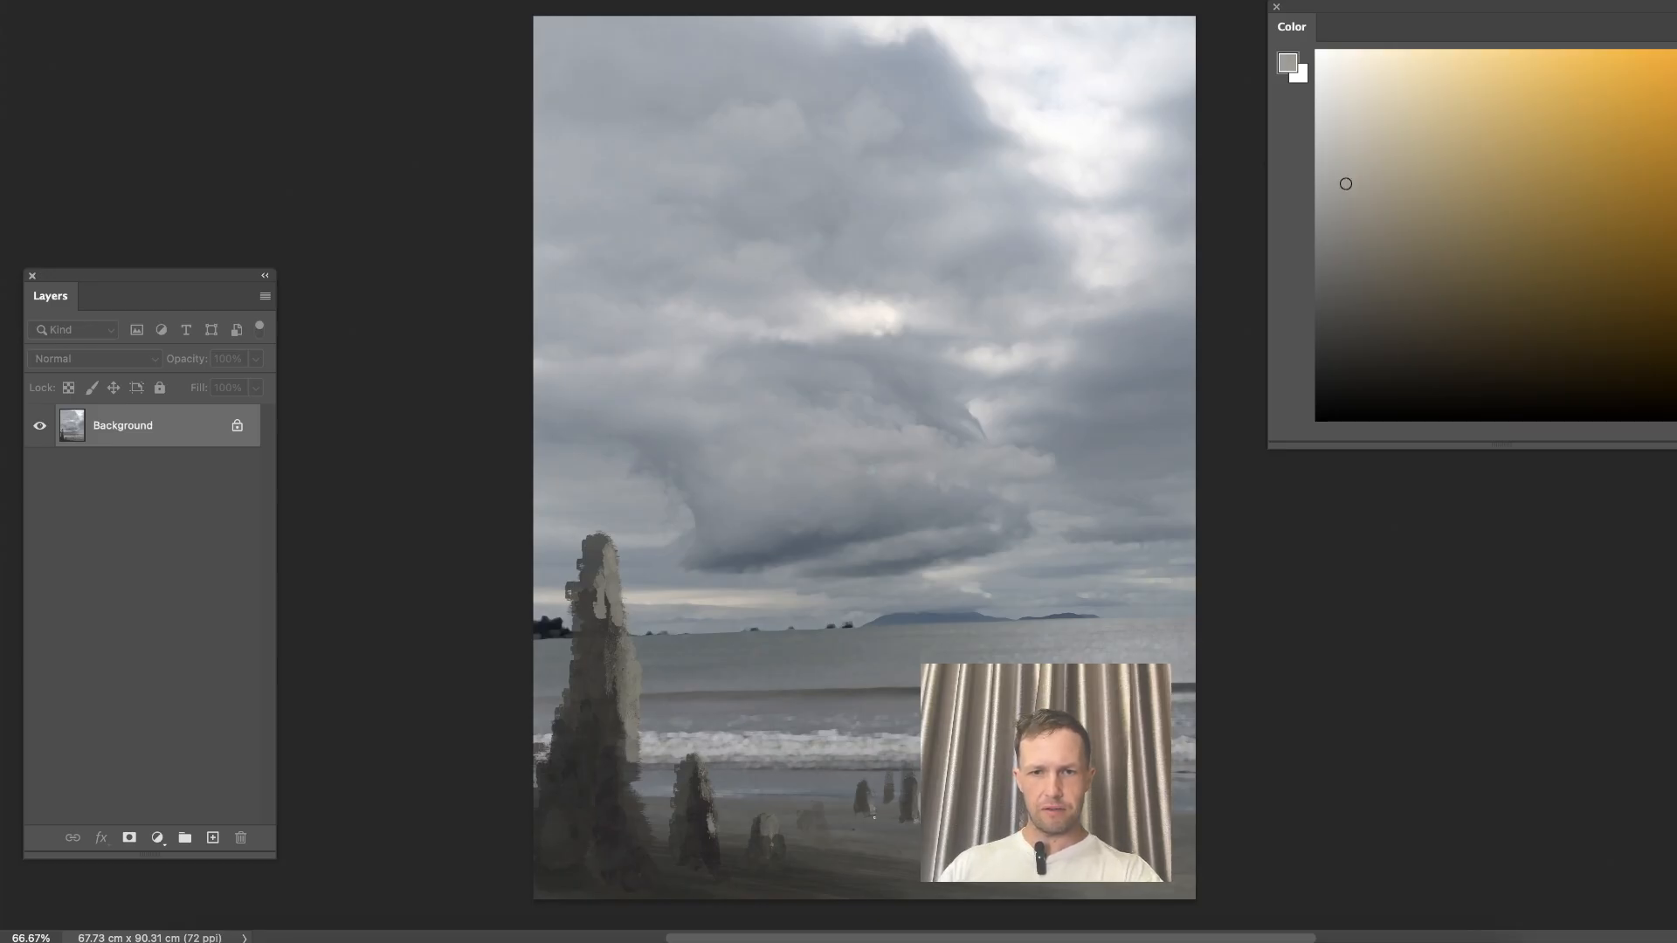
{"action": "left_click", "coordinate": [780, 845], "text": "alt"}
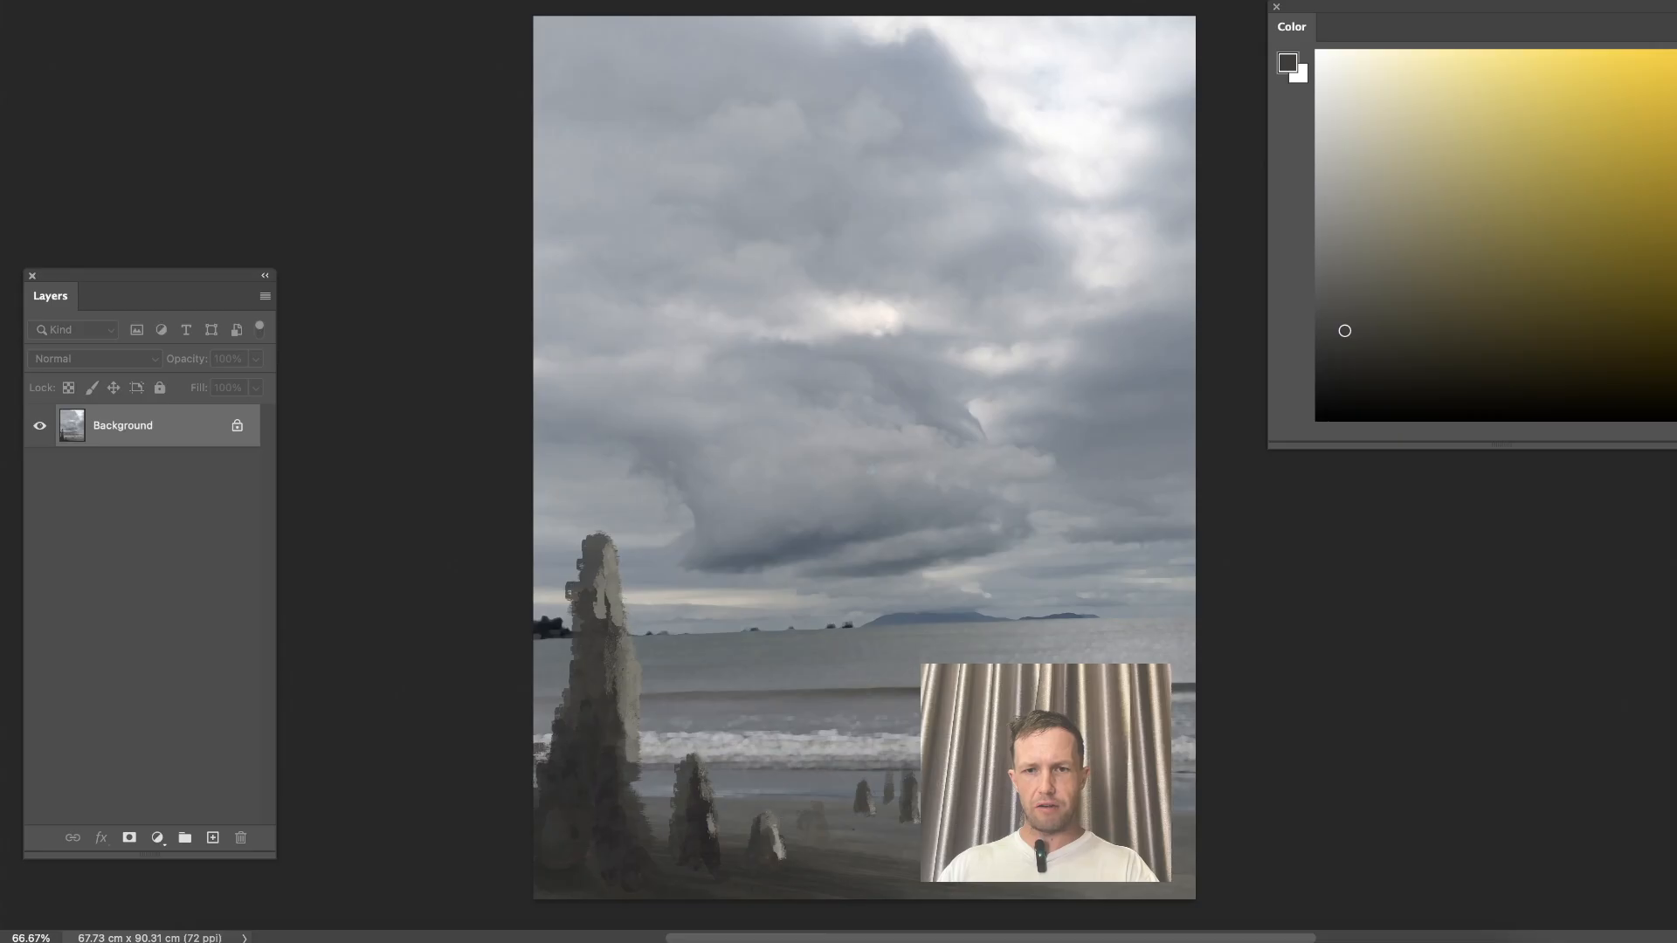
Paint soft shadows on the sand beside the small rocks with the Soft Round Pressure Opacity and Flow brush, using sampled dark tones.
{"action": "right_click", "coordinate": [839, 805]}
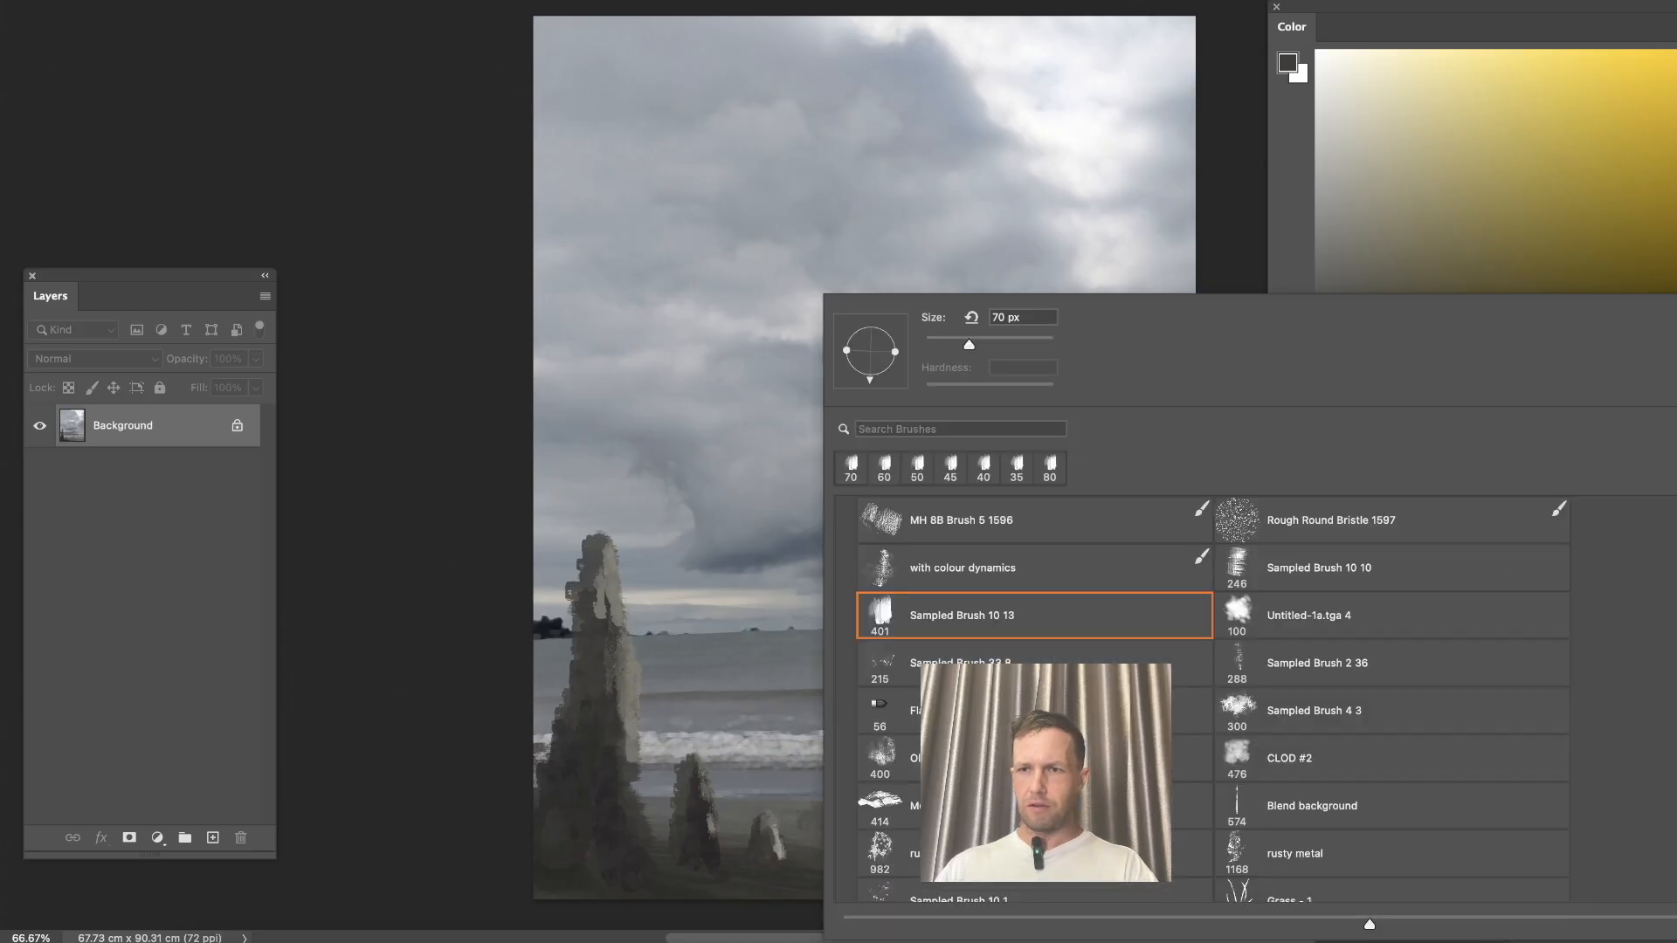
{"action": "scroll", "coordinate": [1345, 547], "scroll_direction": "up", "scroll_amount": 2}
{"action": "double_click", "coordinate": [978, 559]}
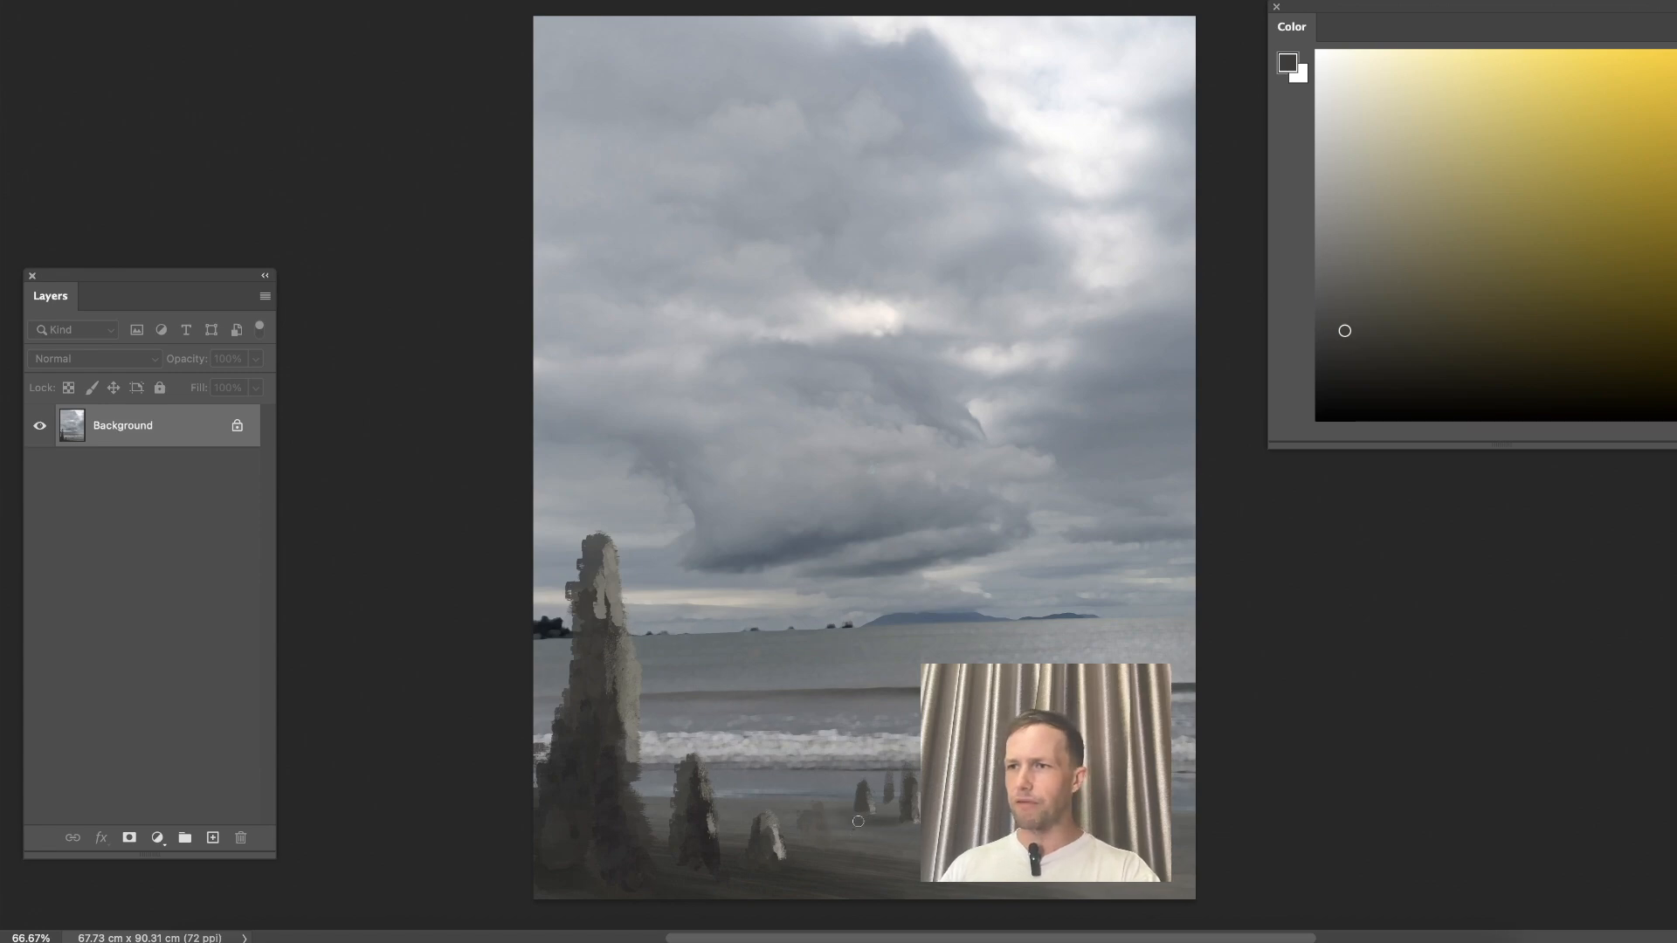
{"action": "mouse_move", "coordinate": [895, 807]}
{"action": "left_mouse_down"}
{"action": "mouse_move", "coordinate": [905, 797]}
{"action": "mouse_move", "coordinate": [768, 778]}
{"action": "mouse_move", "coordinate": [782, 772]}
{"action": "left_mouse_up"}
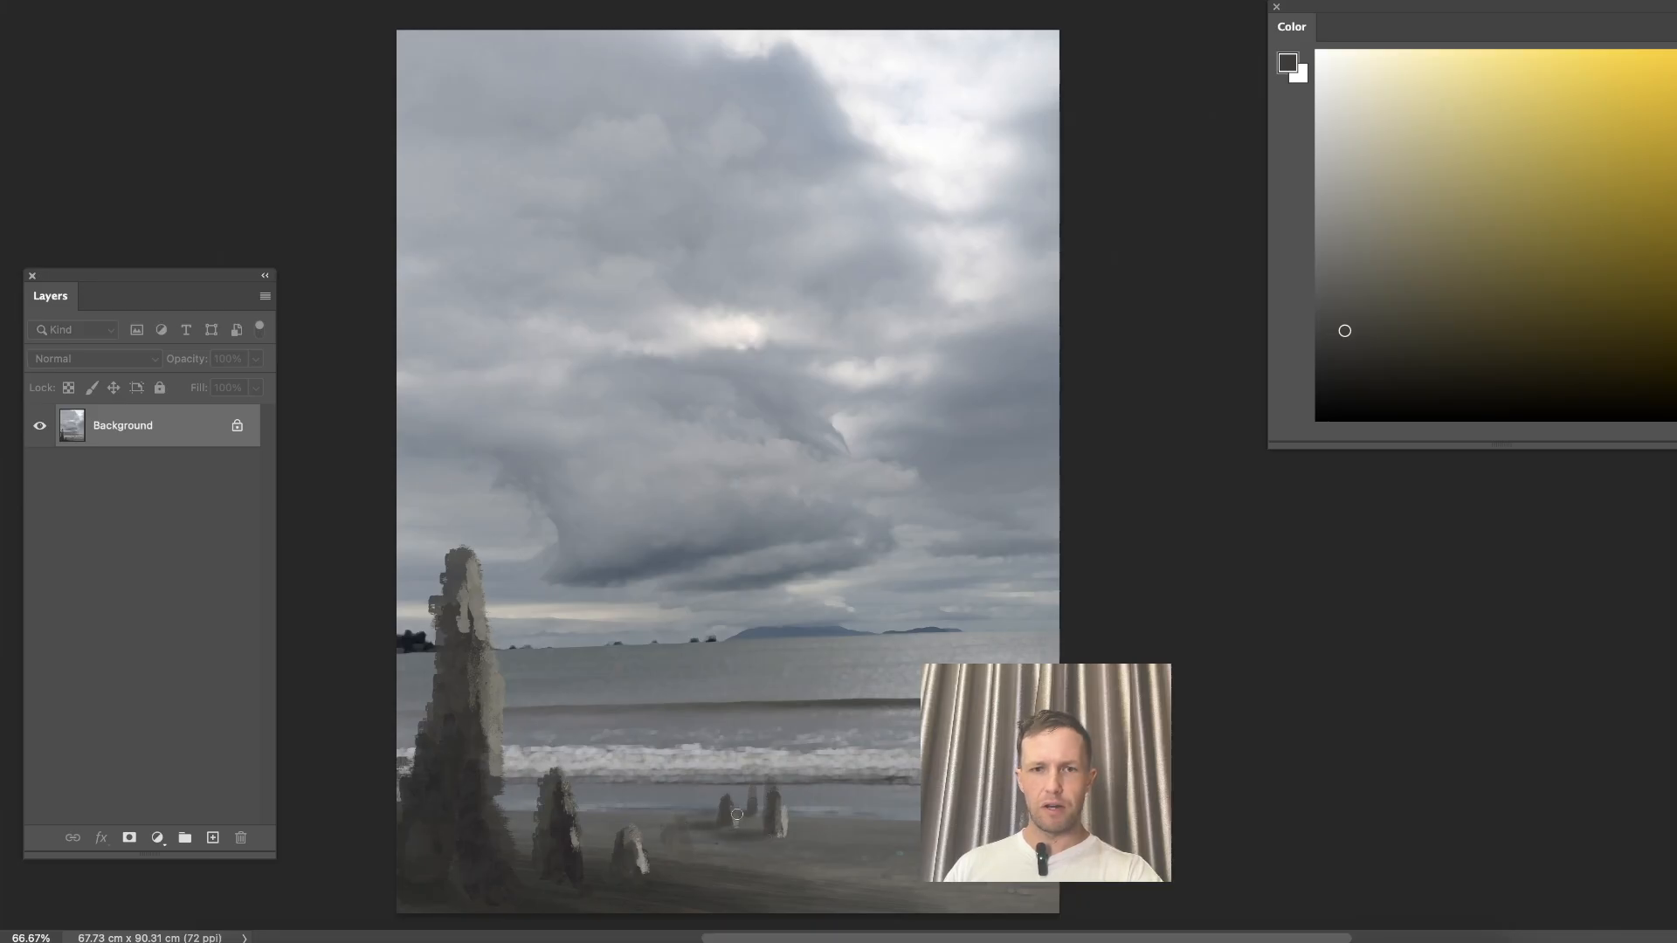
{"action": "left_click", "coordinate": [688, 830], "text": "alt"}
{"action": "left_click_drag", "start_coordinate": [660, 827], "coordinate": [710, 835]}
Brush a light beige glow over the right side of the sand, lightening a tone sampled there.
{"action": "left_click_drag", "start_coordinate": [801, 728], "coordinate": [738, 711]}
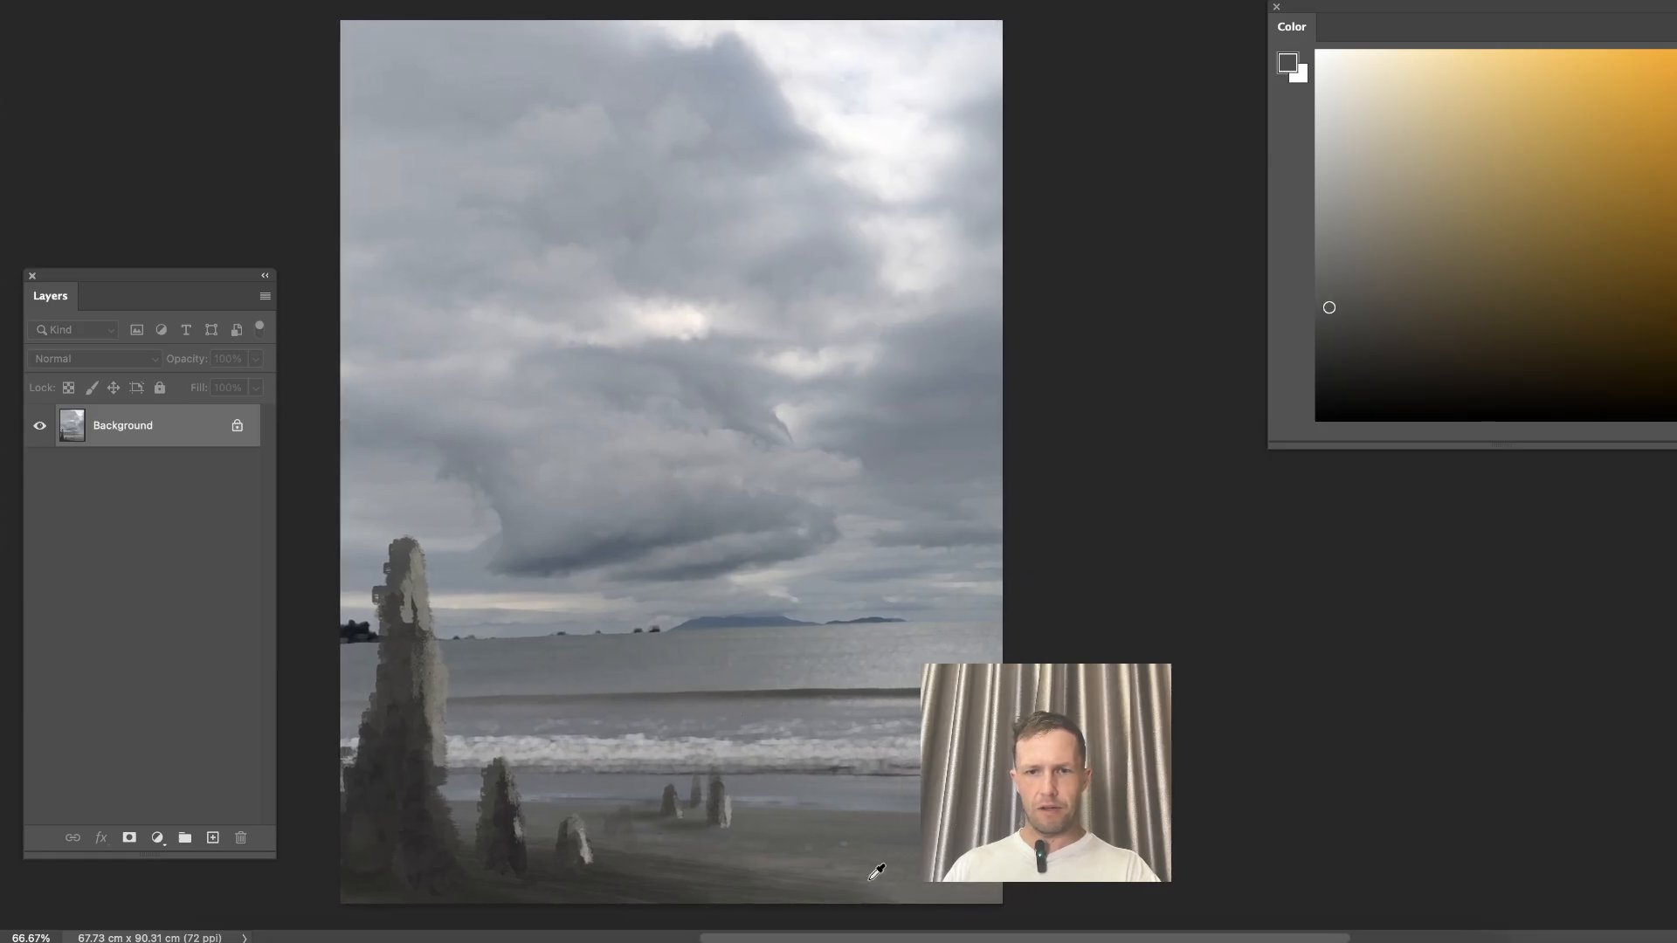
{"action": "left_click", "coordinate": [872, 870], "text": "alt"}
{"action": "left_click_drag", "start_coordinate": [1385, 252], "coordinate": [1383, 168]}
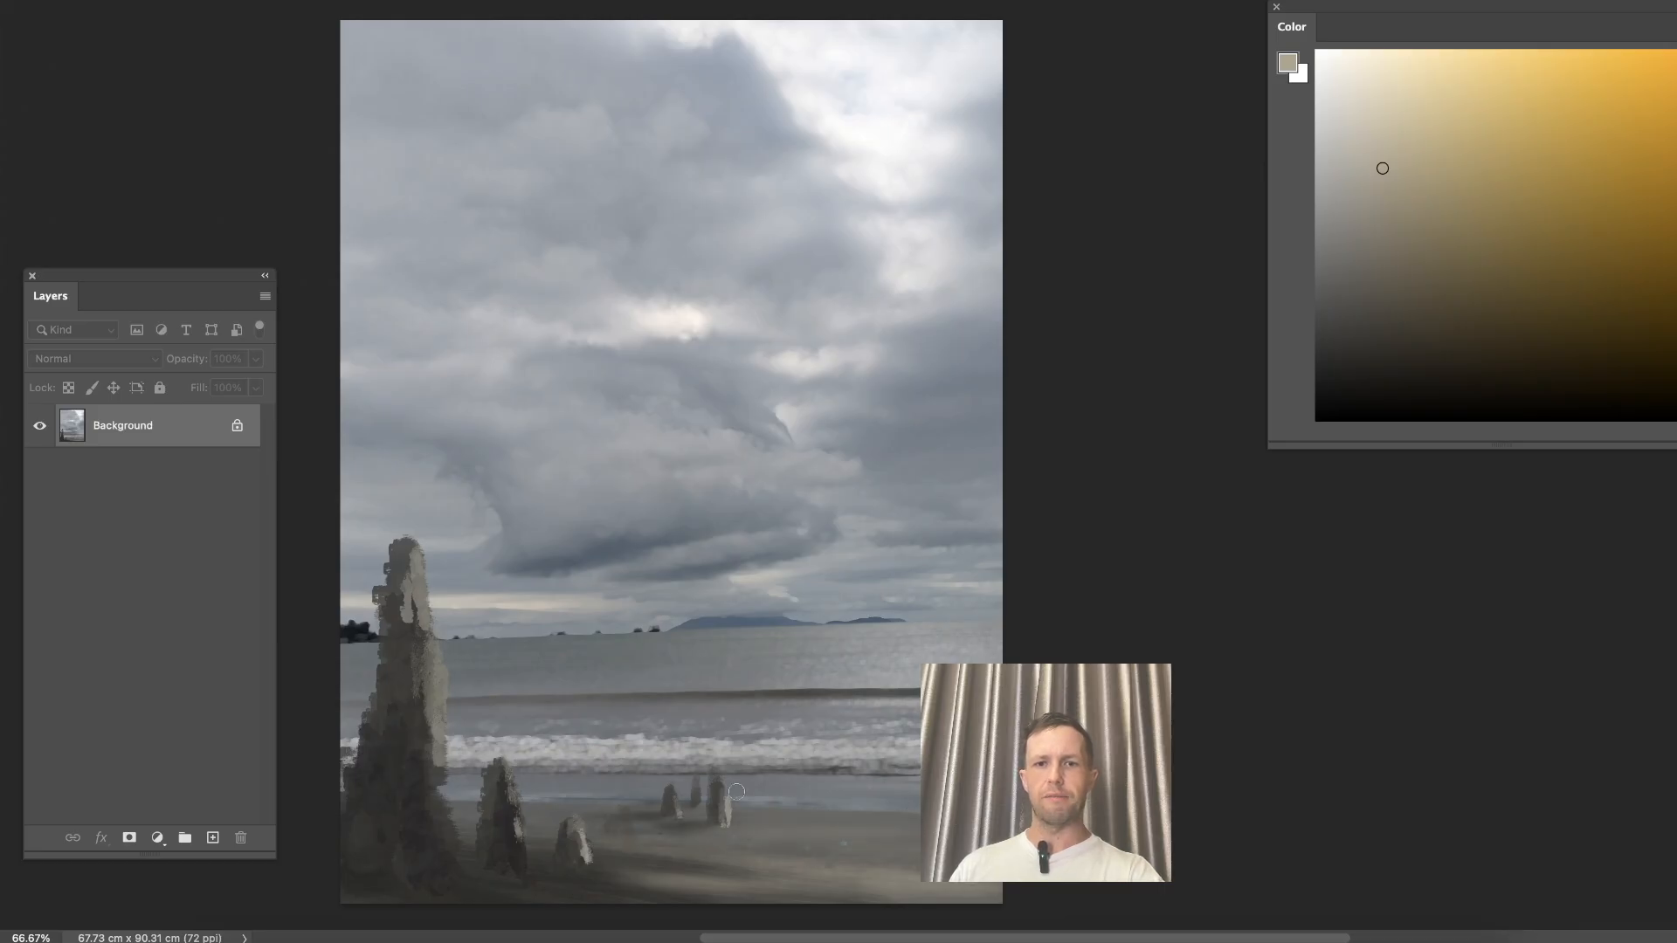
Raise the far wave into a dark swell on its right side using a flat streaky sampled brush and tones sampled from the wave.
{"action": "left_click", "coordinate": [872, 691], "text": "alt"}
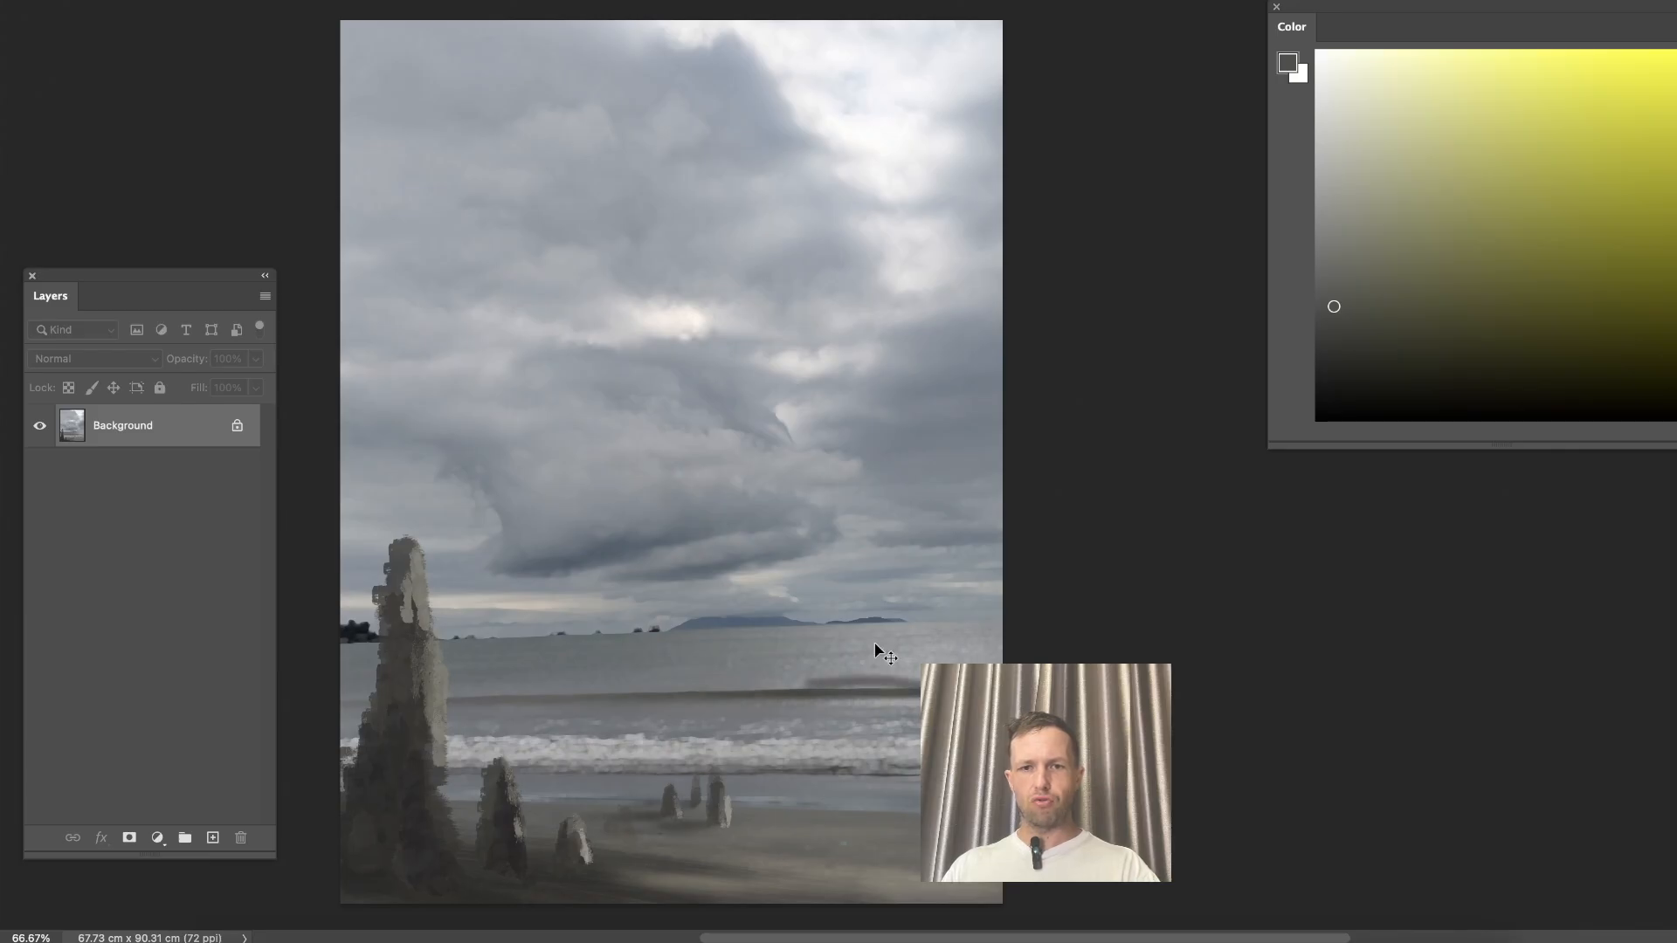
{"action": "right_click", "coordinate": [865, 674]}
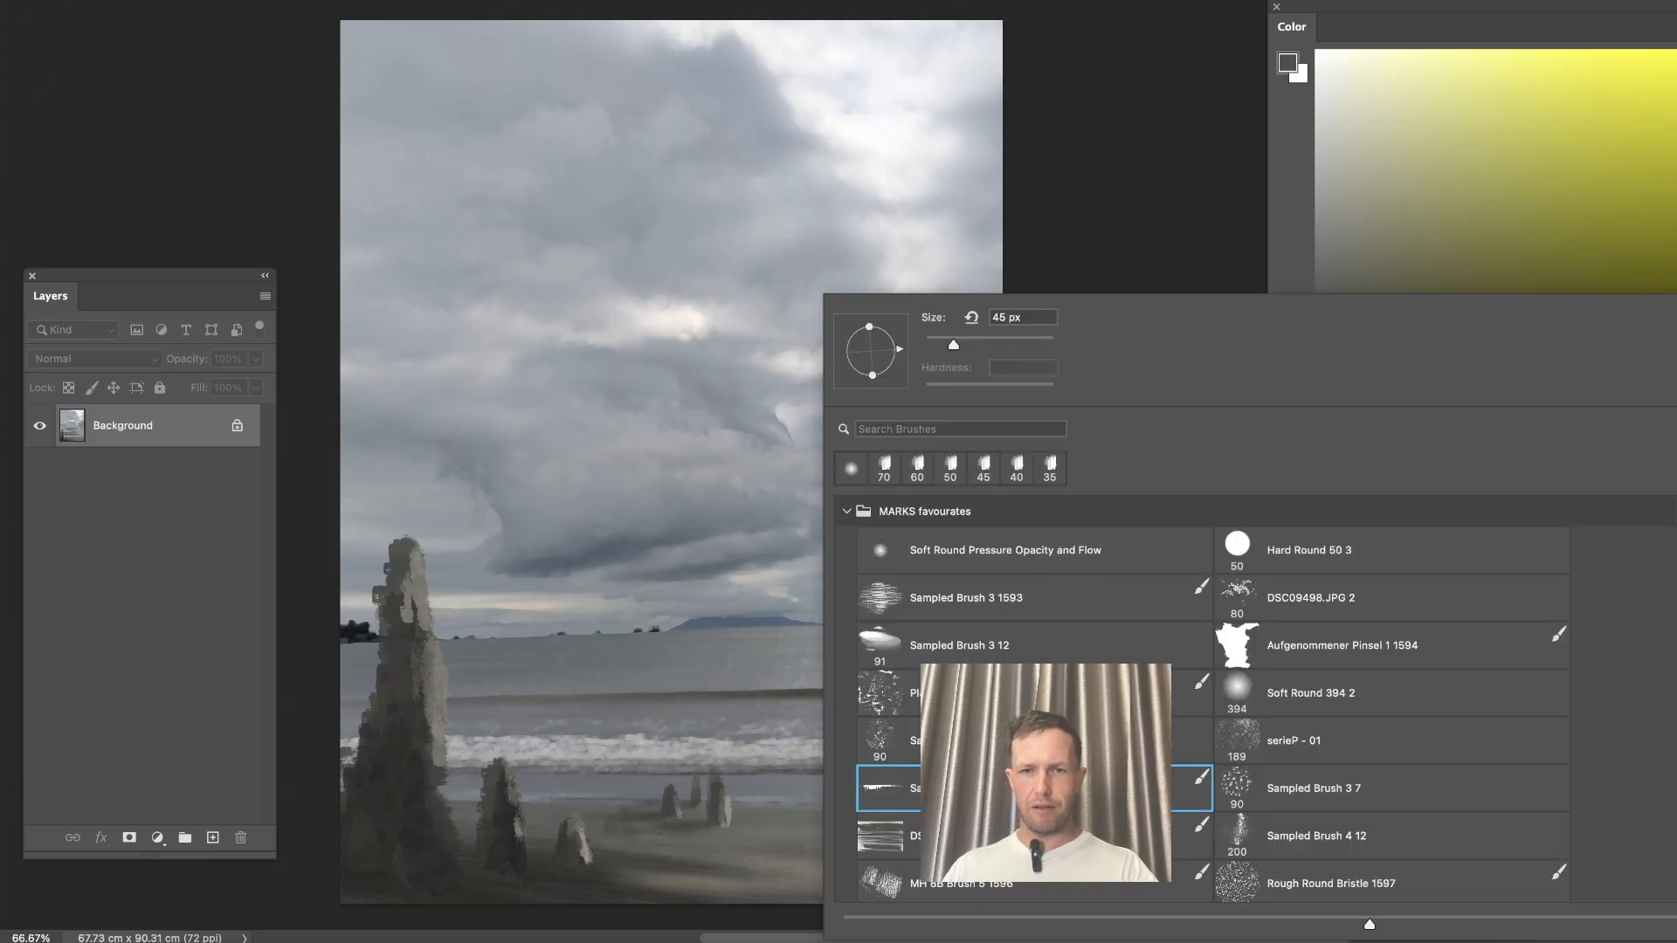
{"action": "left_click", "coordinate": [882, 786]}
{"action": "left_click", "coordinate": [798, 692]}
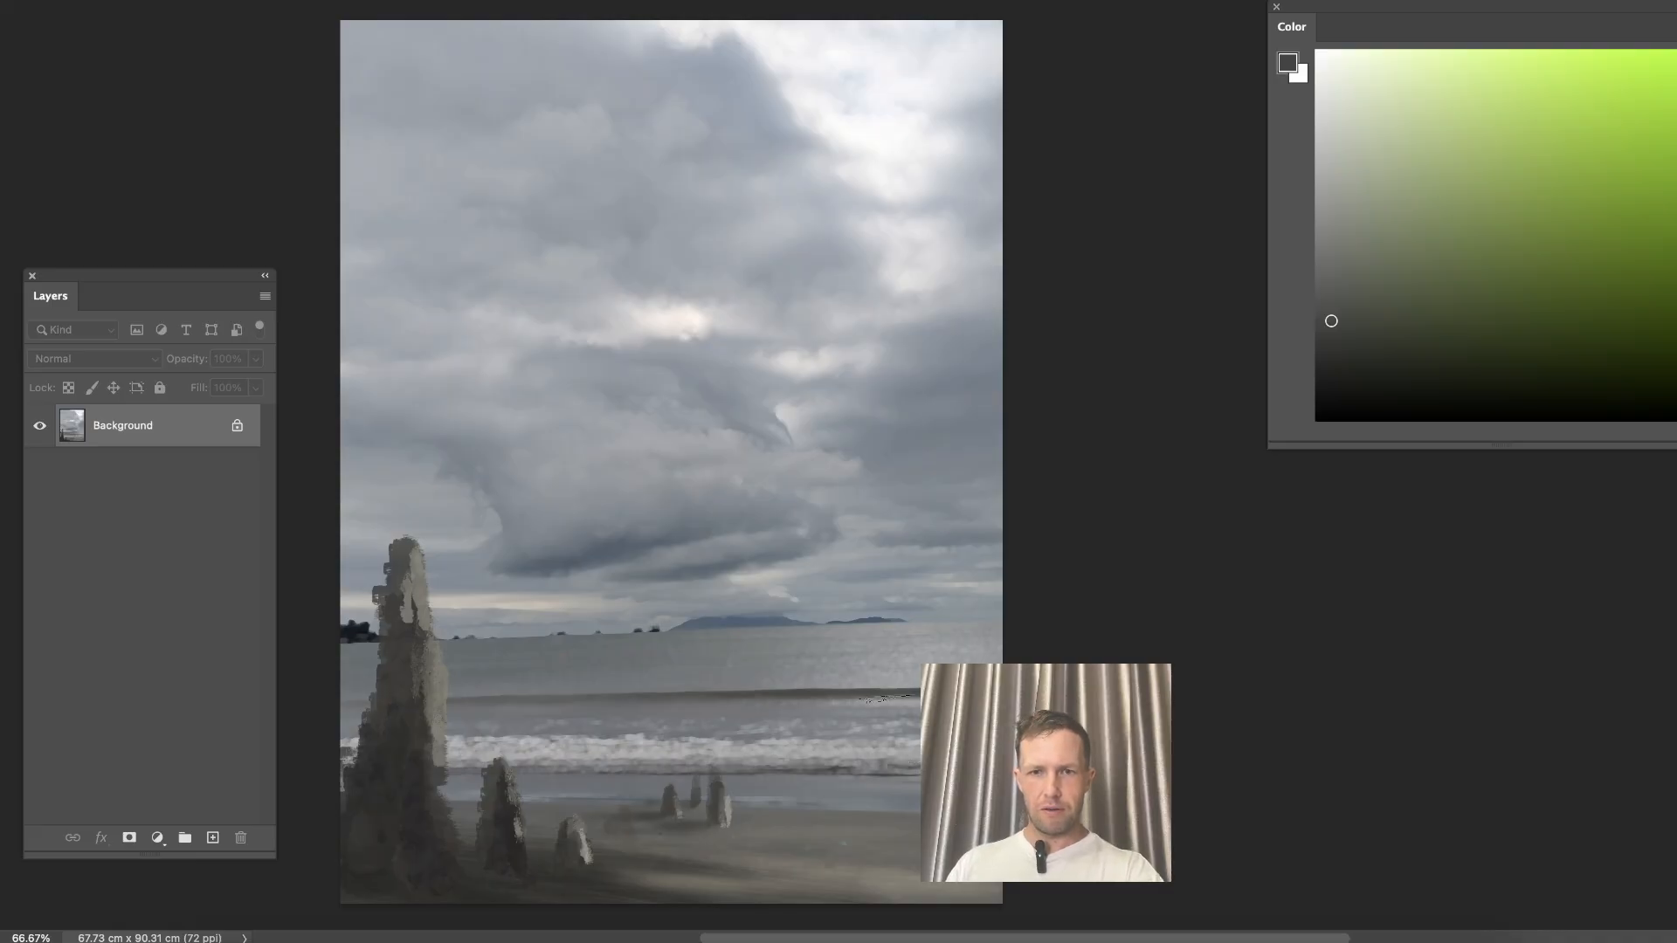
{"action": "left_click", "coordinate": [908, 686], "text": "alt"}
{"action": "left_click_drag", "start_coordinate": [908, 687], "coordinate": [710, 691]}
{"action": "left_click", "coordinate": [836, 685], "text": "alt"}
{"action": "left_click_drag", "start_coordinate": [835, 686], "coordinate": [917, 693]}
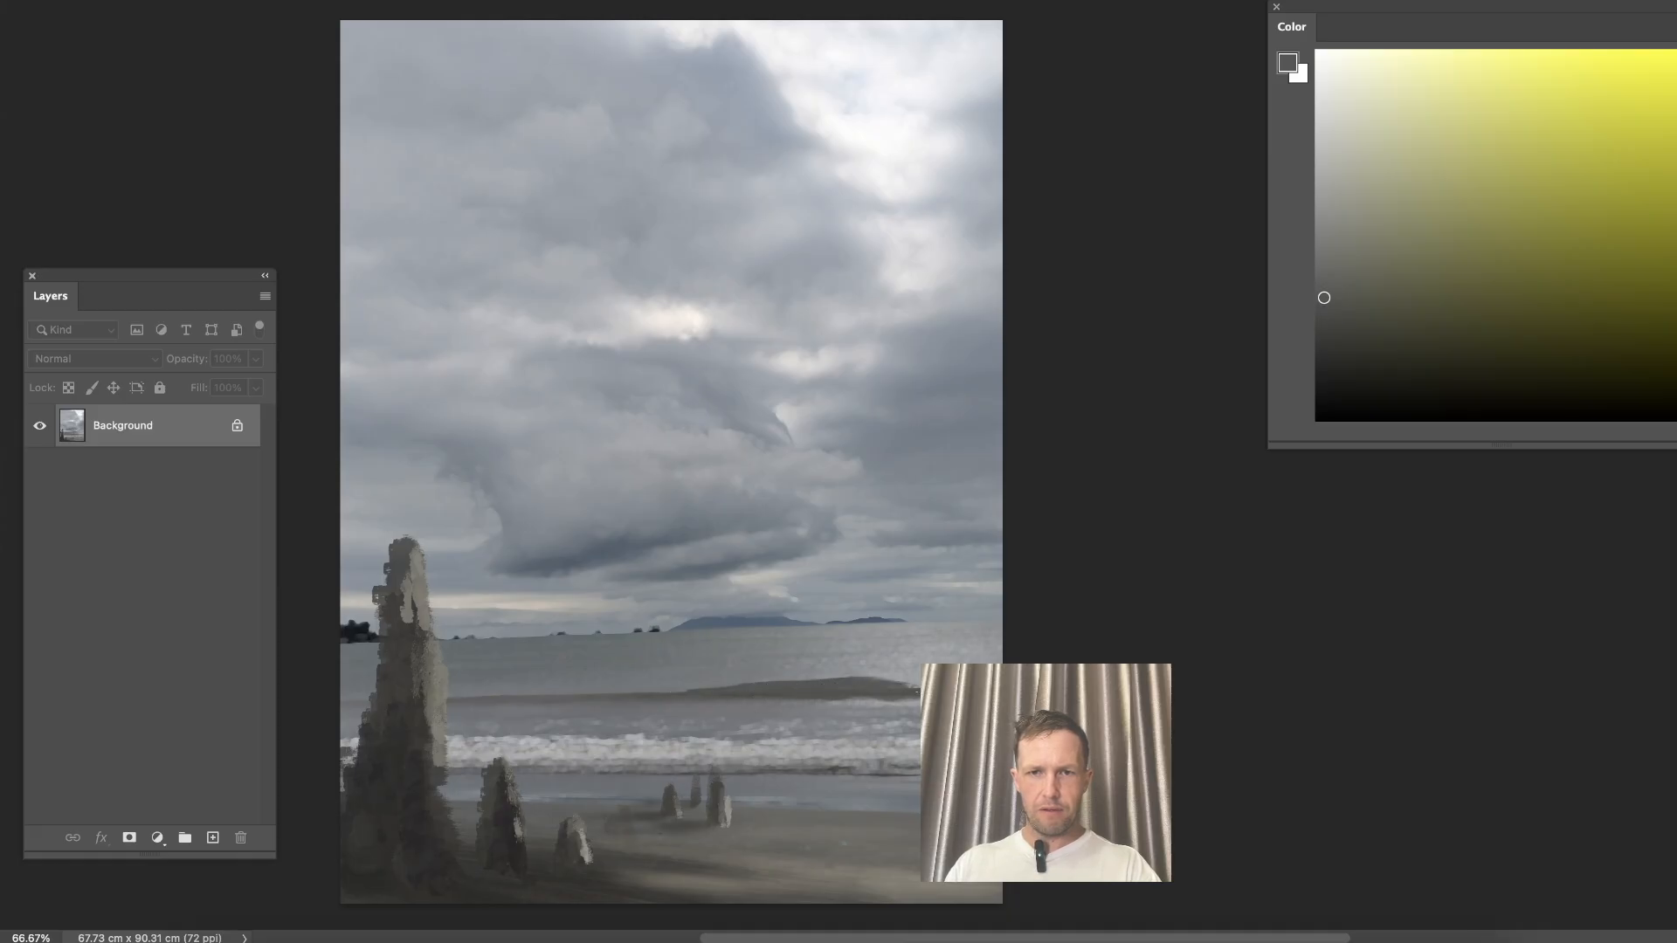
{"action": "left_click", "coordinate": [841, 683], "text": "alt"}
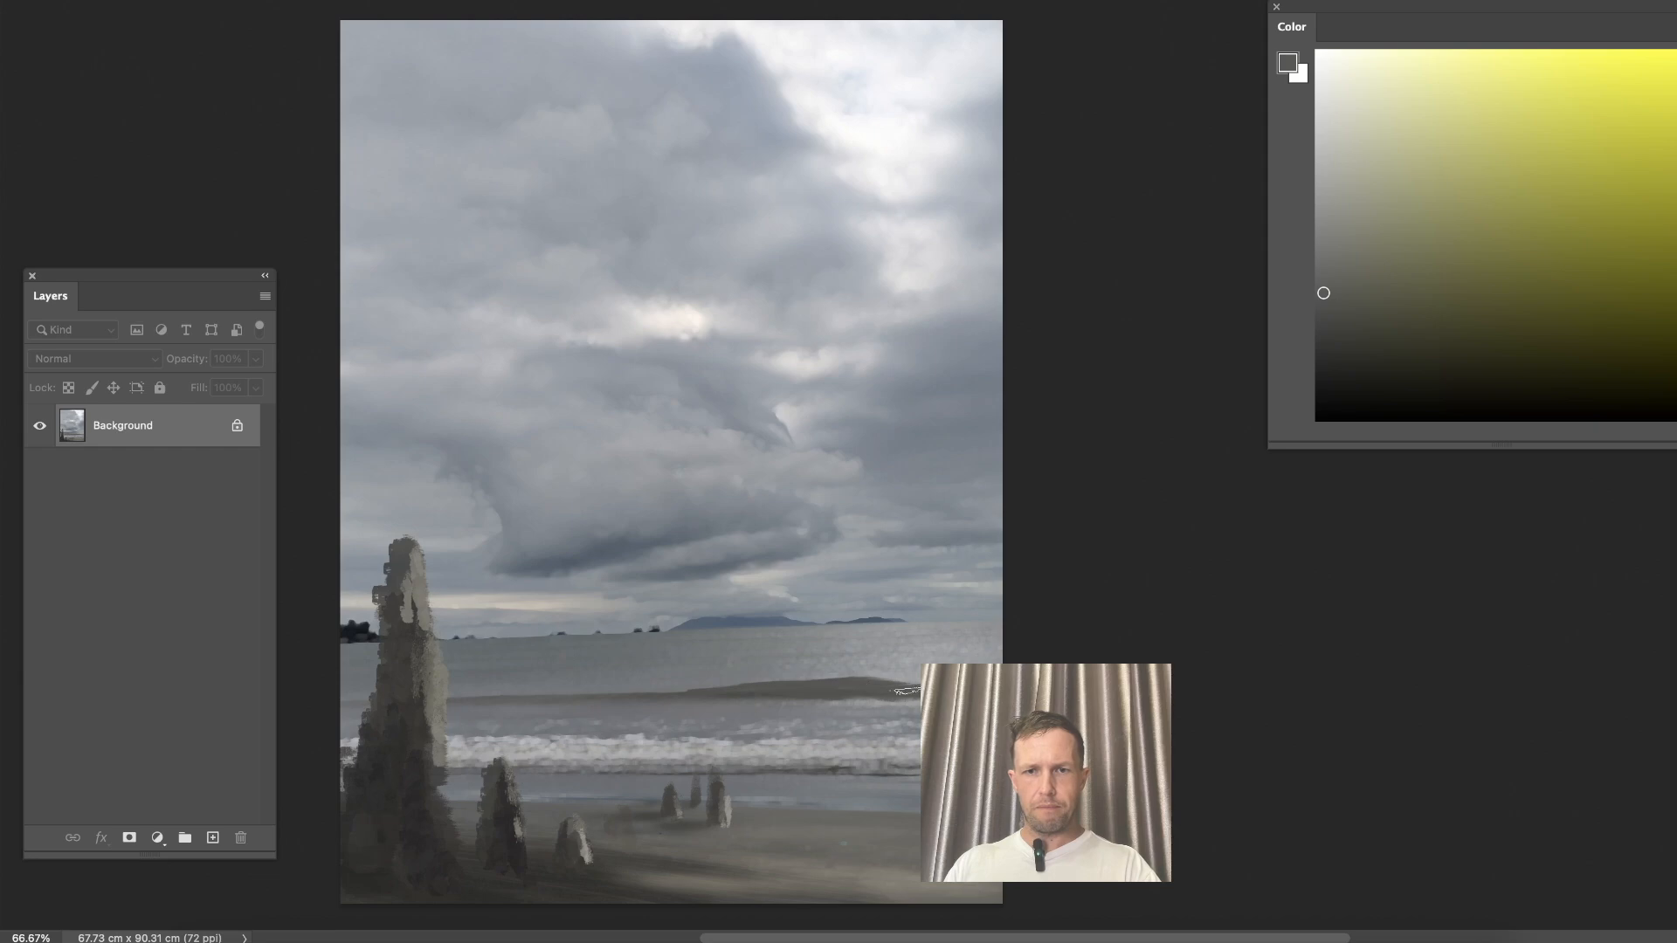
{"action": "left_click_drag", "start_coordinate": [751, 690], "coordinate": [605, 692]}
Paint light foam streaks along the crest and face of the dark swell with a light grey sampled from the breaking surf.
{"action": "left_click", "coordinate": [637, 725], "text": "alt"}
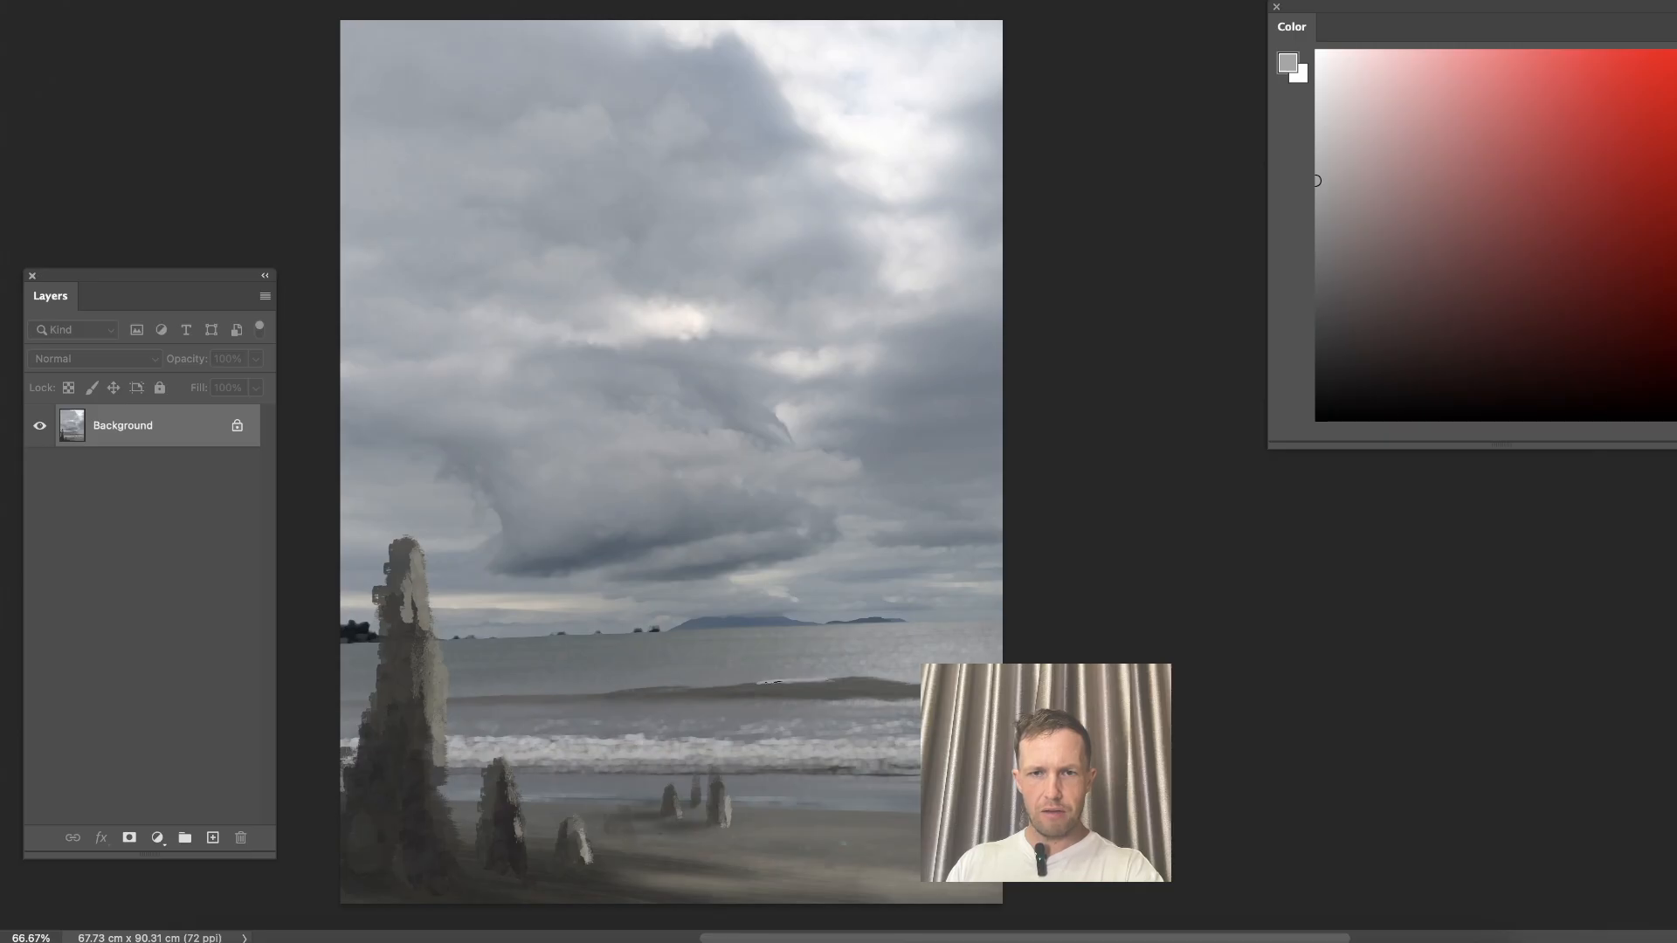
{"action": "left_click_drag", "start_coordinate": [775, 682], "coordinate": [709, 687]}
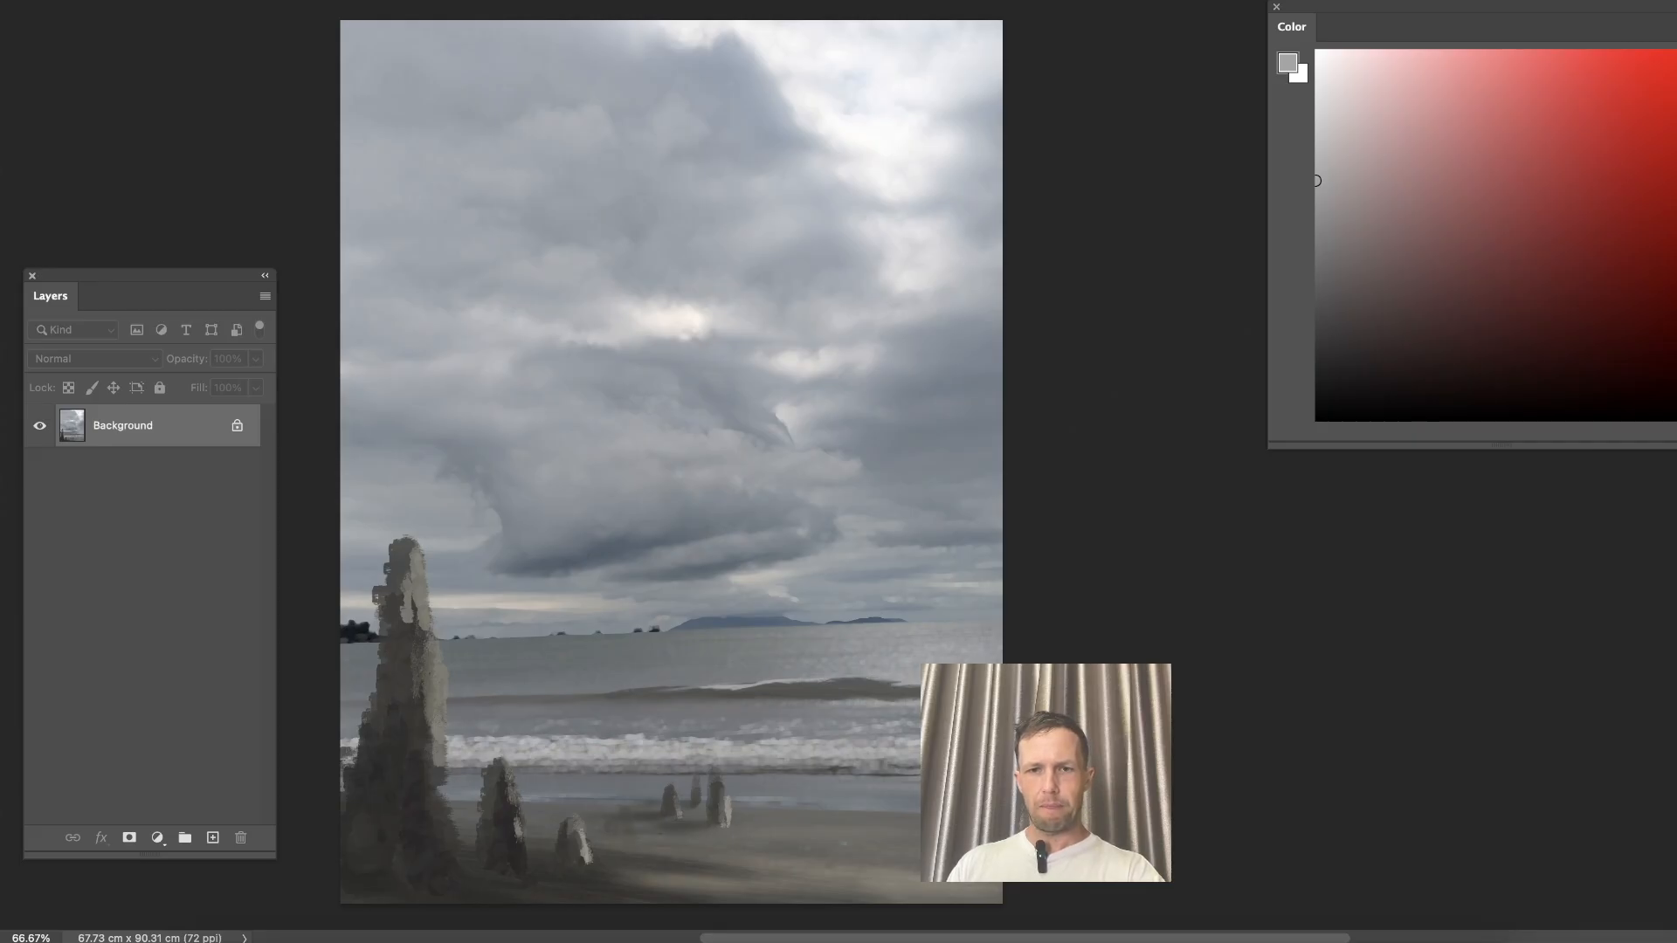
{"action": "left_click_drag", "start_coordinate": [899, 685], "coordinate": [875, 681]}
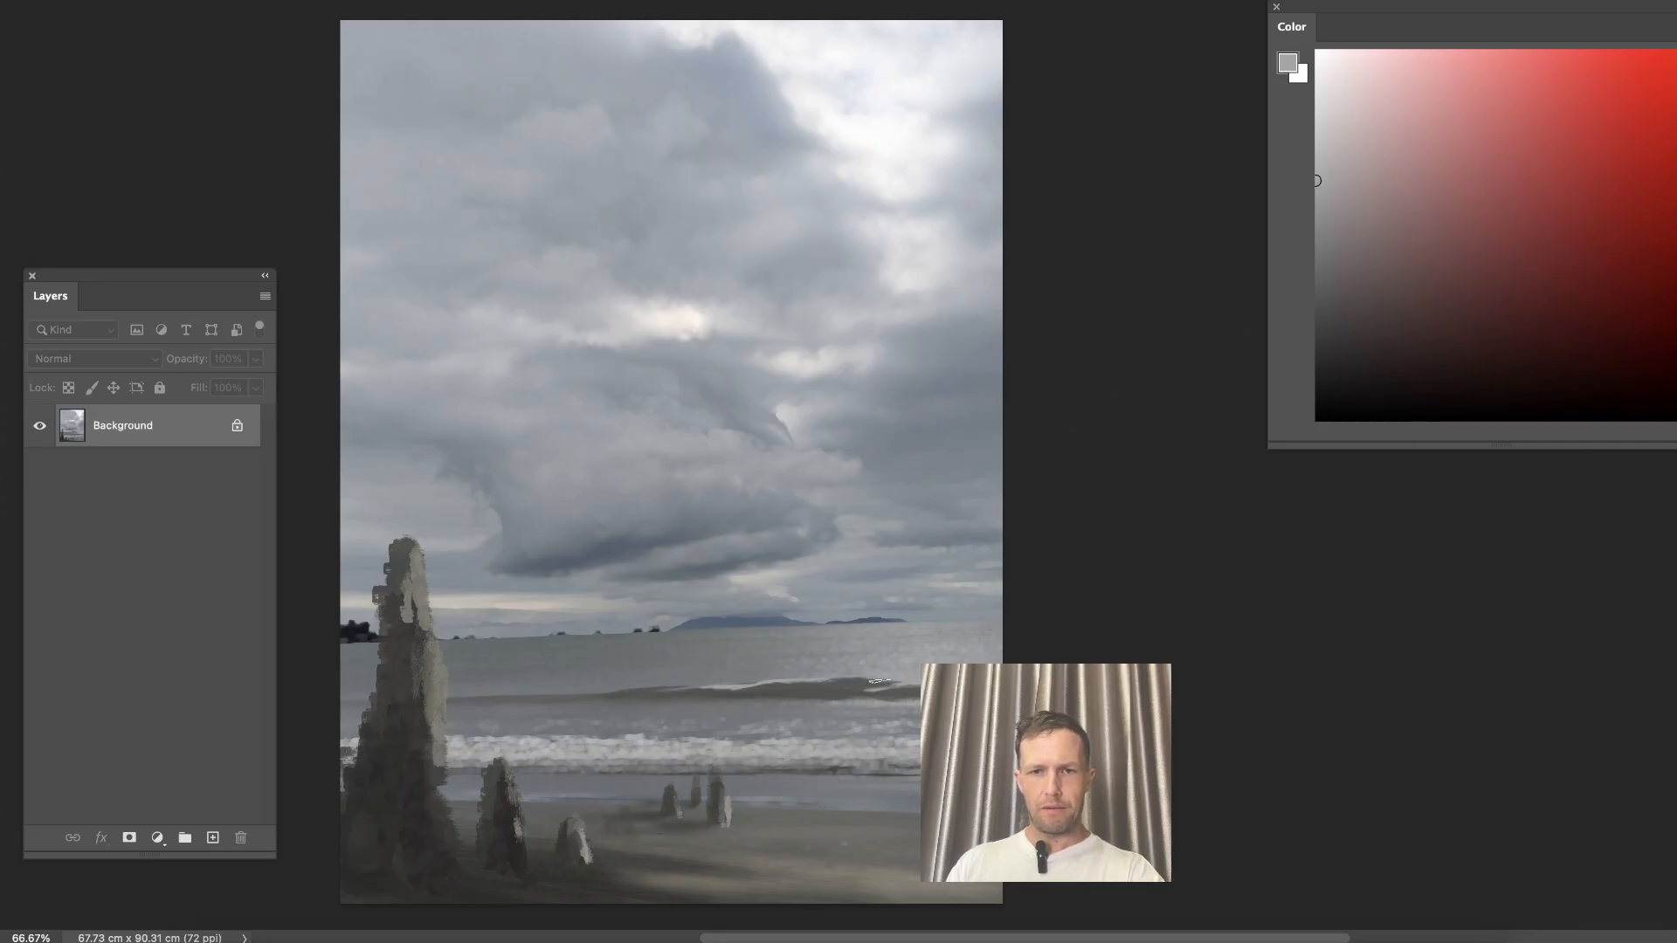
{"action": "left_click_drag", "start_coordinate": [817, 686], "coordinate": [777, 689]}
{"action": "left_click_drag", "start_coordinate": [668, 692], "coordinate": [636, 690]}
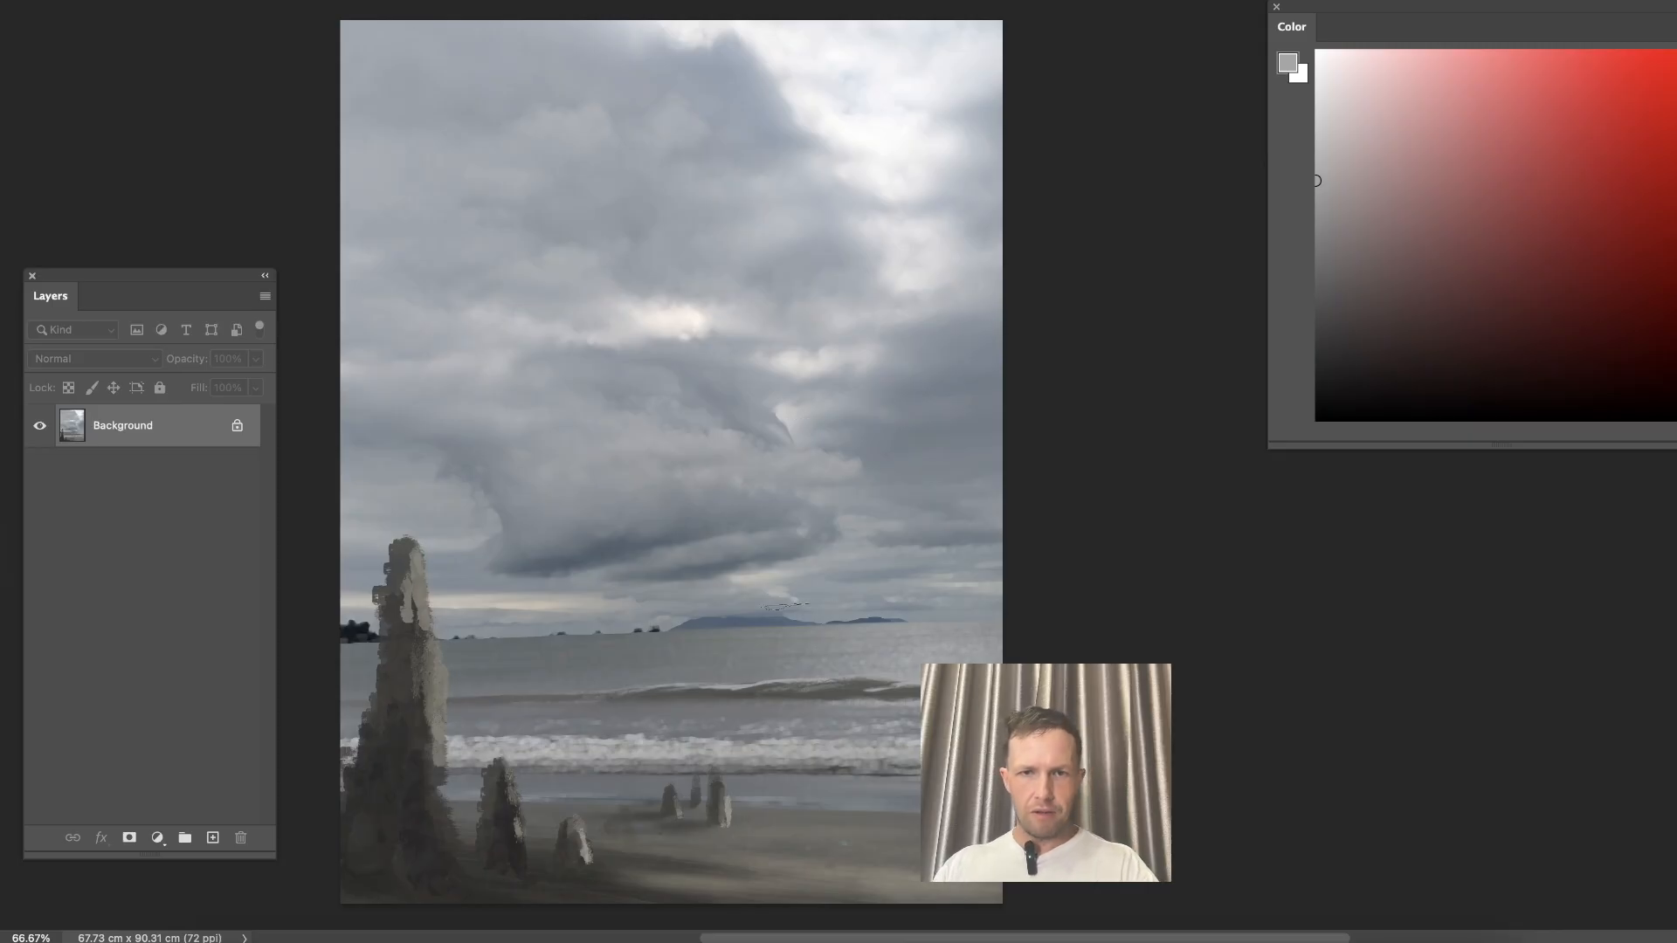
Paint a pointed peak on the right-hand island with a reduced Aufgenommener Pinsel 1 1594 brush in blue sampled from the island.
{"action": "left_click", "coordinate": [879, 614], "text": "alt"}
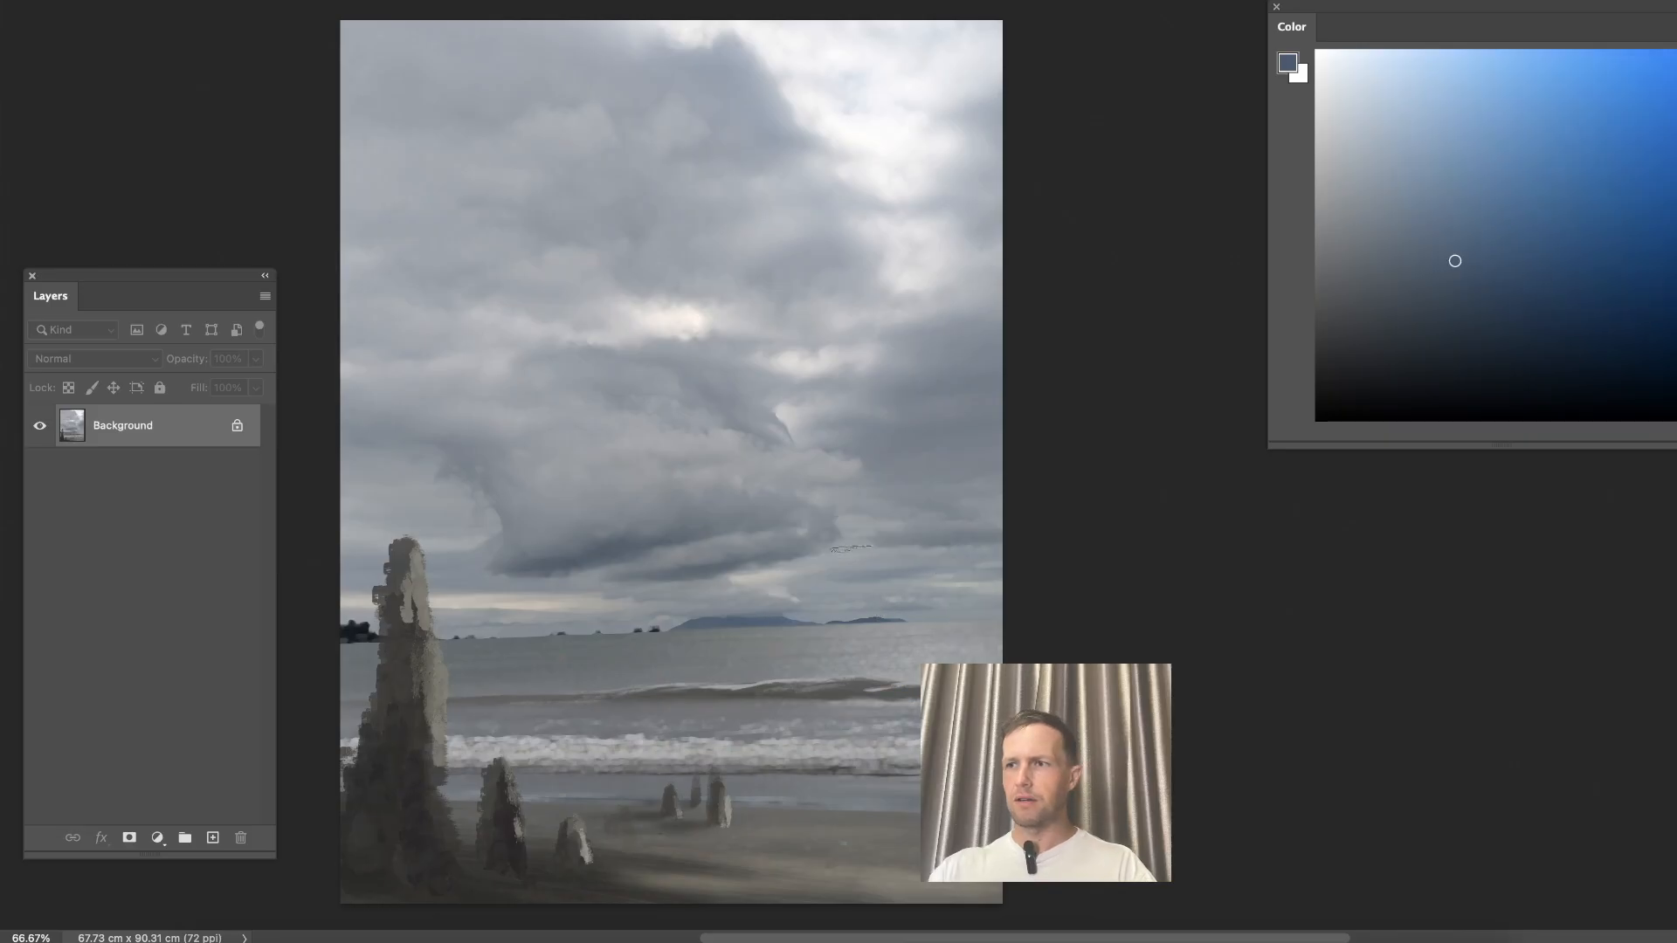
{"action": "key", "text": "super+plus"}
{"action": "left_click_drag", "start_coordinate": [913, 594], "coordinate": [794, 468]}
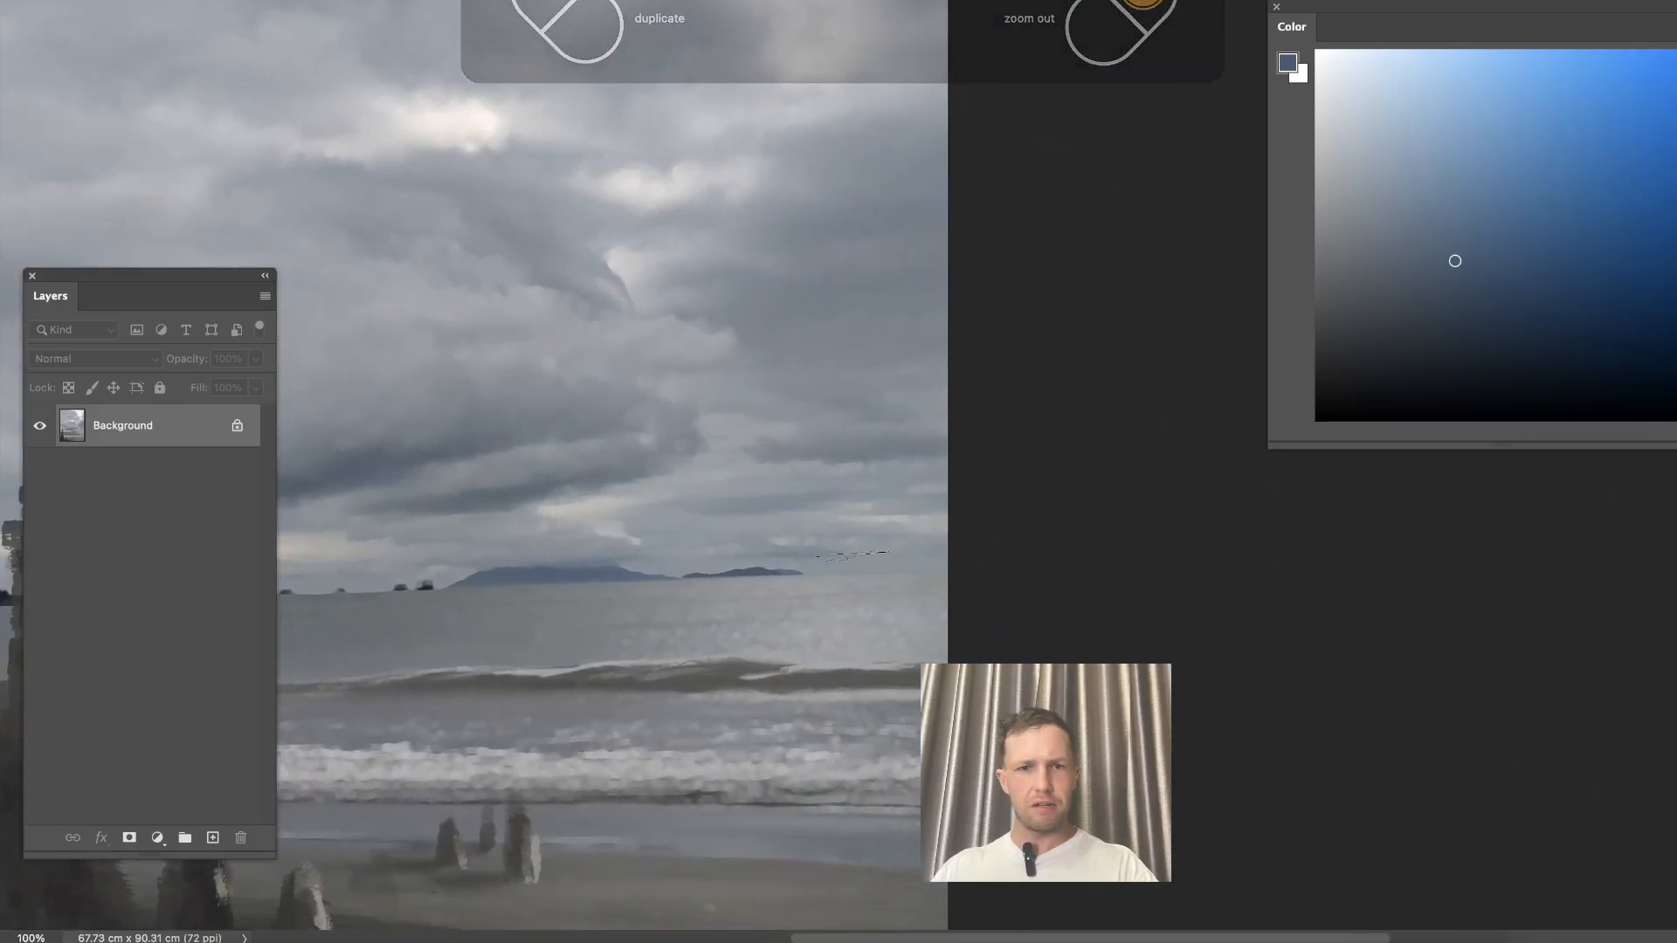
{"action": "right_click", "coordinate": [851, 554]}
{"action": "left_click", "coordinate": [1268, 655]}
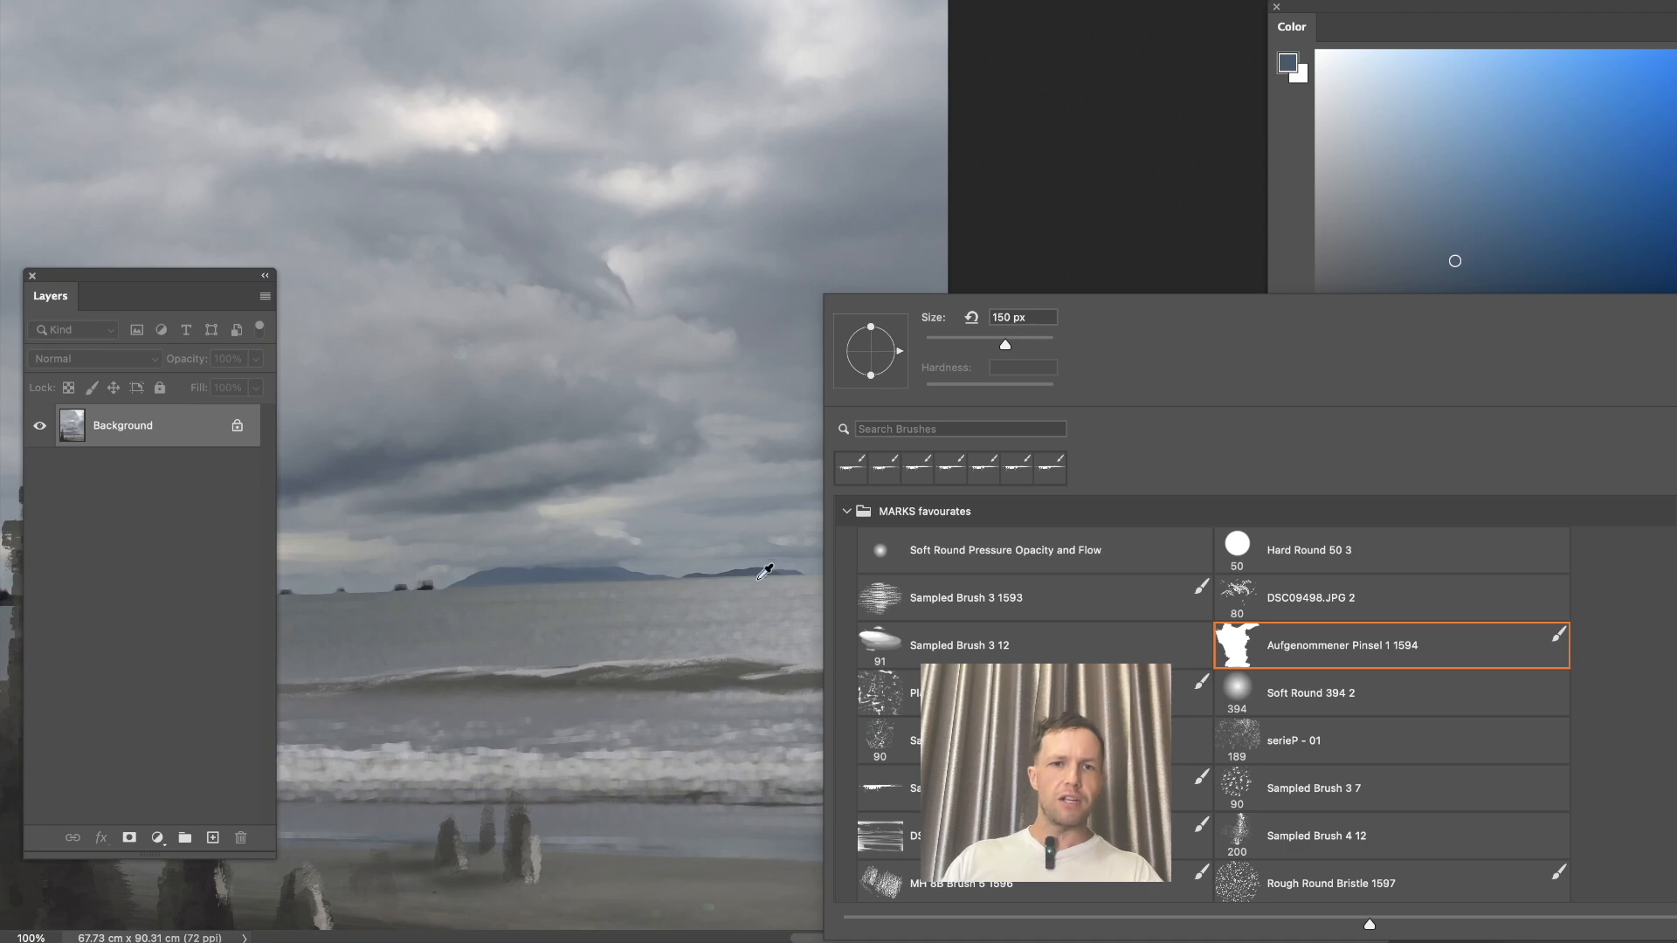
{"action": "left_click", "coordinate": [759, 578]}
{"action": "key", "text": "bracketleft"}
{"action": "key", "text": "bracketleft"}
{"action": "key", "text": "bracketleft"}
{"action": "key", "text": "bracketleft"}
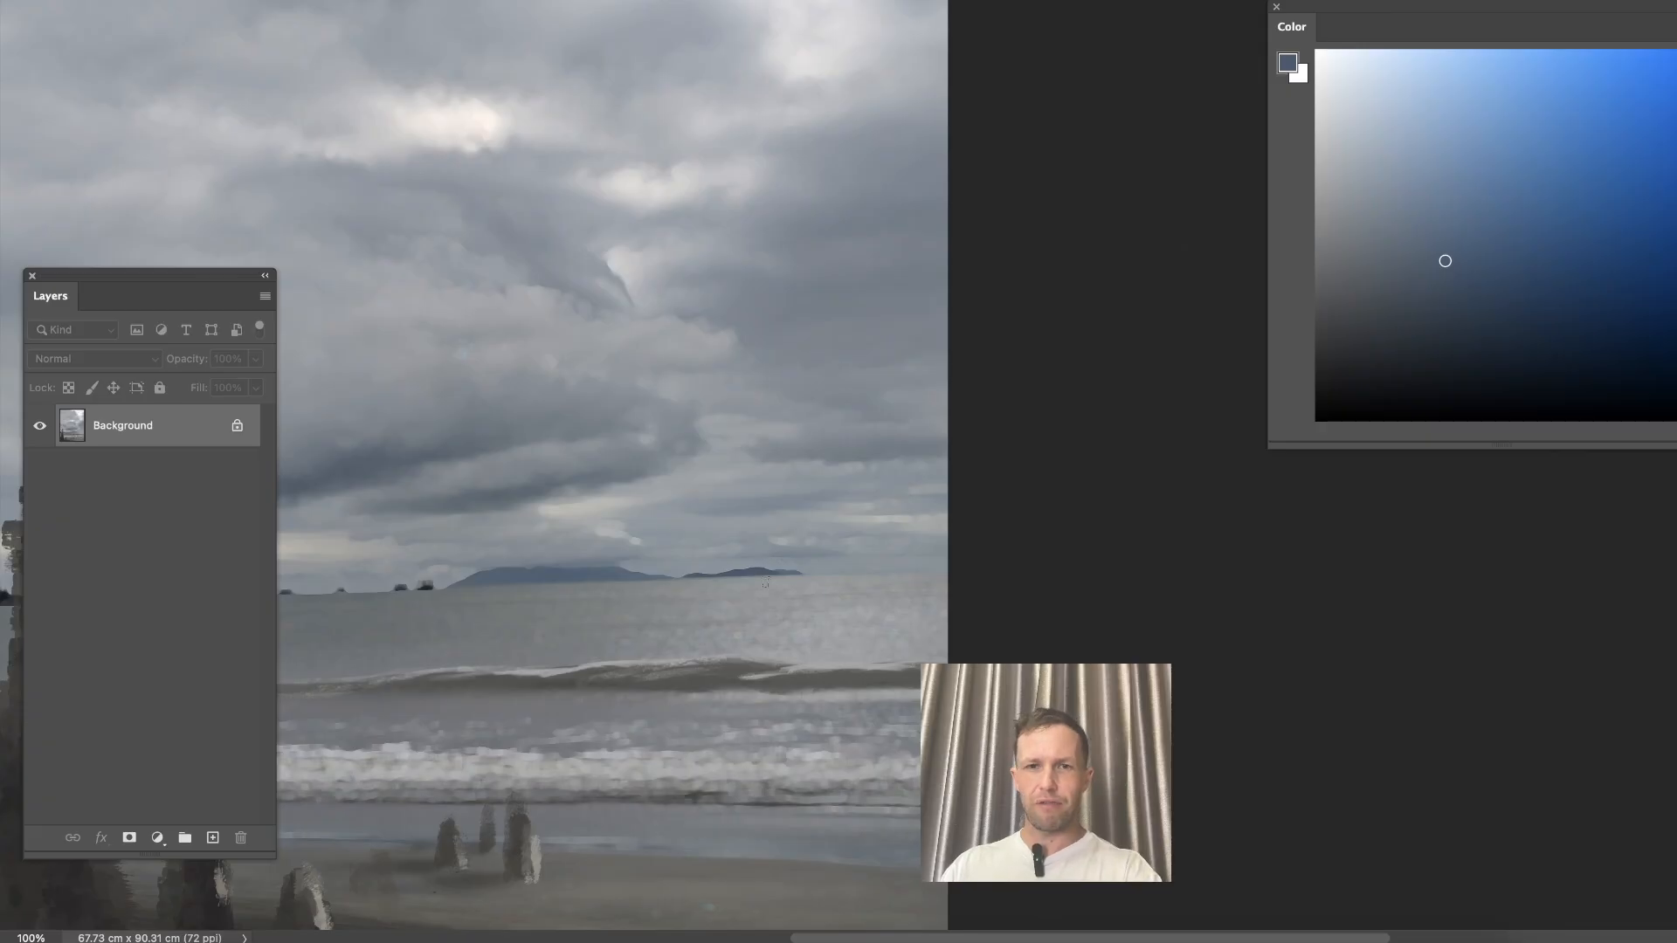
{"action": "mouse_move", "coordinate": [789, 574]}
{"action": "left_mouse_down"}
{"action": "mouse_move", "coordinate": [736, 528]}
{"action": "mouse_move", "coordinate": [691, 573]}
{"action": "mouse_move", "coordinate": [724, 568]}
{"action": "mouse_move", "coordinate": [740, 533]}
{"action": "mouse_move", "coordinate": [770, 566]}
{"action": "left_mouse_up"}
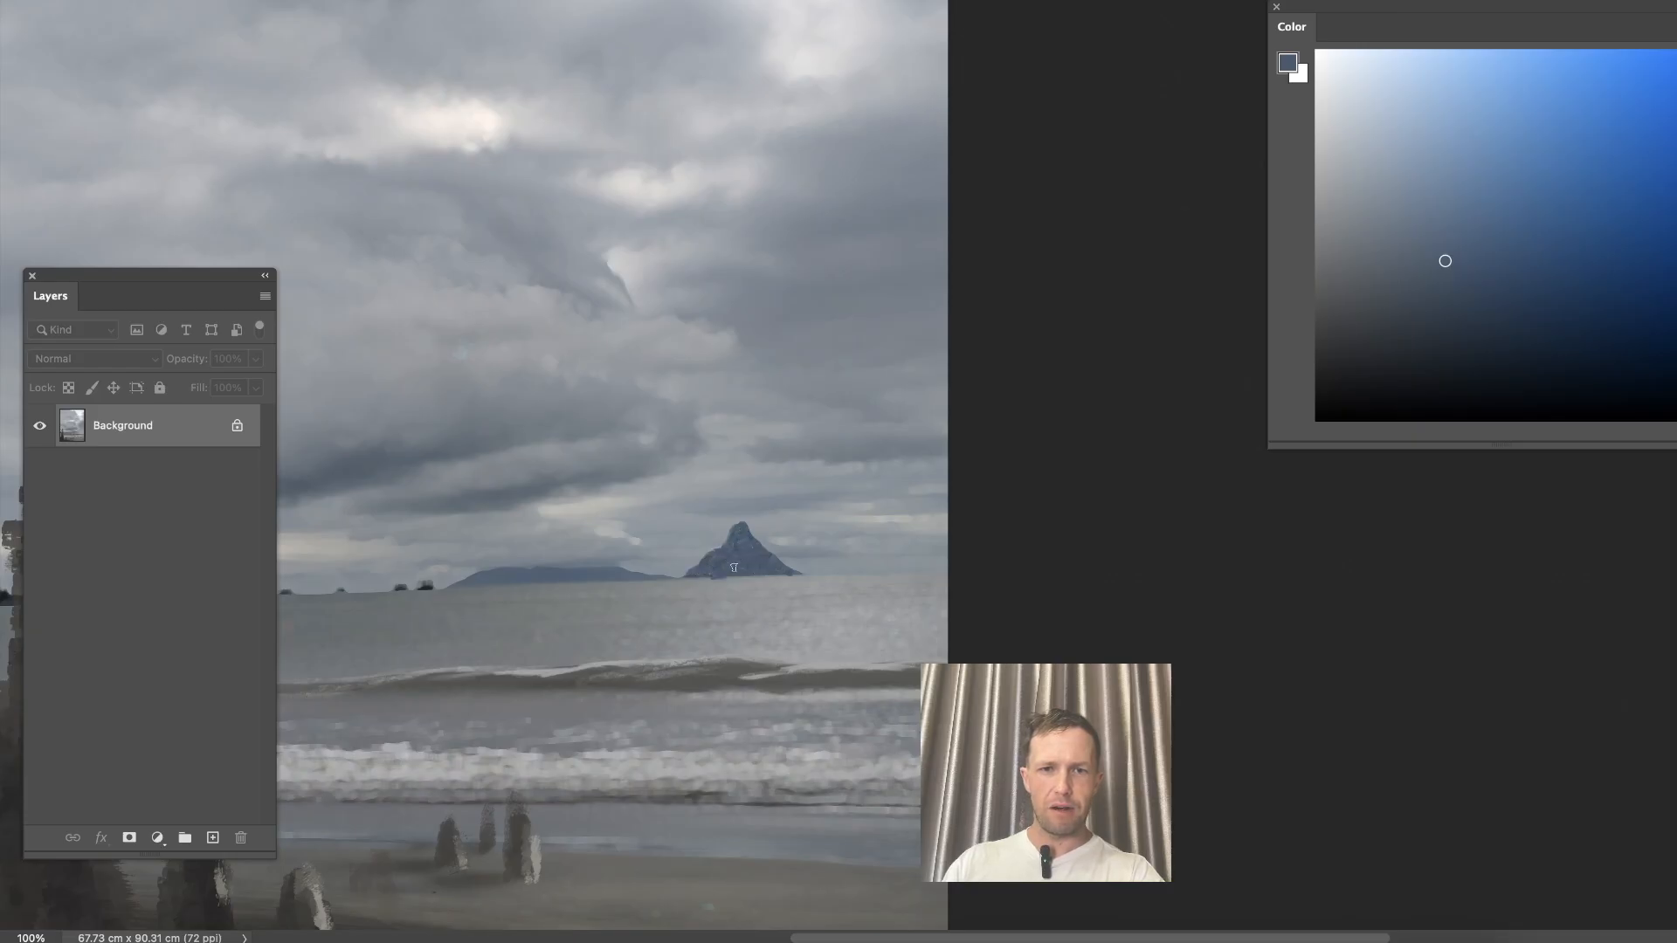
Add a small rock at the peak's left base and a small crag on the flat island's right end, using sampled blues.
{"action": "left_click", "coordinate": [716, 580], "text": "alt"}
{"action": "left_click", "coordinate": [726, 563], "text": "alt"}
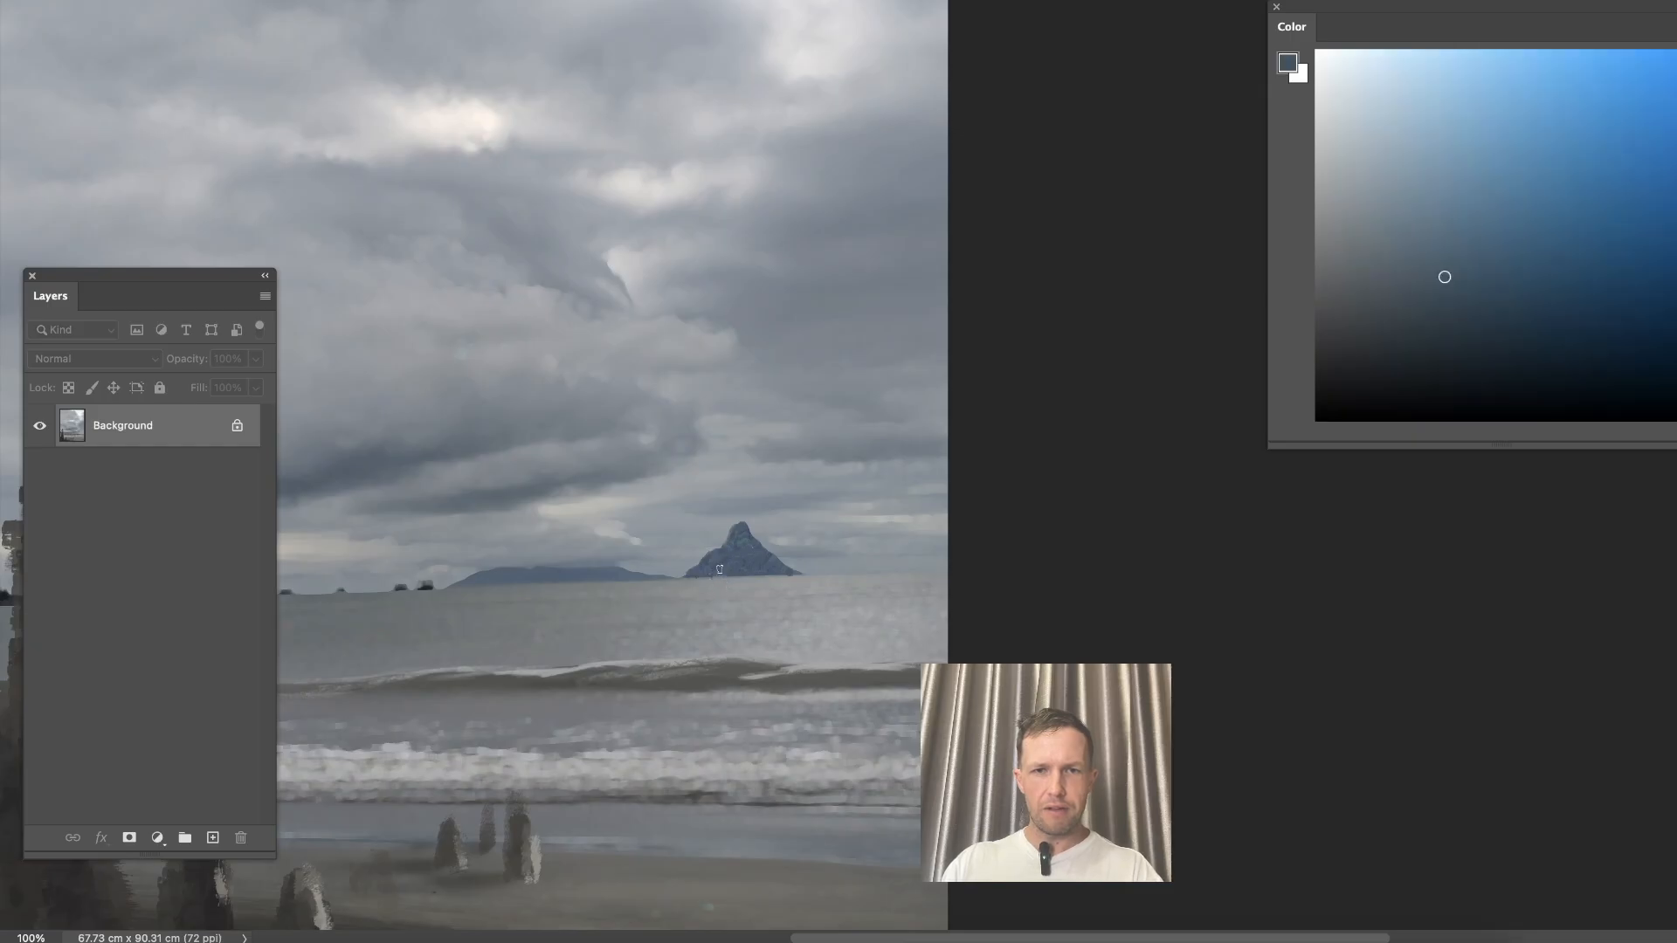
{"action": "left_click", "coordinate": [608, 573], "text": "alt"}
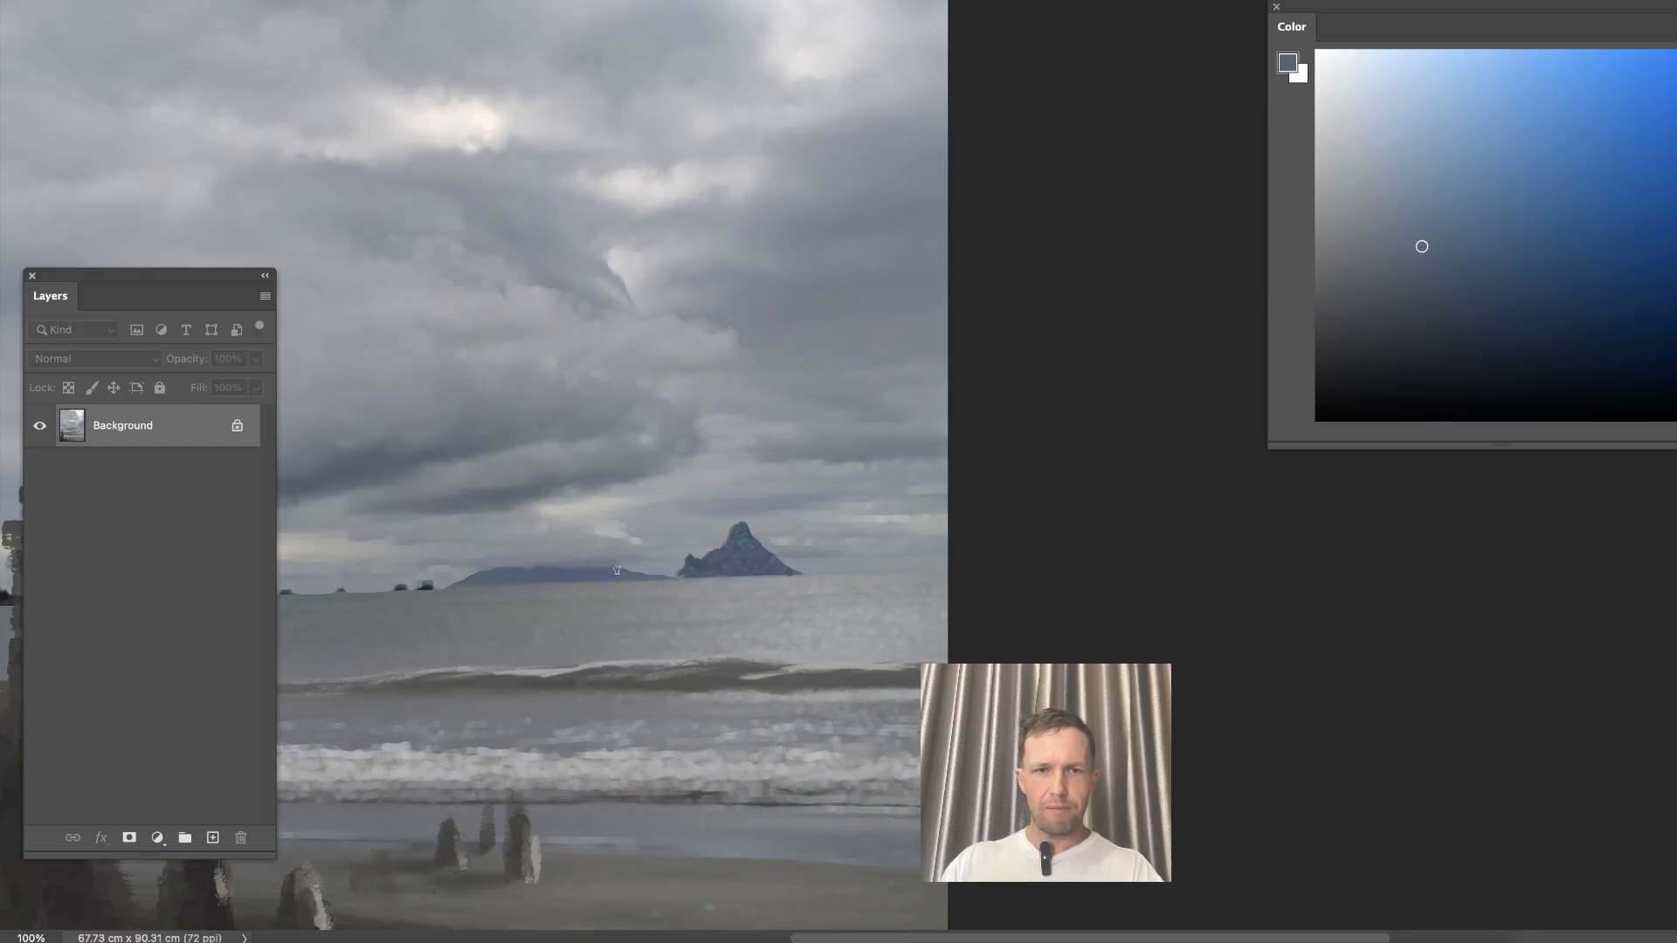
{"action": "left_click", "coordinate": [628, 564], "text": "alt"}
{"action": "left_click_drag", "start_coordinate": [659, 570], "coordinate": [643, 573]}
Refine the shading of the peak's left base and the small crag with blue-grey tones sampled from both.
{"action": "left_click", "coordinate": [732, 558], "text": "alt"}
{"action": "left_click", "coordinate": [738, 552], "text": "alt"}
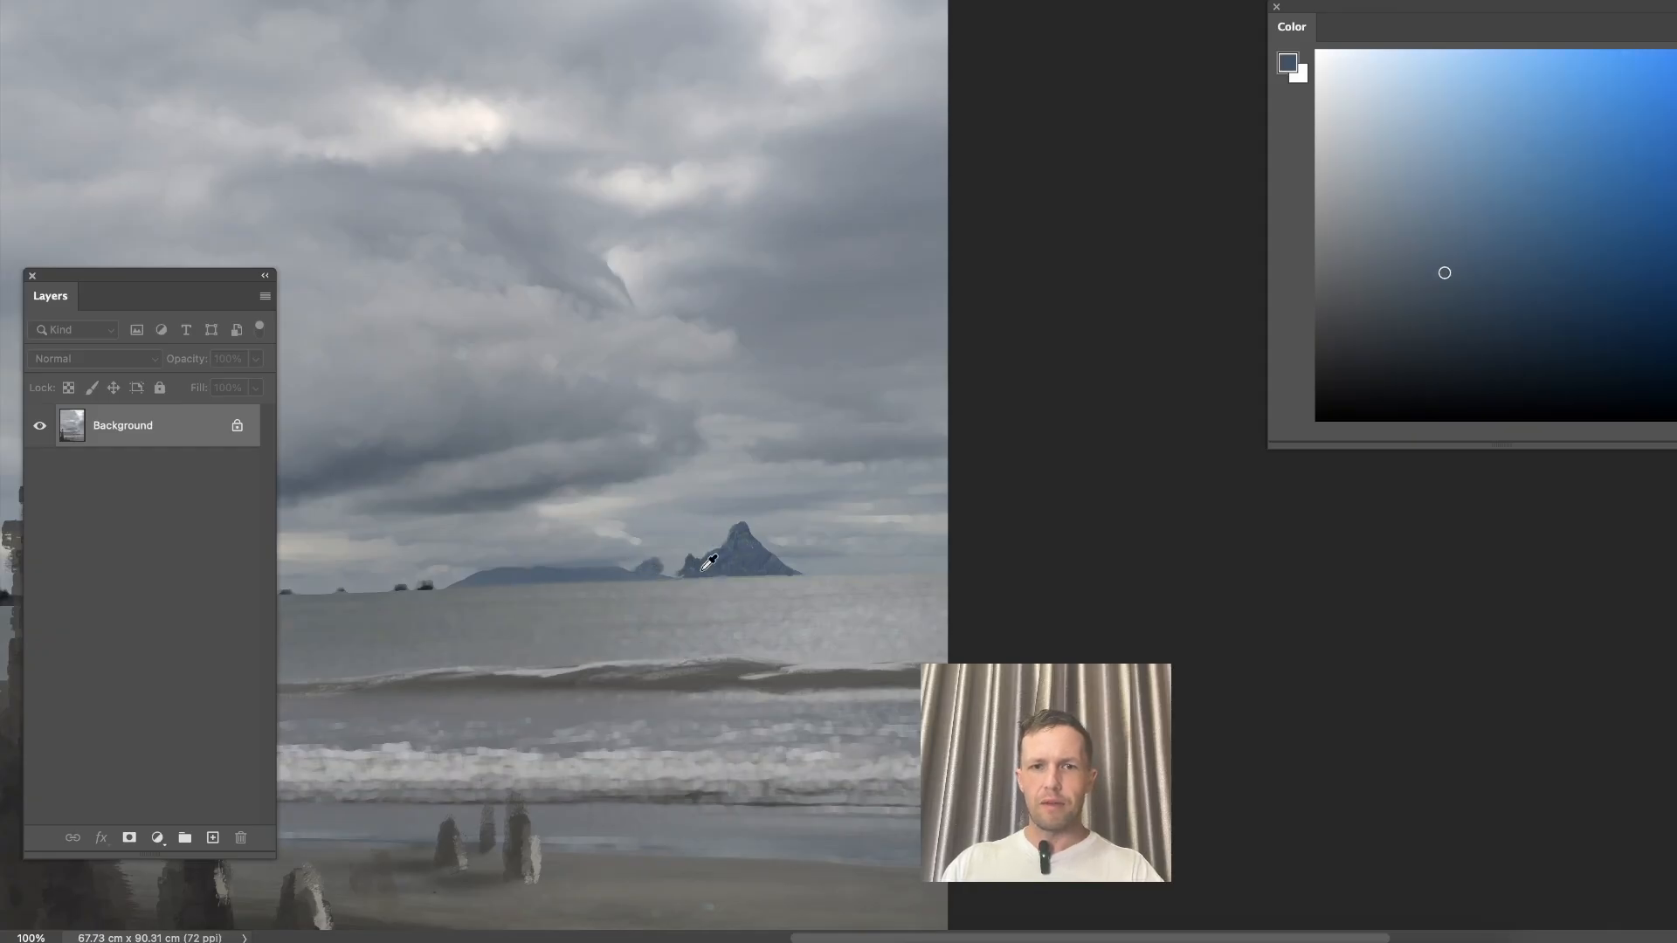
{"action": "left_click", "coordinate": [737, 550], "text": "alt"}
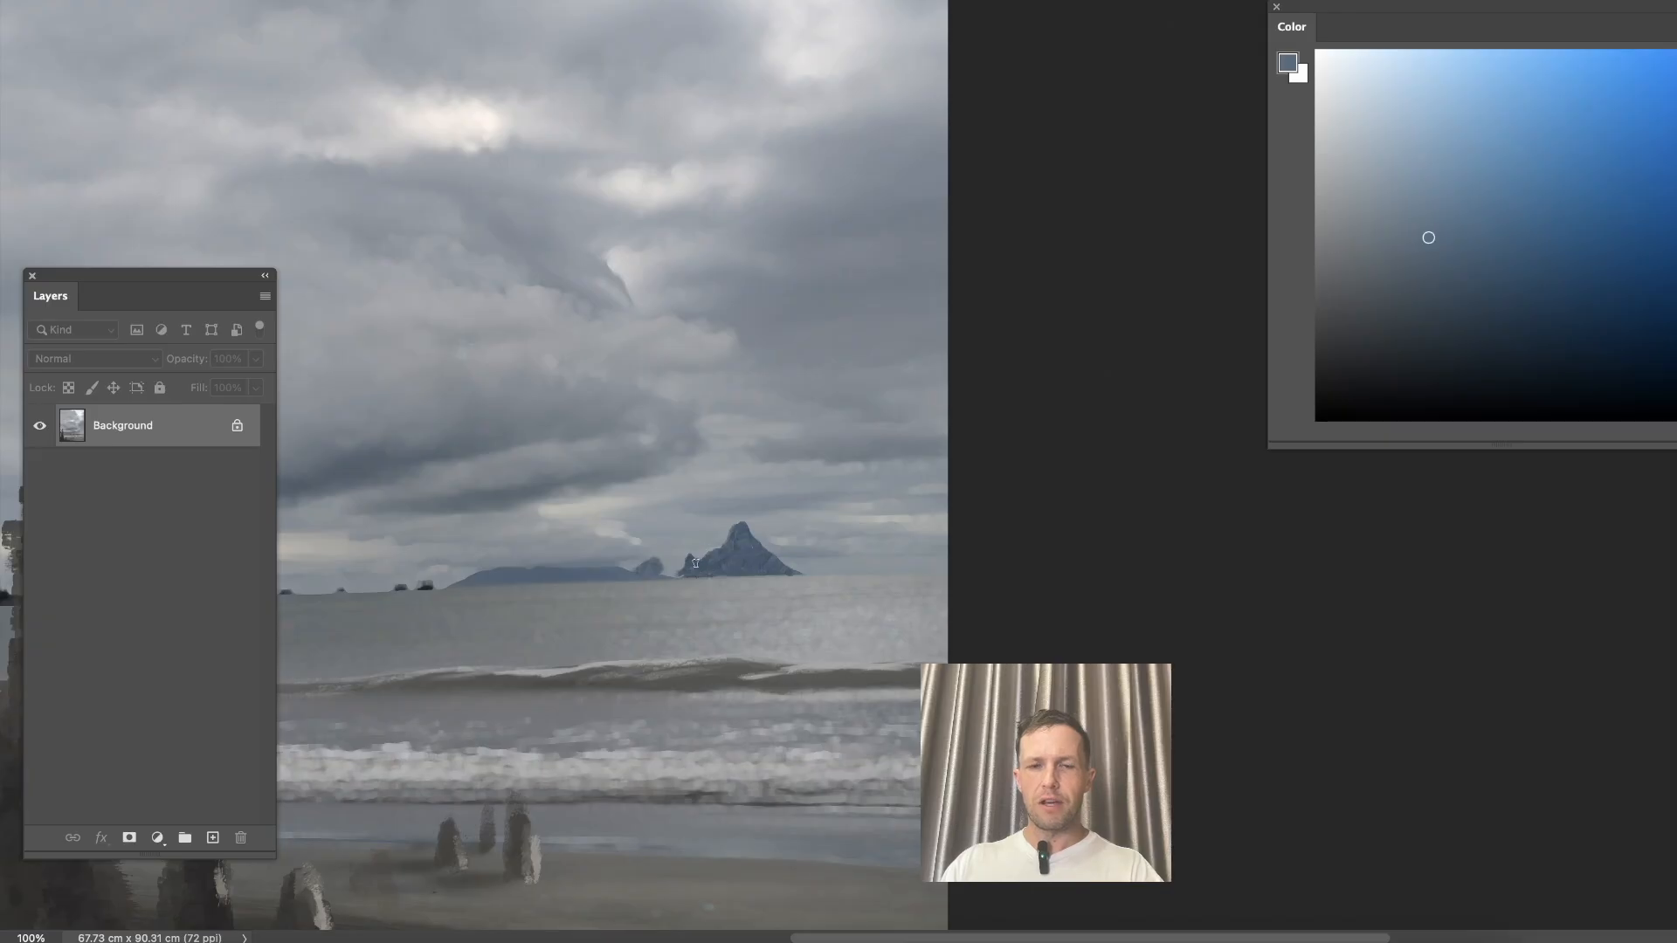
{"action": "left_click", "coordinate": [644, 571], "text": "alt"}
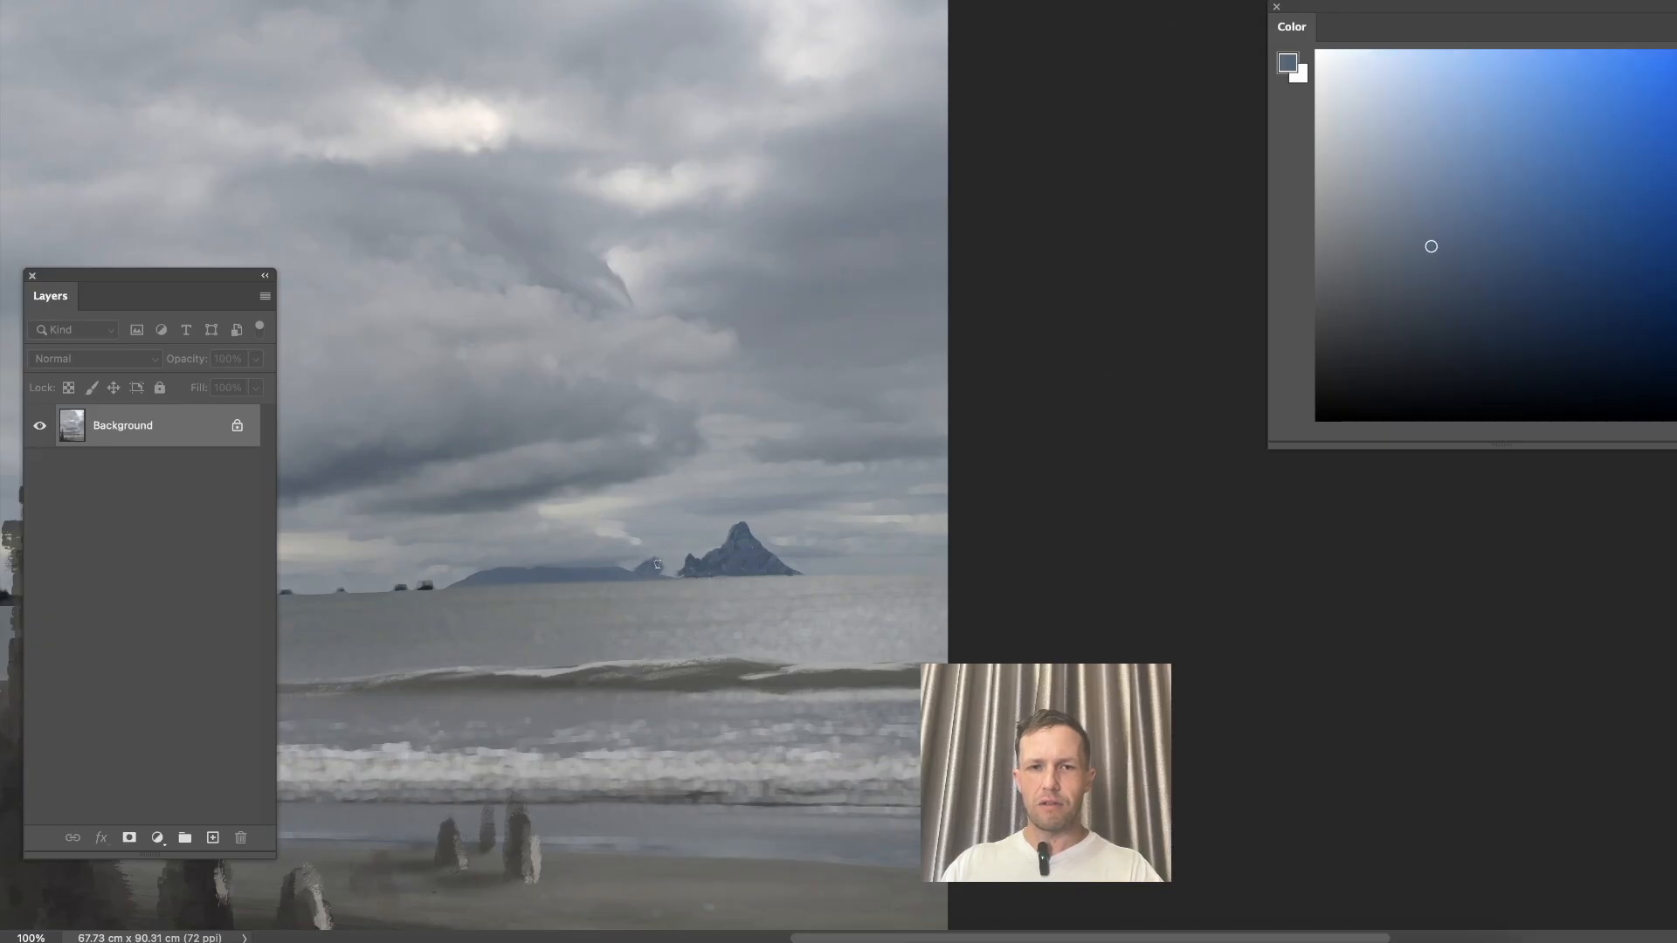
Refine the flat island's small crag and the peak with sampled blues, and add low distant rocks to the right of the peak.
{"action": "left_click_drag", "start_coordinate": [650, 573], "coordinate": [749, 550]}
{"action": "left_click", "coordinate": [749, 557], "text": "alt"}
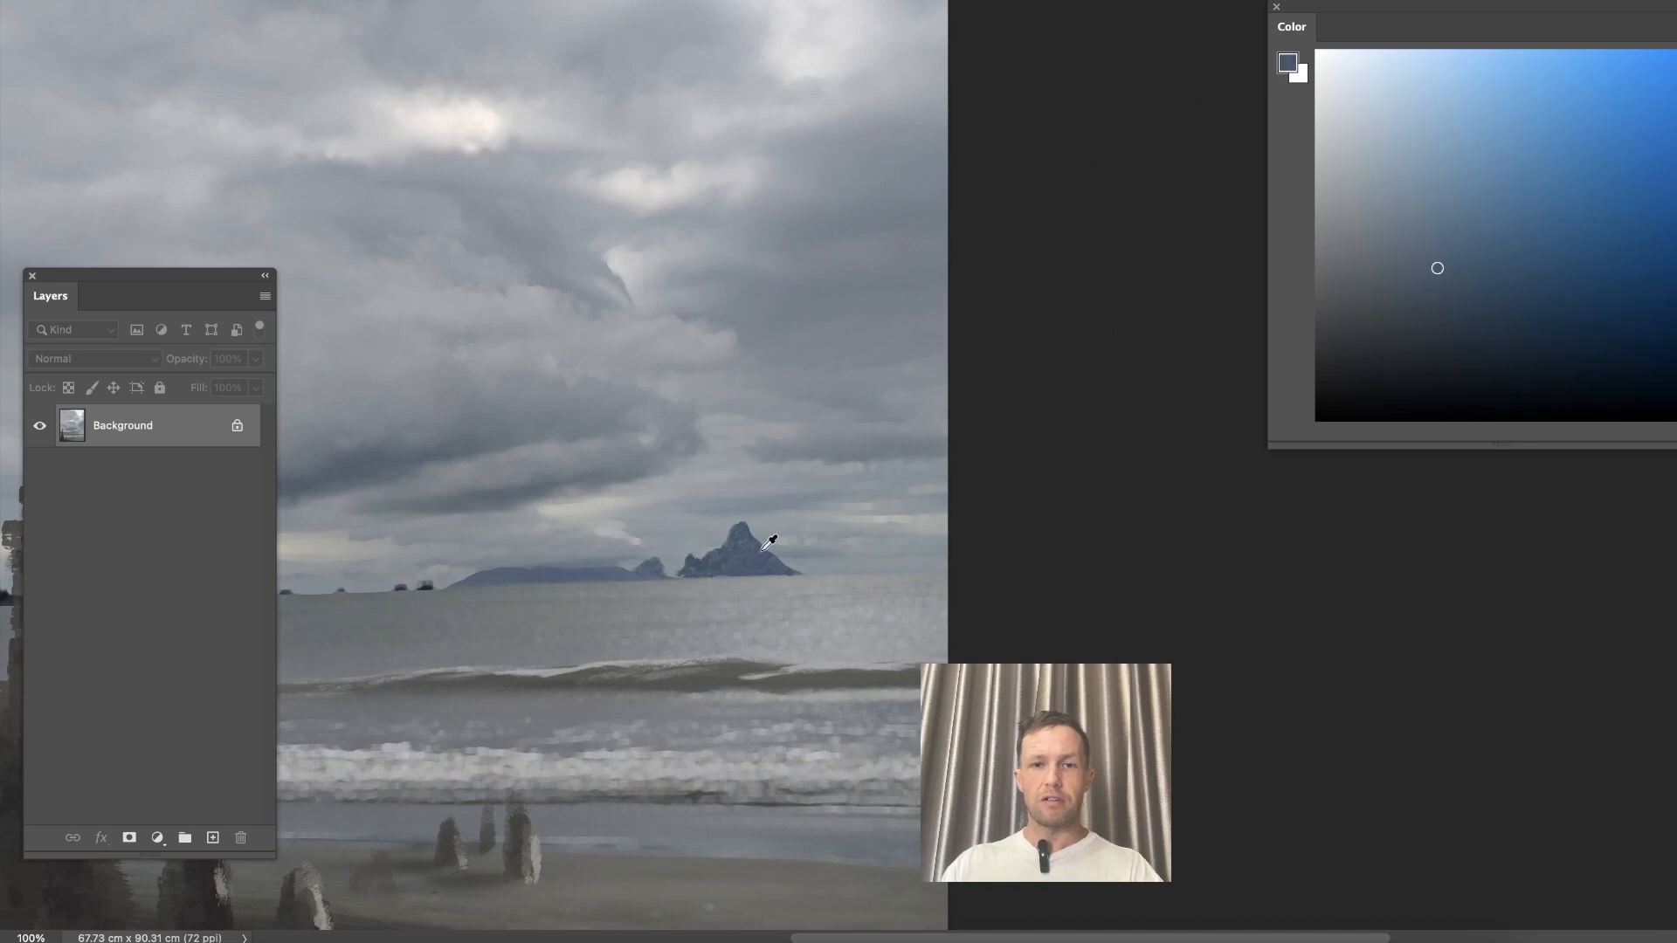
{"action": "left_click", "coordinate": [747, 542], "text": "alt"}
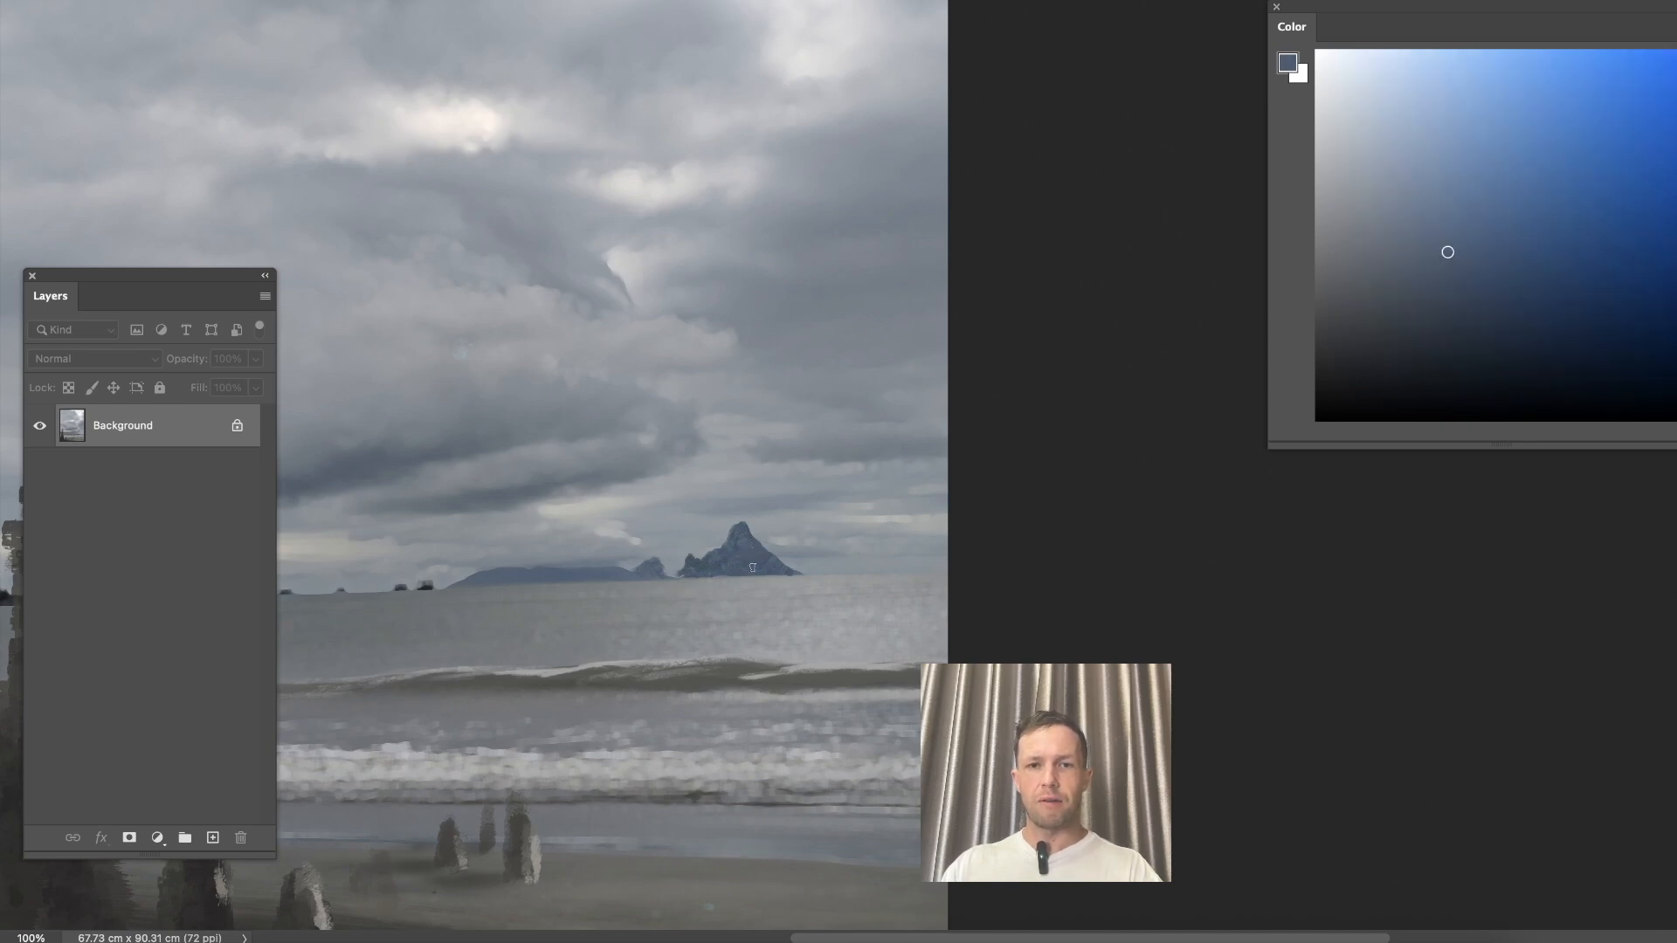
{"action": "left_click", "coordinate": [652, 563], "text": "alt"}
{"action": "left_click", "coordinate": [654, 570], "text": "alt"}
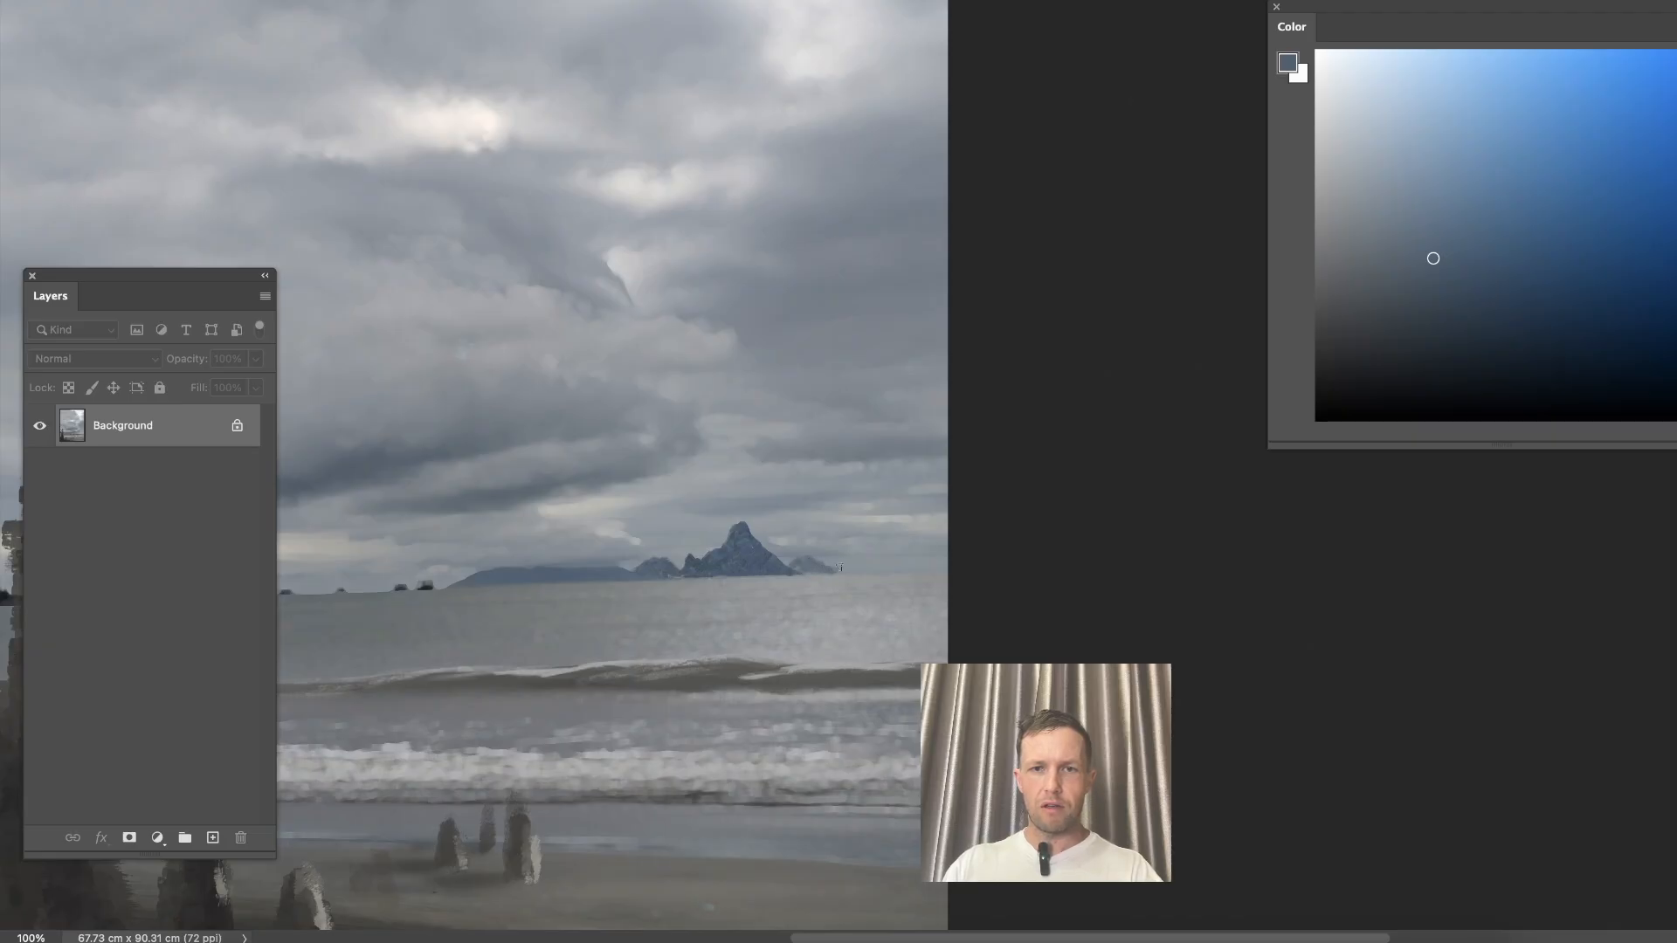
{"action": "left_click_drag", "start_coordinate": [527, 420], "coordinate": [854, 562]}
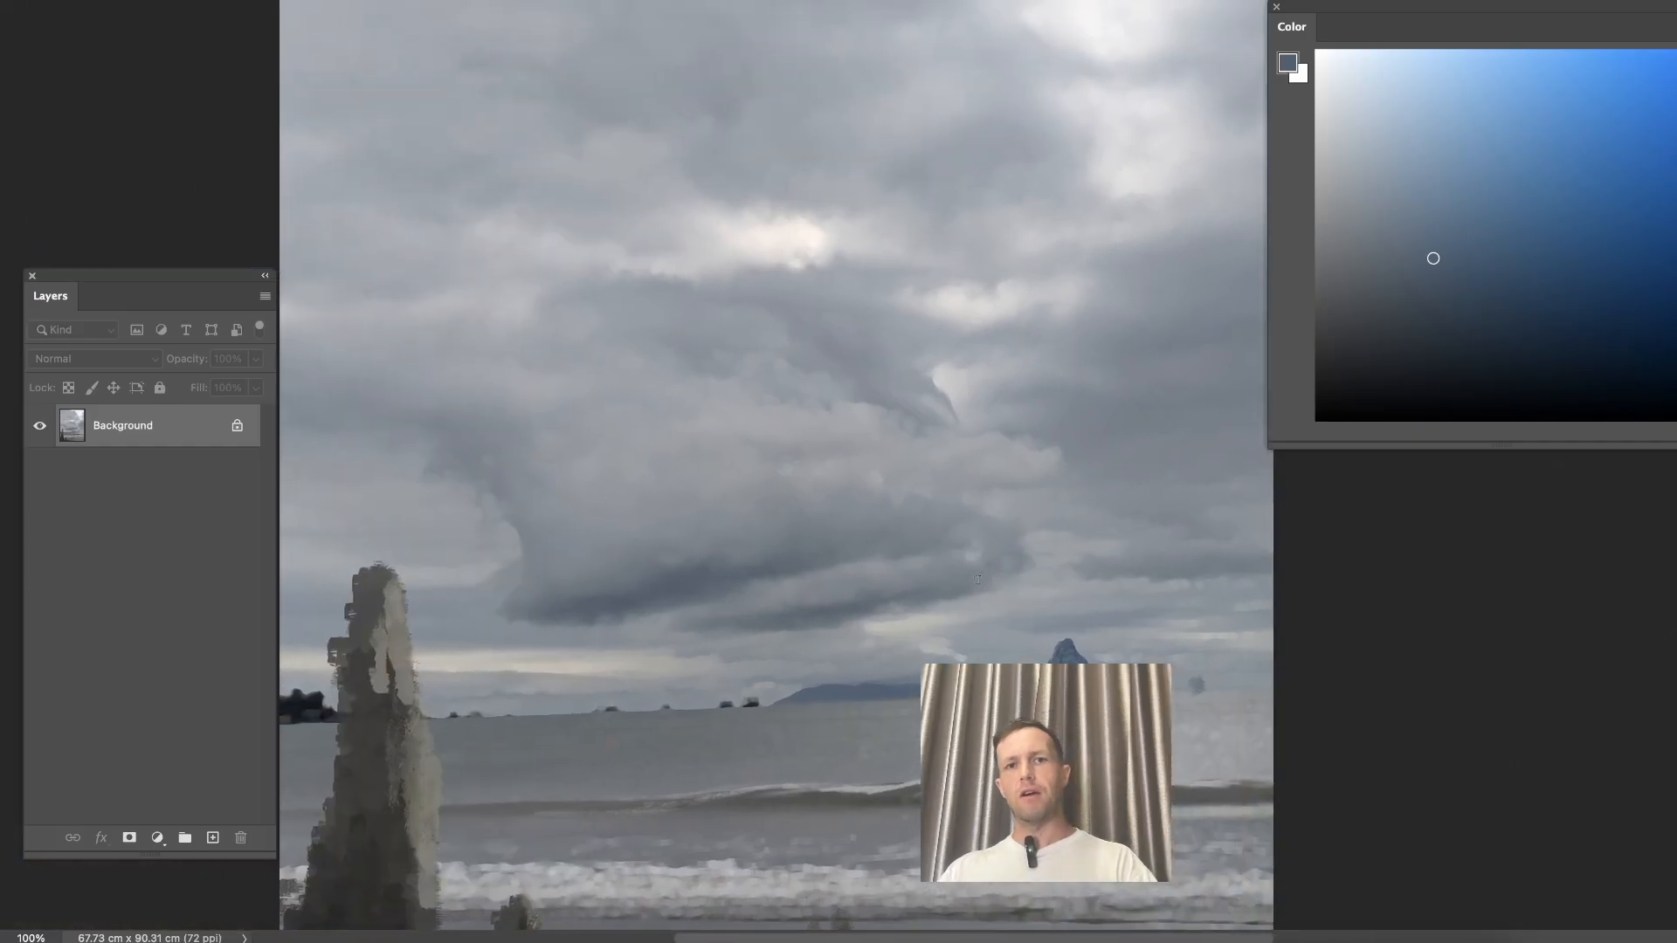
Choose a brush from the presets for painting in the cloudy sky.
{"action": "left_click_drag", "start_coordinate": [973, 580], "coordinate": [966, 446]}
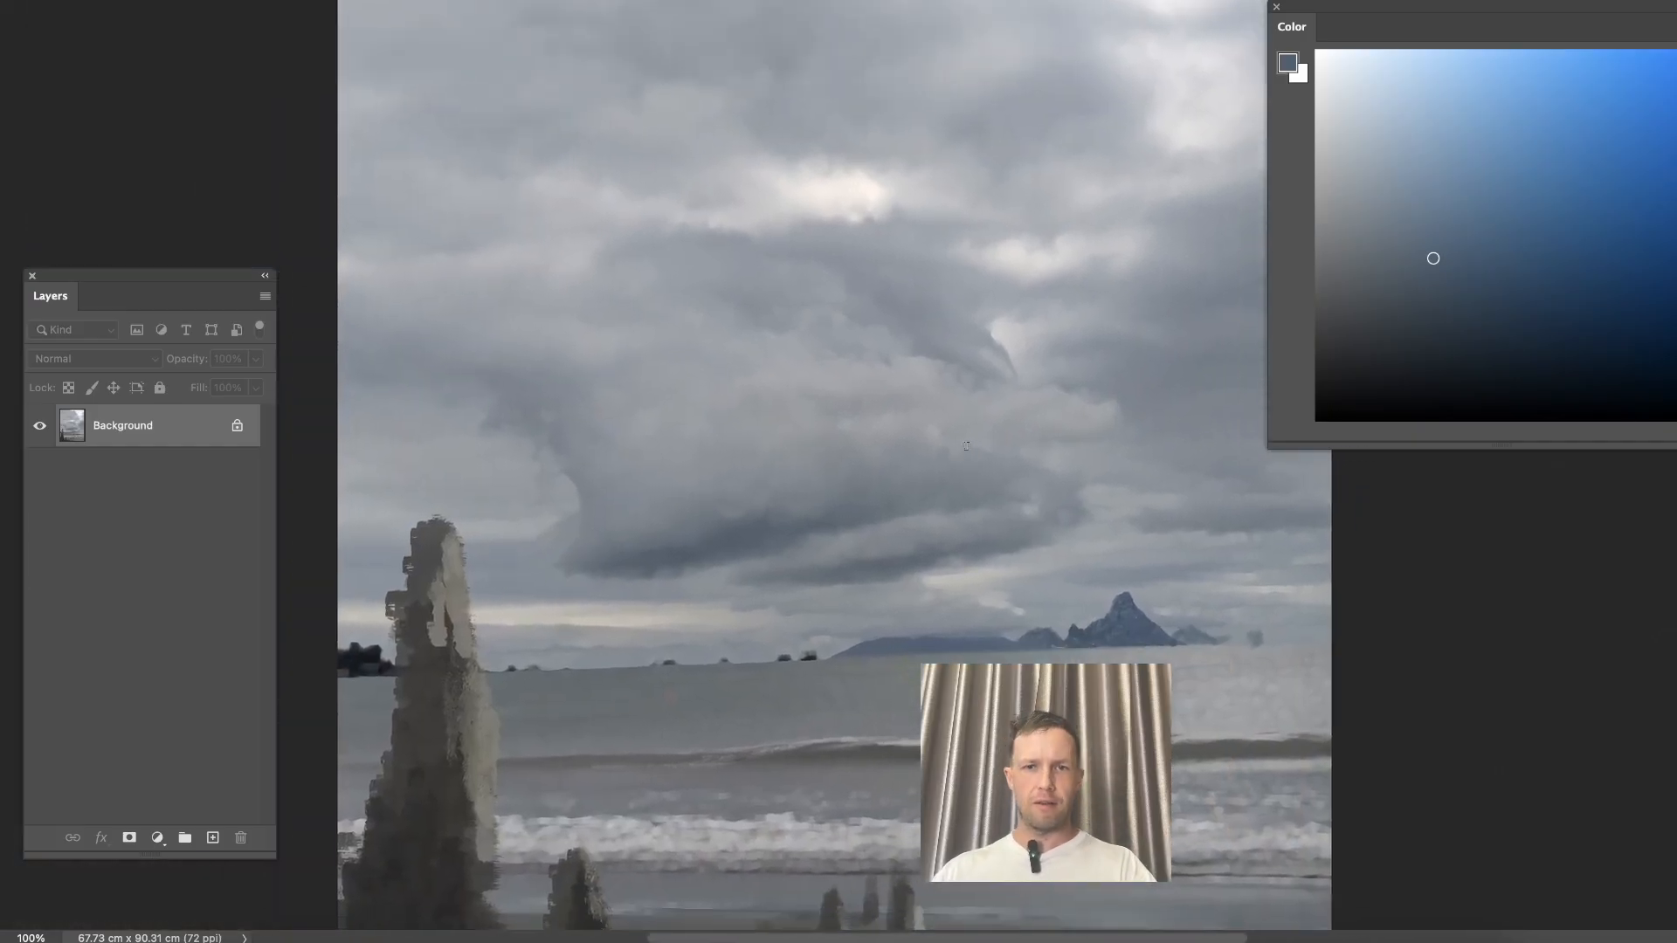
{"action": "key", "text": "ctrl+minus"}
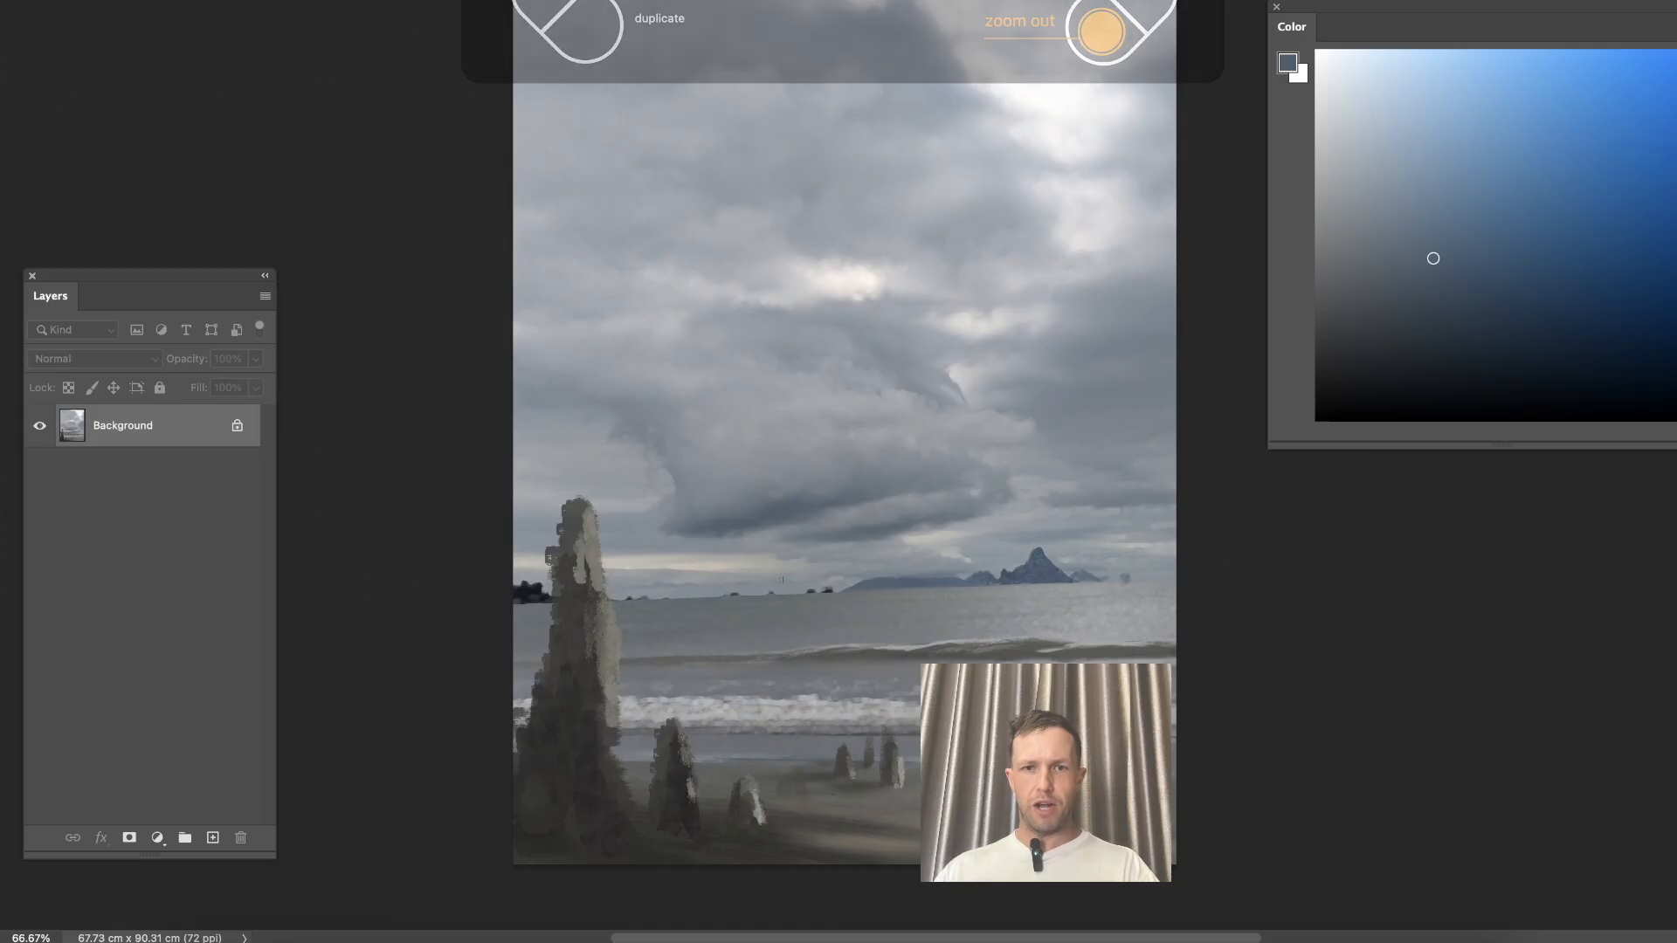
{"action": "right_click", "coordinate": [744, 557]}
{"action": "right_click", "coordinate": [1027, 530]}
{"action": "left_click", "coordinate": [901, 648]}
{"action": "left_click", "coordinate": [908, 646]}
{"action": "key", "text": "Return"}
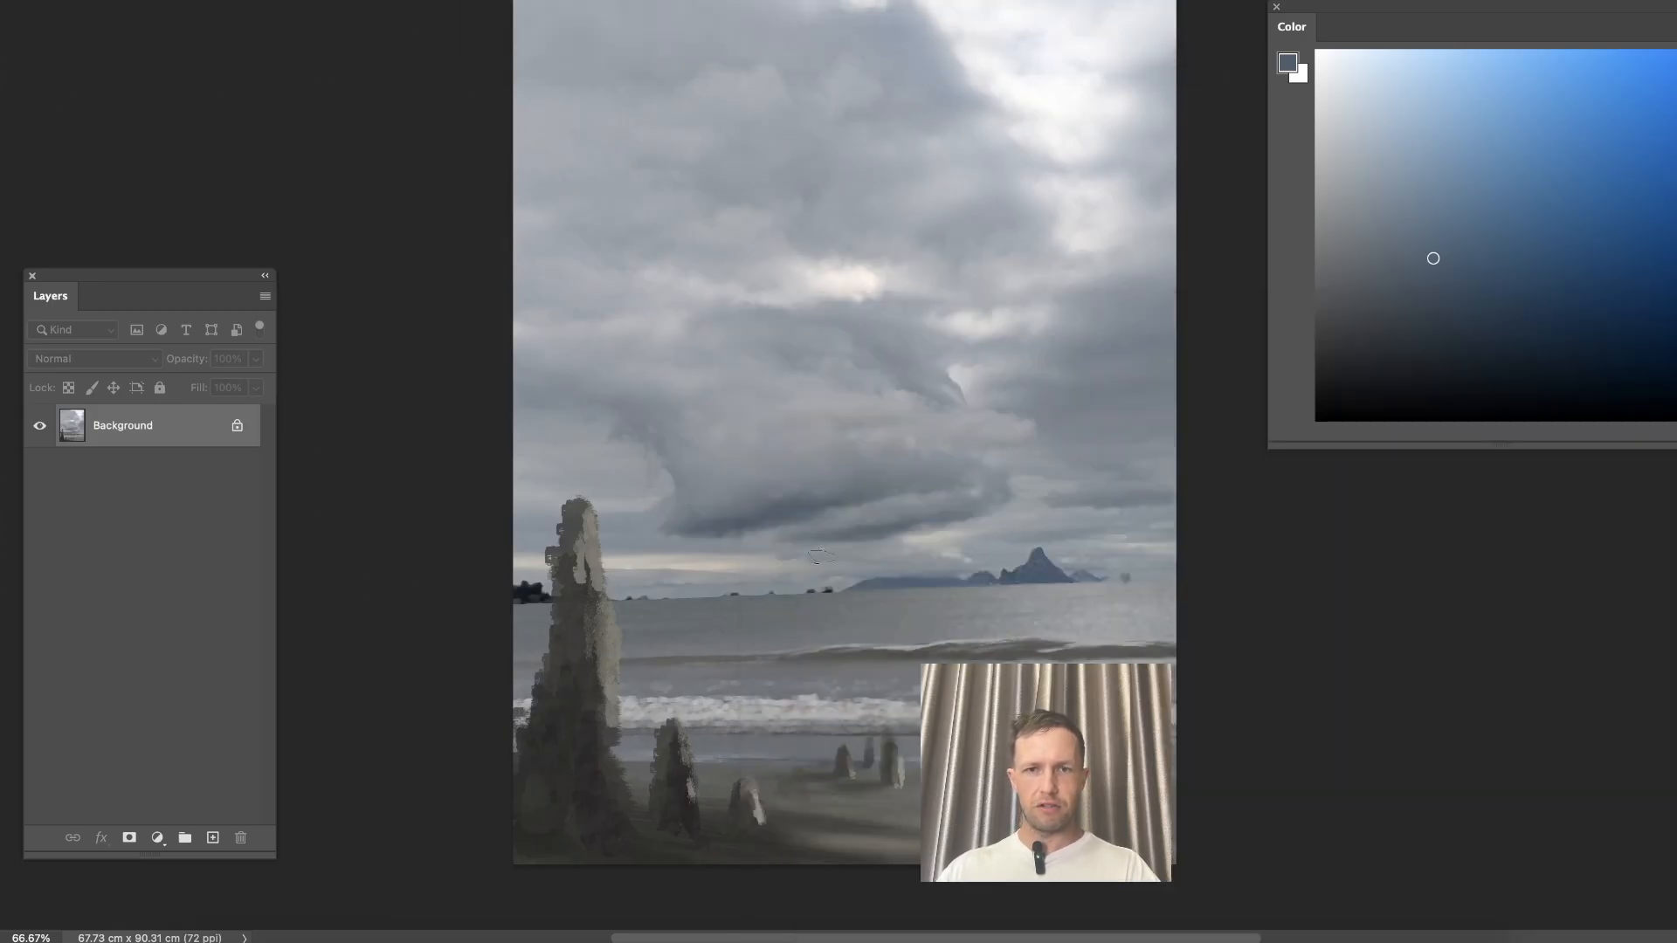
Try a blue-grey stroke along the central cloud's dark underside using a colour sampled from it.
{"action": "left_click", "coordinate": [791, 519], "text": "alt"}
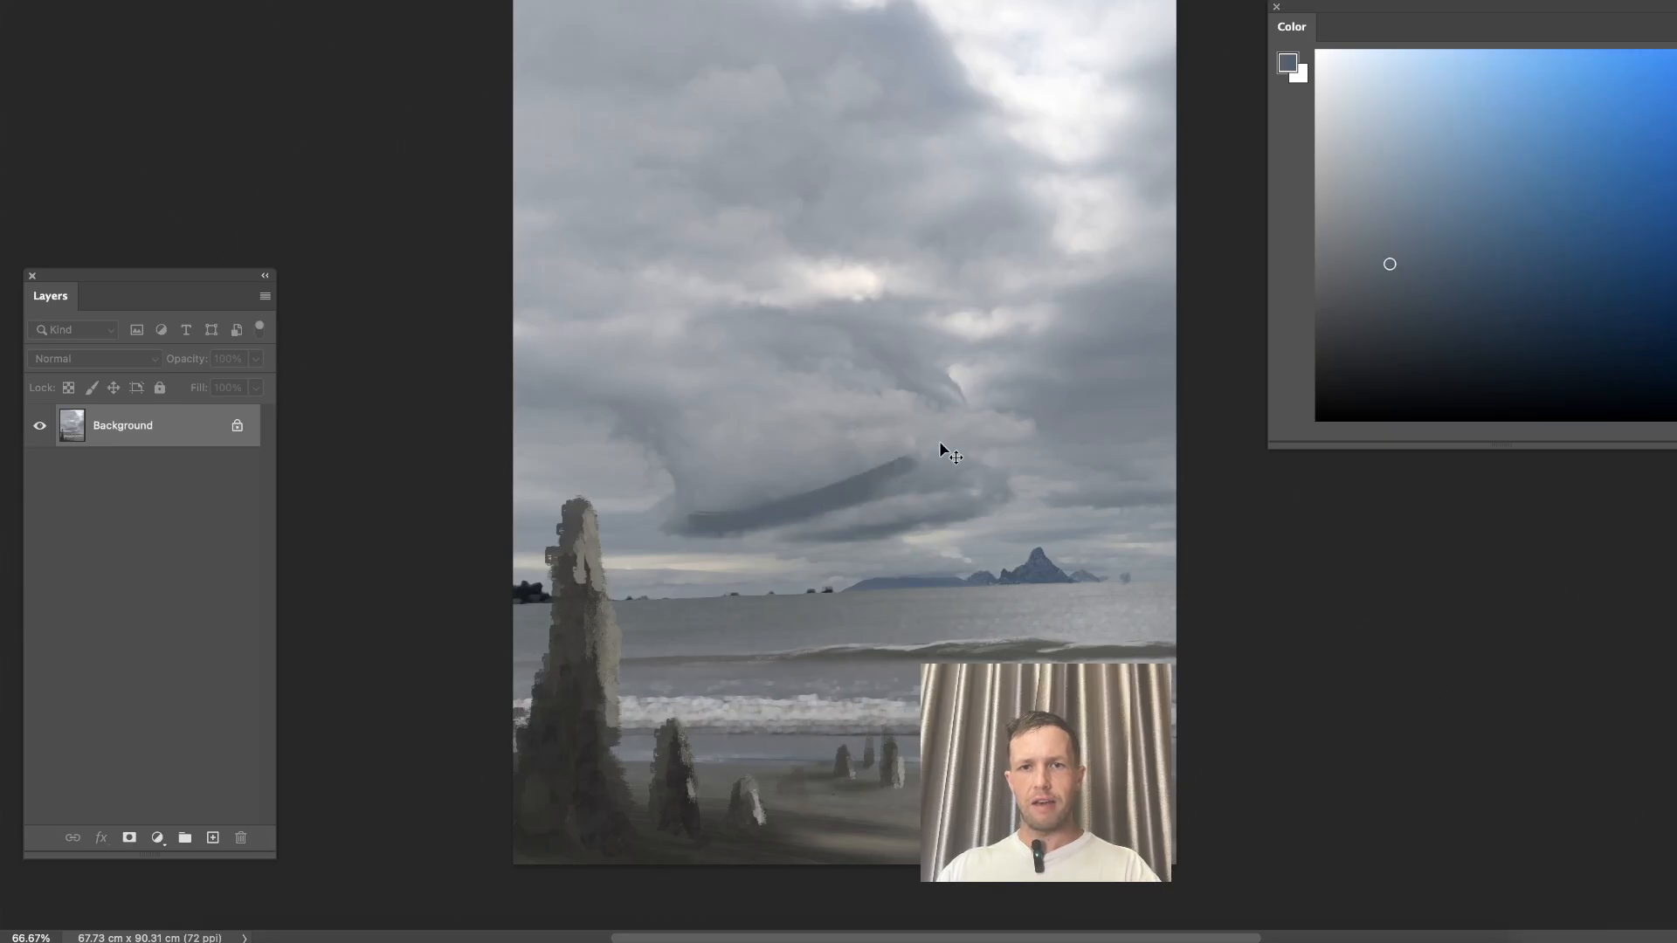
{"action": "left_click", "coordinate": [1051, 210], "text": "alt"}
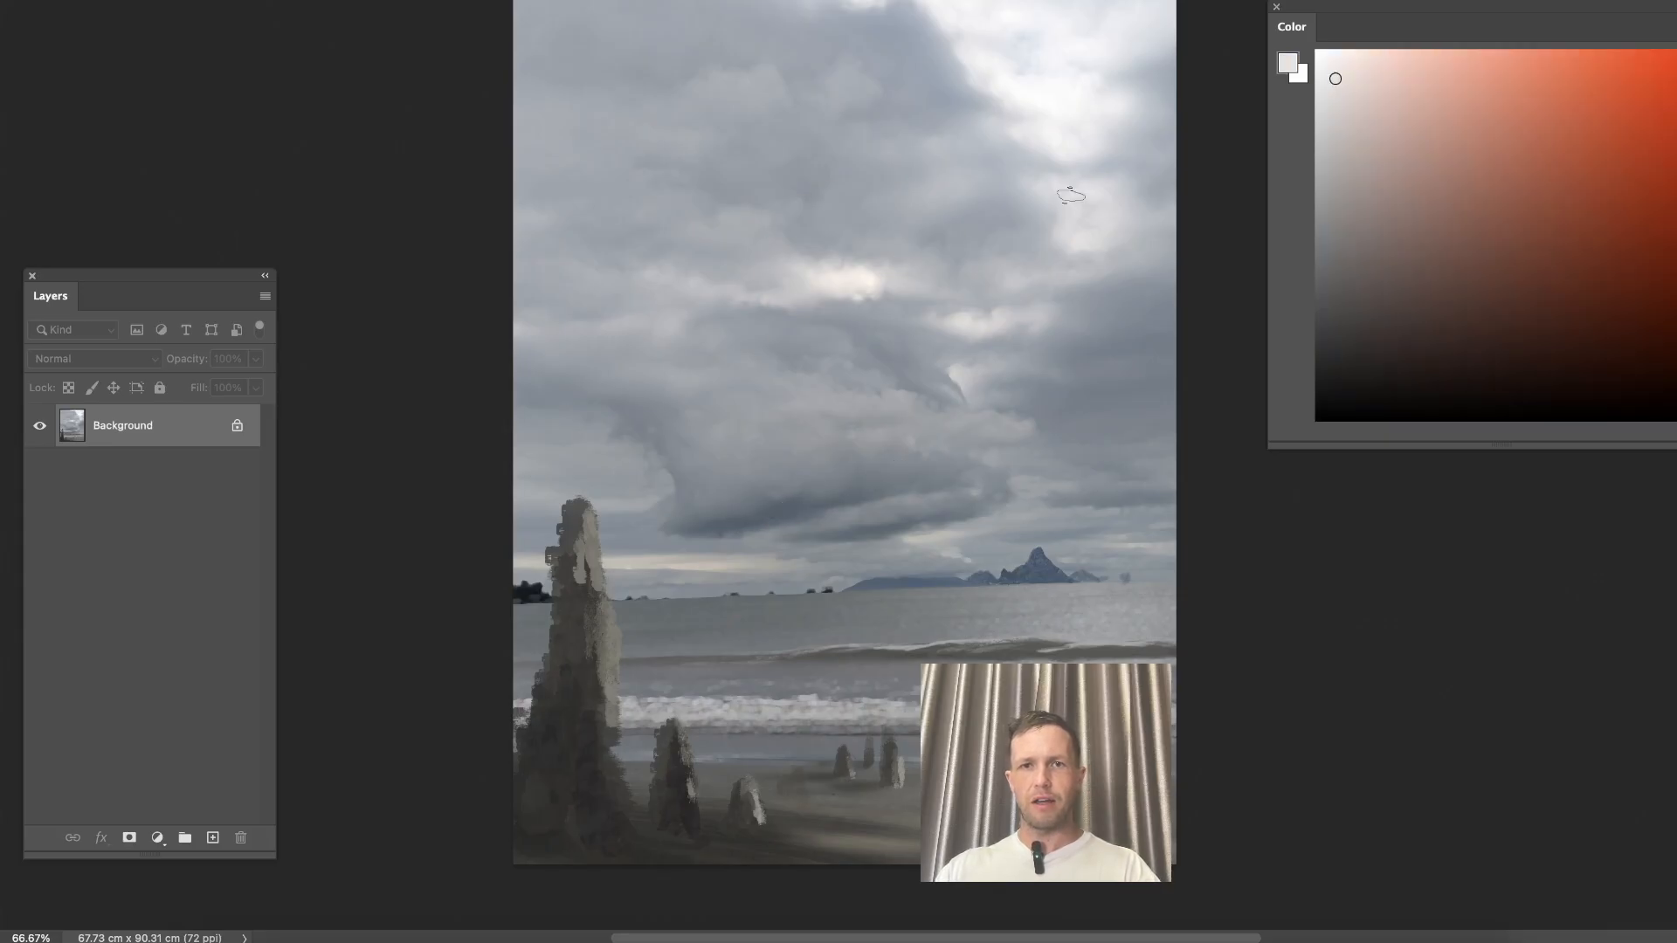
Outline and fill a tall tapered shape rising out of the central cloud with grey sampled from the clouds.
{"action": "left_click", "coordinate": [872, 320], "text": "alt"}
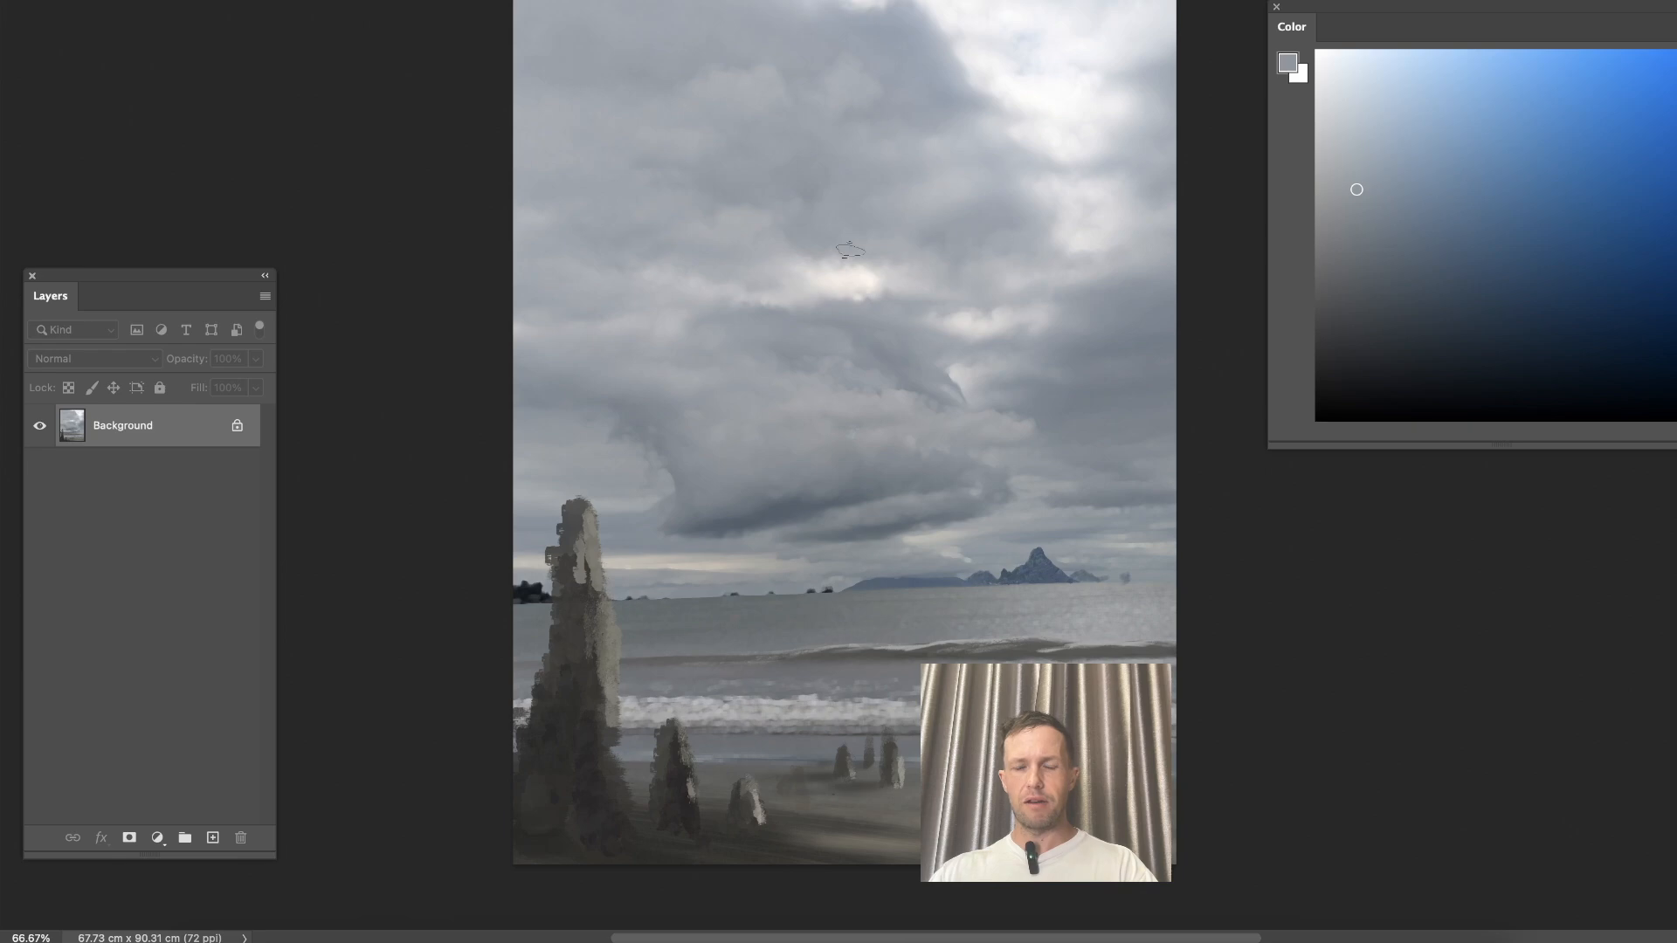
{"action": "mouse_move", "coordinate": [812, 286]}
{"action": "left_mouse_down"}
{"action": "mouse_move", "coordinate": [823, 294]}
{"action": "mouse_move", "coordinate": [807, 210]}
{"action": "left_mouse_up"}
{"action": "left_click", "coordinate": [877, 344], "text": "alt"}
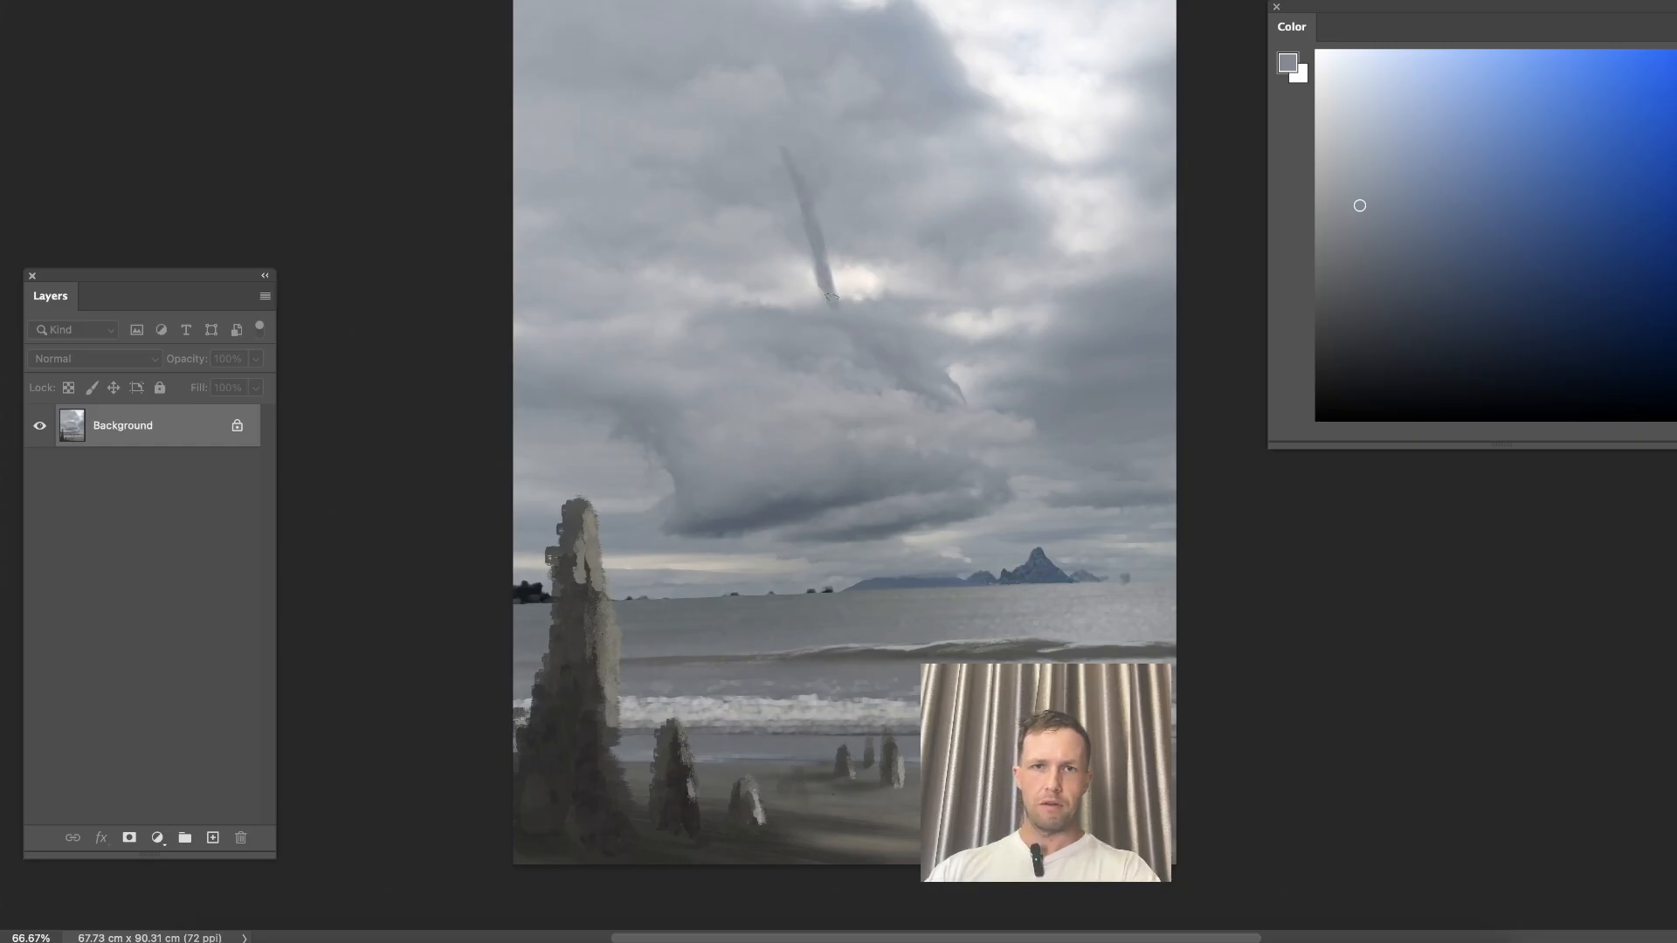
{"action": "left_click_drag", "start_coordinate": [779, 148], "coordinate": [760, 117]}
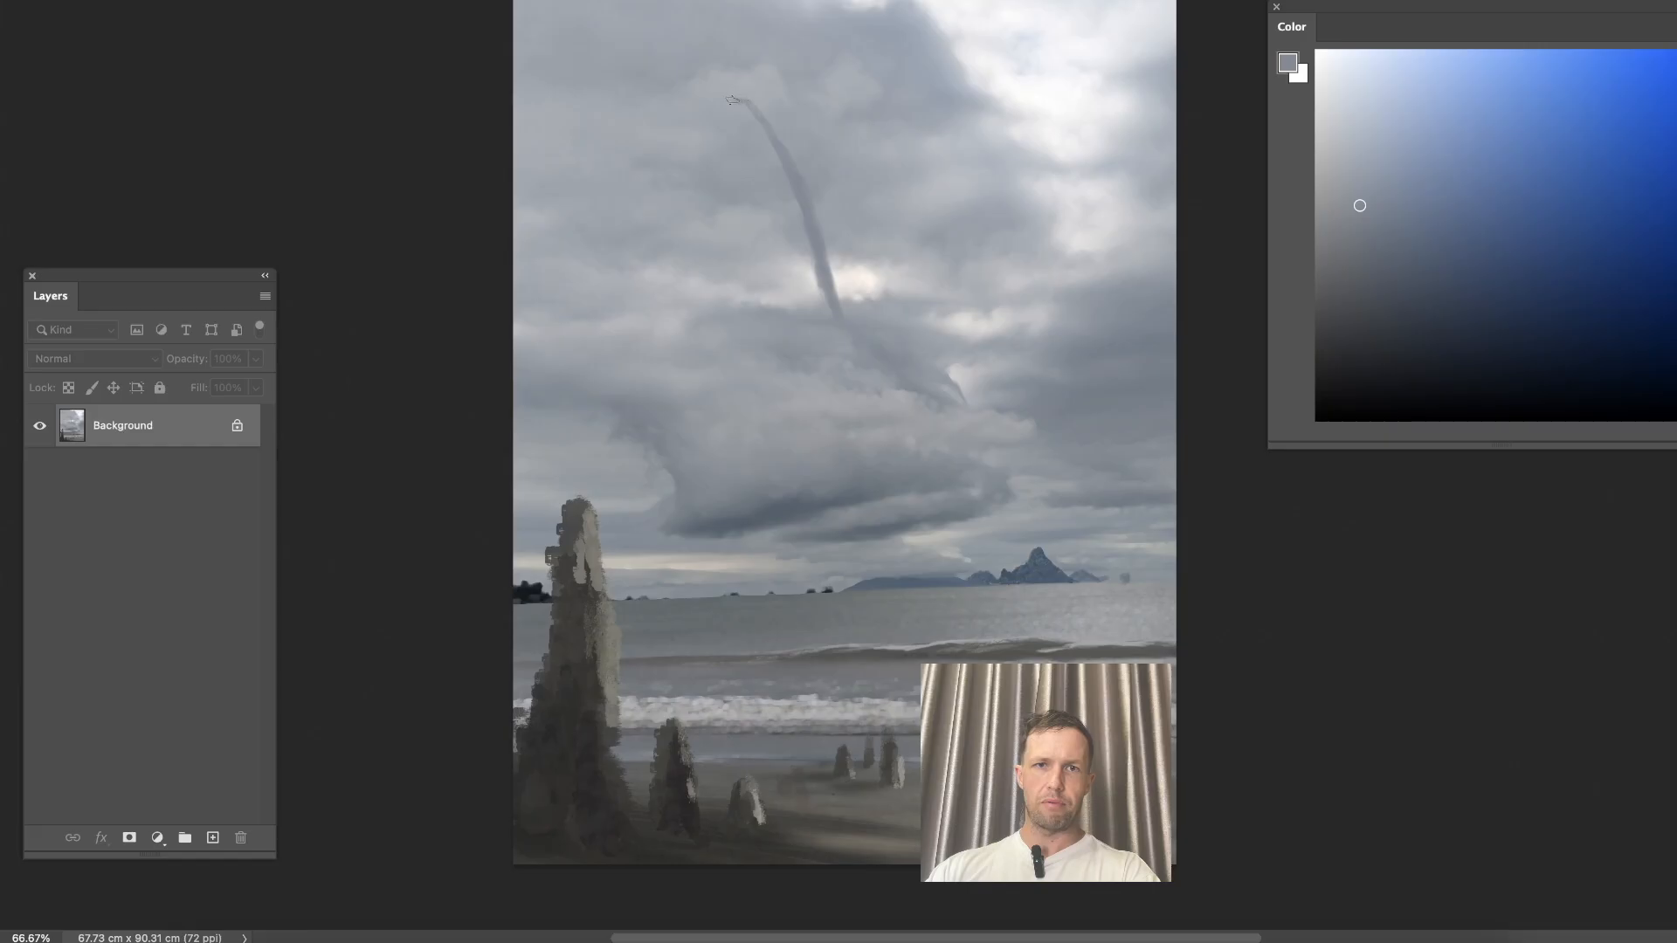
{"action": "left_click_drag", "start_coordinate": [739, 111], "coordinate": [747, 292]}
{"action": "mouse_move", "coordinate": [741, 125]}
{"action": "left_mouse_down"}
{"action": "mouse_move", "coordinate": [747, 160]}
{"action": "mouse_move", "coordinate": [738, 111]}
{"action": "mouse_move", "coordinate": [774, 163]}
{"action": "mouse_move", "coordinate": [800, 264]}
{"action": "mouse_move", "coordinate": [759, 151]}
{"action": "mouse_move", "coordinate": [755, 267]}
{"action": "mouse_move", "coordinate": [769, 192]}
{"action": "left_mouse_up"}
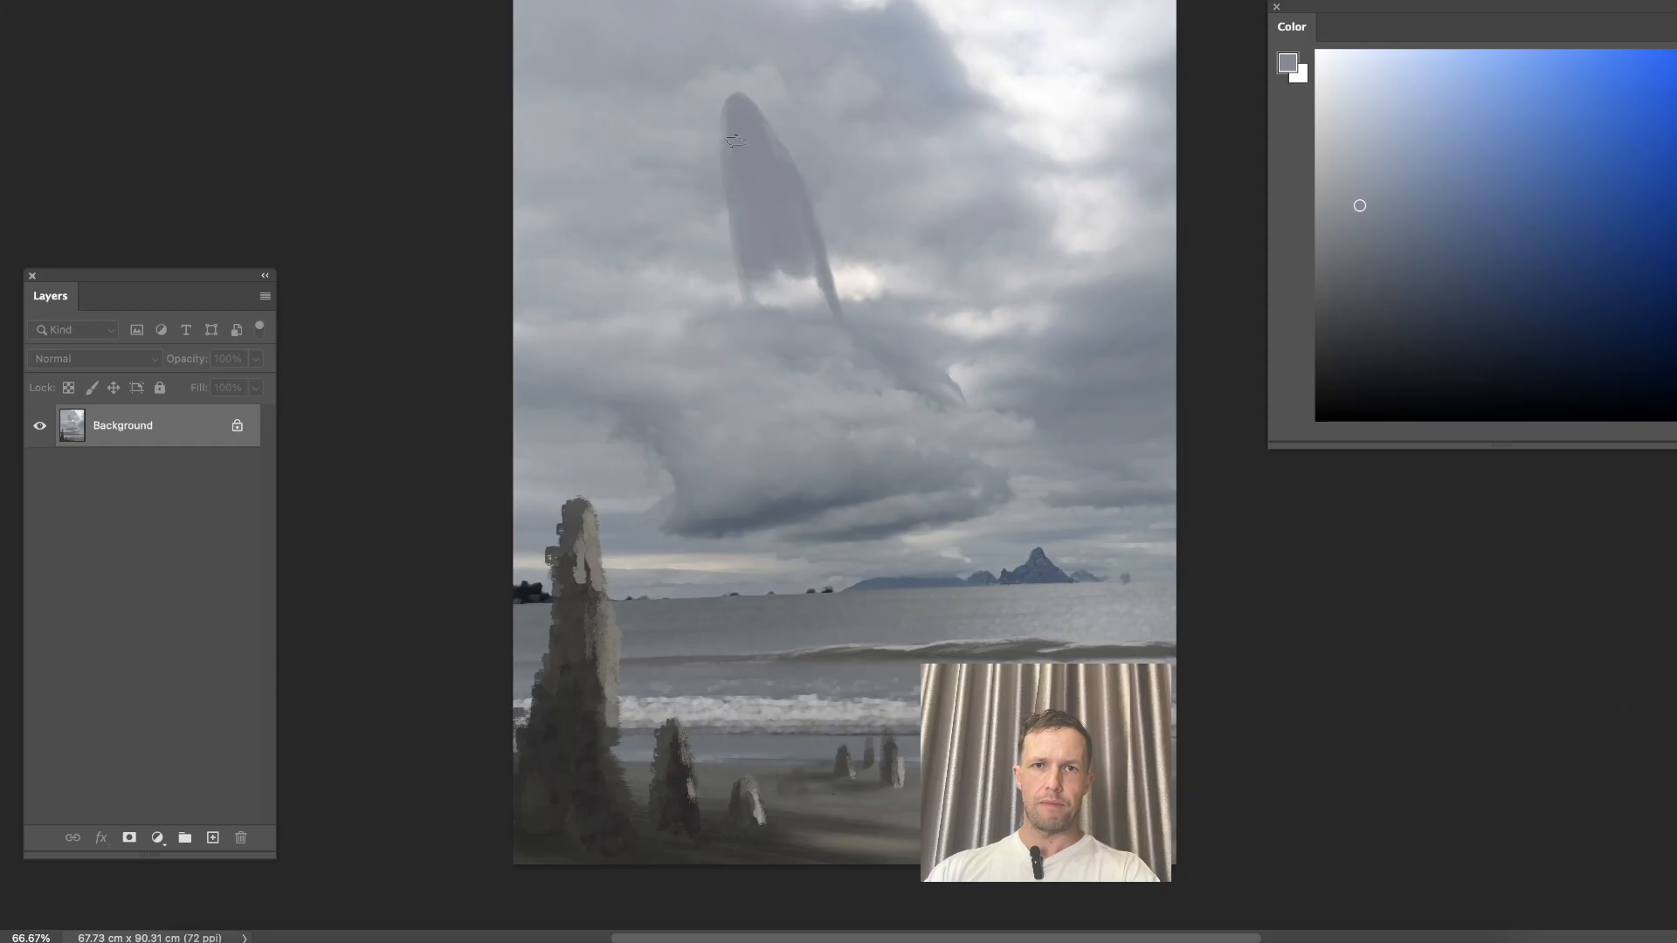
{"action": "mouse_move", "coordinate": [738, 175]}
{"action": "left_mouse_down"}
{"action": "mouse_move", "coordinate": [758, 292]}
{"action": "mouse_move", "coordinate": [790, 288]}
{"action": "mouse_move", "coordinate": [784, 210]}
{"action": "mouse_move", "coordinate": [839, 317]}
{"action": "left_mouse_up"}
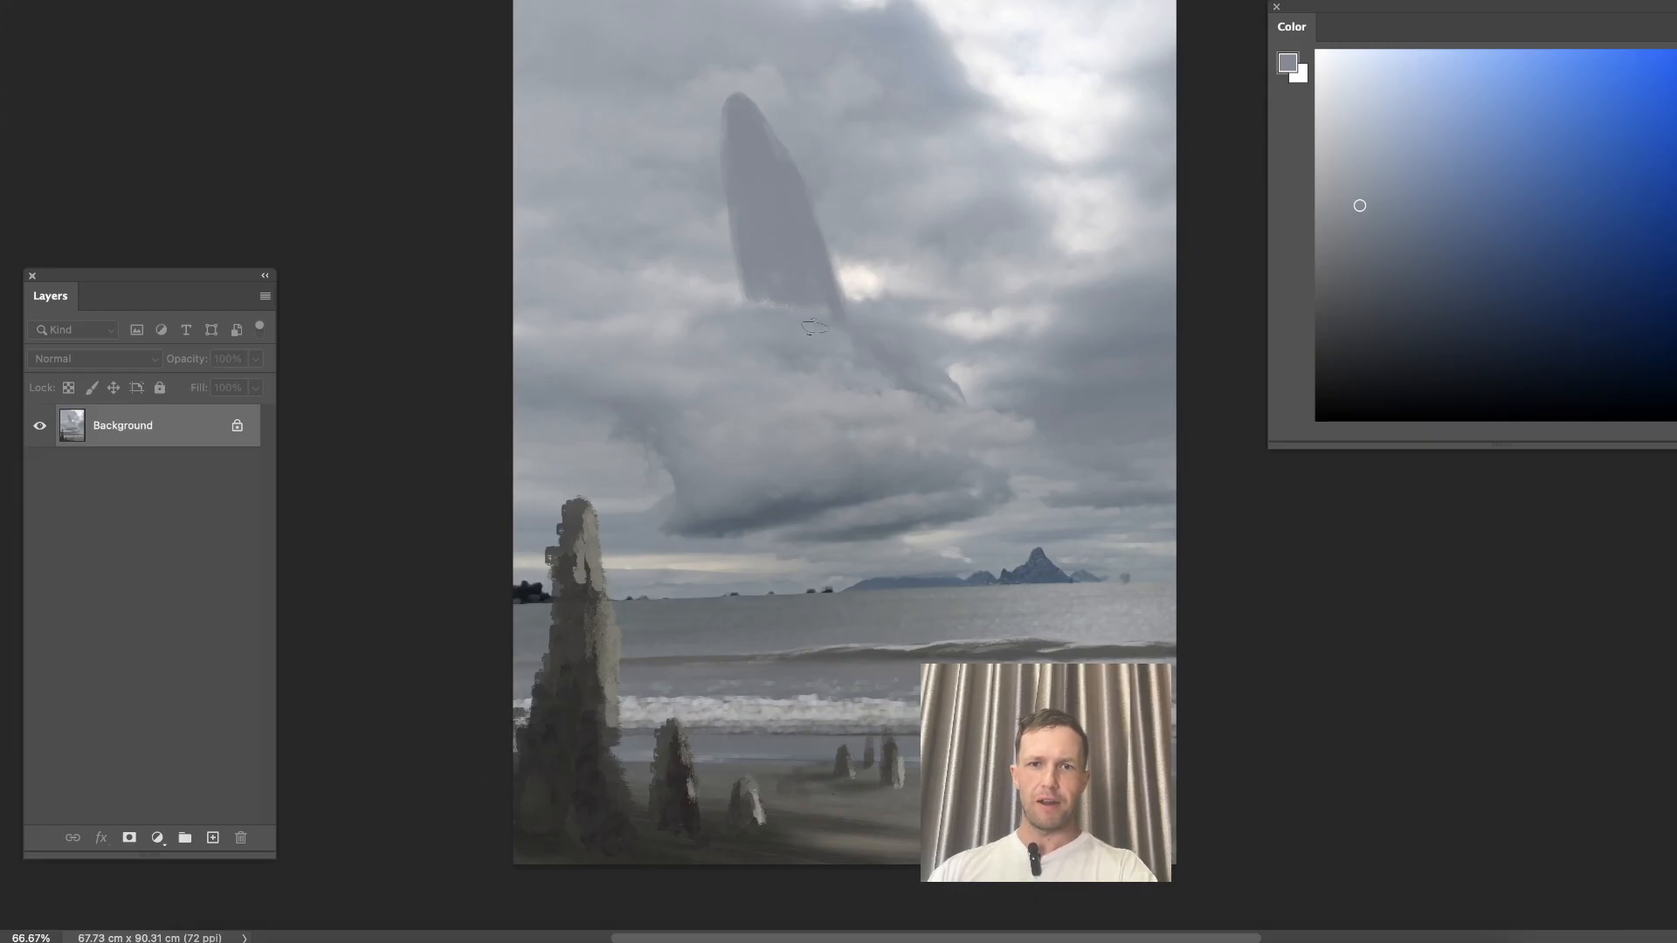
Paint the shape's rounded lower tip hanging beneath the central cloud in darker blue-grey sampled from the cloud's underside.
{"action": "left_click", "coordinate": [801, 492], "text": "alt"}
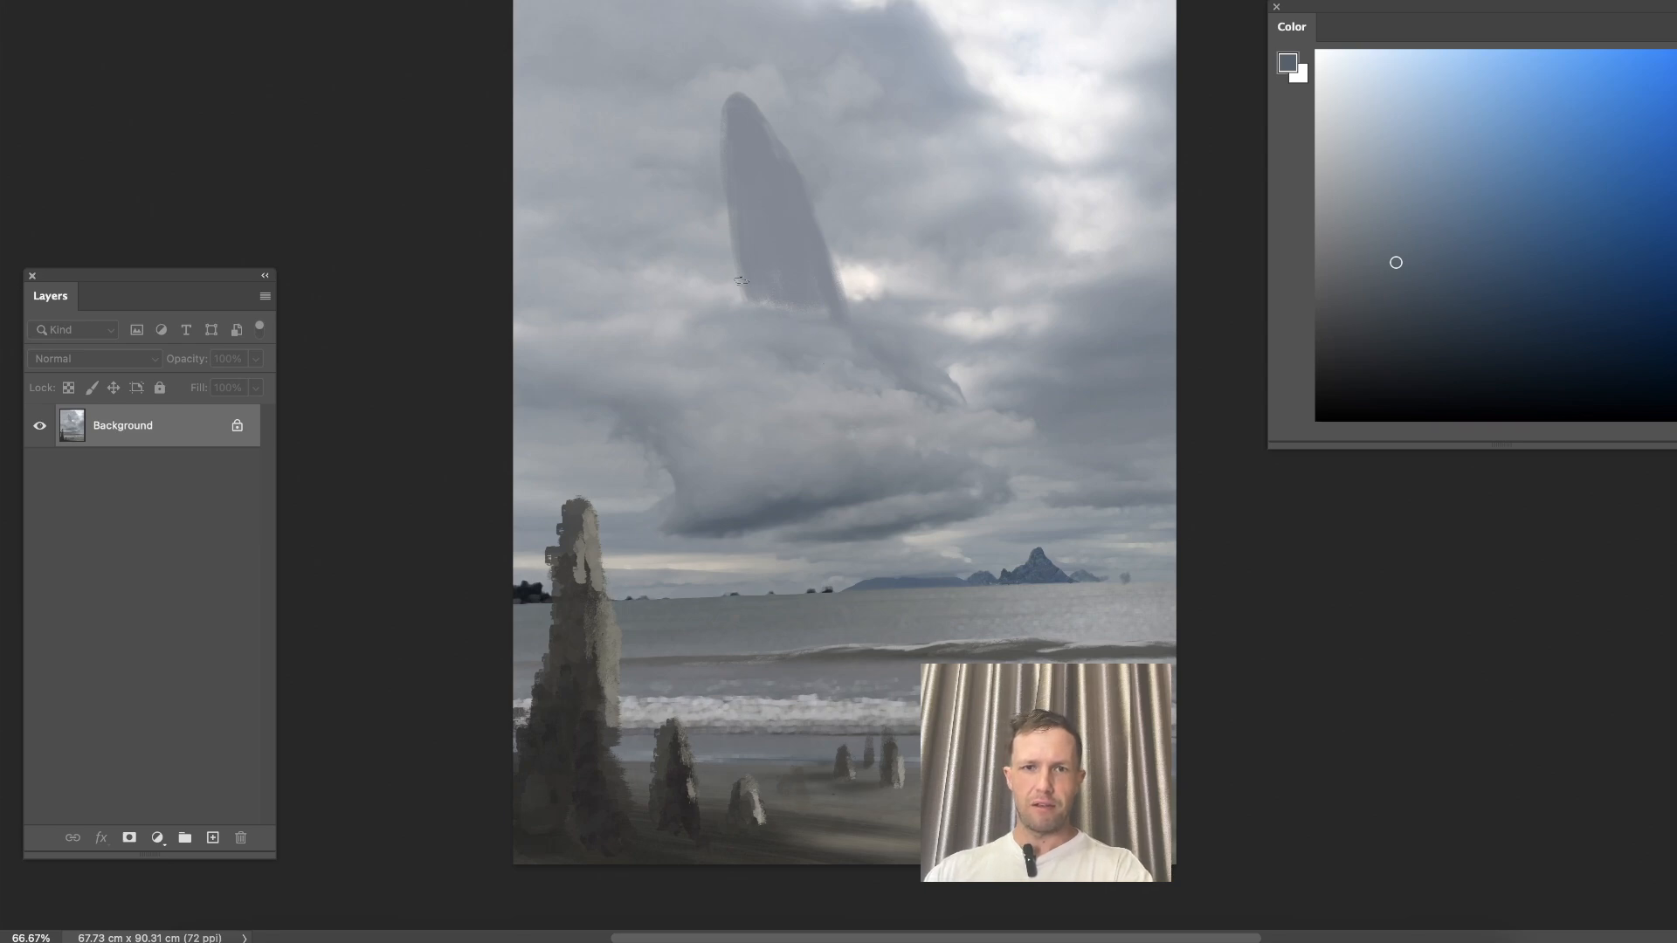
{"action": "left_click_drag", "start_coordinate": [815, 509], "coordinate": [843, 555]}
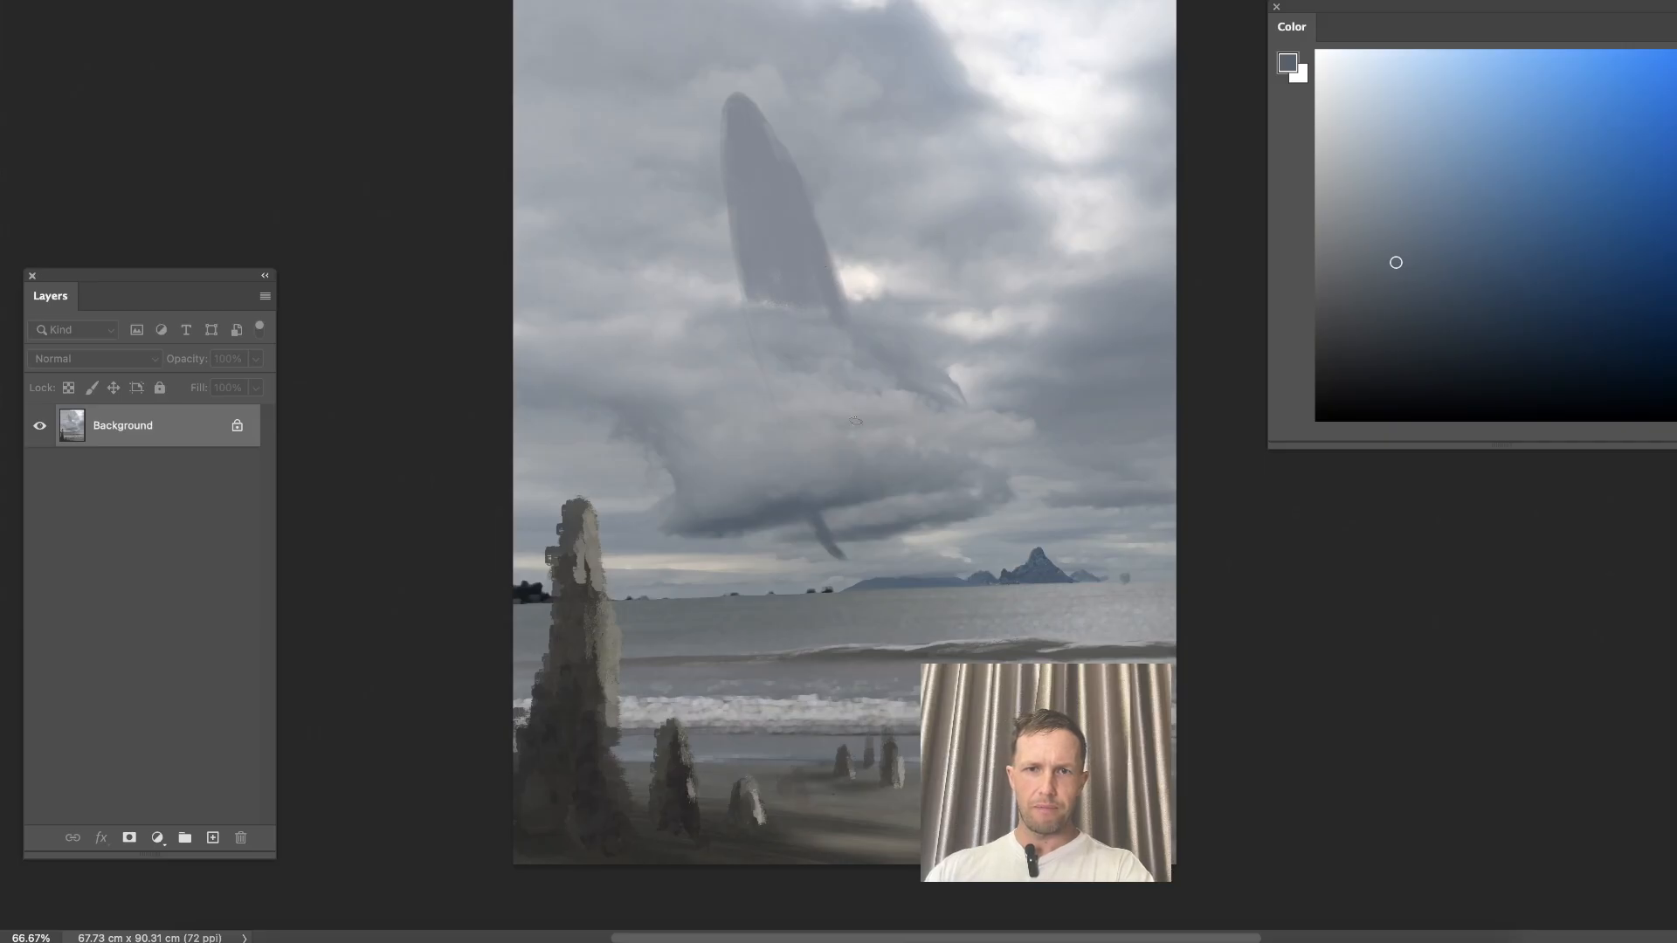
{"action": "mouse_move", "coordinate": [868, 515]}
{"action": "left_mouse_down"}
{"action": "mouse_move", "coordinate": [808, 512]}
{"action": "mouse_move", "coordinate": [846, 562]}
{"action": "left_mouse_up"}
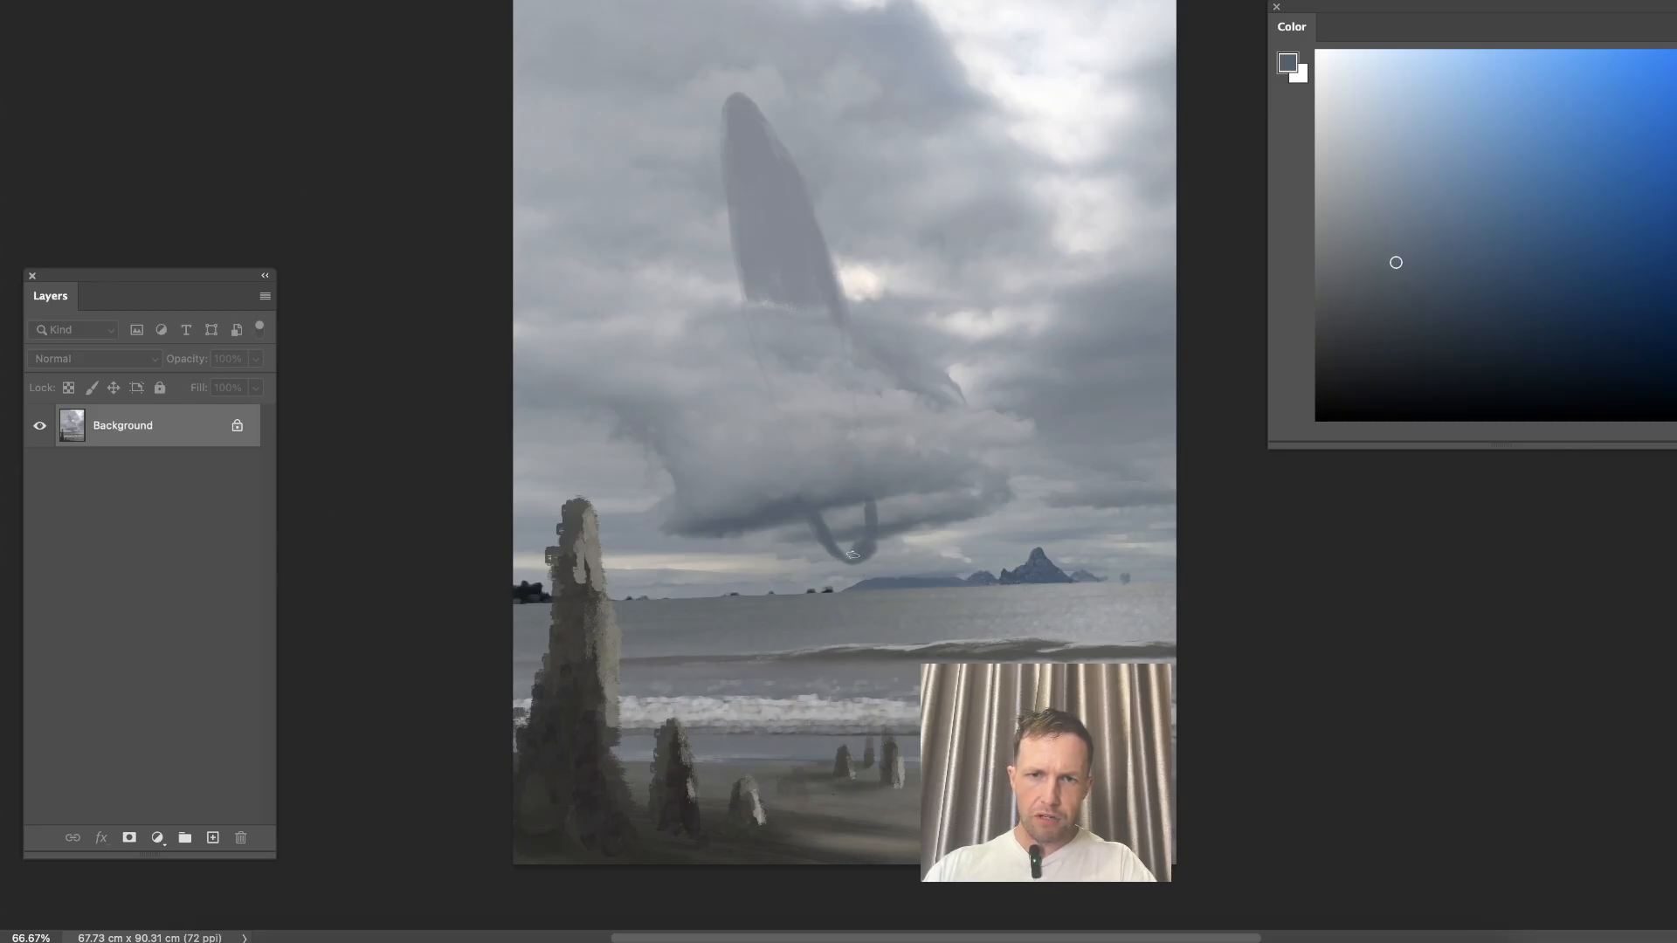
{"action": "mouse_move", "coordinate": [844, 541]}
{"action": "left_mouse_down"}
{"action": "mouse_move", "coordinate": [825, 517]}
{"action": "mouse_move", "coordinate": [855, 530]}
{"action": "mouse_move", "coordinate": [846, 516]}
{"action": "left_mouse_up"}
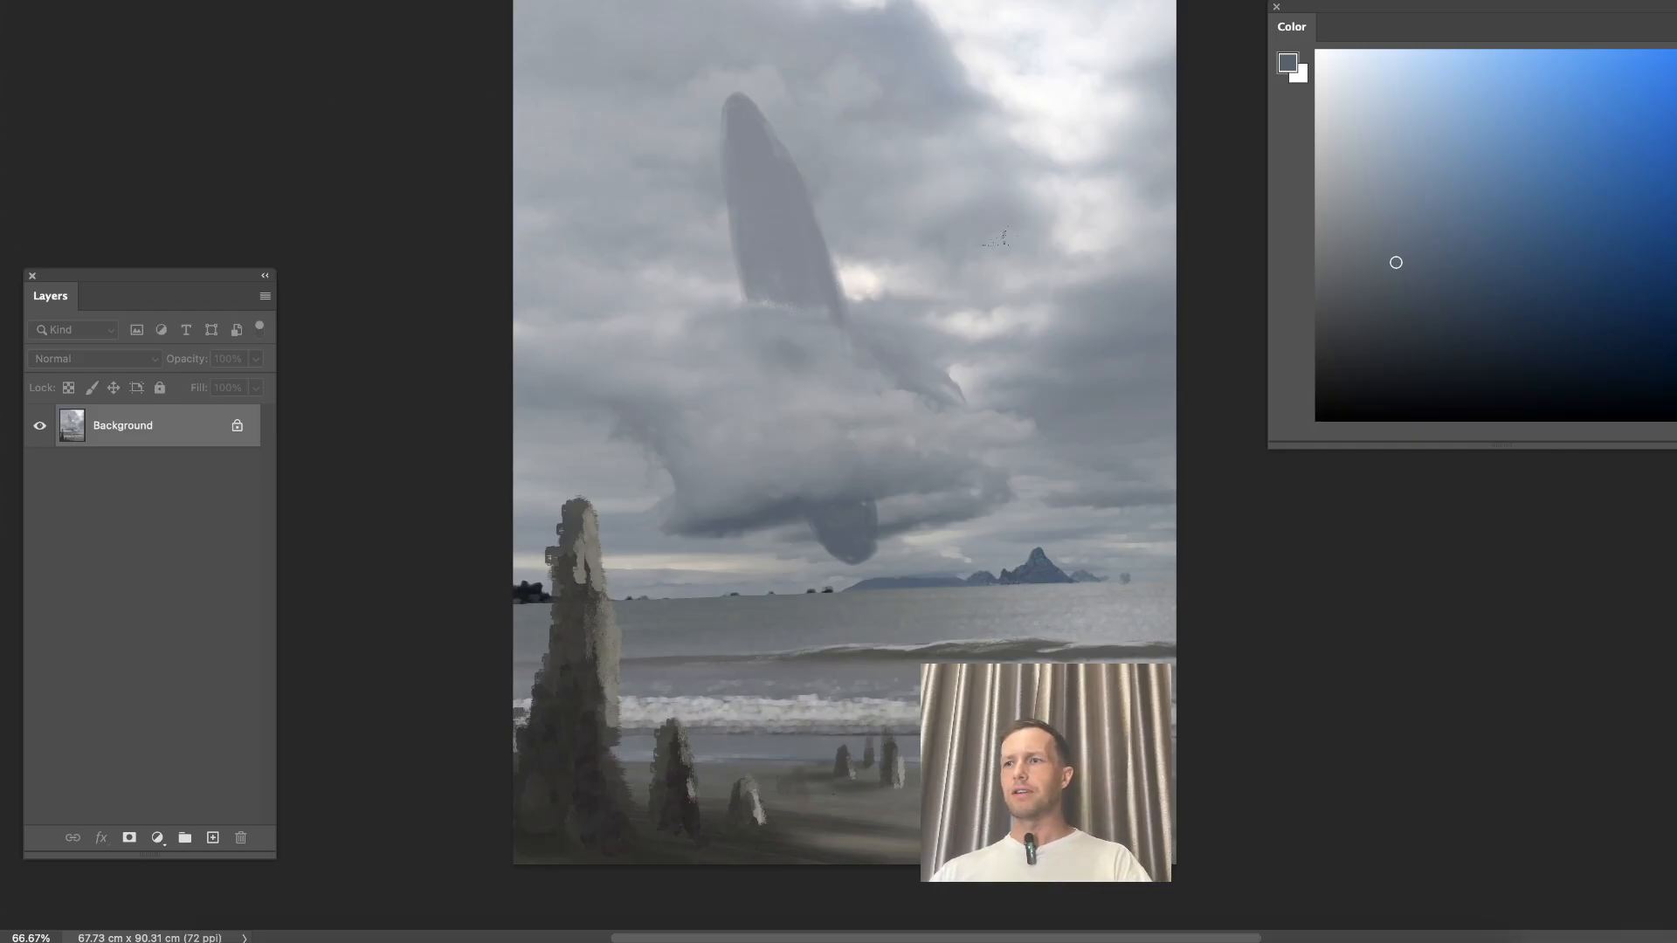
{"action": "left_click", "coordinate": [812, 274], "text": "alt"}
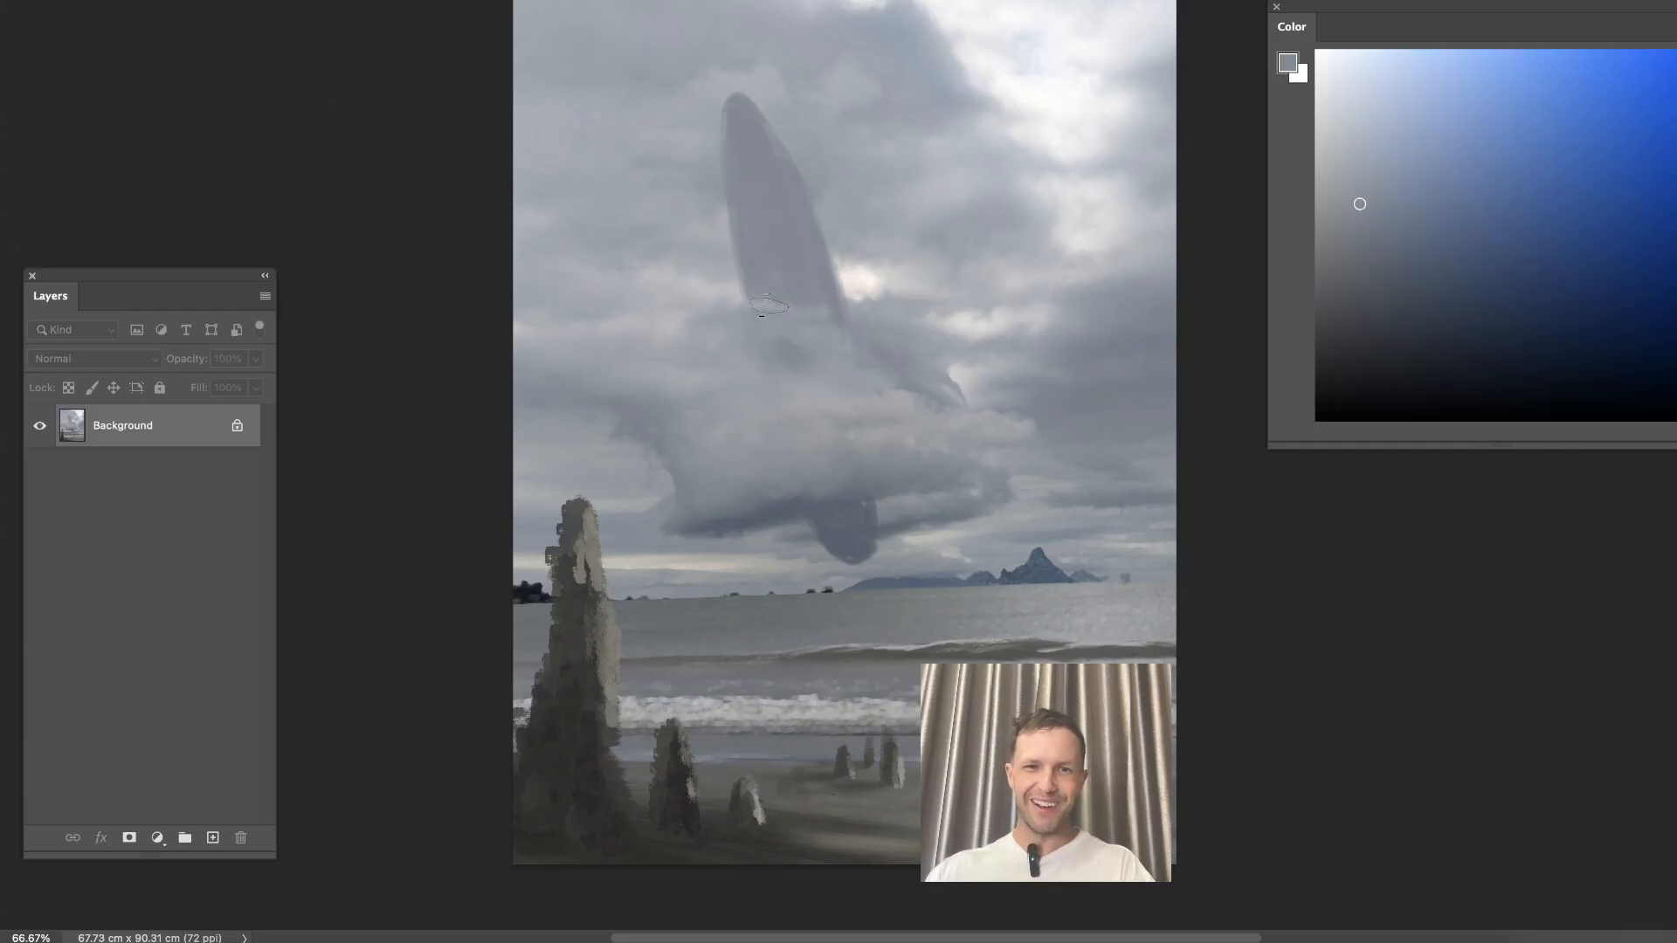
{"action": "left_click", "coordinate": [834, 279], "text": "alt"}
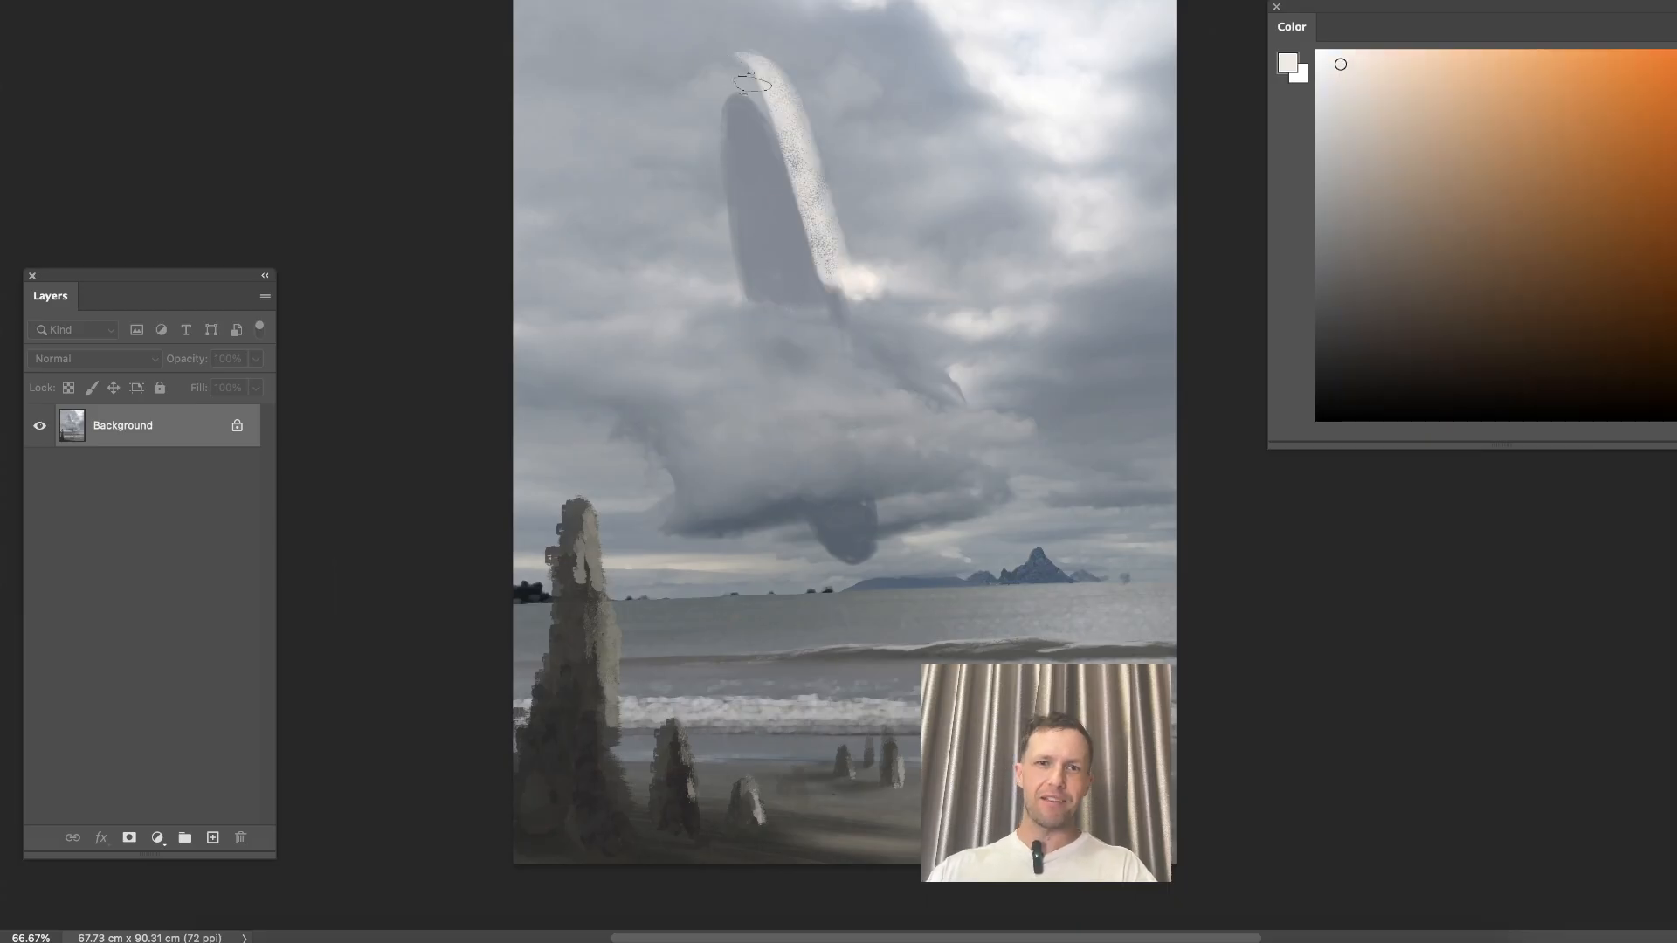
{"action": "left_click", "coordinate": [793, 266], "text": "alt"}
Smooth the tall shape's upper part and blend its base down into the cloud with greys sampled from the shape.
{"action": "left_click", "coordinate": [812, 285], "text": "alt"}
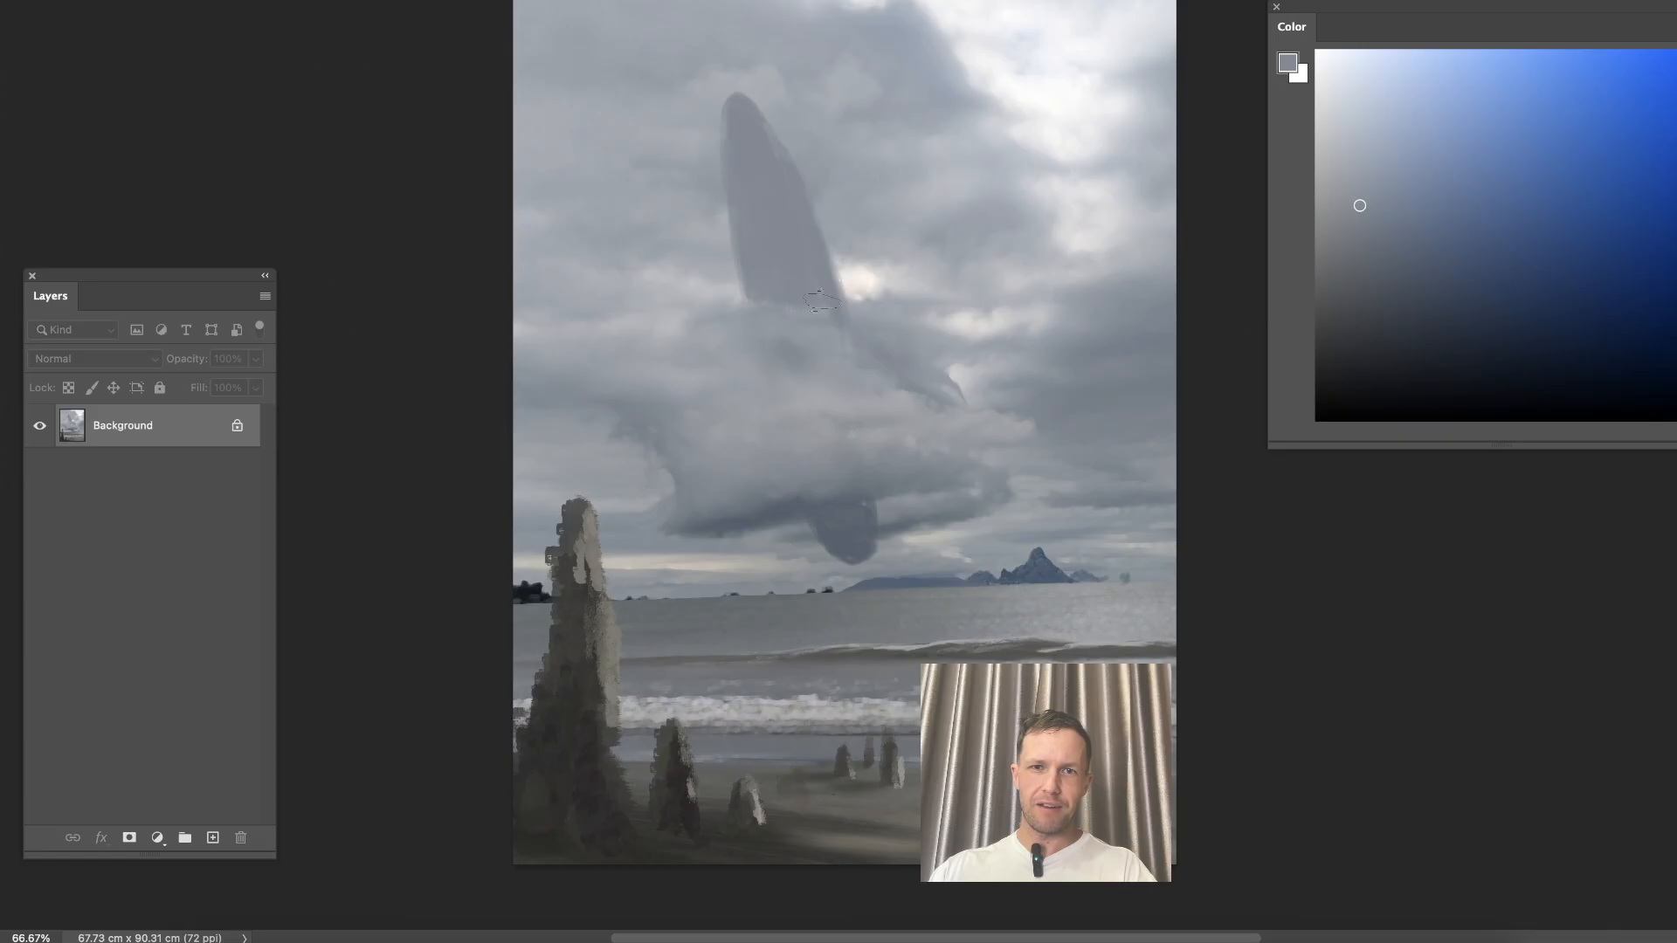
{"action": "left_click", "coordinate": [764, 202], "text": "alt"}
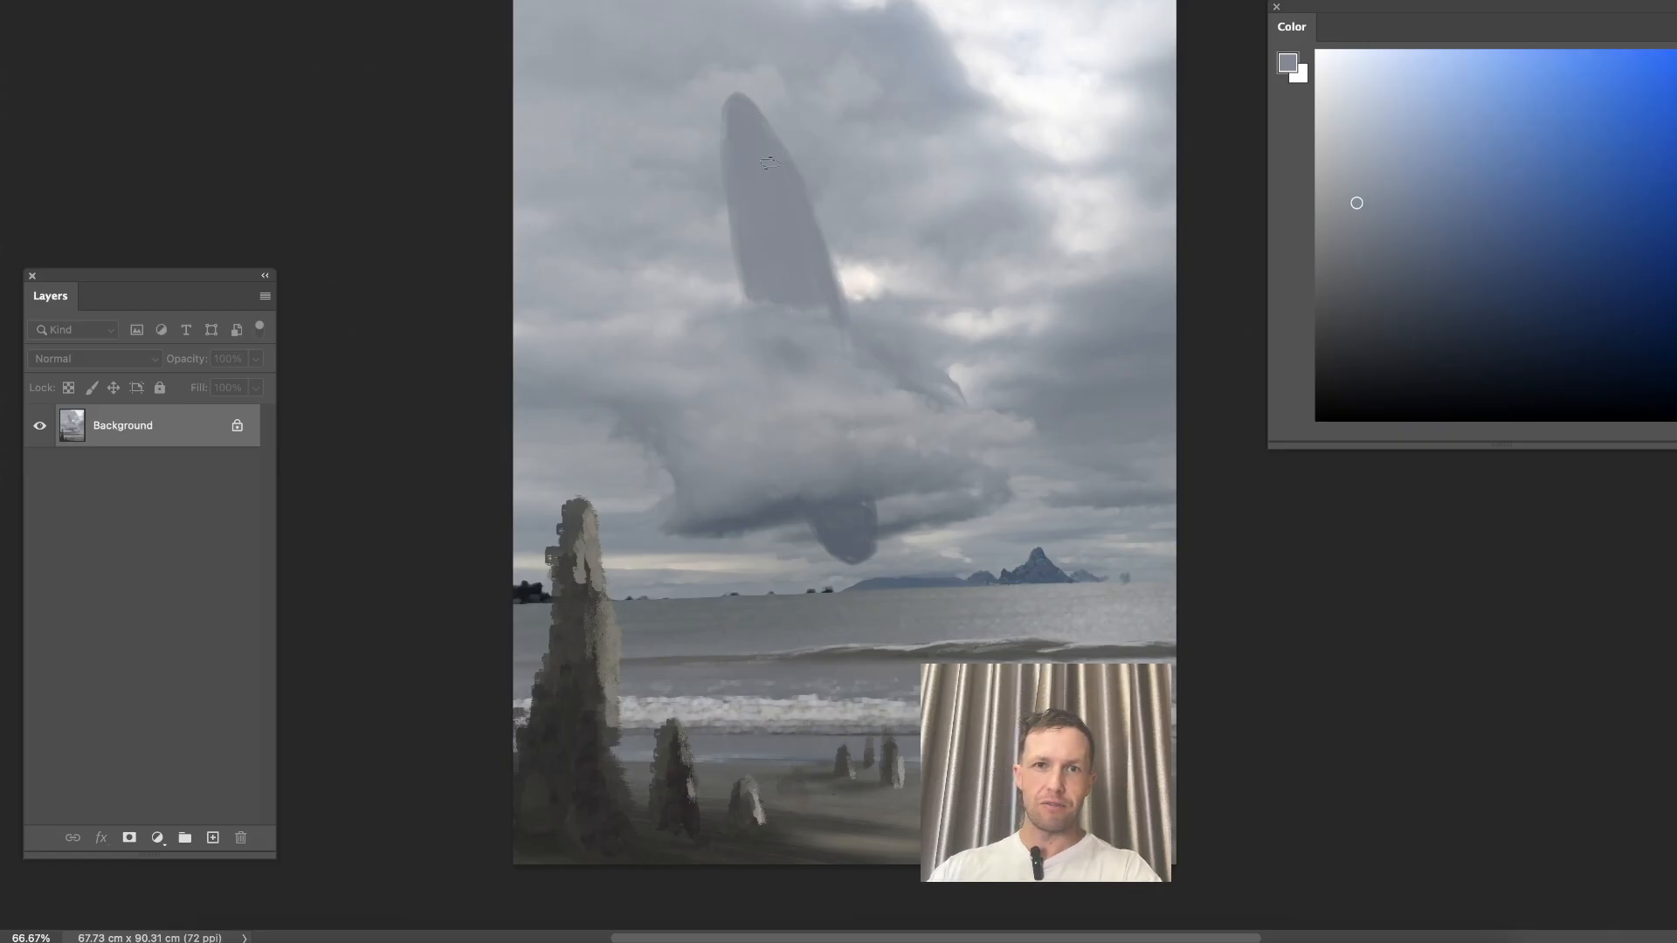
{"action": "left_click", "coordinate": [739, 112], "text": "alt"}
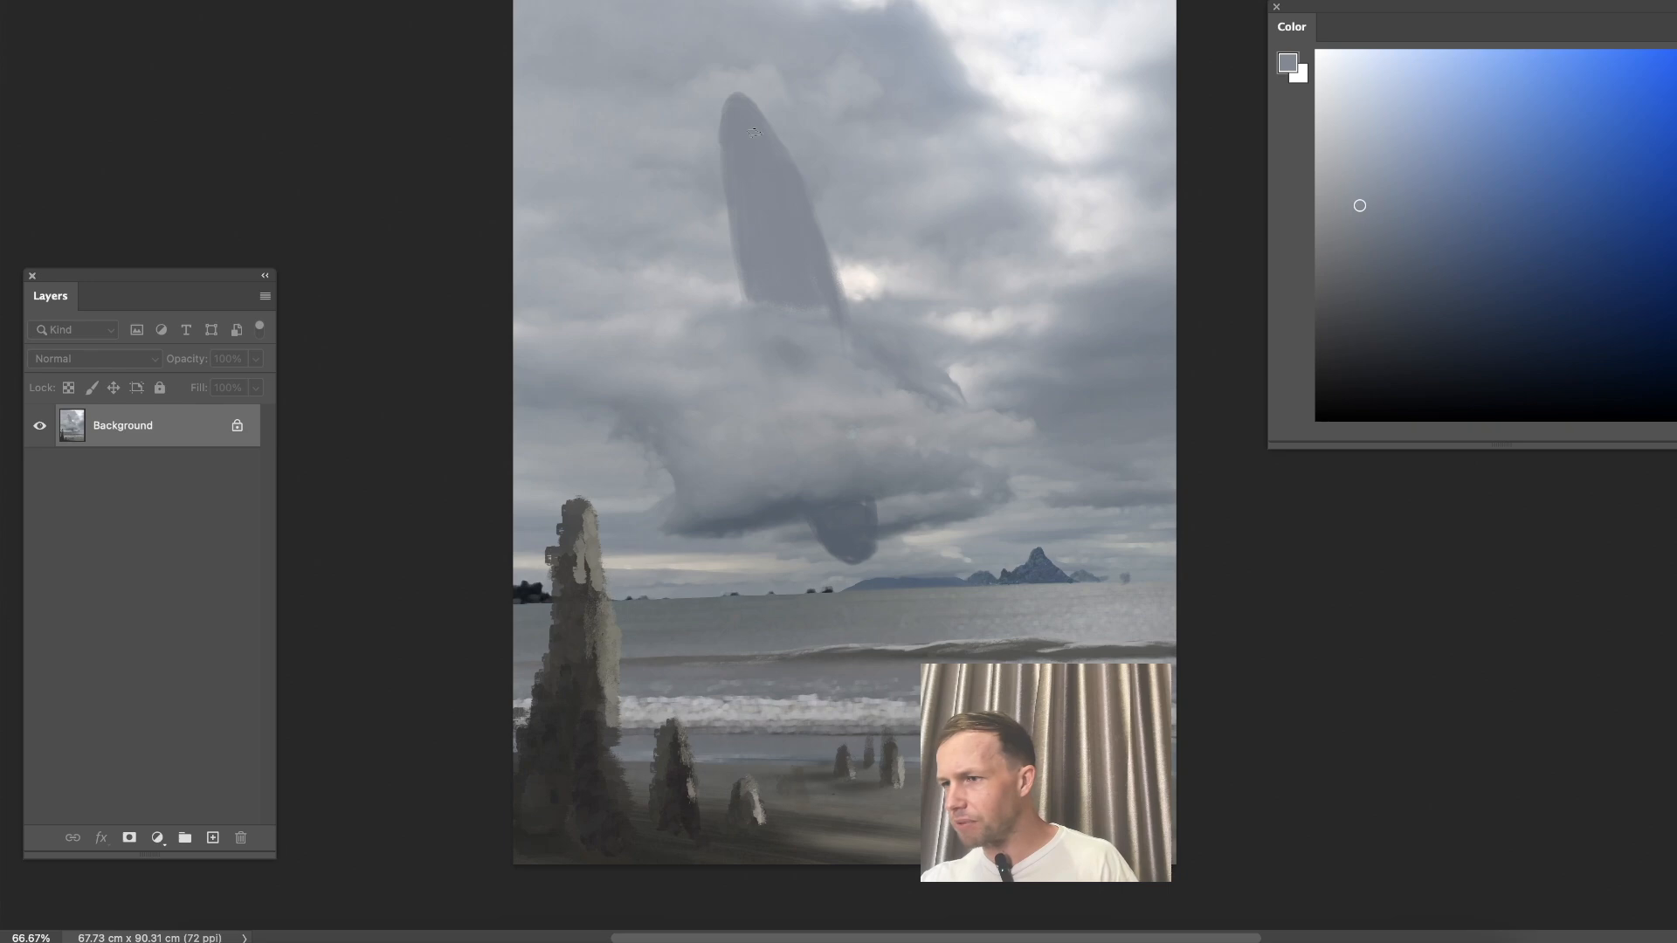
{"action": "left_click", "coordinate": [780, 244], "text": "alt"}
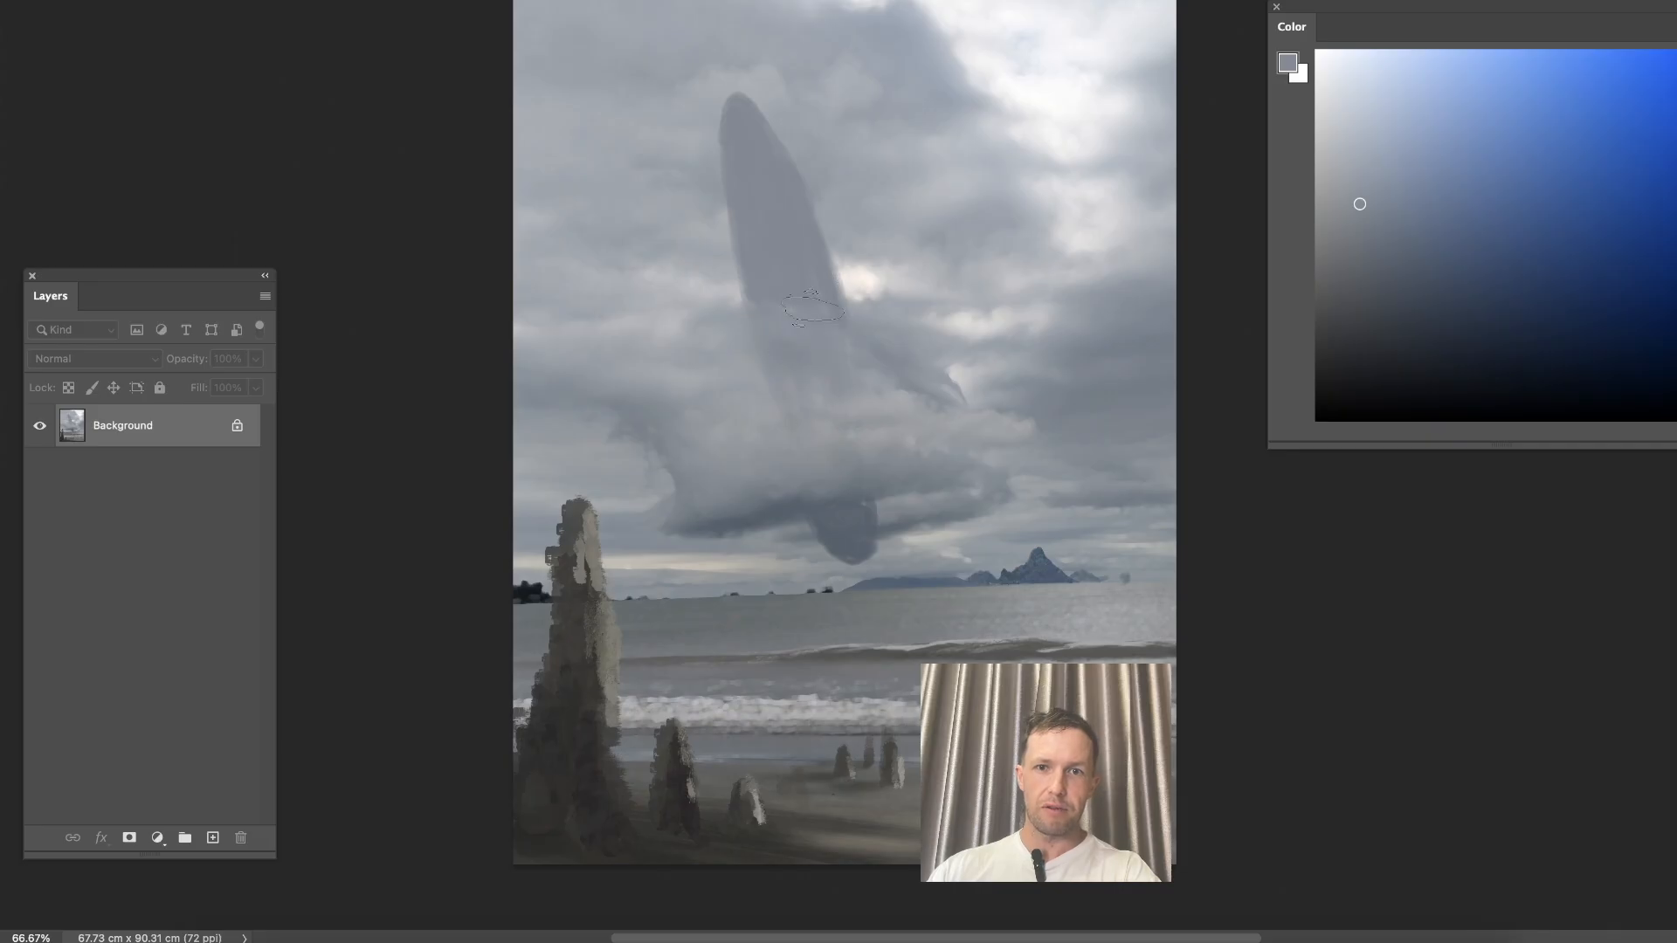
{"action": "left_click", "coordinate": [841, 279], "text": "alt"}
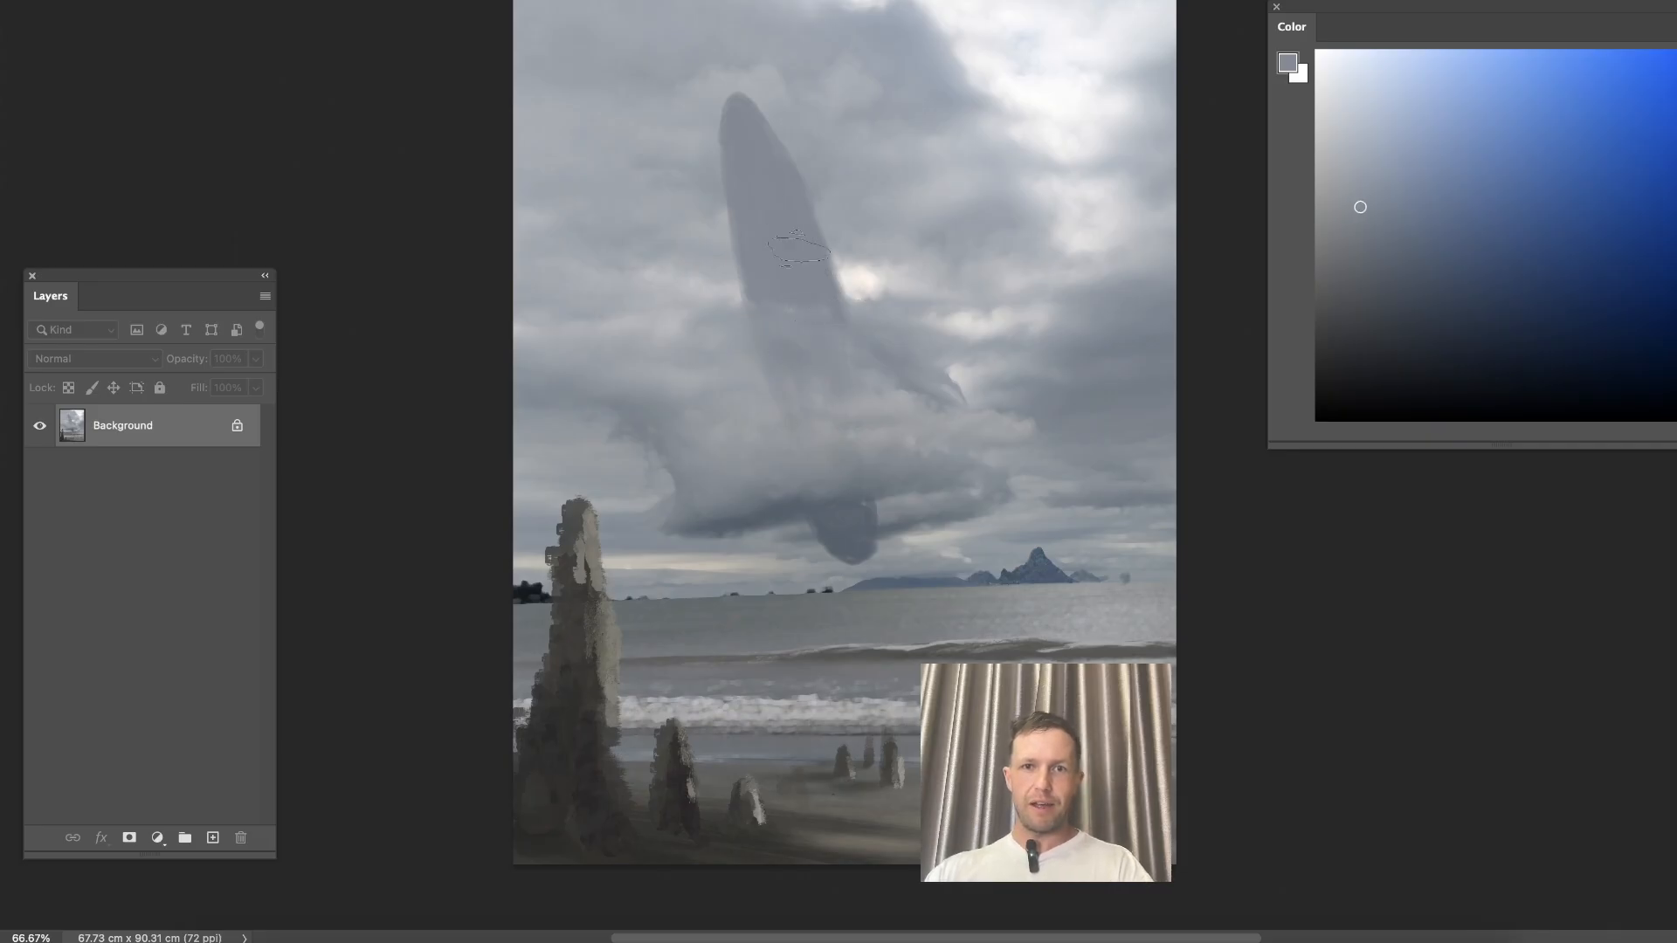
{"action": "left_click", "coordinate": [843, 275], "text": "alt"}
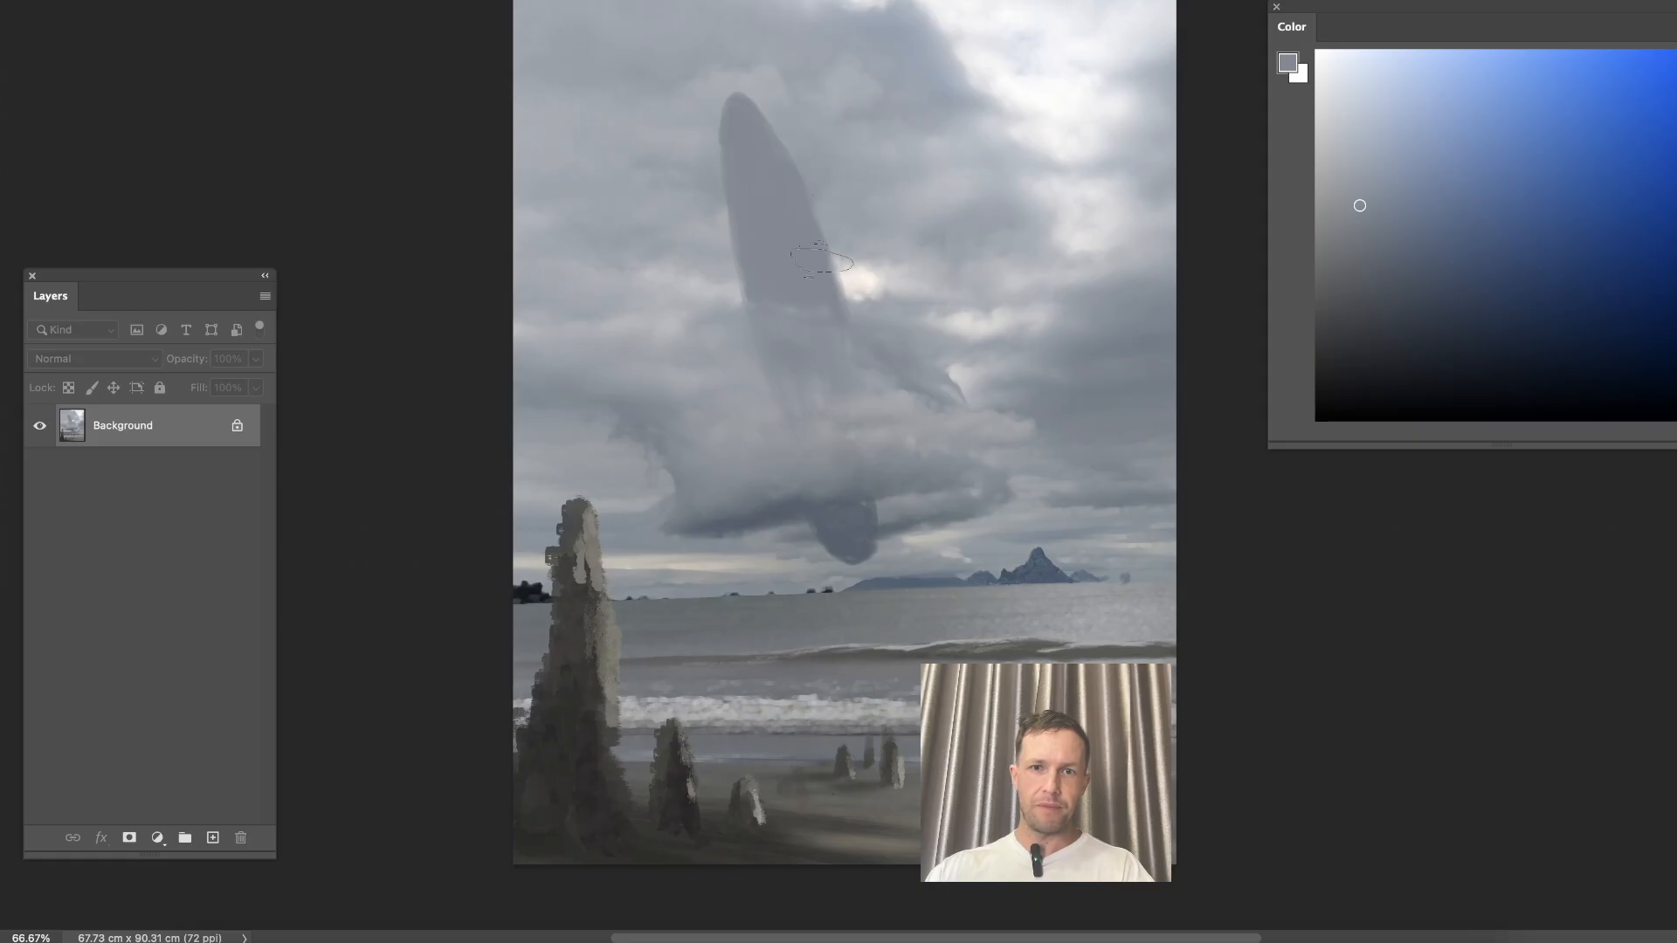
Flip the canvas horizontally and reshape the lower tip into a narrower point with blue-grey sampled from it.
{"action": "left_click", "coordinate": [845, 524], "text": "alt"}
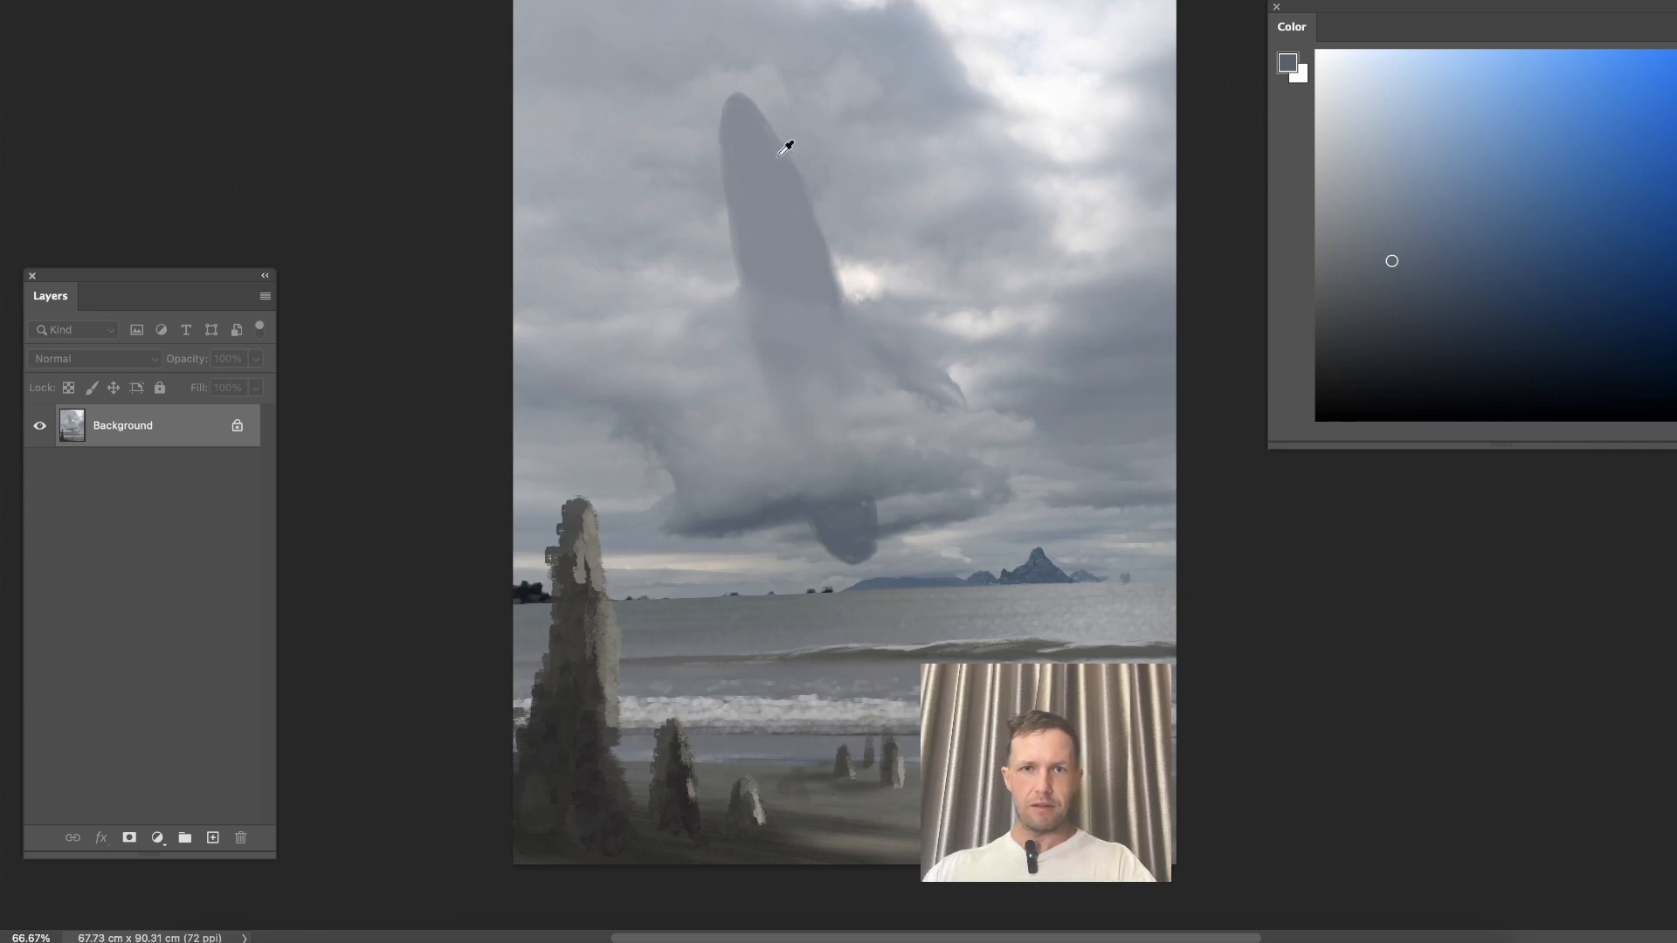
{"action": "left_click", "coordinate": [849, 528], "text": "alt"}
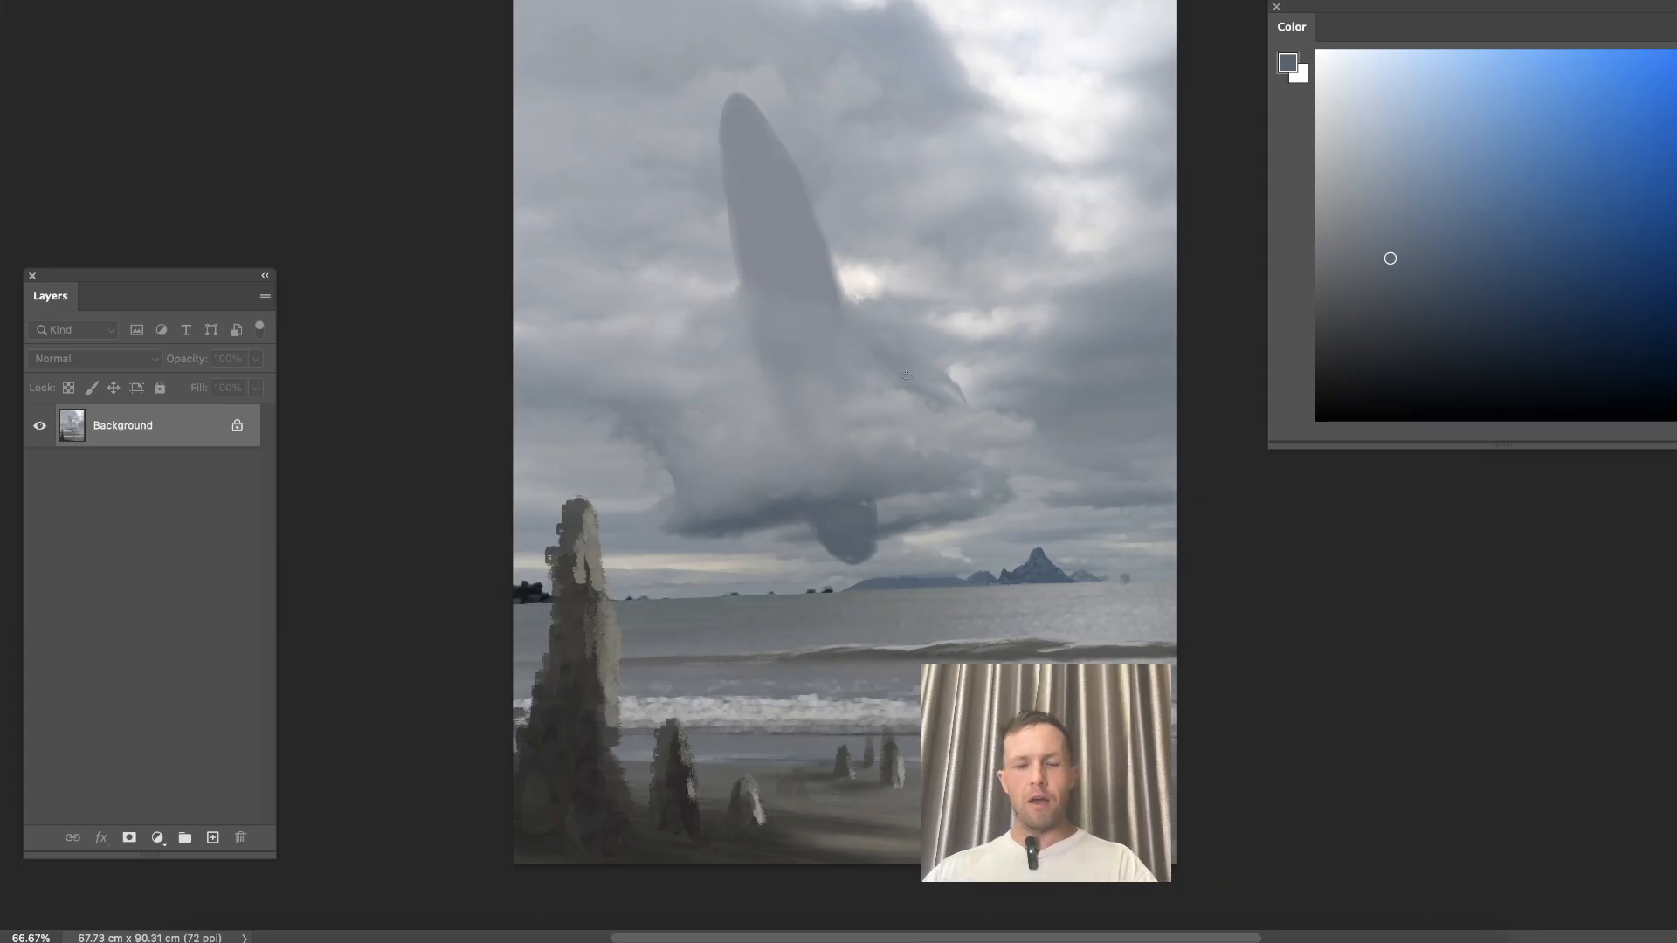
{"action": "key", "text": "super+shift+h"}
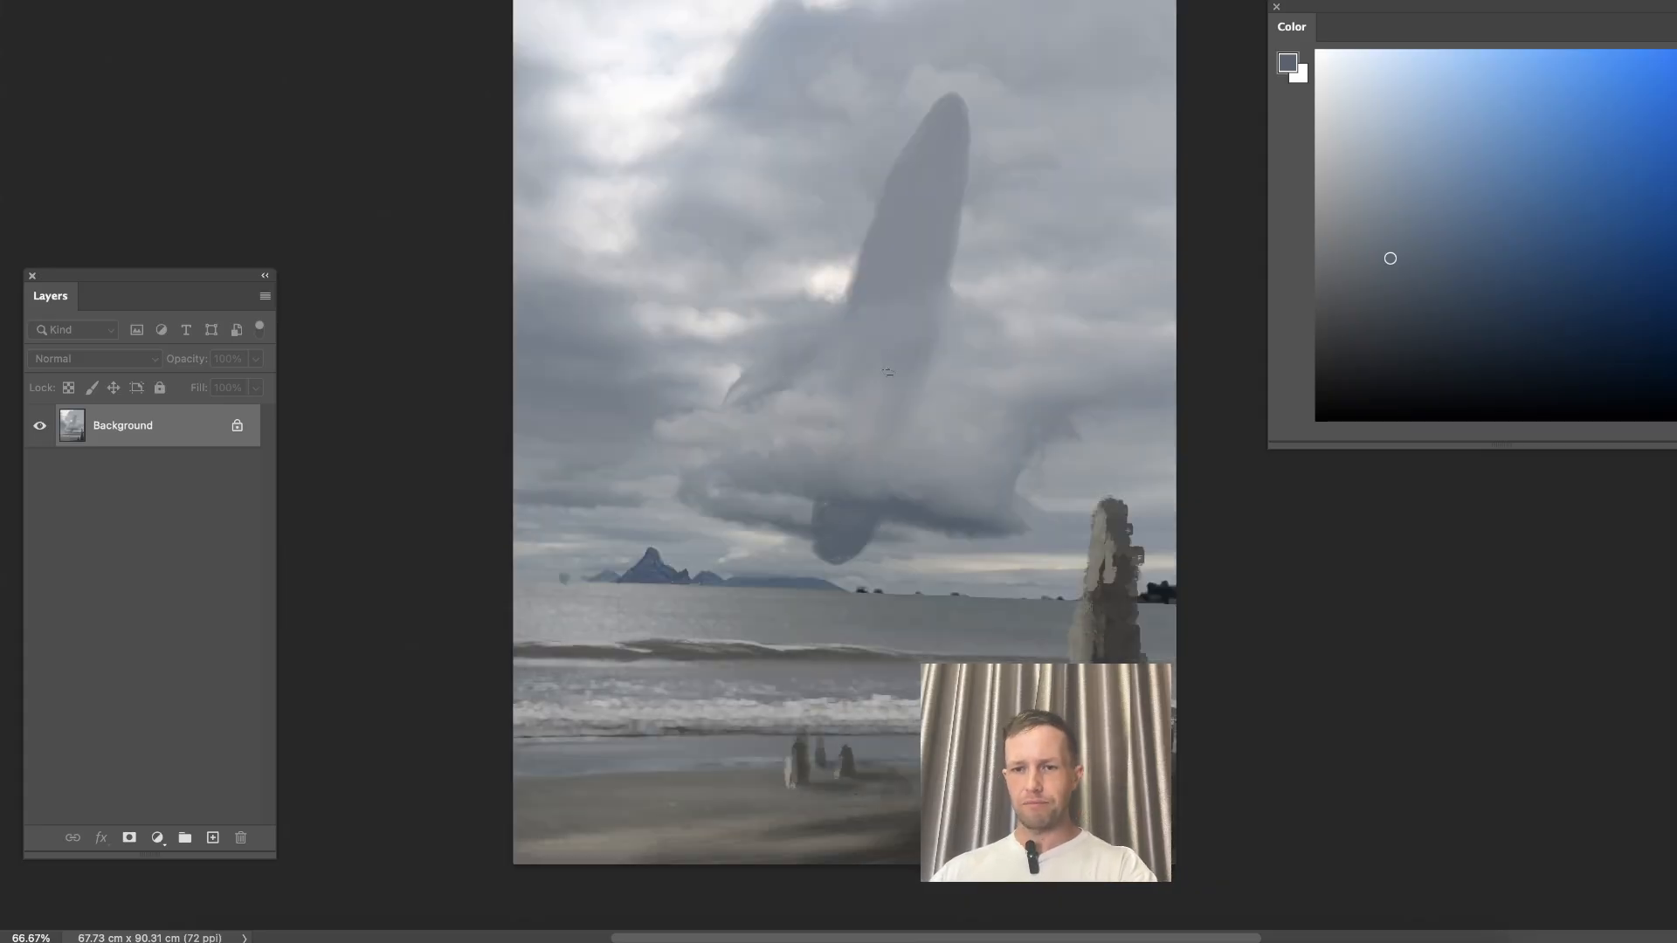
{"action": "left_click", "coordinate": [844, 522], "text": "alt"}
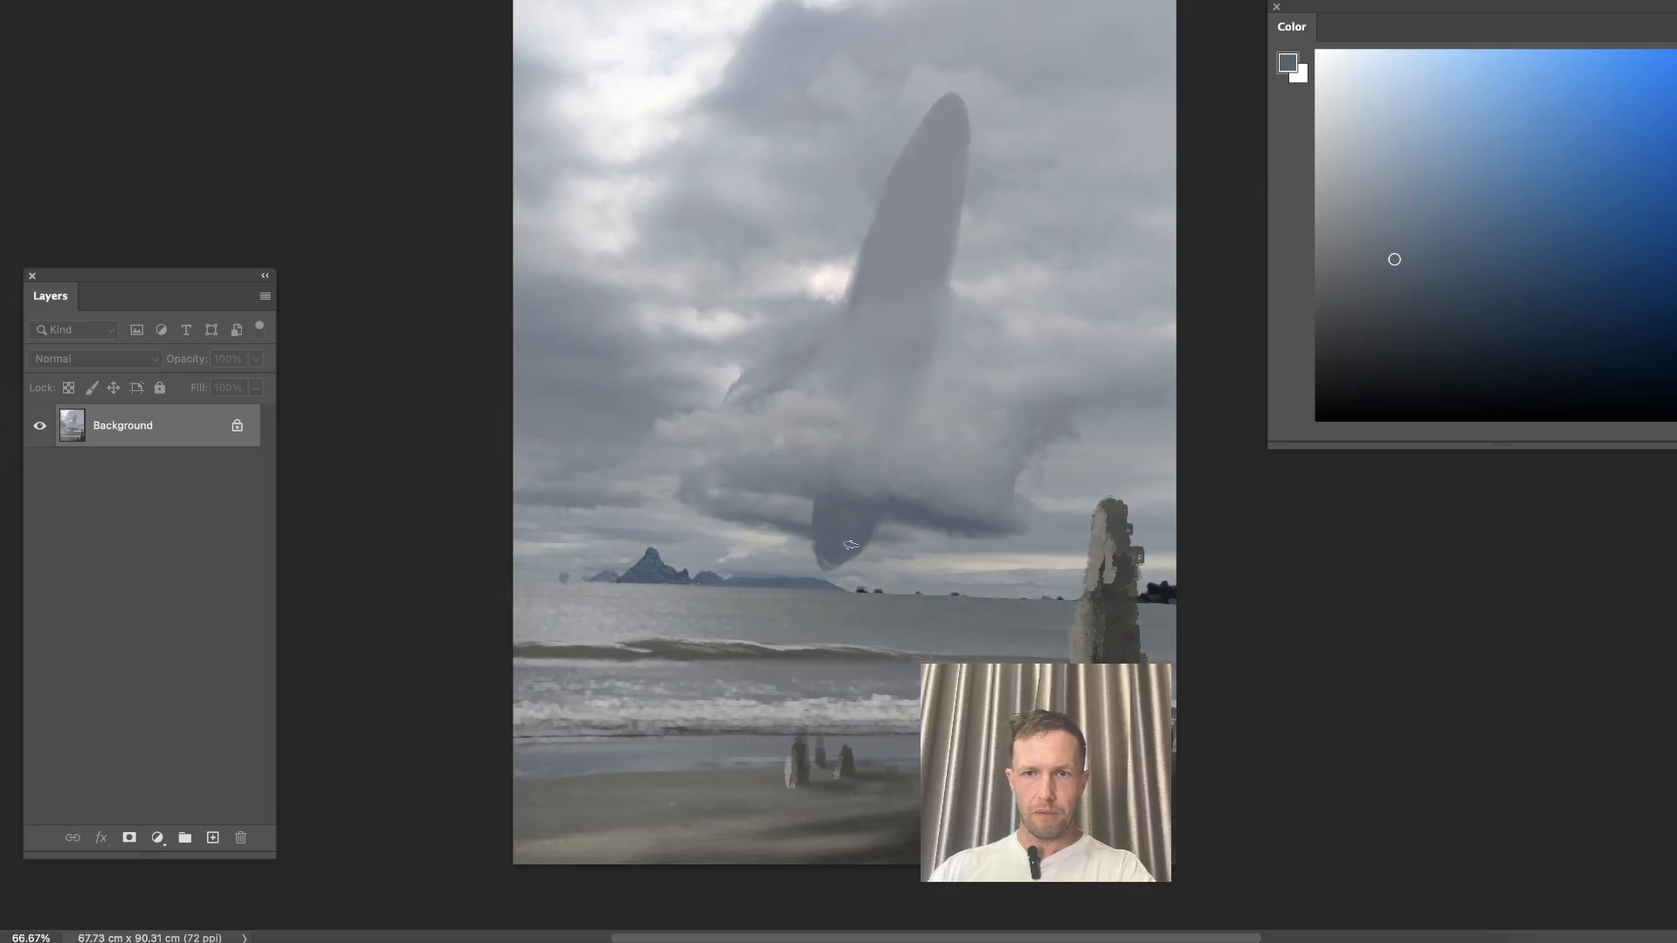
{"action": "mouse_move", "coordinate": [875, 509]}
{"action": "left_mouse_down"}
{"action": "mouse_move", "coordinate": [889, 486]}
{"action": "mouse_move", "coordinate": [865, 510]}
{"action": "left_mouse_up"}
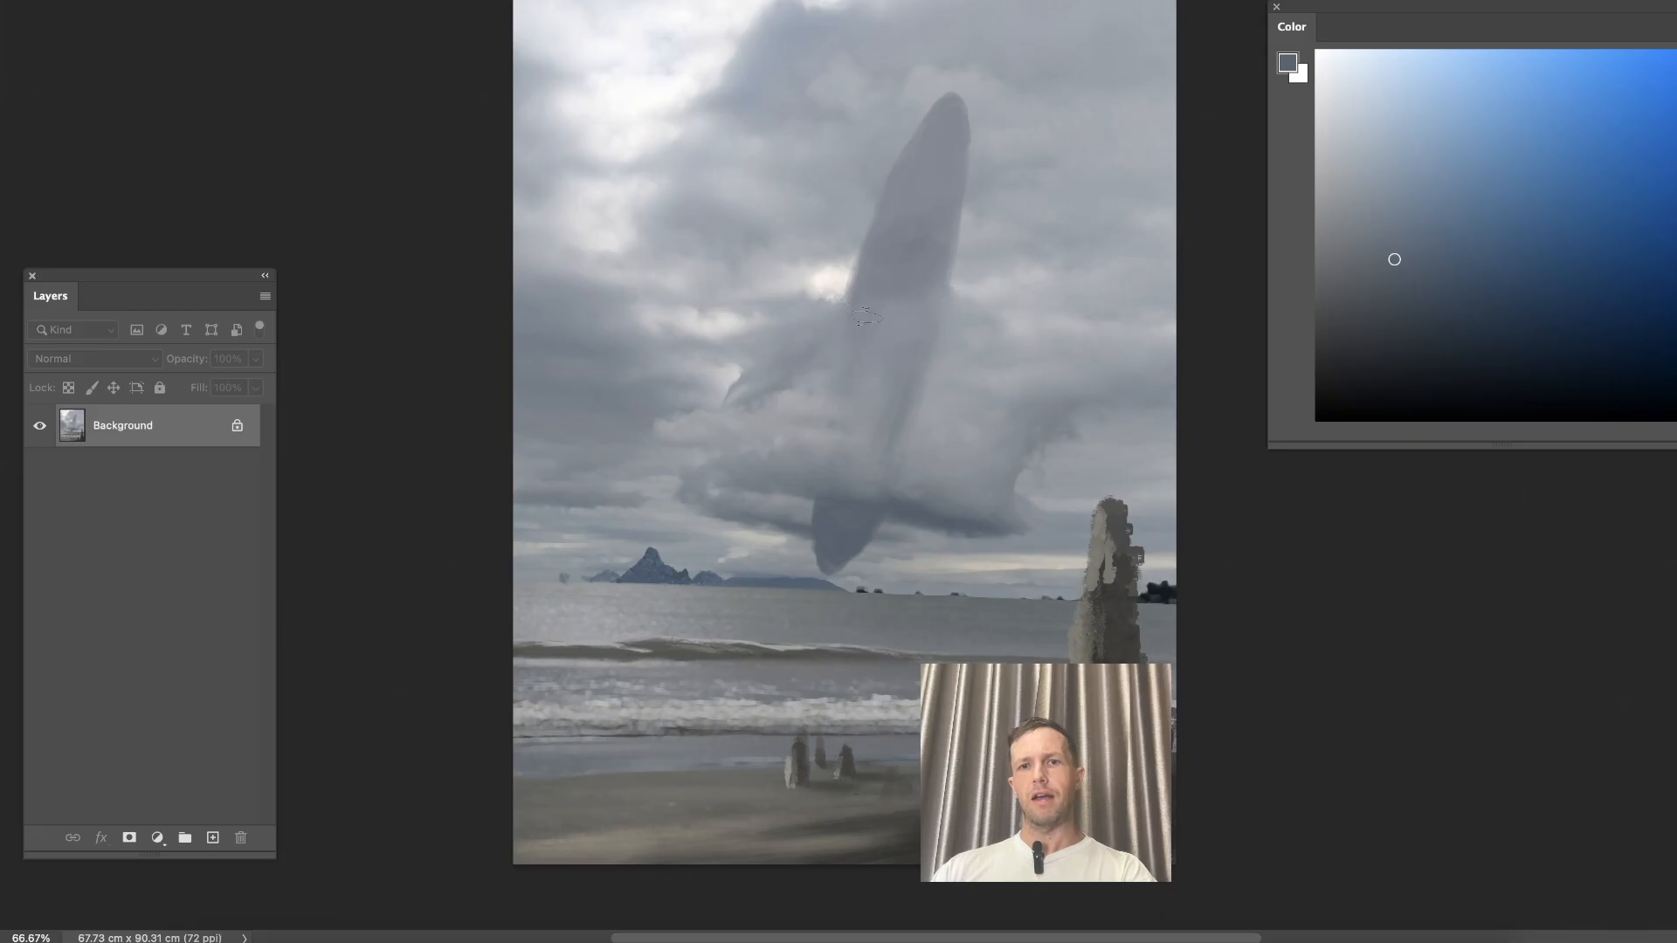
Refine the tall shape's upper body and lower tip with grey and blue-grey tones sampled from each area.
{"action": "left_click", "coordinate": [943, 183], "text": "alt"}
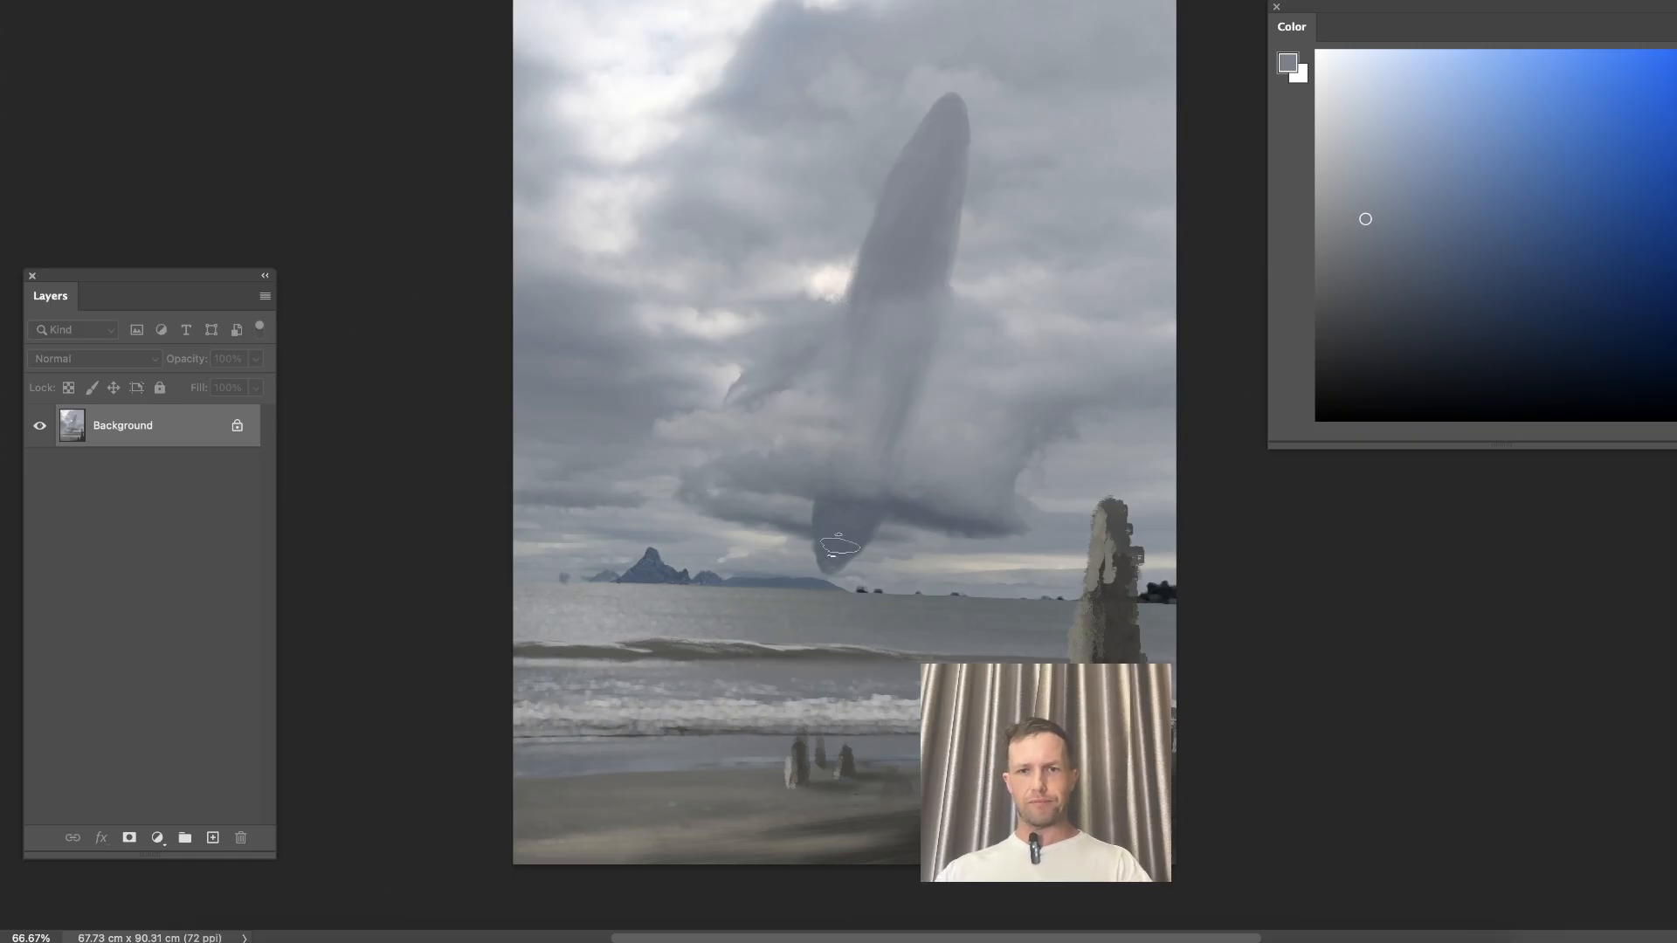
{"action": "left_click", "coordinate": [839, 549], "text": "alt"}
{"action": "left_click", "coordinate": [834, 505], "text": "alt"}
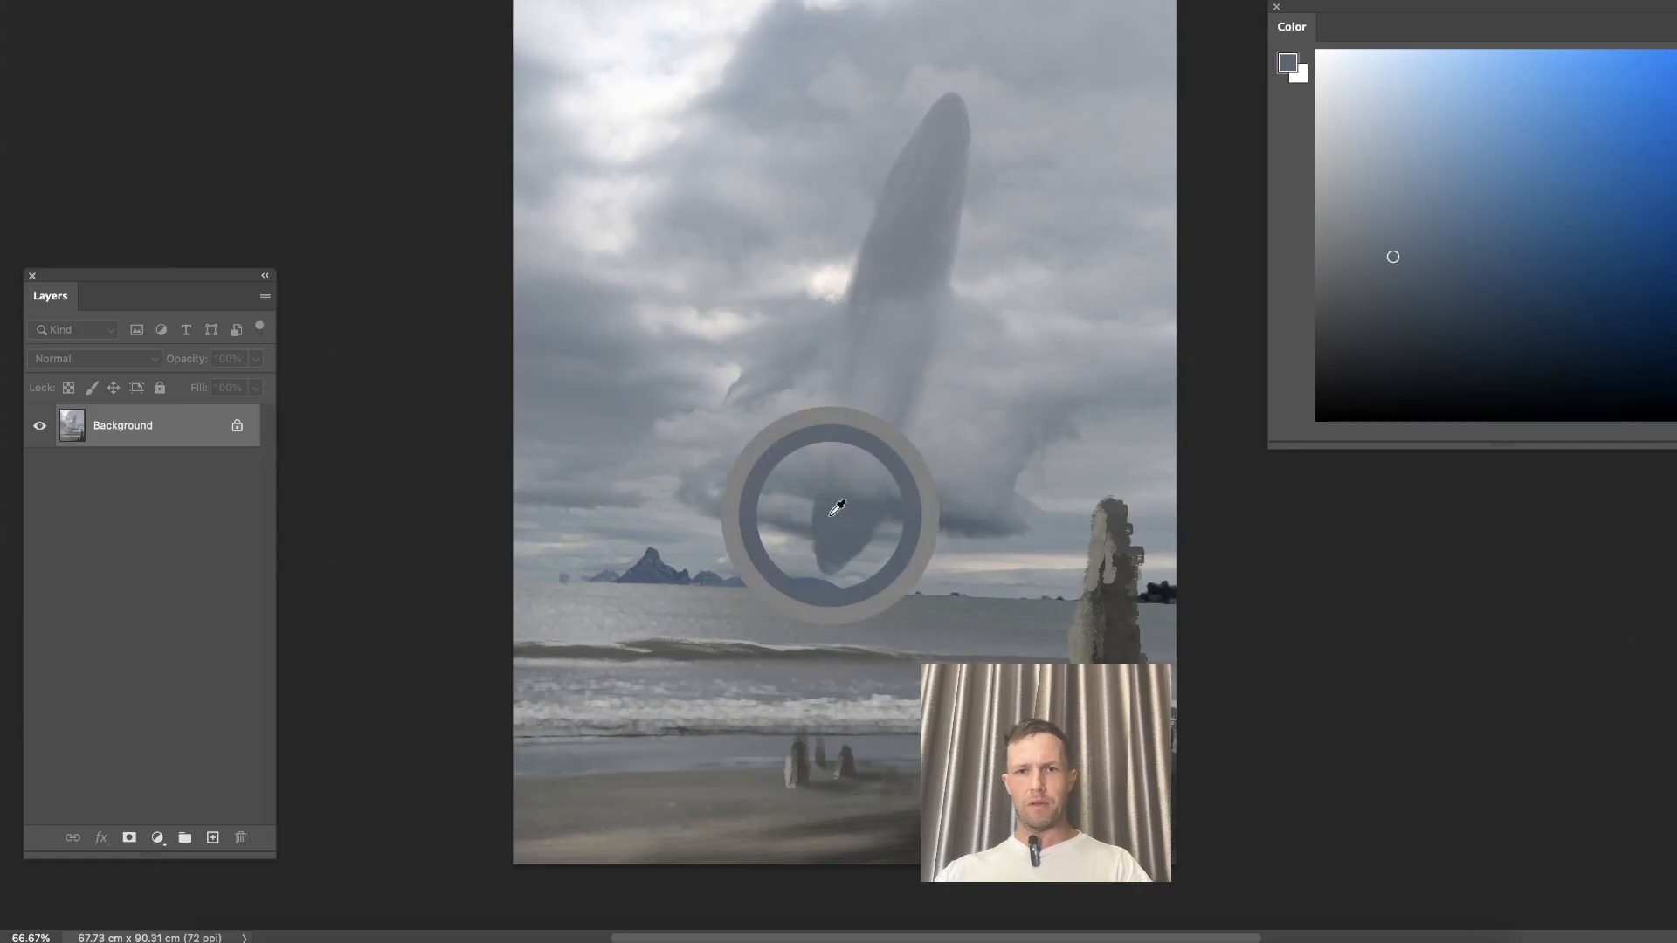
{"action": "left_click", "coordinate": [936, 251], "text": "alt"}
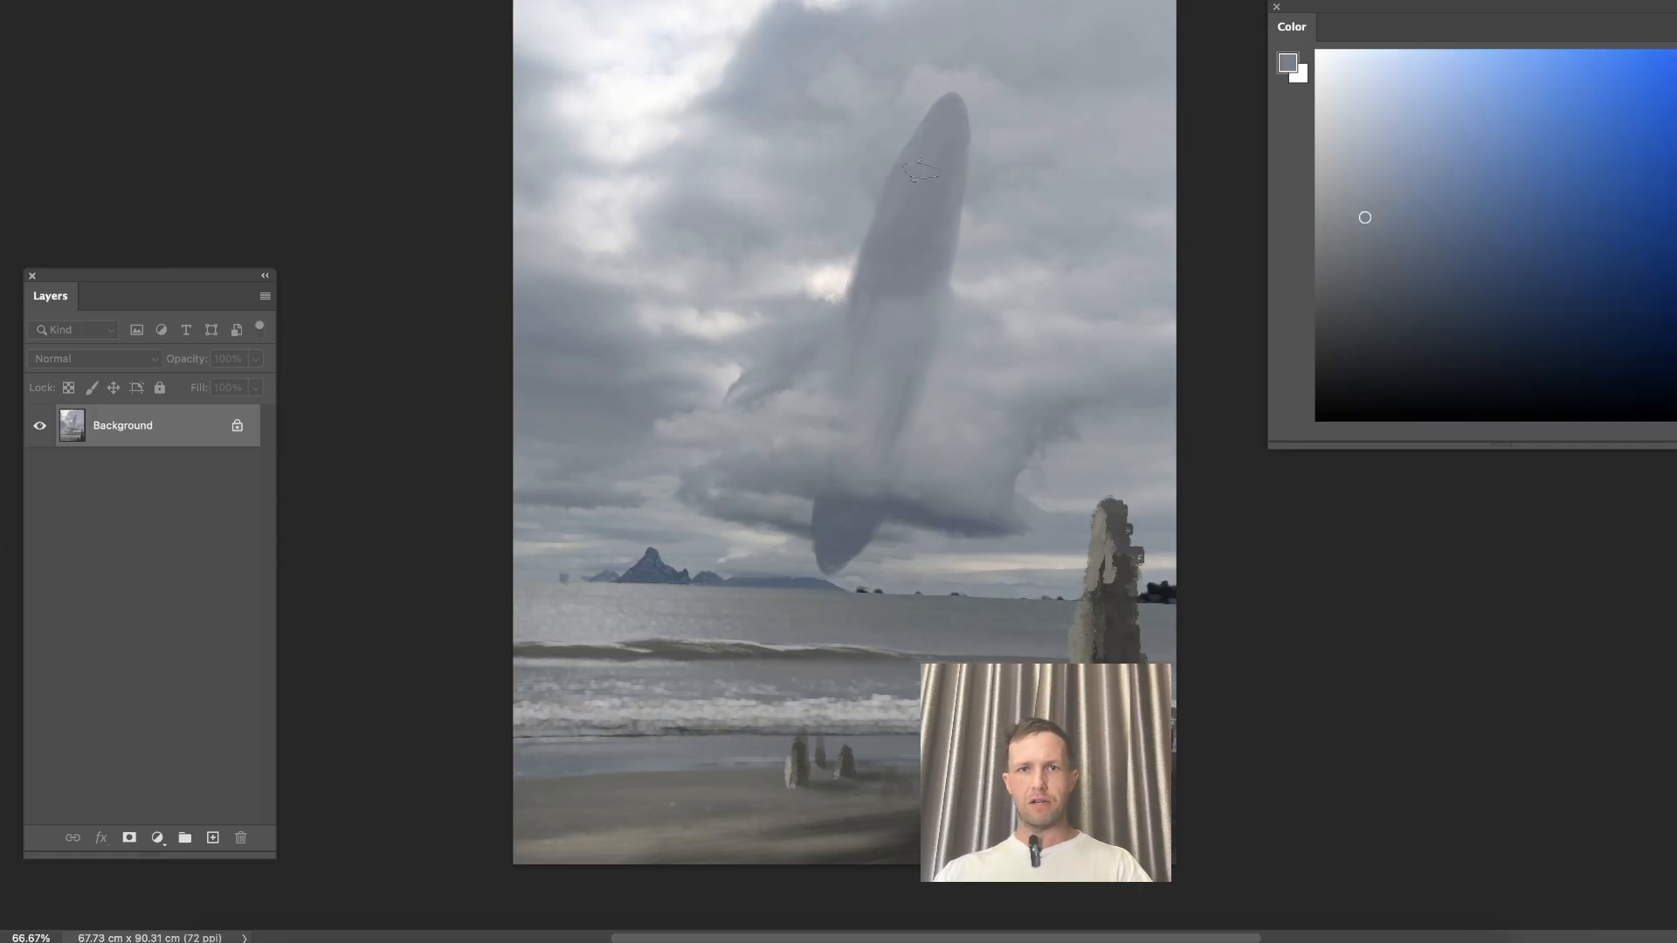
Paint a thin light rim along the tall shape's upper left edge with light grey derived from a bright cloud sample.
{"action": "left_click", "coordinate": [721, 12], "text": "alt"}
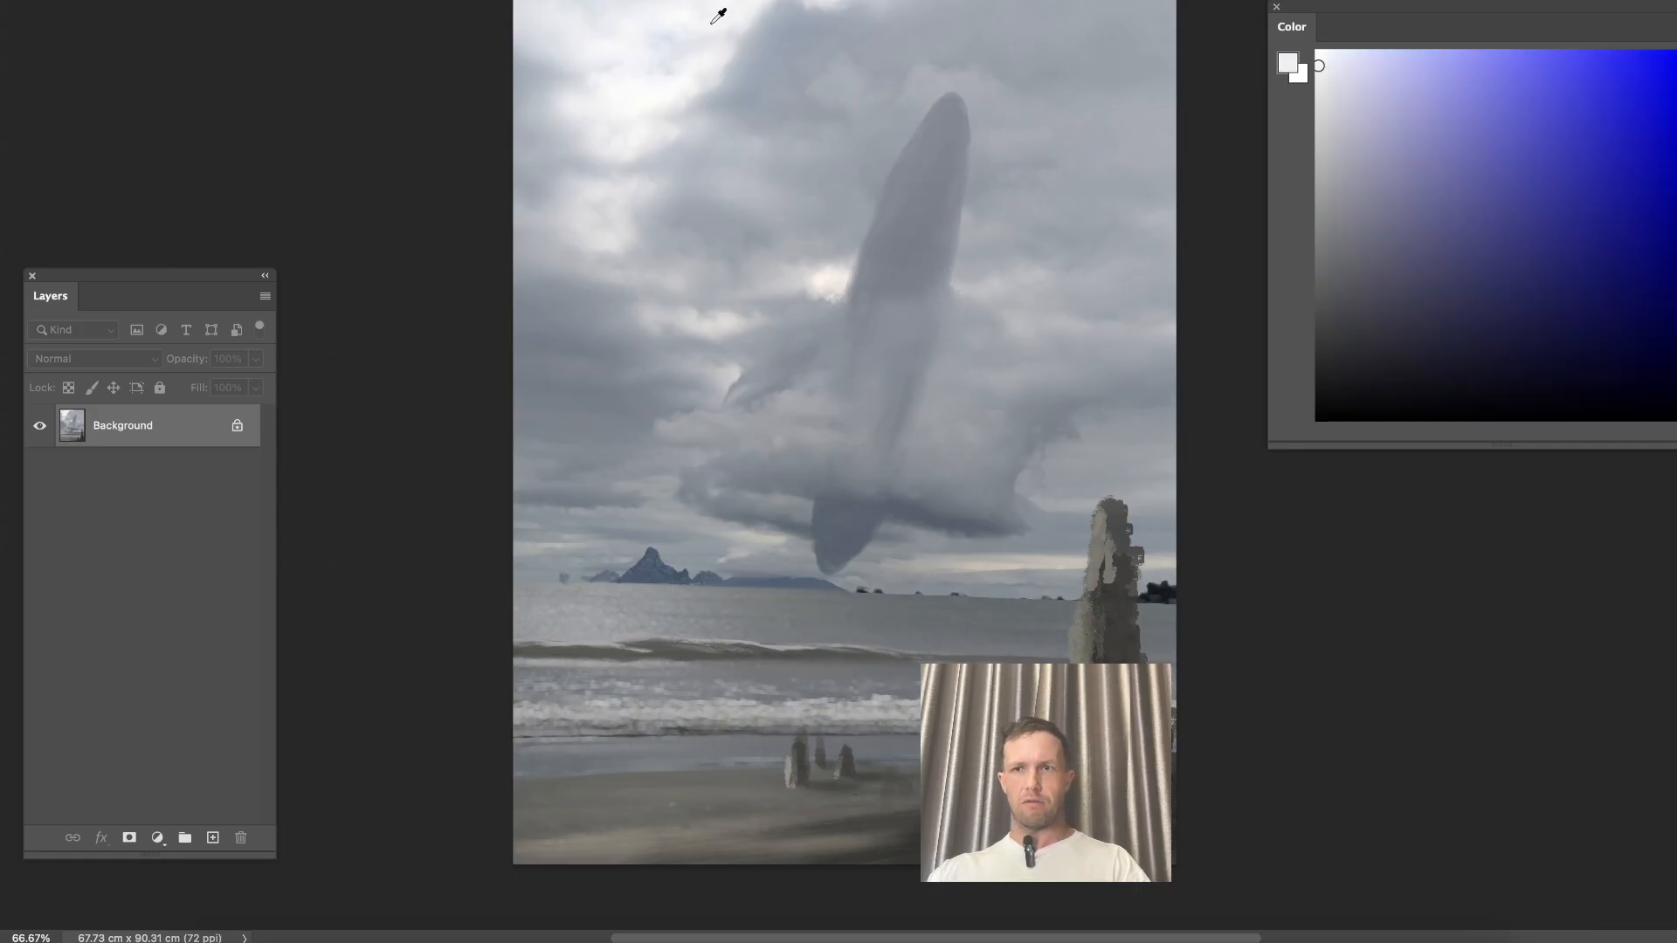
{"action": "left_click_drag", "start_coordinate": [1321, 131], "coordinate": [1327, 110]}
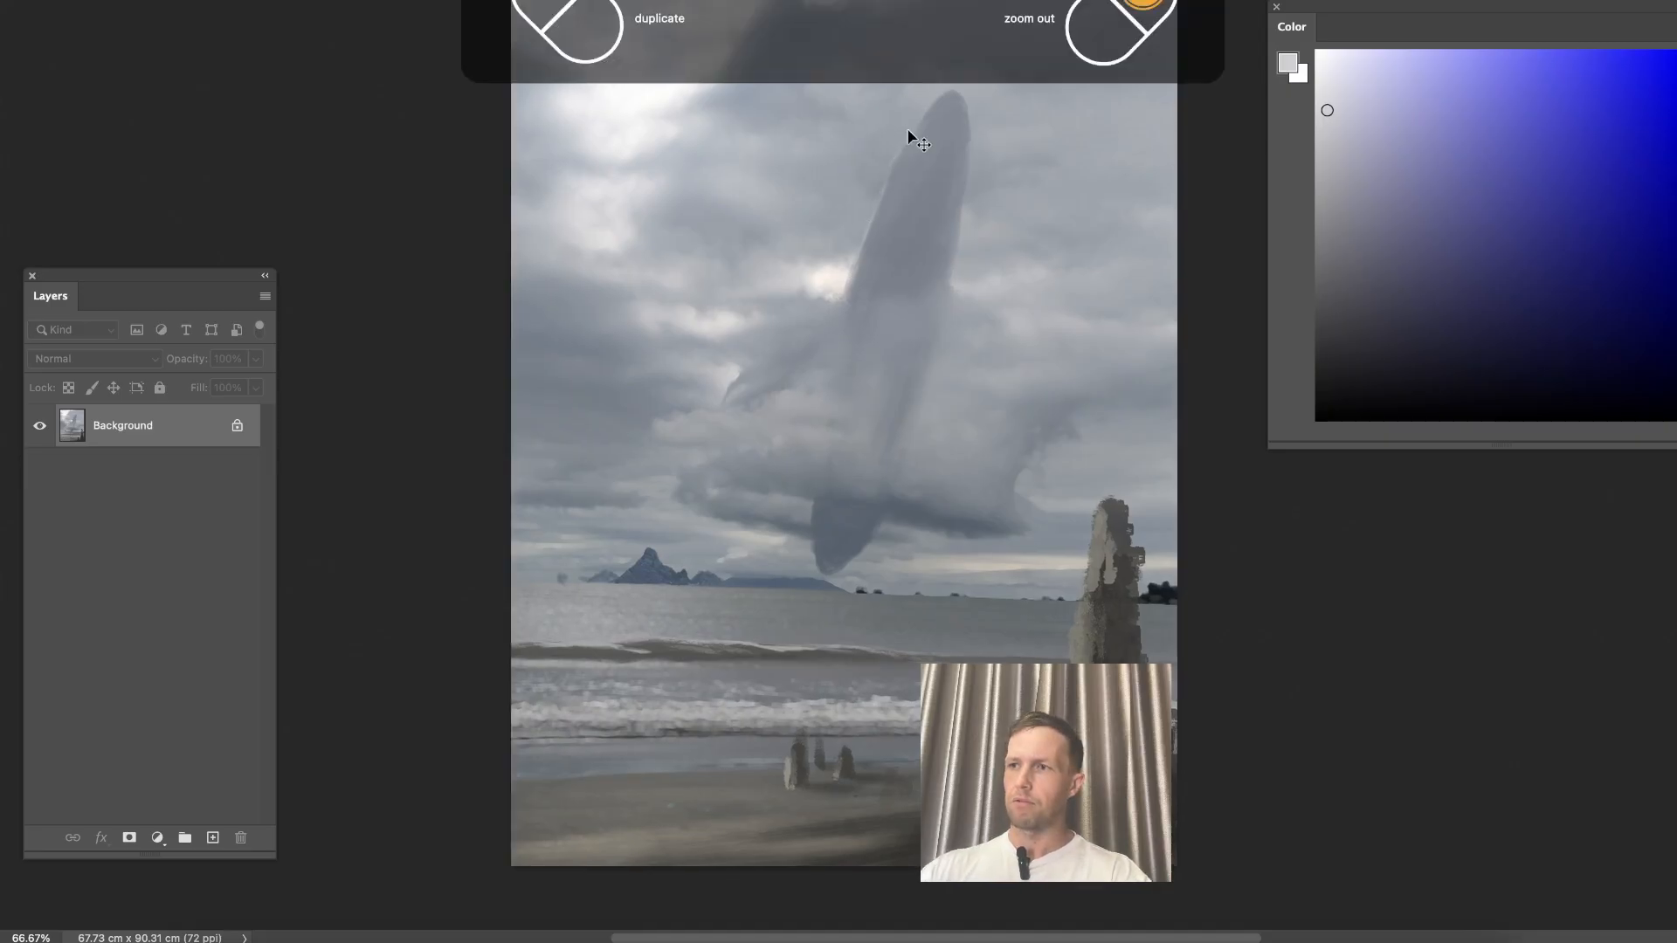
{"action": "scroll", "coordinate": [906, 132], "scroll_direction": "up", "scroll_amount": 1}
{"action": "left_click_drag", "start_coordinate": [906, 131], "coordinate": [804, 629]}
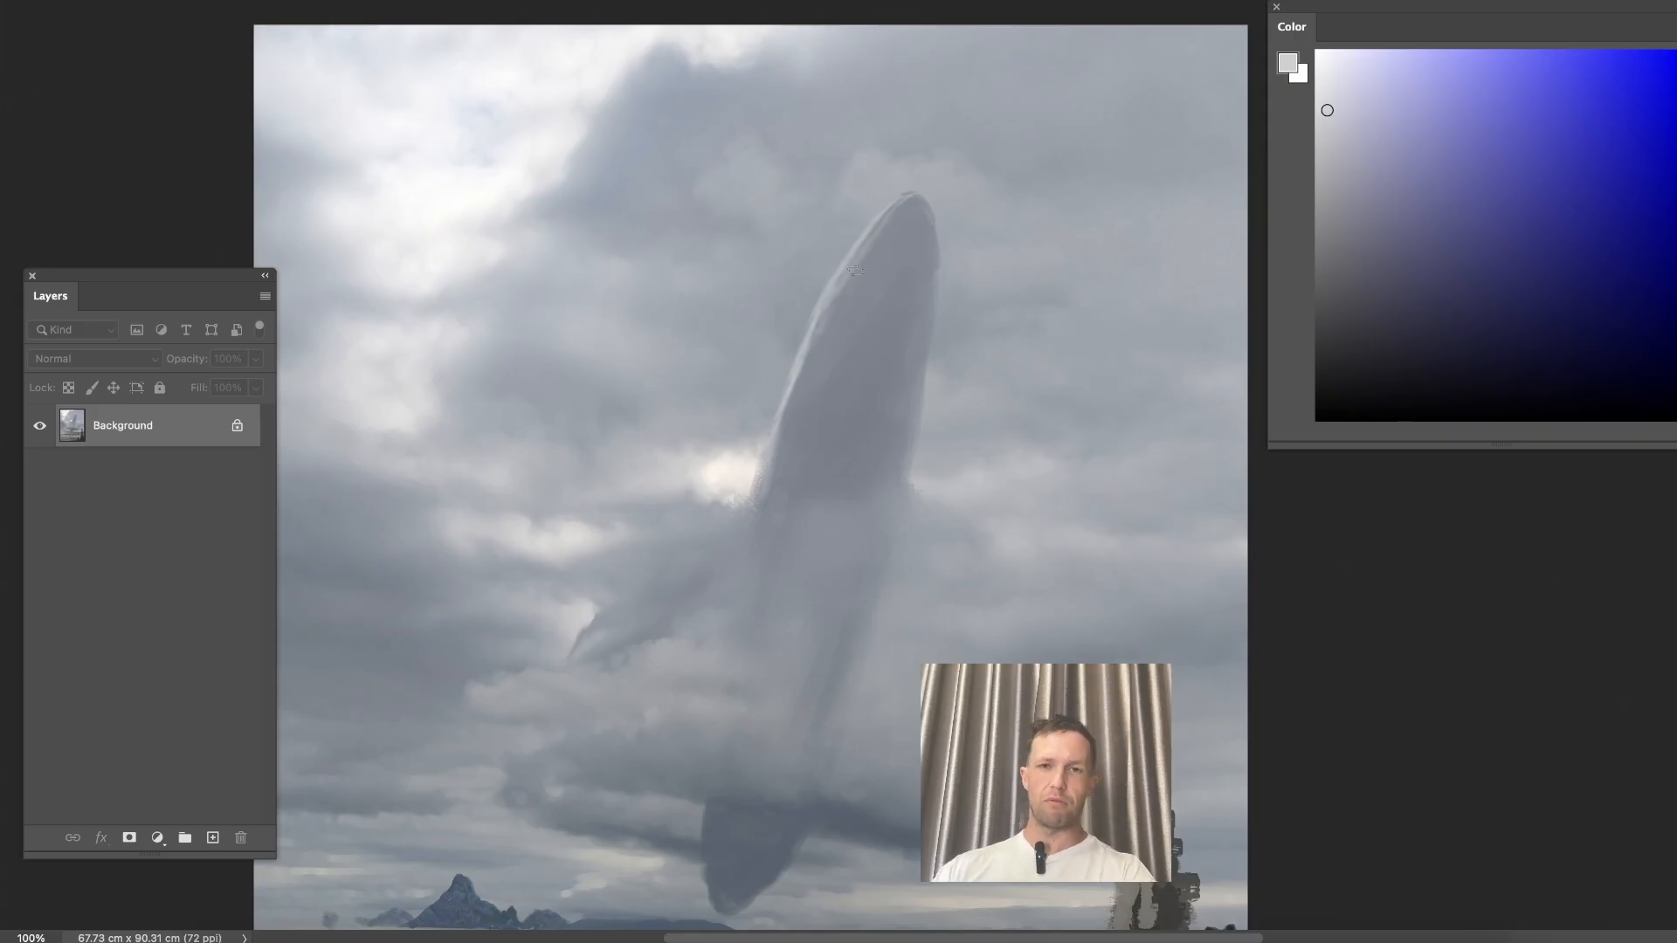
Blend the light rim into the tall shape's upper body with mid greys sampled beside the highlight.
{"action": "left_click", "coordinate": [841, 287], "text": "alt"}
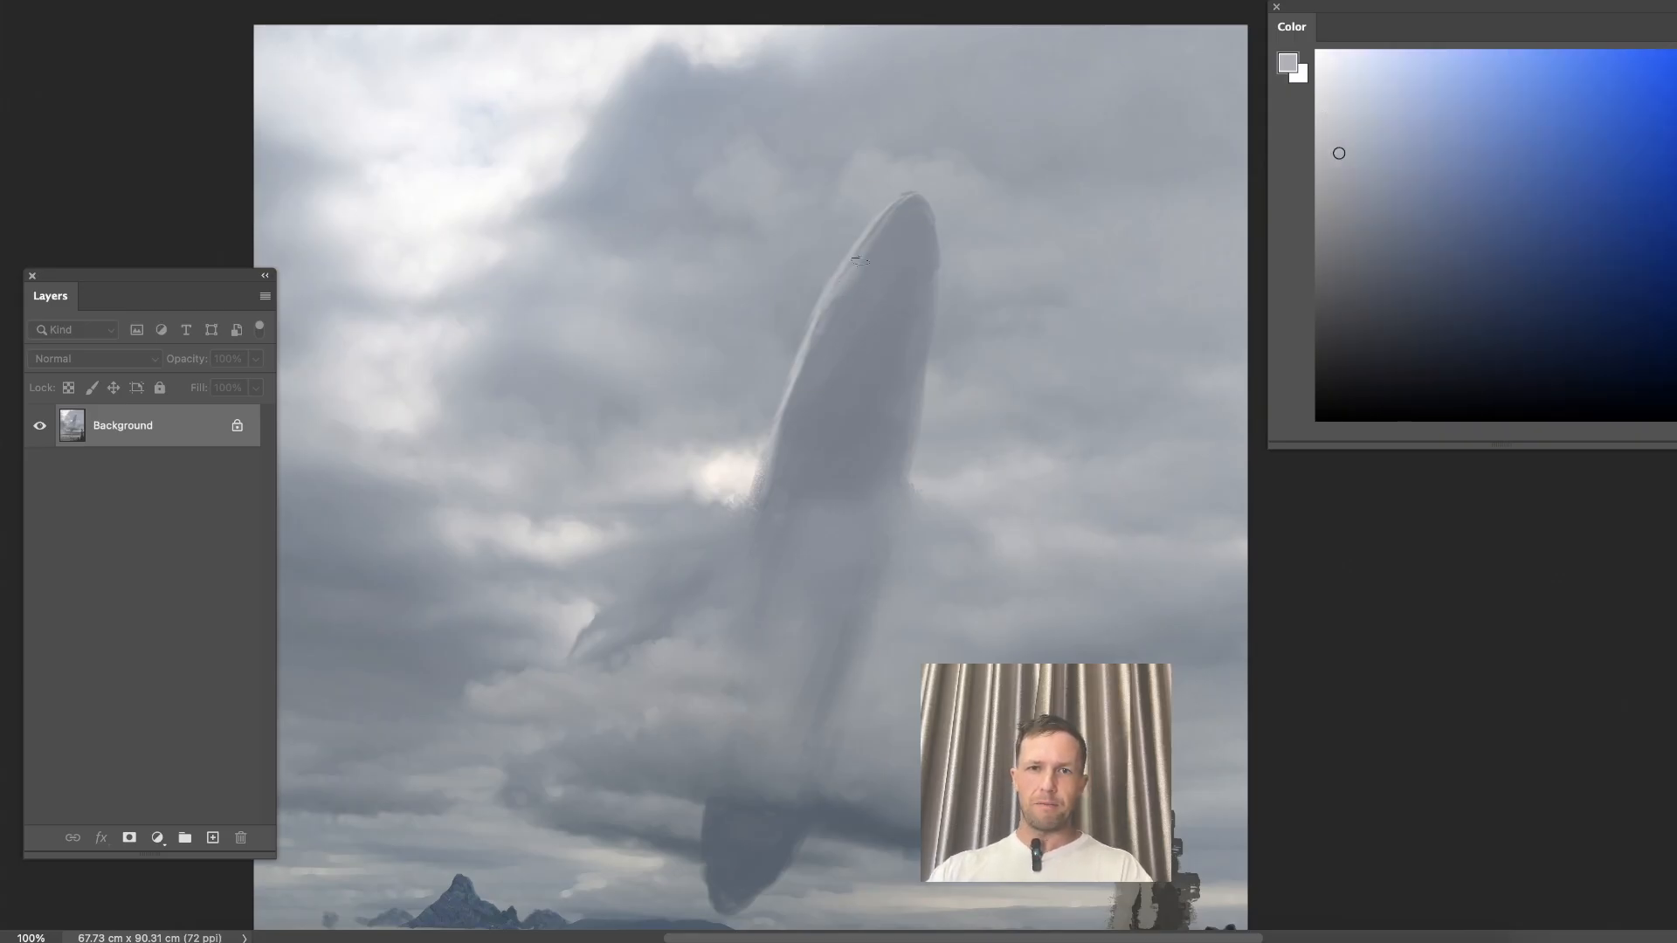
{"action": "left_click", "coordinate": [839, 275], "text": "alt"}
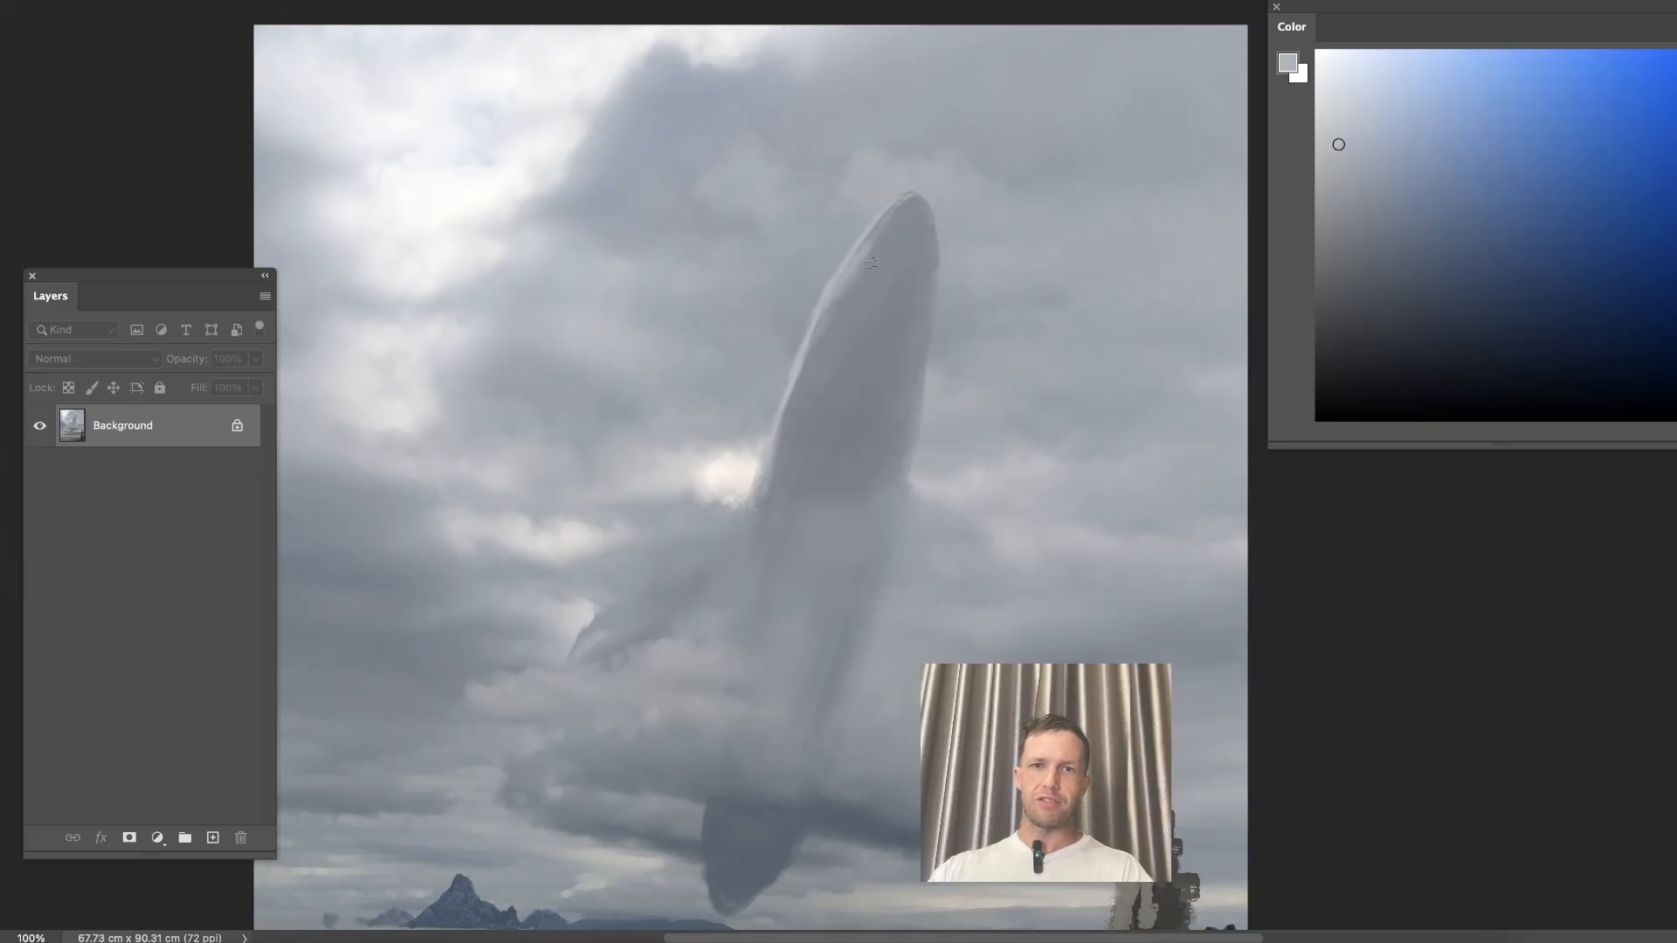
{"action": "left_click", "coordinate": [871, 284], "text": "alt"}
{"action": "left_click", "coordinate": [872, 283], "text": "alt"}
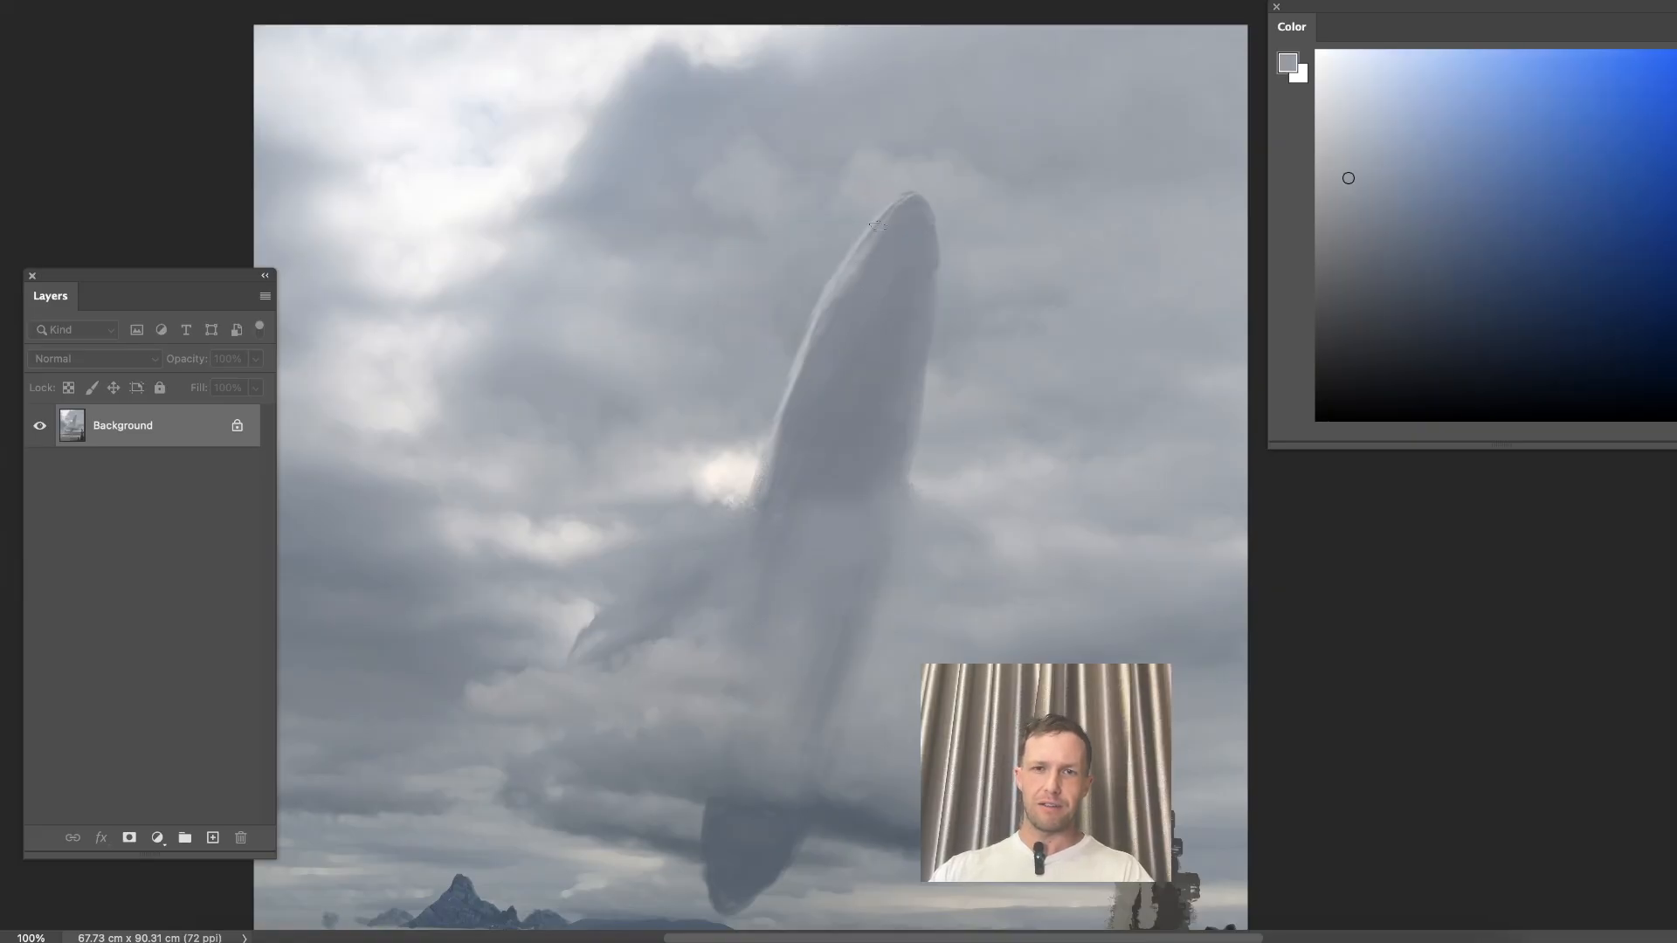
{"action": "left_click", "coordinate": [837, 281], "text": "alt"}
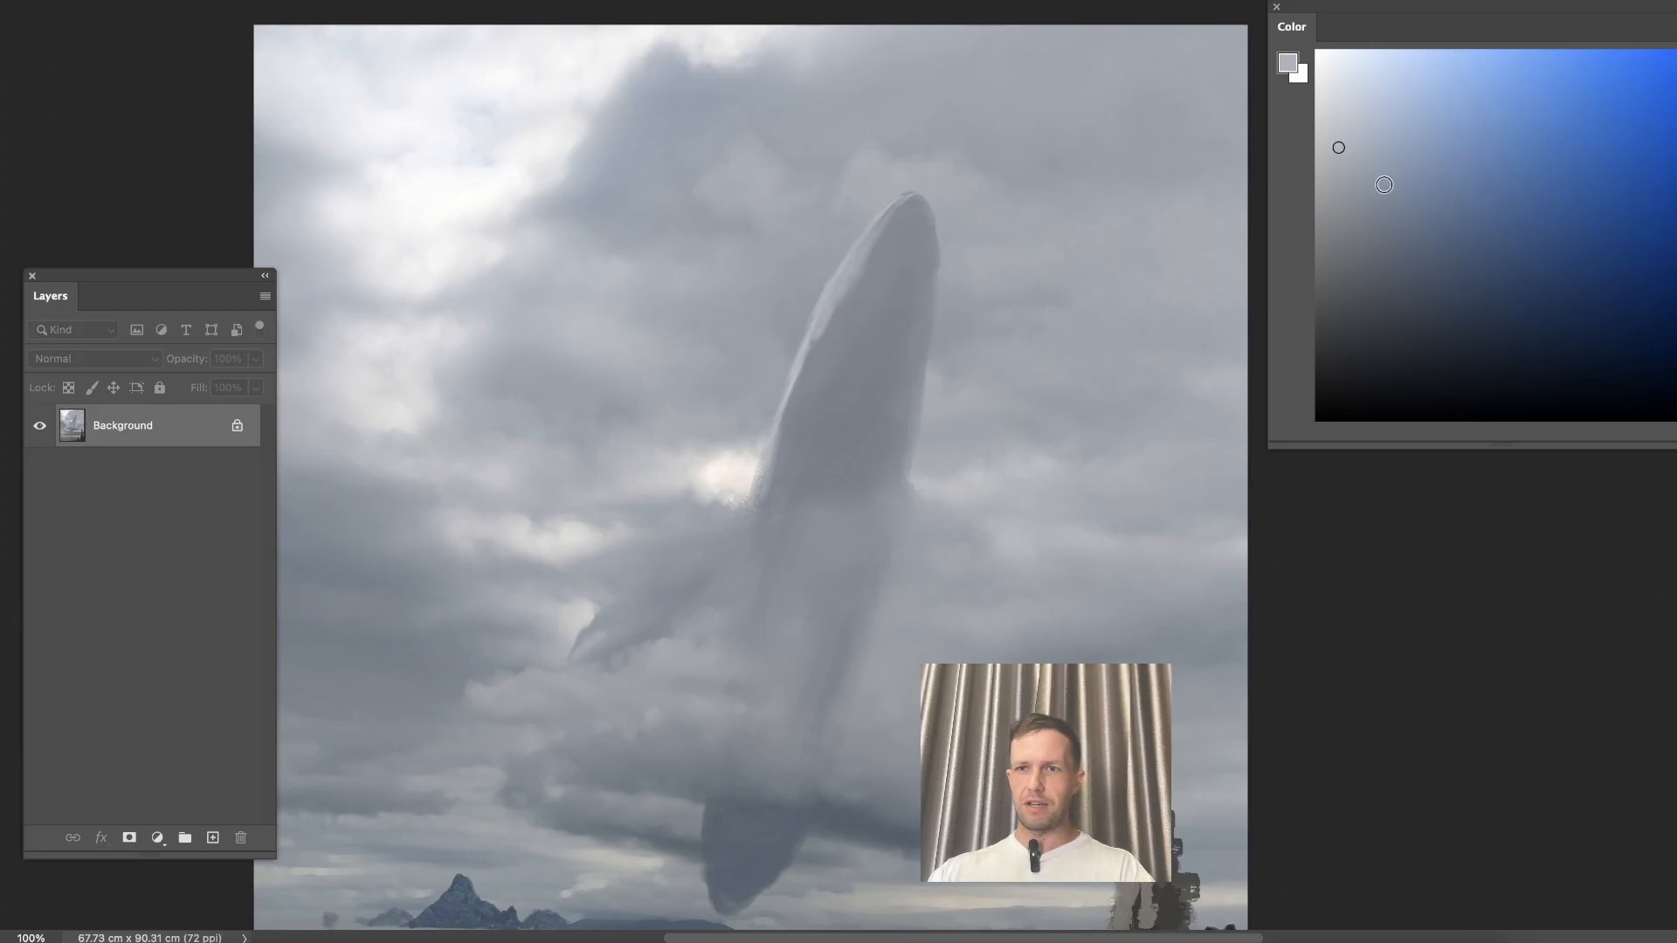
Brighten and widen the highlight down the tall shape's left side with near-white sampled from the bright cloud.
{"action": "left_click", "coordinate": [546, 180], "text": "alt"}
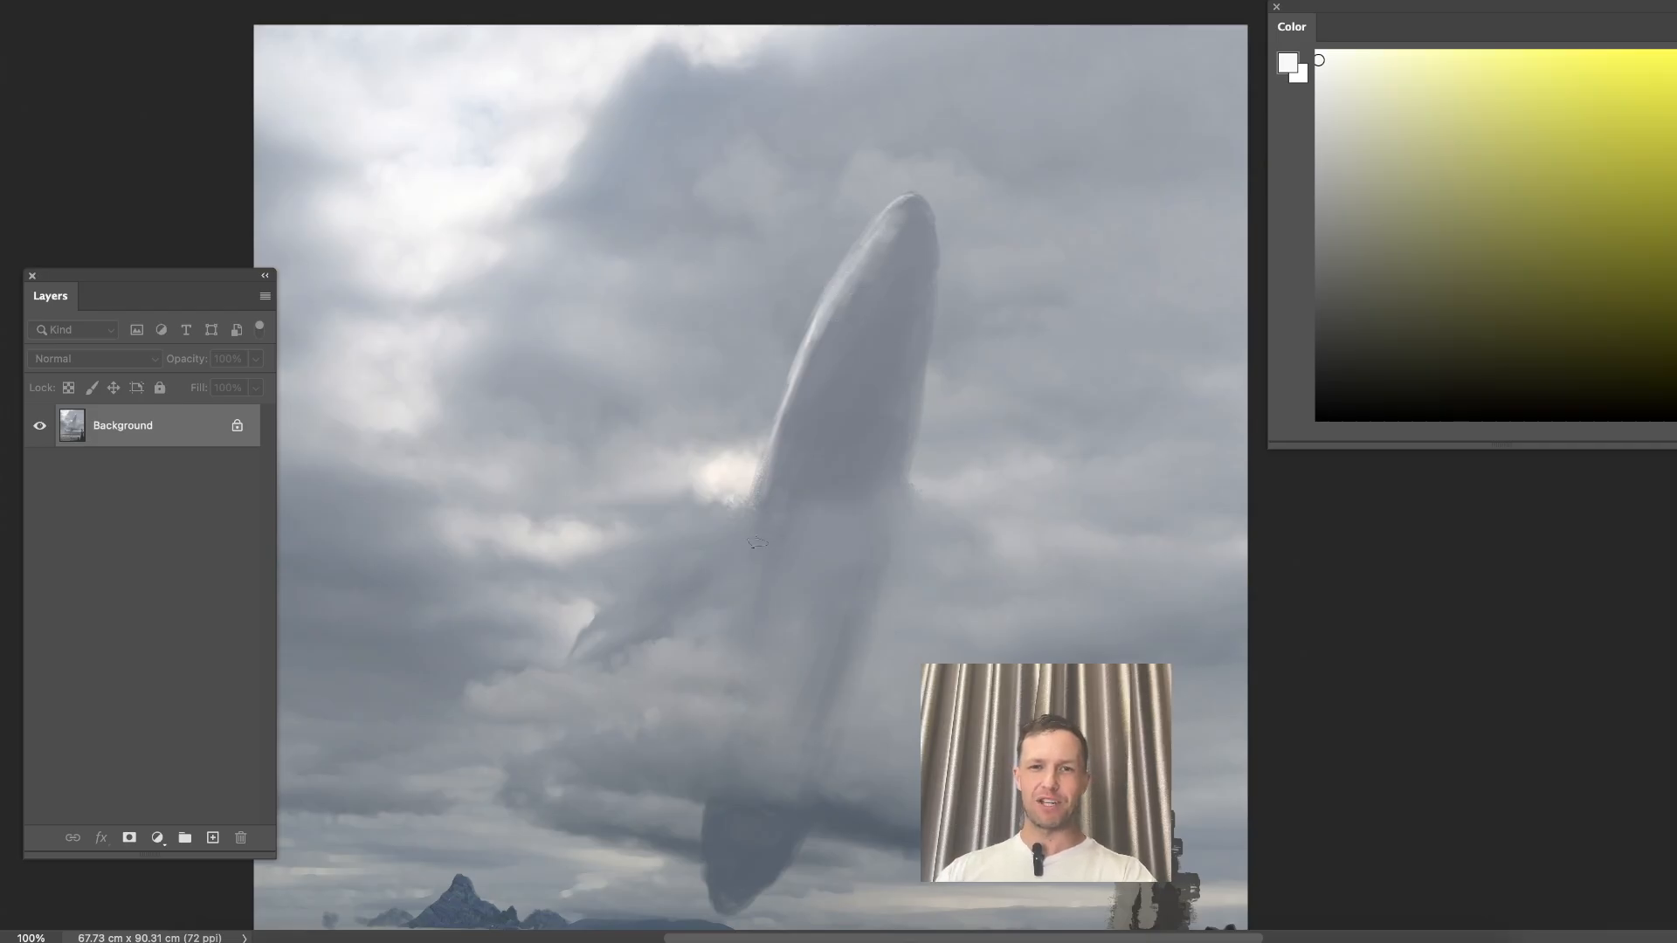
{"action": "left_click_drag", "start_coordinate": [753, 621], "coordinate": [805, 496]}
{"action": "left_click_drag", "start_coordinate": [957, 229], "coordinate": [852, 419]}
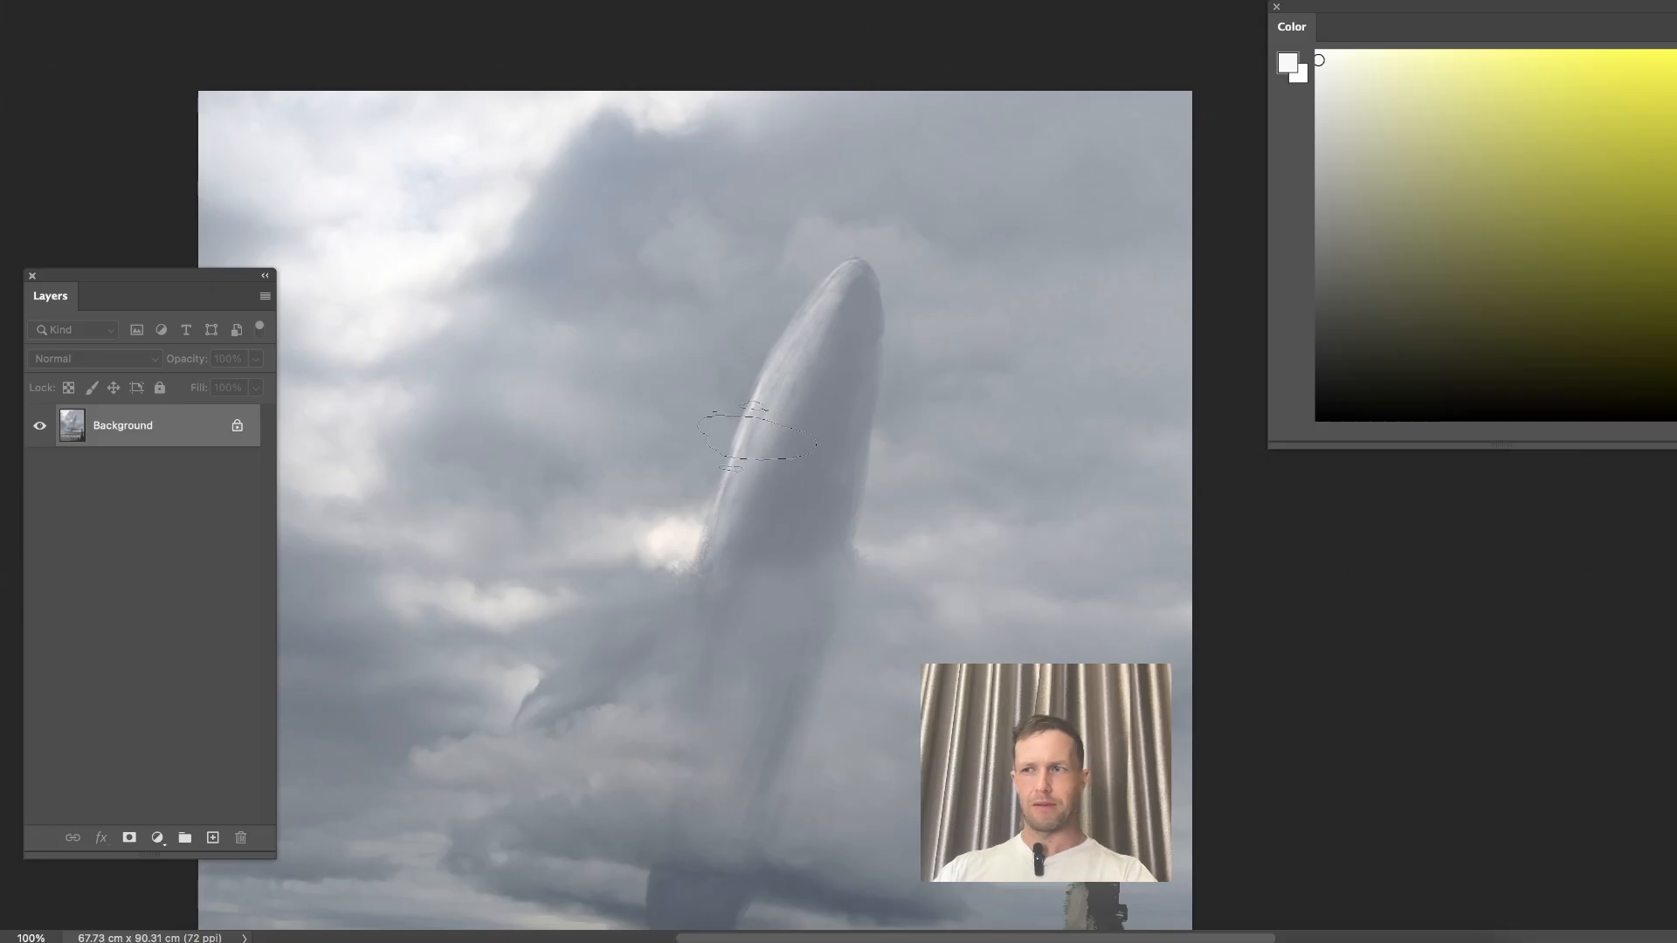
{"action": "key", "text": "ctrl+minus"}
{"action": "key", "text": "ctrl+minus"}
{"action": "key", "text": "ctrl+minus"}
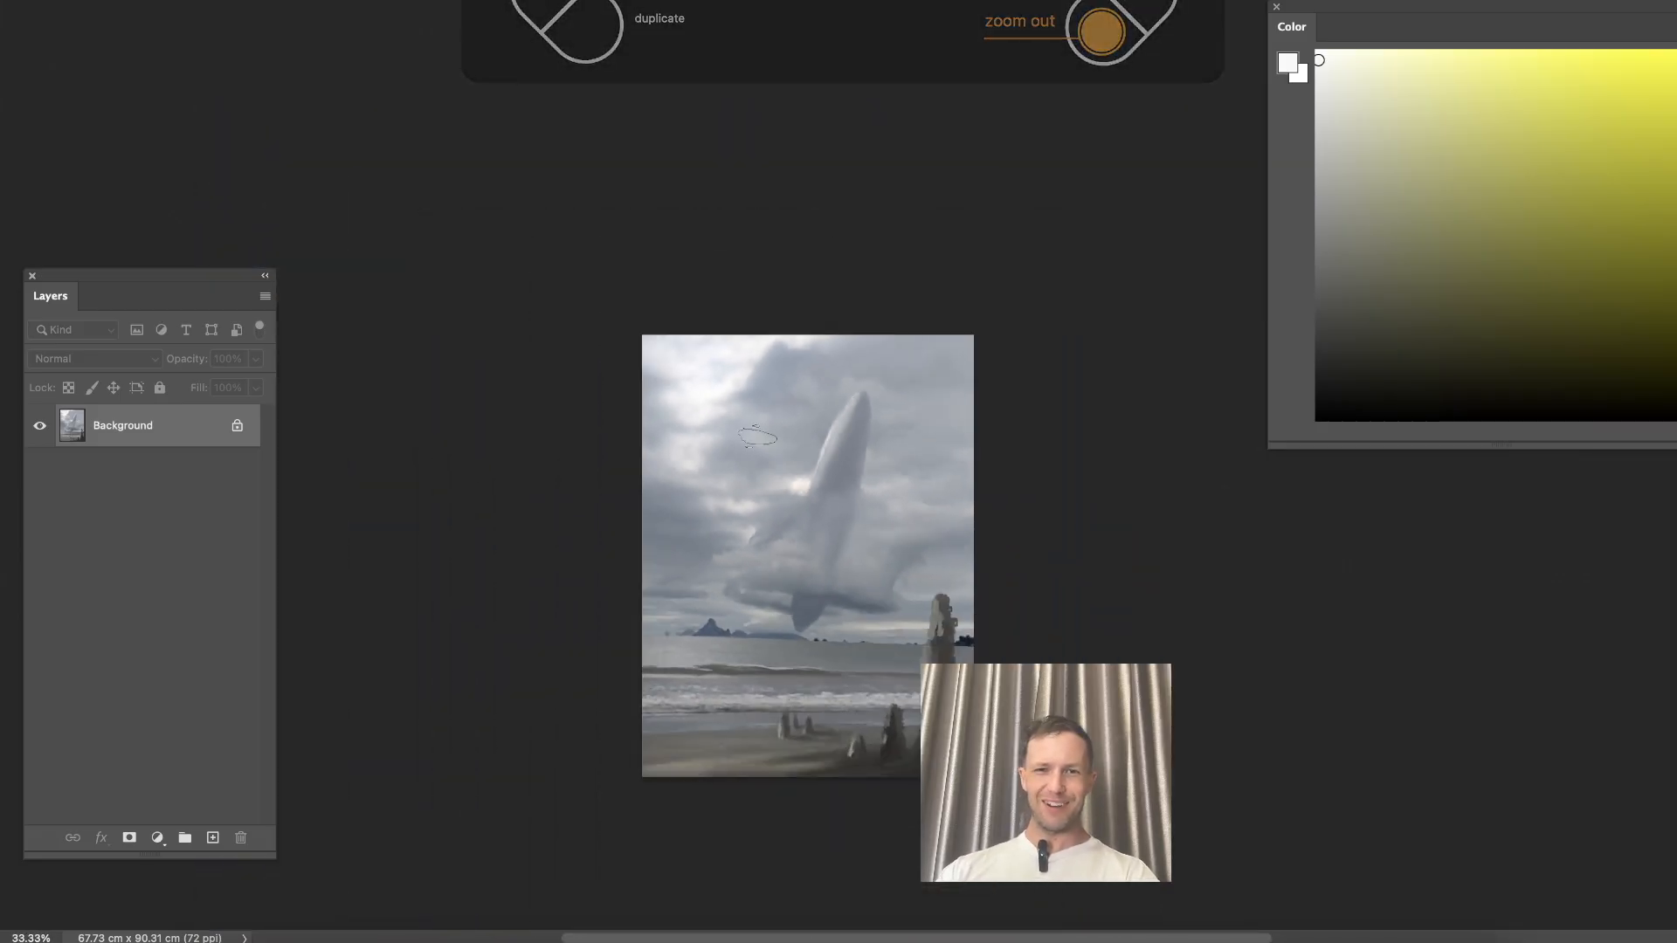
{"action": "key", "text": "ctrl+plus"}
{"action": "key", "text": "ctrl+plus"}
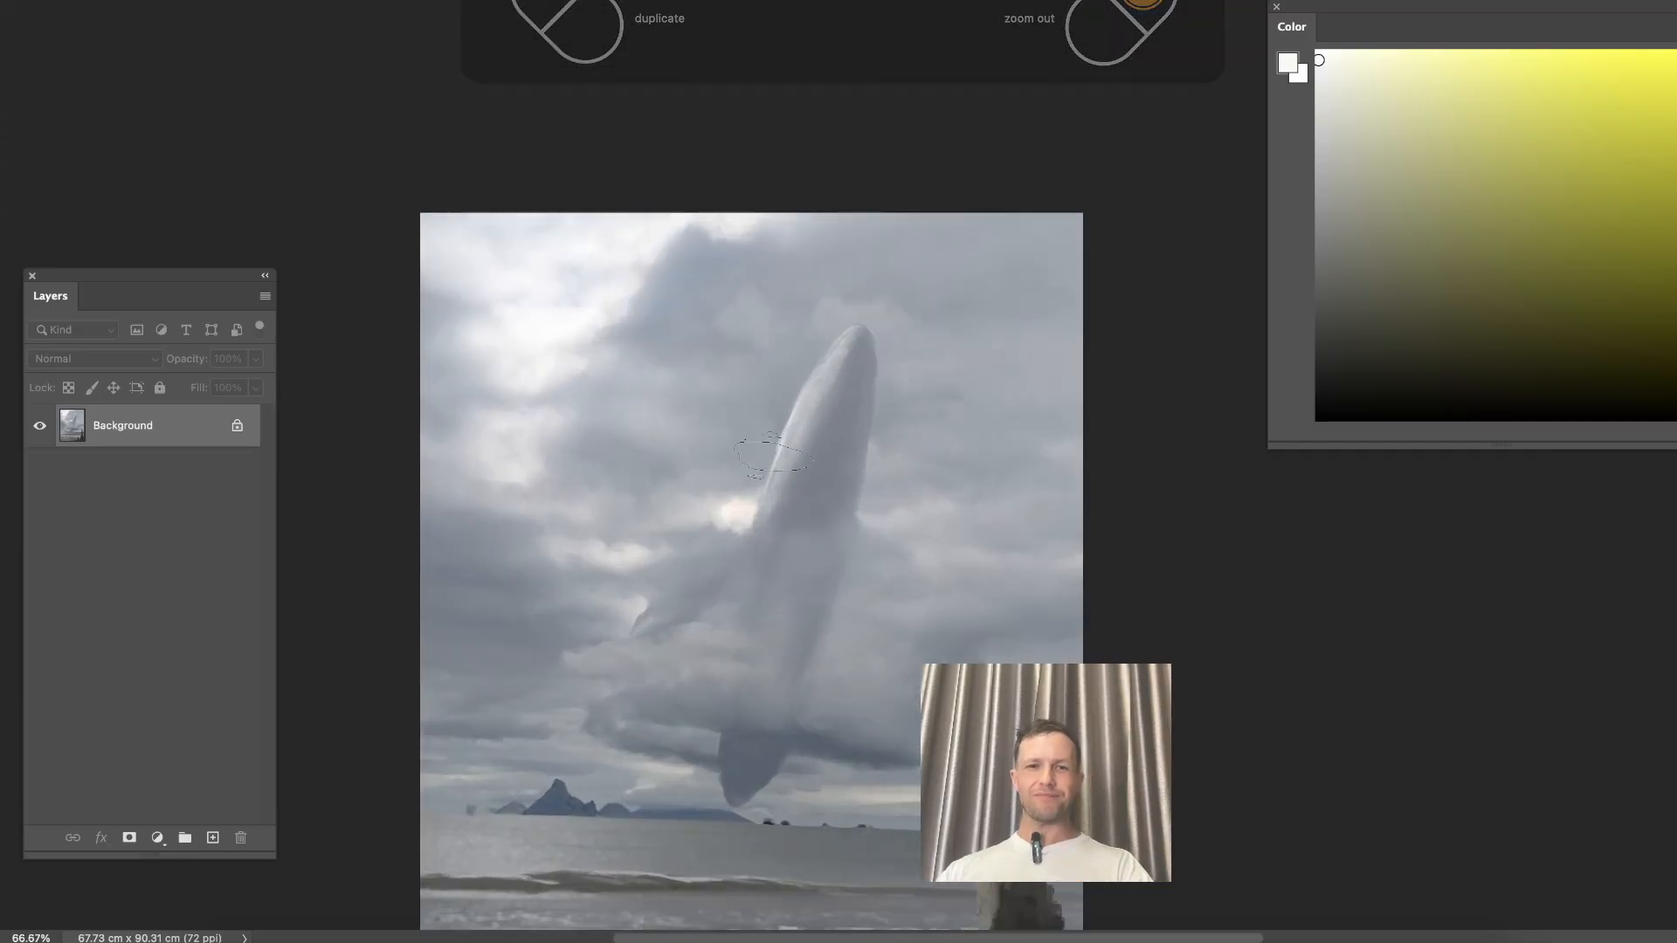
Paint soft light-grey streaks down the left side of the lower tip beneath the cloud.
{"action": "scroll", "coordinate": [768, 393], "scroll_direction": "down", "scroll_amount": 5}
{"action": "key", "text": "ctrl+plus"}
{"action": "scroll", "coordinate": [764, 398], "scroll_direction": "up", "scroll_amount": 3}
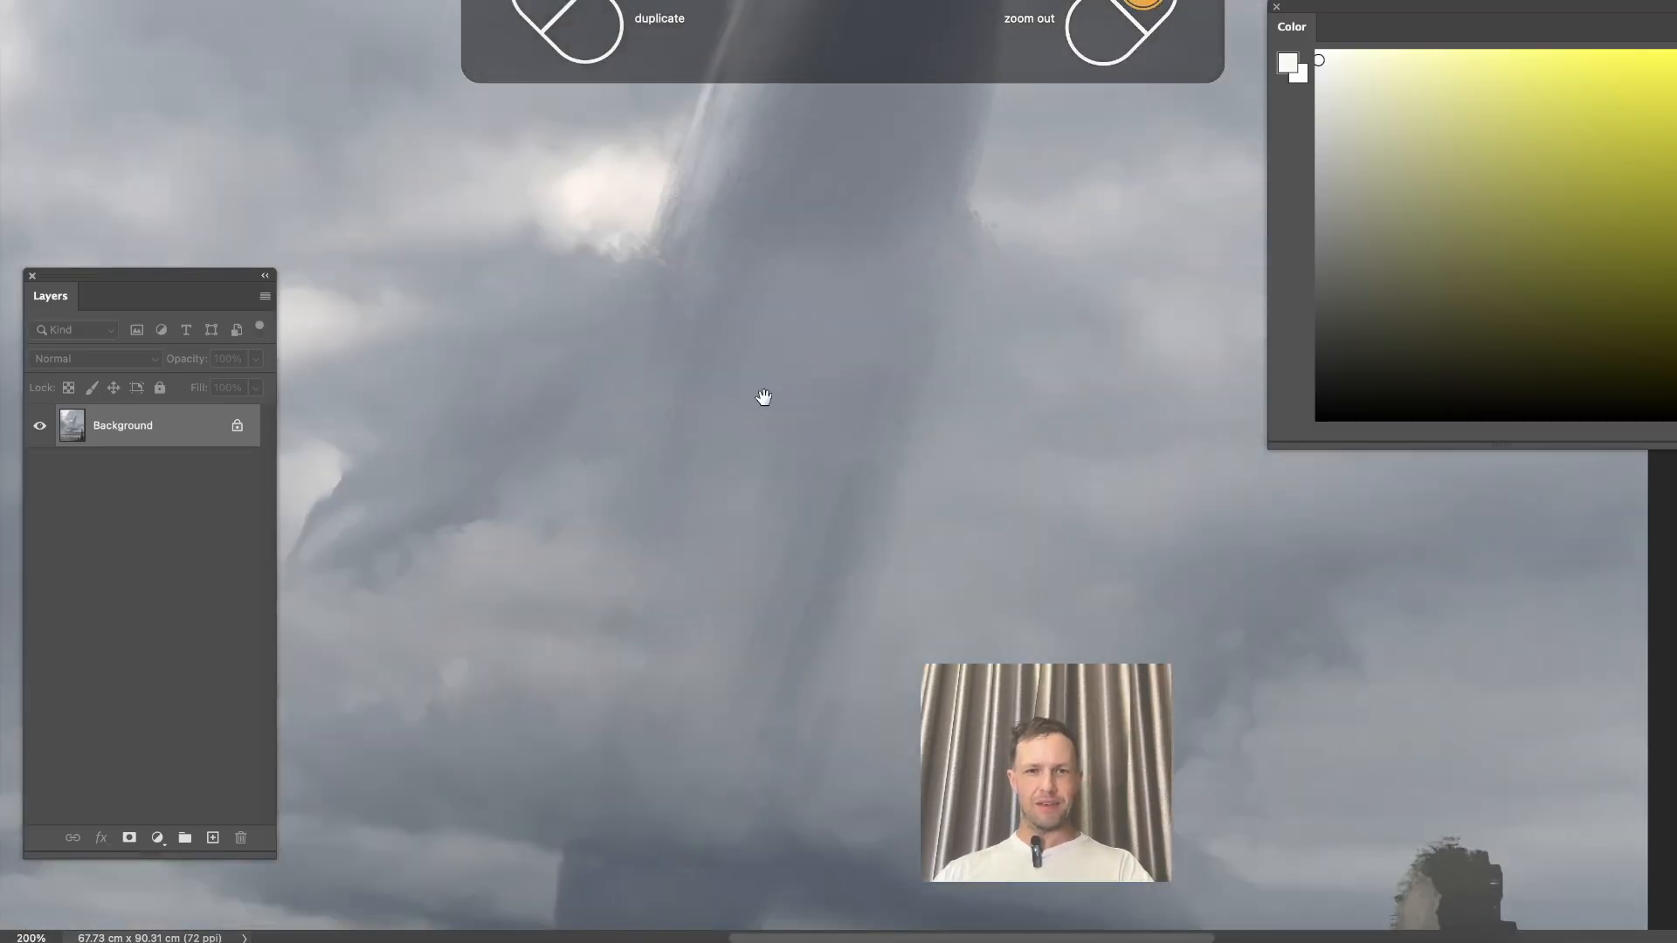
{"action": "left_click", "coordinate": [793, 465], "text": "alt"}
{"action": "left_click", "coordinate": [1345, 158]}
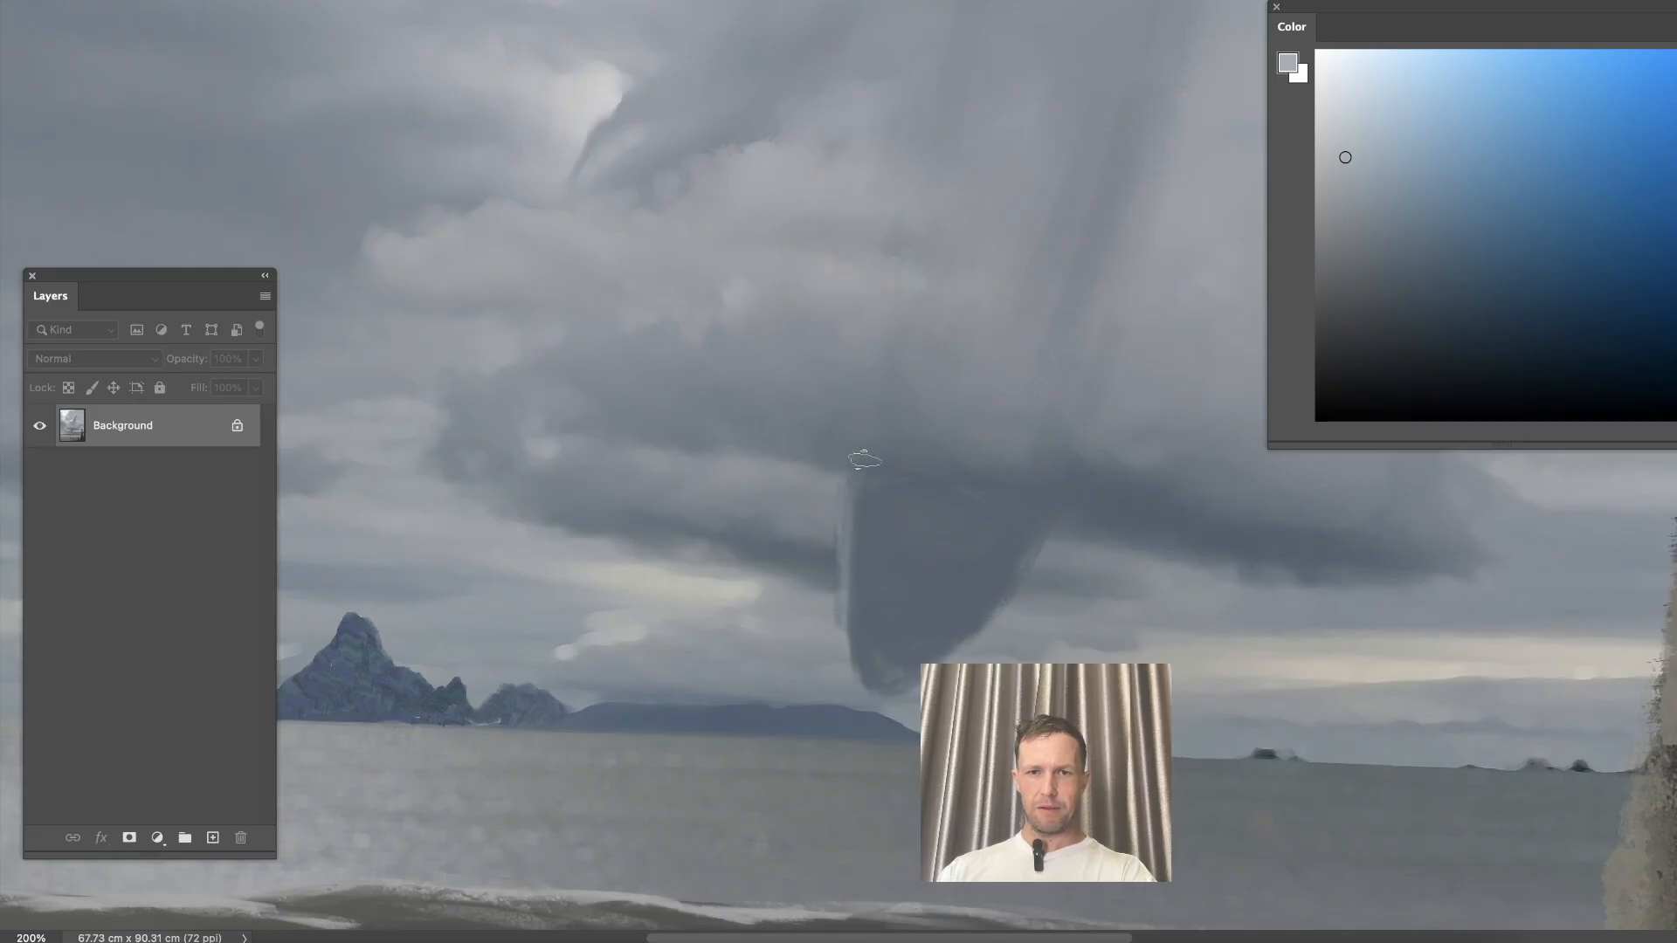
{"action": "key", "text": "bracketright"}
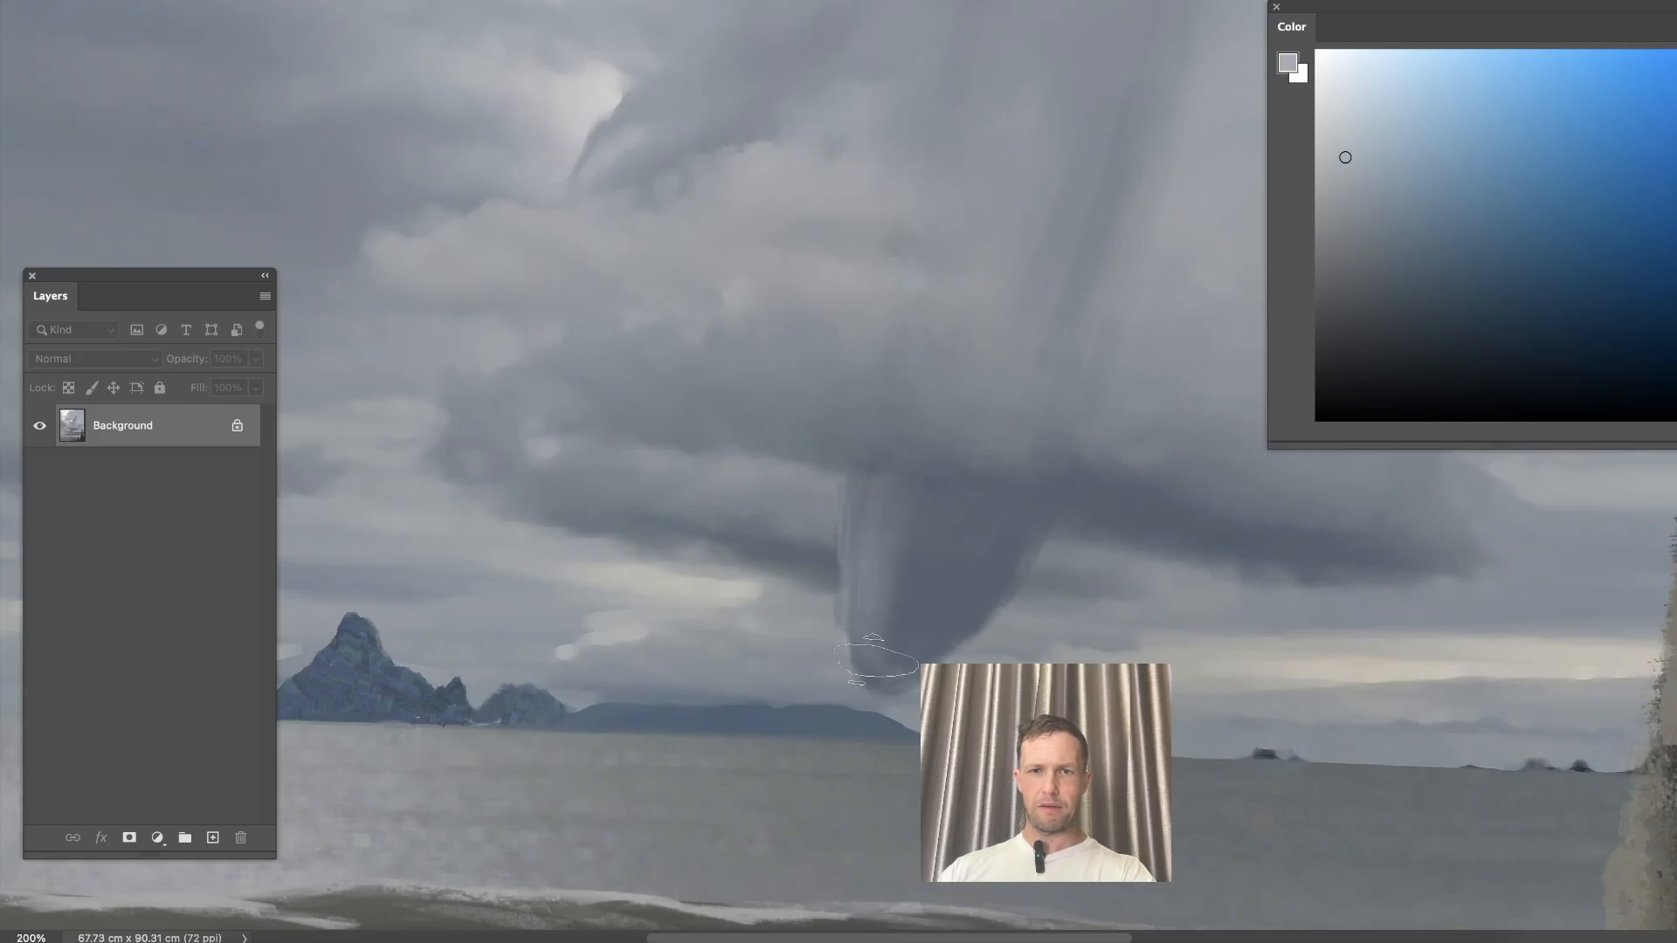
{"action": "left_click_drag", "start_coordinate": [959, 359], "coordinate": [670, 707]}
Shade the tall shape's right side with darker greys sampled from its body.
{"action": "left_click_drag", "start_coordinate": [824, 270], "coordinate": [815, 608]}
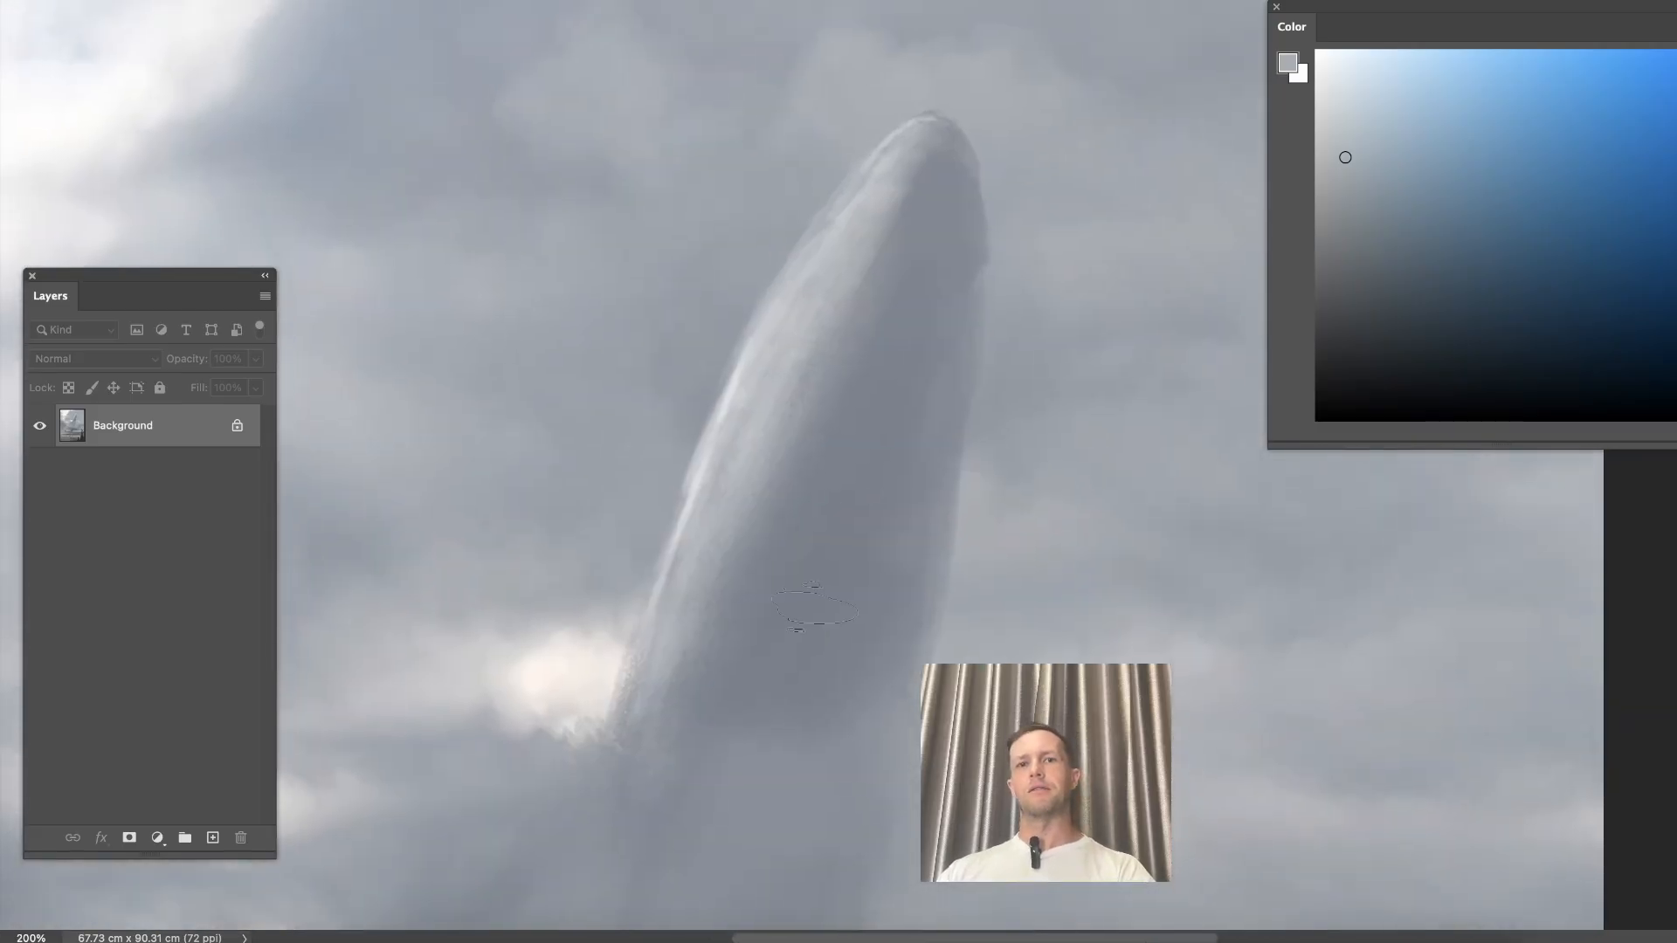
{"action": "key", "text": "ctrl+minus"}
{"action": "left_click", "coordinate": [849, 519], "text": "alt"}
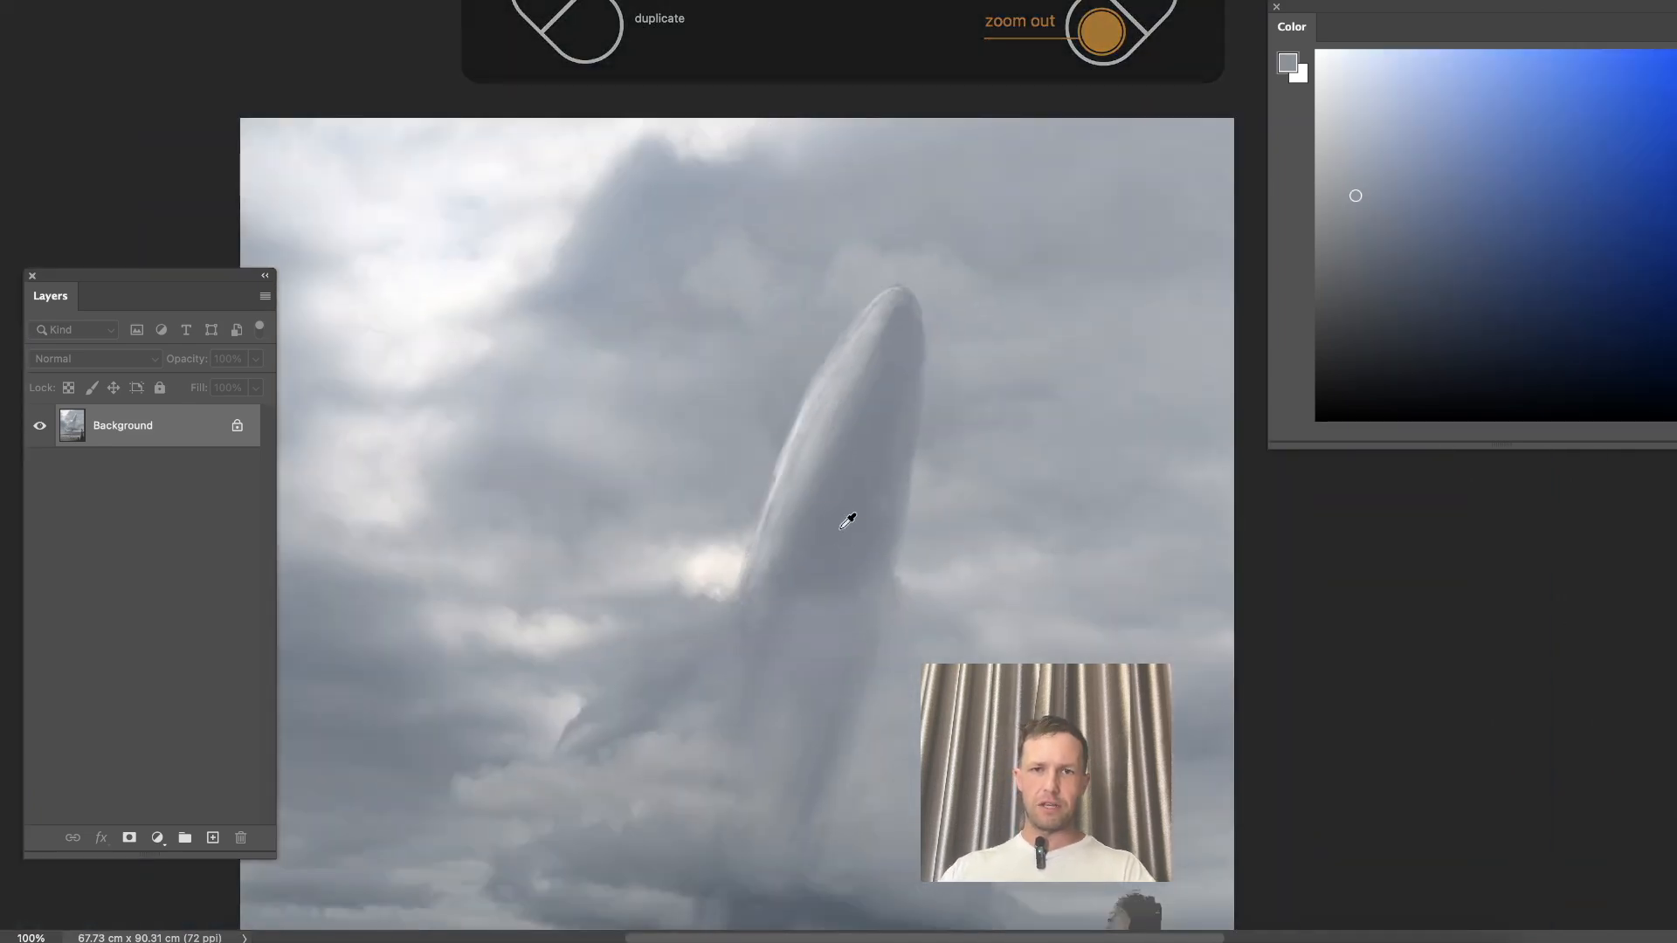
{"action": "left_click", "coordinate": [917, 382], "text": "alt"}
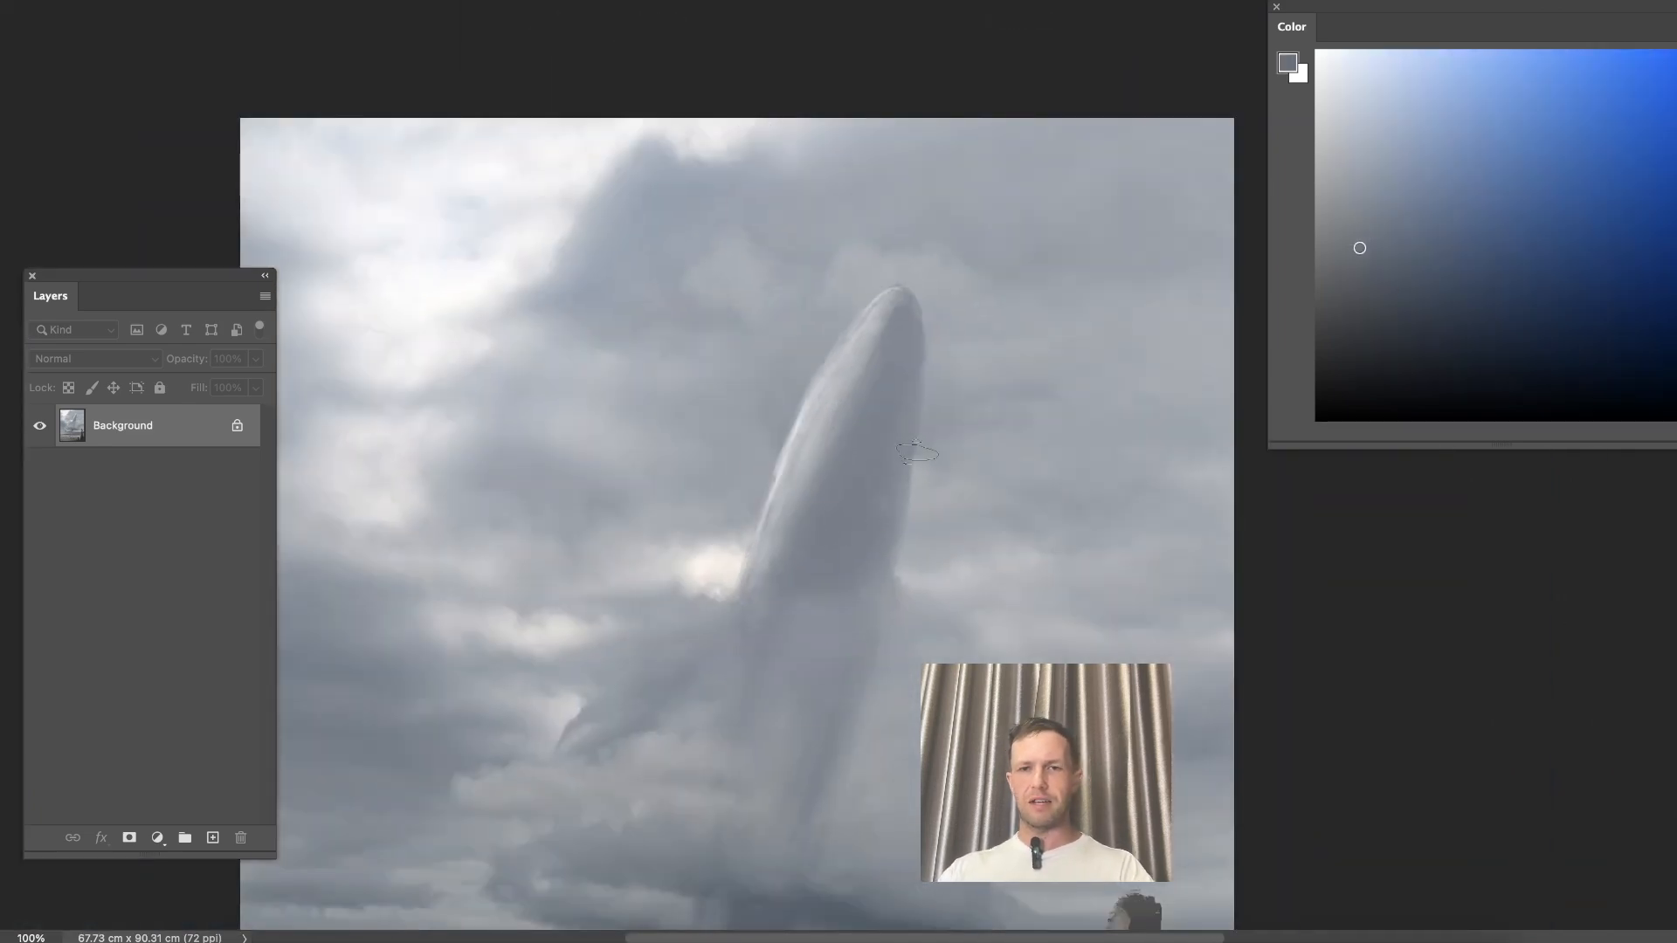
{"action": "left_click_drag", "start_coordinate": [737, 389], "coordinate": [819, 179]}
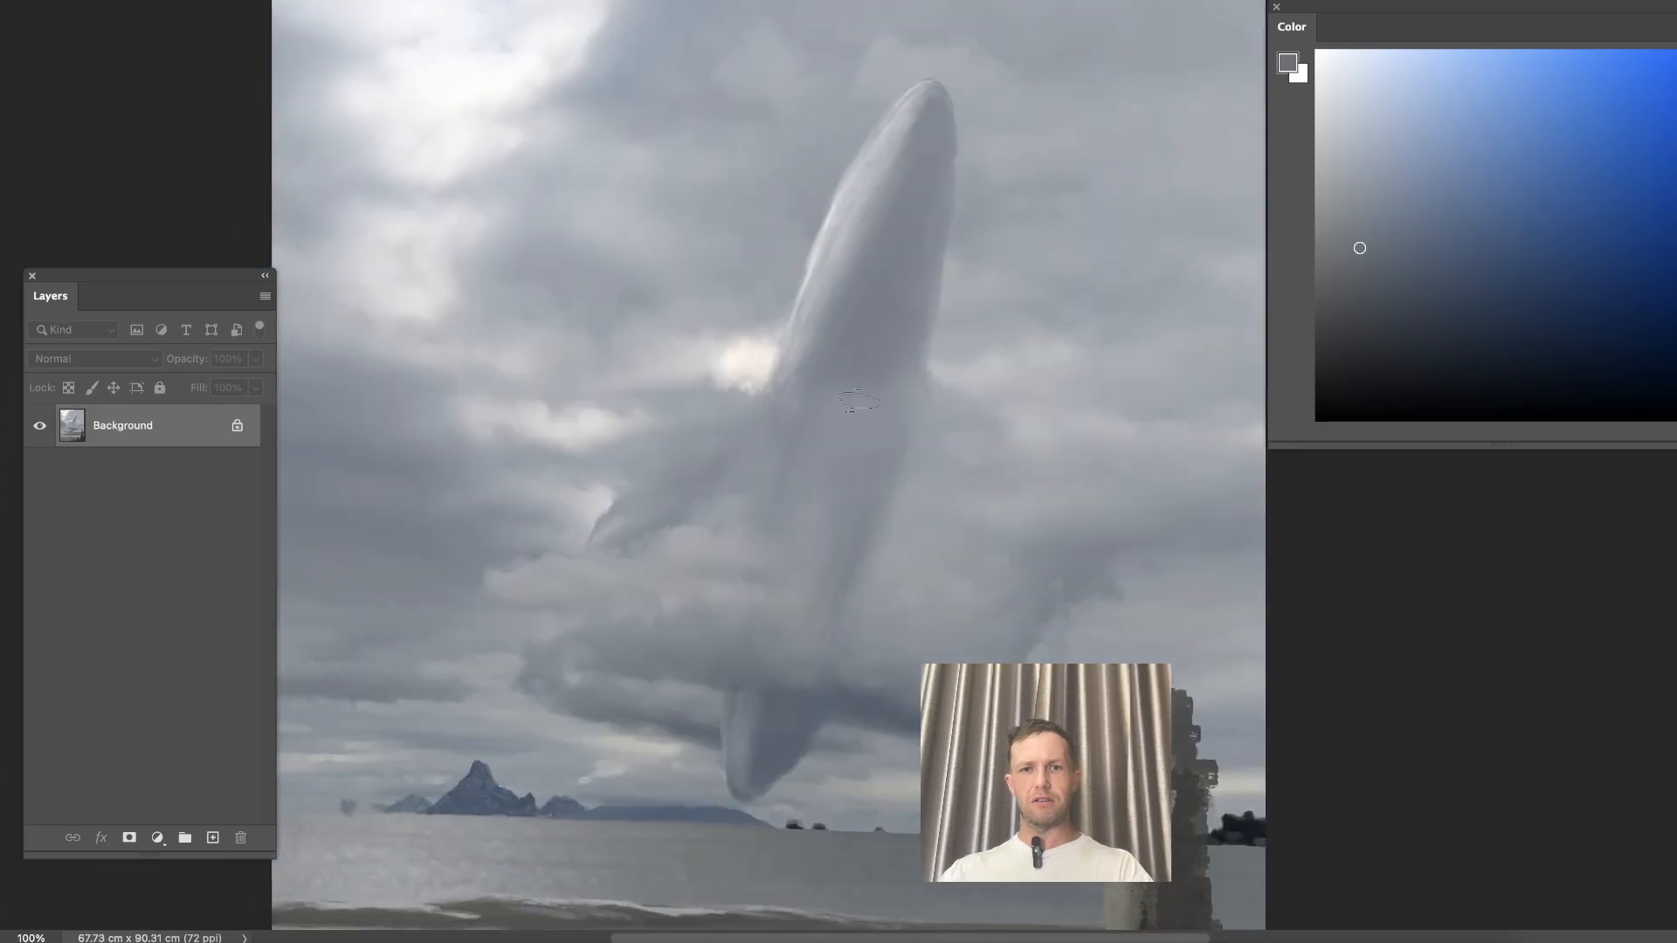
Flip the canvas horizontally and use Liquify to nudge the tall shape's left edge where it meets the cloud.
{"action": "key", "text": "super+shift+h"}
{"action": "key", "text": "super+minus"}
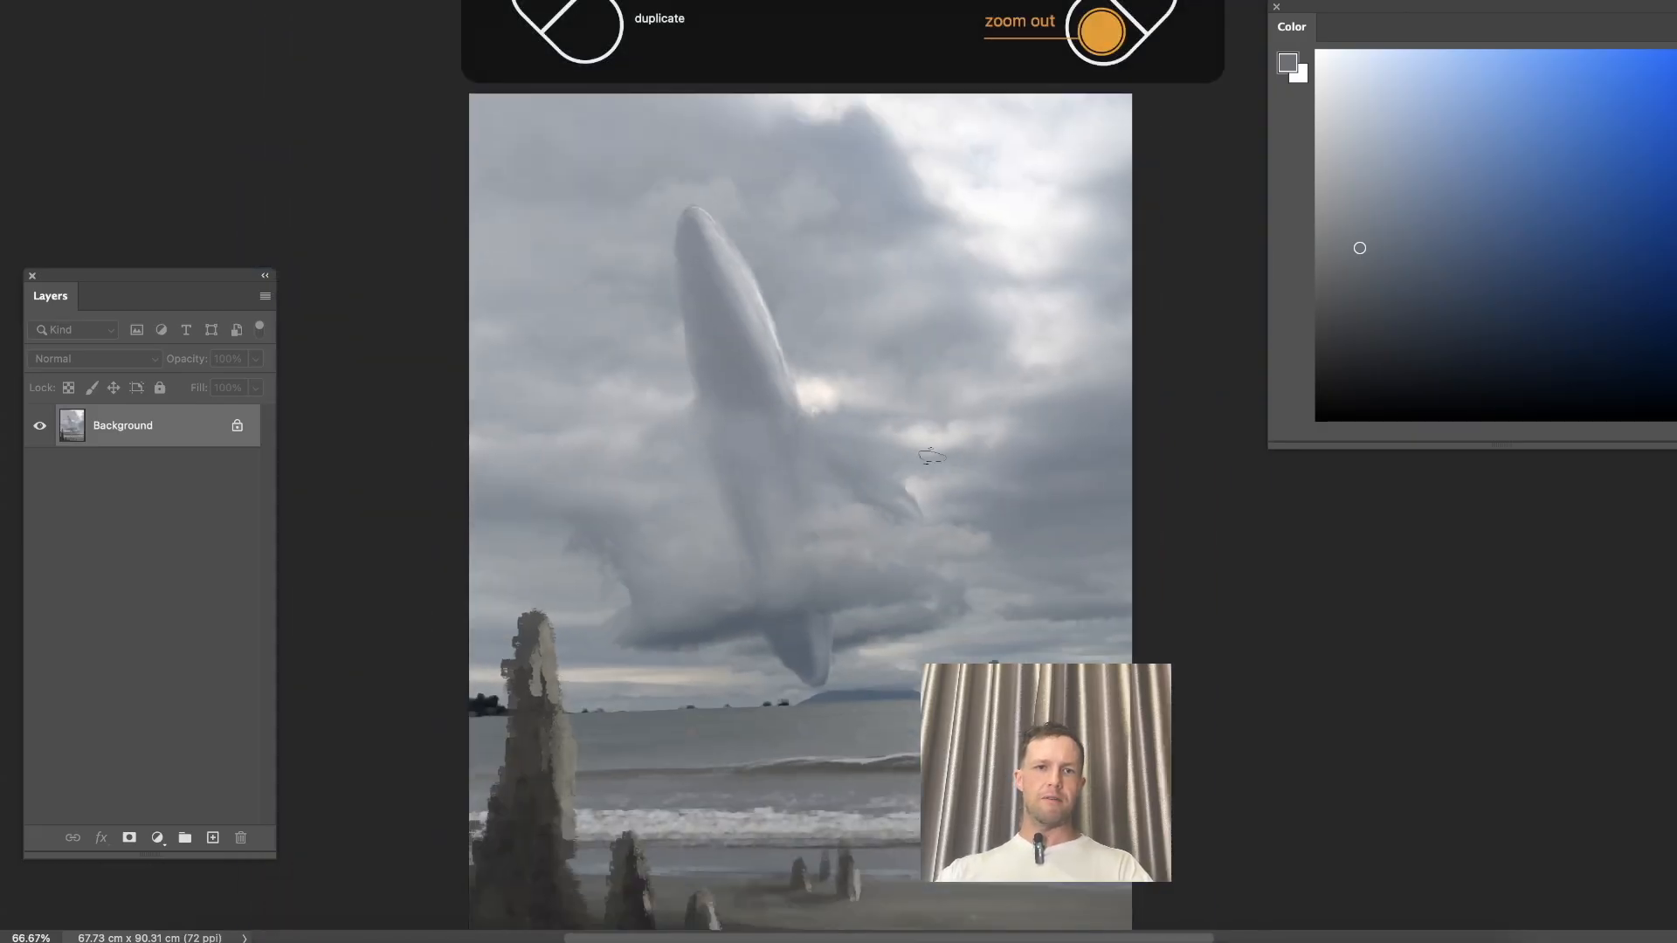
{"action": "left_click", "coordinate": [424, 2]}
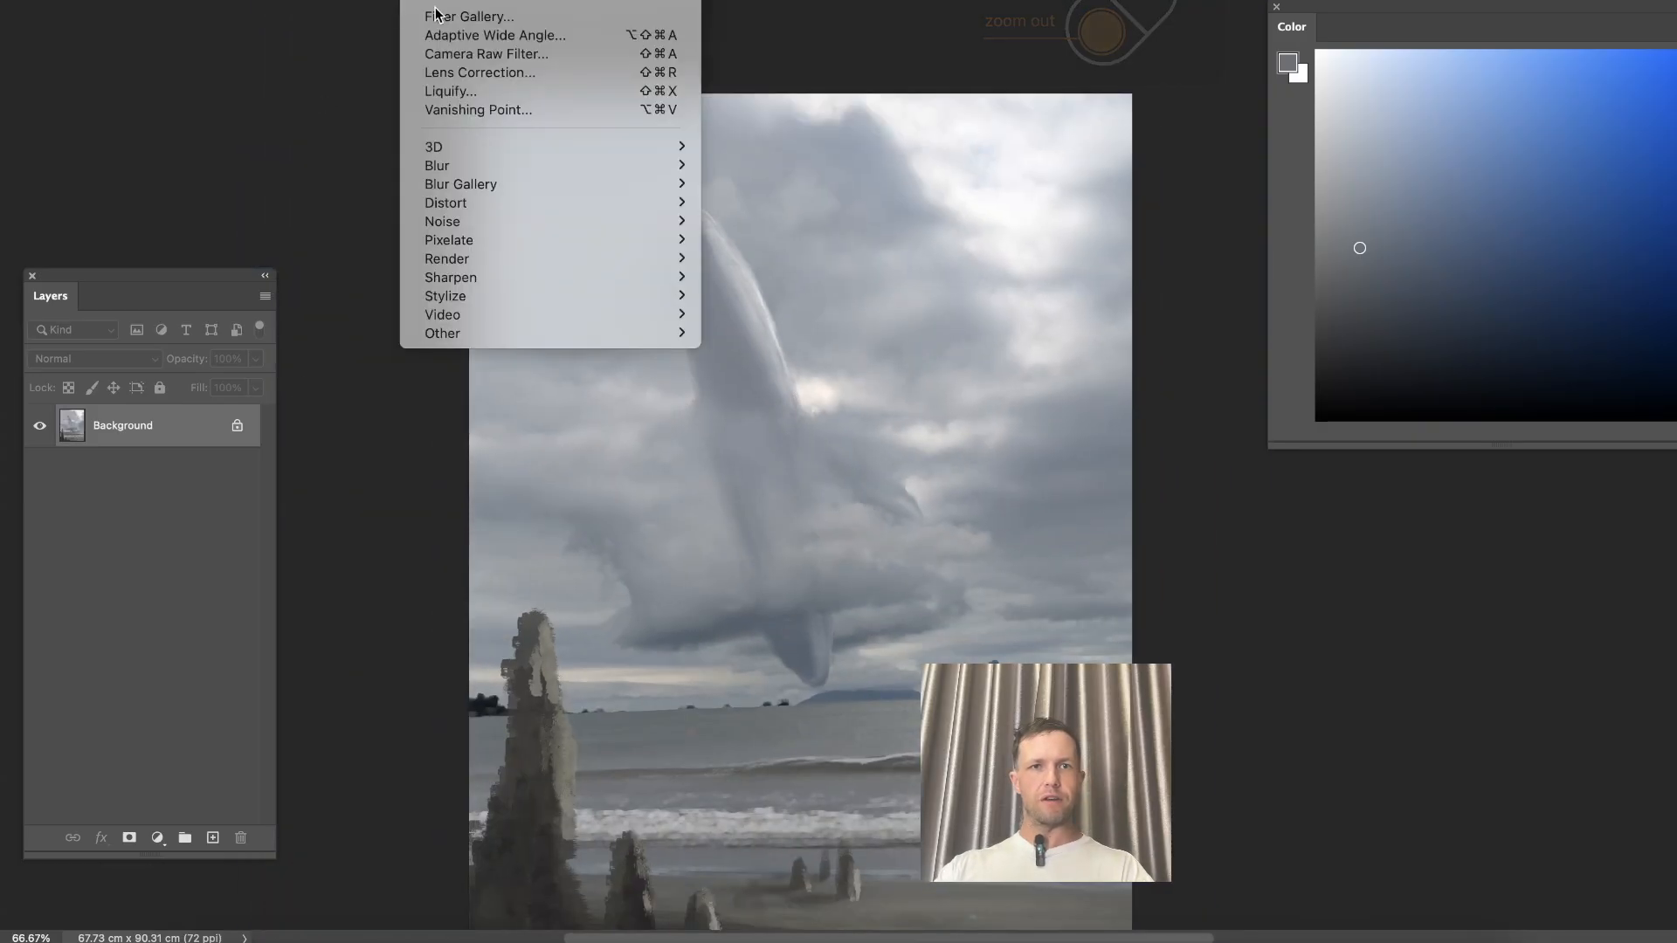
{"action": "left_click", "coordinate": [469, 89]}
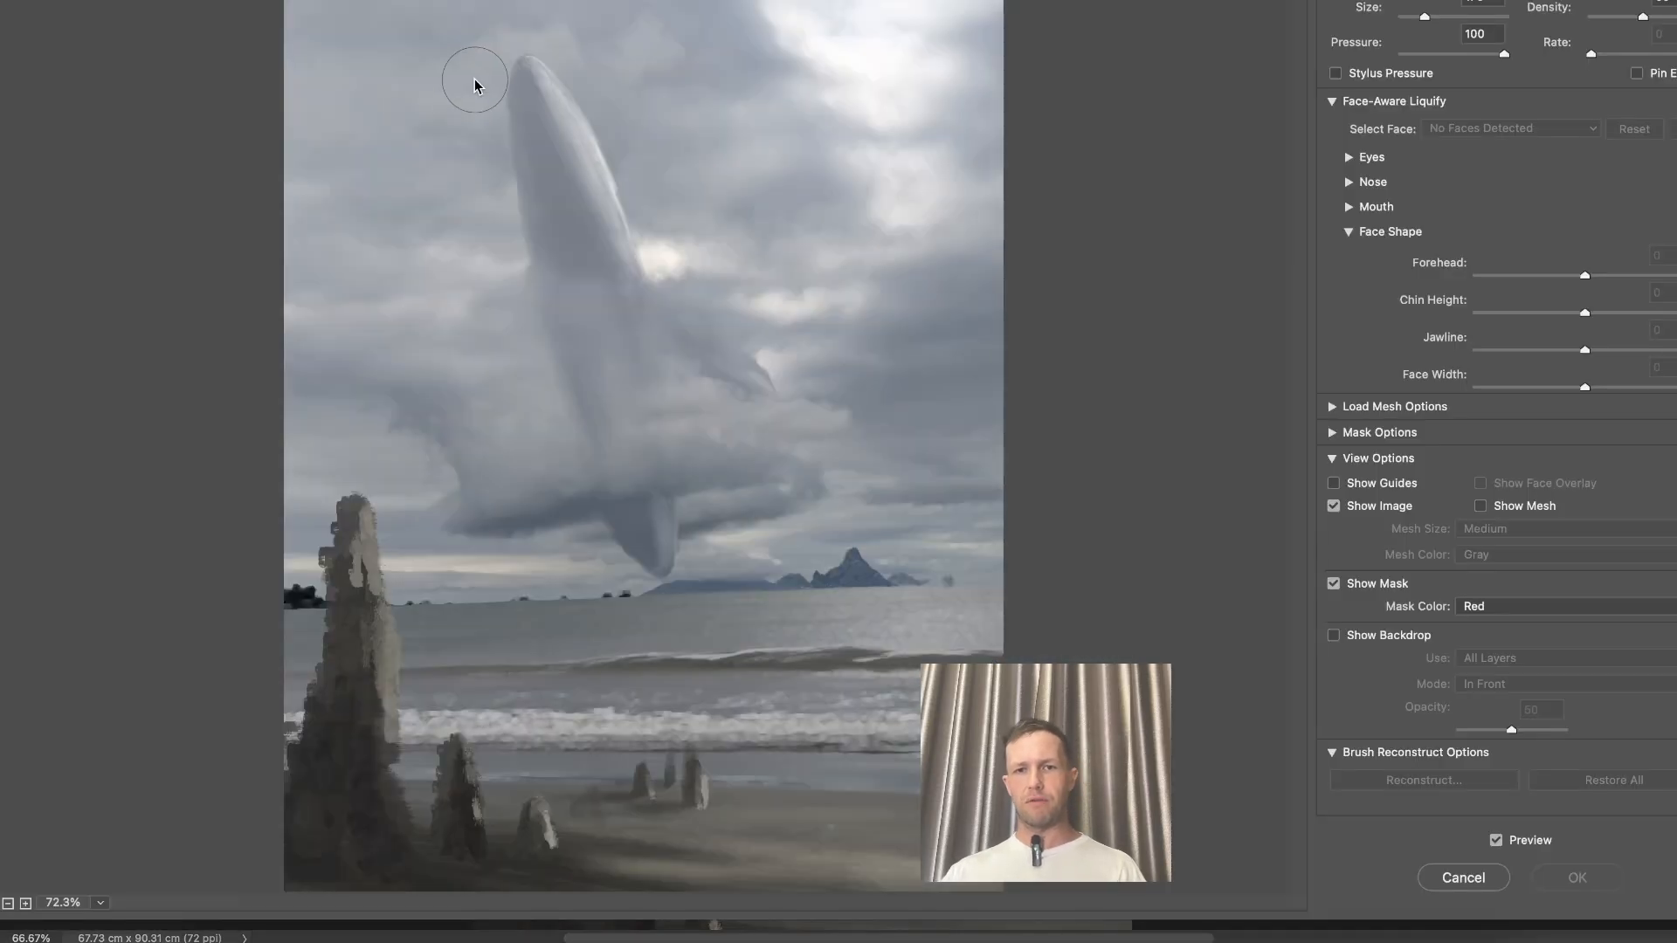
{"action": "key", "text": "bracketright"}
{"action": "key", "text": "bracketright"}
{"action": "left_click_drag", "start_coordinate": [506, 265], "coordinate": [533, 262]}
{"action": "key", "text": "bracketright"}
{"action": "key", "text": "bracketright"}
{"action": "key", "text": "bracketleft"}
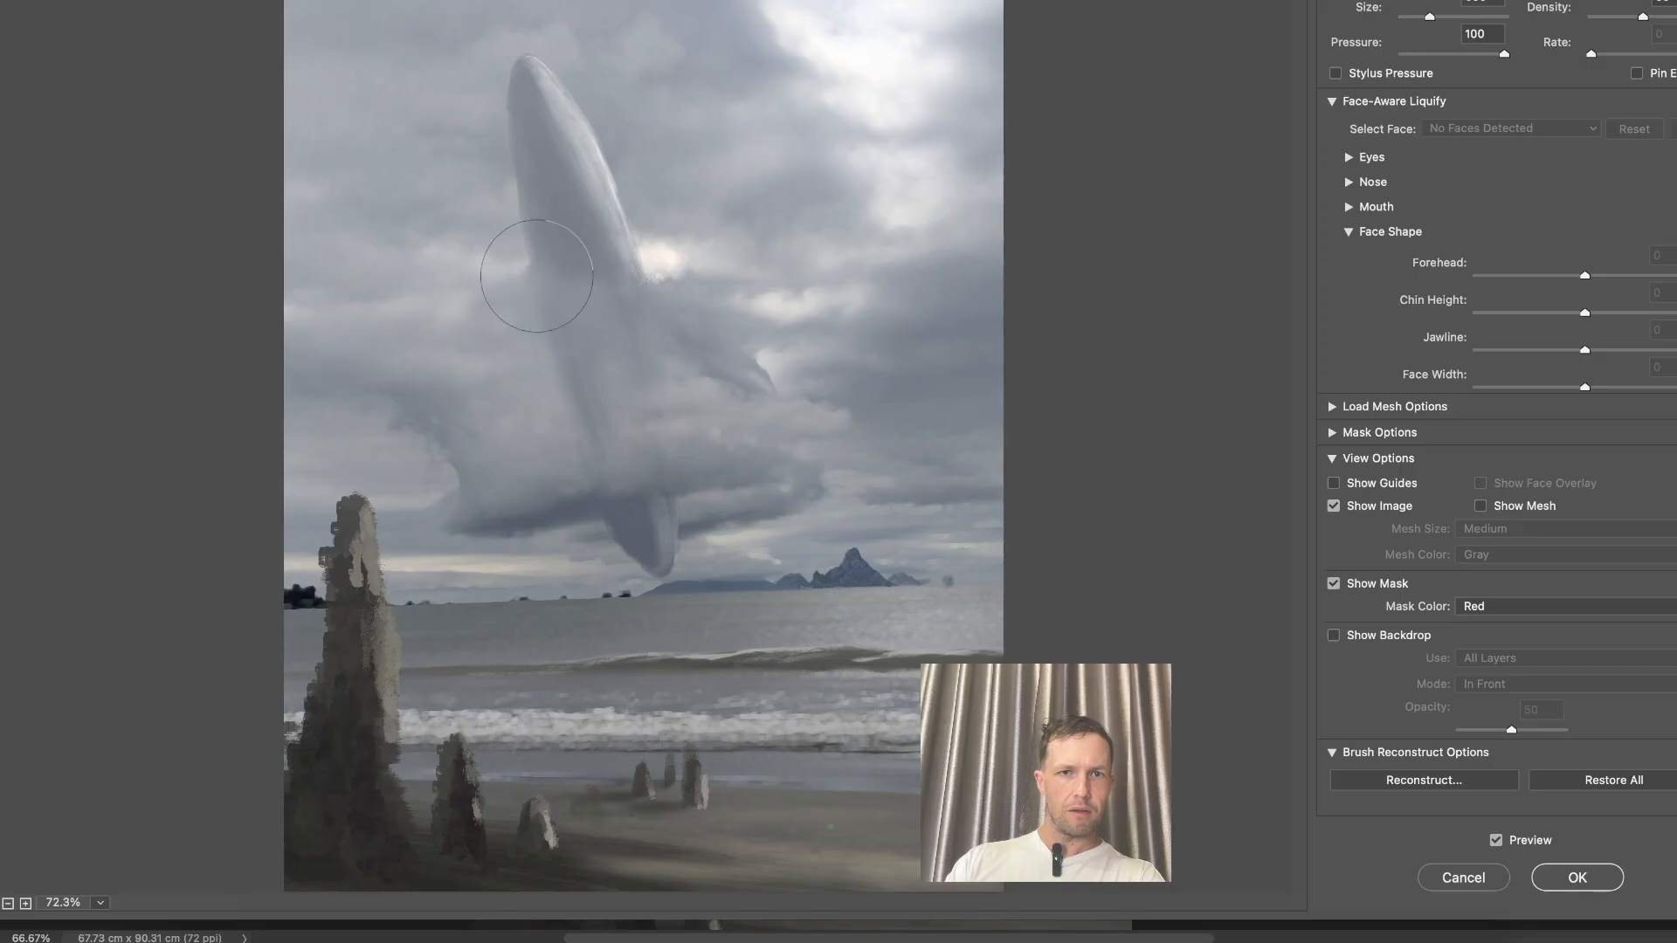
{"action": "left_click_drag", "start_coordinate": [533, 278], "coordinate": [533, 261]}
{"action": "key", "text": "bracketleft"}
Stretch the tall shape's upper tip upward with a smaller Liquify brush.
{"action": "left_click_drag", "start_coordinate": [522, 70], "coordinate": [522, 39]}
{"action": "key", "text": "bracketleft"}
{"action": "key", "text": "bracketleft"}
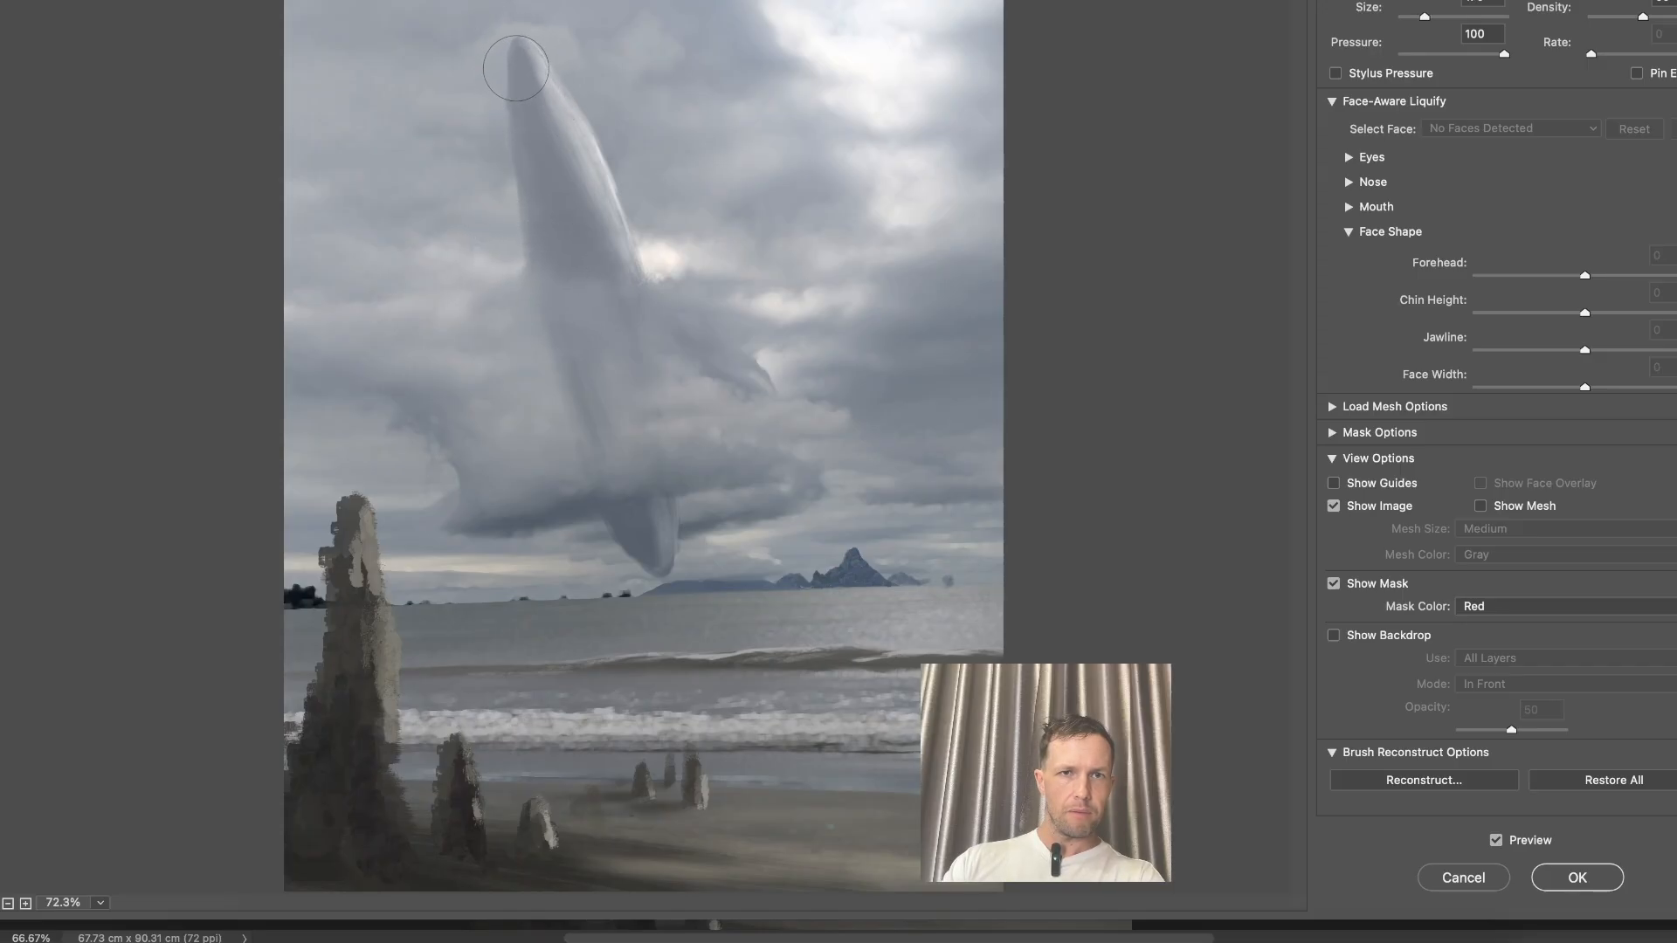
{"action": "key", "text": "bracketright"}
{"action": "key", "text": "bracketright"}
{"action": "key", "text": "bracketright"}
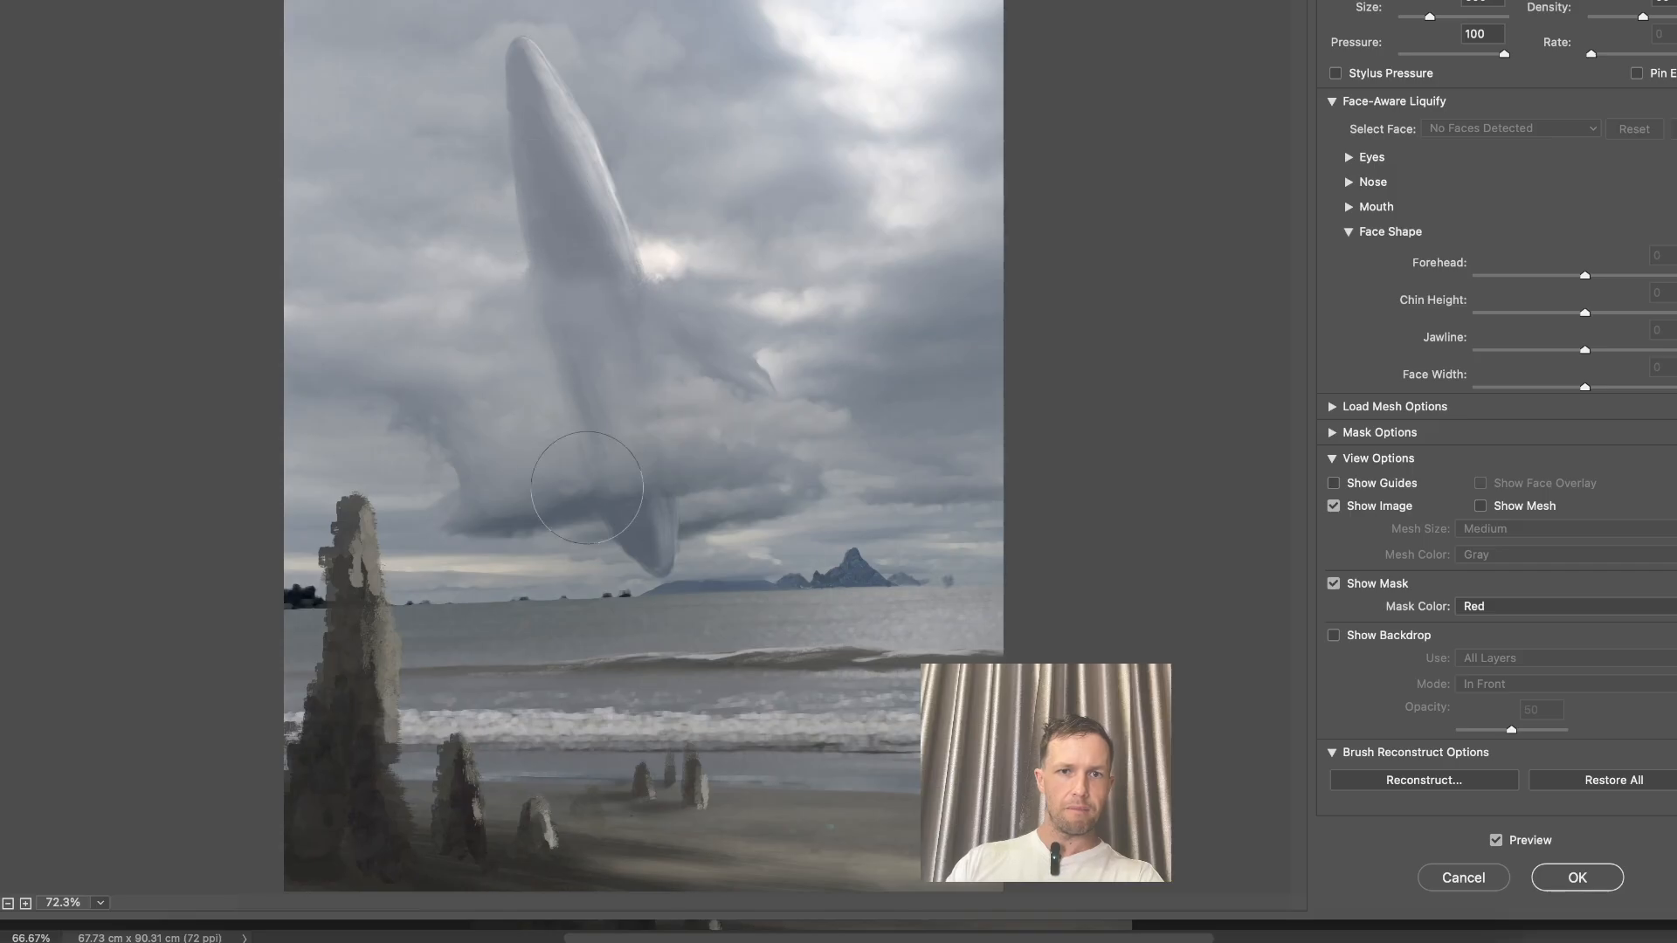
Nudge the tall shape's upper right edge outward and touch up its rounded top with Liquify.
{"action": "key", "text": "bracketleft"}
{"action": "key", "text": "bracketleft"}
{"action": "key", "text": "bracketleft"}
{"action": "key", "text": "bracketright"}
{"action": "key", "text": "bracketright"}
{"action": "key", "text": "bracketright"}
{"action": "key", "text": "bracketright"}
{"action": "key", "text": "bracketleft"}
{"action": "key", "text": "bracketleft"}
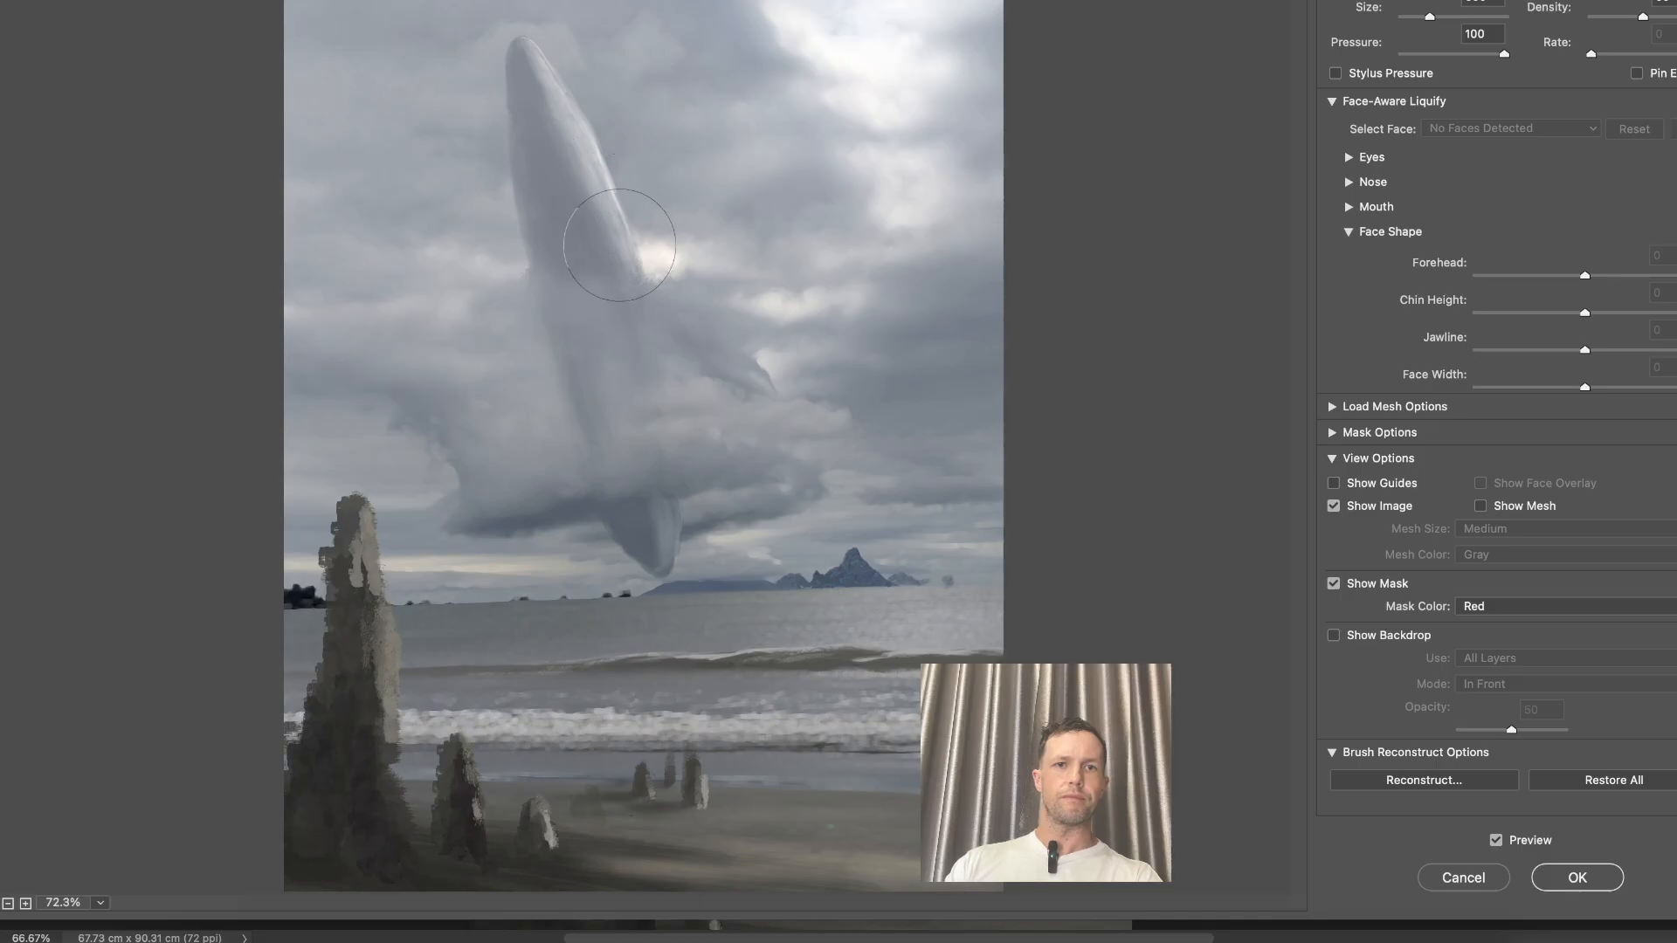
{"action": "left_click_drag", "start_coordinate": [601, 183], "coordinate": [607, 180]}
{"action": "key", "text": "bracketleft"}
{"action": "key", "text": "bracketleft"}
{"action": "left_click_drag", "start_coordinate": [518, 37], "coordinate": [520, 32]}
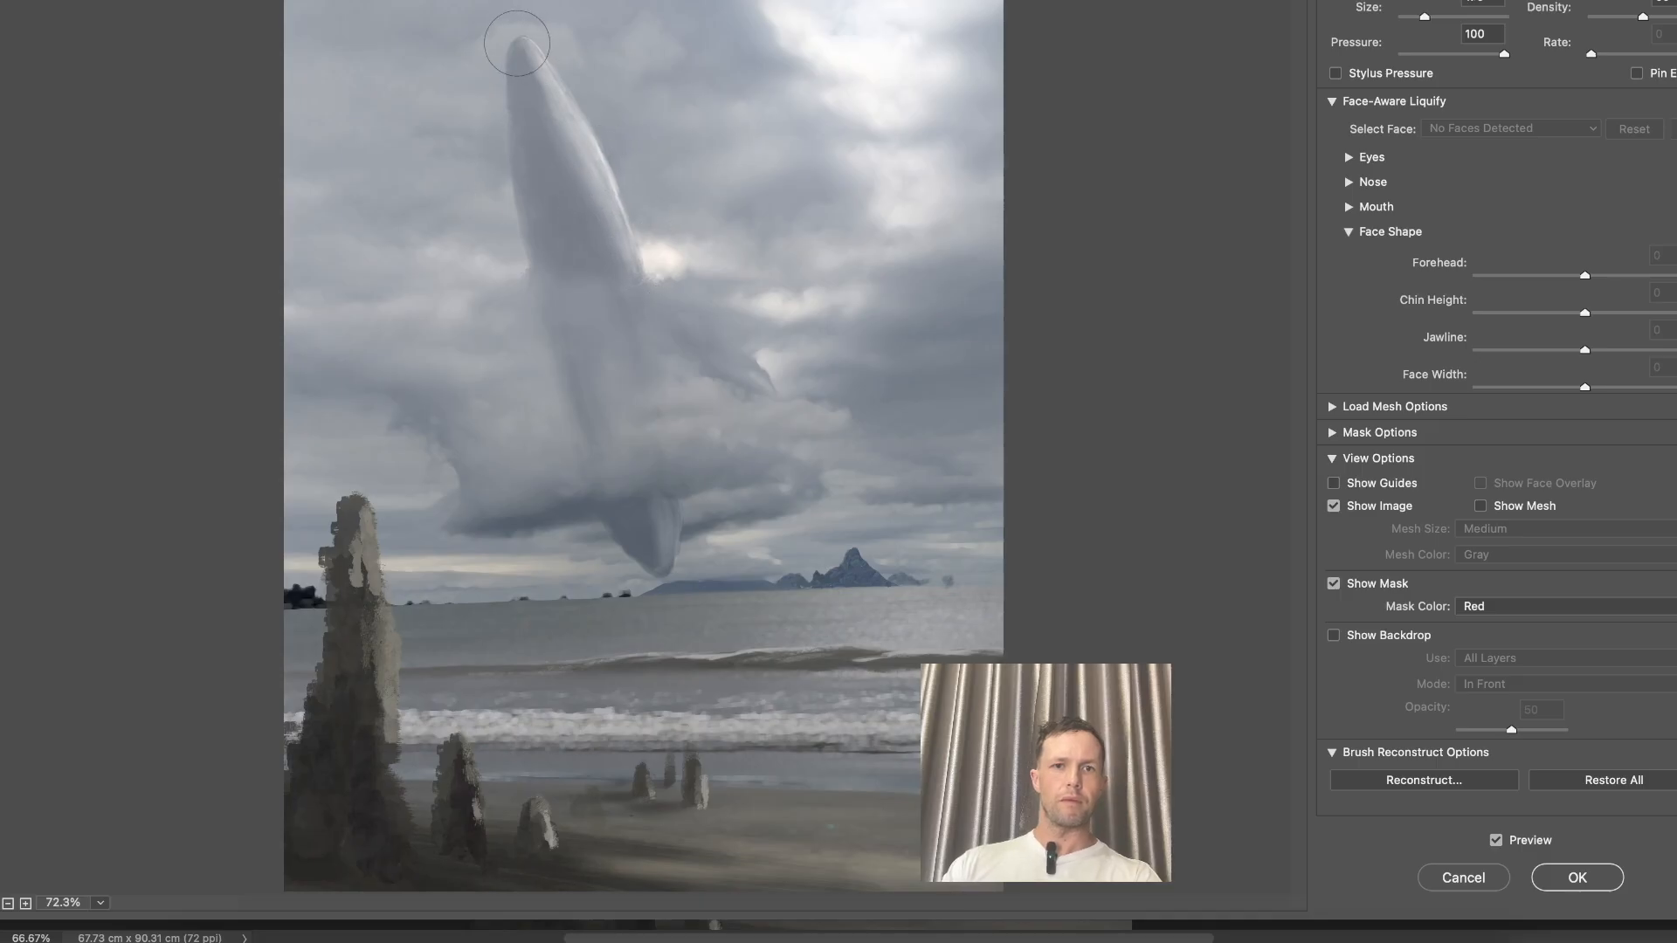
Pull the tall shape's top higher into a narrower point with a small Liquify brush.
{"action": "key", "text": "bracketright"}
{"action": "key", "text": "bracketright"}
{"action": "key", "text": "bracketleft"}
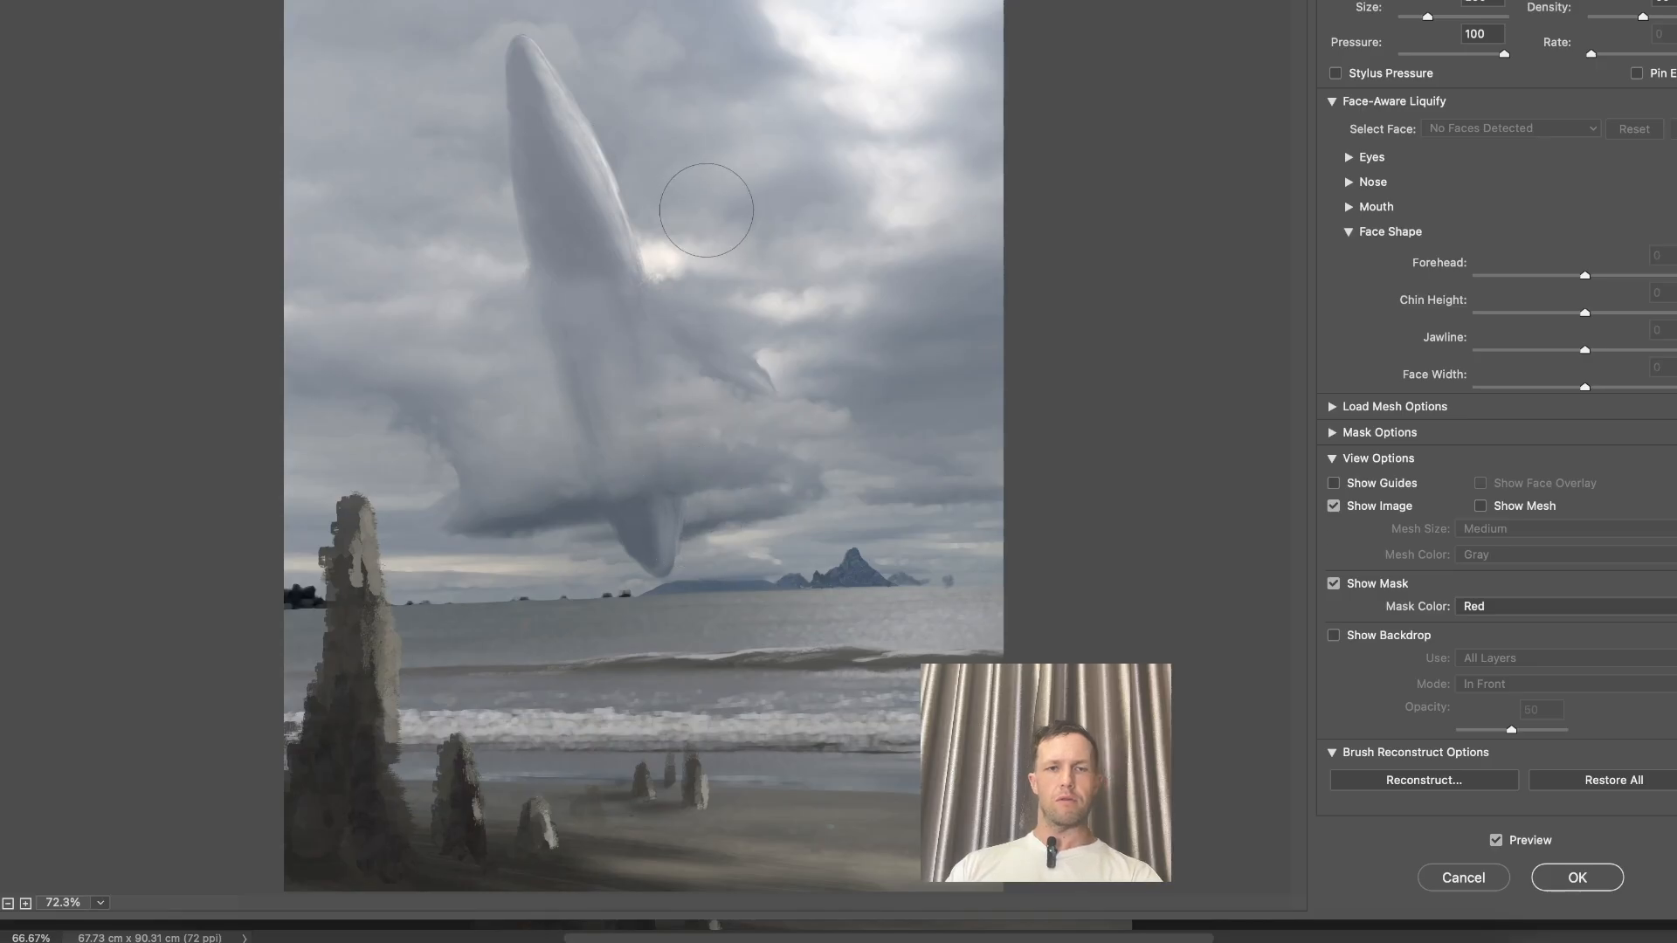
{"action": "key", "text": "bracketright"}
{"action": "key", "text": "bracketright"}
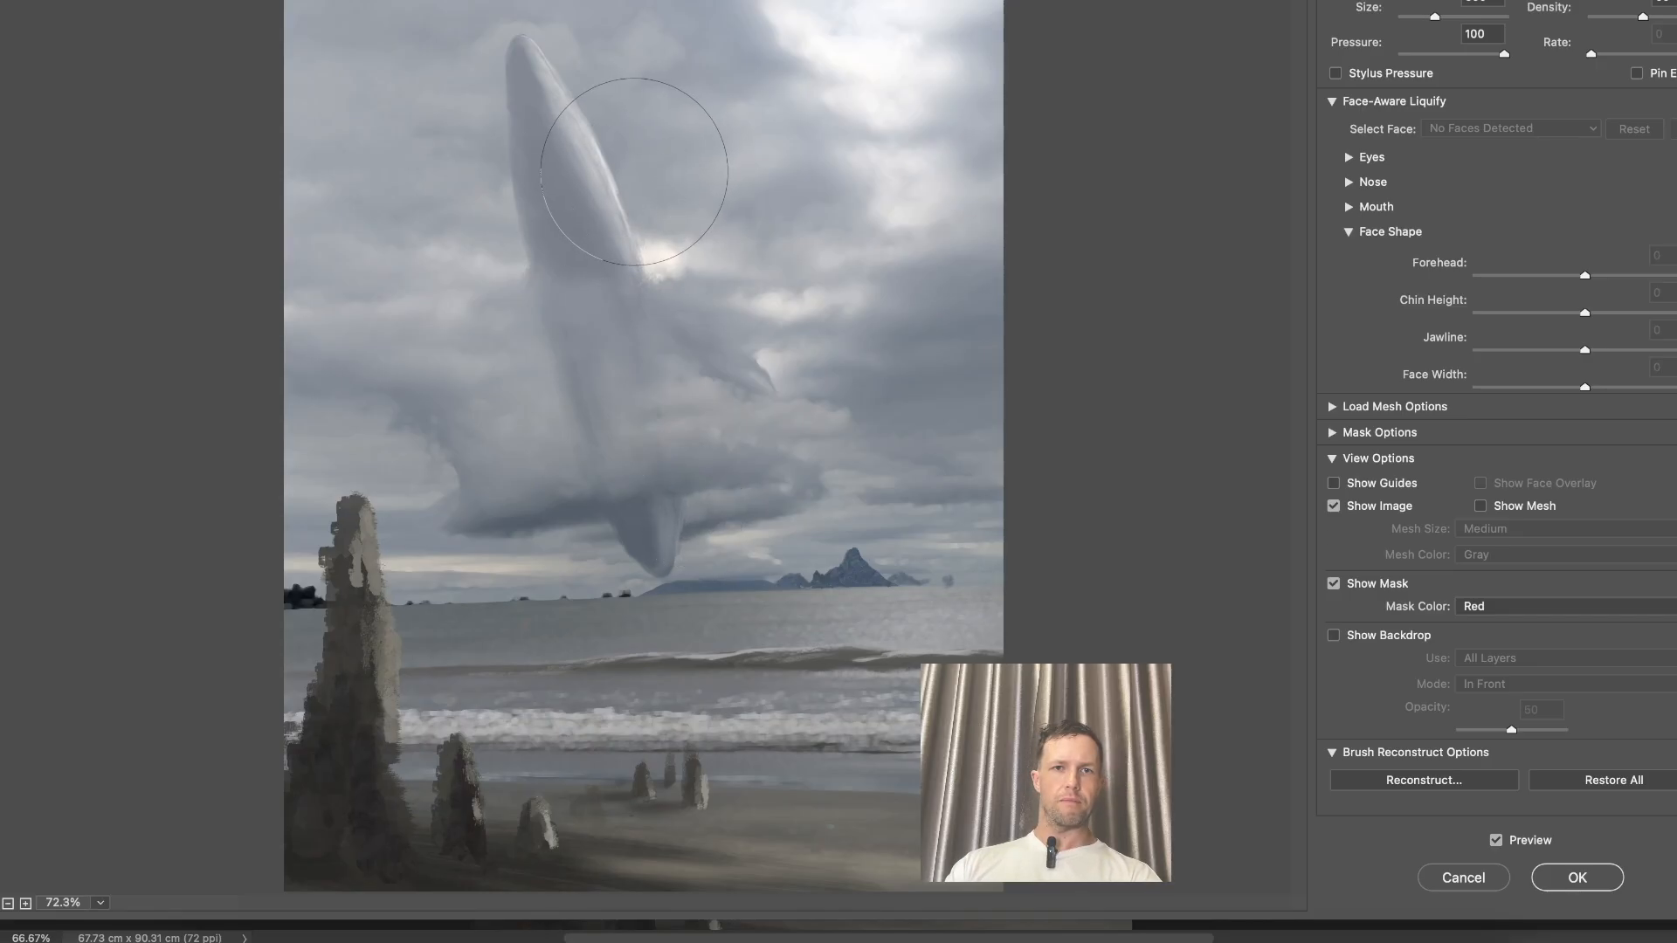
{"action": "key", "text": "bracketleft"}
{"action": "key", "text": "bracketleft"}
{"action": "key", "text": "bracketleft"}
{"action": "key", "text": "bracketleft"}
{"action": "key", "text": "bracketleft"}
{"action": "key", "text": "bracketleft"}
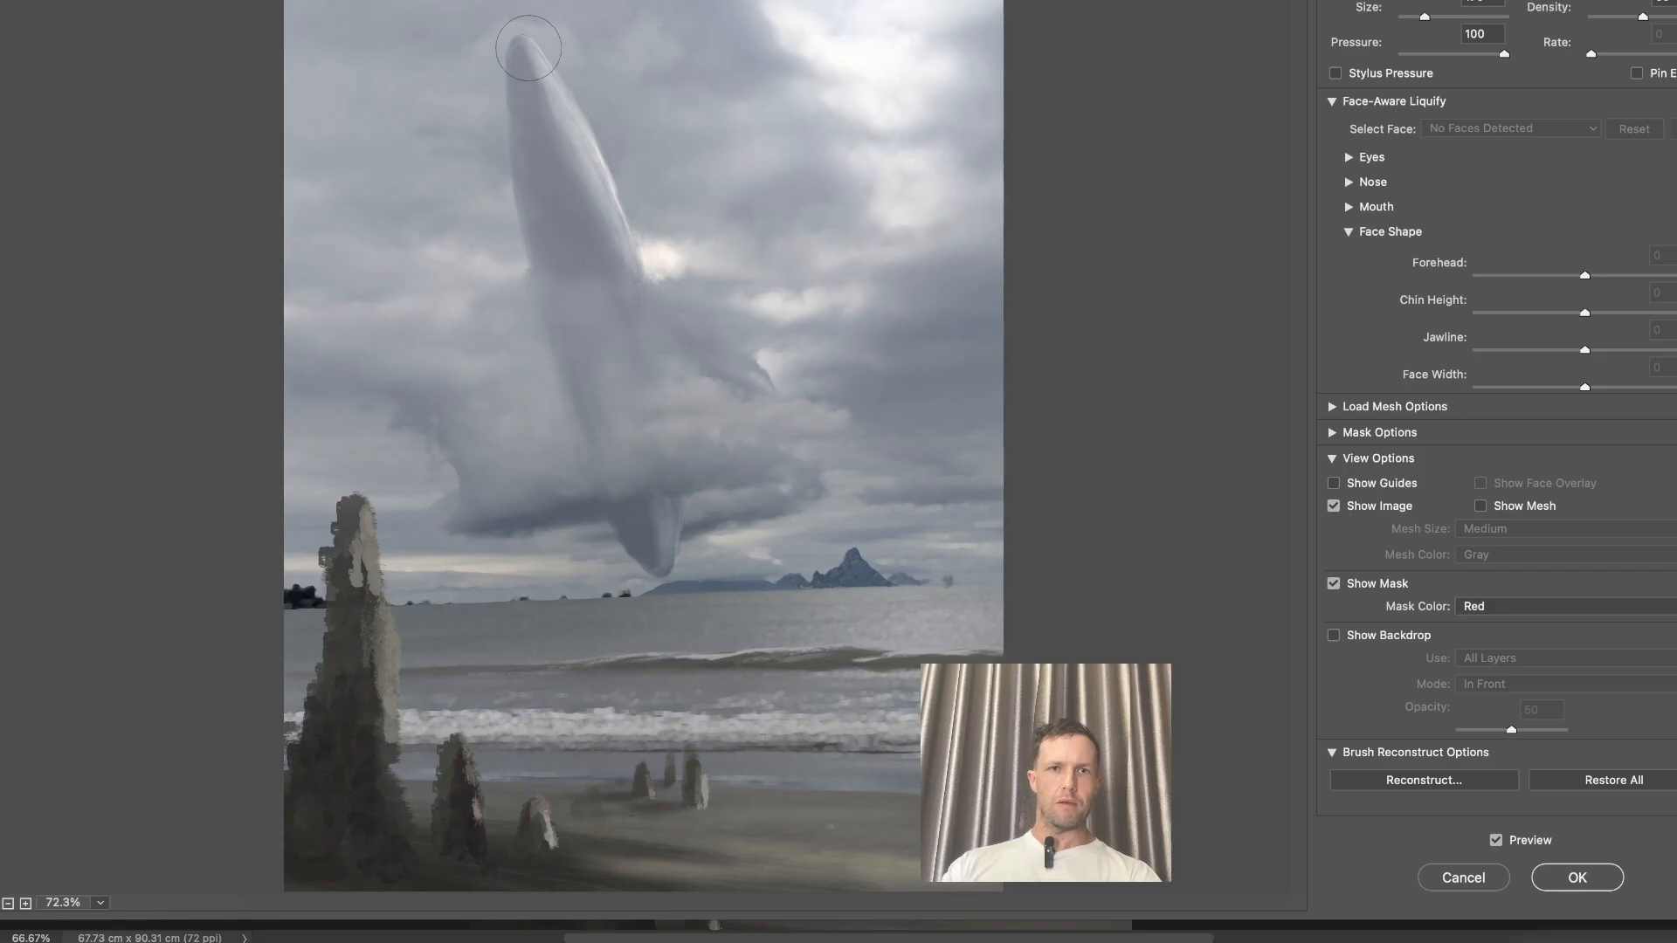
{"action": "left_click_drag", "start_coordinate": [522, 38], "coordinate": [517, 15]}
{"action": "key", "text": "bracketleft"}
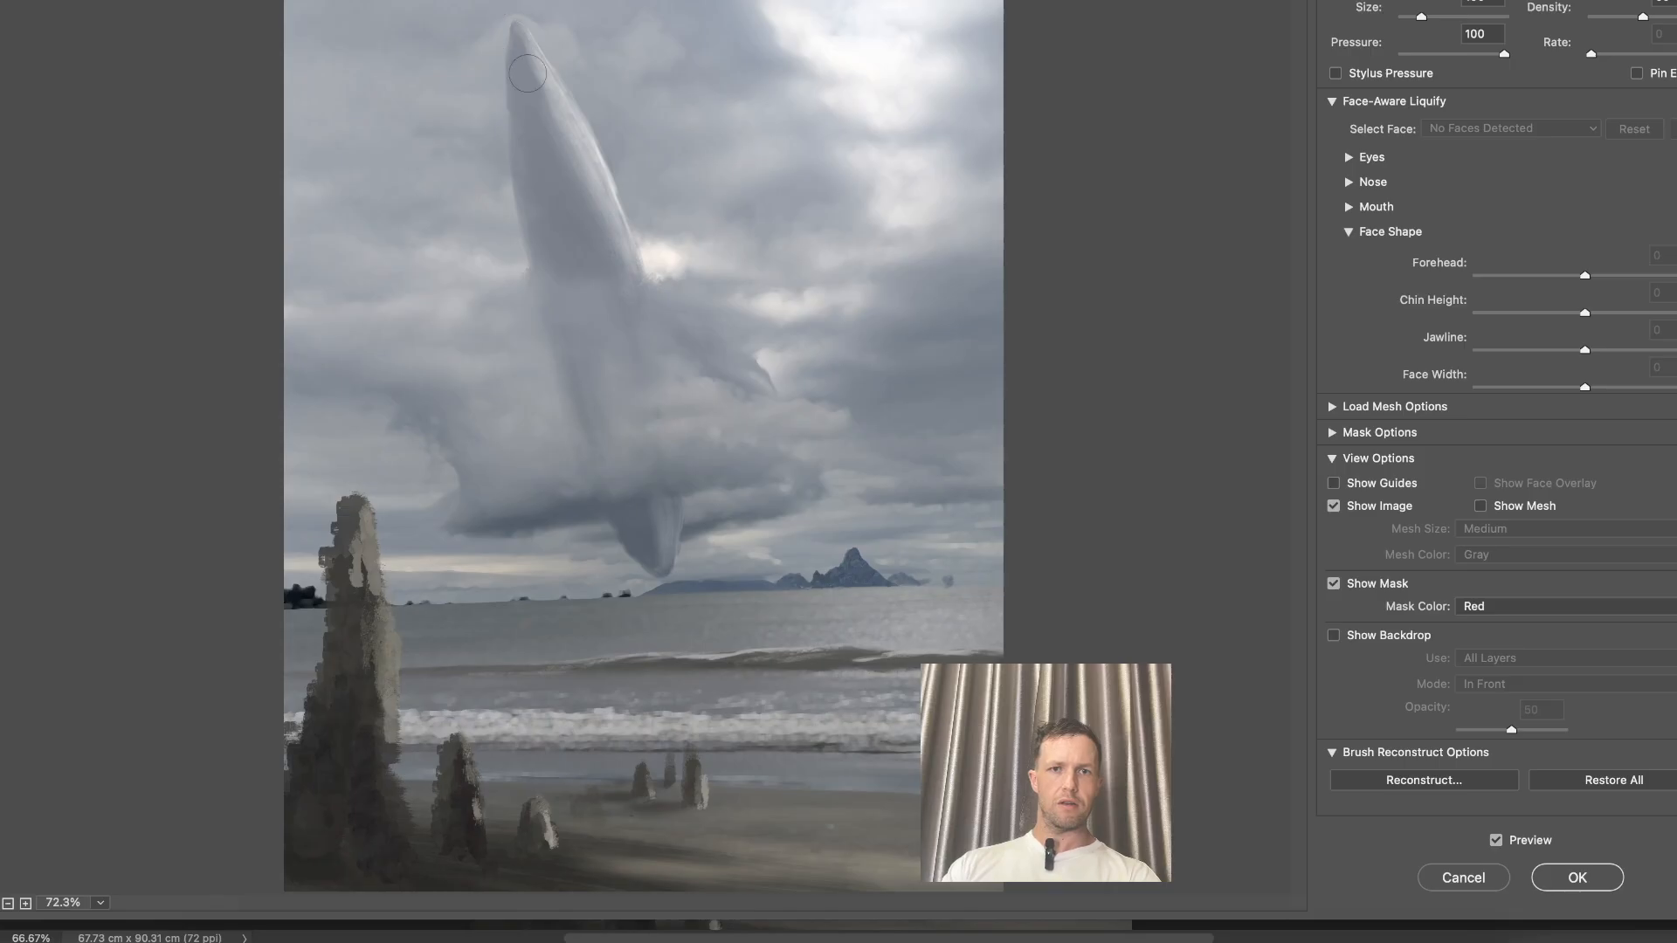
Nudge the tall shape's lower right edge and push the left side of its lower tip inward with Liquify.
{"action": "key", "text": "bracketright"}
{"action": "key", "text": "bracketright"}
{"action": "key", "text": "bracketright"}
{"action": "key", "text": "bracketright"}
{"action": "key", "text": "bracketright"}
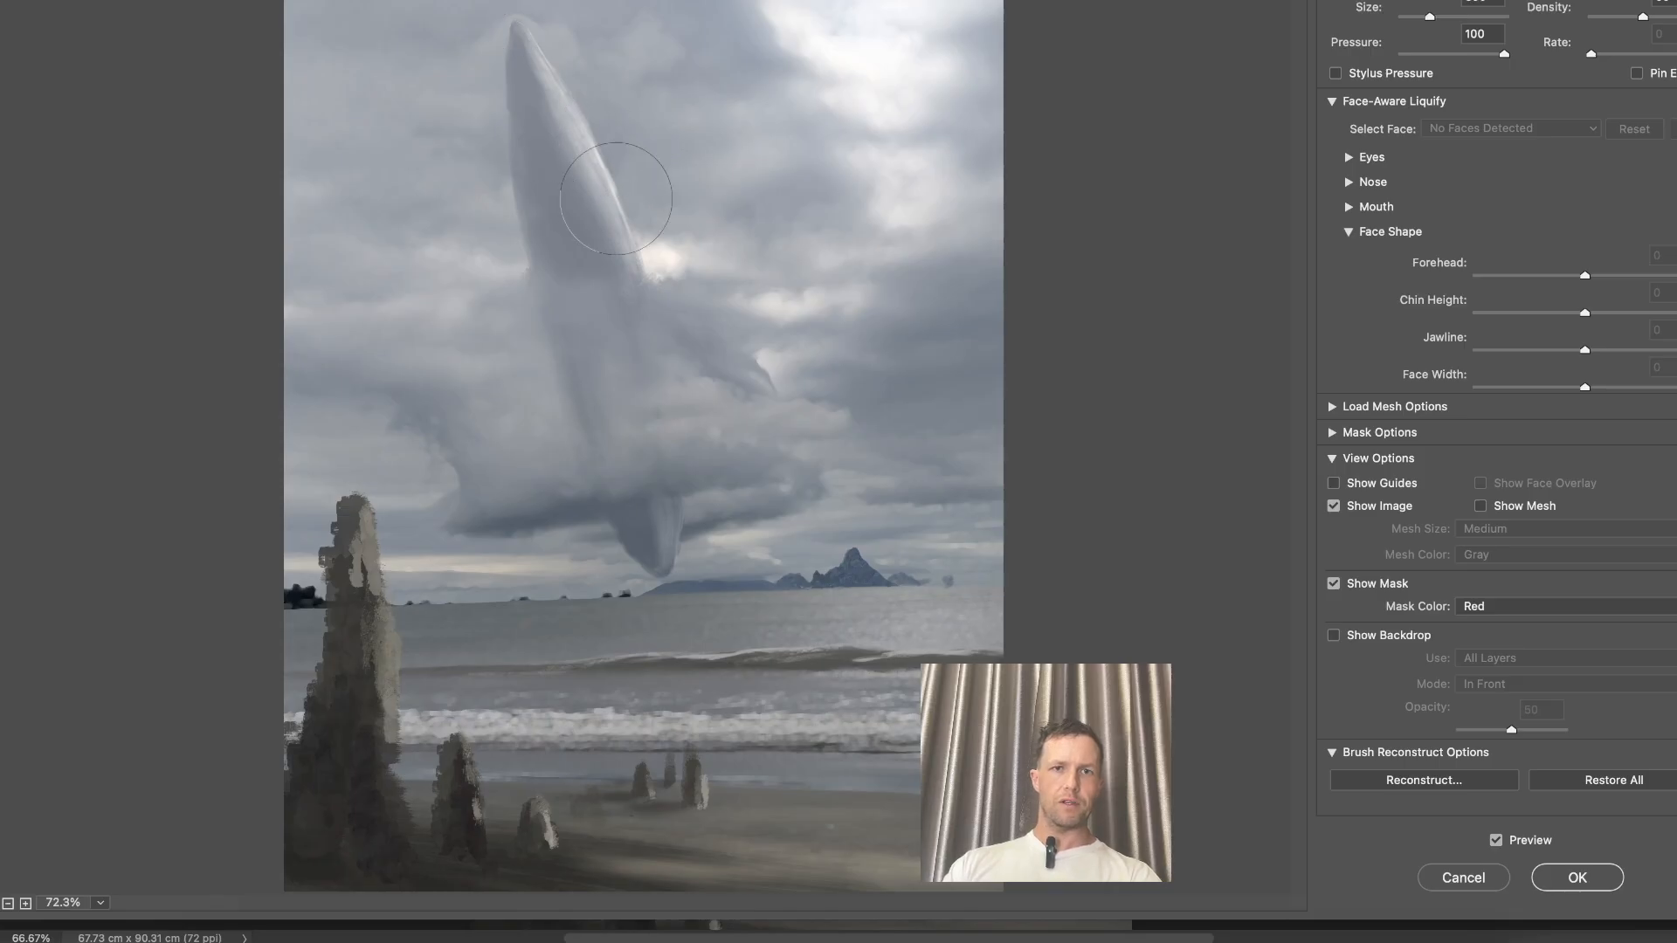
{"action": "left_click_drag", "start_coordinate": [645, 236], "coordinate": [642, 236]}
{"action": "key", "text": "bracketleft"}
{"action": "key", "text": "bracketleft"}
{"action": "left_click_drag", "start_coordinate": [602, 527], "coordinate": [626, 545]}
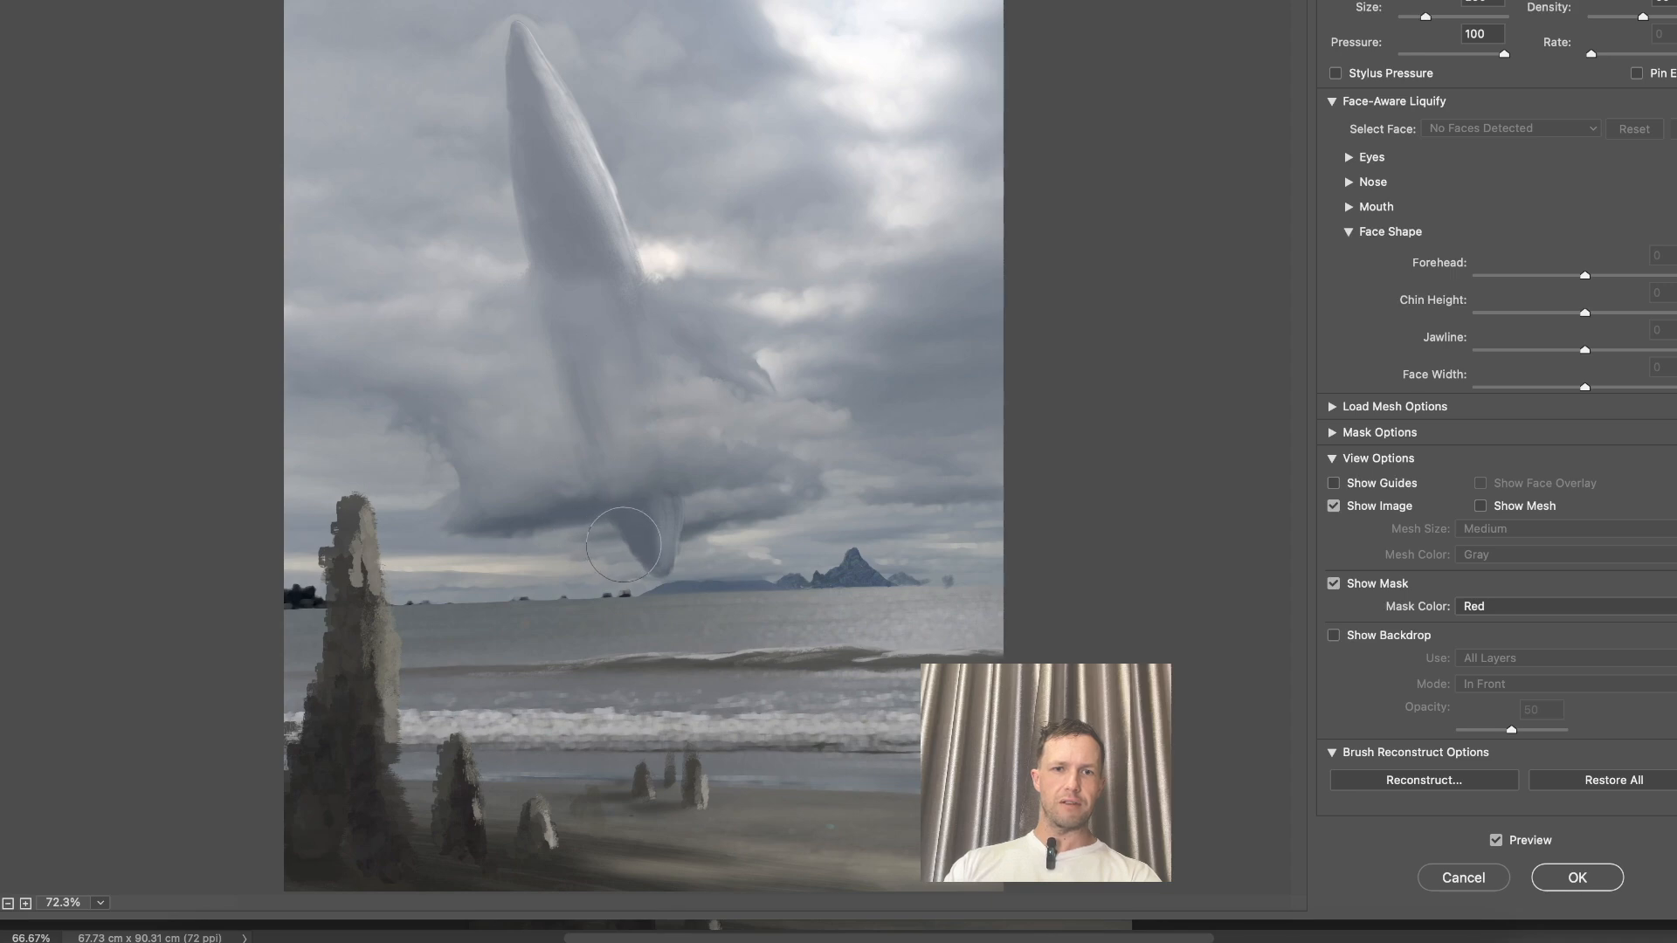
Apply the Liquify reshaping of the tall shape to the painting.
{"action": "key", "text": "bracketright"}
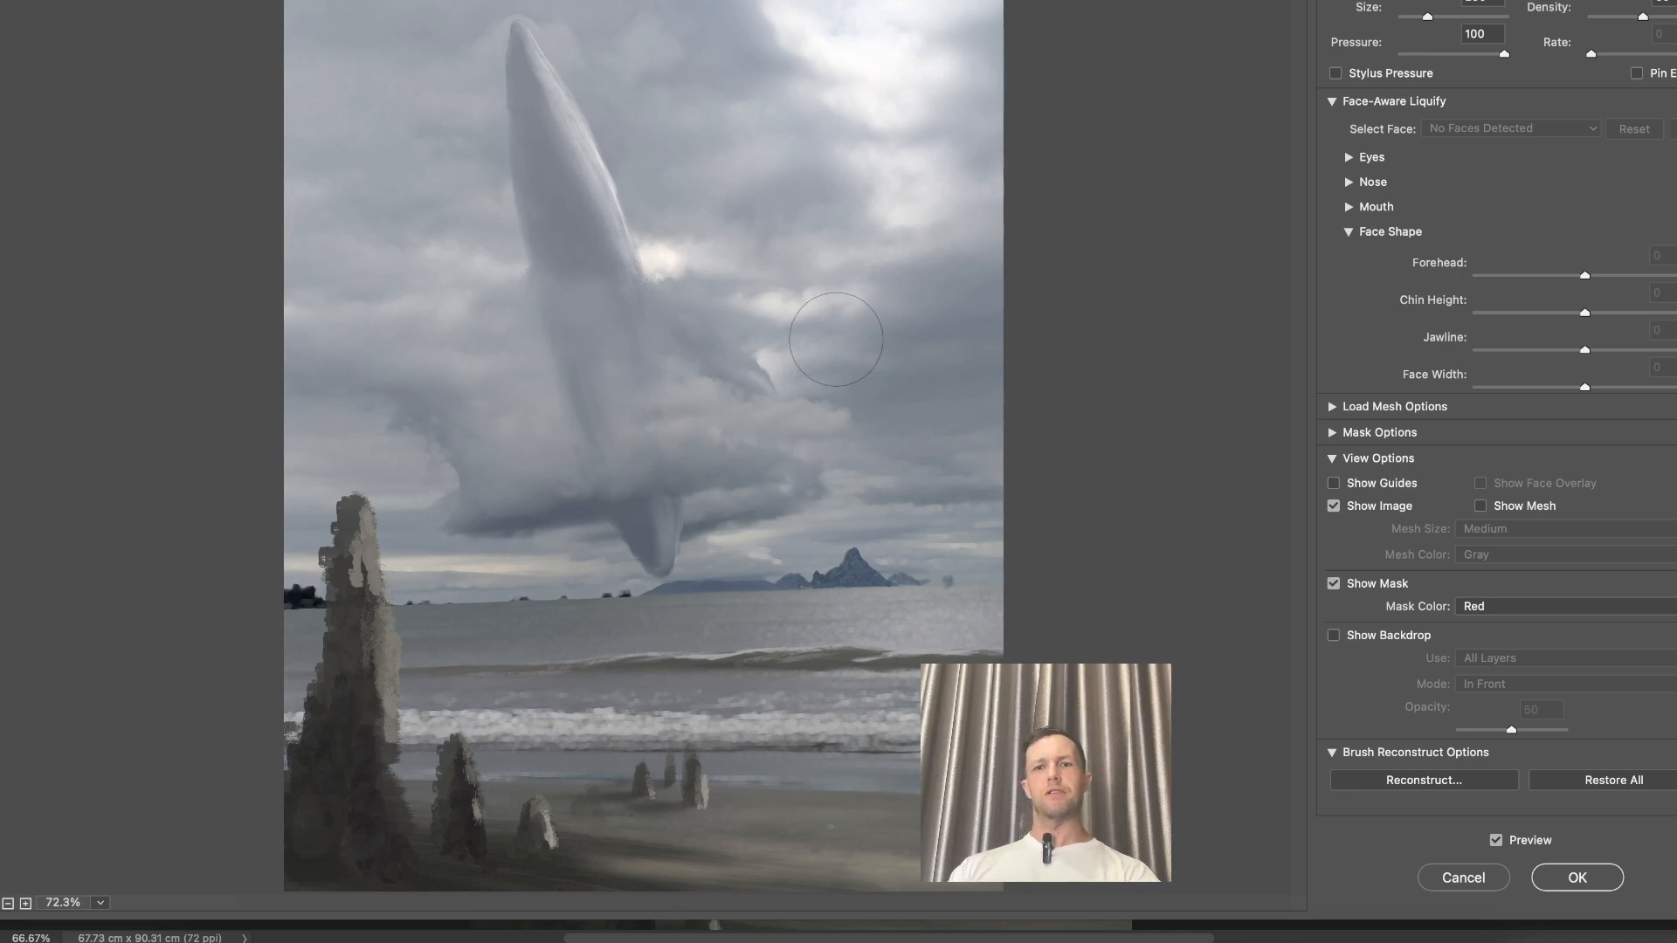
{"action": "left_click", "coordinate": [1577, 878]}
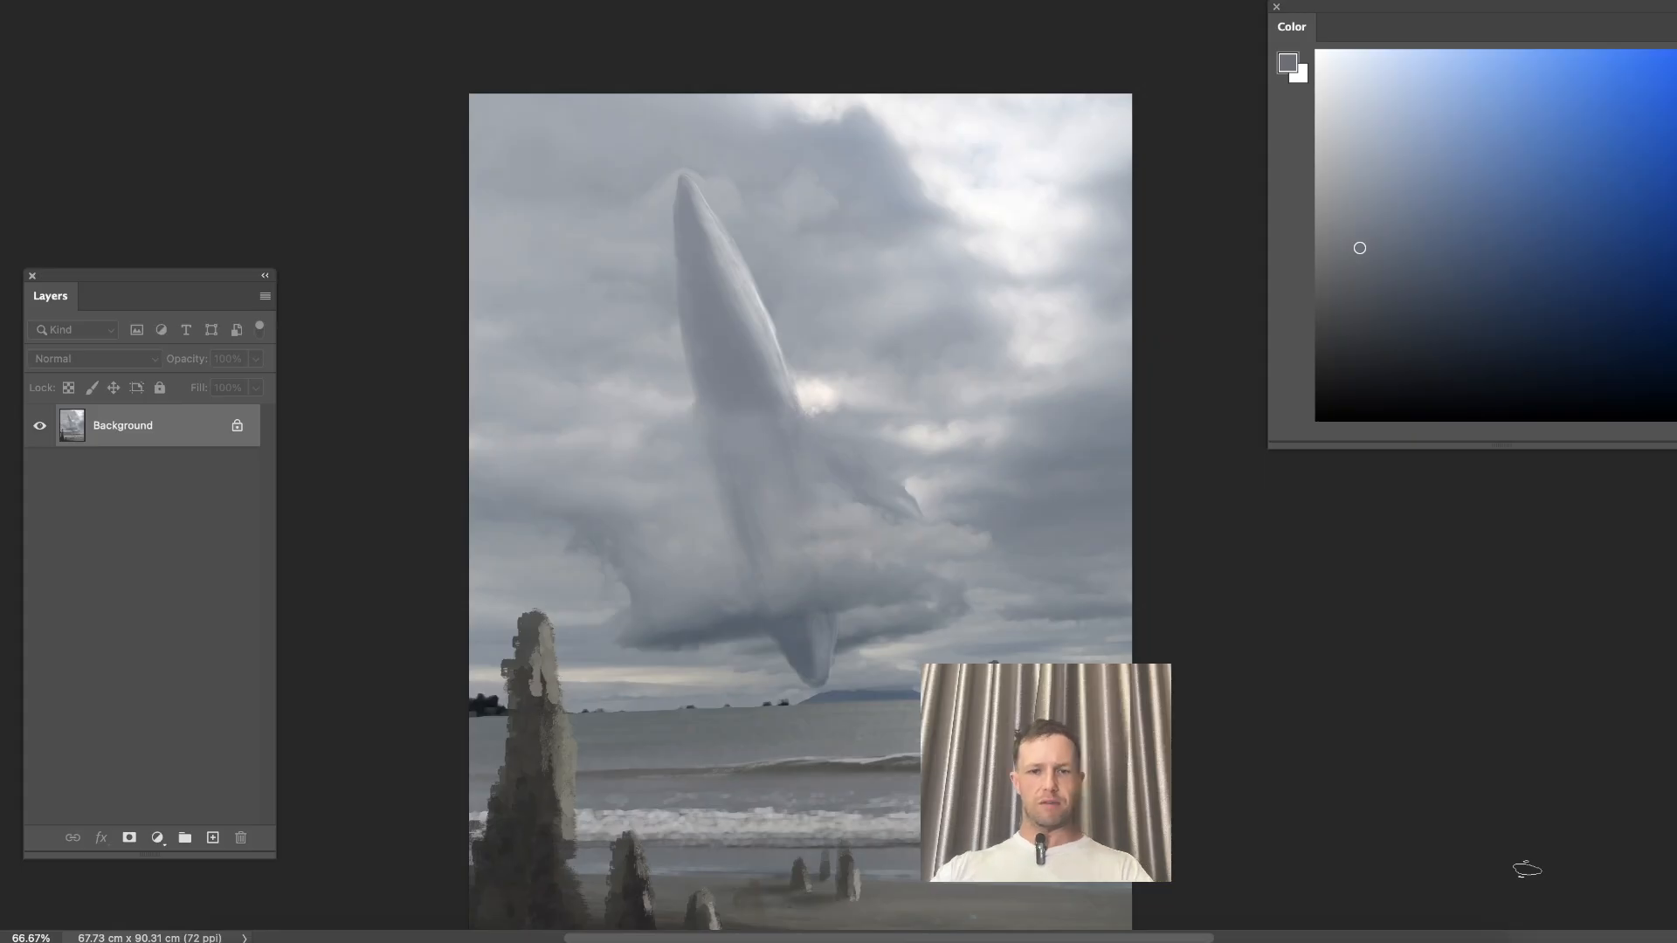
{"action": "key", "text": "ctrl+plus"}
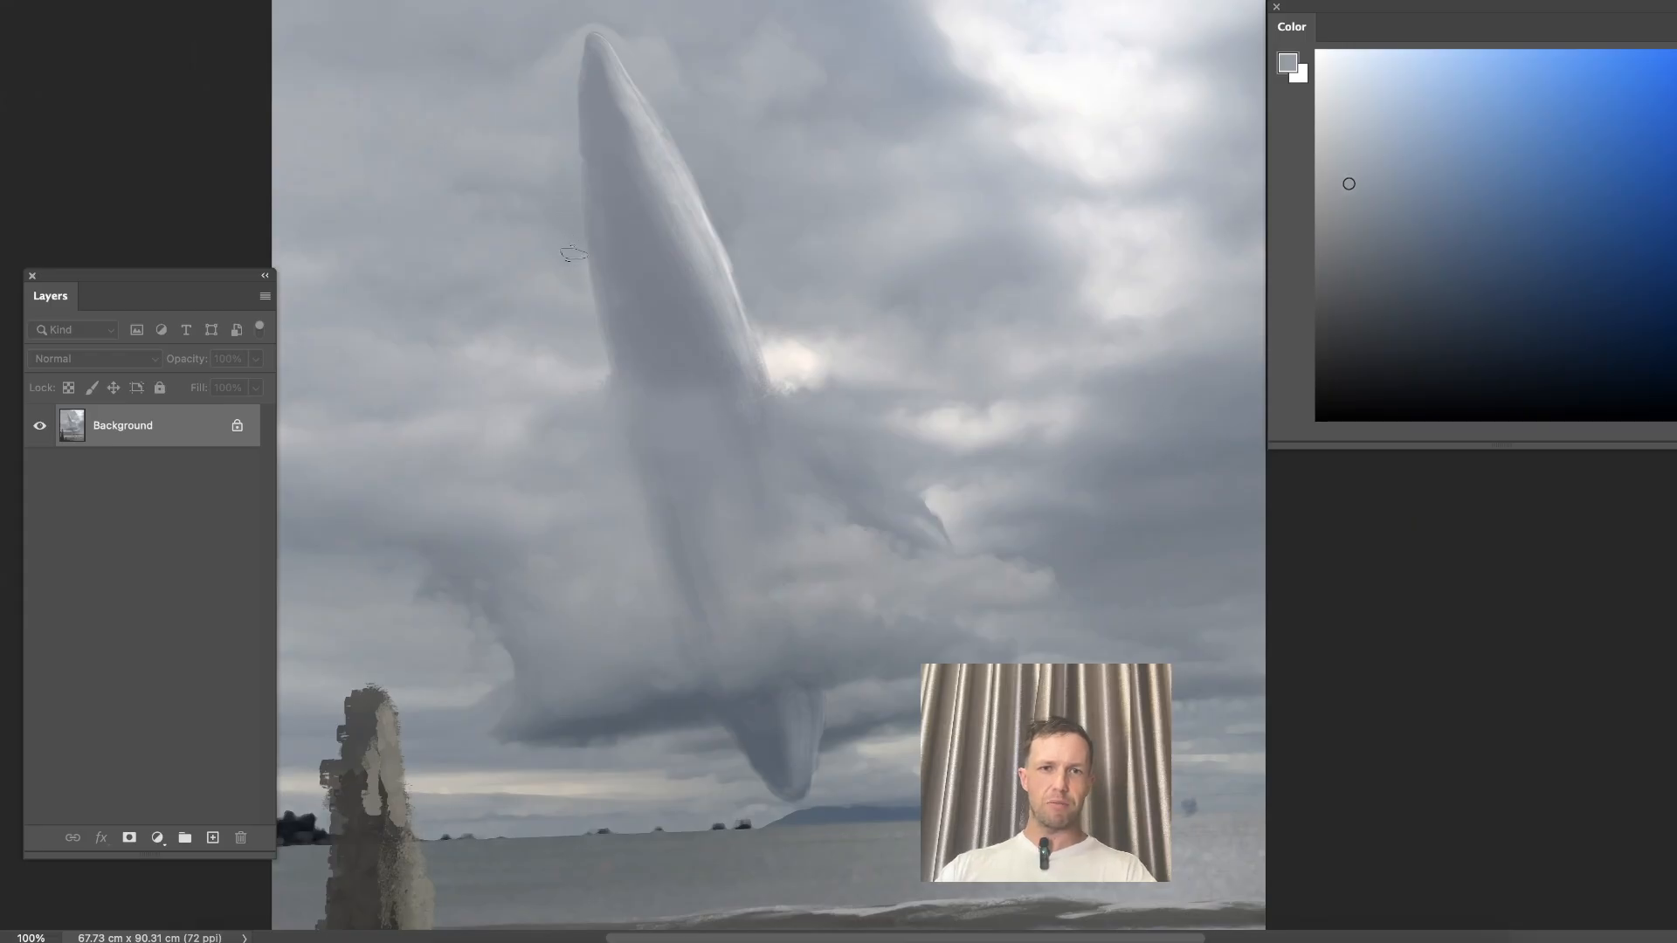
Sample the surrounding sky greys and paint along the tall shape's edges and pointed top to clean up its outline.
{"action": "left_click", "coordinate": [578, 255], "text": "alt"}
{"action": "key", "text": "l"}
{"action": "left_click", "coordinate": [733, 218], "text": "alt"}
{"action": "left_click", "coordinate": [716, 223], "text": "alt"}
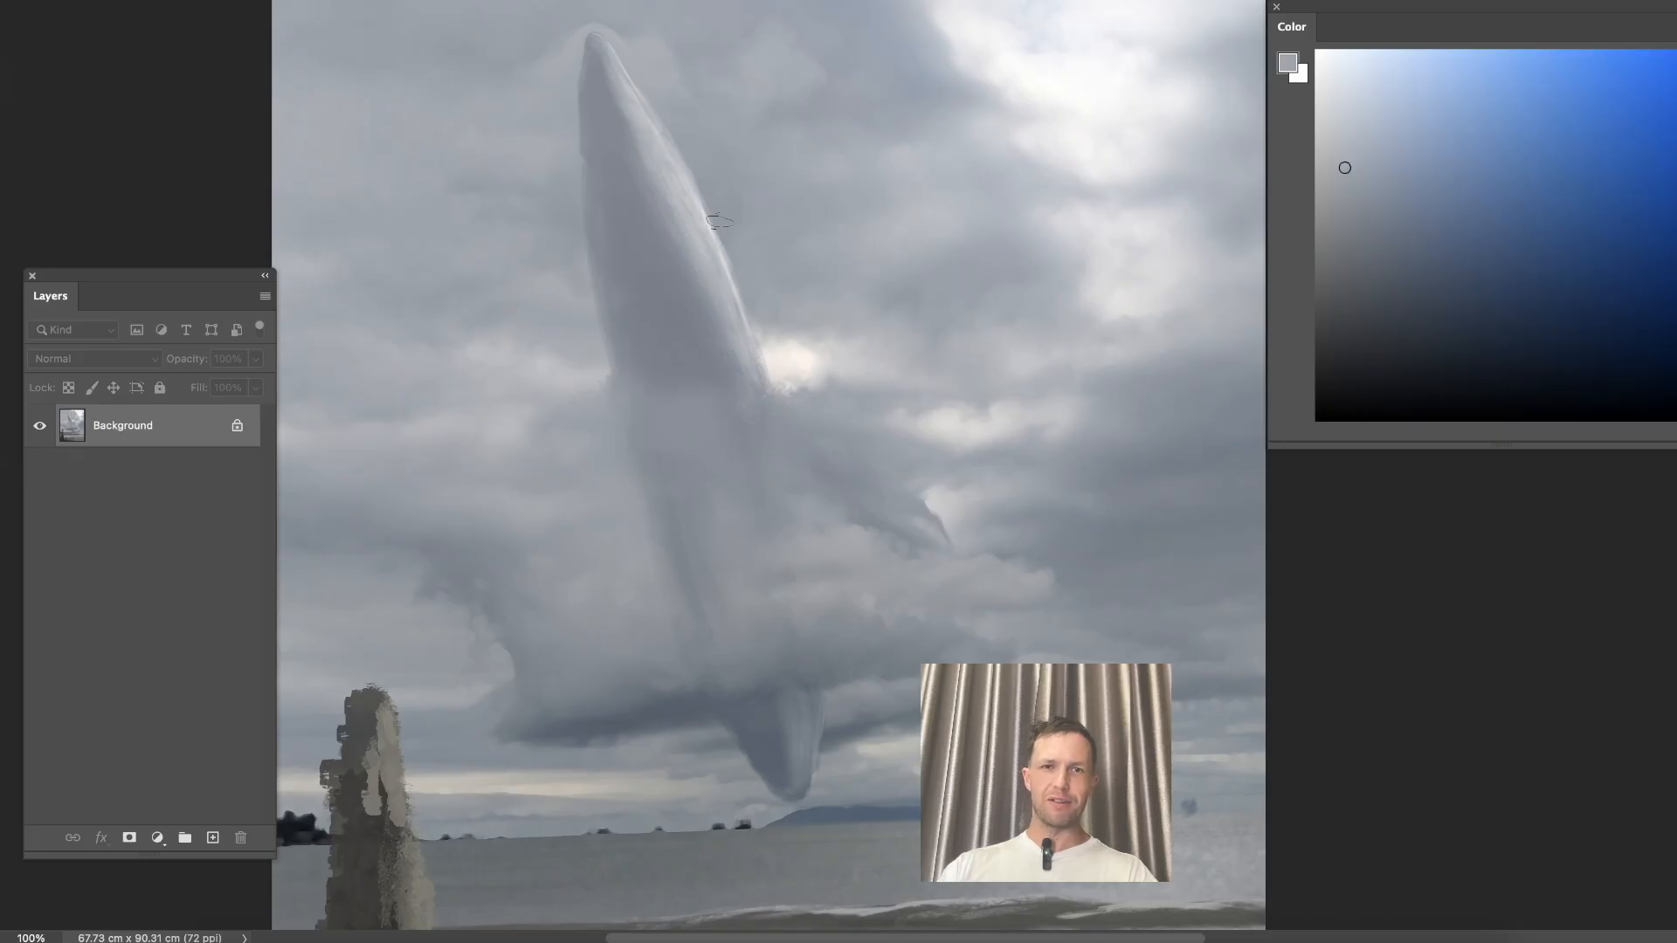
{"action": "left_click", "coordinate": [664, 32], "text": "alt"}
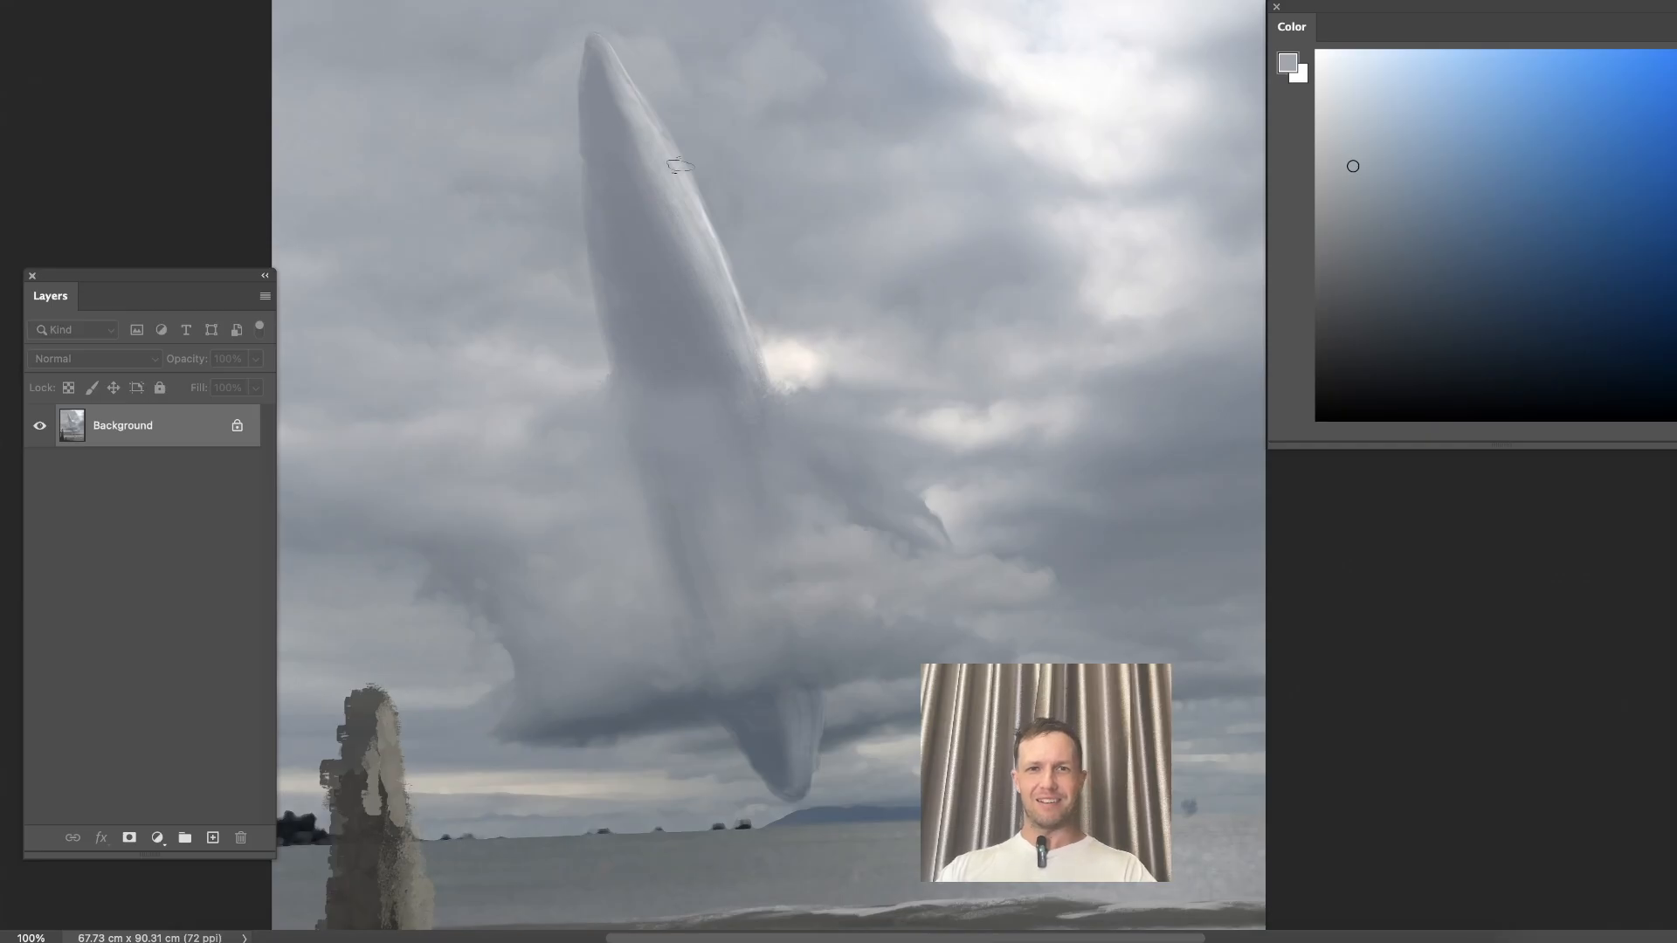
{"action": "left_click", "coordinate": [613, 223], "text": "alt"}
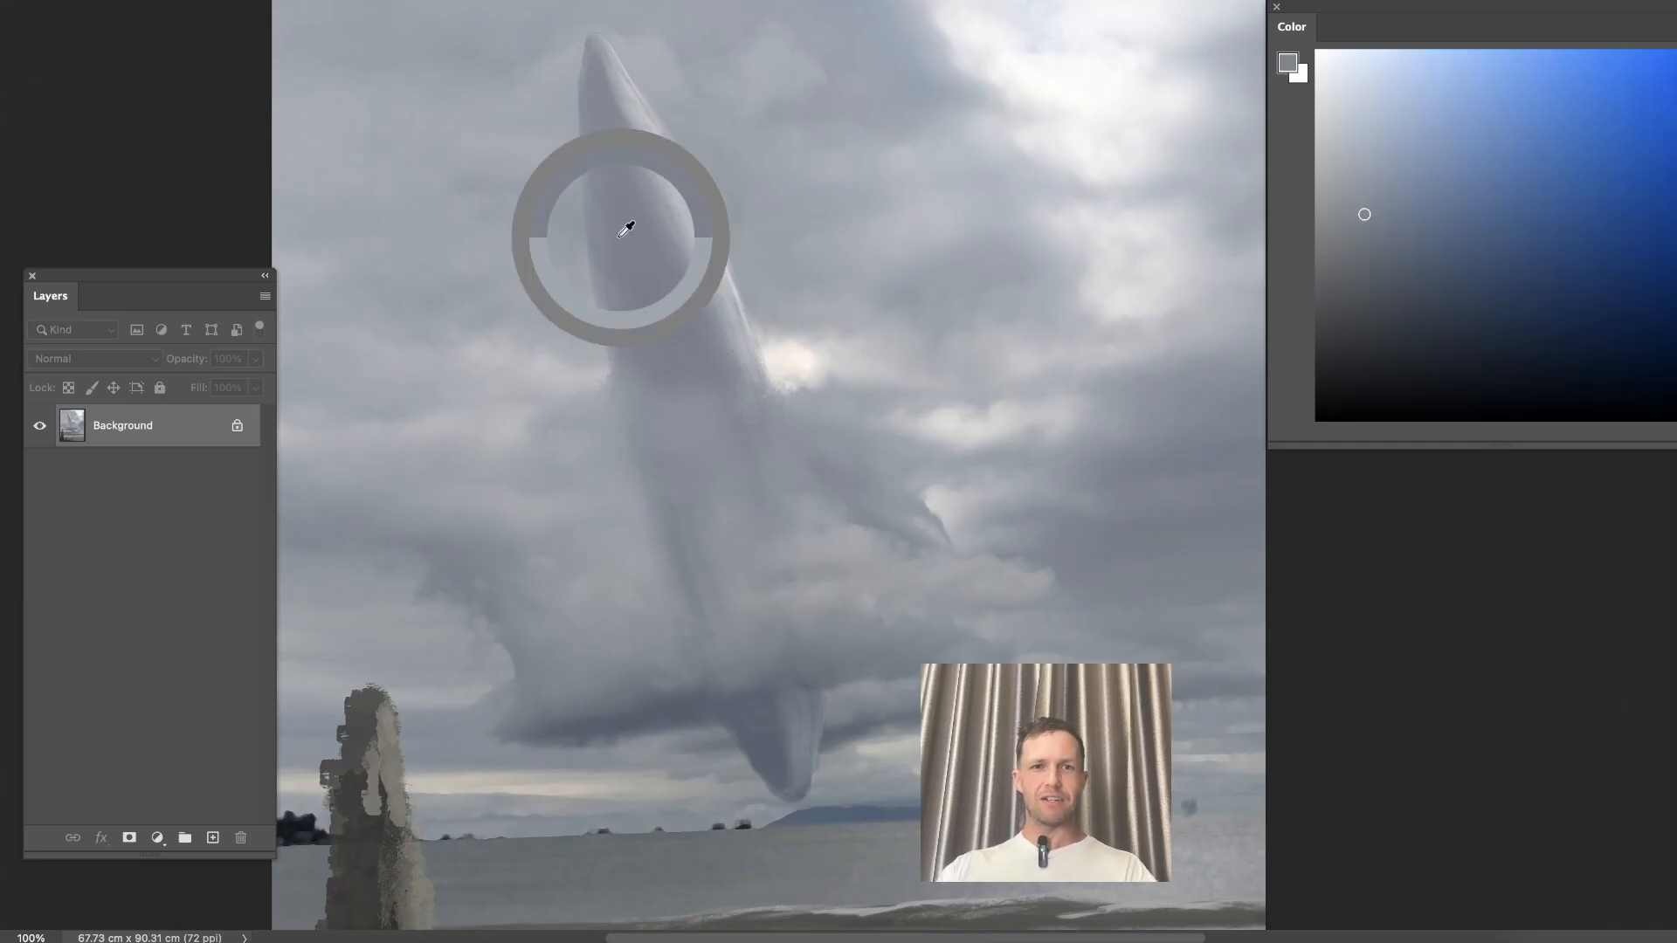
{"action": "left_click_drag", "start_coordinate": [1364, 214], "coordinate": [1354, 242]}
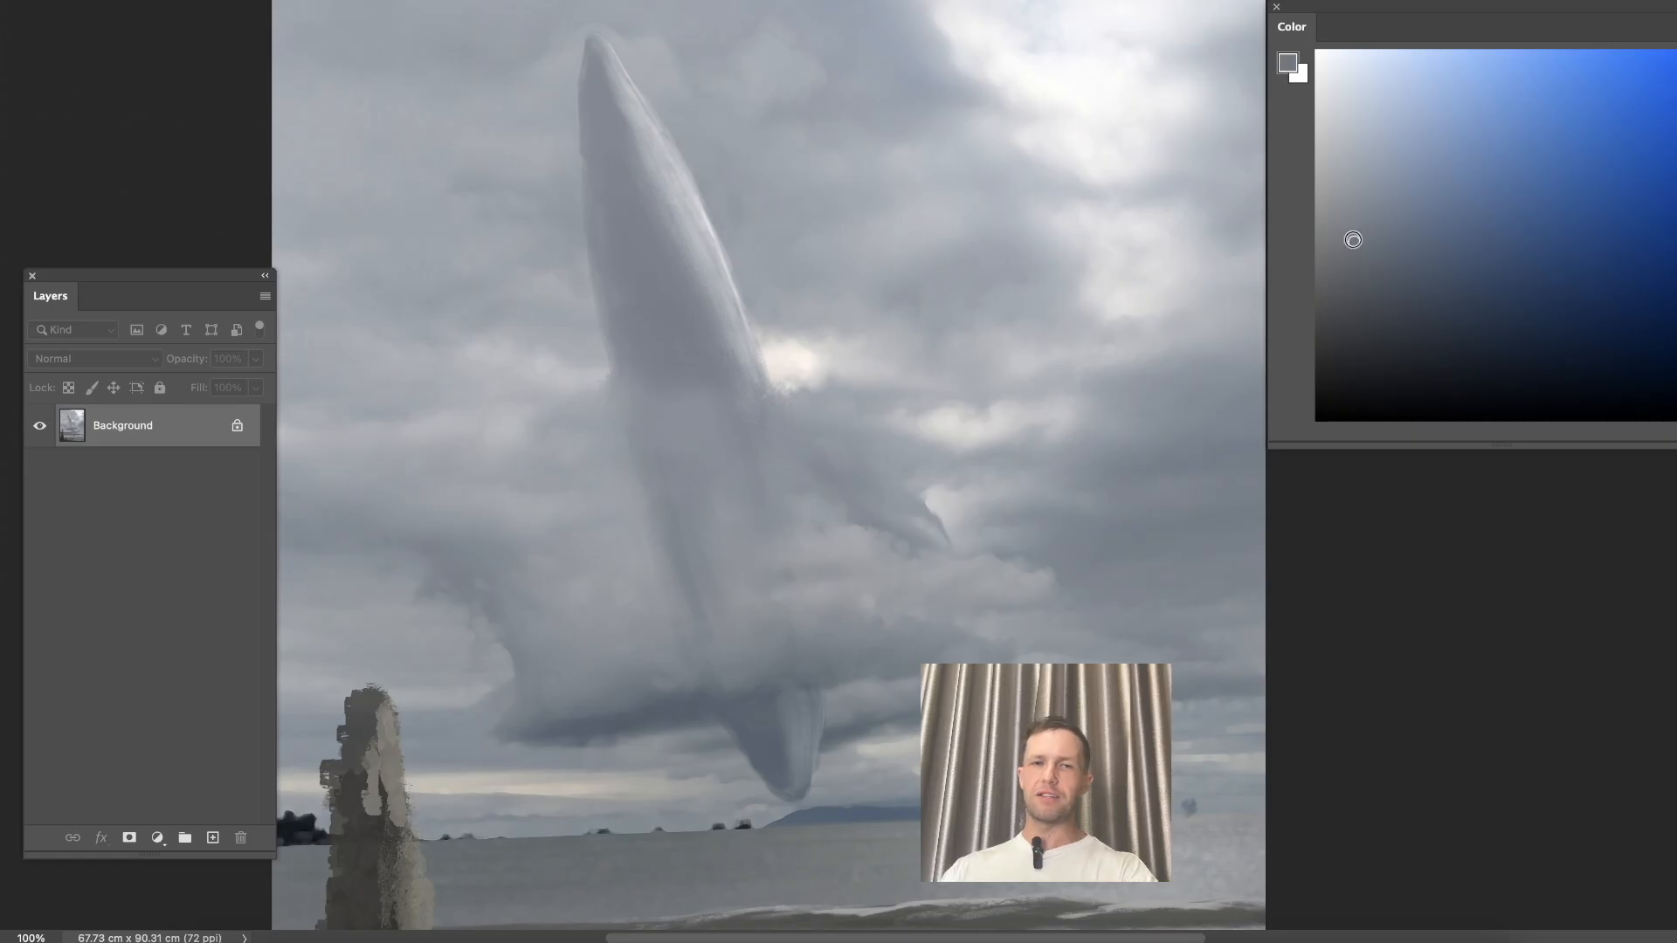
{"action": "left_click_drag", "start_coordinate": [516, 186], "coordinate": [823, 139]}
{"action": "left_click_drag", "start_coordinate": [474, 220], "coordinate": [788, 133]}
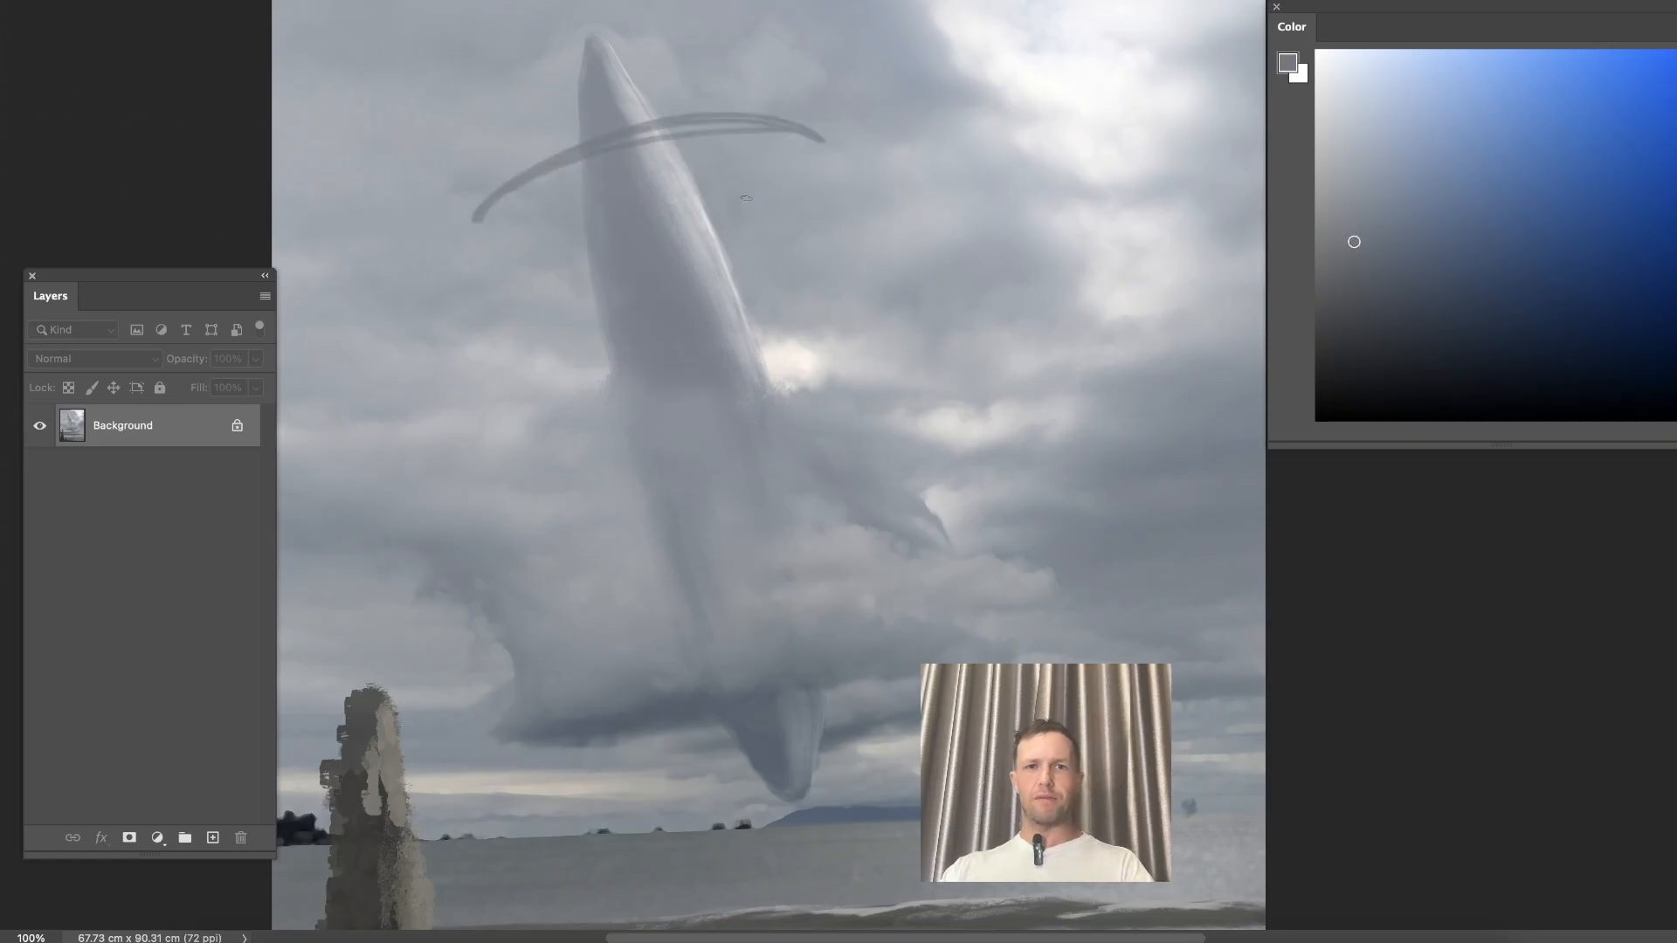
{"action": "key", "text": "super+z"}
{"action": "key", "text": "super+z"}
Try six curved dark grey contour lines down the tall shape, and undo them.
{"action": "left_click_drag", "start_coordinate": [450, 199], "coordinate": [759, 90]}
{"action": "left_click_drag", "start_coordinate": [485, 249], "coordinate": [705, 175]}
{"action": "left_click_drag", "start_coordinate": [521, 304], "coordinate": [738, 251]}
{"action": "left_click_drag", "start_coordinate": [551, 365], "coordinate": [744, 330]}
{"action": "left_click_drag", "start_coordinate": [577, 444], "coordinate": [705, 425]}
{"action": "left_click_drag", "start_coordinate": [489, 576], "coordinate": [843, 543]}
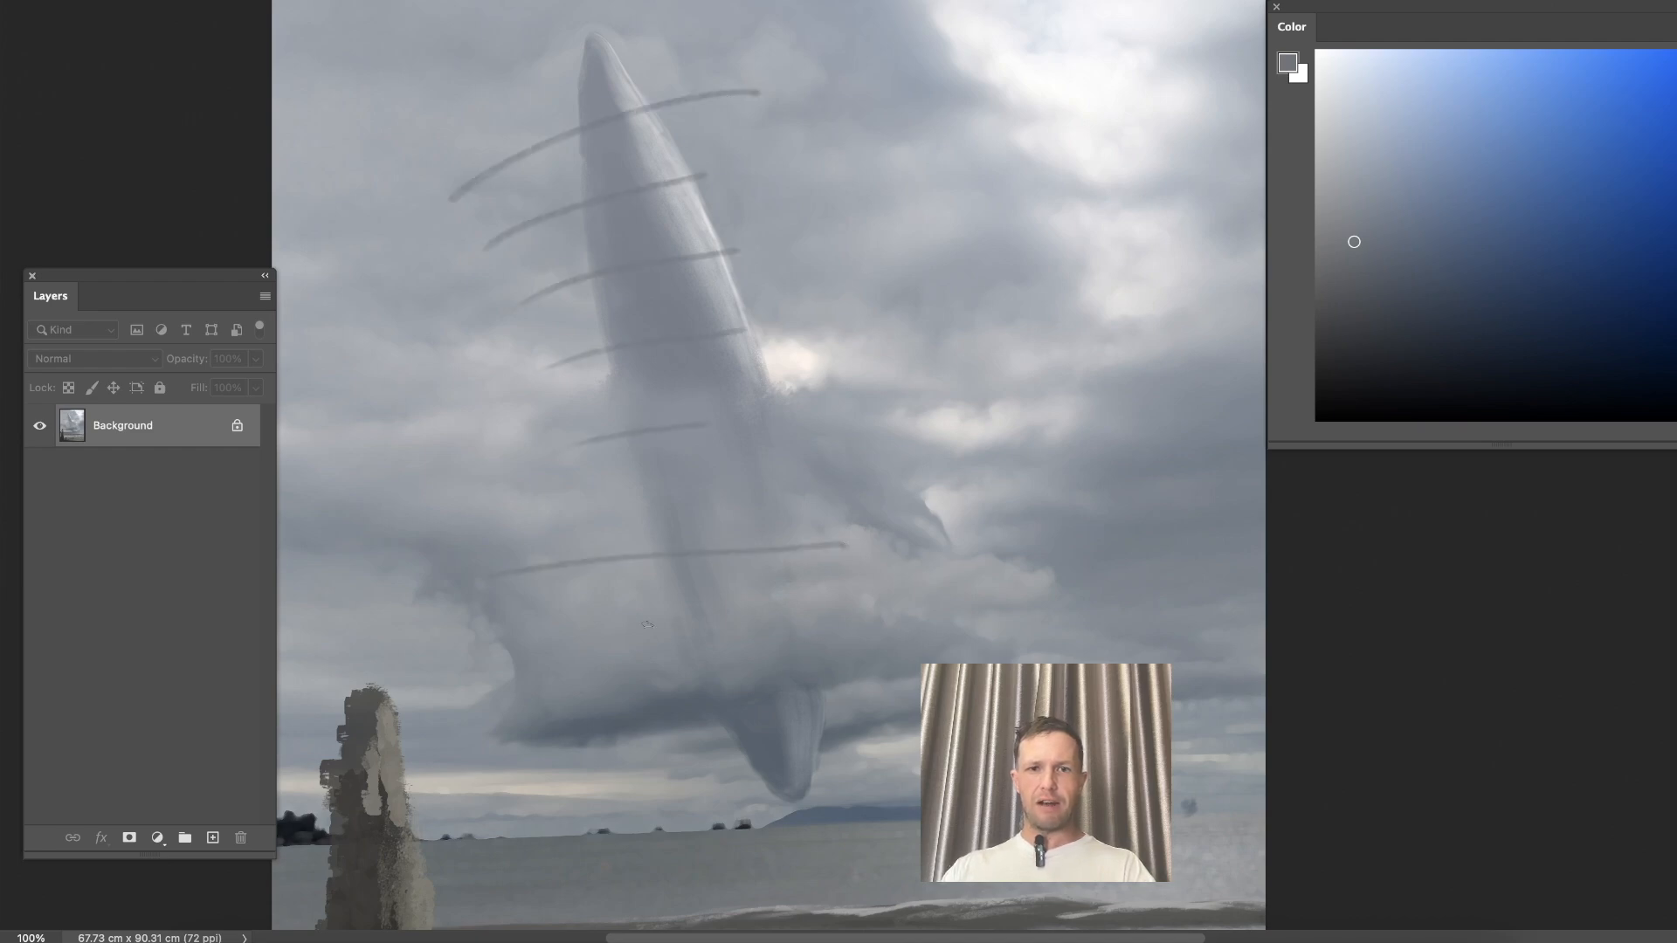
{"action": "key", "text": "super+z"}
{"action": "key", "text": "super+z"}
{"action": "key", "text": "super+z"}
{"action": "key", "text": "super+z"}
{"action": "key", "text": "super+z"}
{"action": "key", "text": "super+z"}
{"action": "key", "text": "super+z"}
Sketch red perspective guide curves from the flat horizon up over the tall shape, and undo them.
{"action": "scroll", "coordinate": [878, 524], "scroll_direction": "down", "scroll_amount": 4}
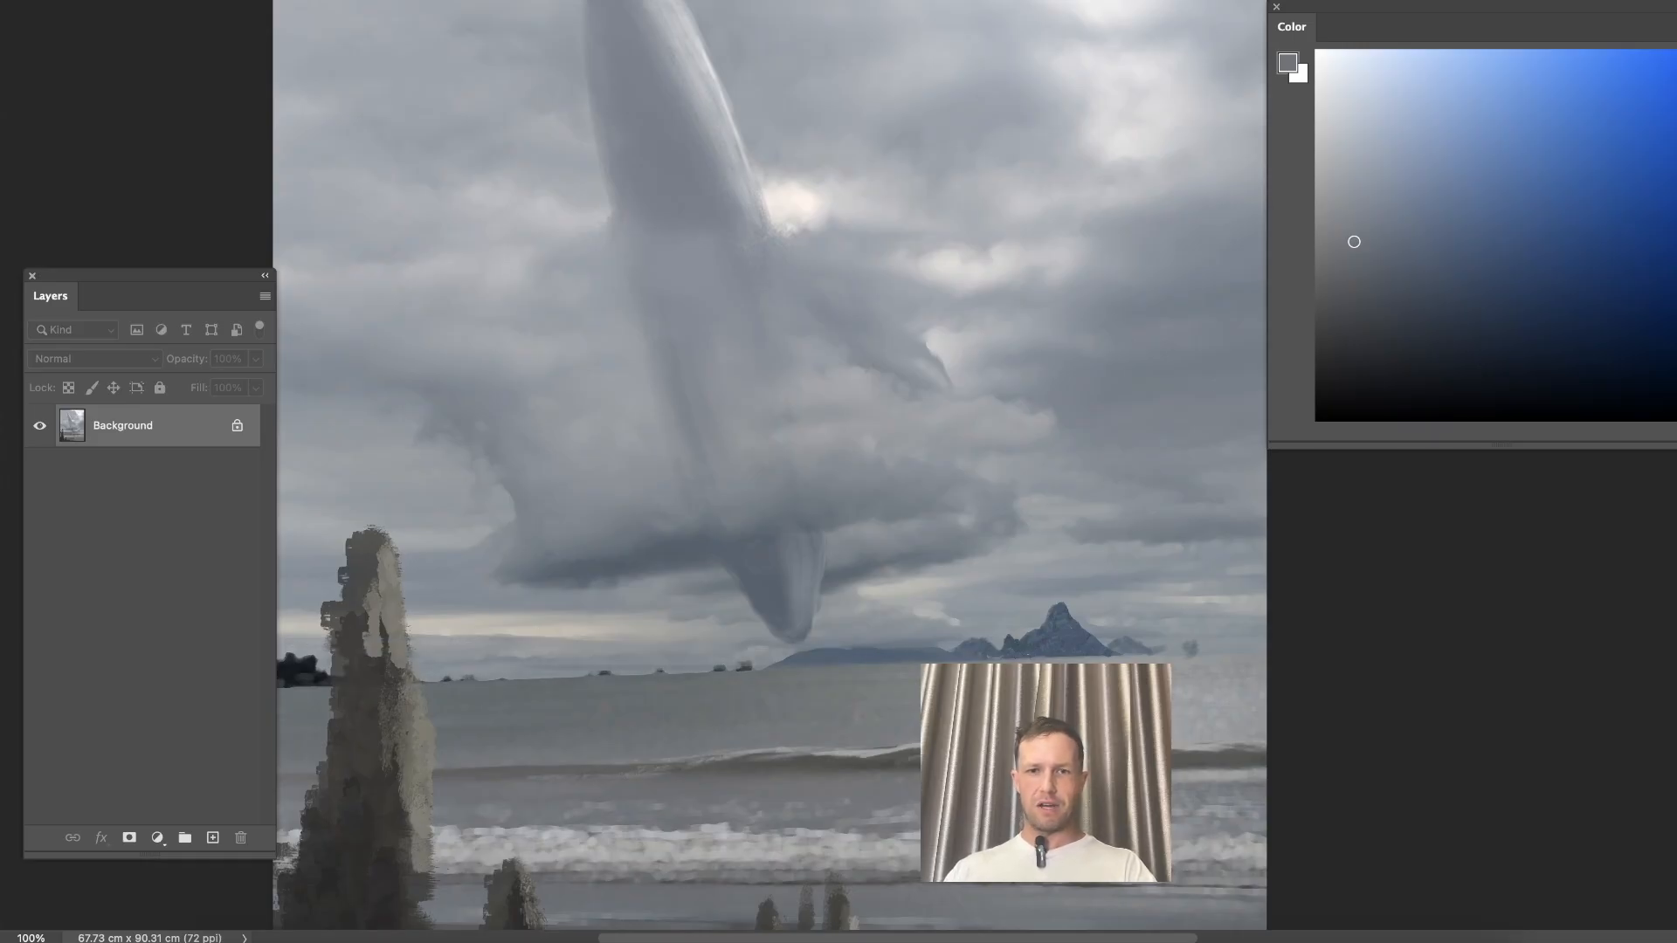
{"action": "left_click", "coordinate": [1477, 136]}
{"action": "mouse_move", "coordinate": [508, 670]}
{"action": "left_mouse_down"}
{"action": "mouse_move", "coordinate": [909, 656]}
{"action": "mouse_move", "coordinate": [666, 660]}
{"action": "left_mouse_up"}
{"action": "left_click_drag", "start_coordinate": [585, 585], "coordinate": [1035, 587]}
{"action": "left_click_drag", "start_coordinate": [534, 321], "coordinate": [1046, 255]}
{"action": "mouse_move", "coordinate": [498, 188]}
{"action": "left_mouse_down"}
{"action": "mouse_move", "coordinate": [874, 80]}
{"action": "mouse_move", "coordinate": [986, 114]}
{"action": "left_mouse_up"}
{"action": "left_click_drag", "start_coordinate": [480, 113], "coordinate": [900, 42]}
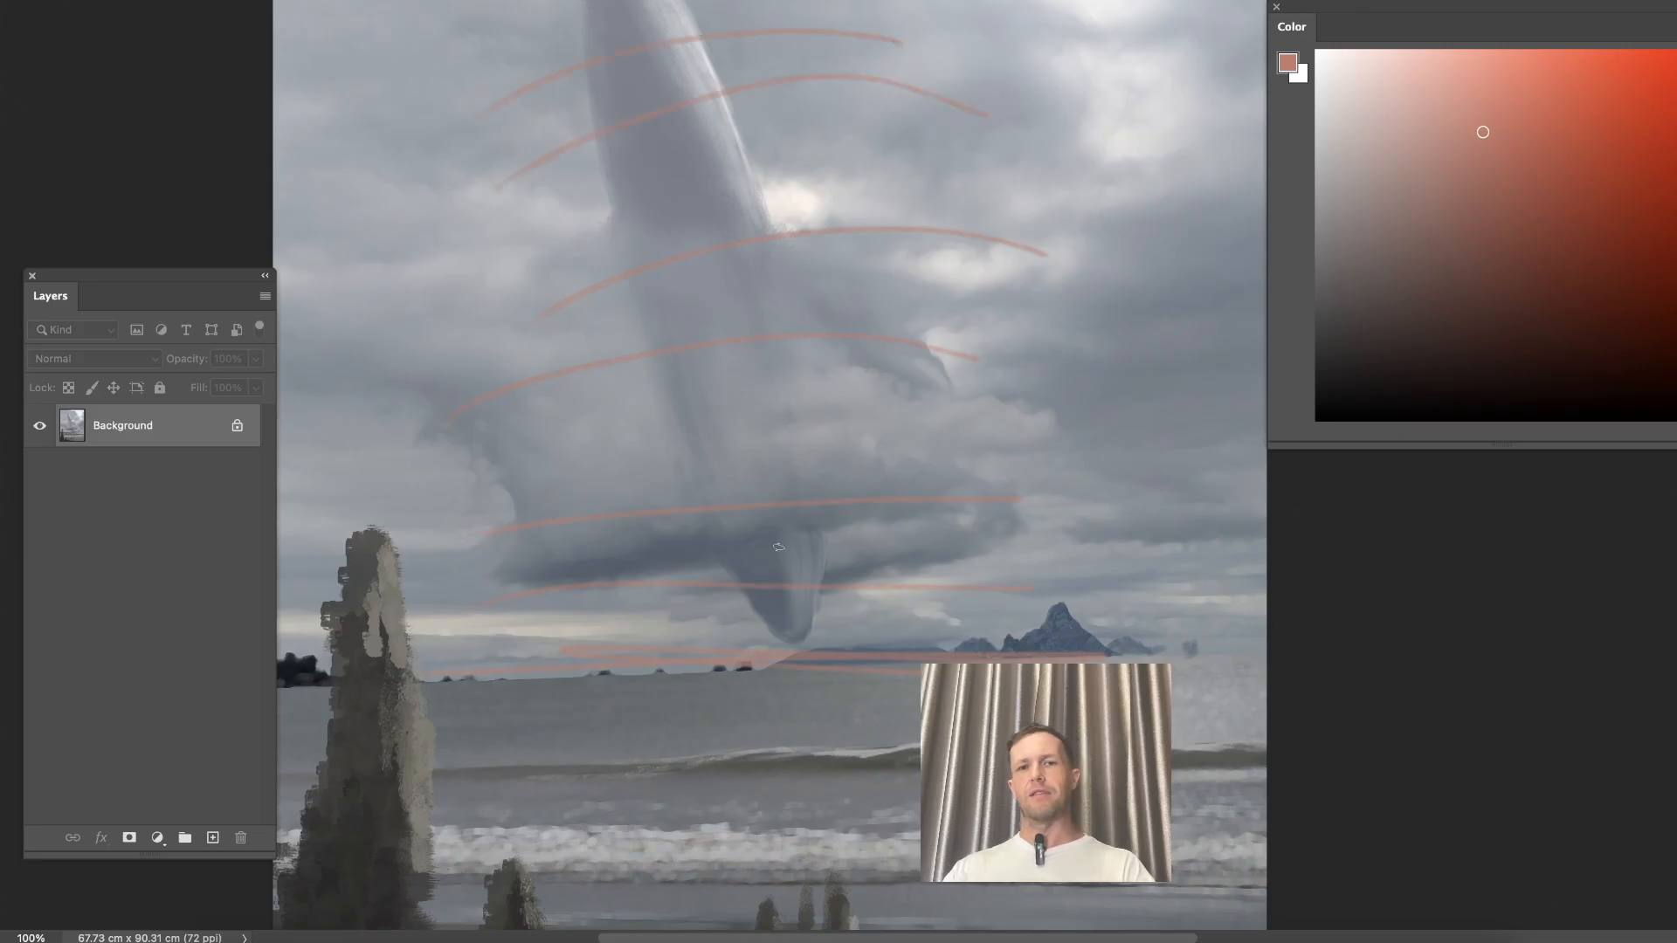
{"action": "key", "text": "ctrl+z"}
{"action": "key", "text": "ctrl+z"}
{"action": "key", "text": "ctrl+z"}
{"action": "key", "text": "ctrl+z"}
{"action": "key", "text": "ctrl+z"}
{"action": "key", "text": "ctrl+z"}
{"action": "key", "text": "ctrl+z"}
{"action": "key", "text": "ctrl+z"}
{"action": "key", "text": "ctrl+z"}
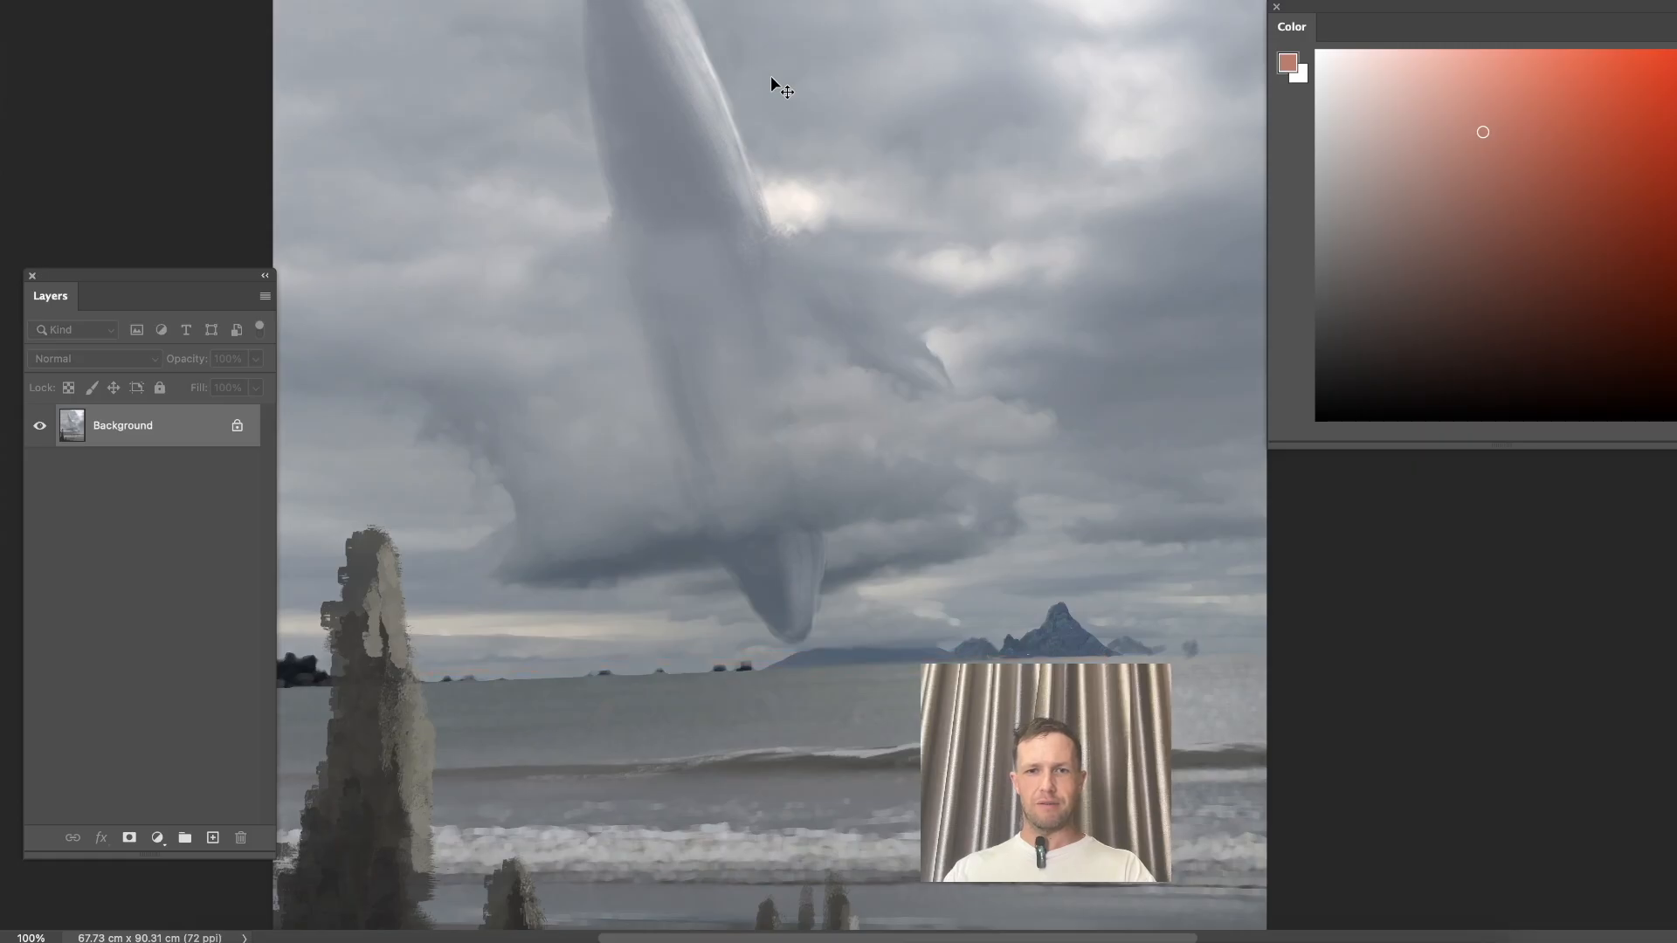
Paint curved bands in a darker blue-grey sampled from the tall shape across its upper tip, following its roundness.
{"action": "left_click_drag", "start_coordinate": [630, 258], "coordinate": [673, 493]}
{"action": "left_click", "coordinate": [700, 297], "text": "alt"}
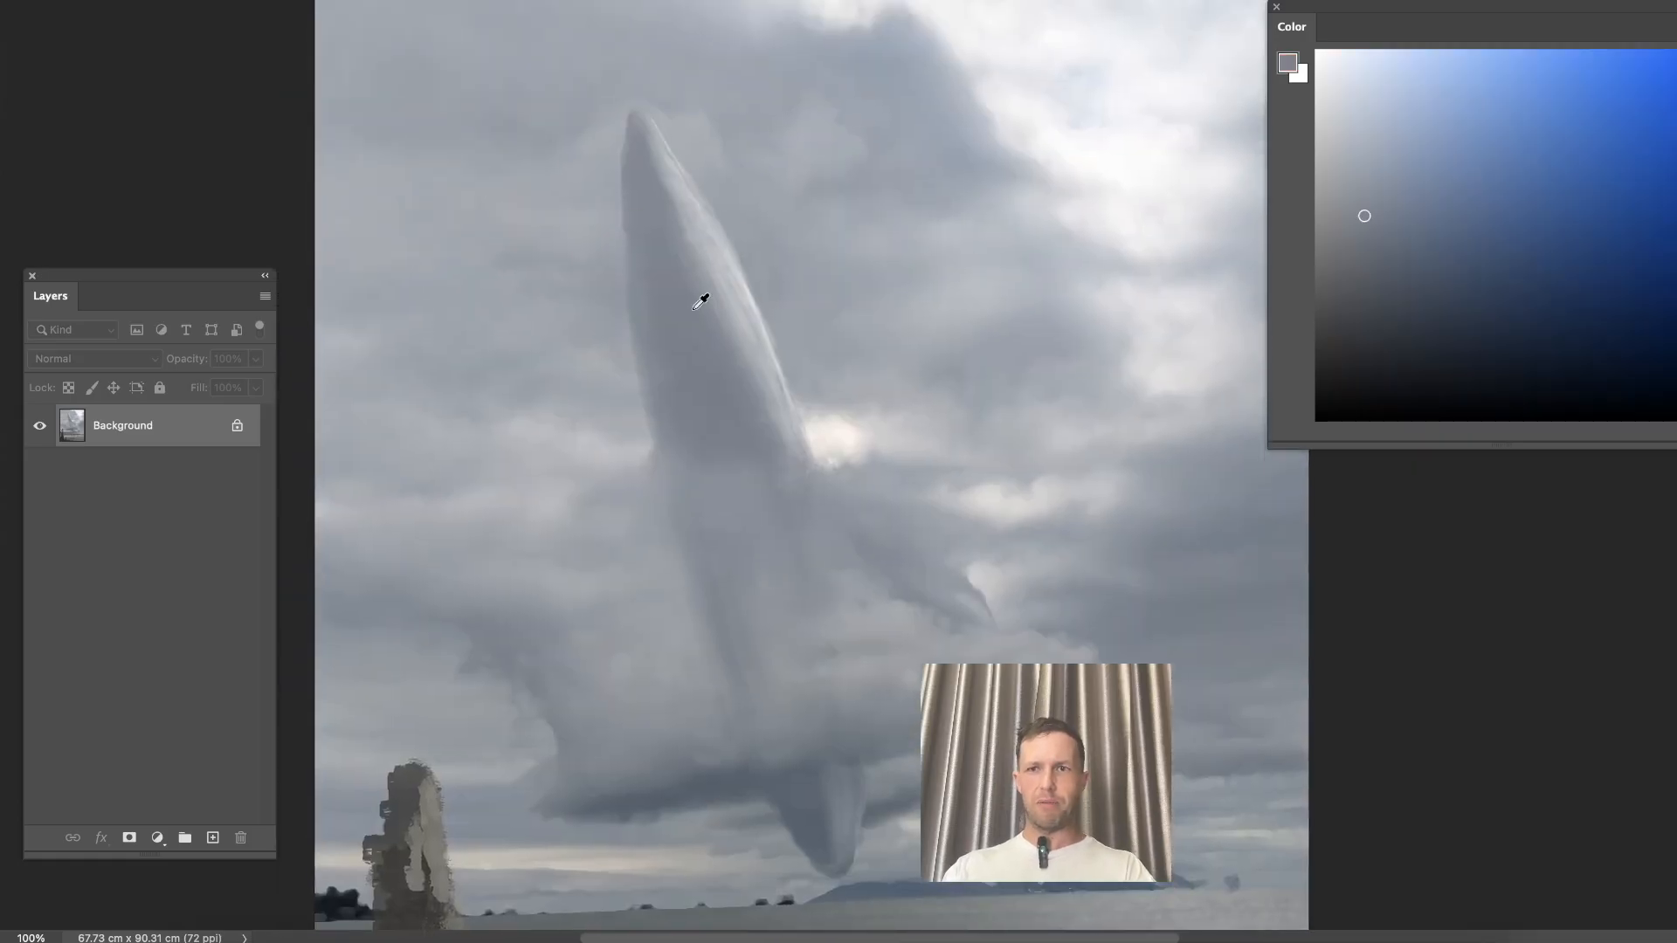
{"action": "left_click", "coordinate": [1358, 251]}
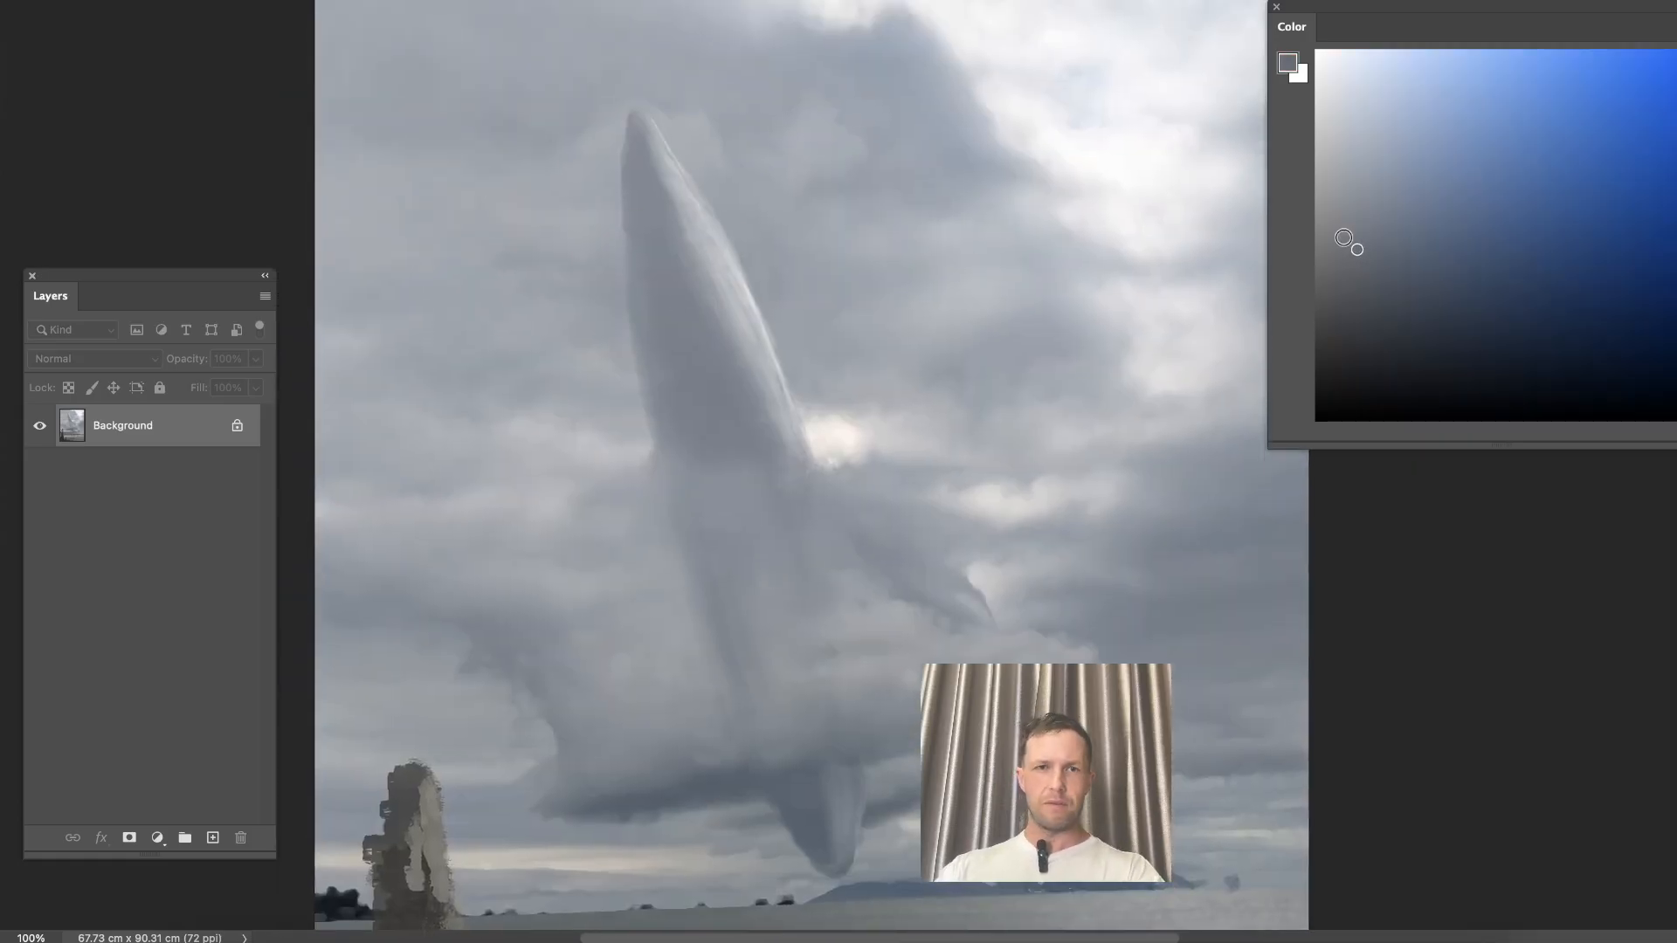
{"action": "key", "text": "super+plus"}
{"action": "left_click_drag", "start_coordinate": [640, 337], "coordinate": [665, 573]}
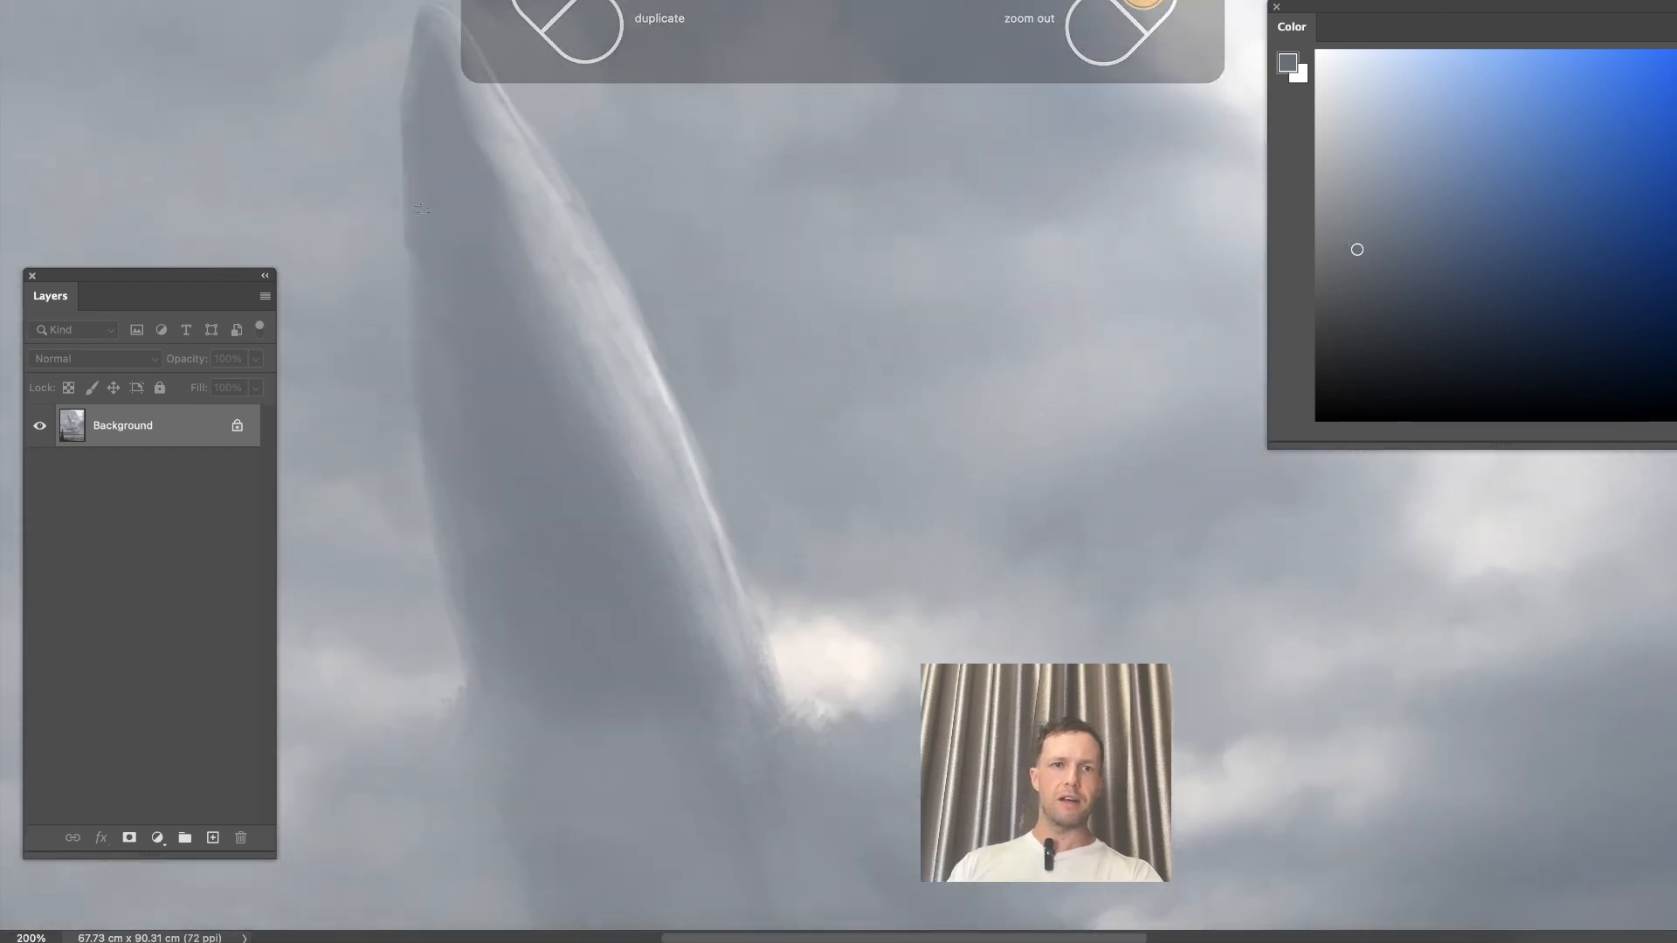
{"action": "left_click", "coordinate": [1354, 225]}
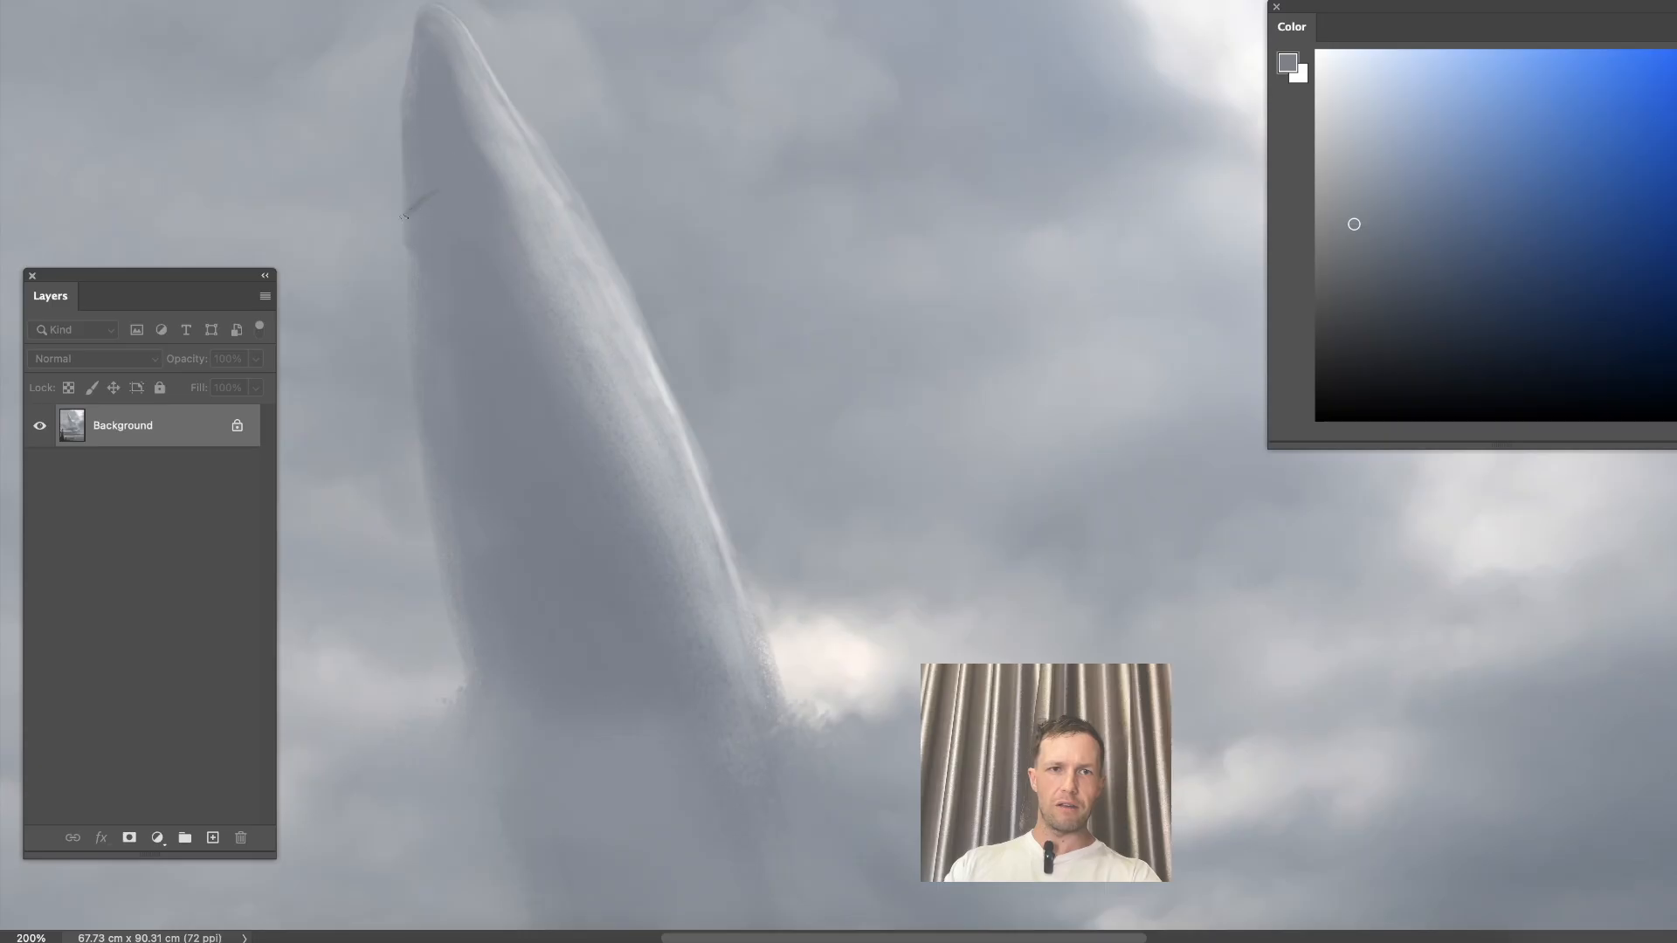
{"action": "left_click_drag", "start_coordinate": [456, 178], "coordinate": [536, 163]}
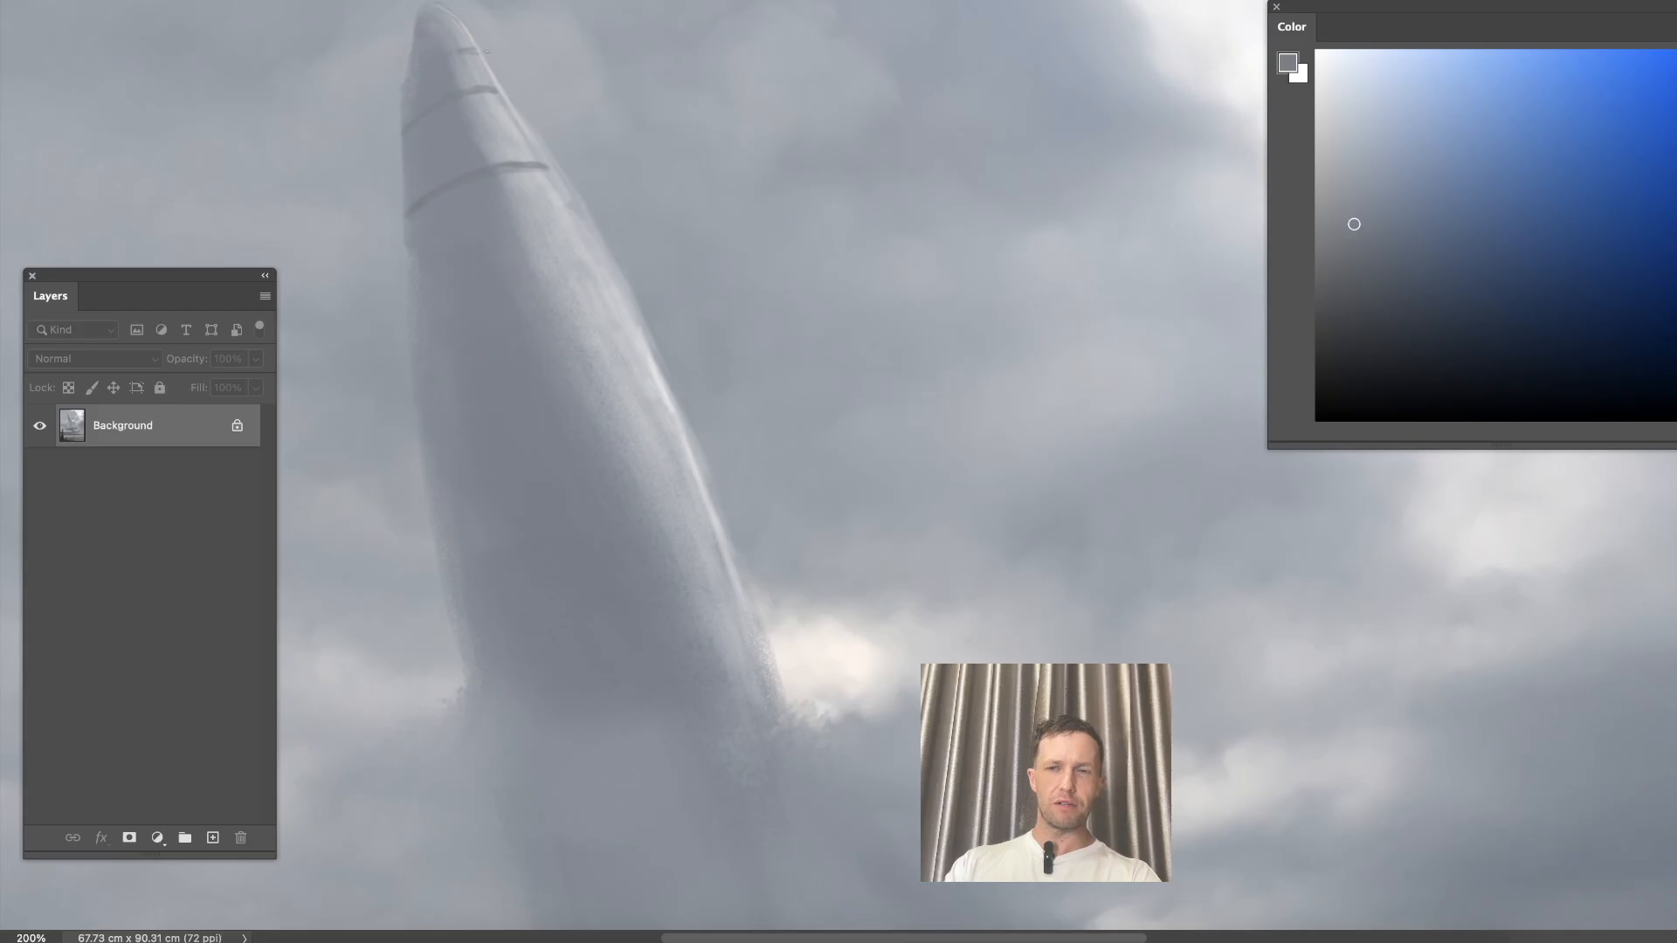
{"action": "left_click_drag", "start_coordinate": [554, 223], "coordinate": [701, 258]}
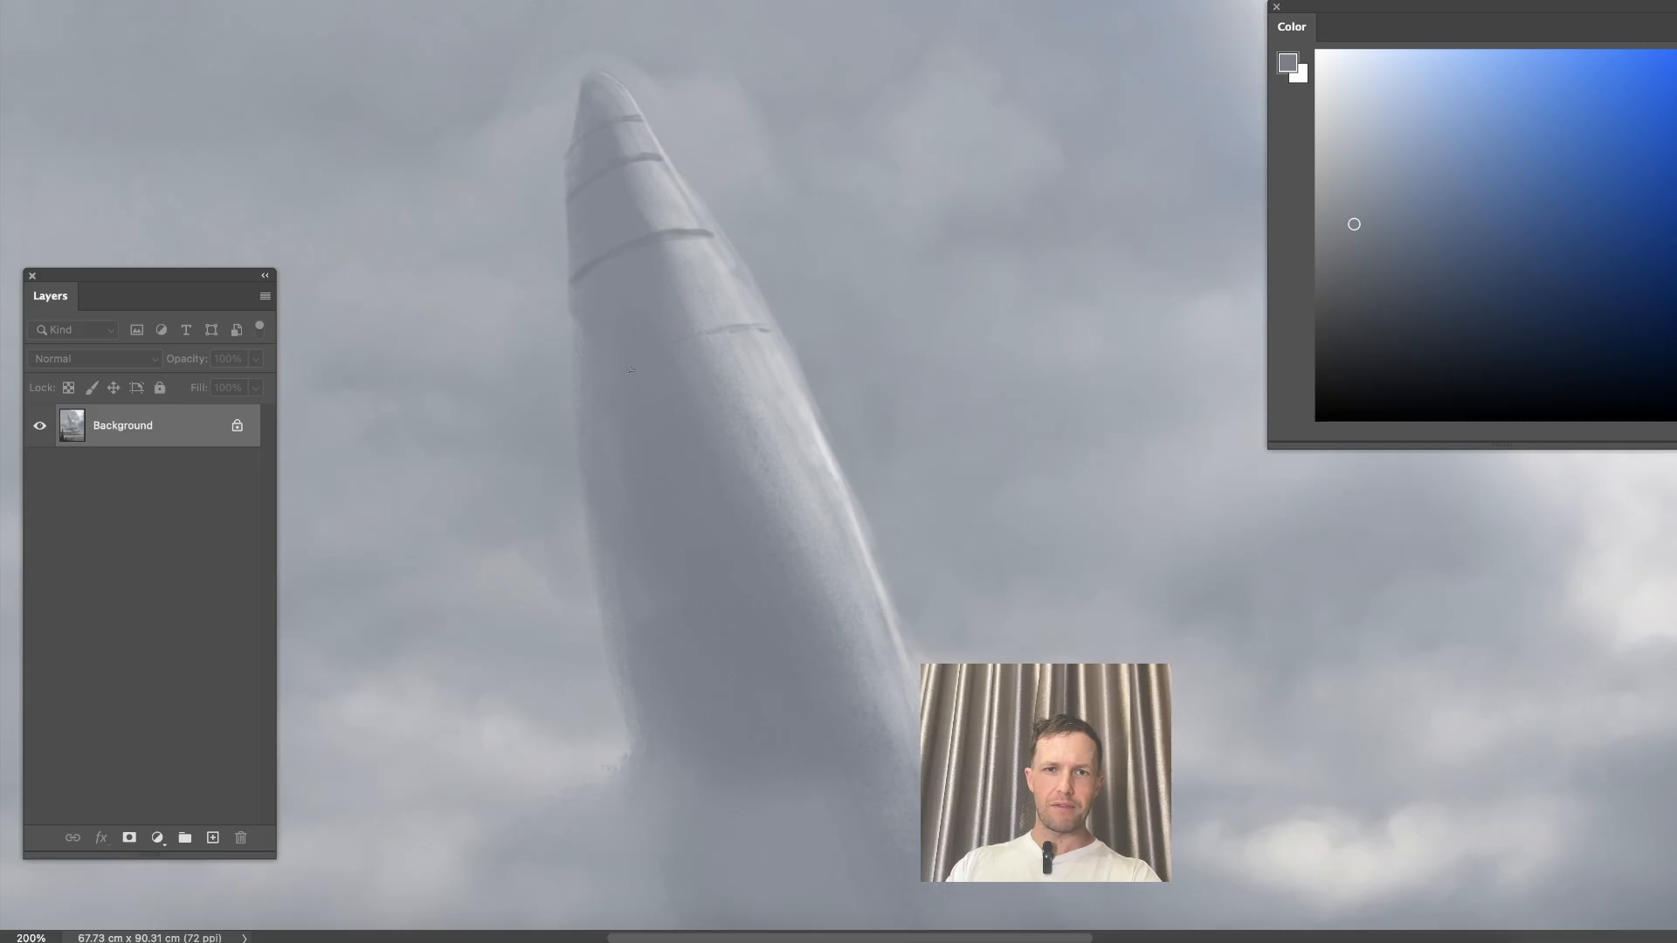
Continue the faint curved bands down the tall shape's body with a darker grey sampled from its shaded side.
{"action": "left_click", "coordinate": [626, 313], "text": "alt"}
{"action": "left_click_drag", "start_coordinate": [757, 524], "coordinate": [760, 191]}
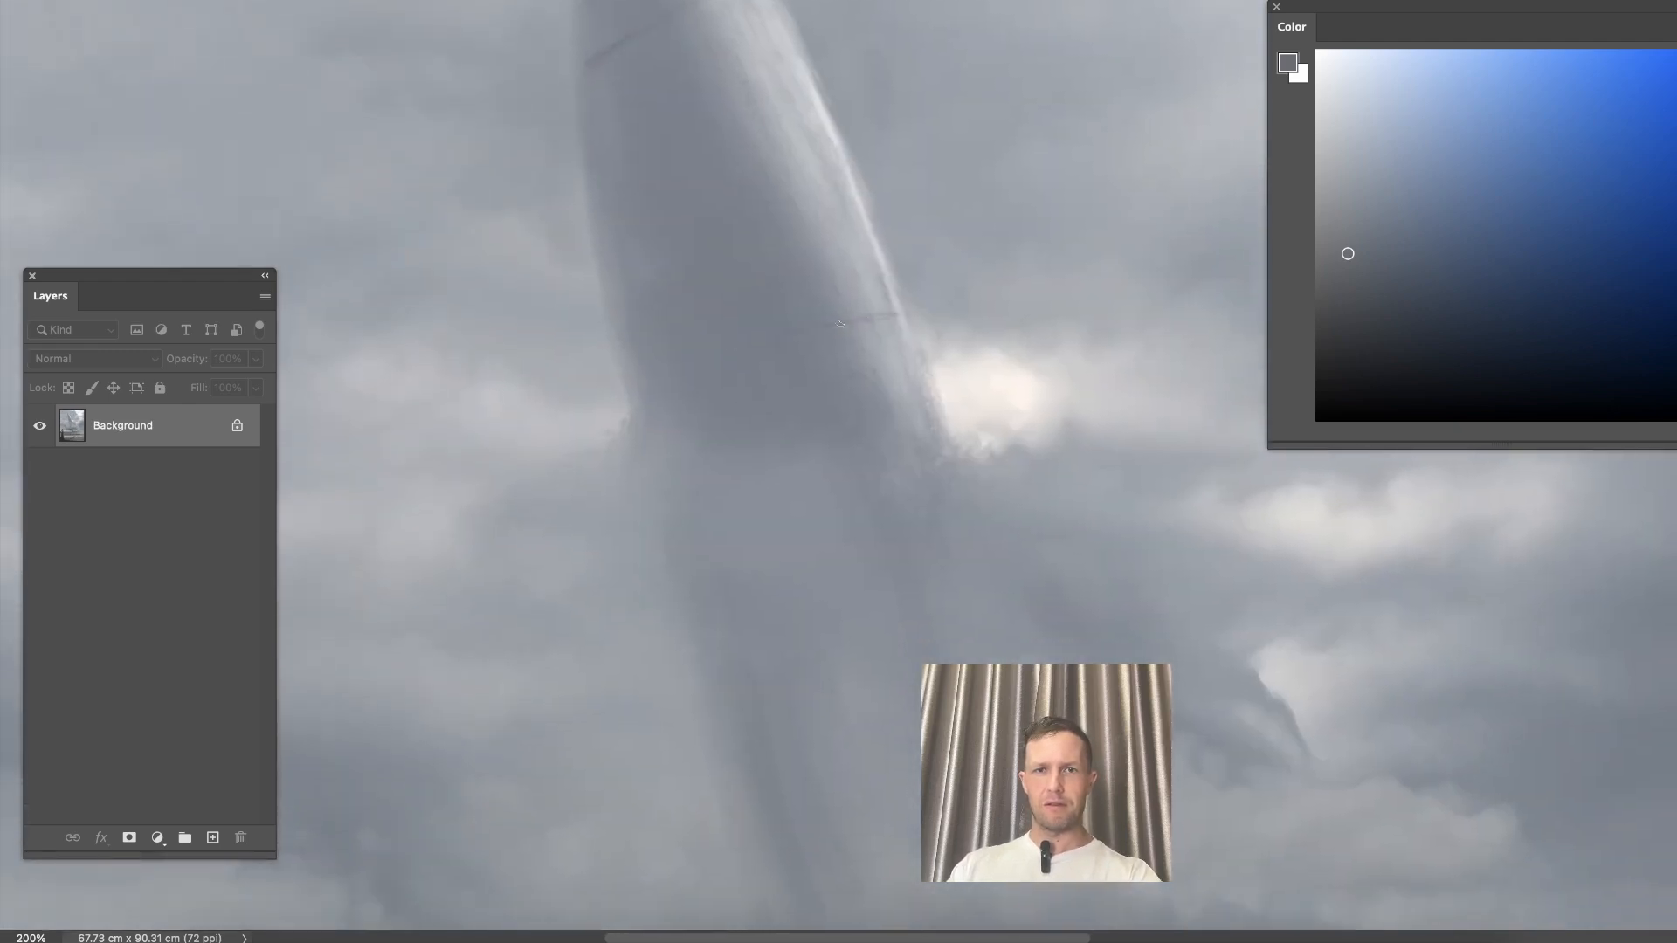
{"action": "scroll", "coordinate": [853, 320], "scroll_direction": "up", "scroll_amount": 3}
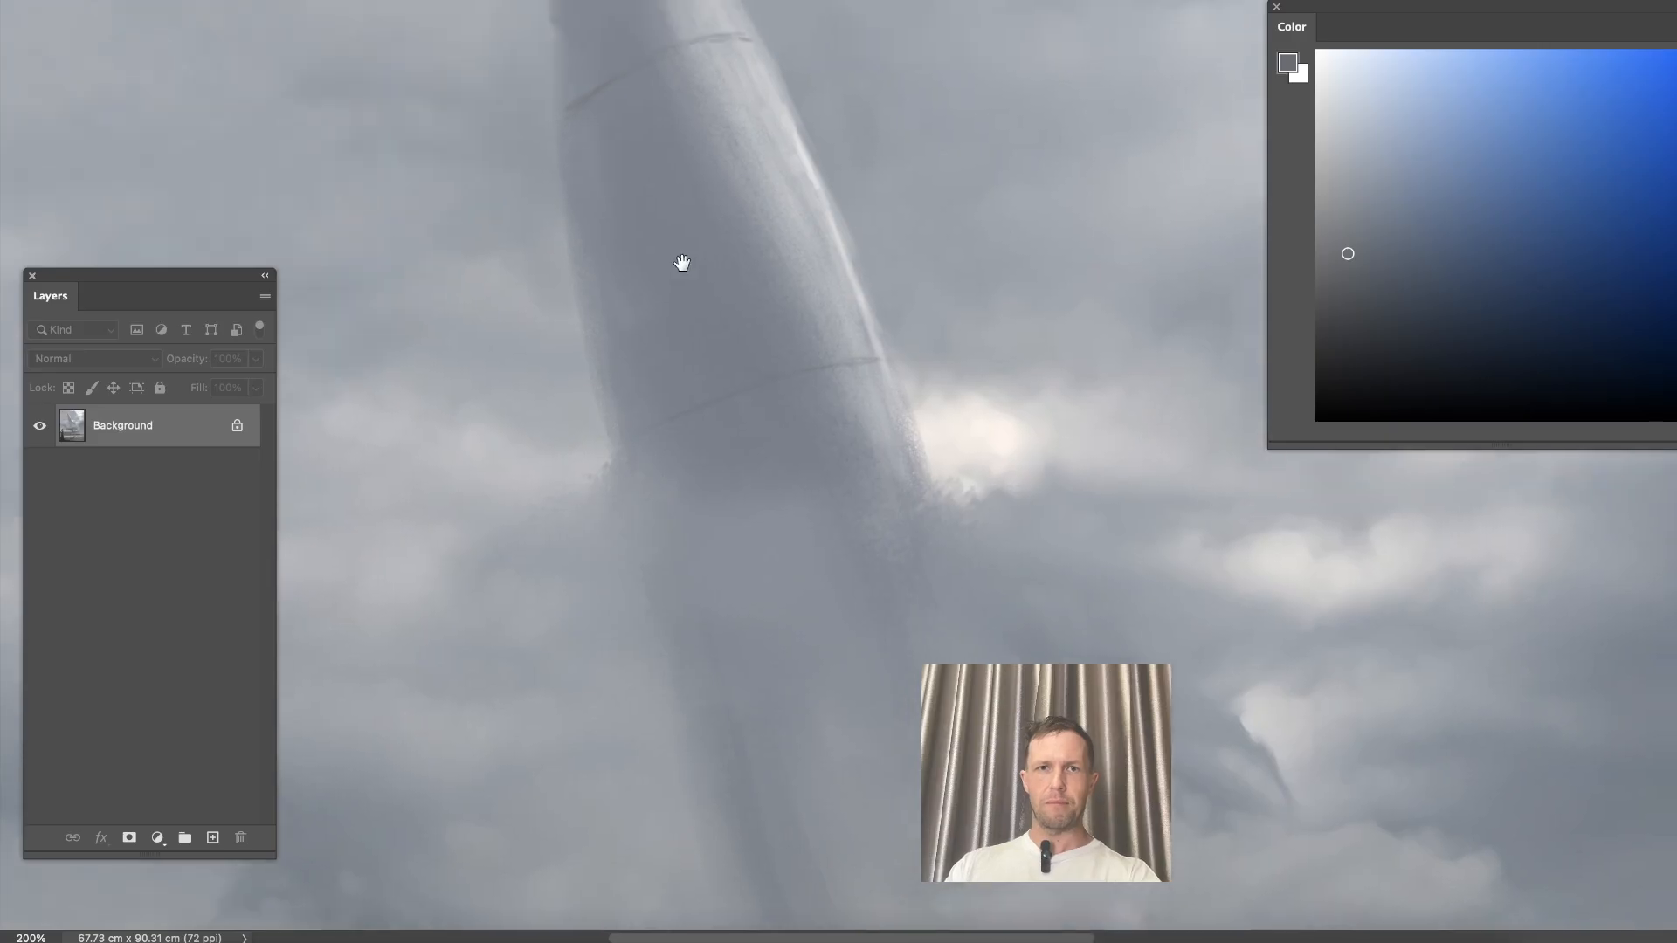
{"action": "key", "text": "super+minus"}
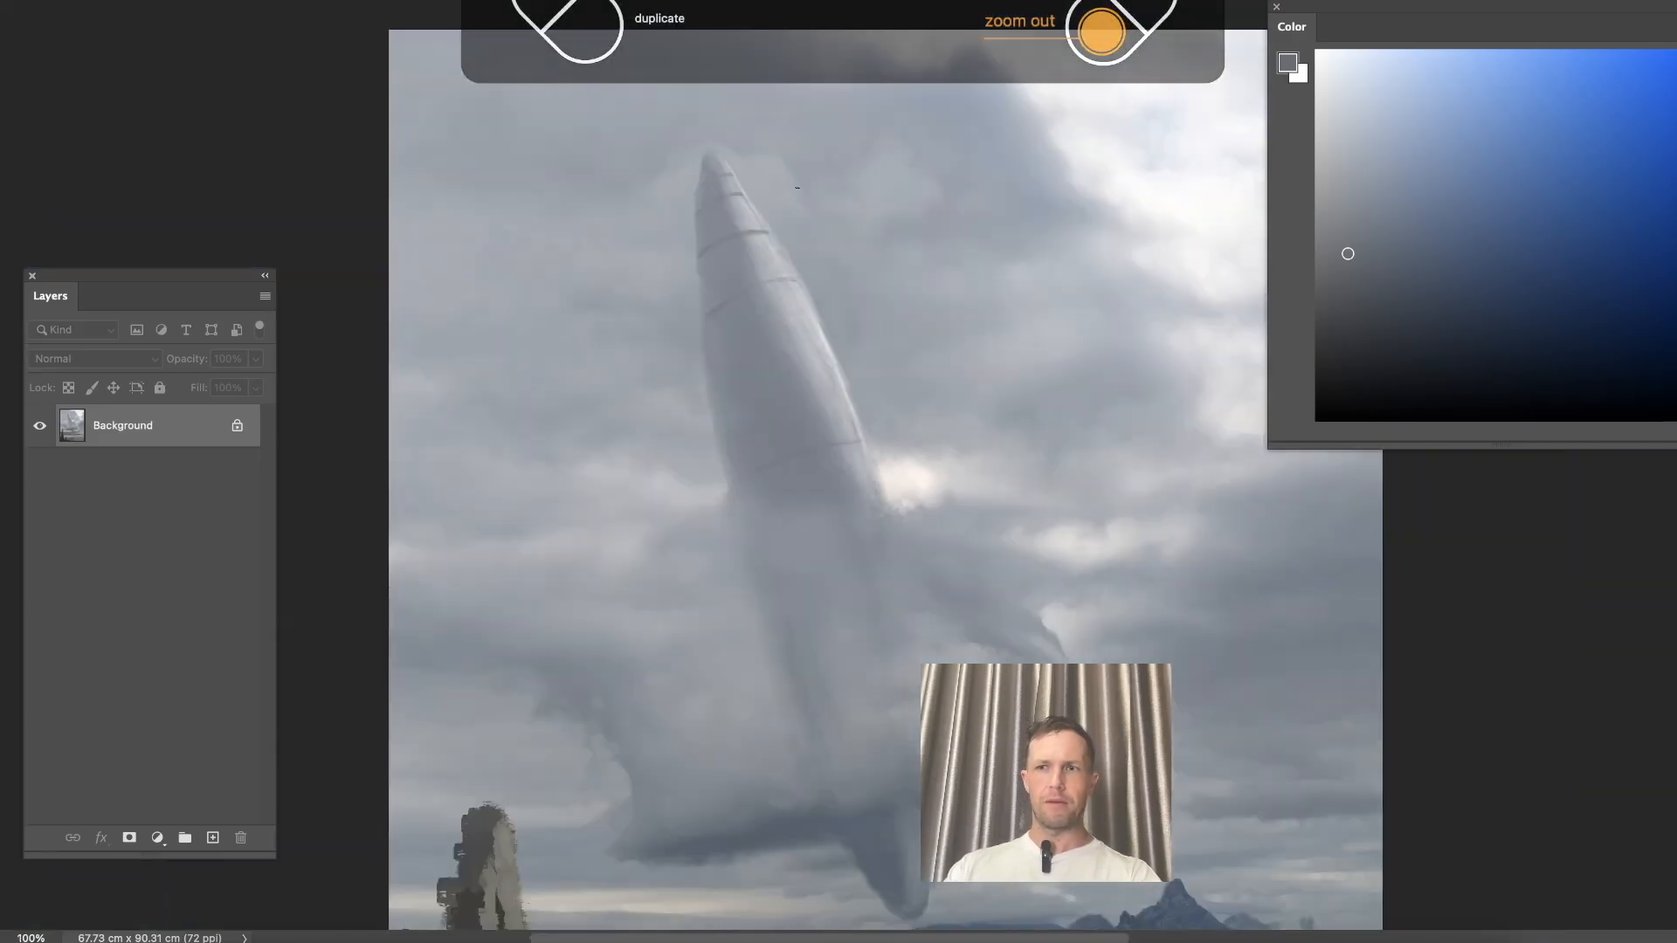
{"action": "key", "text": "super+plus"}
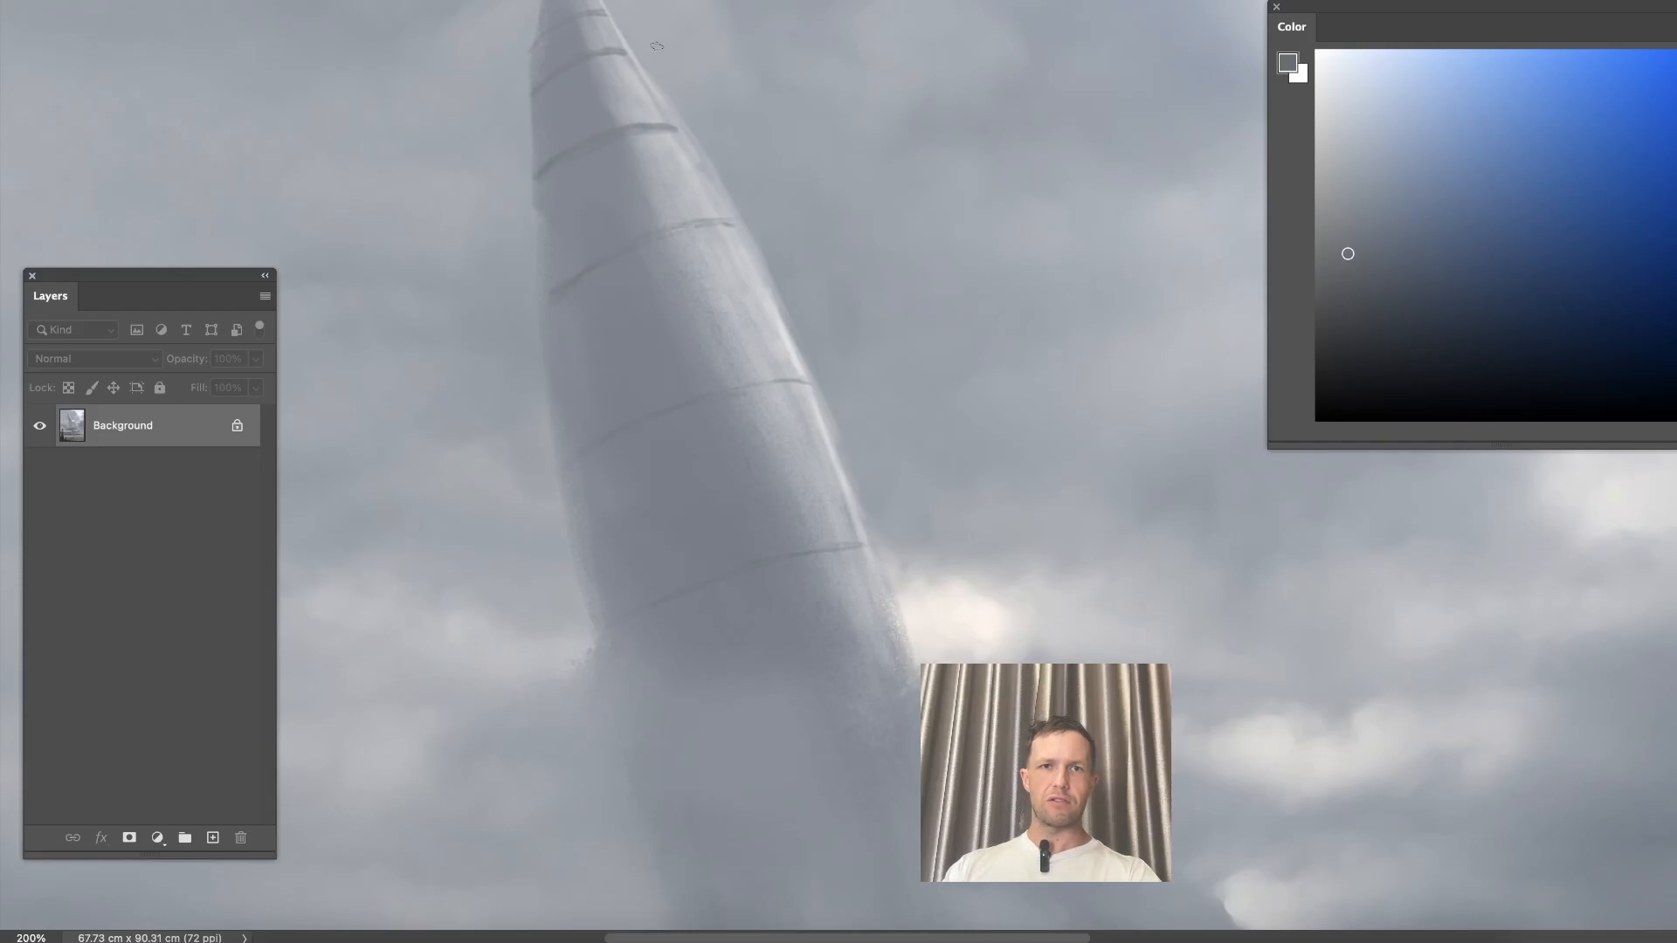
Touch up the upper body's lit right edge with a light grey and its shaded left edge with a sampled mid grey.
{"action": "left_click", "coordinate": [742, 152]}
{"action": "left_click_drag", "start_coordinate": [677, 112], "coordinate": [740, 239]}
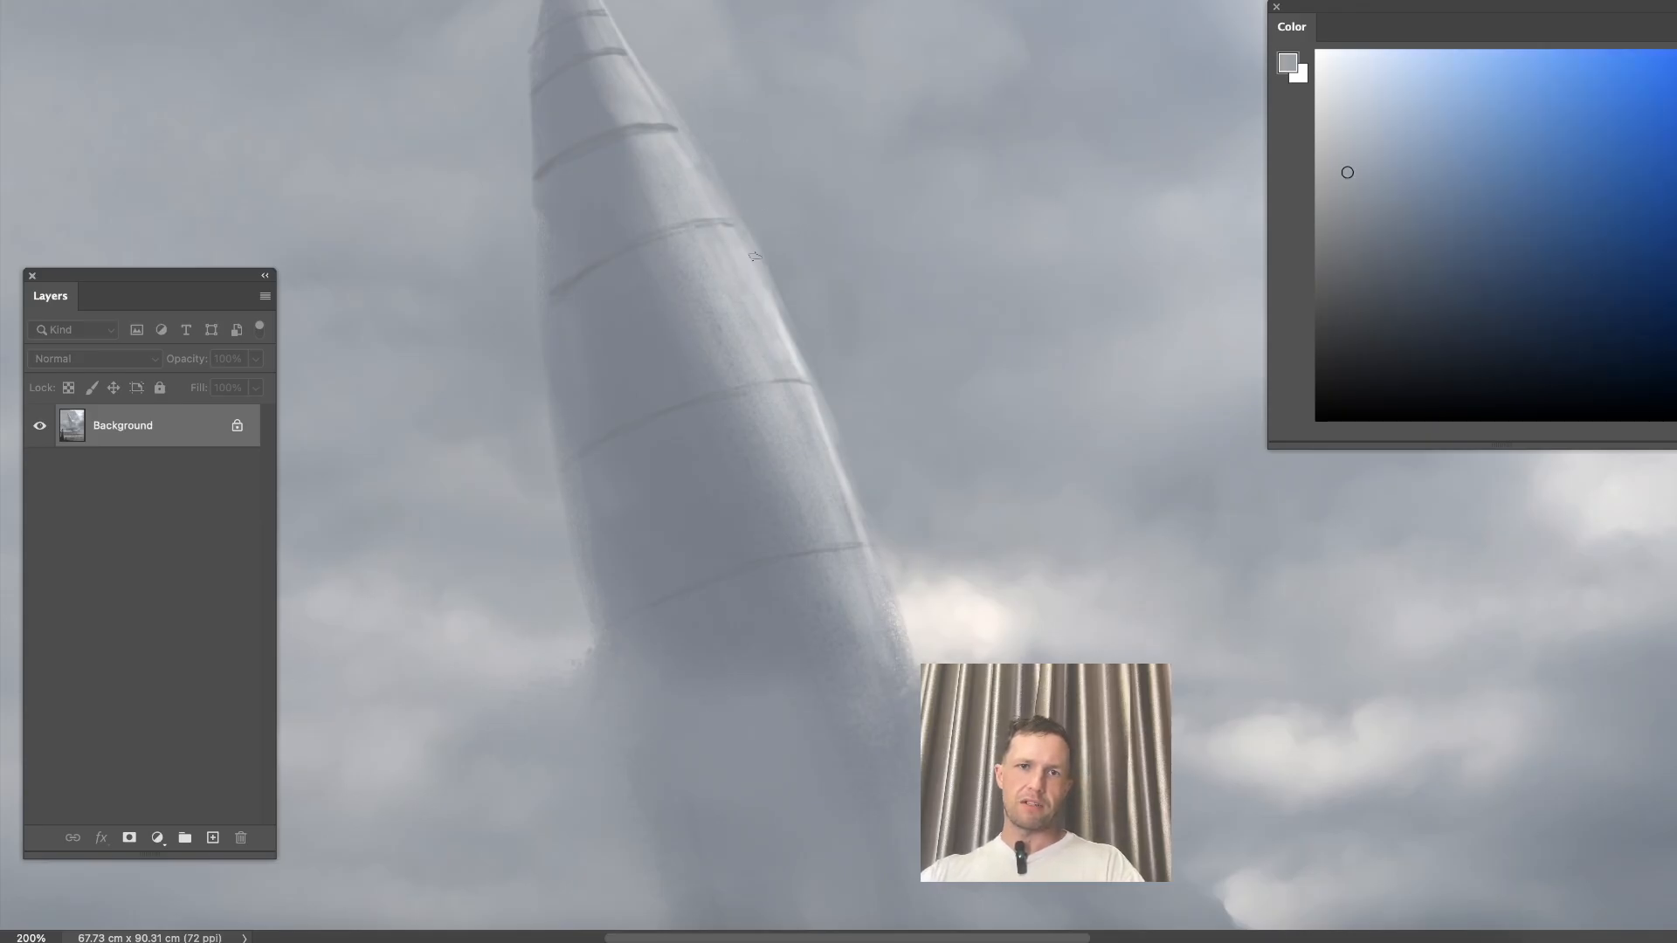
{"action": "left_click", "coordinate": [571, 198], "text": "alt"}
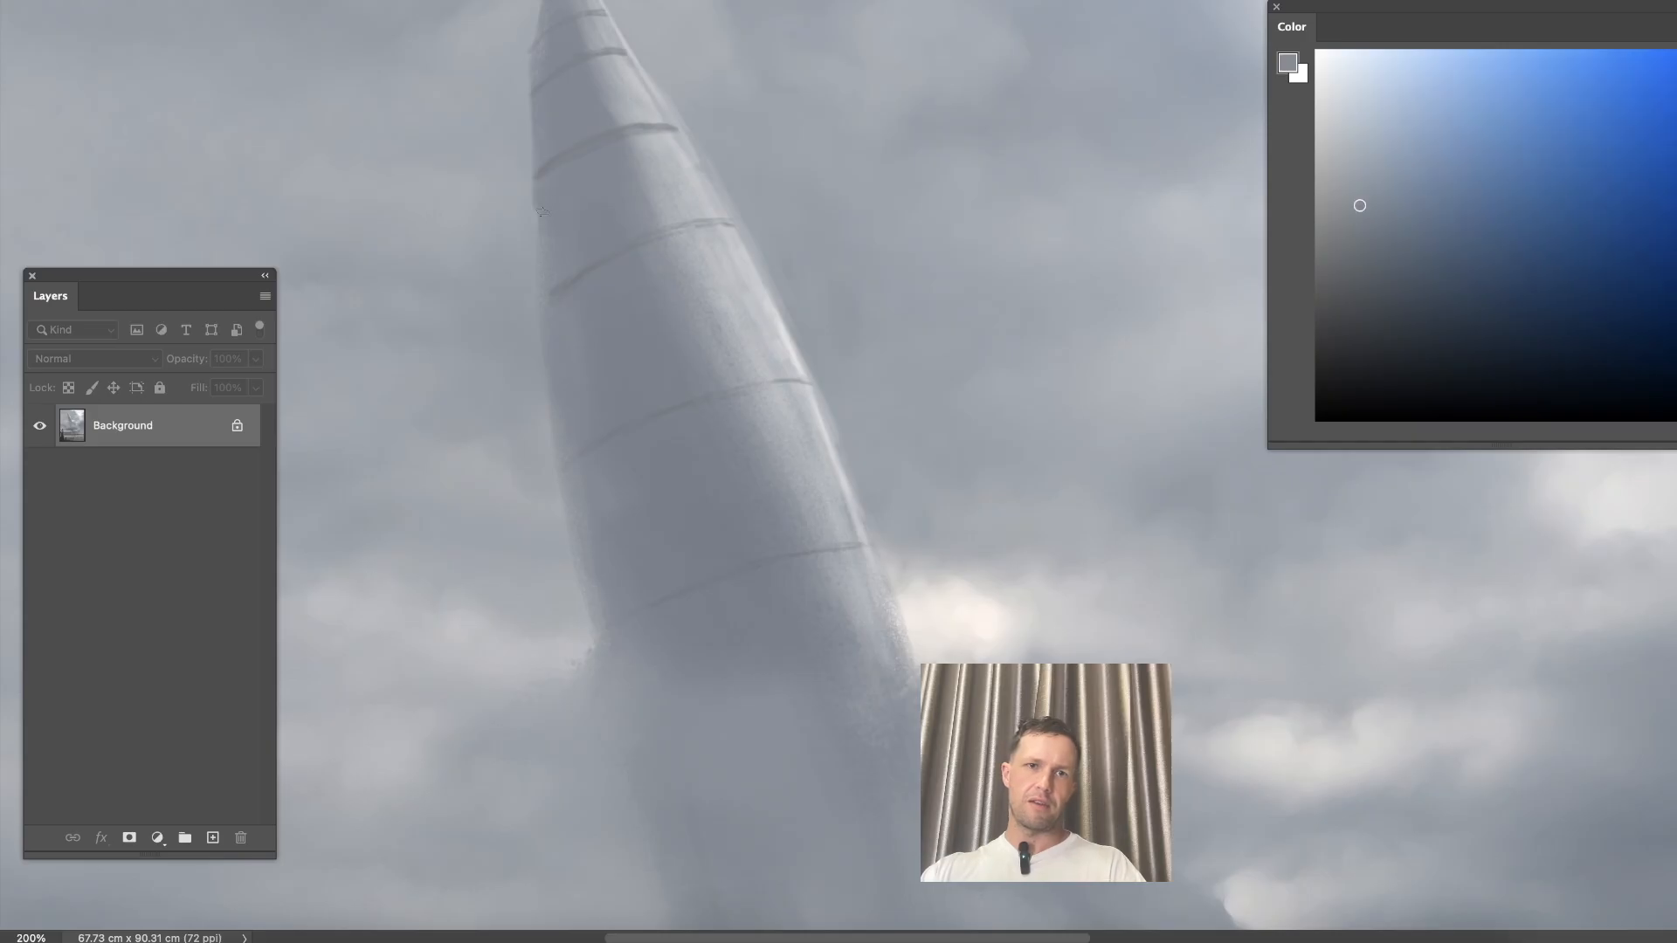
{"action": "left_click_drag", "start_coordinate": [689, 449], "coordinate": [729, 335]}
Paint curved bands and a lengthwise seam on the lower tip's lit side, and blend its end into the sampled shadow colour.
{"action": "key", "text": "super+minus"}
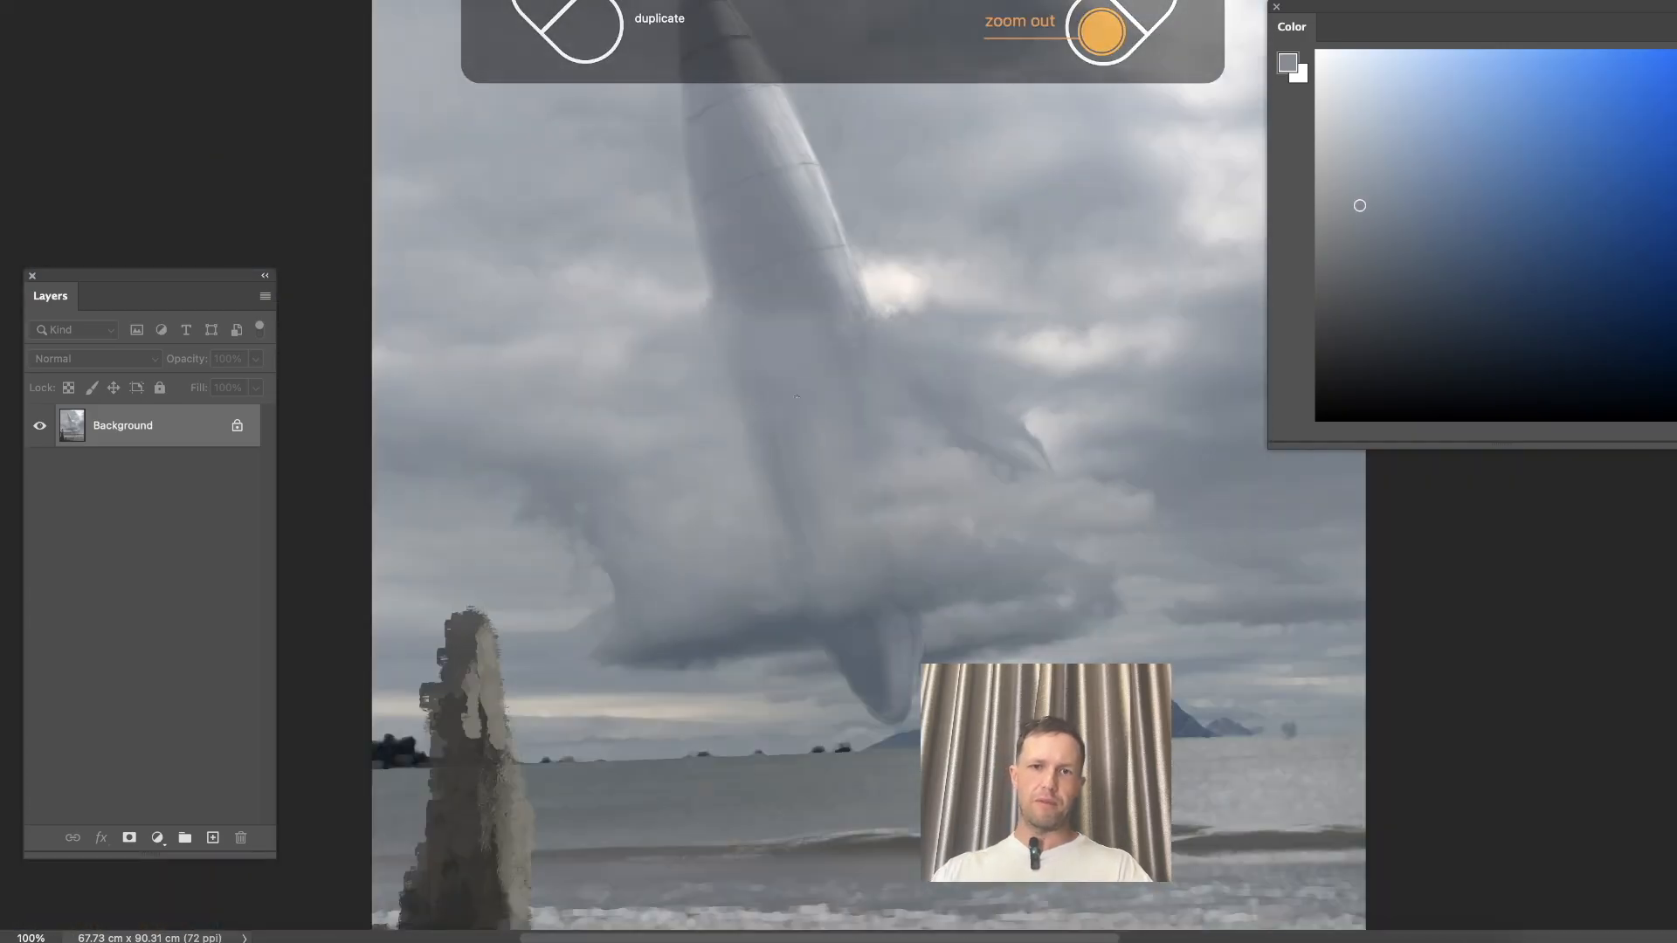
{"action": "key", "text": "super+plus"}
{"action": "left_click", "coordinate": [847, 562], "text": "alt"}
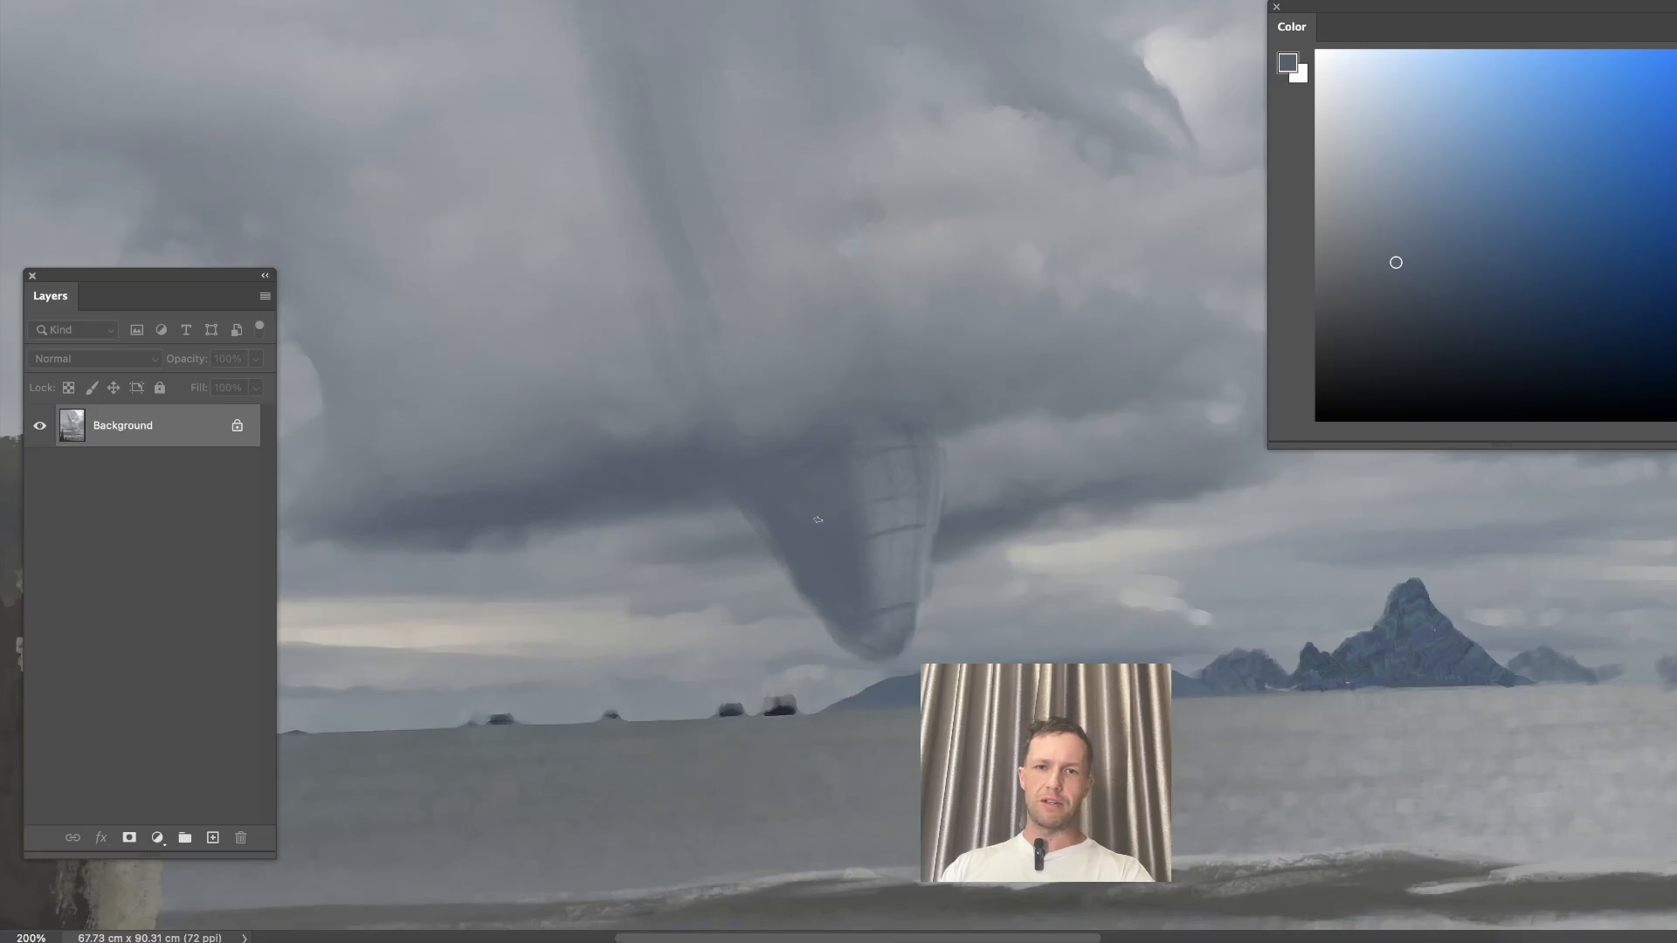
{"action": "left_click", "coordinate": [895, 580]}
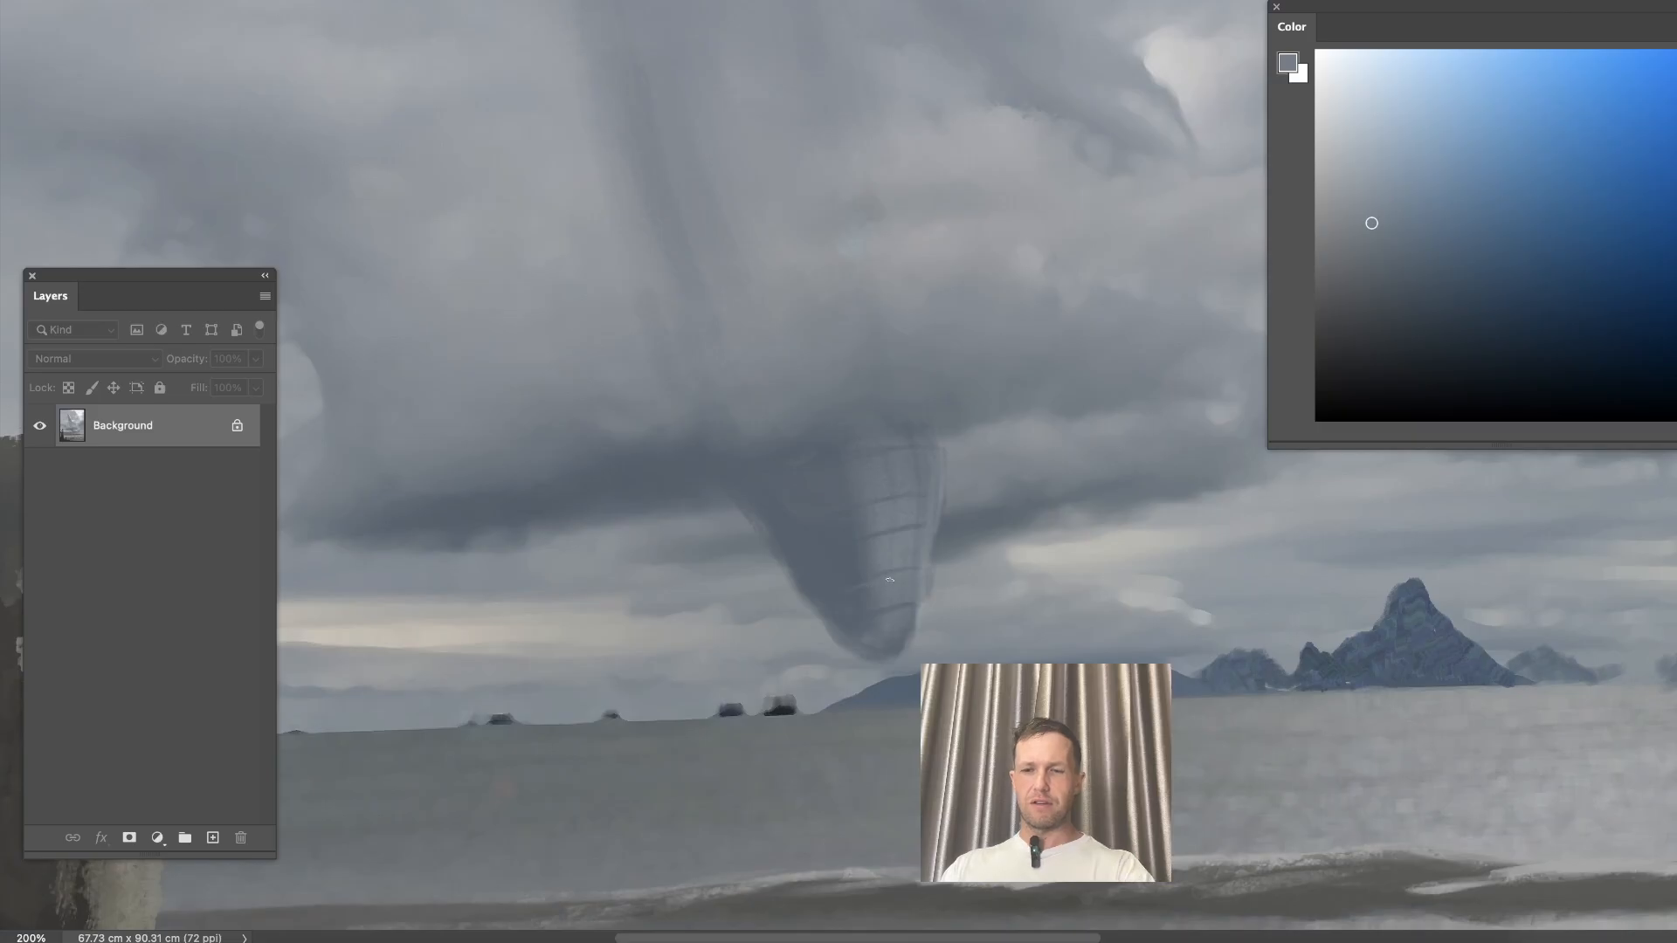
{"action": "left_click", "coordinate": [856, 596]}
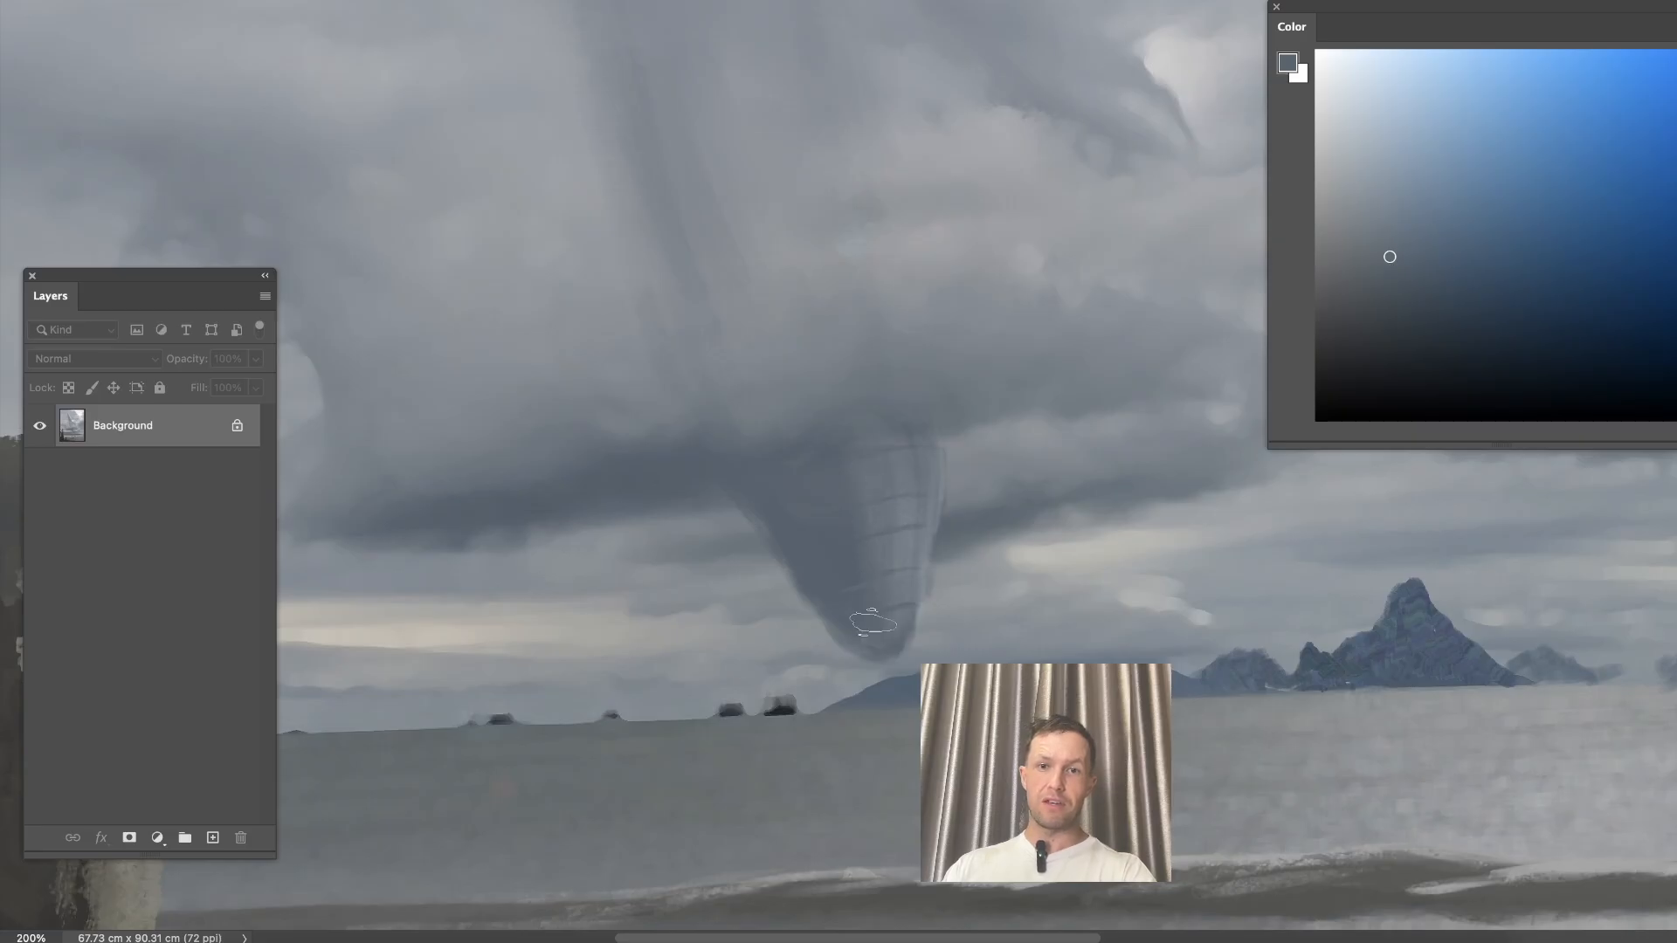
{"action": "left_click", "coordinate": [841, 548]}
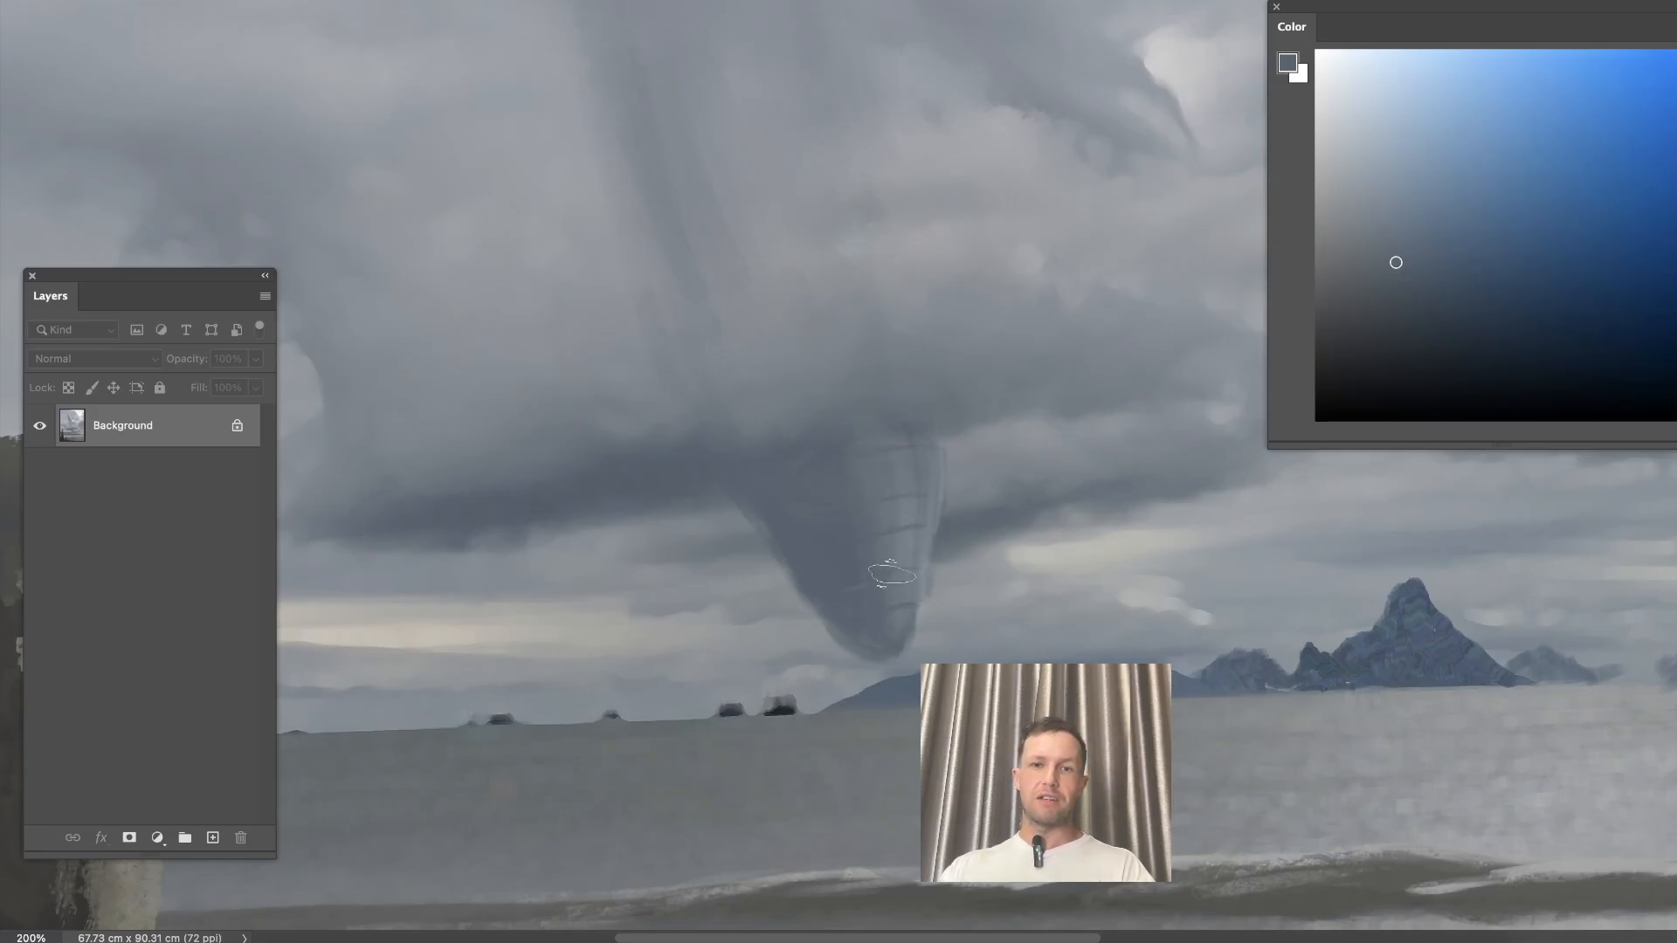
Paint light grey cloud wisps over the top of the lower tip and along the dark cloud beside it.
{"action": "left_click", "coordinate": [832, 451], "text": "alt"}
{"action": "left_click", "coordinate": [822, 470], "text": "alt"}
{"action": "left_click", "coordinate": [959, 350], "text": "alt"}
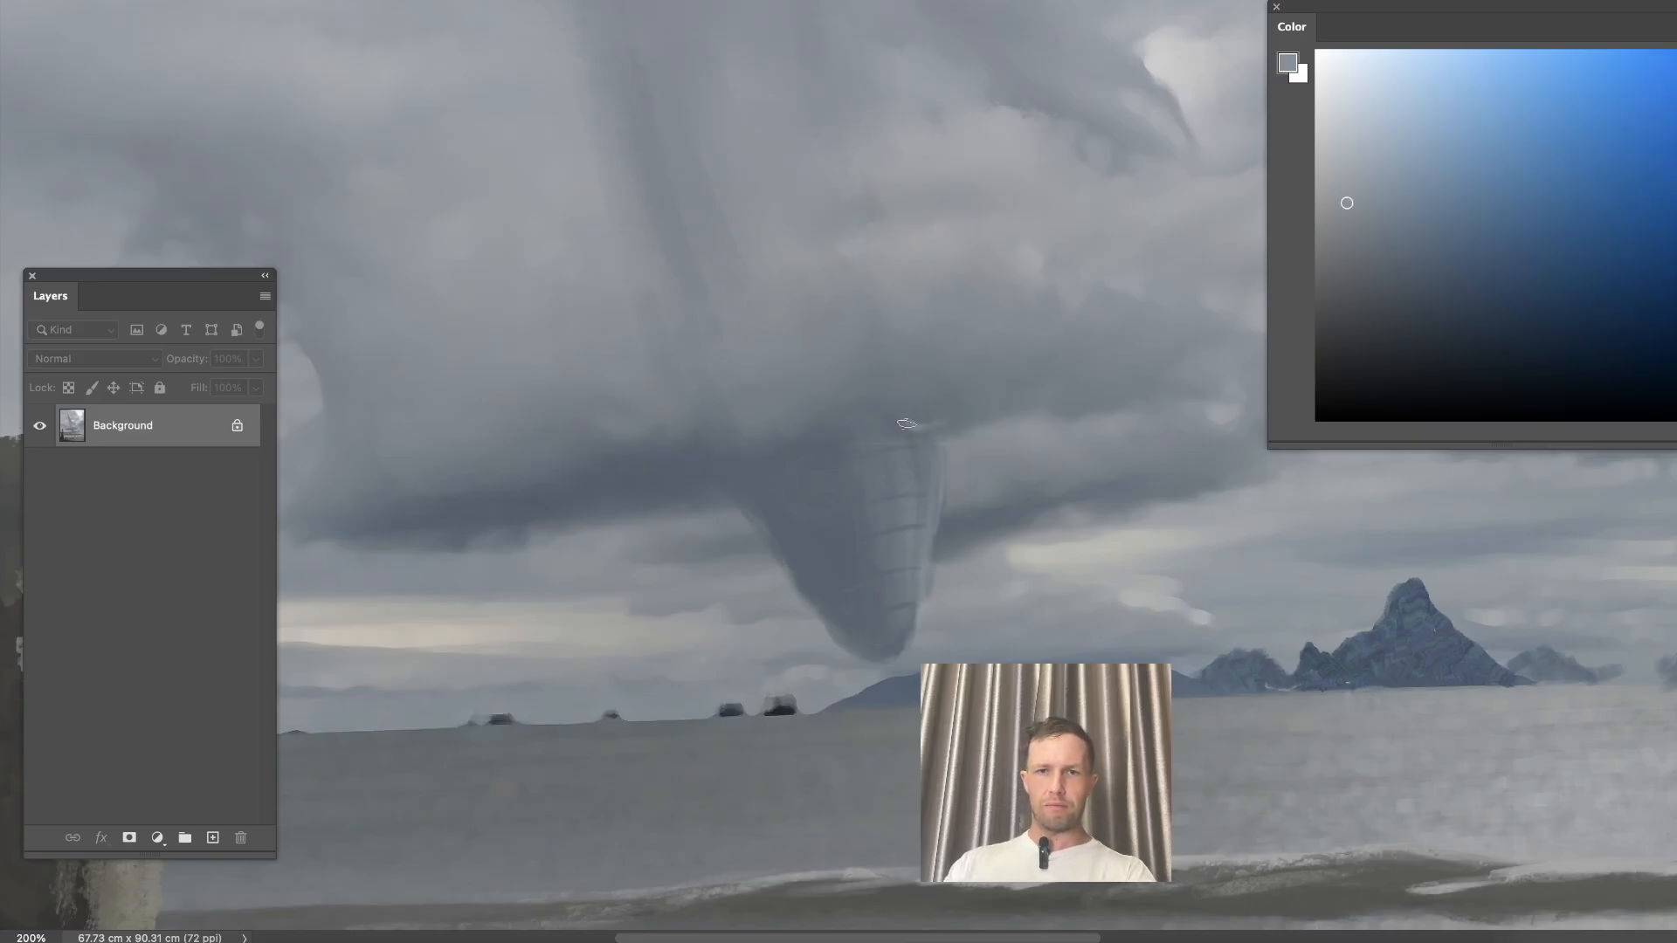
{"action": "left_click_drag", "start_coordinate": [887, 411], "coordinate": [843, 407]}
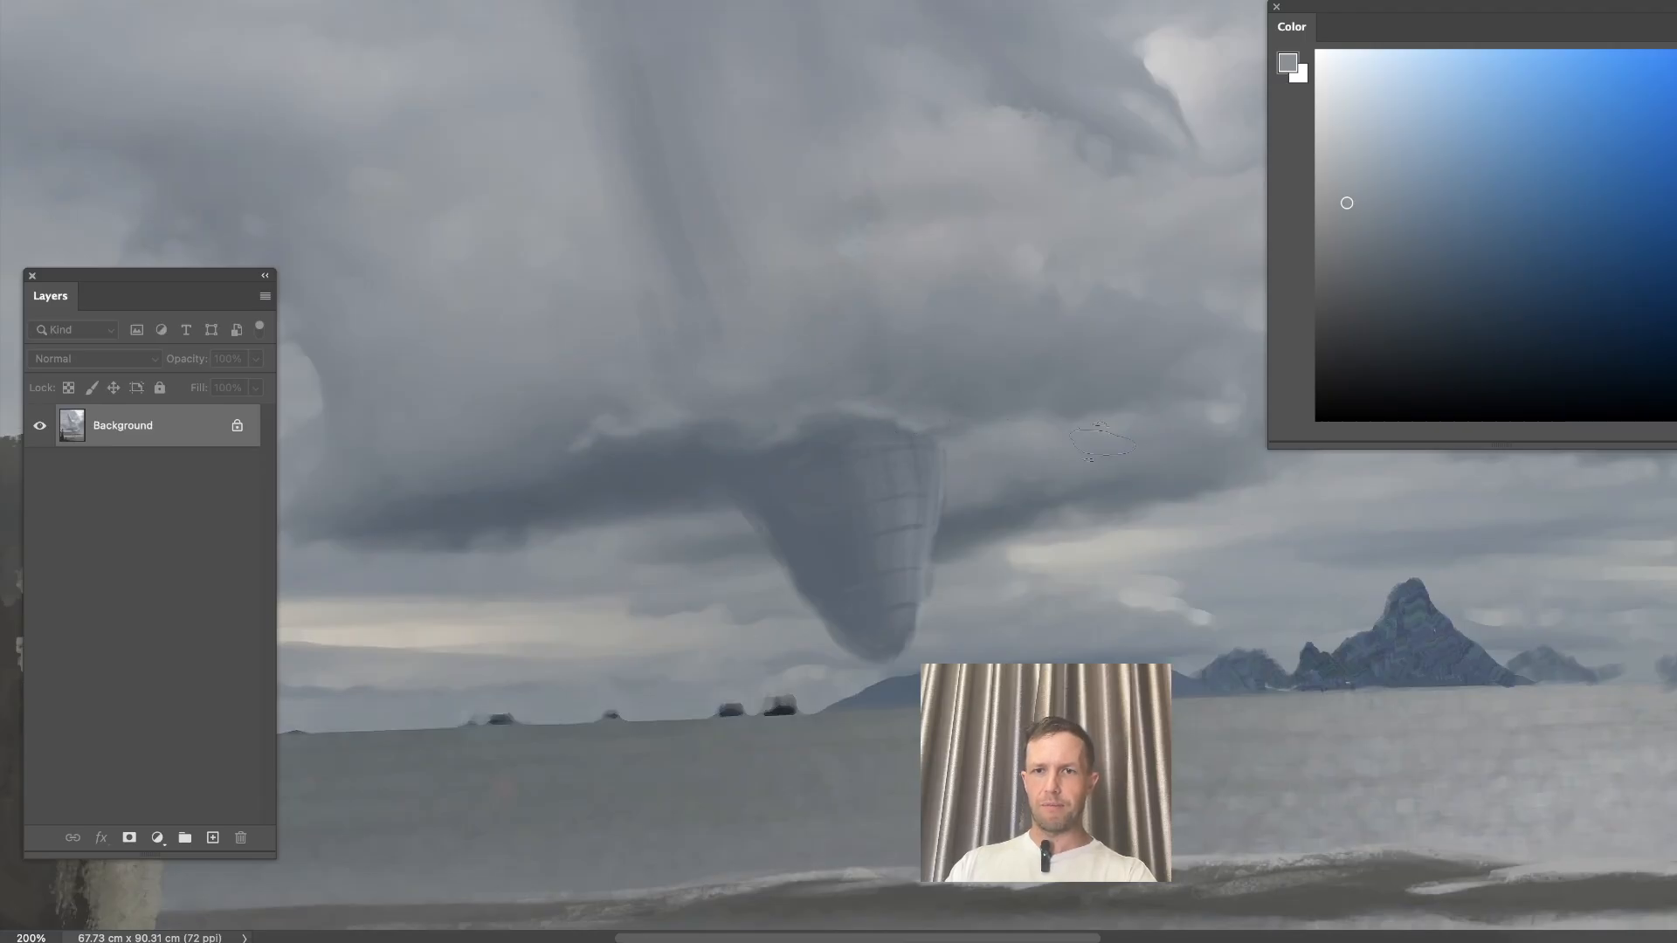
Paint a faint, hazy blue-grey mountain peak in the sky between the lower tip and the island peaks.
{"action": "left_click_drag", "start_coordinate": [1336, 197], "coordinate": [1345, 171]}
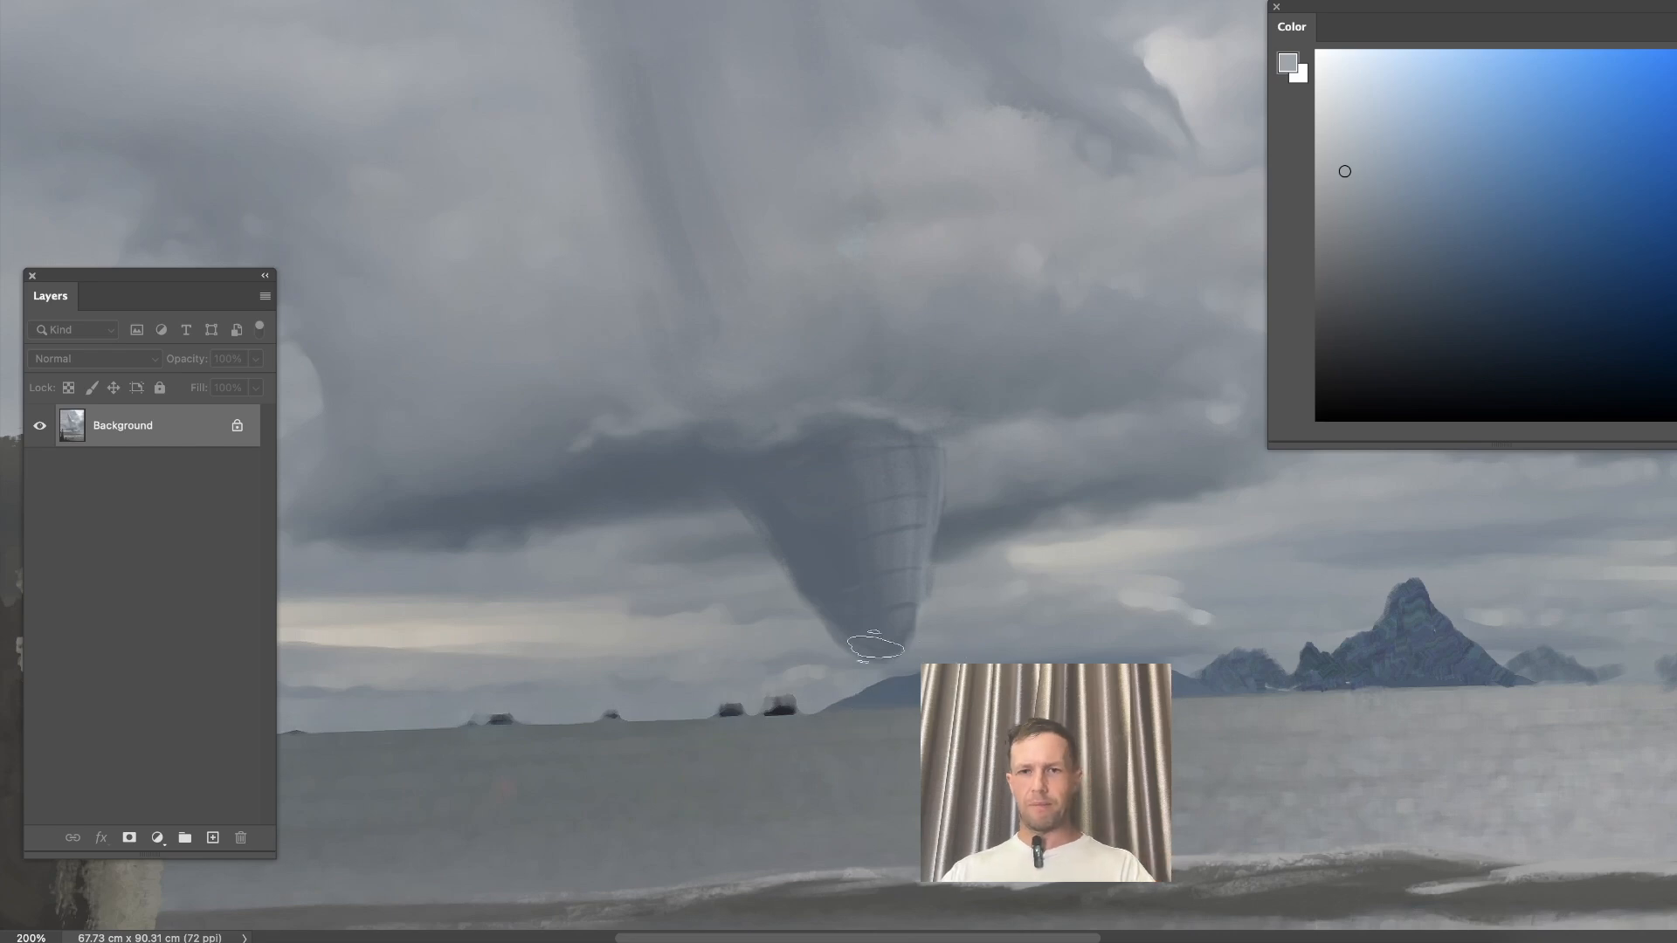
{"action": "left_click", "coordinate": [910, 685], "text": "alt"}
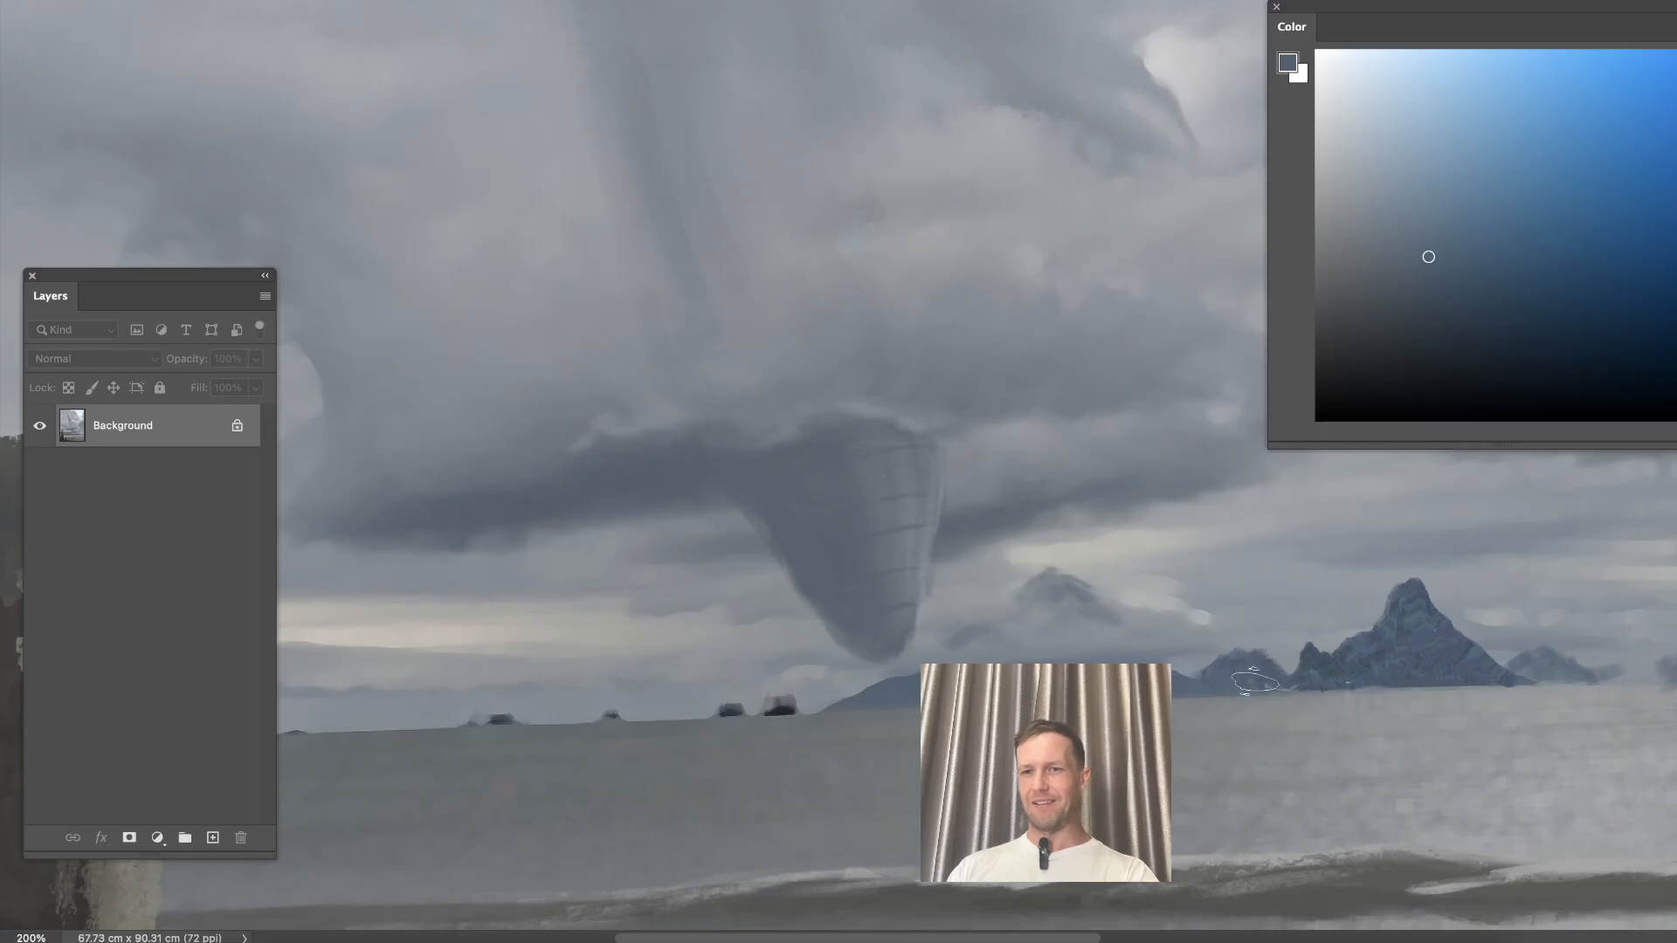
Sample colours around the island peaks and horizon, and check the painting's overall composition at a smaller scale.
{"action": "left_click", "coordinate": [1238, 675], "text": "alt"}
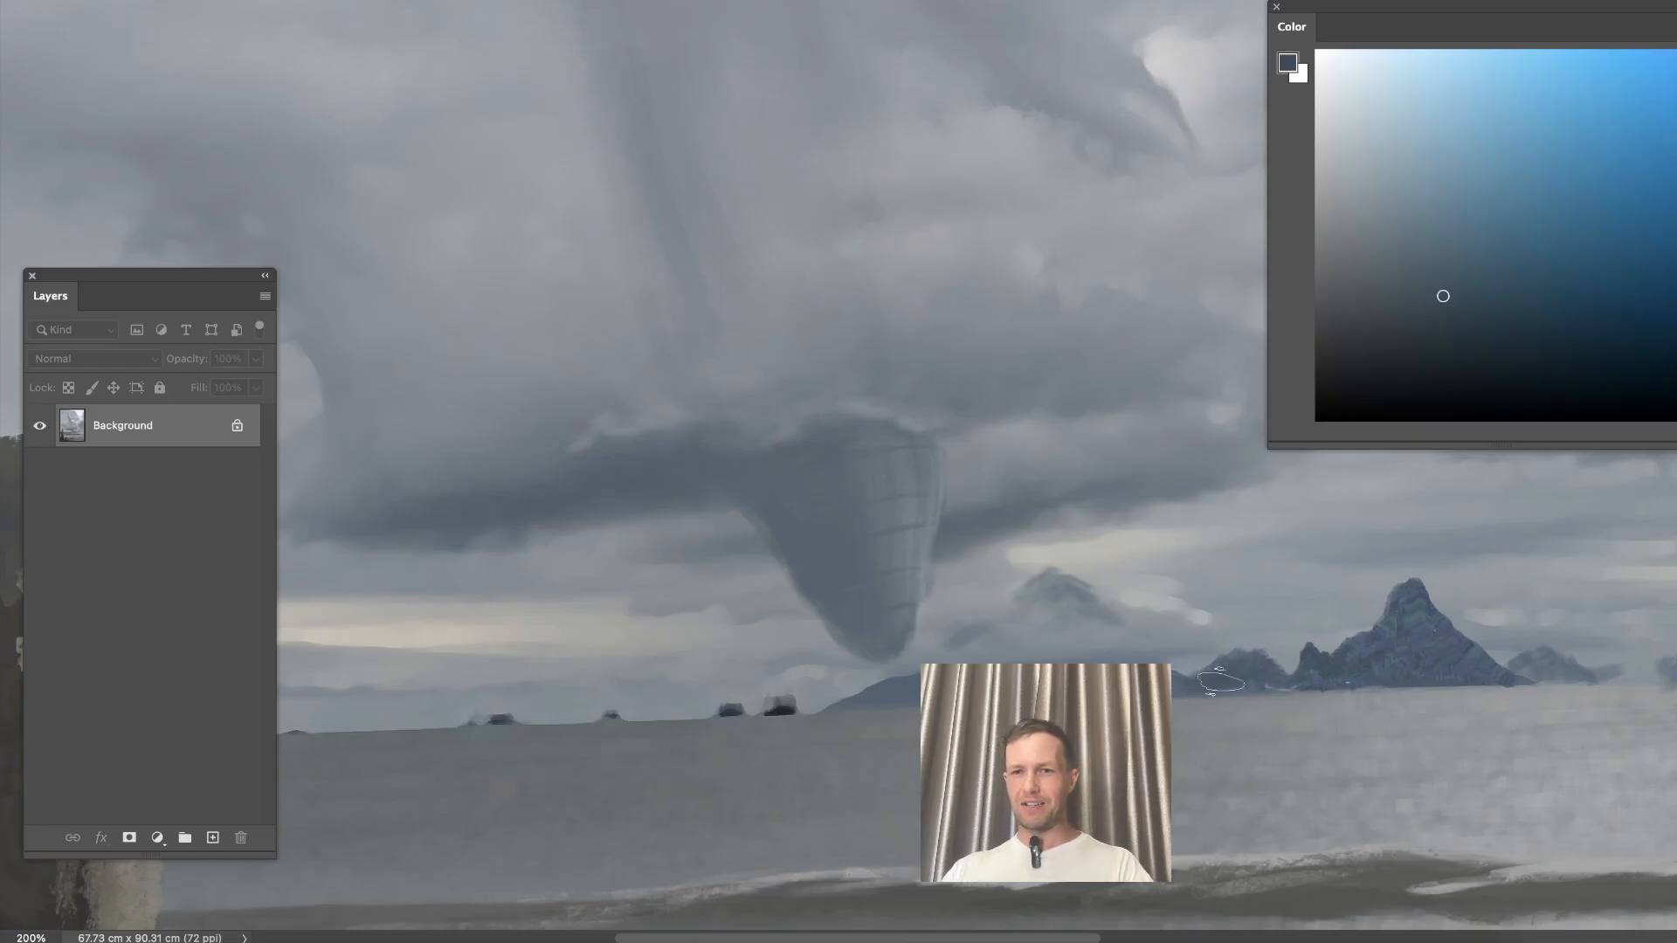
{"action": "left_click", "coordinate": [1252, 675], "text": "alt"}
{"action": "left_click_drag", "start_coordinate": [1346, 615], "coordinate": [913, 557]}
{"action": "left_click", "coordinate": [917, 553], "text": "alt"}
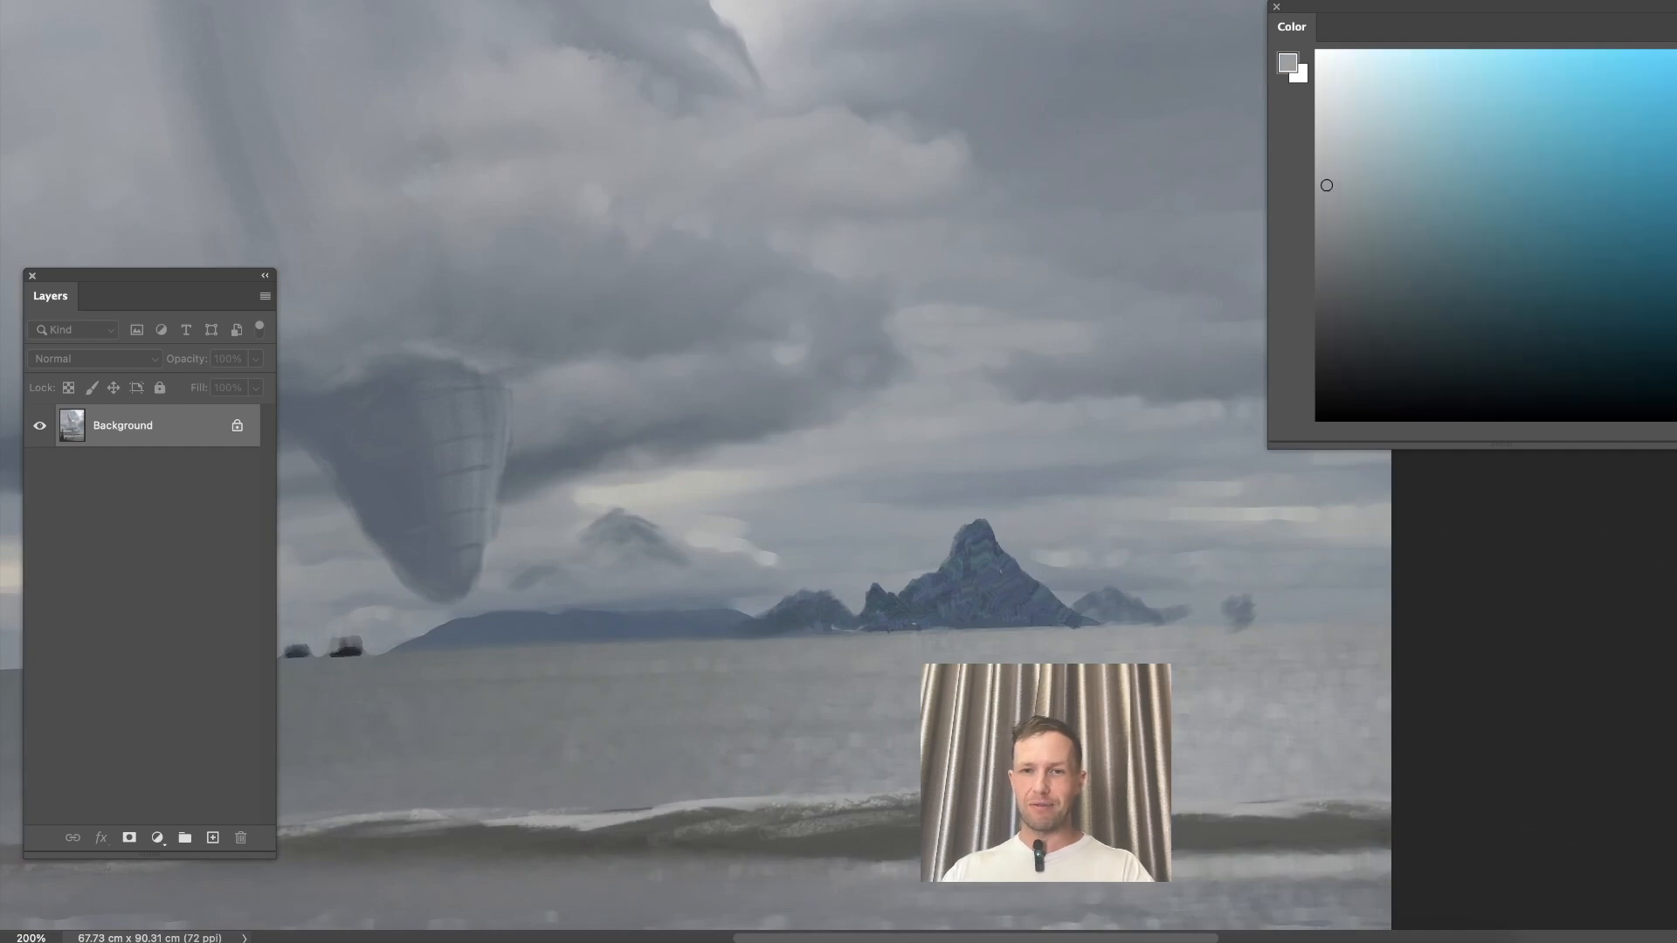
{"action": "key", "text": "ctrl+minus"}
{"action": "key", "text": "ctrl+minus"}
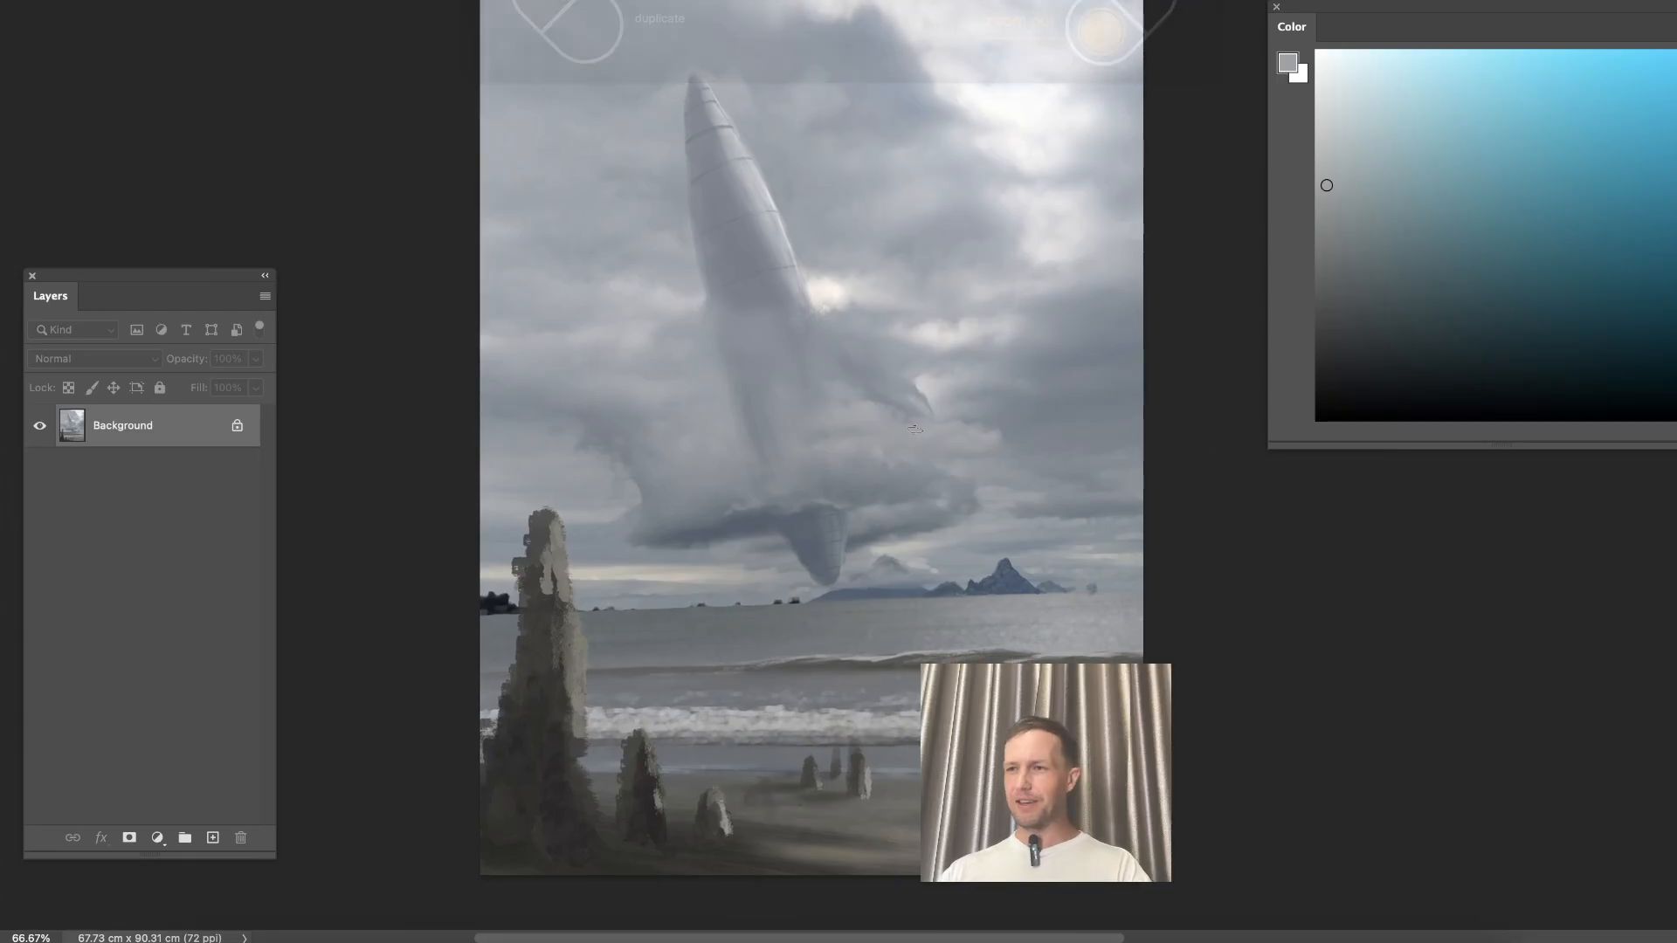
{"action": "key", "text": "super+plus"}
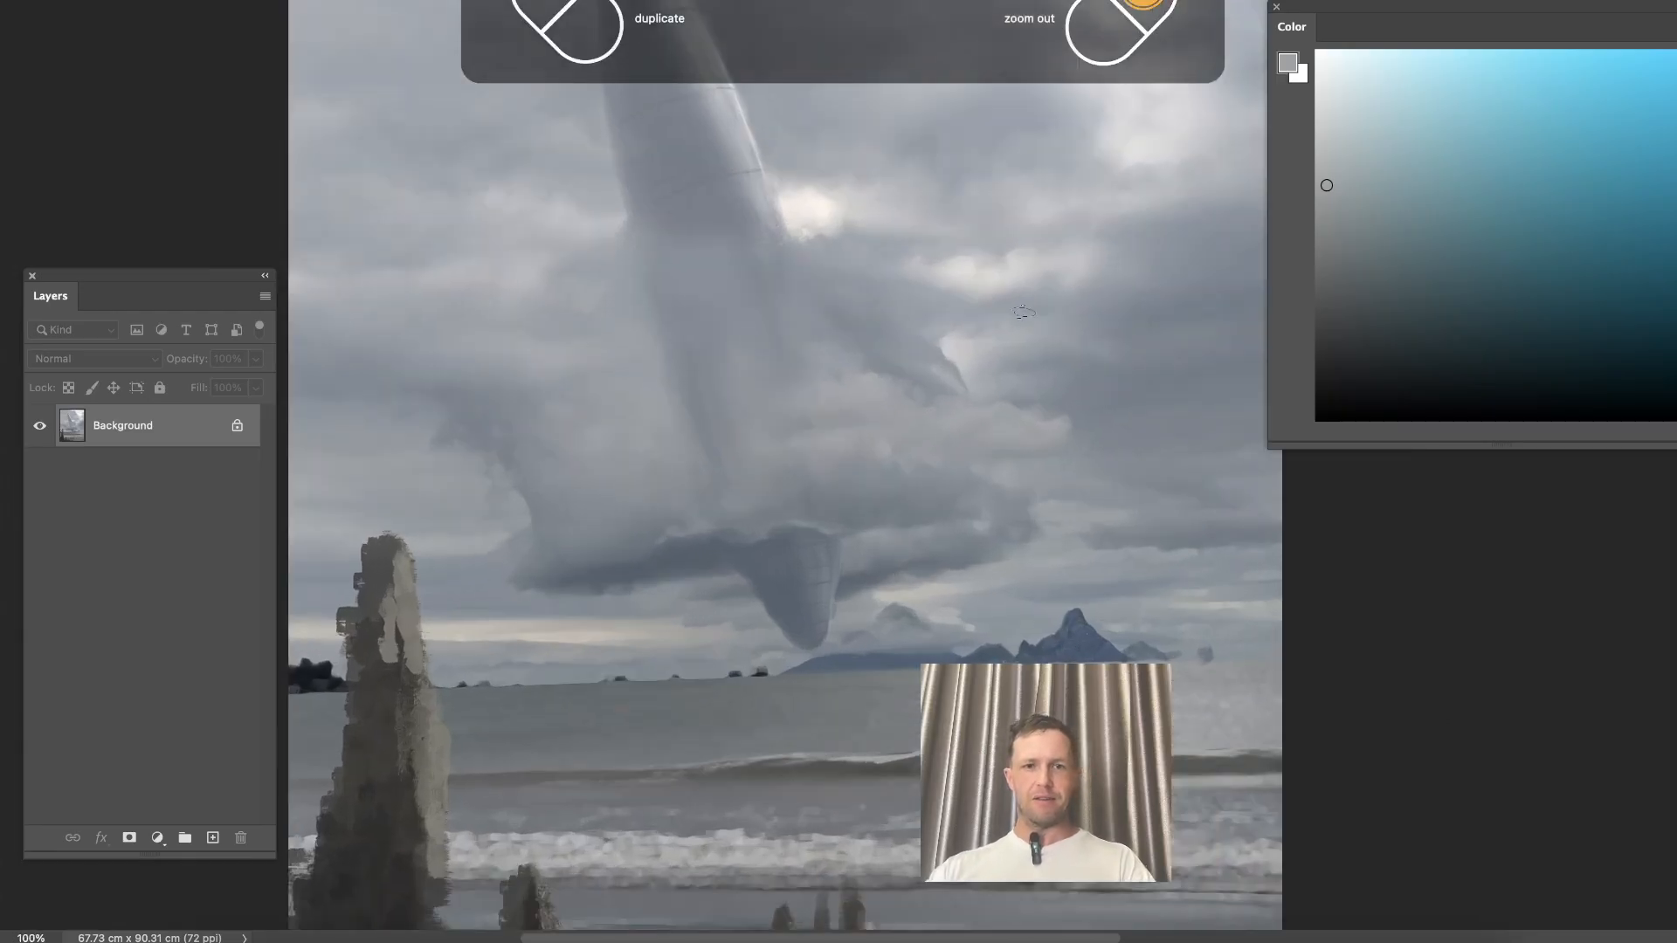
{"action": "key", "text": "super+minus"}
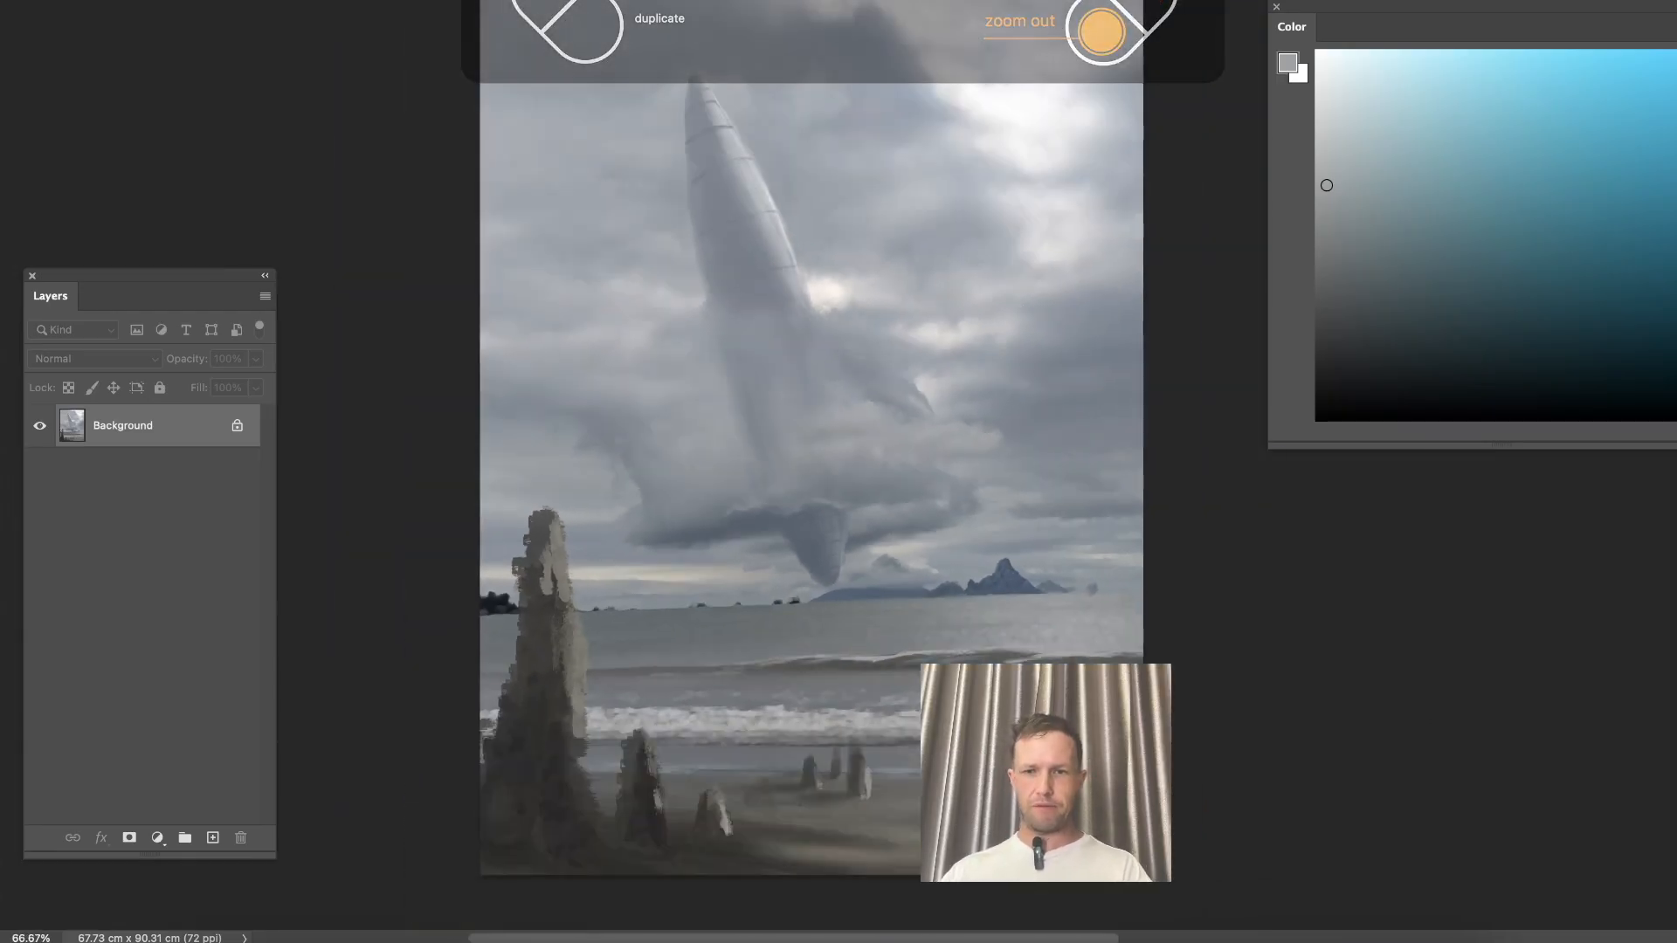
{"action": "key", "text": "Tab"}
{"action": "key", "text": "Tab"}
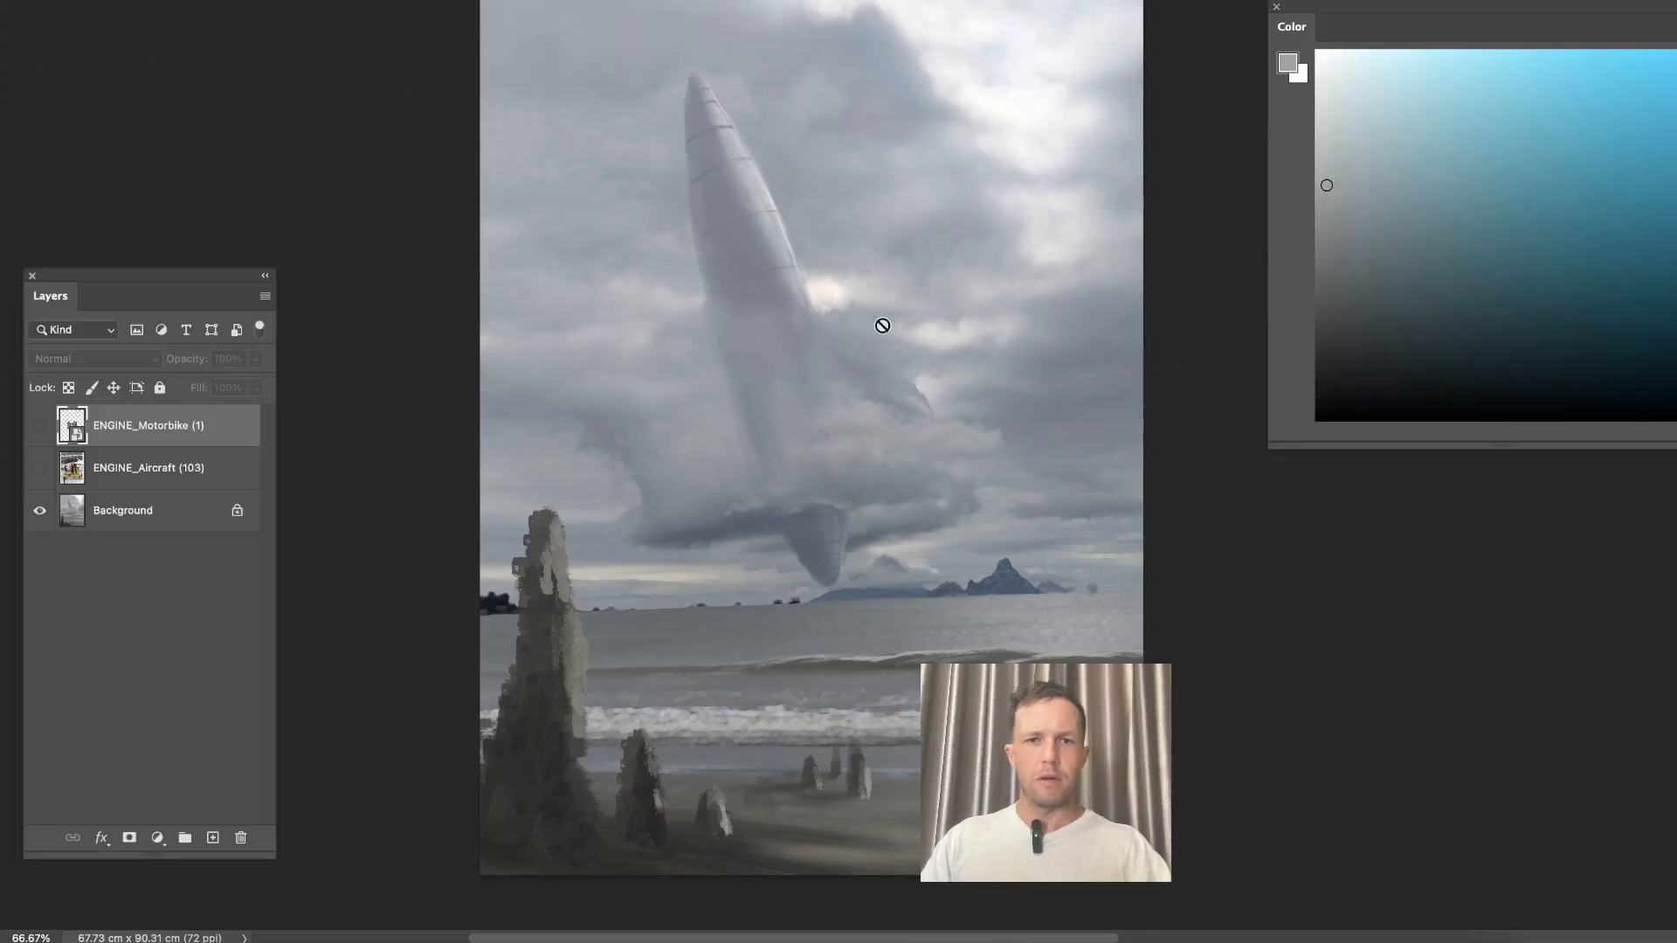
Show the two engine photo layers, rasterize the motorbike engine layer and hide it to work on the aircraft engine.
{"action": "left_click", "coordinate": [39, 425]}
{"action": "left_click", "coordinate": [39, 469]}
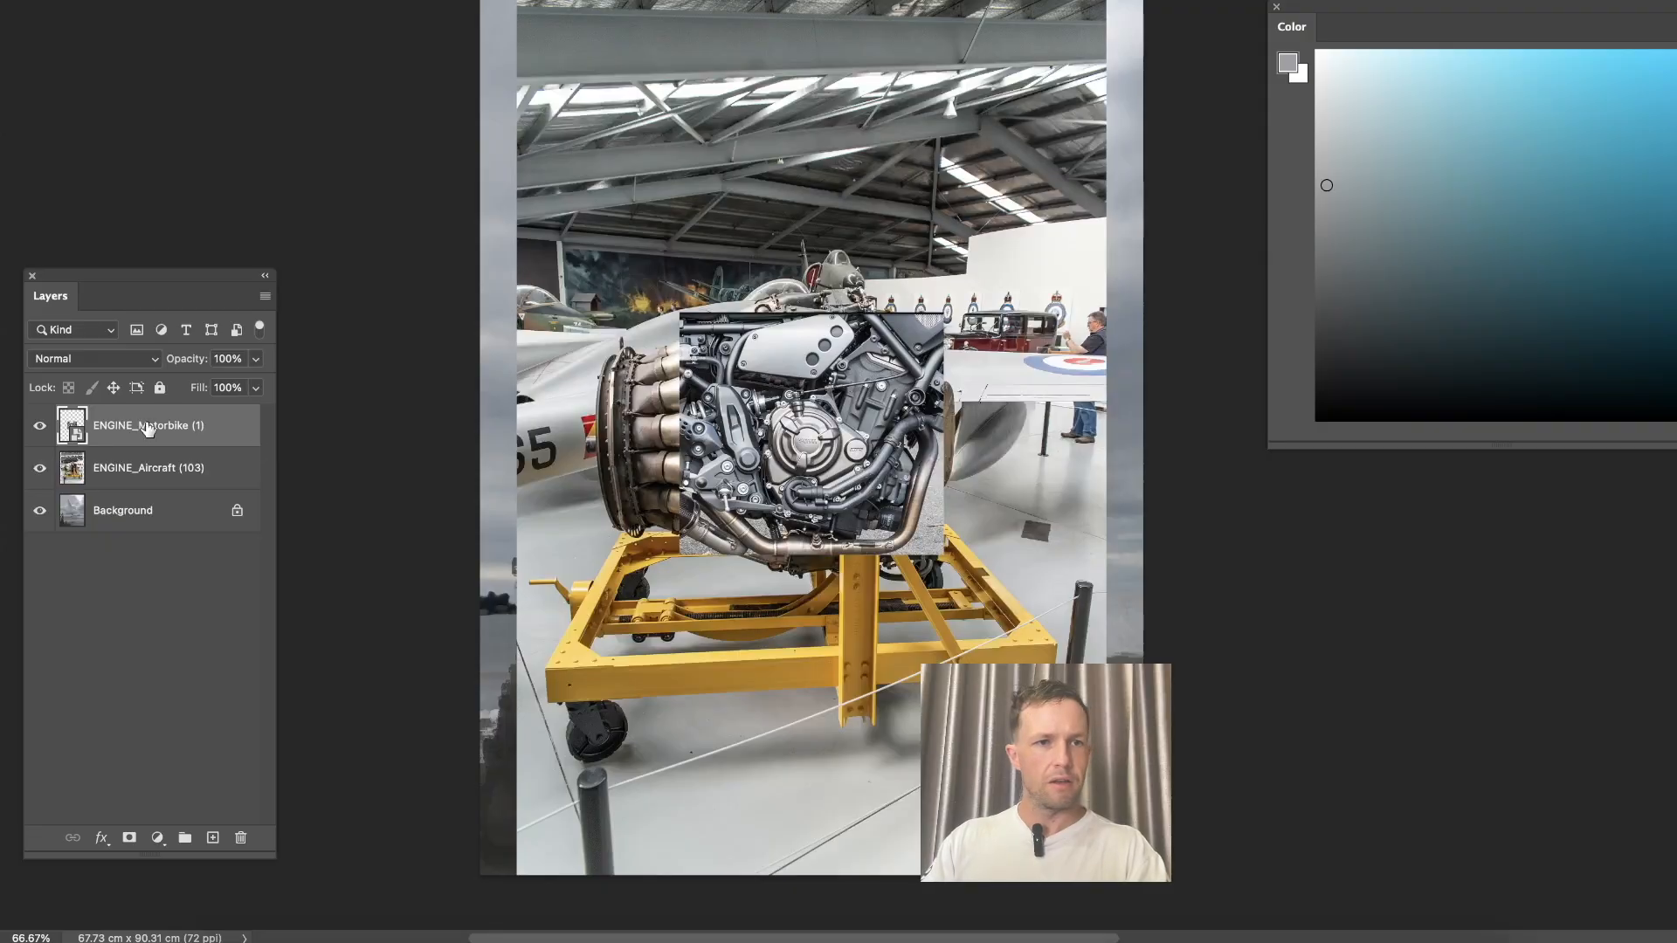
{"action": "left_click", "coordinate": [777, 397]}
{"action": "key", "text": "Return"}
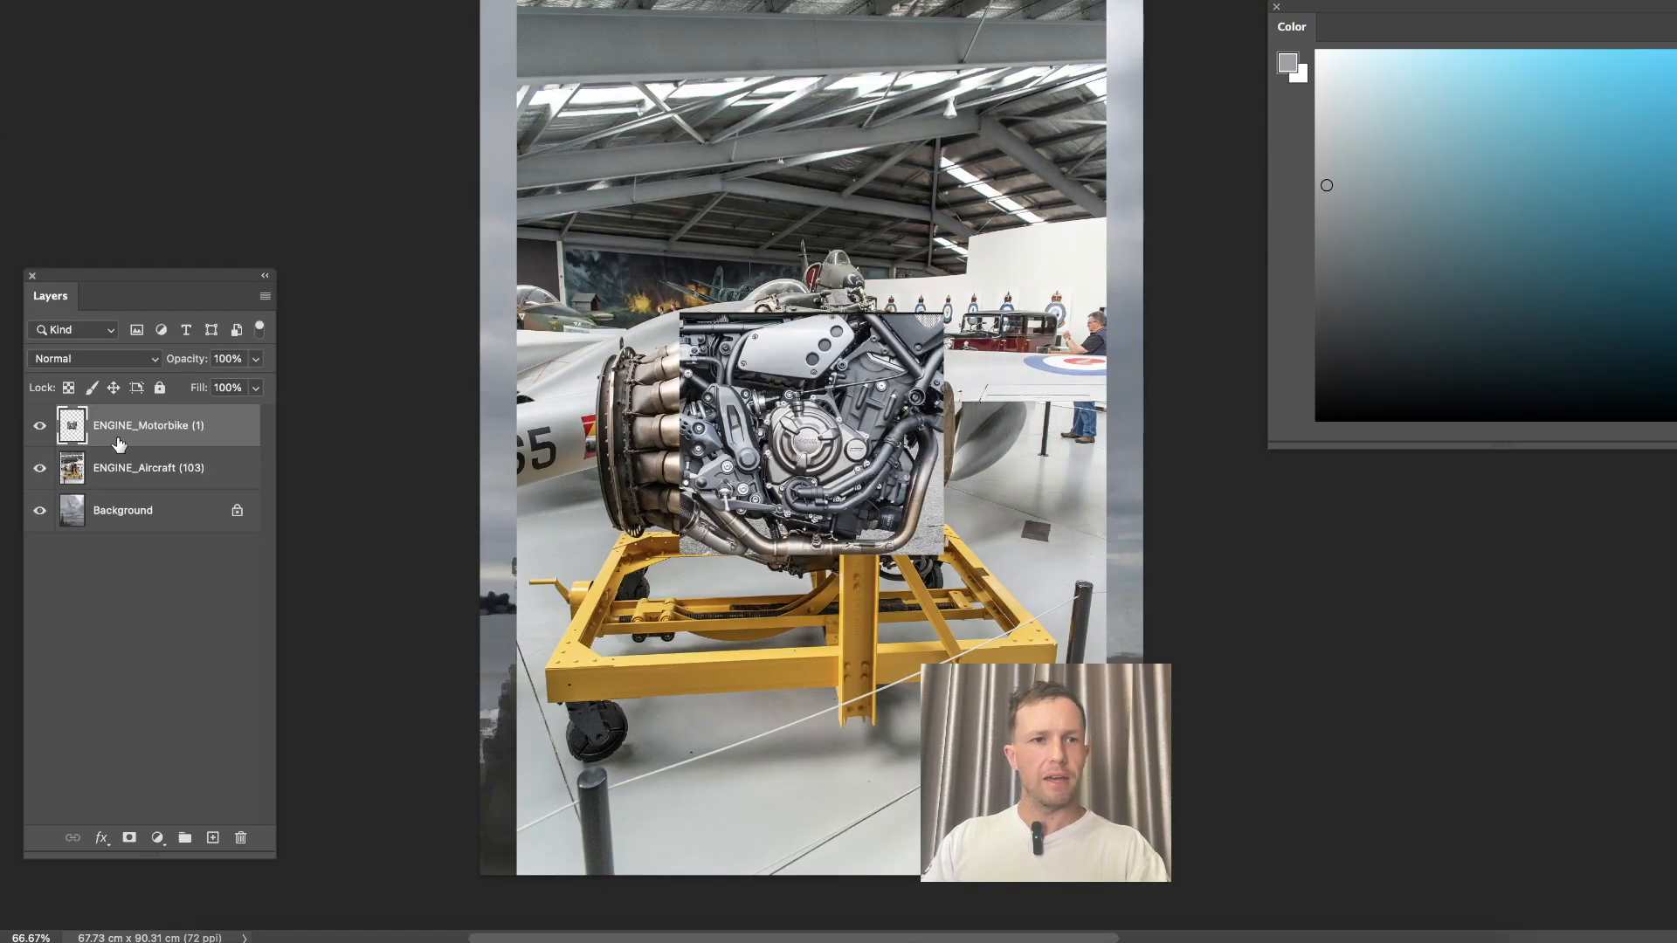
{"action": "left_click", "coordinate": [40, 426]}
{"action": "left_click", "coordinate": [139, 469]}
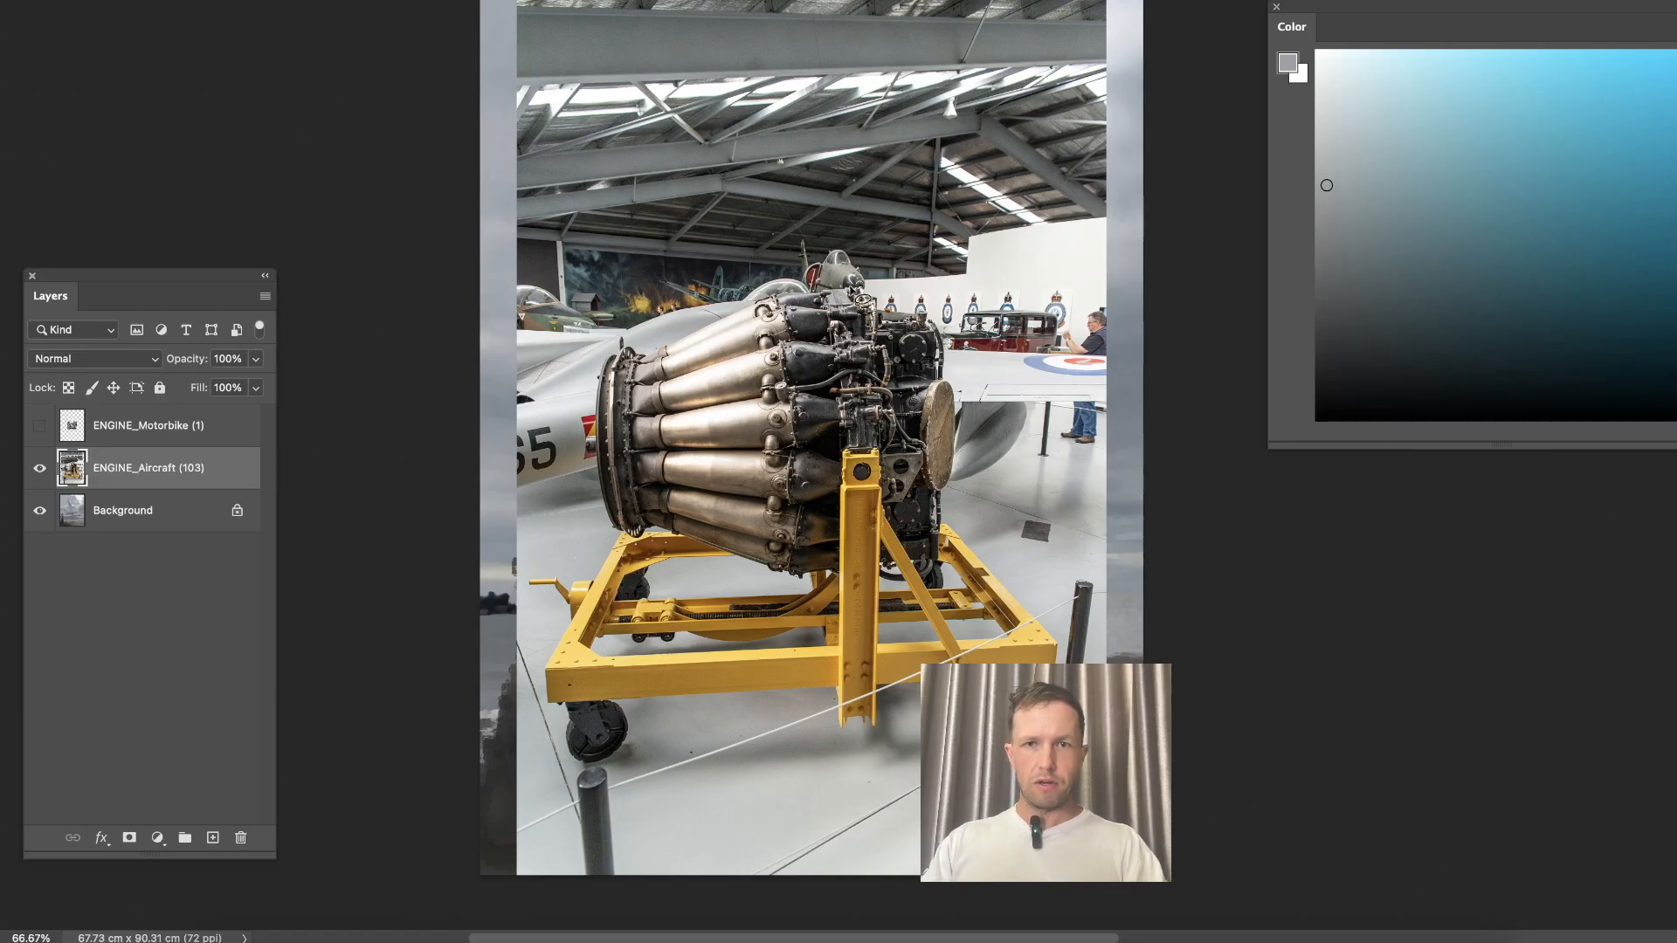
Copy a freehand selection around the aircraft engine onto a new layer and hide the original aircraft photo.
{"action": "mouse_move", "coordinate": [813, 293]}
{"action": "left_mouse_down"}
{"action": "mouse_move", "coordinate": [612, 363]}
{"action": "mouse_move", "coordinate": [616, 524]}
{"action": "mouse_move", "coordinate": [817, 576]}
{"action": "mouse_move", "coordinate": [942, 564]}
{"action": "mouse_move", "coordinate": [965, 450]}
{"action": "mouse_move", "coordinate": [935, 307]}
{"action": "mouse_move", "coordinate": [821, 286]}
{"action": "left_mouse_up"}
{"action": "left_click", "coordinate": [150, 2]}
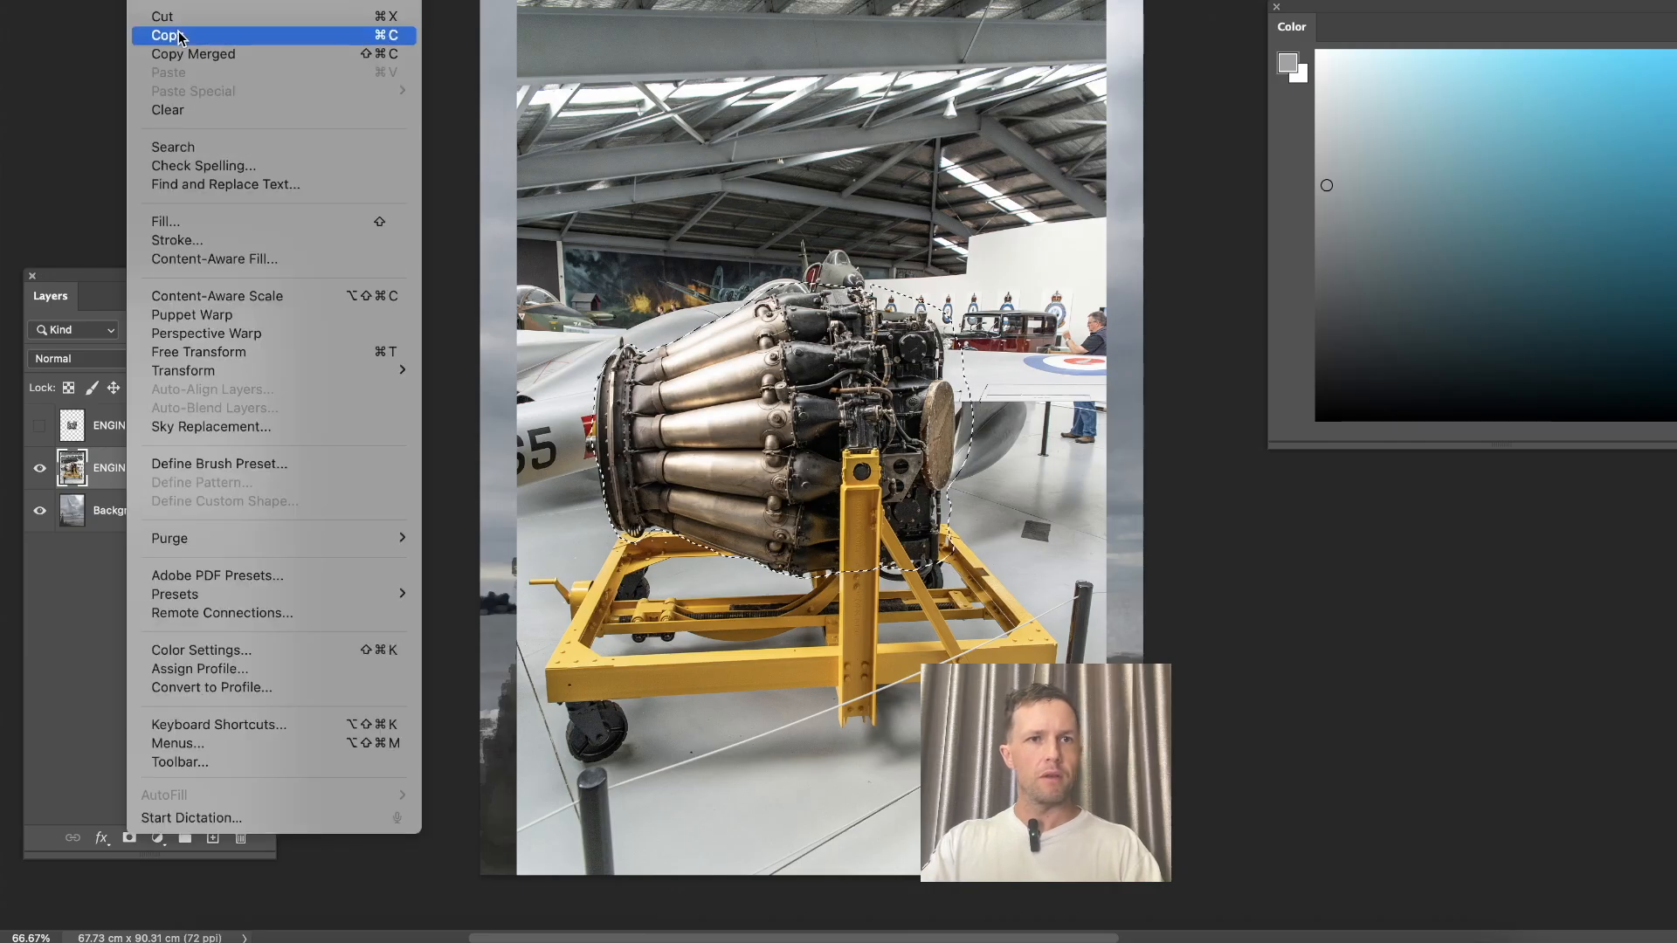
{"action": "left_click", "coordinate": [206, 36]}
{"action": "key", "text": "super+v"}
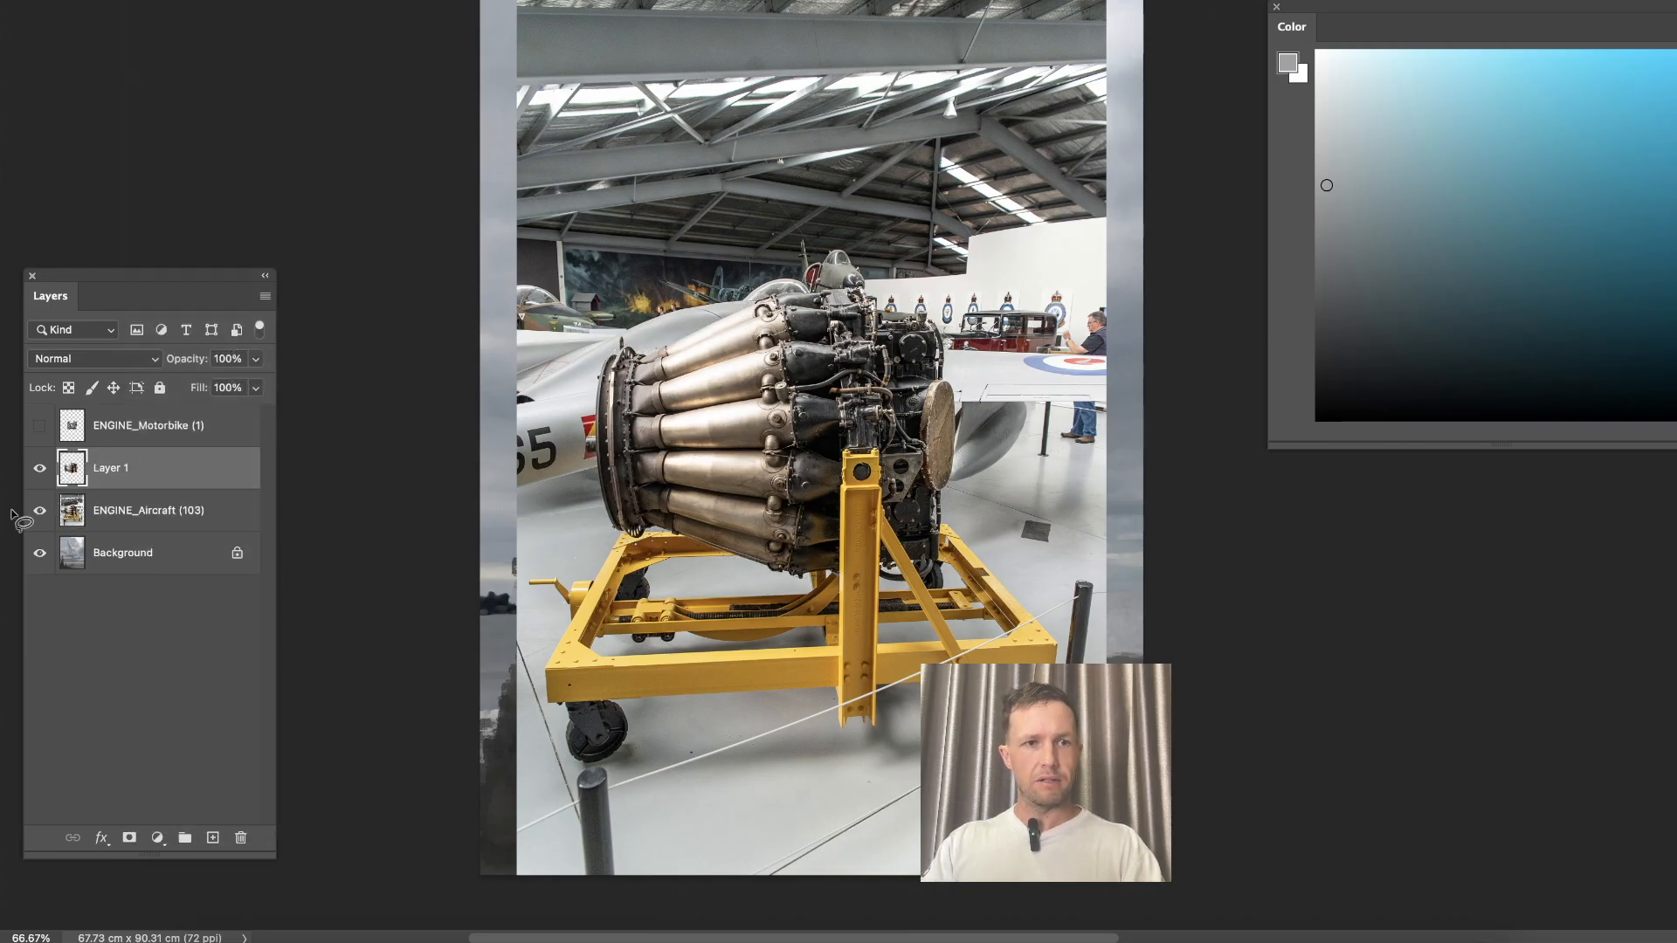
{"action": "left_click", "coordinate": [40, 510]}
Set the pasted engine layer's blend mode to Soft Light and reduce its opacity.
{"action": "left_click", "coordinate": [127, 358]}
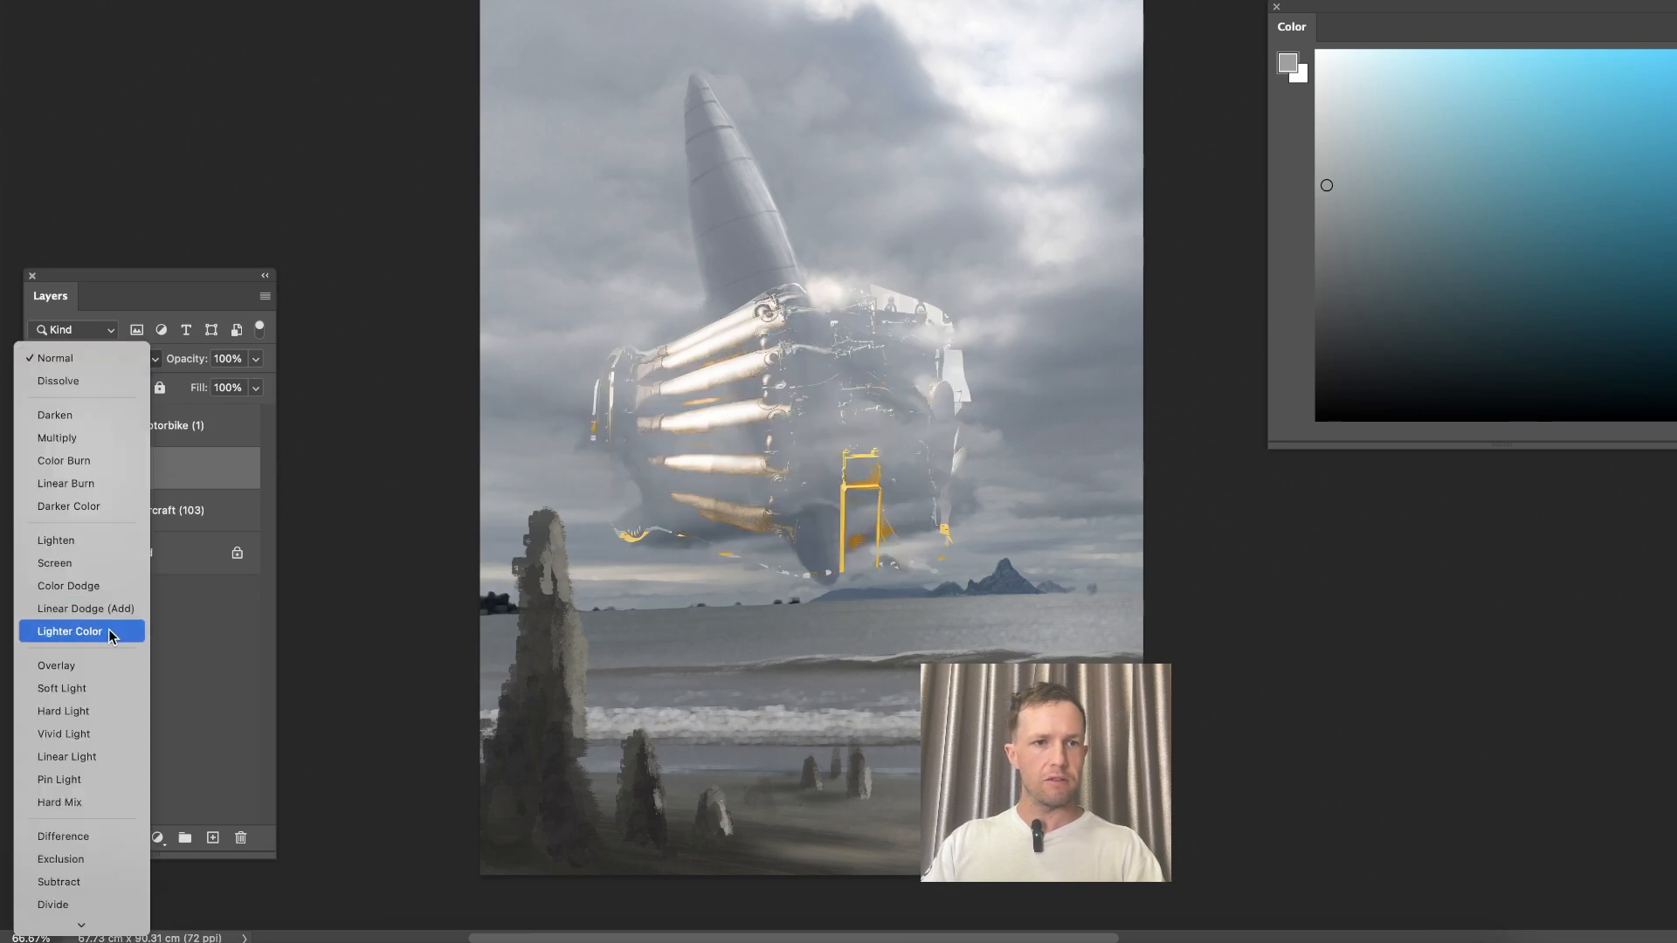
{"action": "left_click", "coordinate": [113, 691]}
{"action": "left_click", "coordinate": [255, 358]}
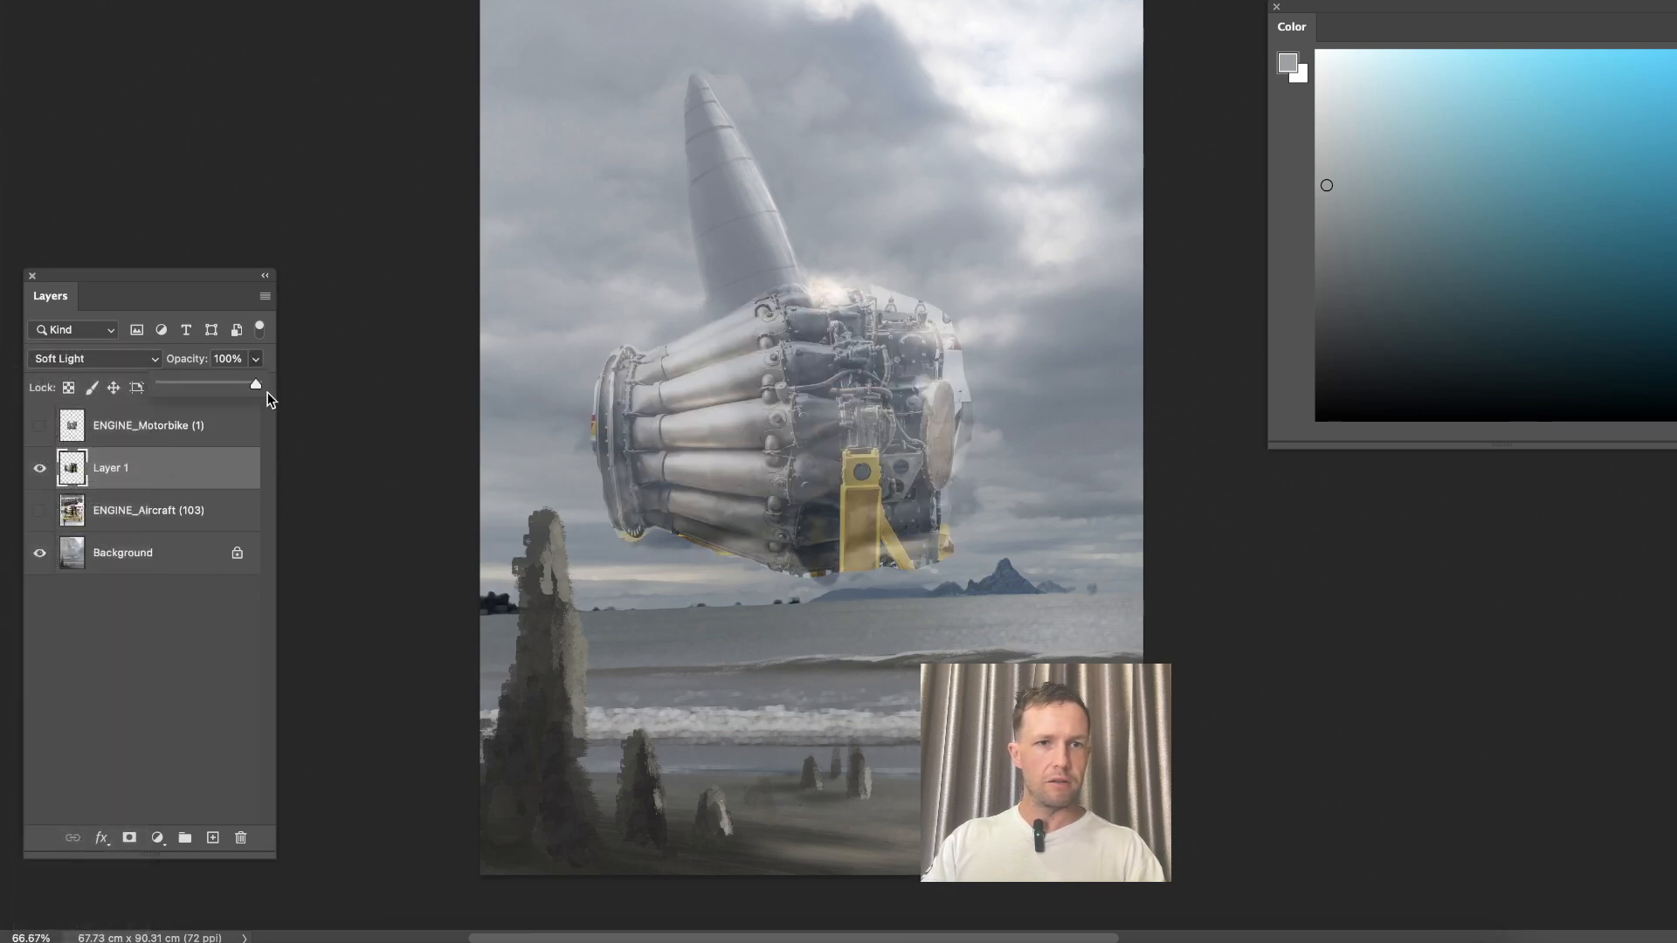
{"action": "left_click_drag", "start_coordinate": [261, 385], "coordinate": [229, 386]}
Rotate the engine upright along the tapered body, scale it down, and set its layer opacity to 58%.
{"action": "key", "text": "ctrl+t"}
{"action": "left_click_drag", "start_coordinate": [985, 280], "coordinate": [965, 397]}
{"action": "left_click", "coordinate": [255, 358]}
{"action": "left_click_drag", "start_coordinate": [238, 384], "coordinate": [221, 384]}
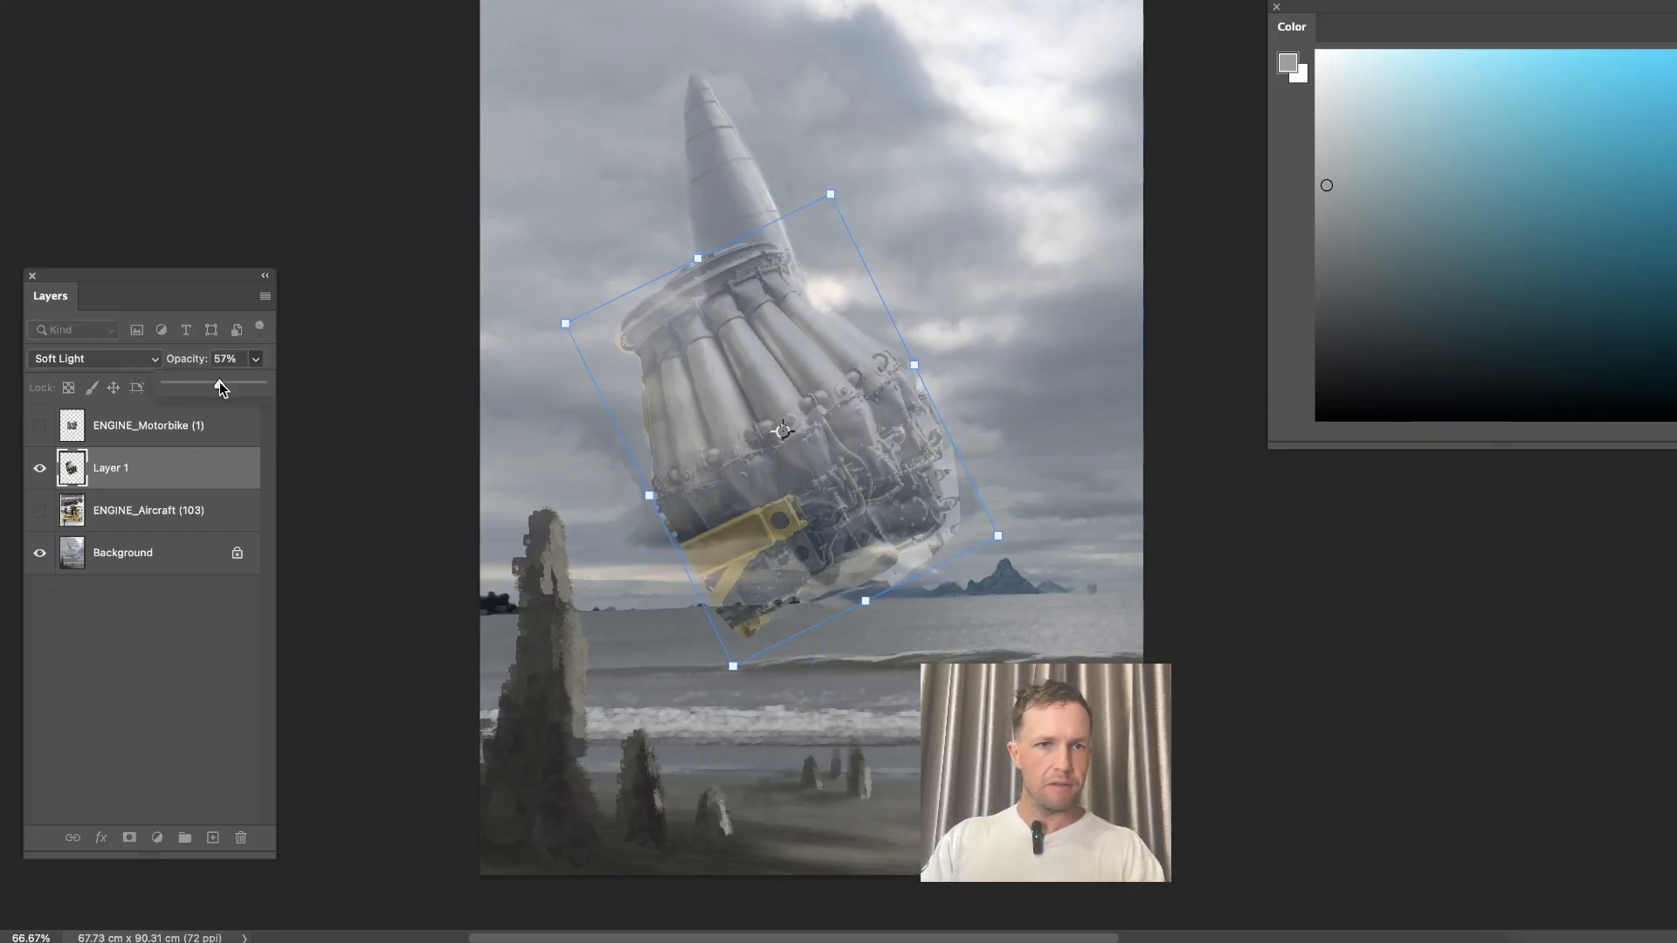
{"action": "left_click_drag", "start_coordinate": [1018, 406], "coordinate": [1000, 455]}
{"action": "left_click_drag", "start_coordinate": [885, 212], "coordinate": [804, 339]}
{"action": "left_click_drag", "start_coordinate": [772, 420], "coordinate": [787, 271]}
Fine-tune the engine's position and size so its rim wraps across the tapered body, and apply the transform.
{"action": "key", "text": "super+plus"}
{"action": "left_click_drag", "start_coordinate": [723, 433], "coordinate": [798, 615]}
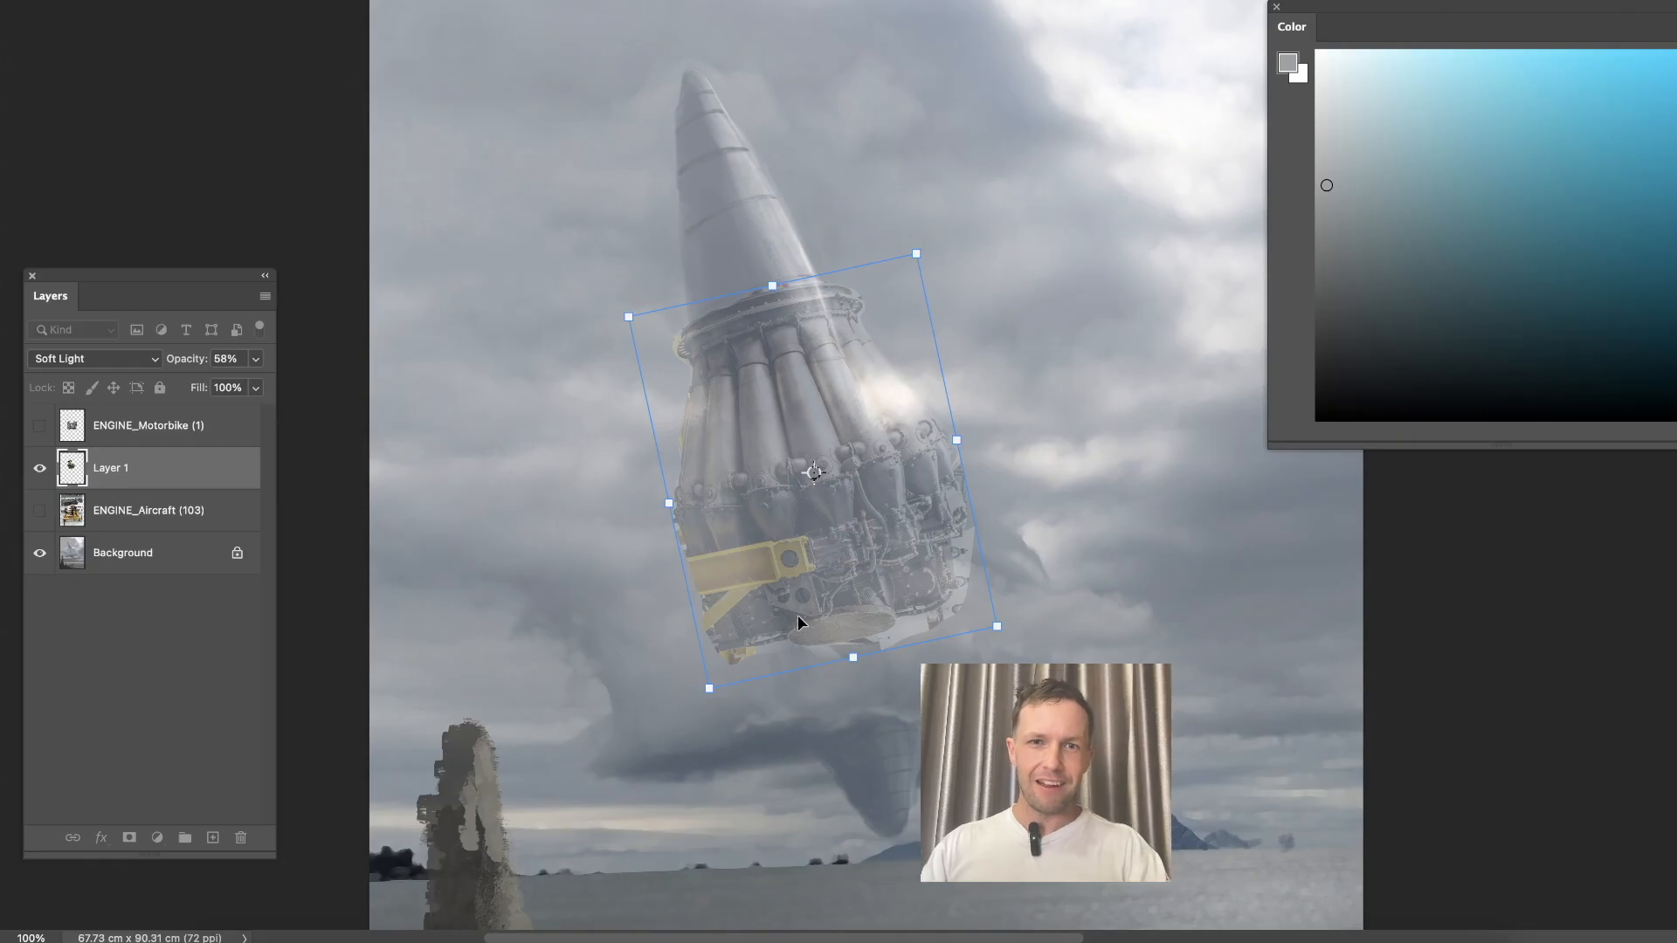
{"action": "left_click_drag", "start_coordinate": [783, 426], "coordinate": [777, 408]}
{"action": "left_click_drag", "start_coordinate": [930, 234], "coordinate": [922, 227]}
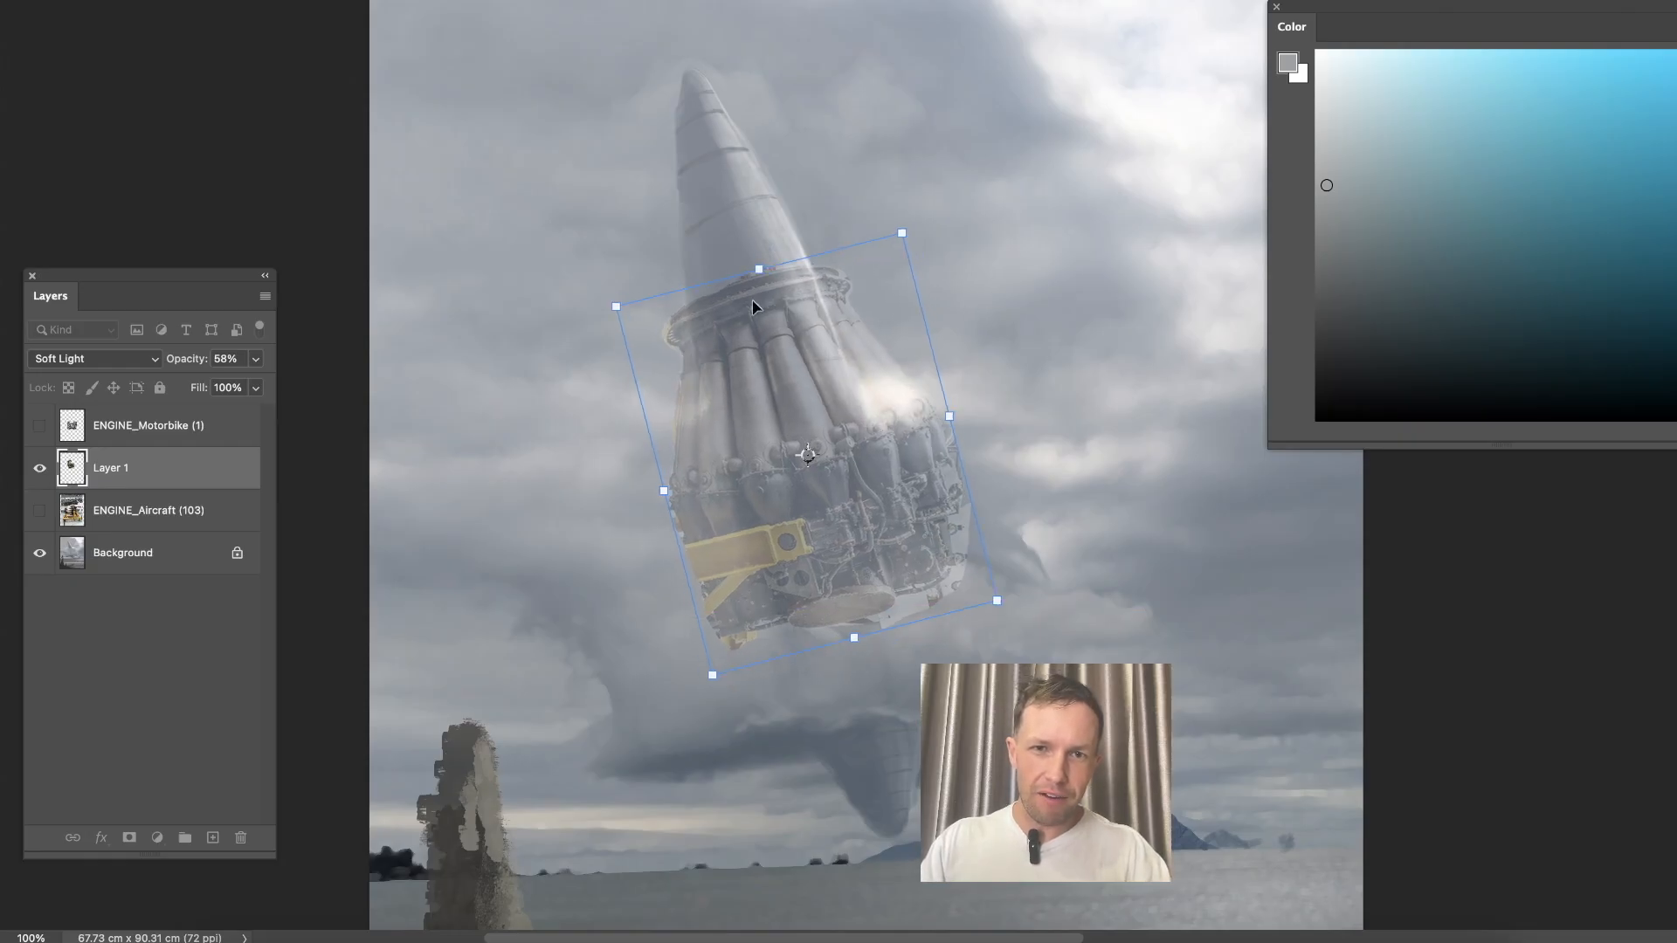
{"action": "mouse_move", "coordinate": [707, 345]}
{"action": "left_mouse_down"}
{"action": "mouse_move", "coordinate": [786, 340]}
{"action": "mouse_move", "coordinate": [847, 308]}
{"action": "left_mouse_up"}
{"action": "key", "text": "Return"}
Duplicate the fitted engine layer and hide the original as a backup.
{"action": "key", "text": "l"}
{"action": "key", "text": "ctrl+j"}
{"action": "key", "text": "Return"}
{"action": "mouse_move", "coordinate": [817, 374]}
{"action": "left_mouse_down"}
{"action": "mouse_move", "coordinate": [845, 352]}
{"action": "mouse_move", "coordinate": [825, 385]}
{"action": "left_mouse_up"}
{"action": "key", "text": "super+plus"}
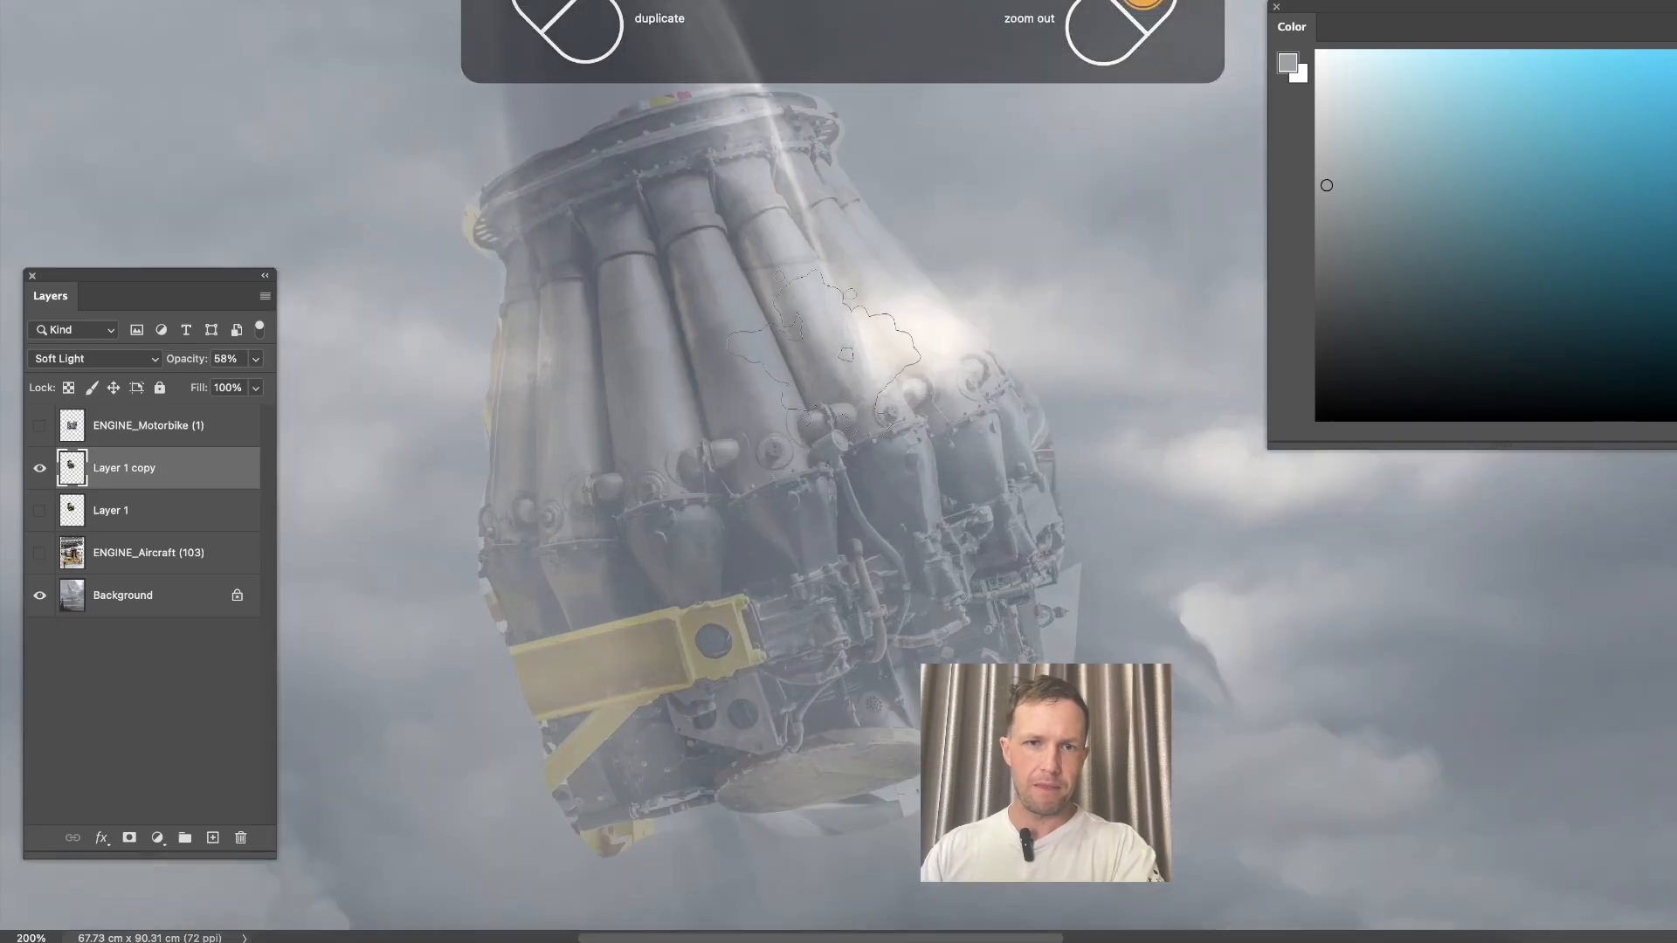
Erase the yellow stand, lower machinery and overhanging sides of the duplicated engine so it fades into the cloud.
{"action": "mouse_move", "coordinate": [502, 524]}
{"action": "left_mouse_down"}
{"action": "mouse_move", "coordinate": [490, 591]}
{"action": "mouse_move", "coordinate": [546, 734]}
{"action": "left_mouse_up"}
{"action": "key", "text": "bracketleft"}
{"action": "mouse_move", "coordinate": [437, 311]}
{"action": "left_mouse_down"}
{"action": "mouse_move", "coordinate": [556, 746]}
{"action": "mouse_move", "coordinate": [597, 844]}
{"action": "mouse_move", "coordinate": [604, 826]}
{"action": "mouse_move", "coordinate": [669, 862]}
{"action": "mouse_move", "coordinate": [630, 565]}
{"action": "mouse_move", "coordinate": [756, 799]}
{"action": "mouse_move", "coordinate": [754, 742]}
{"action": "left_mouse_up"}
{"action": "mouse_move", "coordinate": [743, 593]}
{"action": "left_mouse_down"}
{"action": "mouse_move", "coordinate": [873, 524]}
{"action": "mouse_move", "coordinate": [960, 559]}
{"action": "left_mouse_up"}
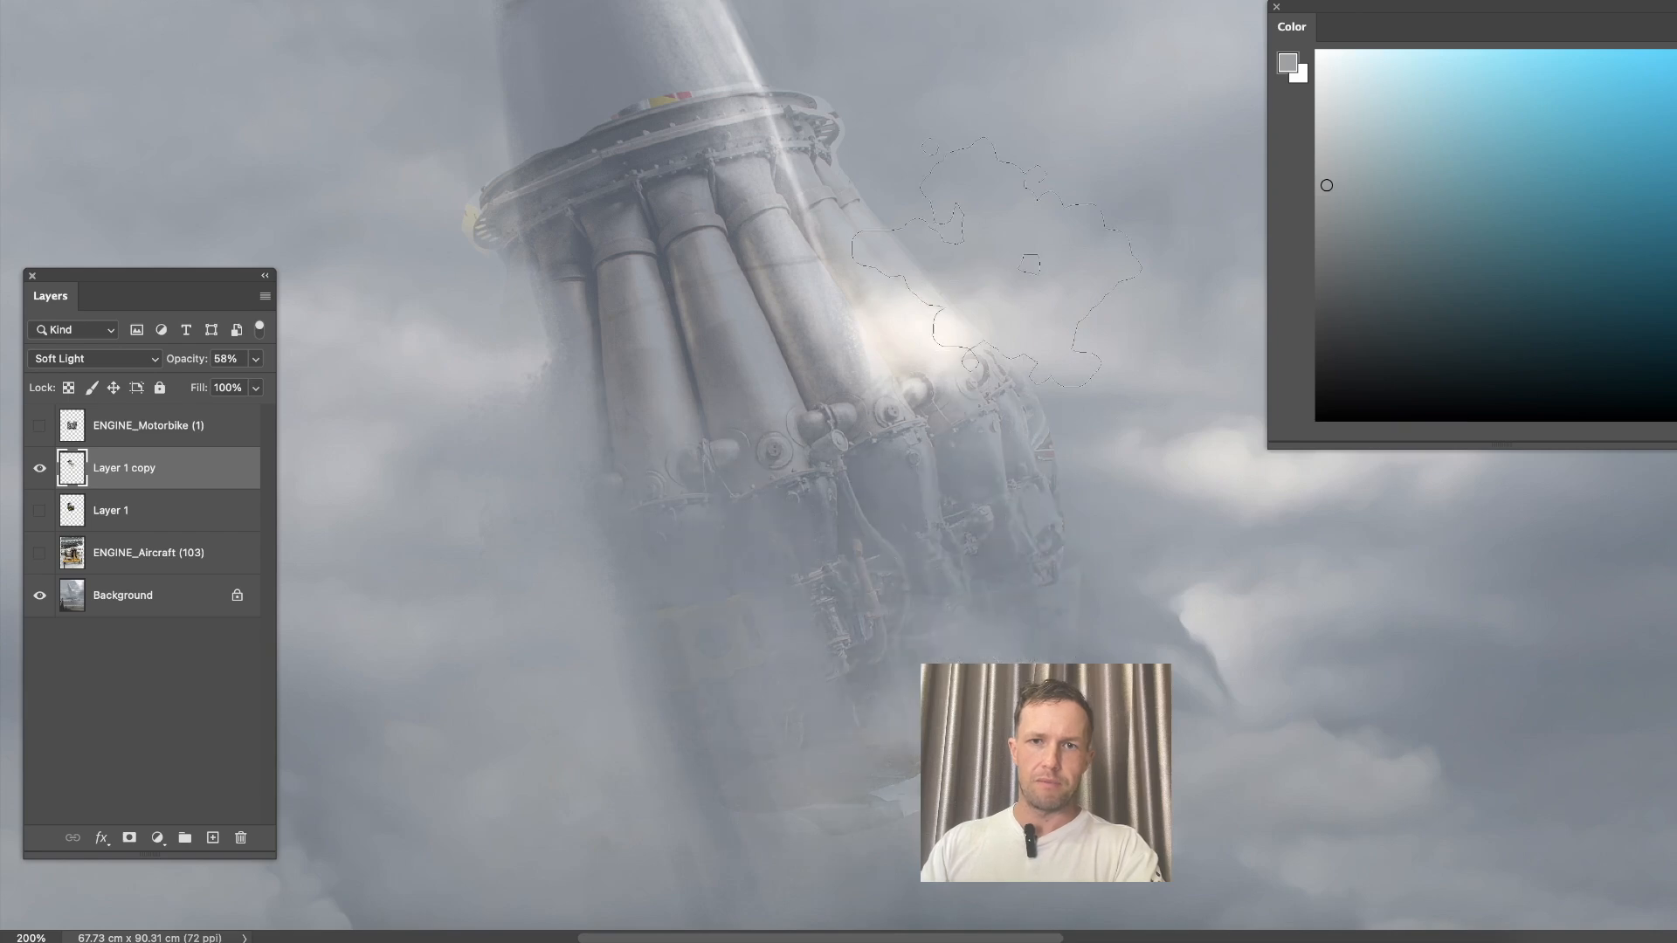
{"action": "mouse_move", "coordinate": [930, 197]}
{"action": "left_mouse_down"}
{"action": "mouse_move", "coordinate": [960, 454]}
{"action": "mouse_move", "coordinate": [1066, 524]}
{"action": "left_mouse_up"}
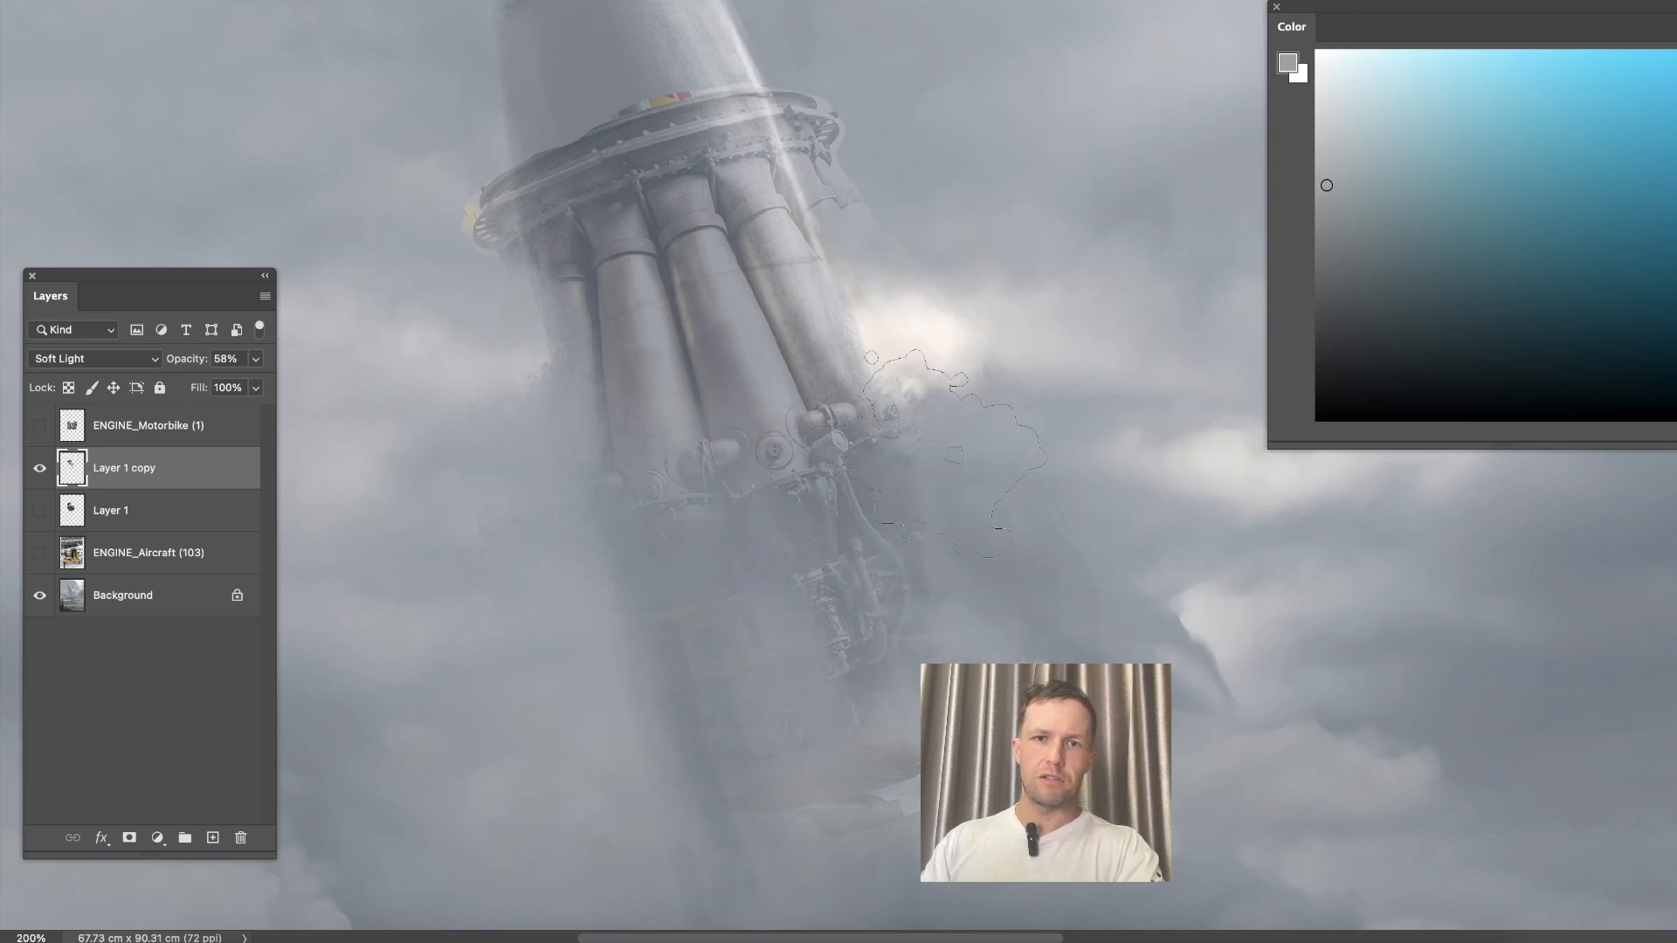
Lower the duplicated engine layer's opacity to 46% and erase the rim overhanging the tapered body's edge.
{"action": "left_click", "coordinate": [255, 359]}
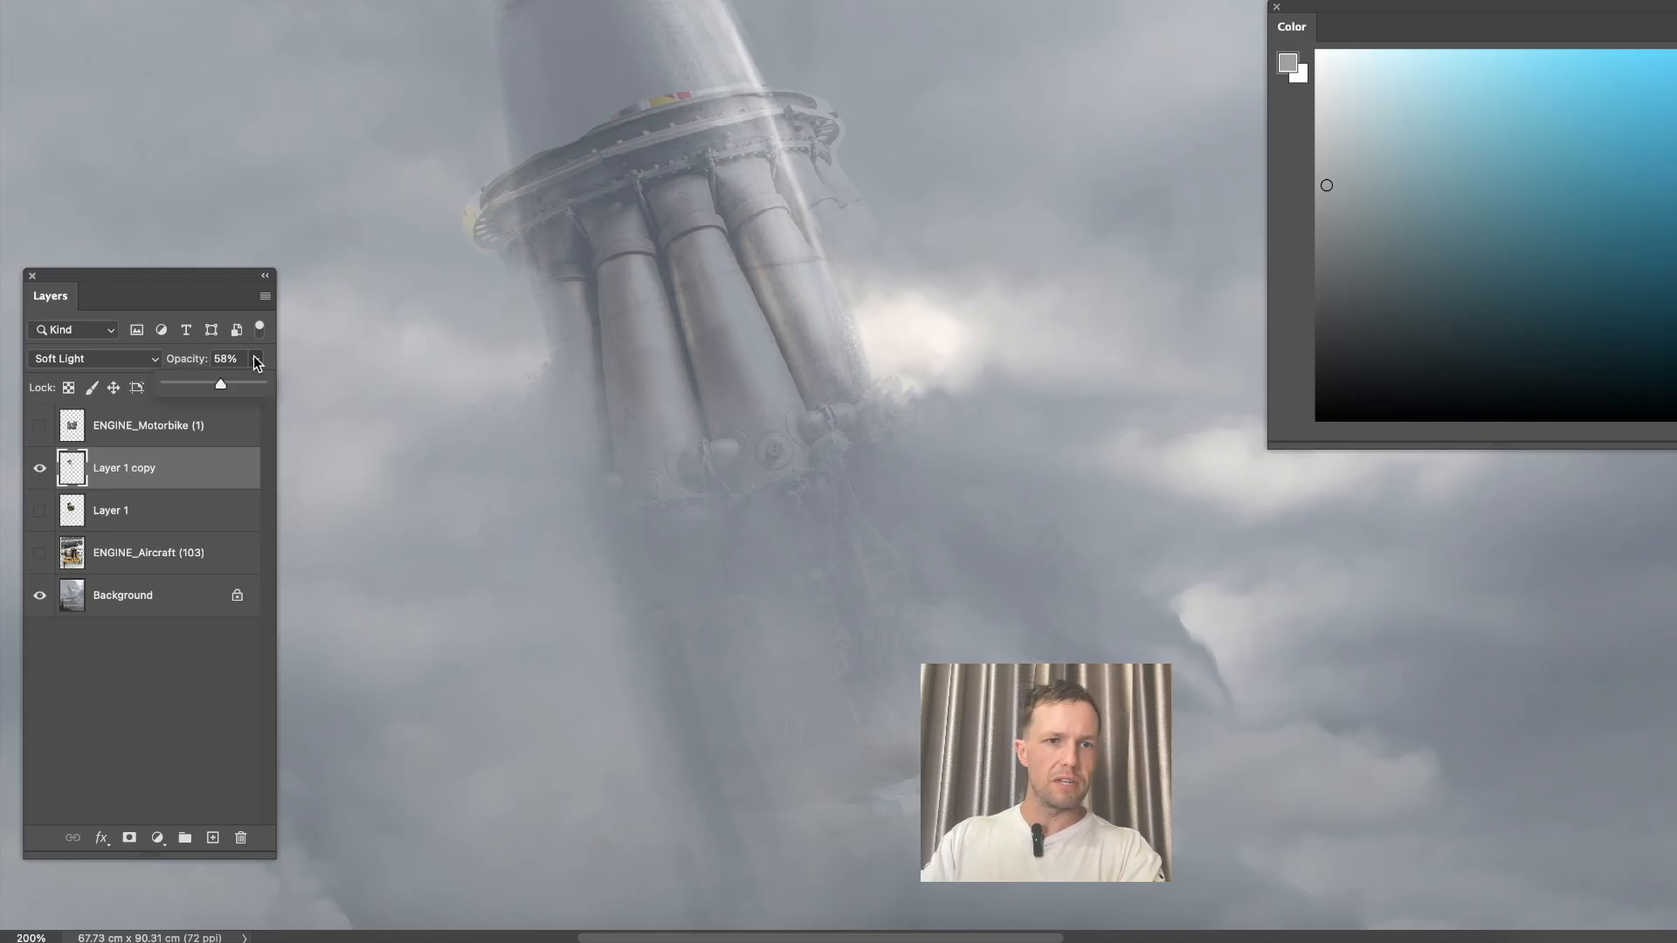
{"action": "left_click_drag", "start_coordinate": [214, 388], "coordinate": [202, 388]}
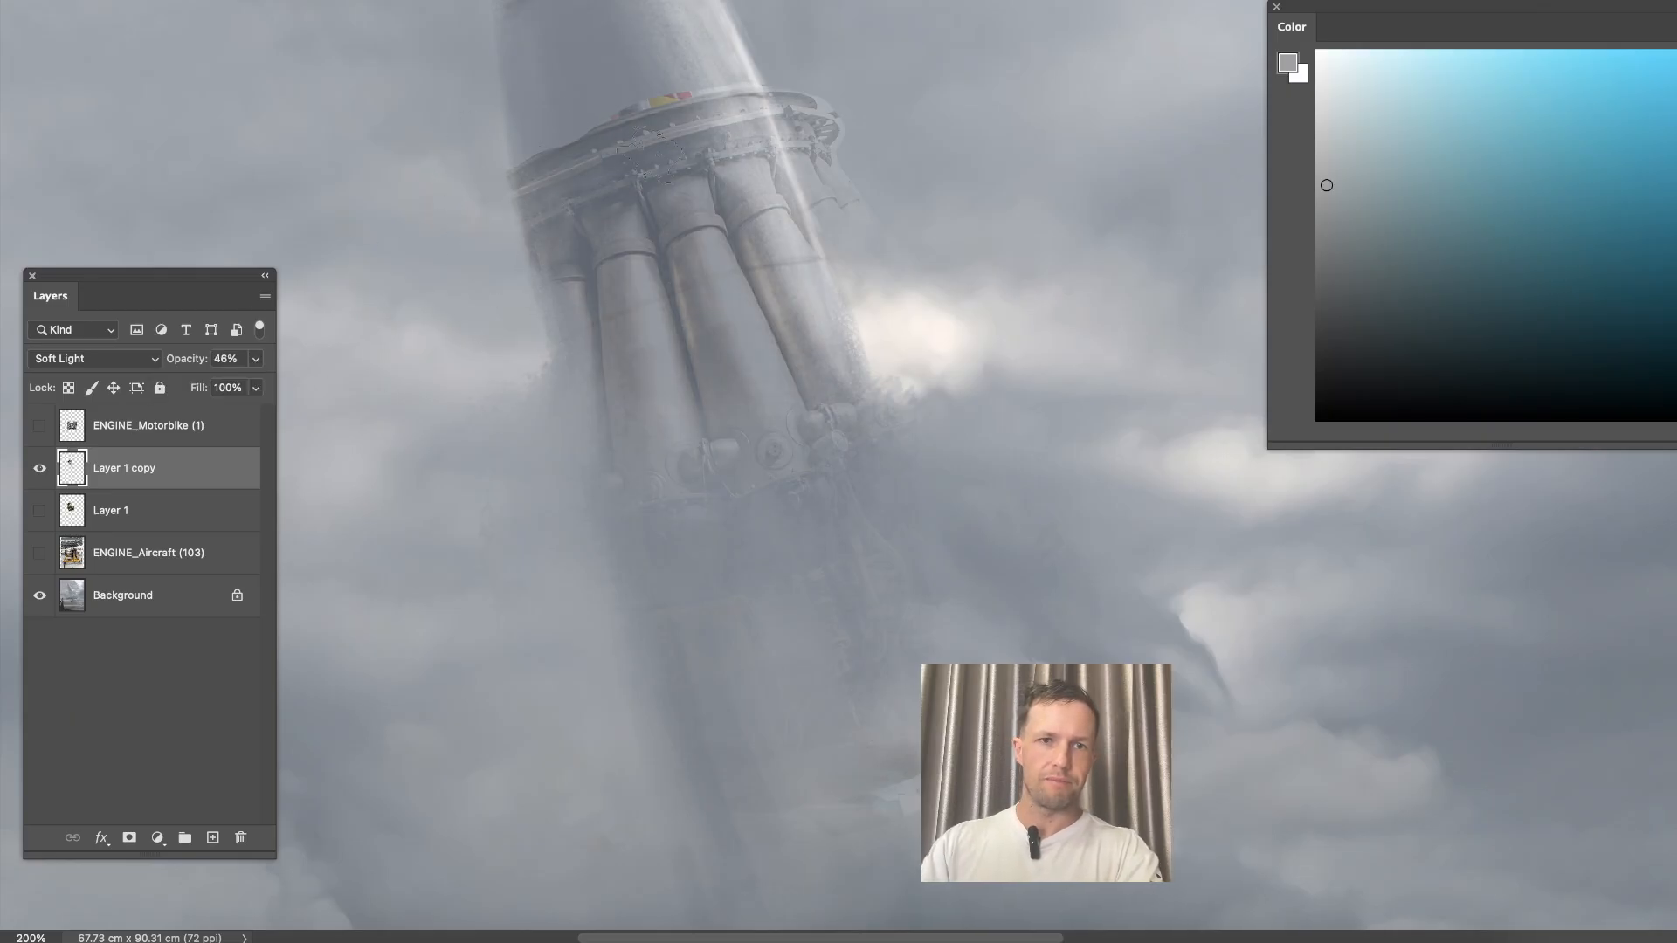
{"action": "left_click_drag", "start_coordinate": [894, 174], "coordinate": [804, 101]}
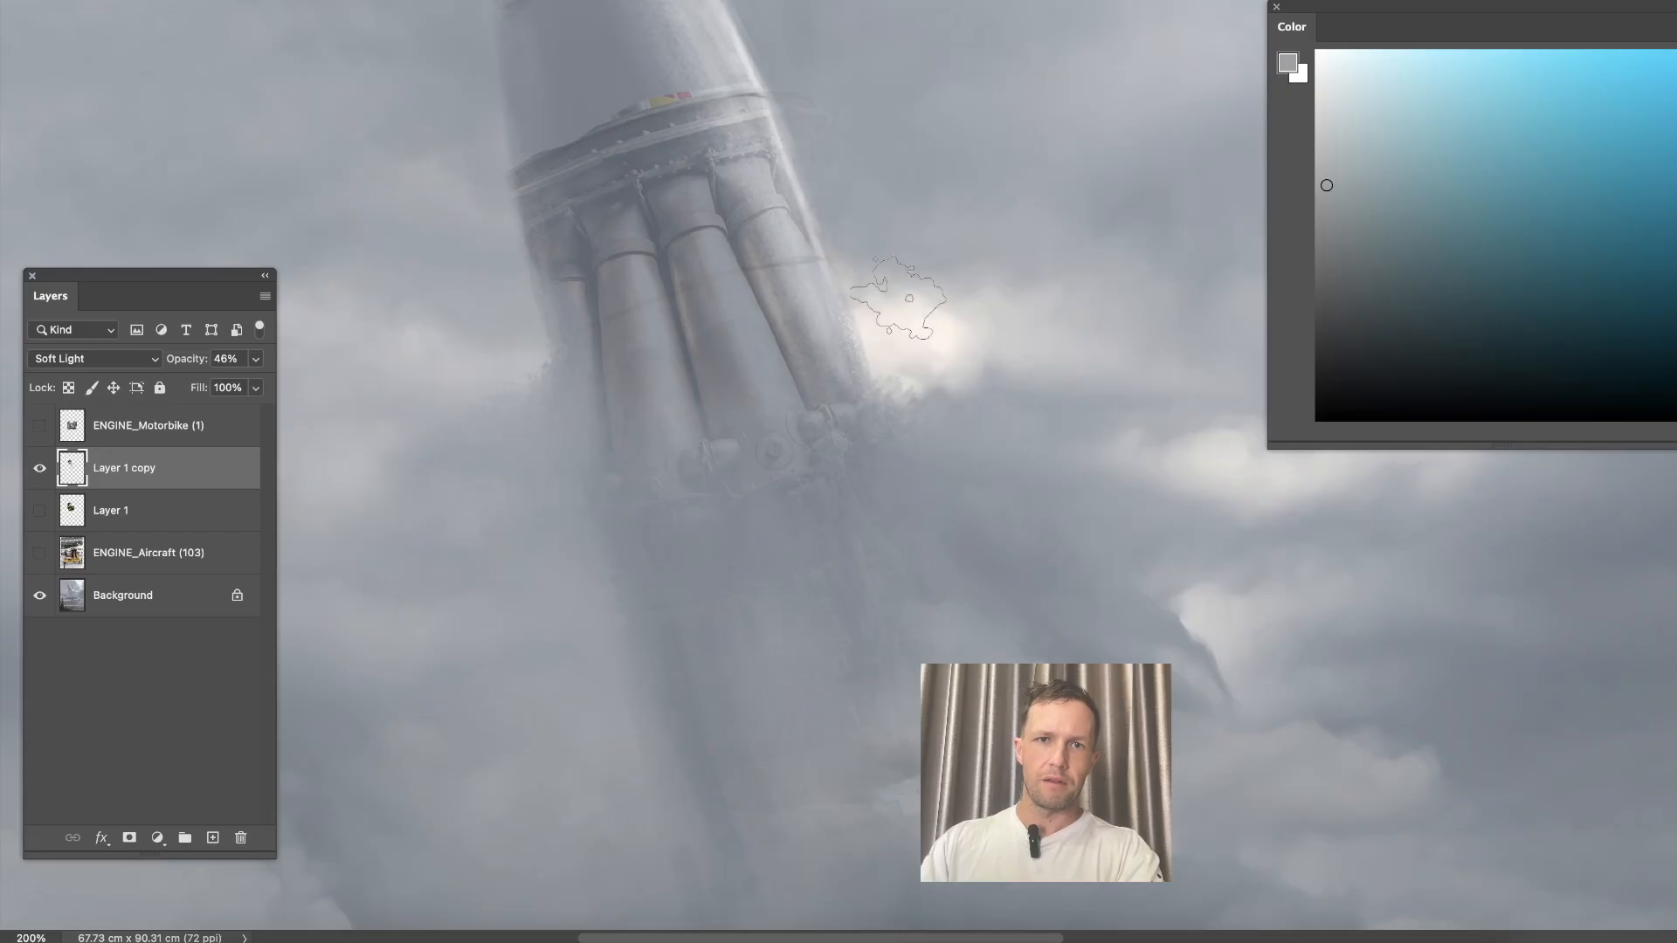
{"action": "key", "text": "super+minus"}
{"action": "key", "text": "super+minus"}
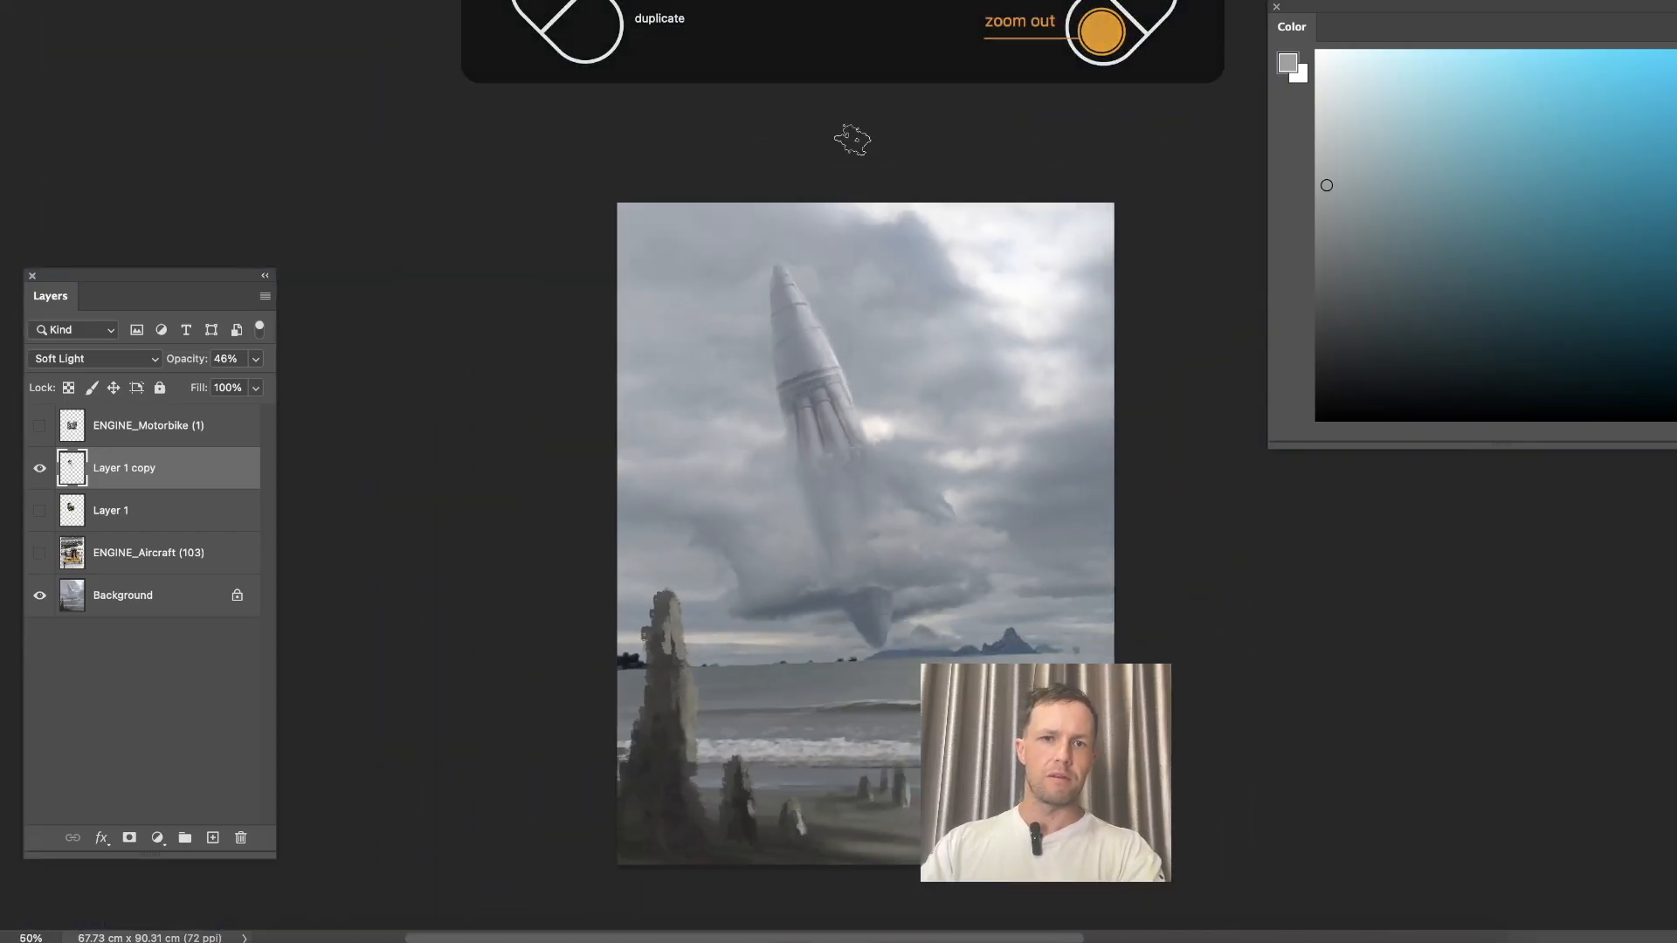
{"action": "key", "text": "super+plus"}
{"action": "key", "text": "super+plus"}
{"action": "key", "text": "super+plus"}
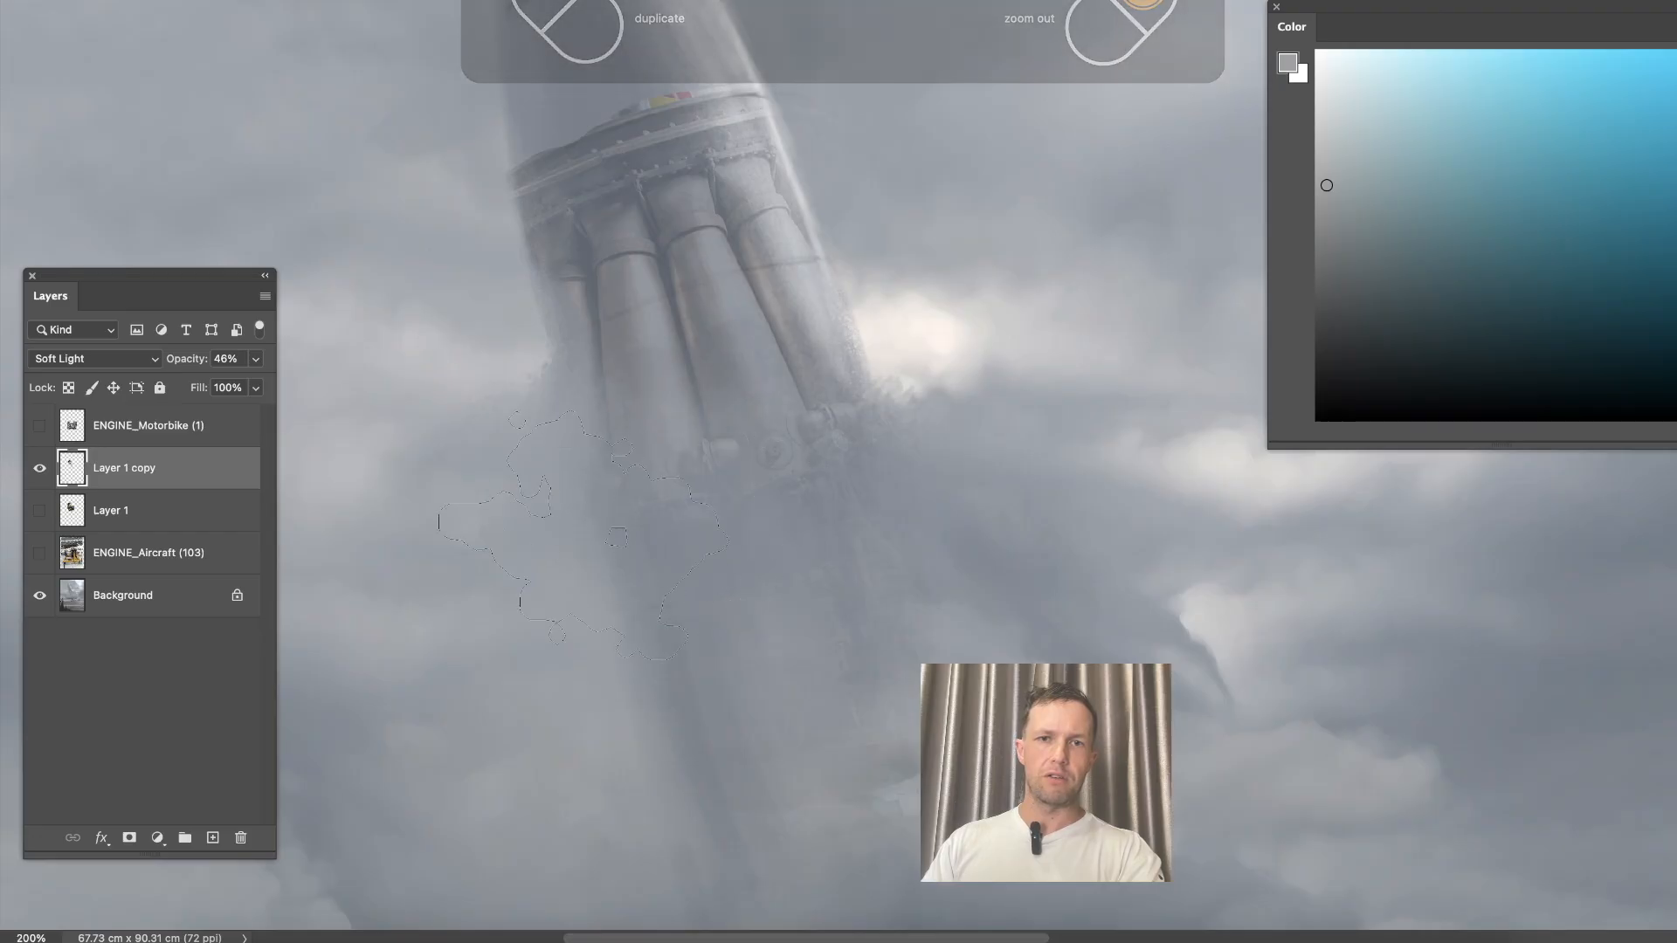
Erase the engine's pipes and coloured rim details with a progressively smaller eraser, leaving a faint band across the body.
{"action": "left_click_drag", "start_coordinate": [839, 424], "coordinate": [636, 386]}
{"action": "key", "text": "["}
{"action": "key", "text": "["}
{"action": "key", "text": "["}
{"action": "key", "text": "["}
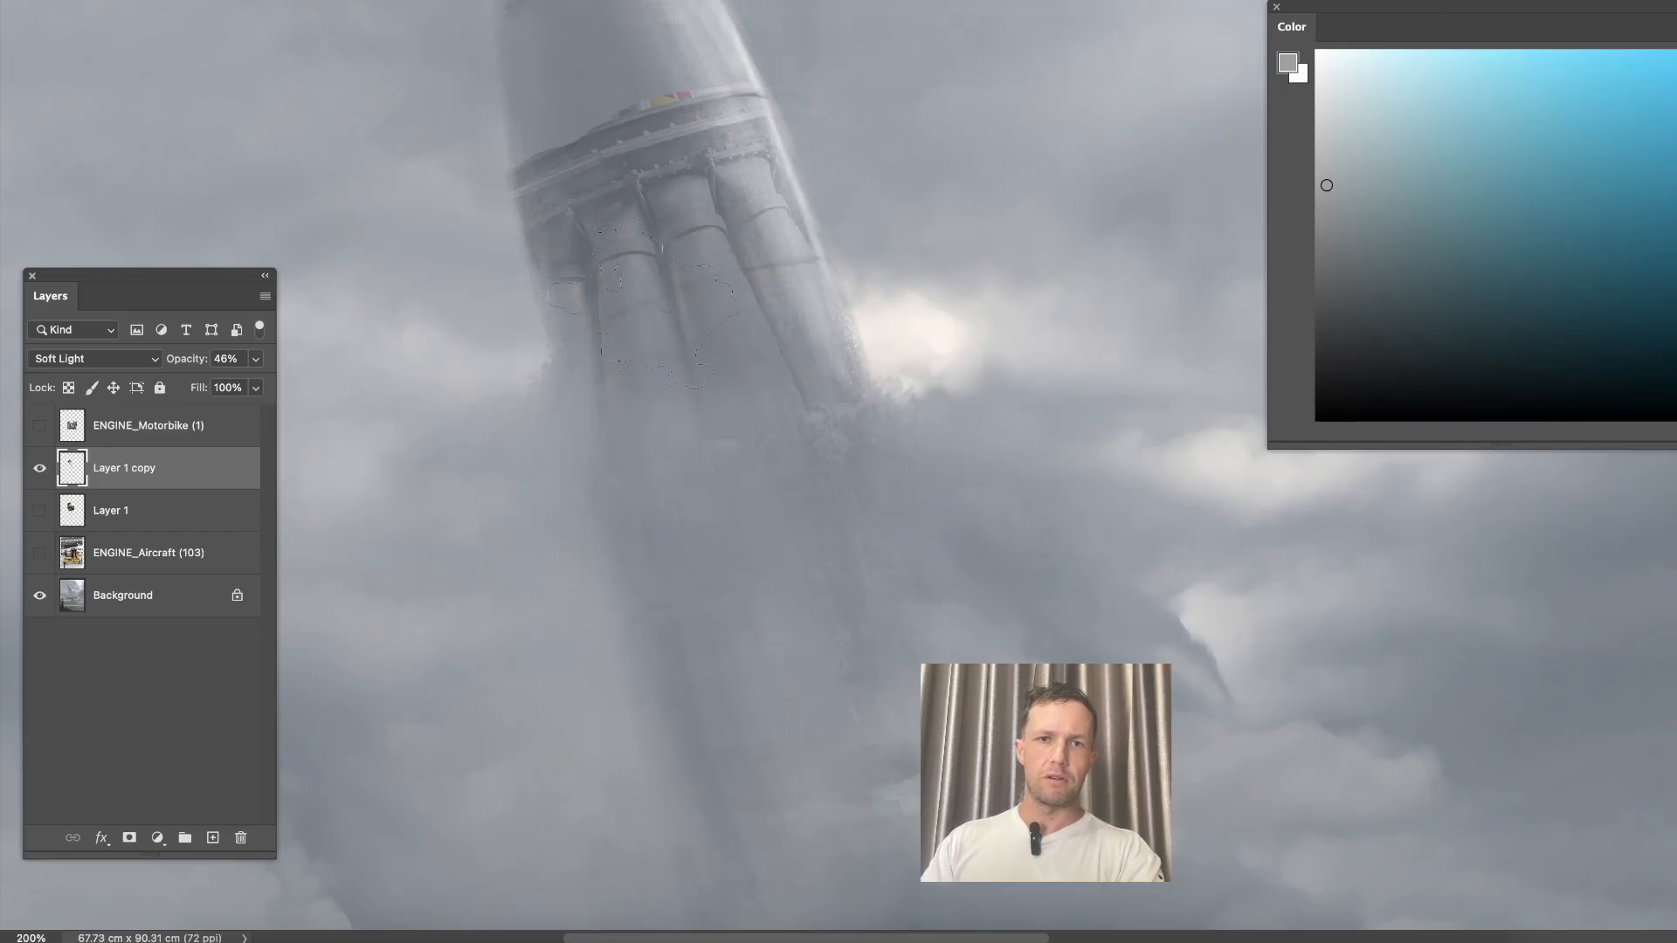
{"action": "key", "text": "bracketleft"}
{"action": "key", "text": "bracketleft"}
{"action": "key", "text": "bracketleft"}
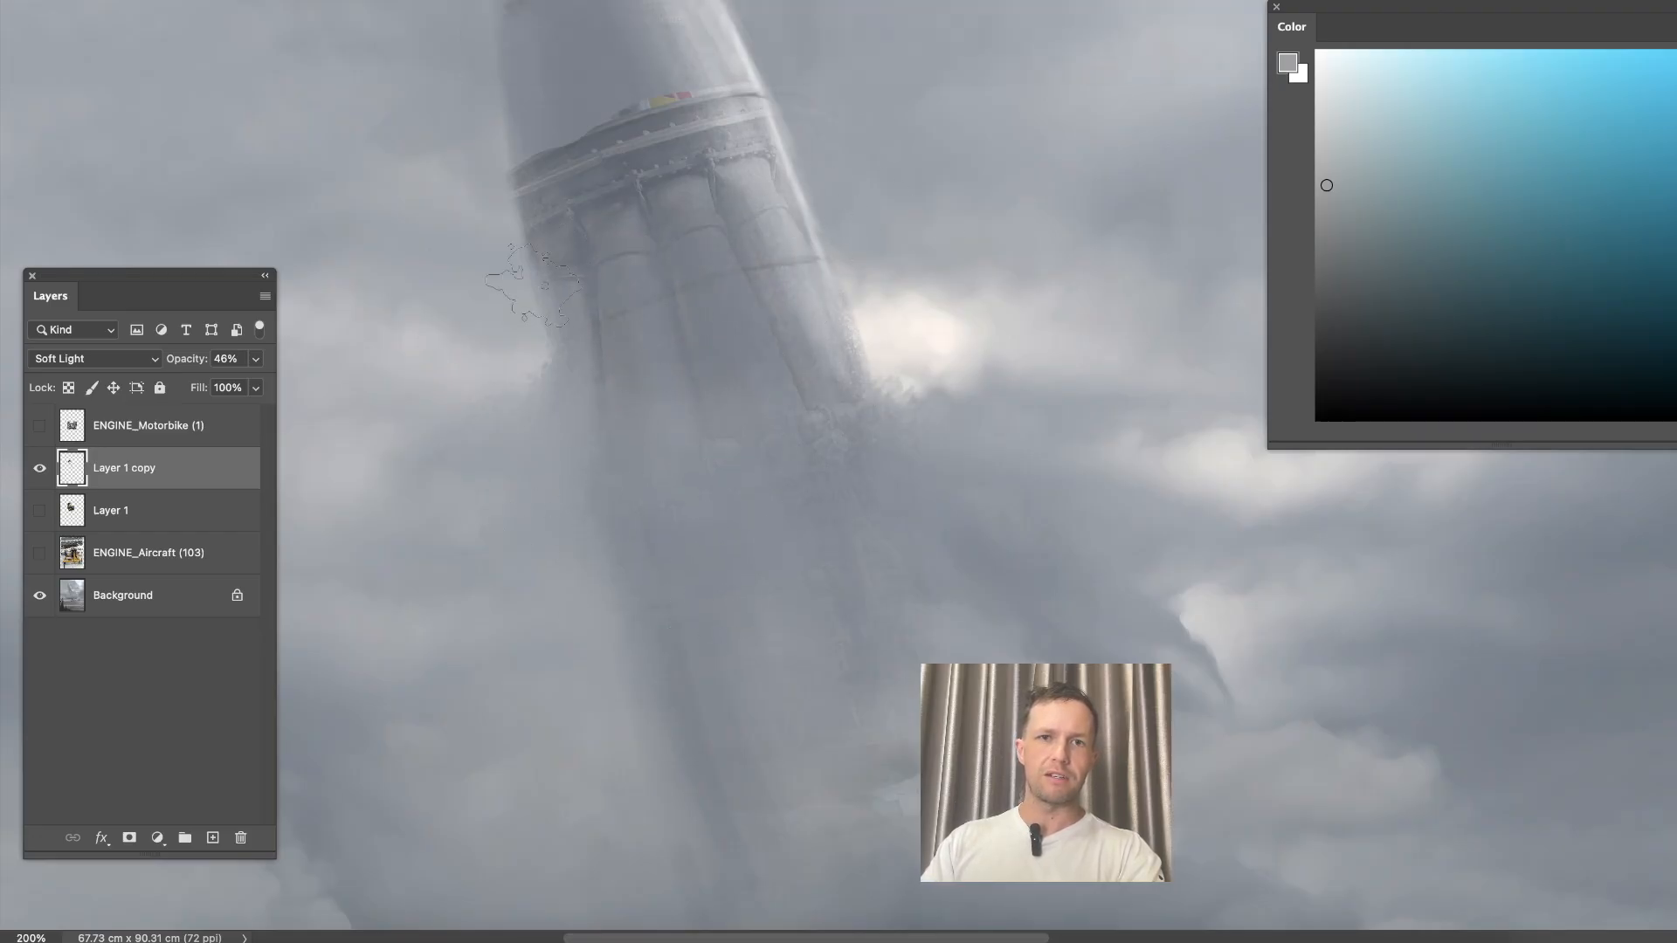
{"action": "left_click_drag", "start_coordinate": [502, 283], "coordinate": [818, 156]}
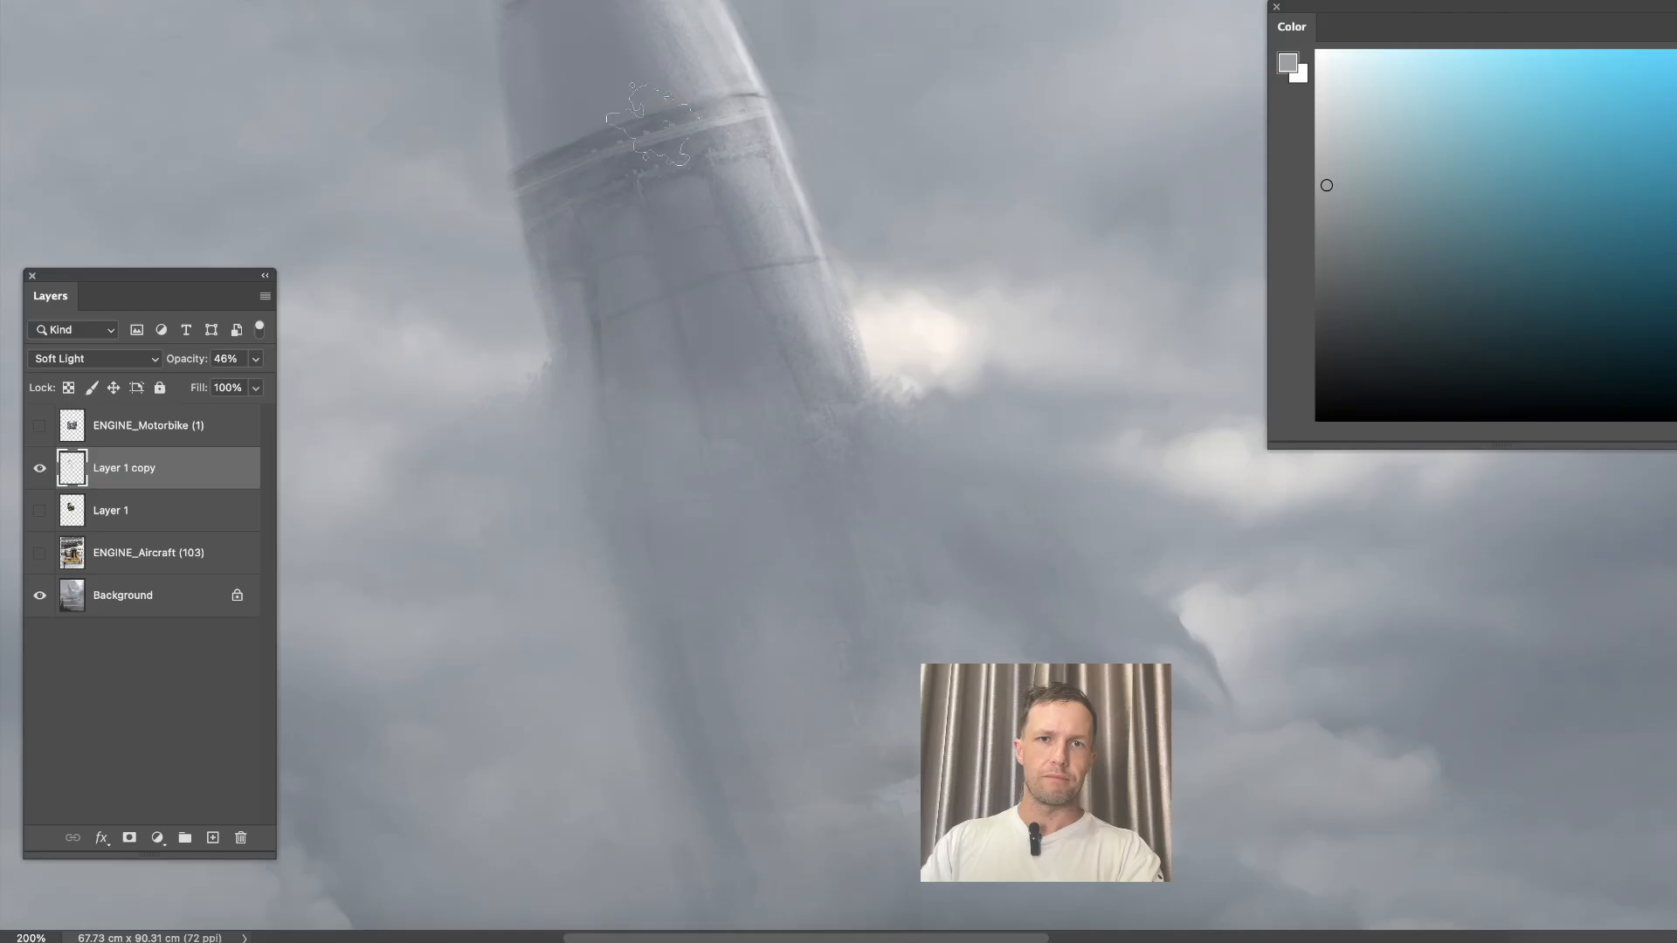
Duplicate the band layer and move the copy up towards the nose of the tapered body.
{"action": "key", "text": "super+minus"}
{"action": "key", "text": "super+minus"}
{"action": "key", "text": "super+minus"}
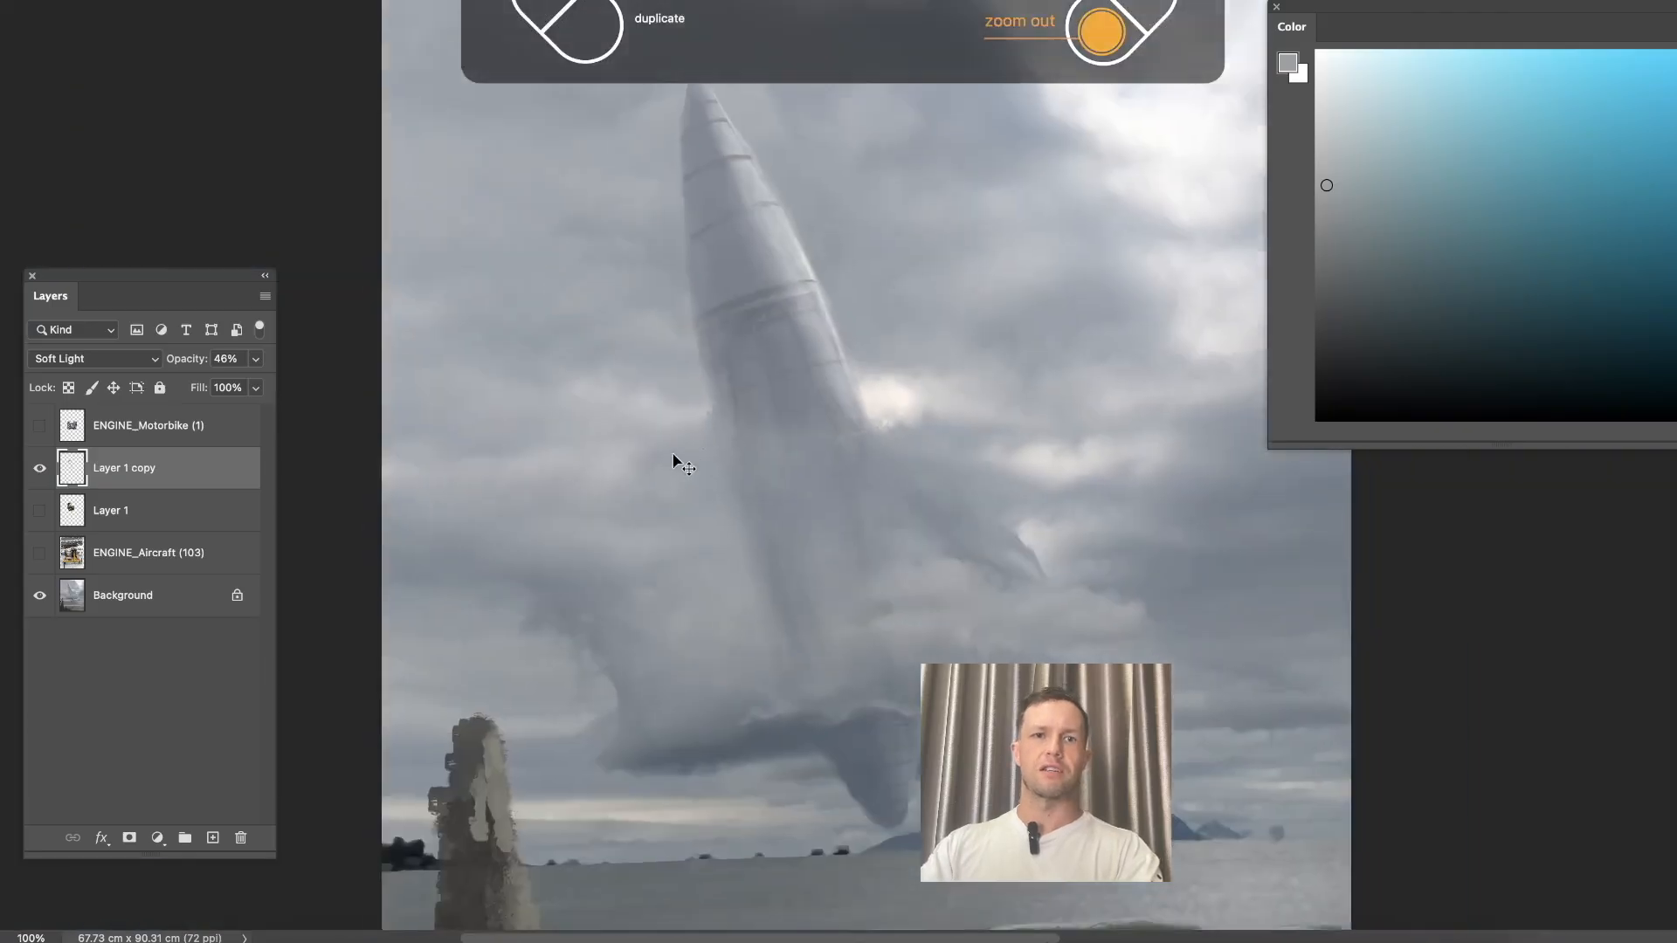
{"action": "key", "text": "super+equal"}
{"action": "key", "text": "super+equal"}
{"action": "key", "text": "super+equal"}
{"action": "key", "text": "super+alt+j"}
{"action": "key", "text": "Return"}
{"action": "key", "text": "super+t"}
{"action": "left_click_drag", "start_coordinate": [673, 307], "coordinate": [699, 355]}
Warp the duplicated band so it curves around the upper part of the nose.
{"action": "right_click", "coordinate": [692, 295]}
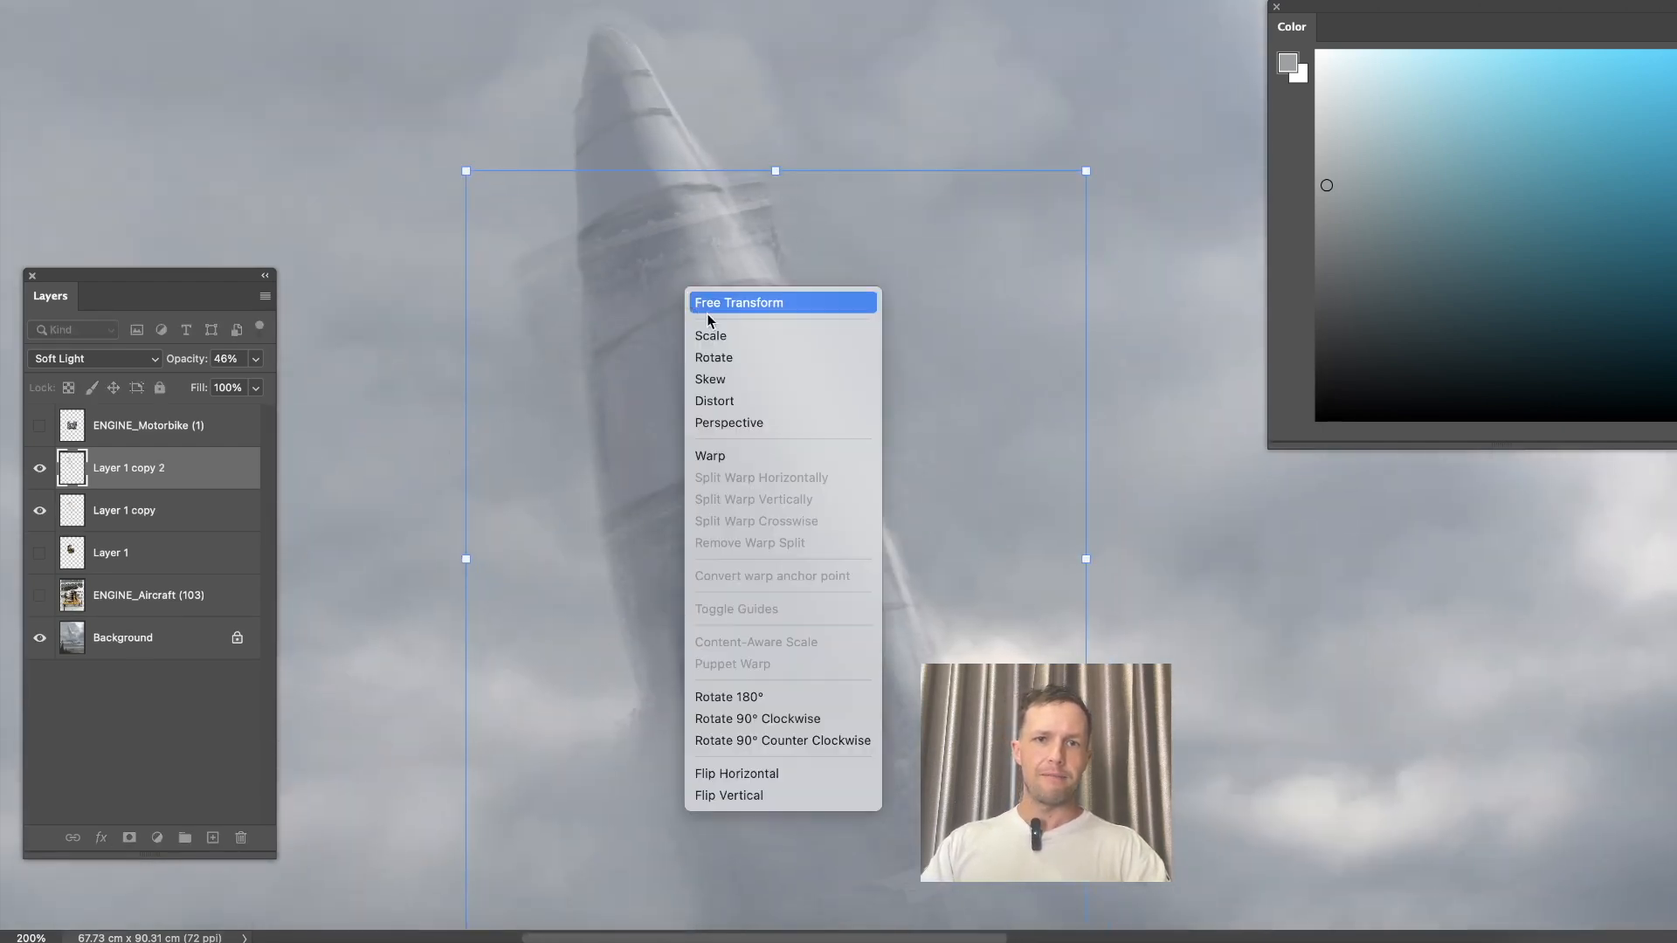
{"action": "left_click", "coordinate": [736, 459]}
{"action": "left_click_drag", "start_coordinate": [479, 189], "coordinate": [559, 241]}
{"action": "left_click_drag", "start_coordinate": [879, 168], "coordinate": [948, 309]}
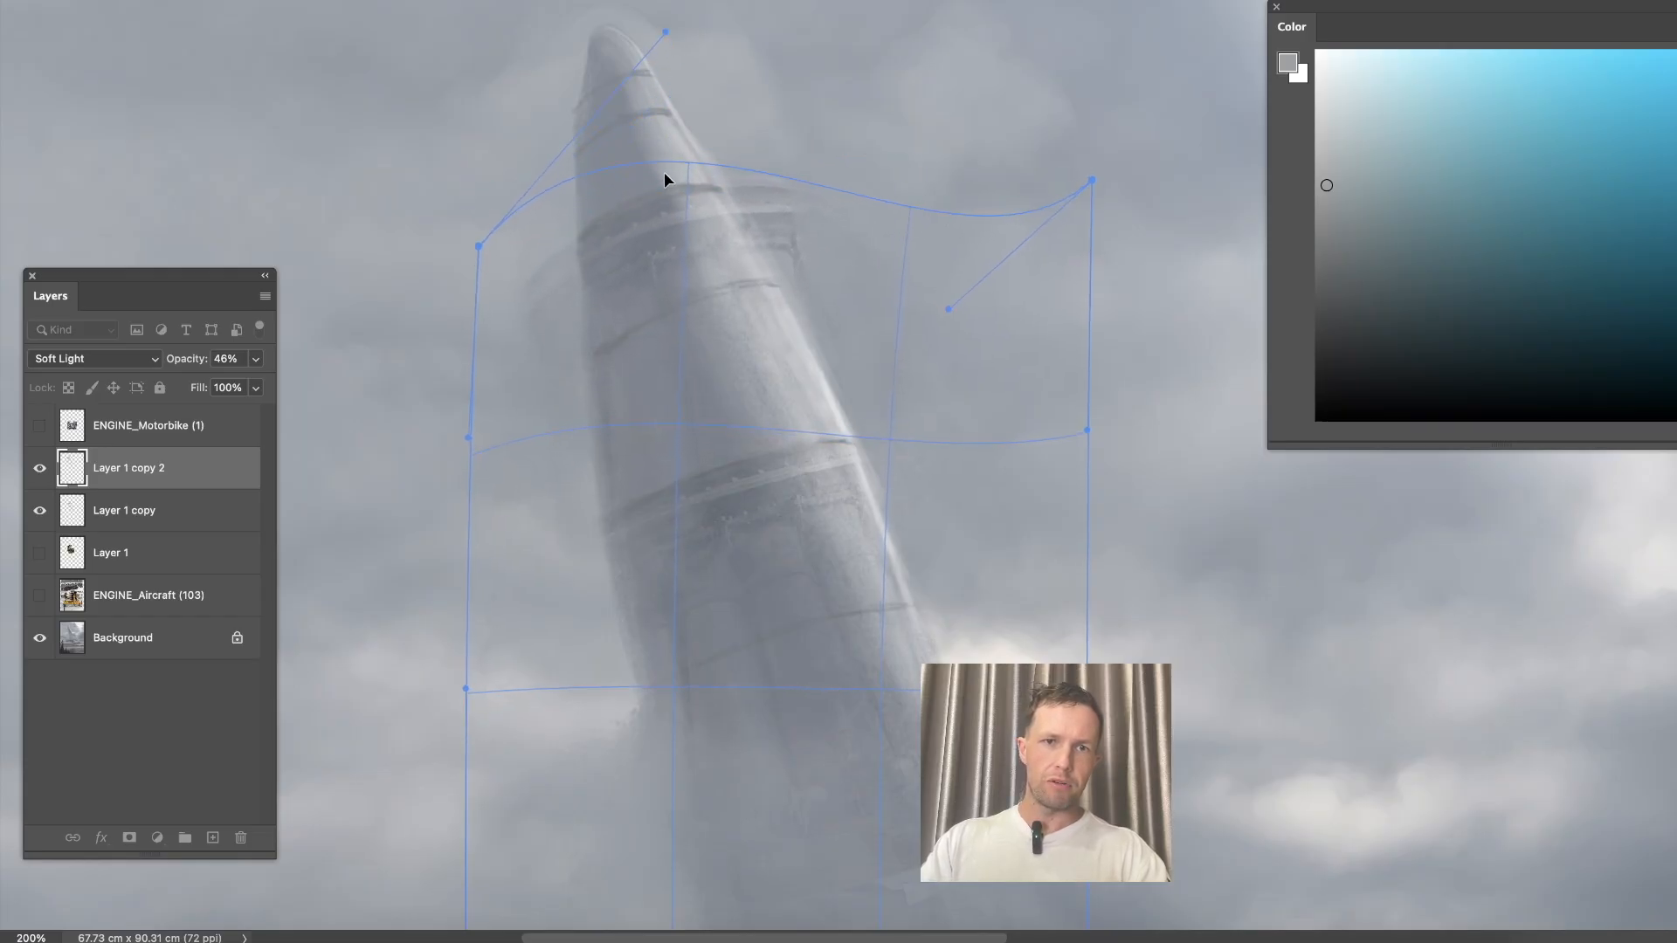
{"action": "left_click_drag", "start_coordinate": [489, 307], "coordinate": [494, 328]}
{"action": "left_click_drag", "start_coordinate": [690, 210], "coordinate": [702, 198]}
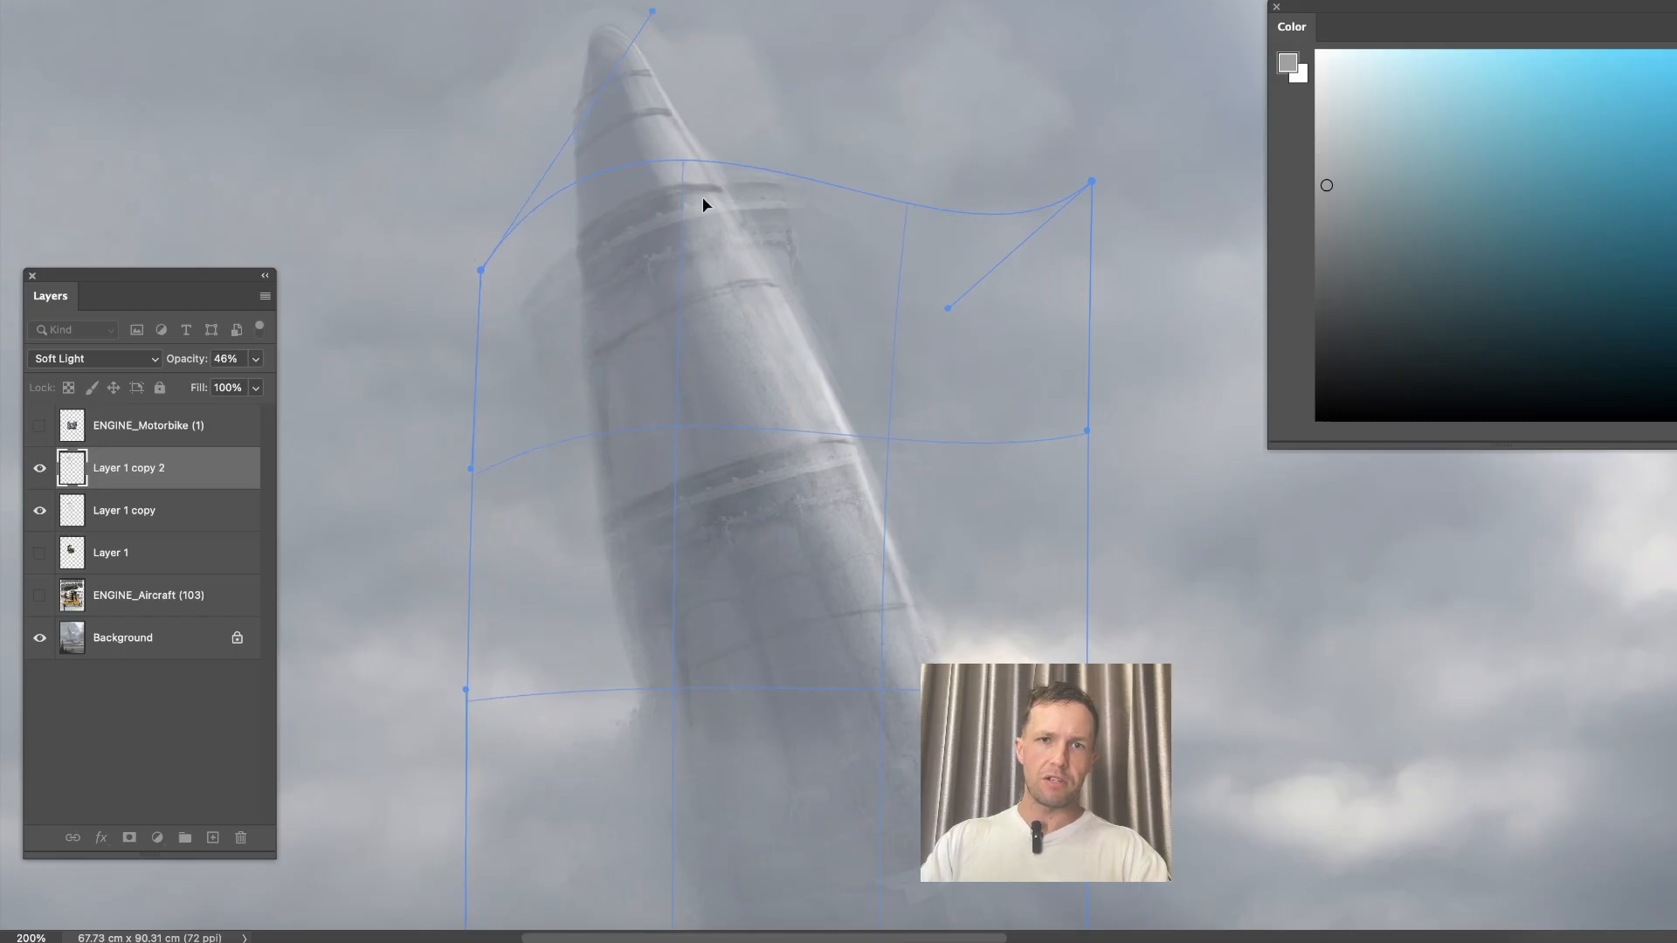
{"action": "key", "text": "Return"}
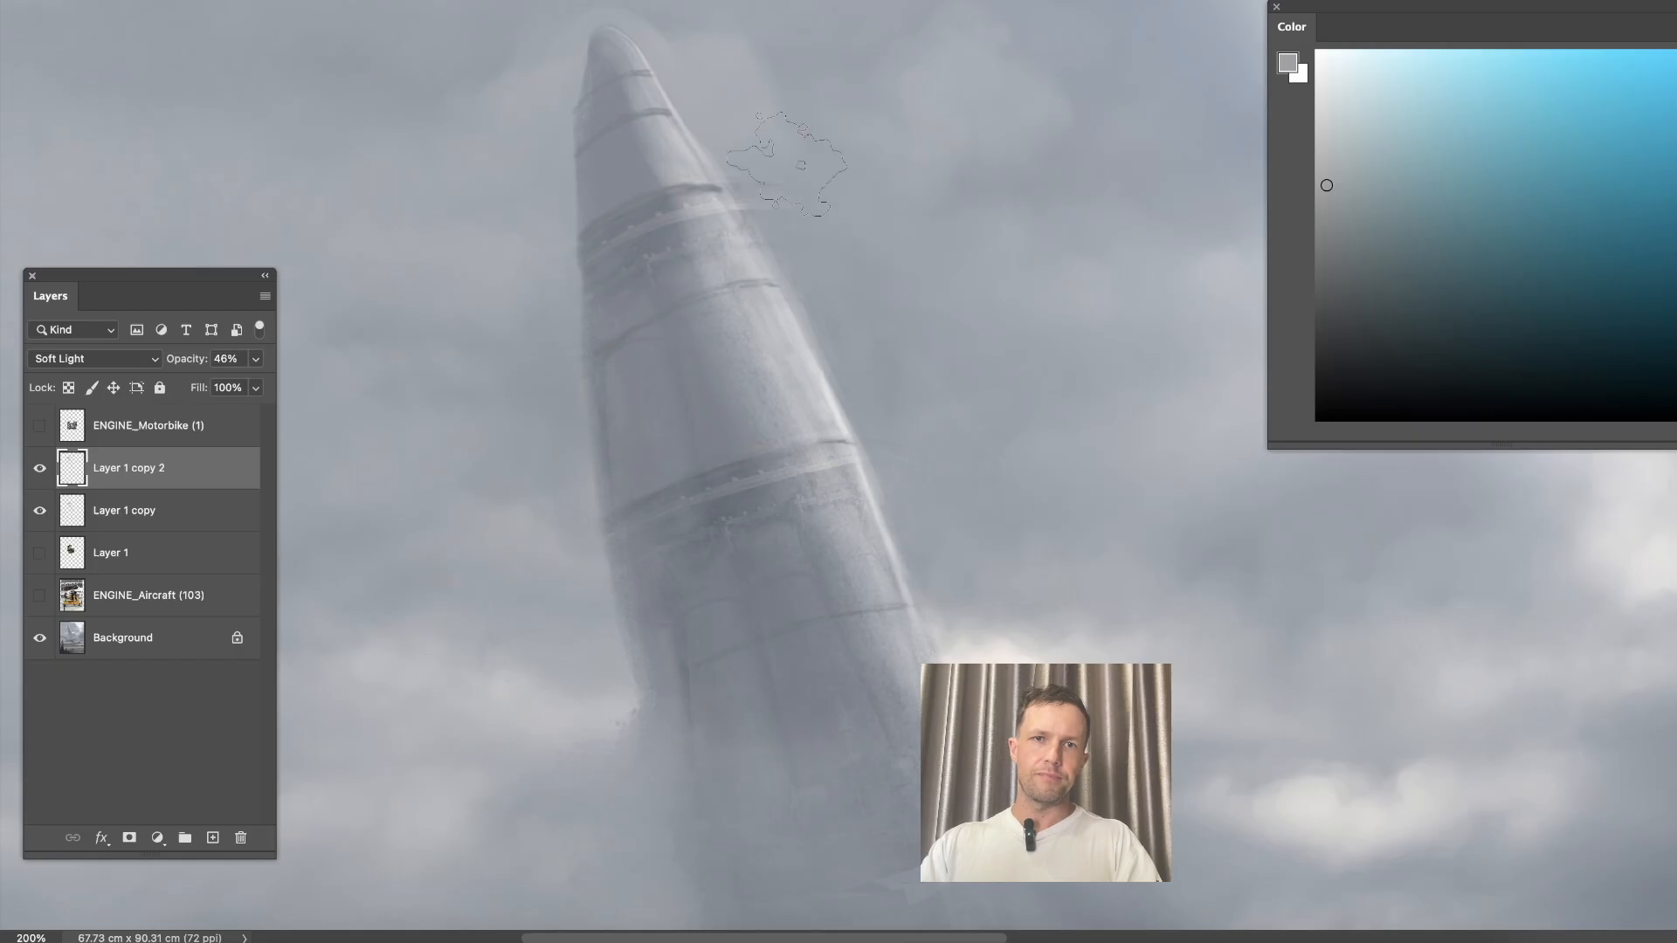
Duplicate the curved band again, scale the copy down and move it higher up the nose.
{"action": "key", "text": "super+j"}
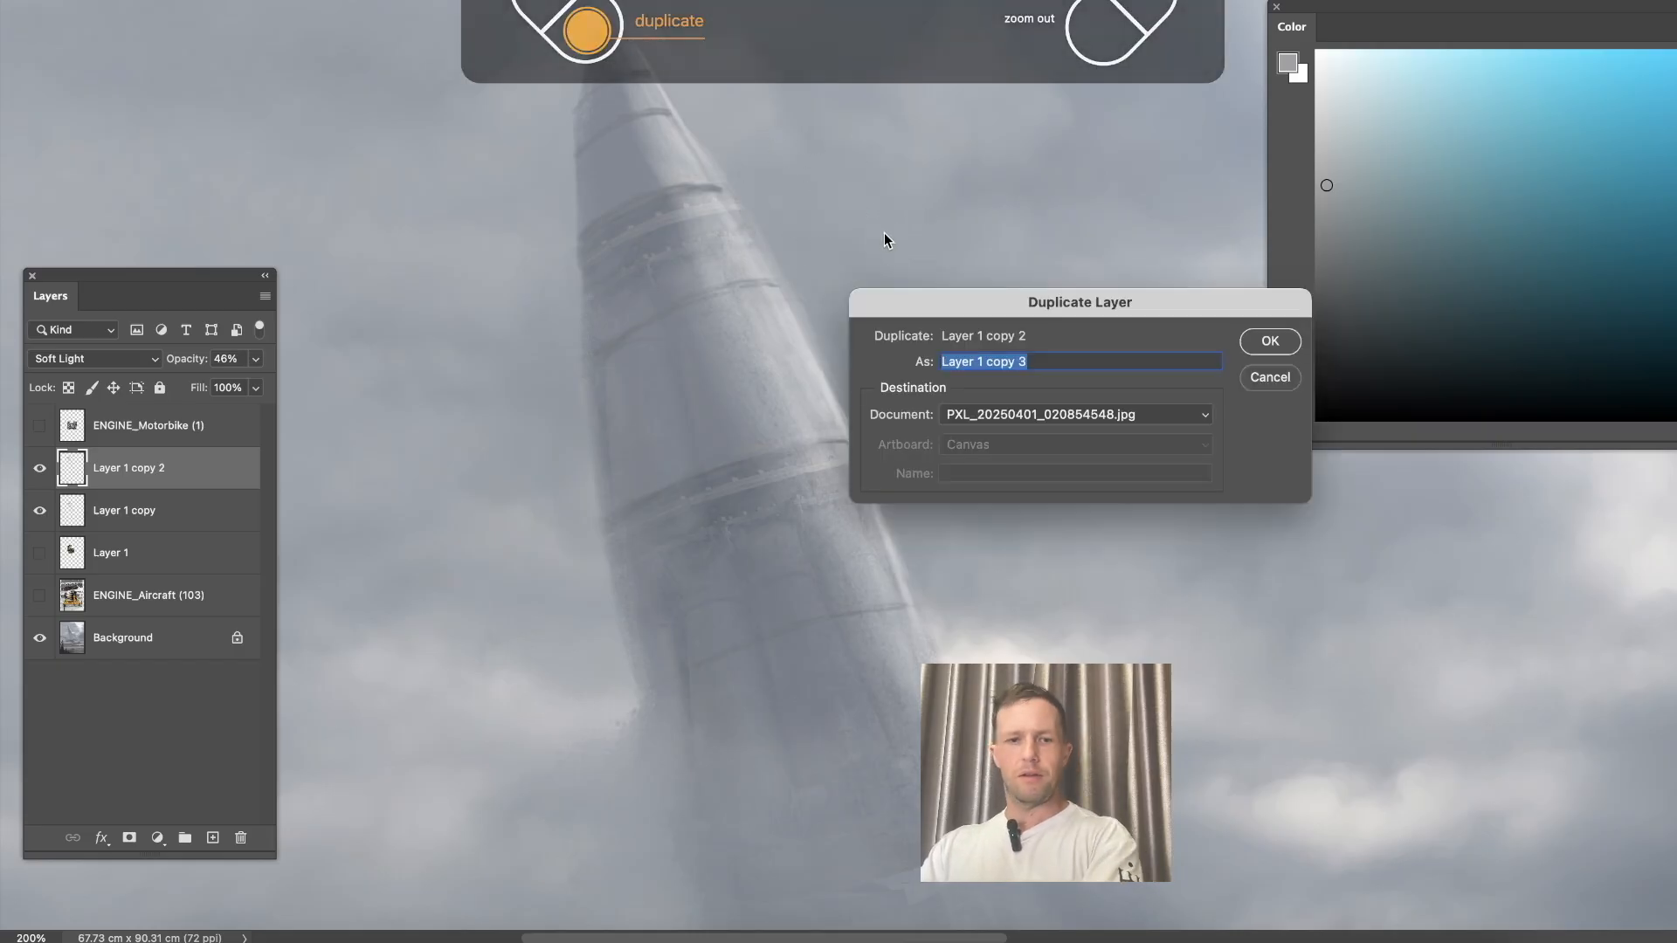
{"action": "key", "text": "Return"}
{"action": "key", "text": "super+t"}
{"action": "left_click_drag", "start_coordinate": [1086, 168], "coordinate": [936, 338]}
{"action": "left_click_drag", "start_coordinate": [771, 455], "coordinate": [772, 232]}
Warp the smaller band copy to follow the curvature just below the body's tip.
{"action": "right_click", "coordinate": [695, 185]}
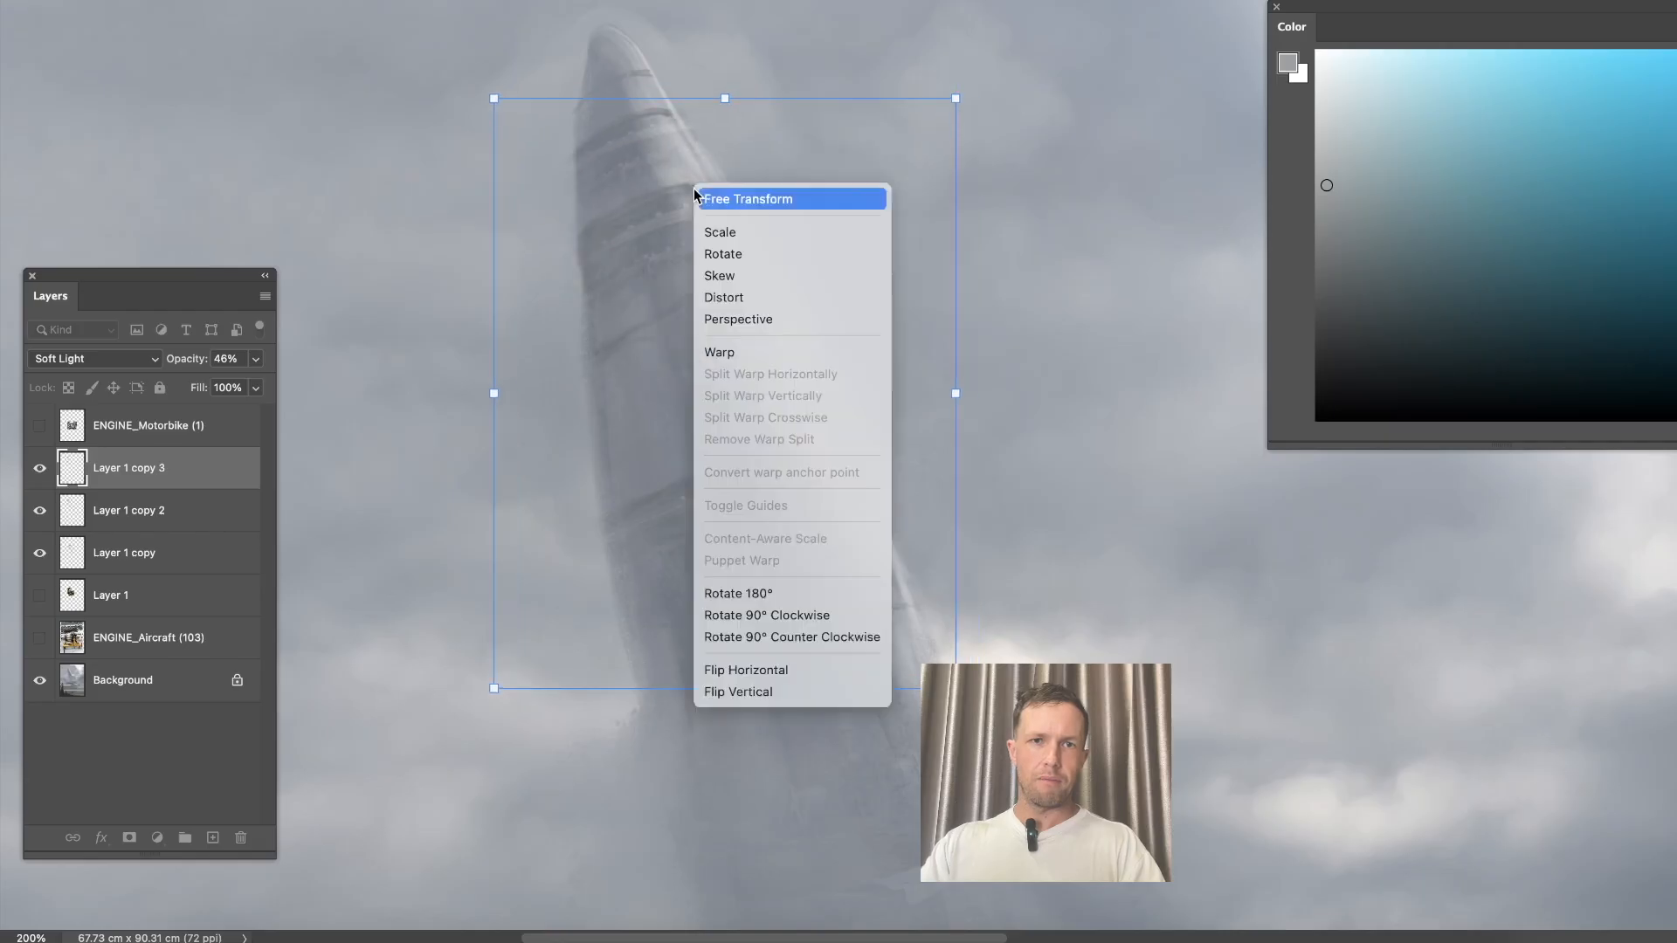
{"action": "left_click", "coordinate": [747, 349]}
{"action": "left_click_drag", "start_coordinate": [877, 103], "coordinate": [696, 151]}
{"action": "left_click_drag", "start_coordinate": [494, 97], "coordinate": [504, 131]}
{"action": "left_click_drag", "start_coordinate": [654, 87], "coordinate": [635, 40]}
{"action": "left_click_drag", "start_coordinate": [861, 117], "coordinate": [888, 176]}
{"action": "left_click_drag", "start_coordinate": [730, 145], "coordinate": [718, 117]}
{"action": "left_click_drag", "start_coordinate": [578, 113], "coordinate": [573, 124]}
{"action": "key", "text": "Return"}
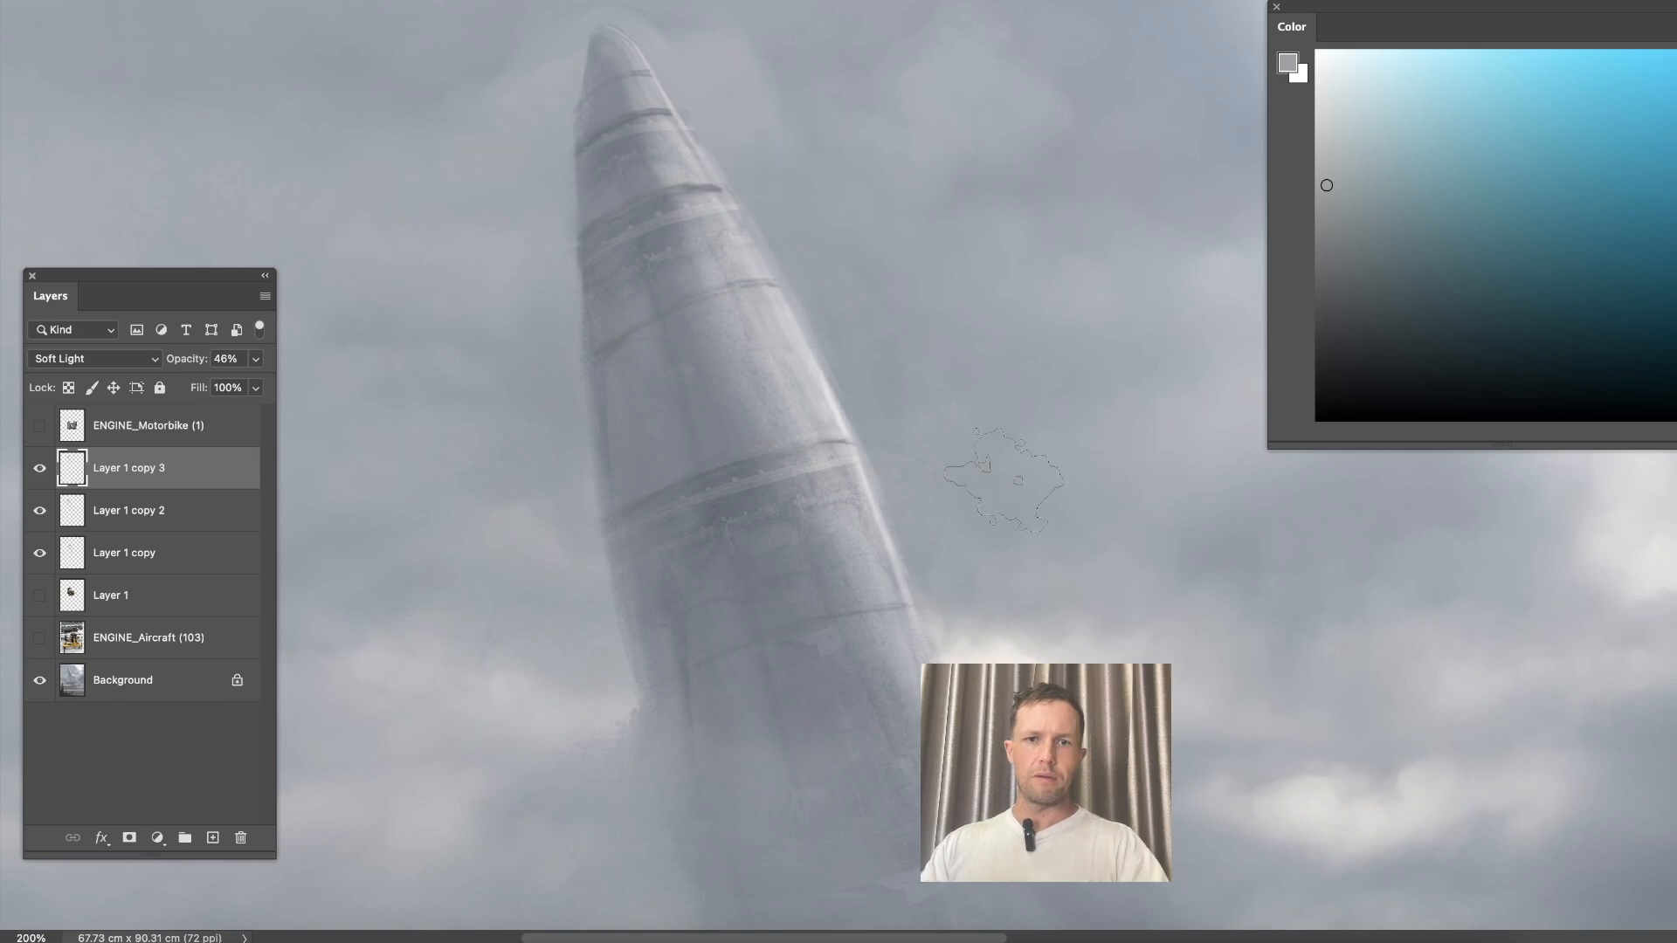
Merge the visible band layers down into the Background painting.
{"action": "key", "text": "super+minus"}
{"action": "key", "text": "super+minus"}
{"action": "key", "text": "super+minus"}
{"action": "left_click_drag", "start_coordinate": [838, 430], "coordinate": [752, 215]}
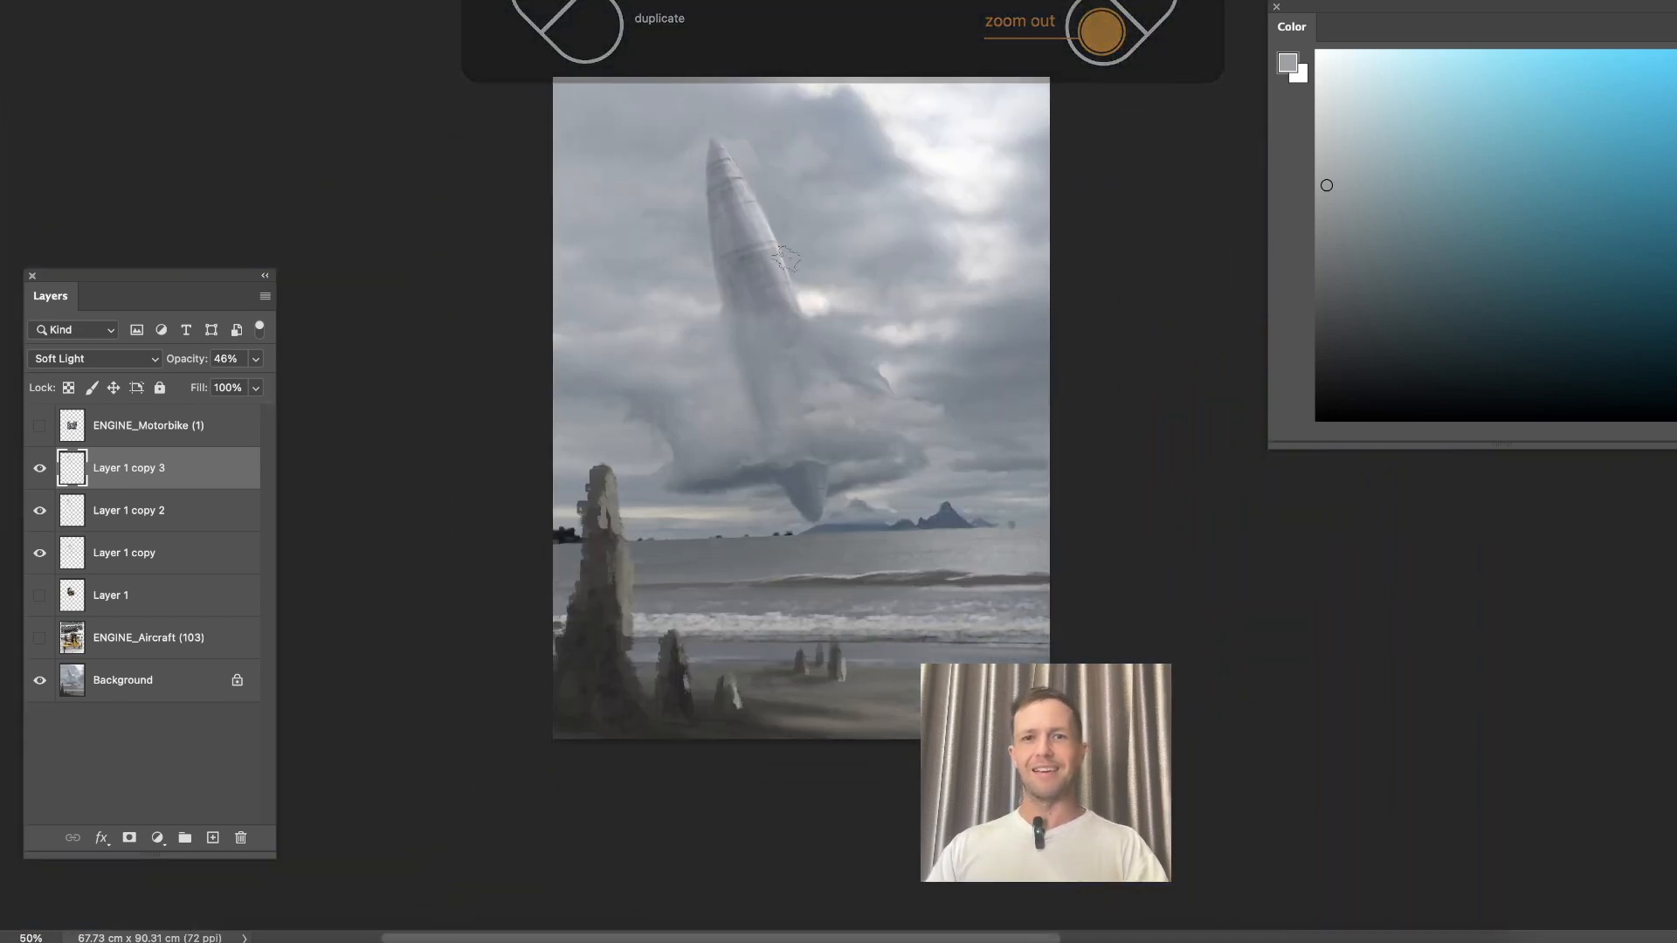
{"action": "key", "text": "super+plus"}
{"action": "key", "text": "super+plus"}
{"action": "left_click_drag", "start_coordinate": [653, 436], "coordinate": [679, 584]}
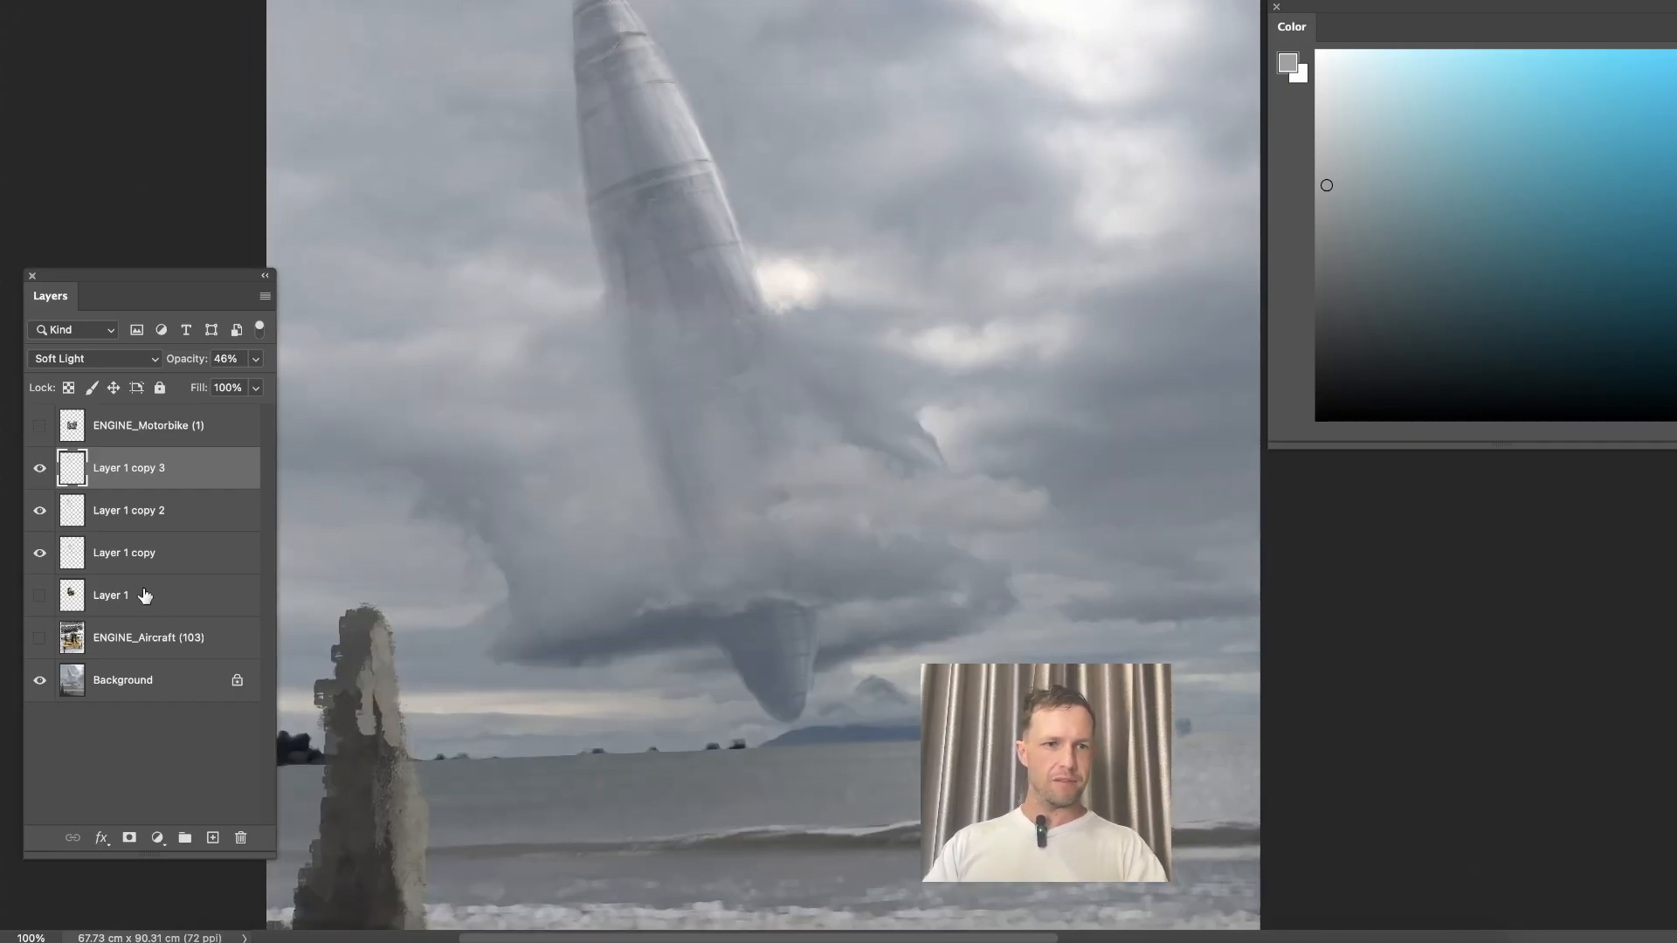
{"action": "right_click", "coordinate": [136, 681]}
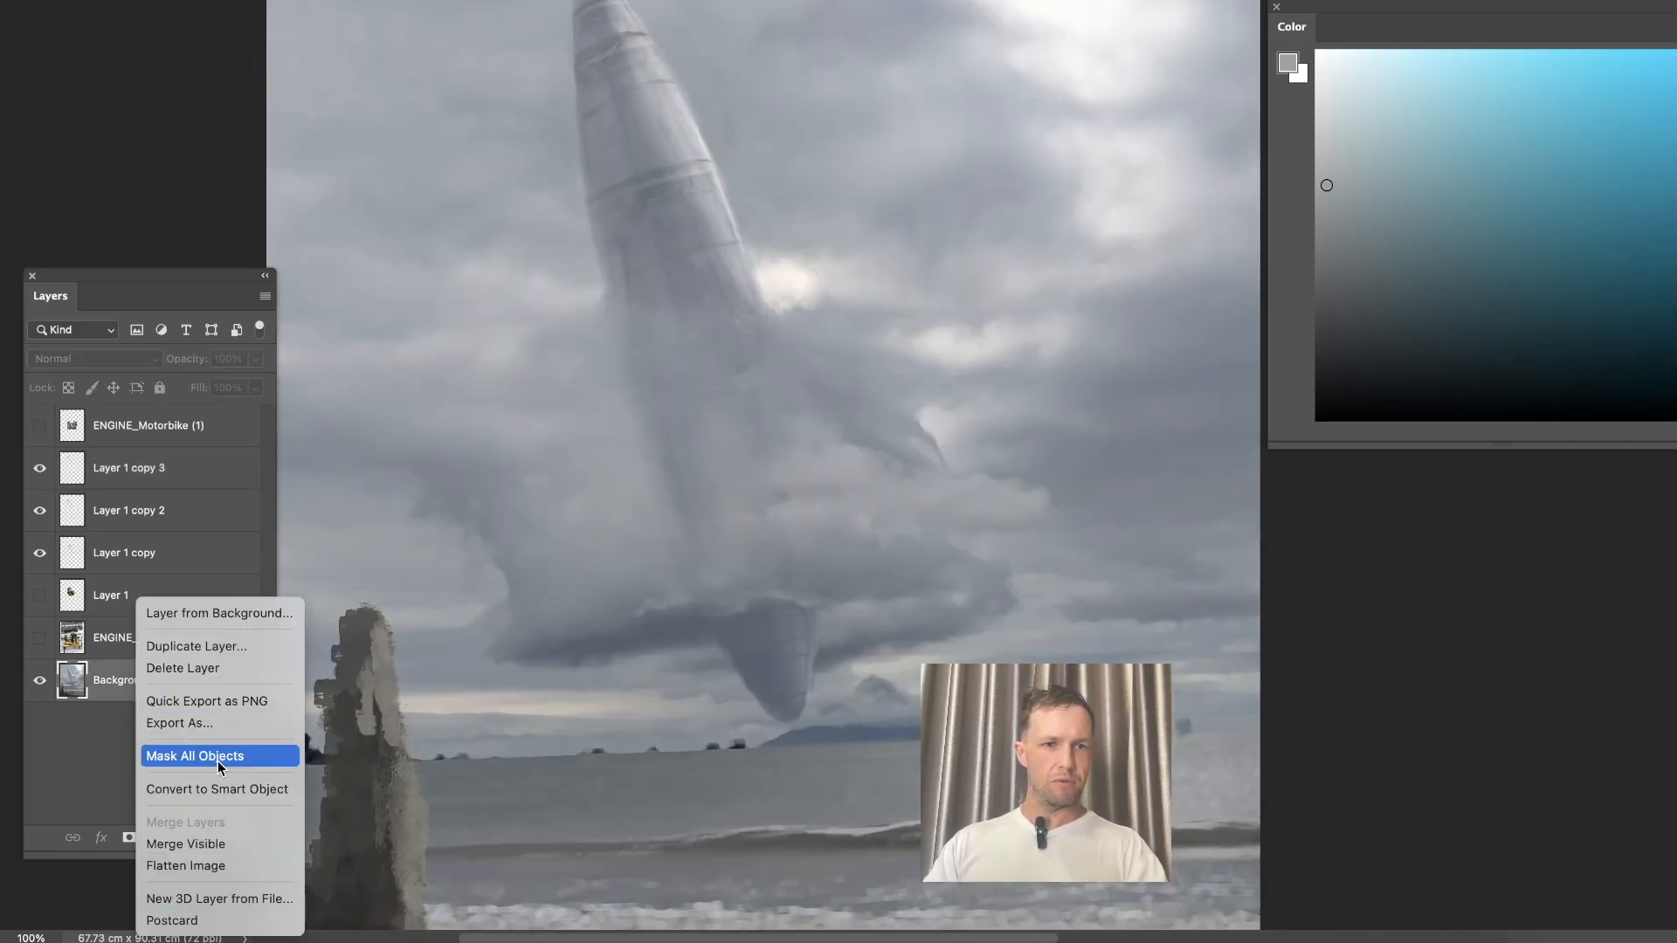
{"action": "left_click", "coordinate": [220, 843]}
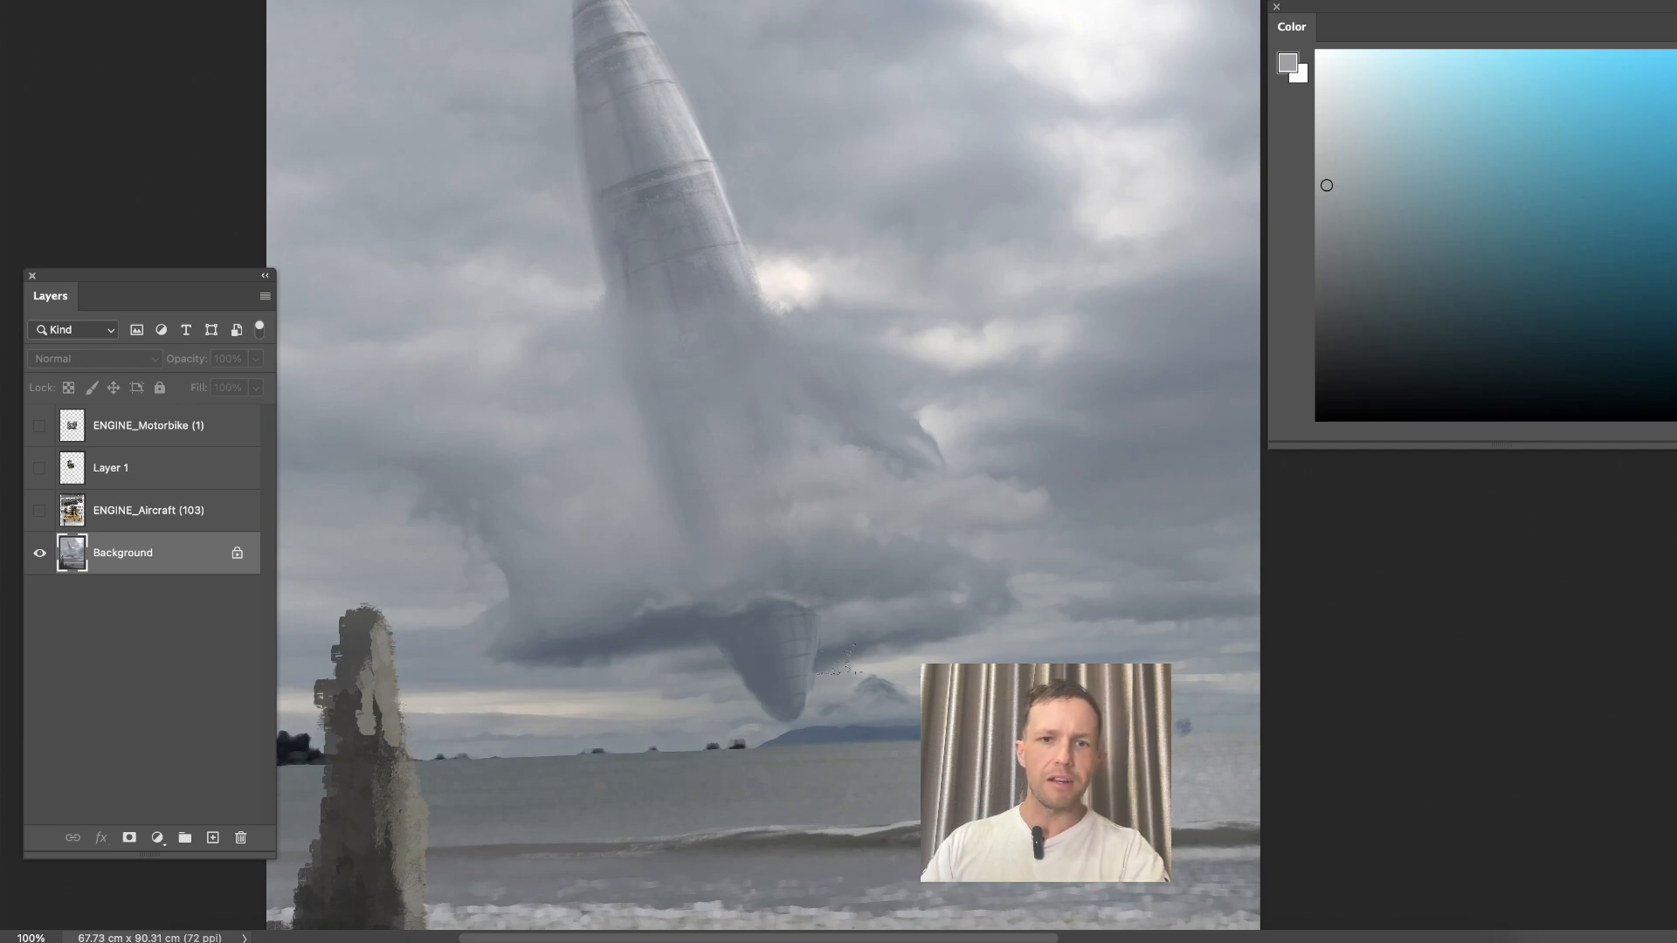
Refine the edge and shaded side of the lower cone under the clouds with sampled blue-grey tones.
{"action": "left_click_drag", "start_coordinate": [830, 687], "coordinate": [870, 538]}
{"action": "key", "text": "super+plus"}
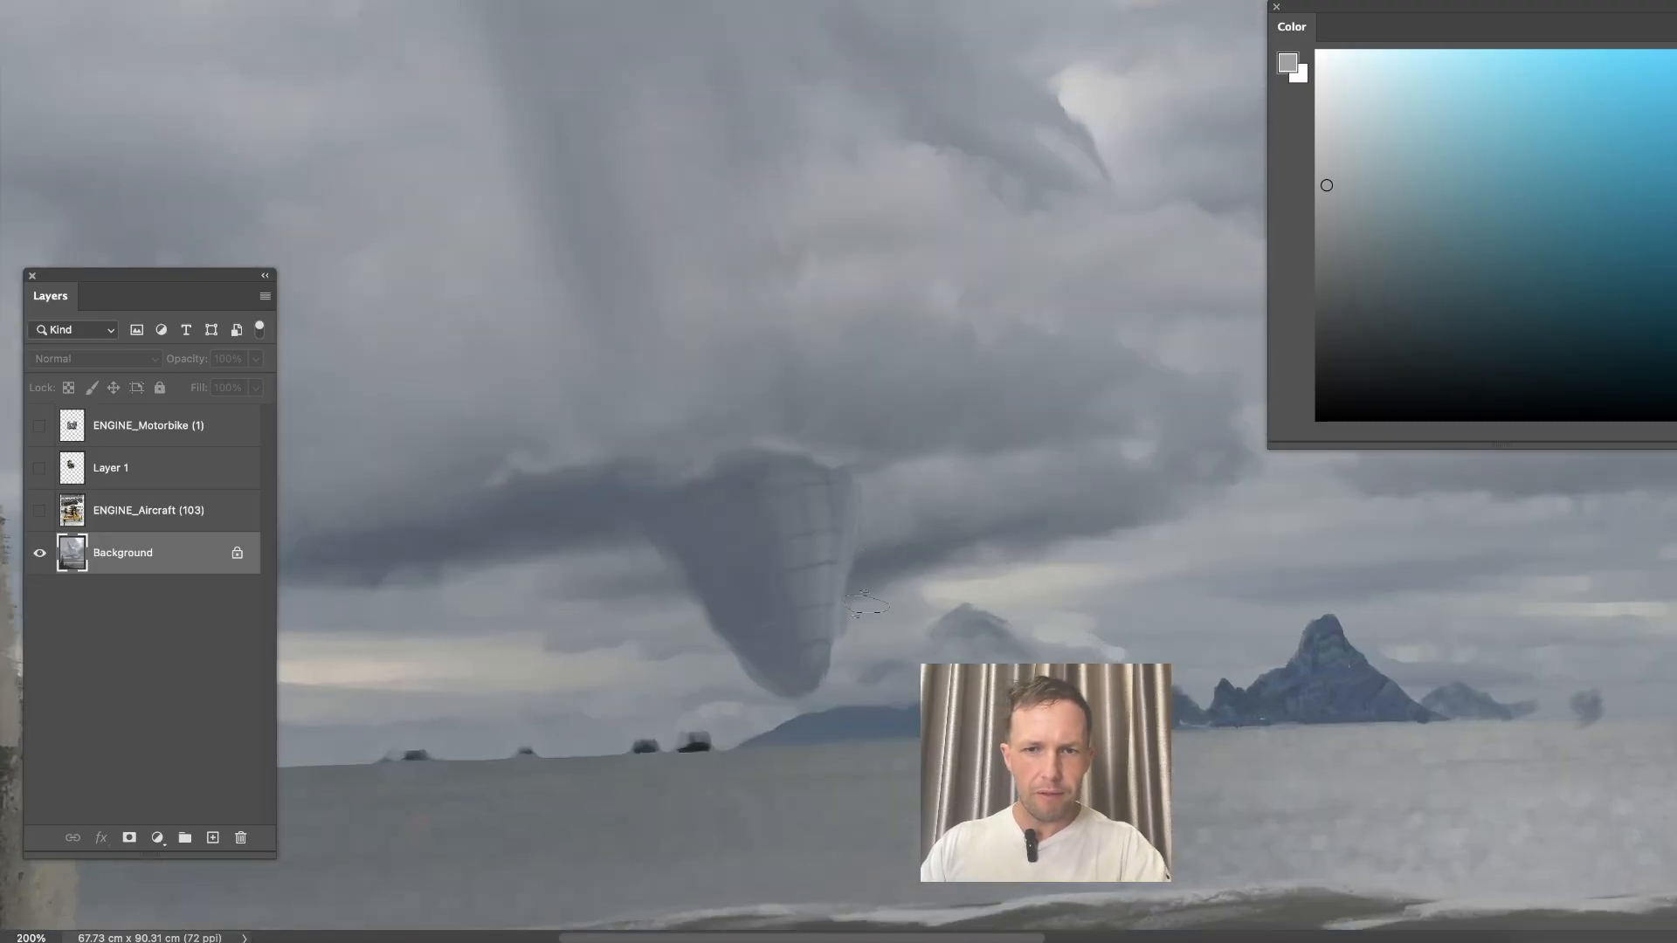
{"action": "left_click", "coordinate": [874, 608], "text": "alt"}
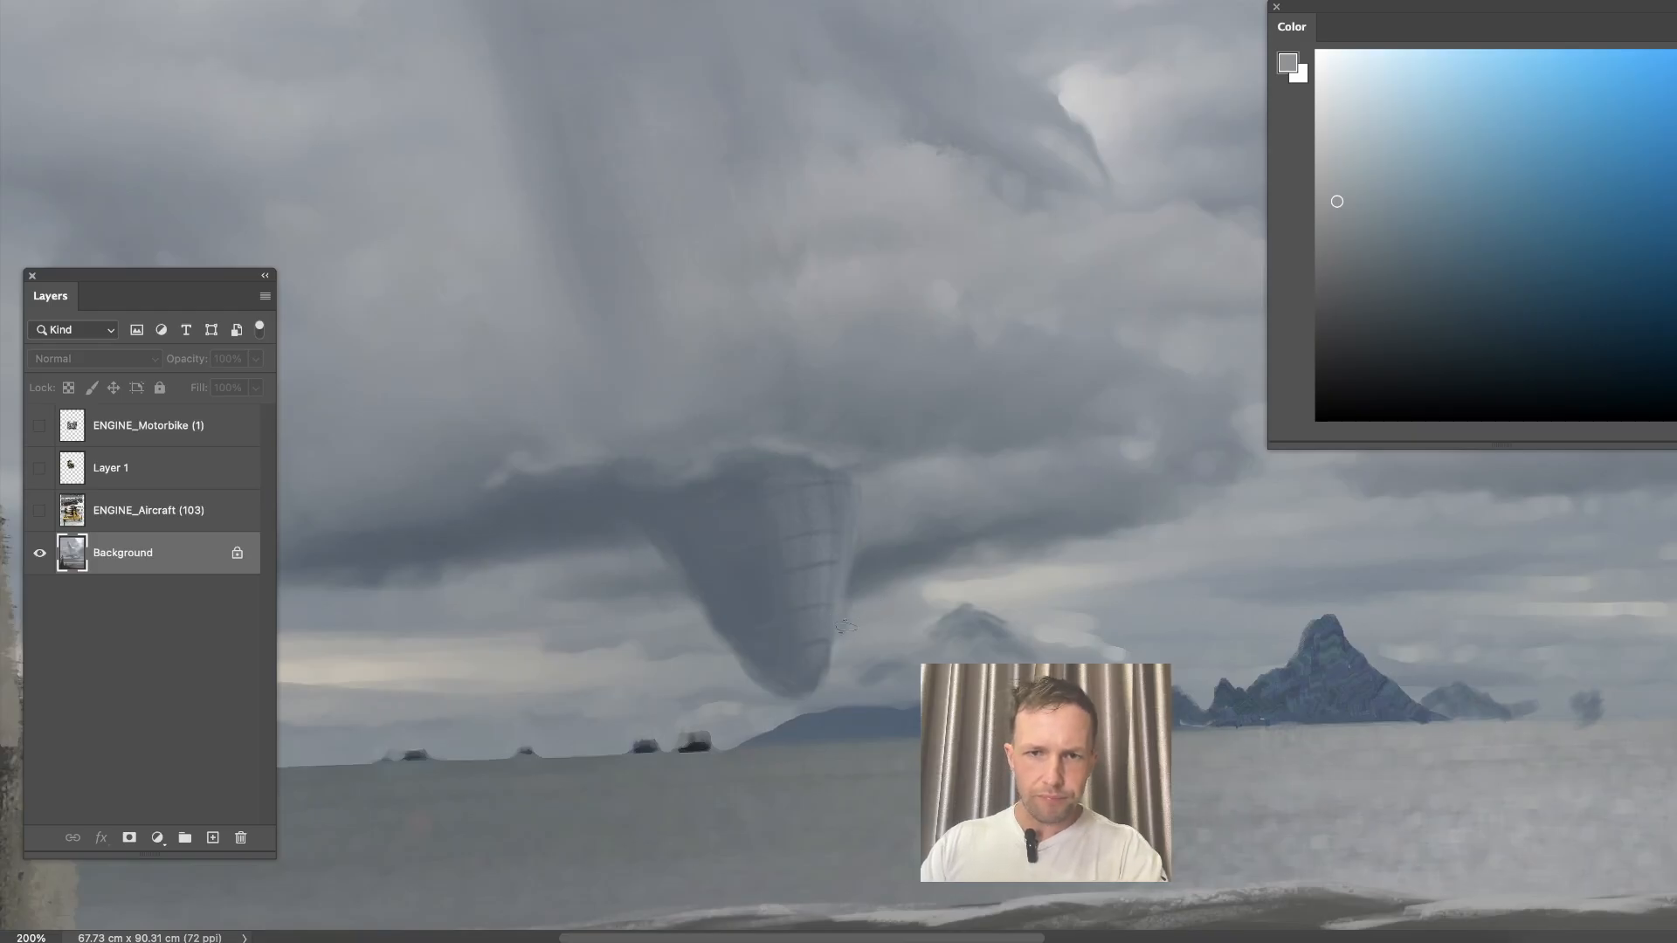
{"action": "left_click", "coordinate": [836, 570], "text": "alt"}
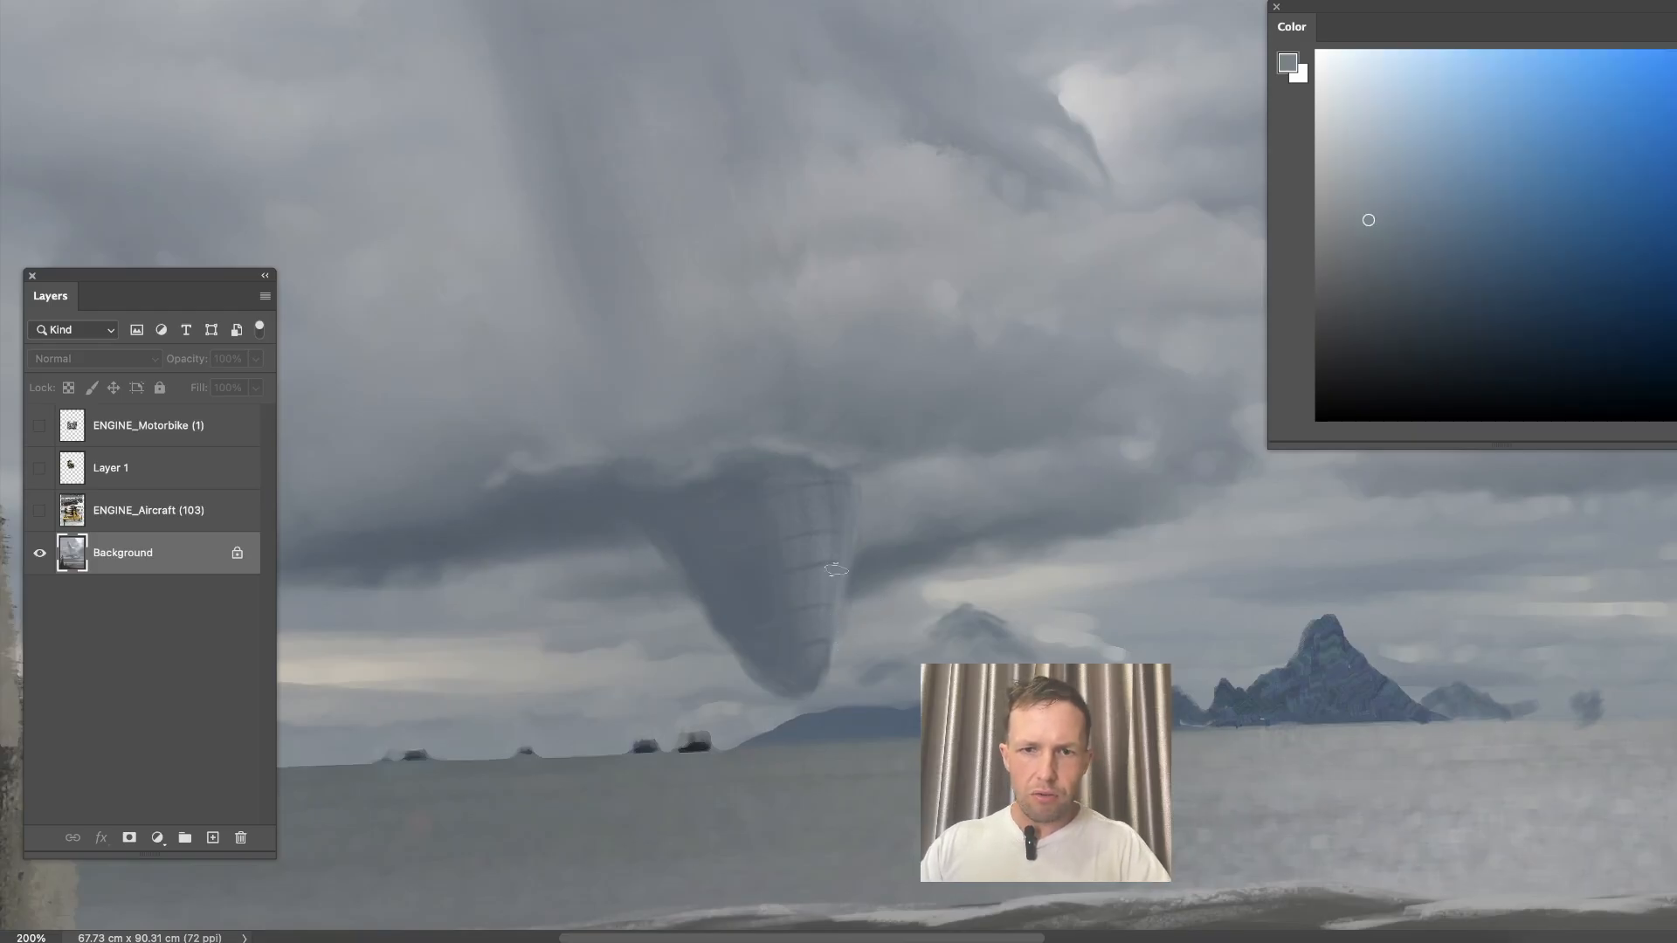
{"action": "left_click", "coordinate": [852, 572], "text": "alt"}
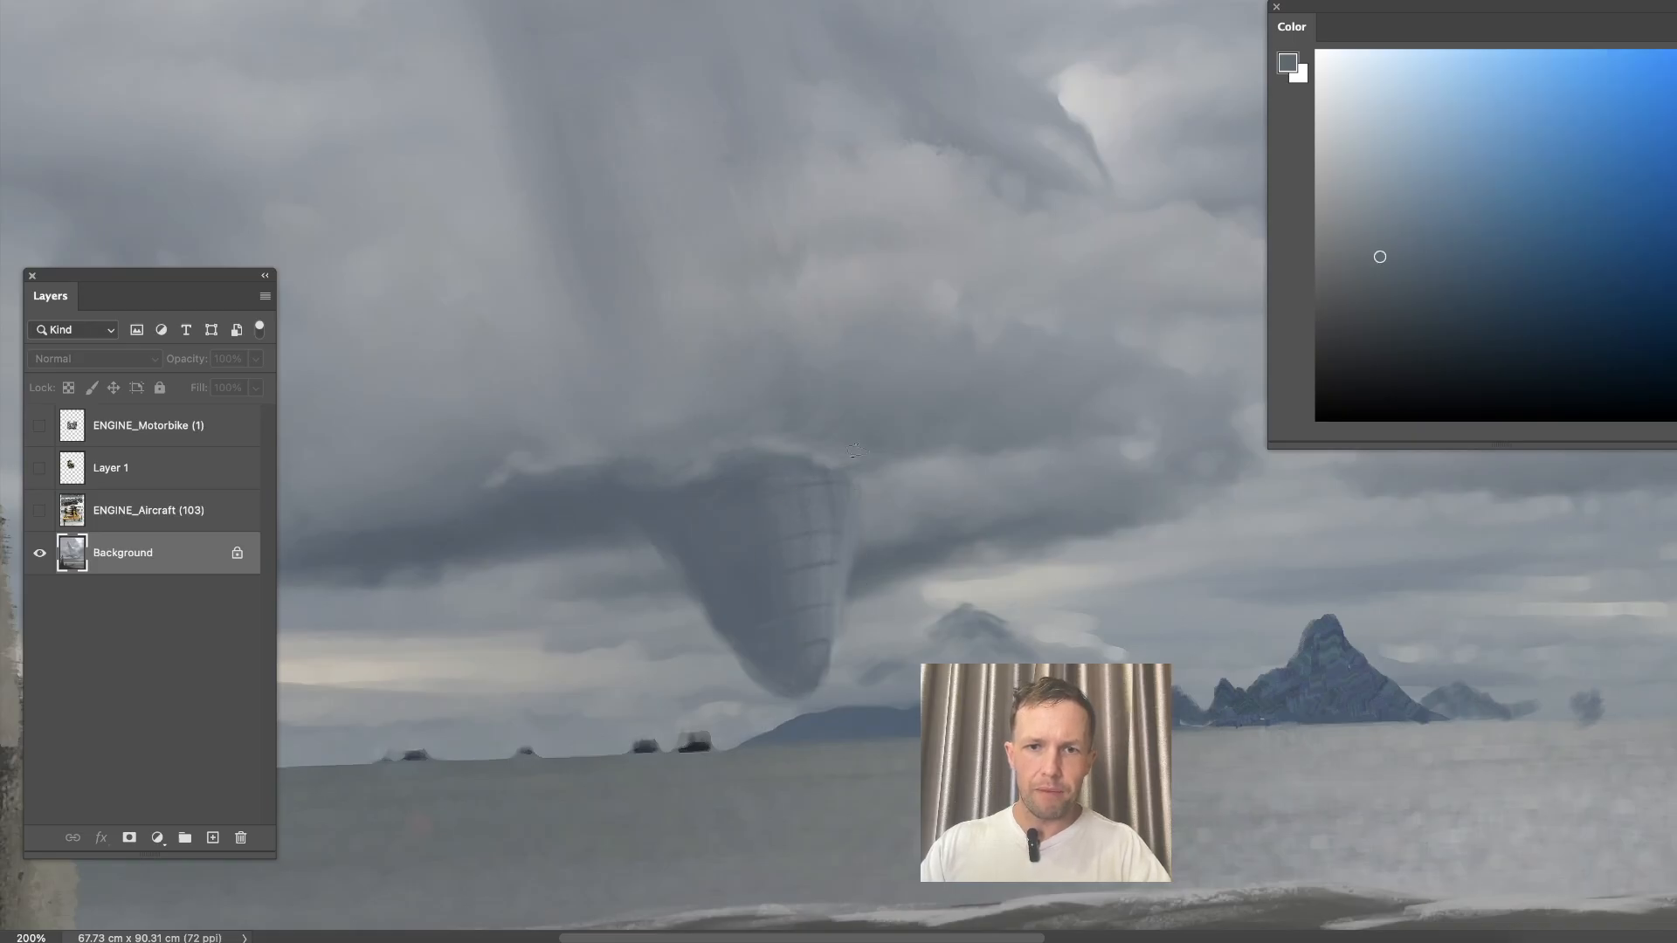
{"action": "left_click", "coordinate": [834, 494], "text": "alt"}
{"action": "left_click", "coordinate": [799, 504], "text": "alt"}
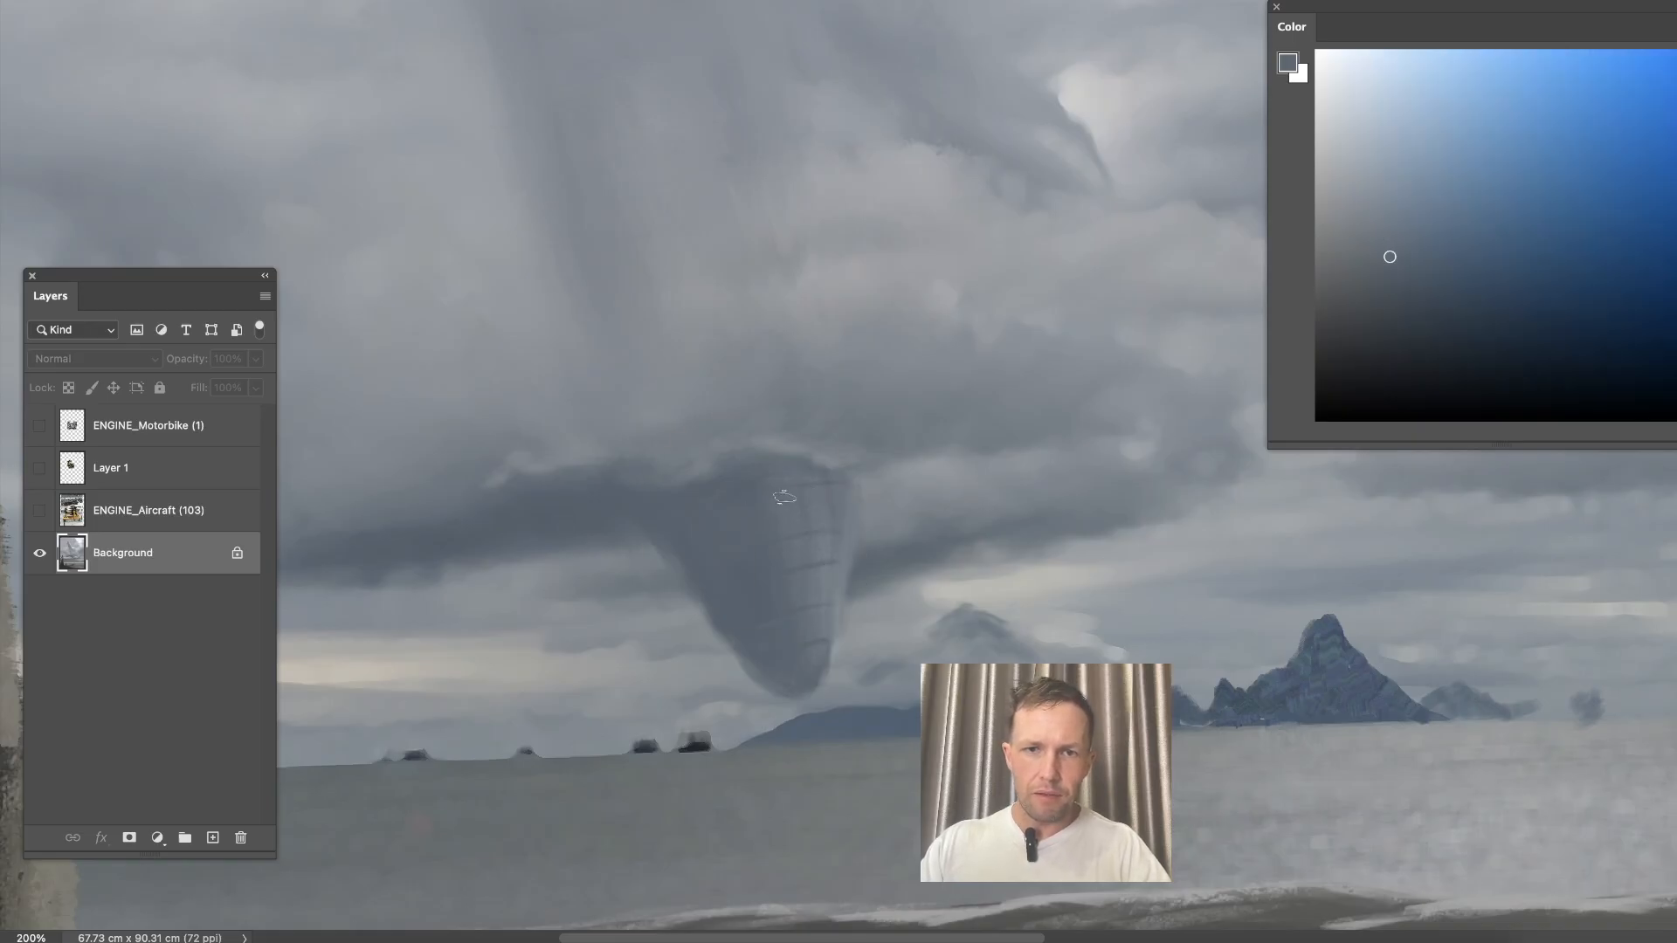
{"action": "left_click", "coordinate": [709, 546], "text": "alt"}
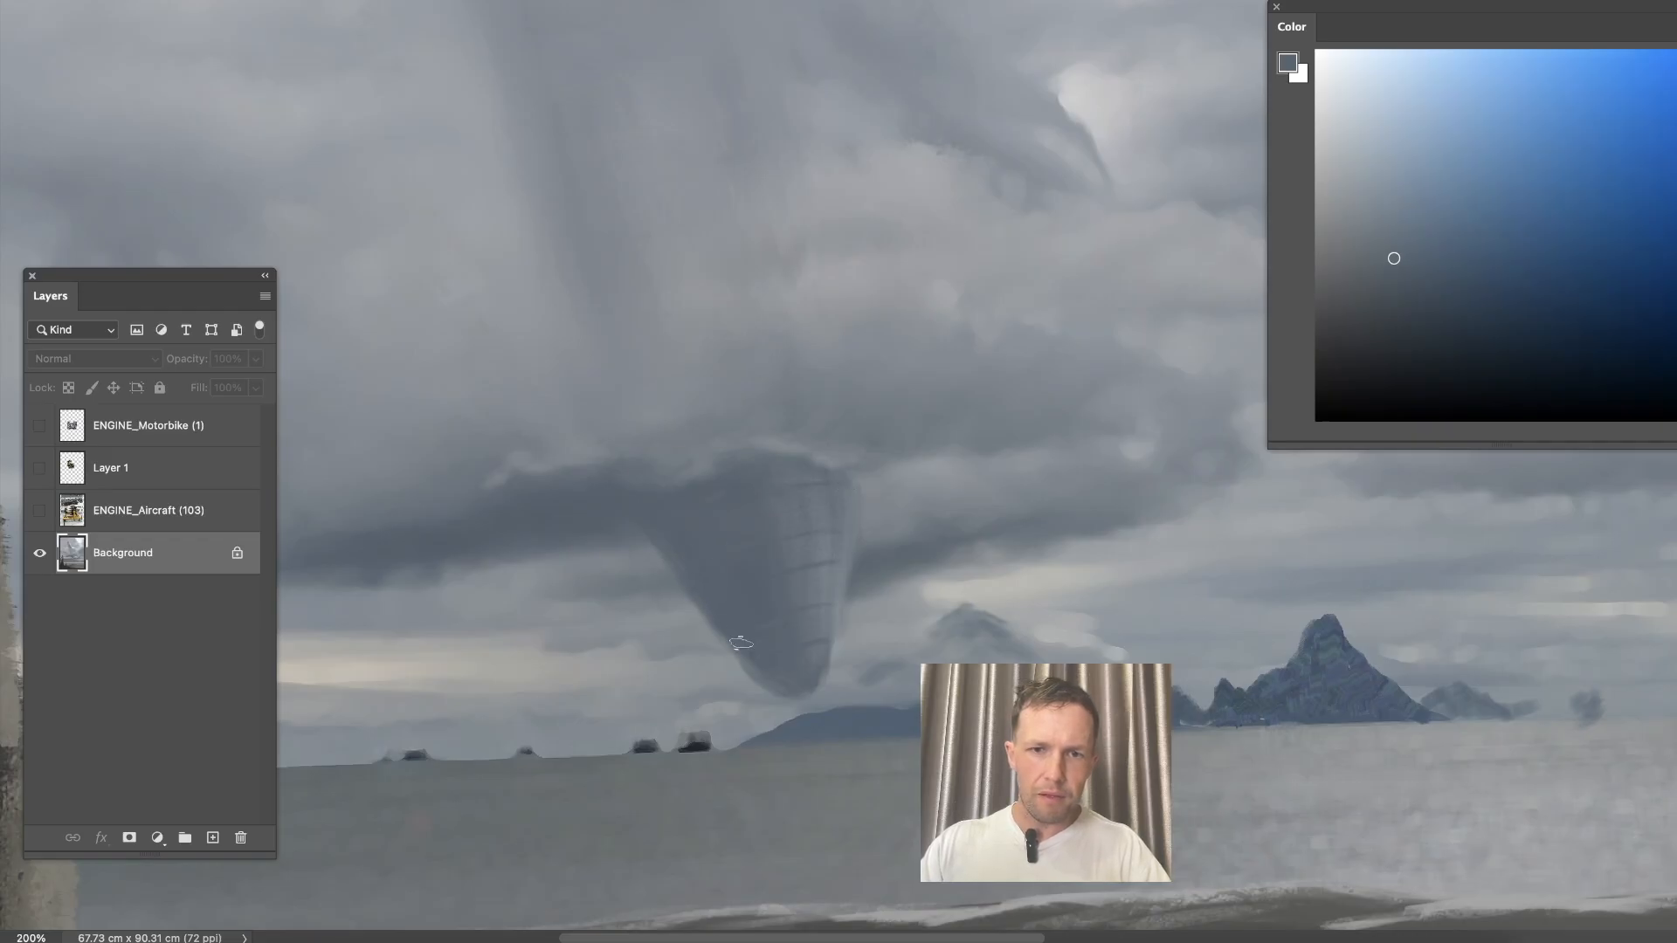
{"action": "left_click", "coordinate": [756, 625], "text": "alt"}
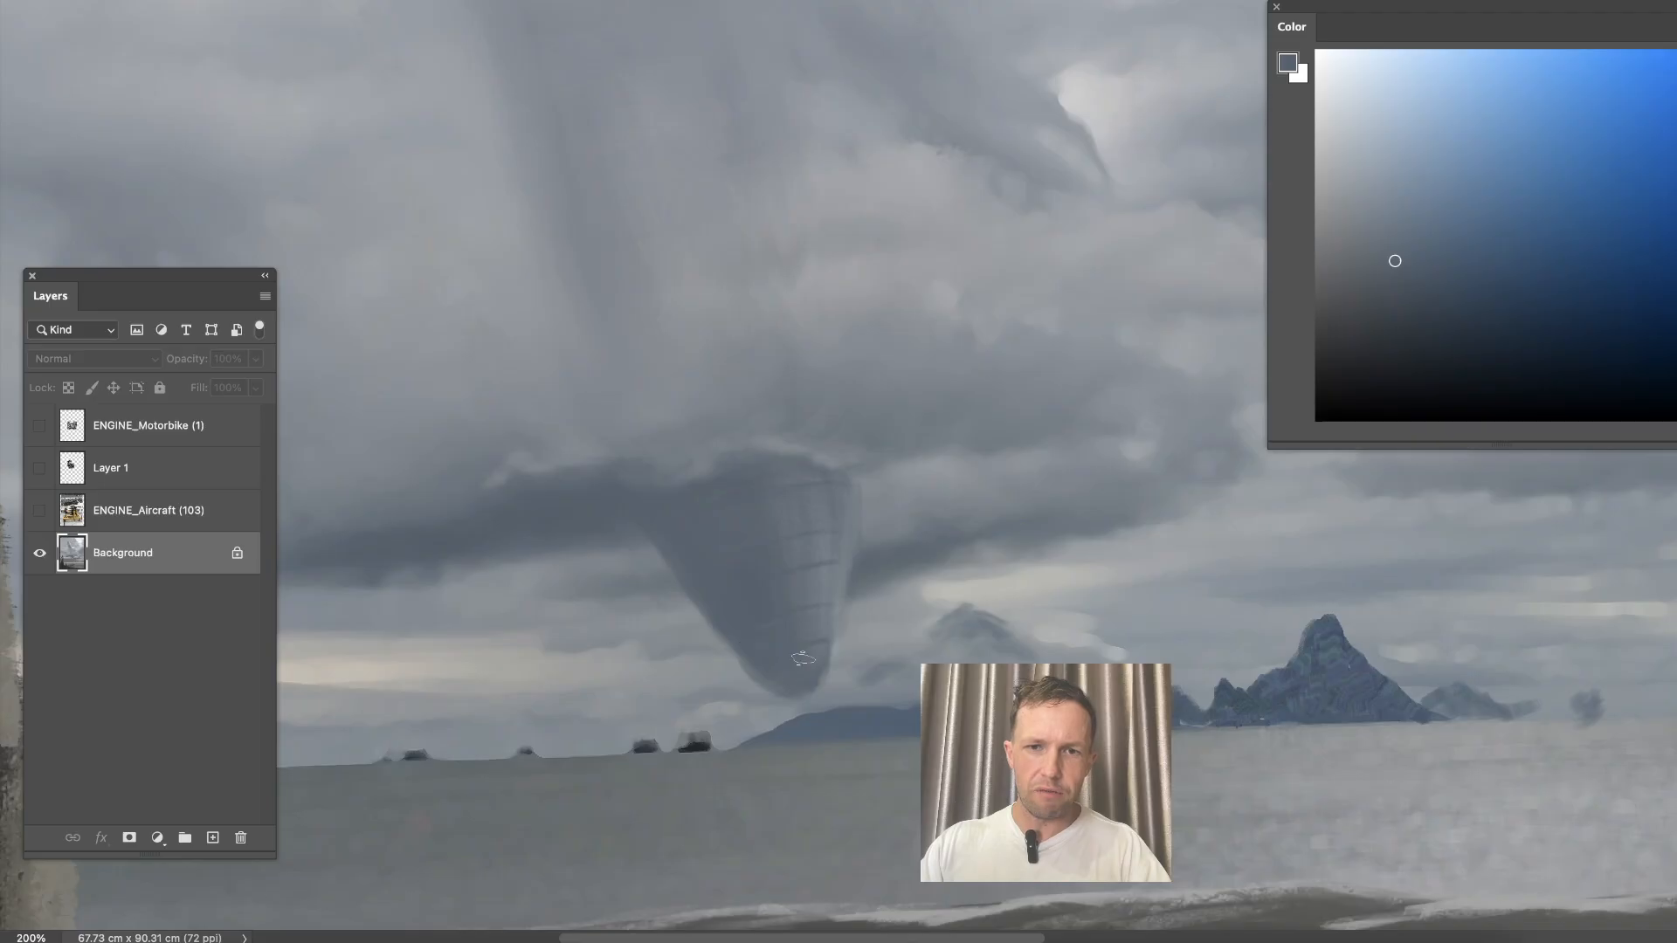
Repaint the lower cone's panelled, lit edge with sampled greys, blending its outline into the surrounding sky and cloud.
{"action": "left_click", "coordinate": [852, 528], "text": "alt"}
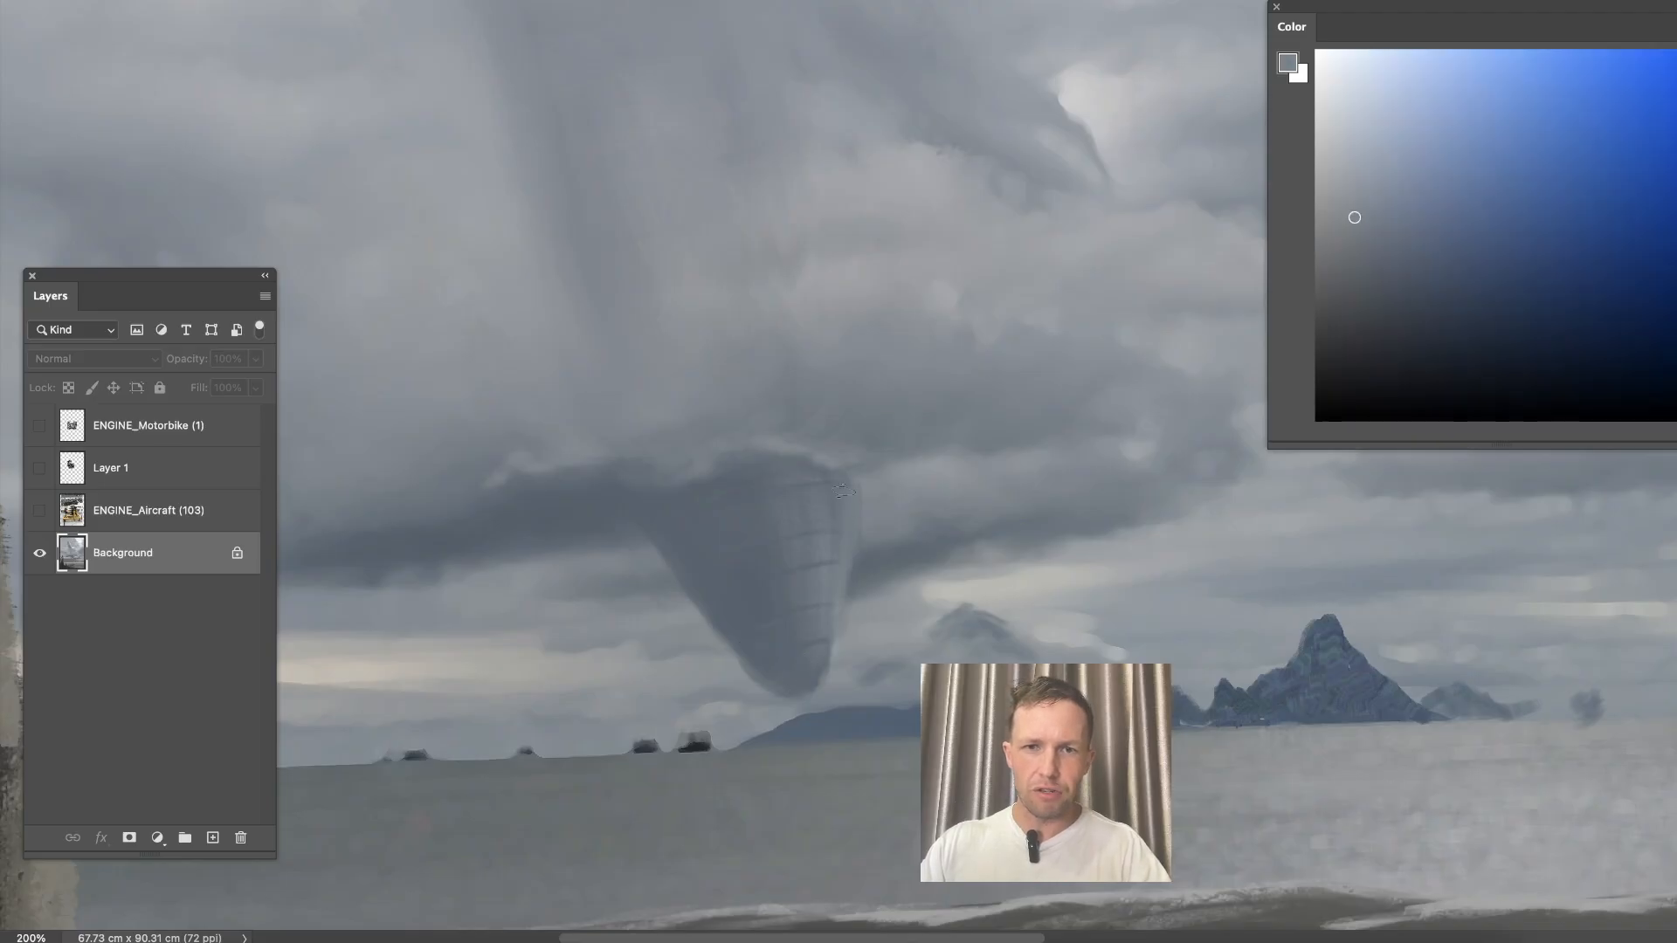
{"action": "left_click", "coordinate": [812, 514], "text": "alt"}
{"action": "left_click", "coordinate": [873, 519], "text": "alt"}
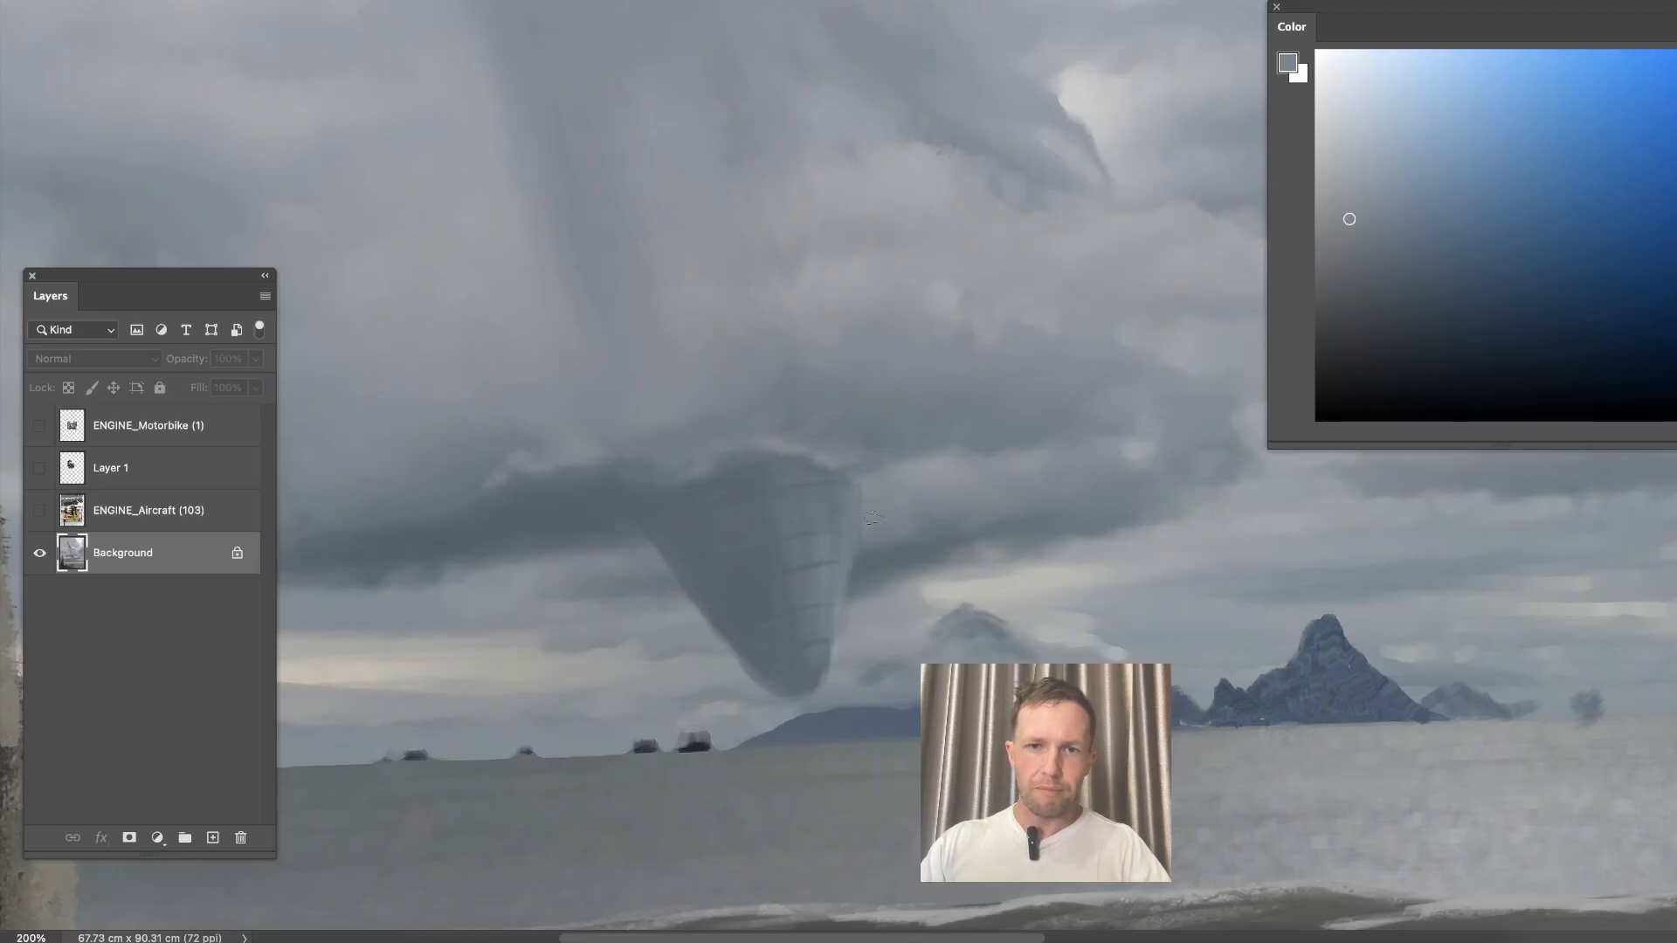
{"action": "left_click", "coordinate": [858, 559], "text": "alt"}
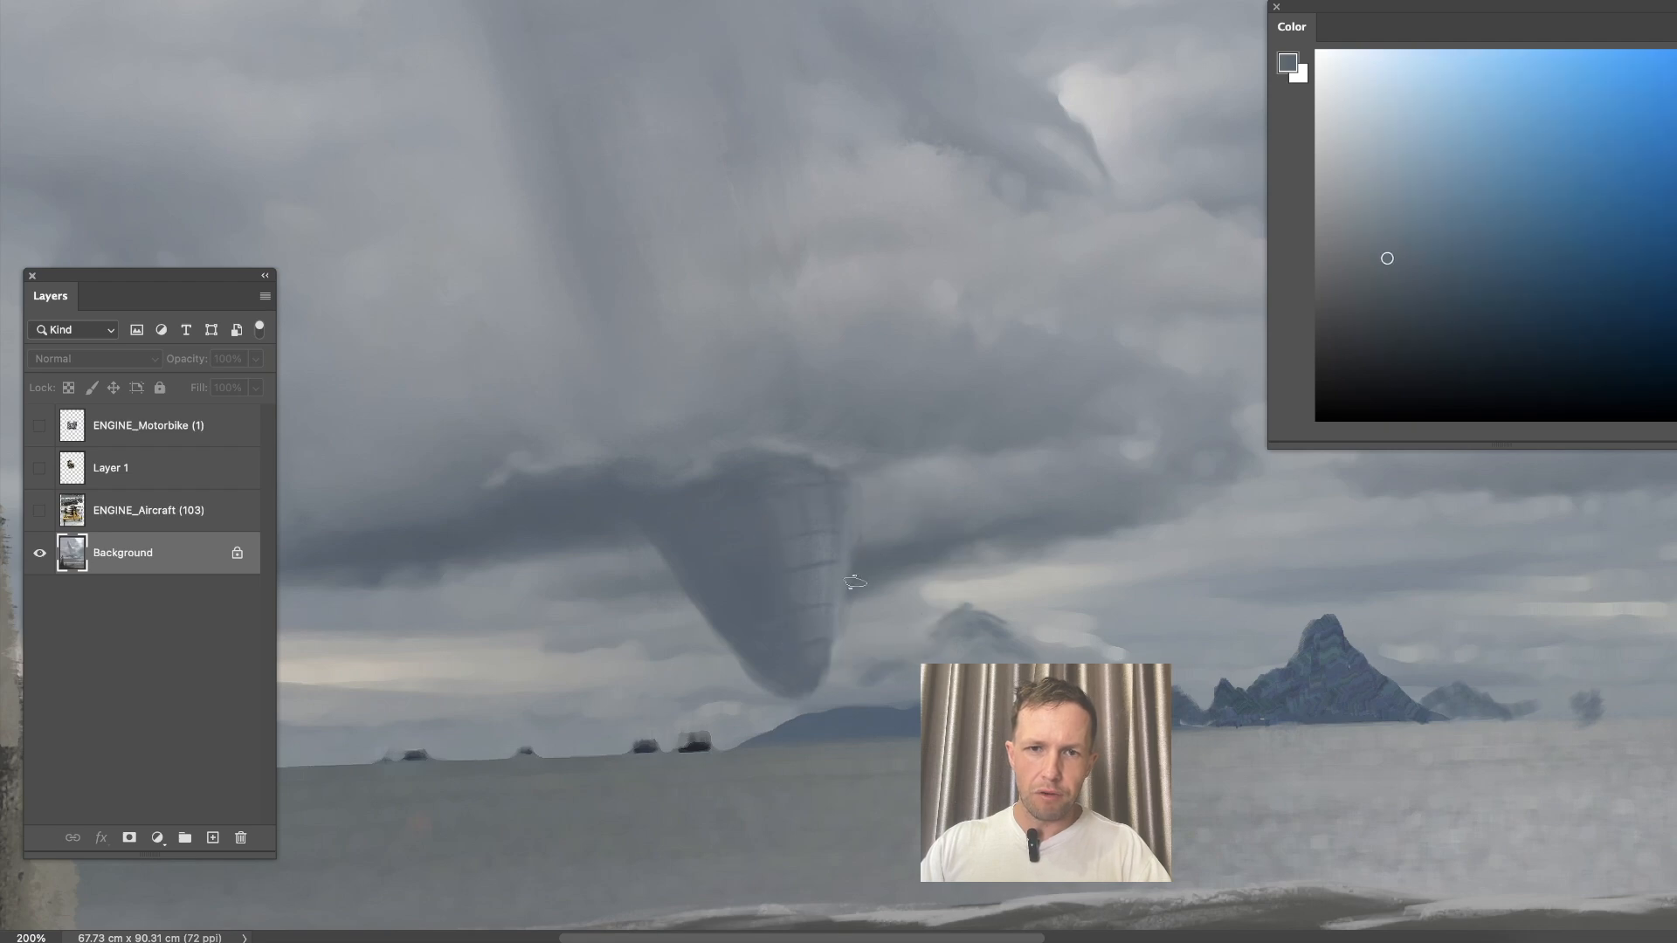
{"action": "left_click", "coordinate": [859, 613], "text": "alt"}
{"action": "left_click", "coordinate": [815, 644], "text": "alt"}
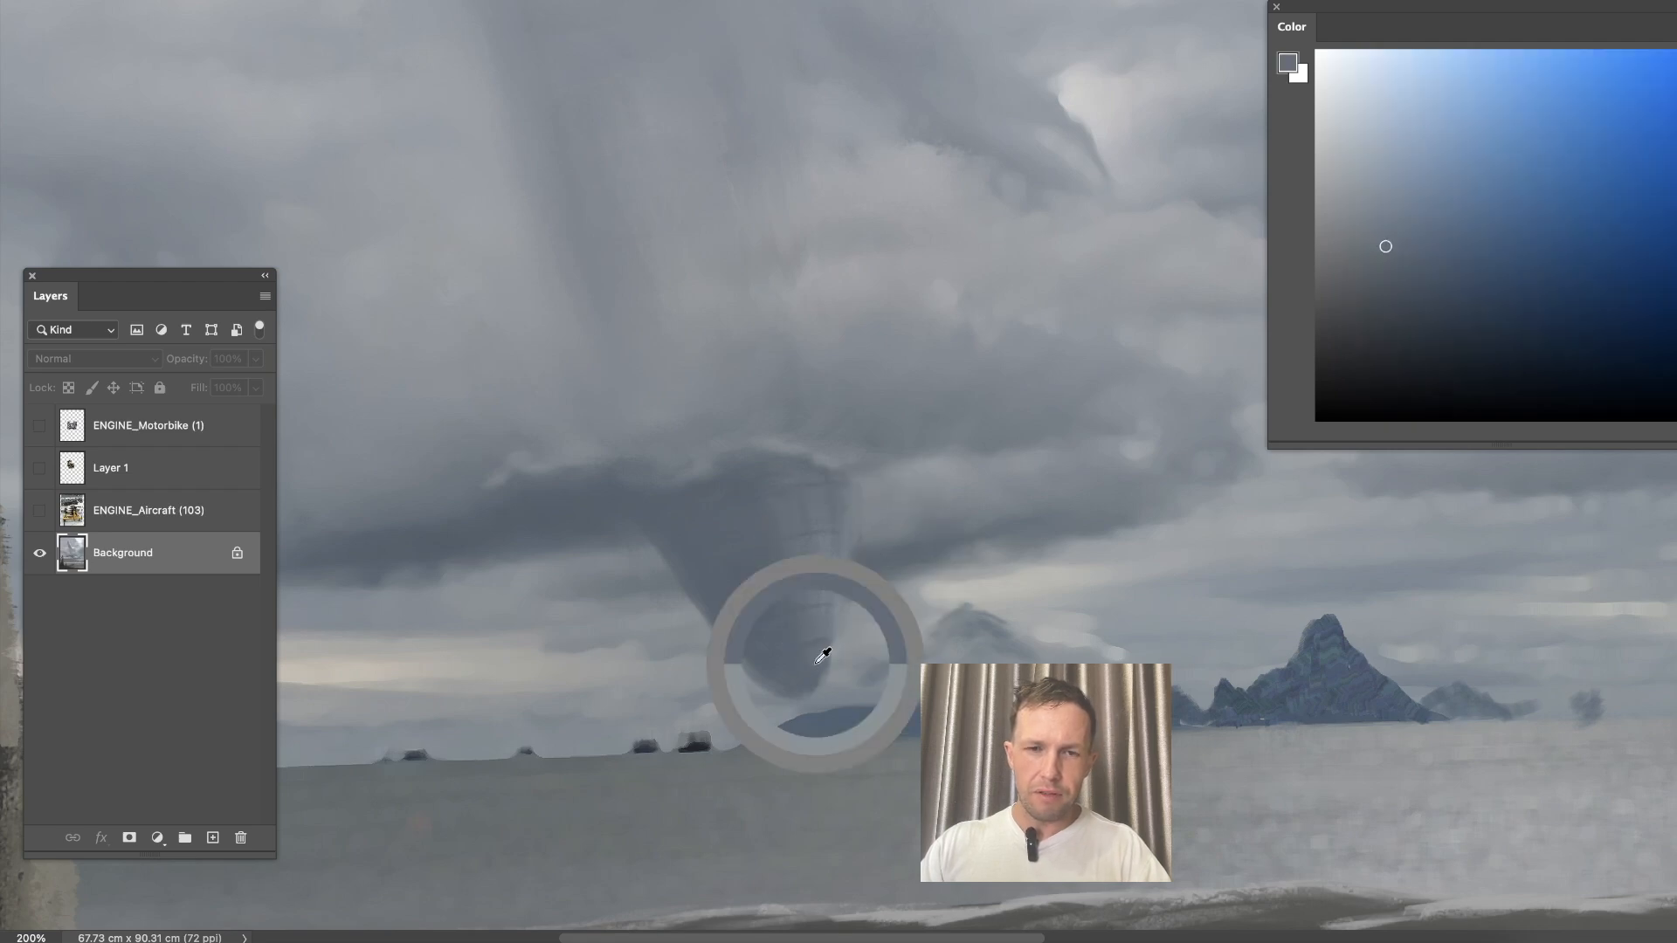
{"action": "left_click", "coordinate": [830, 589], "text": "alt"}
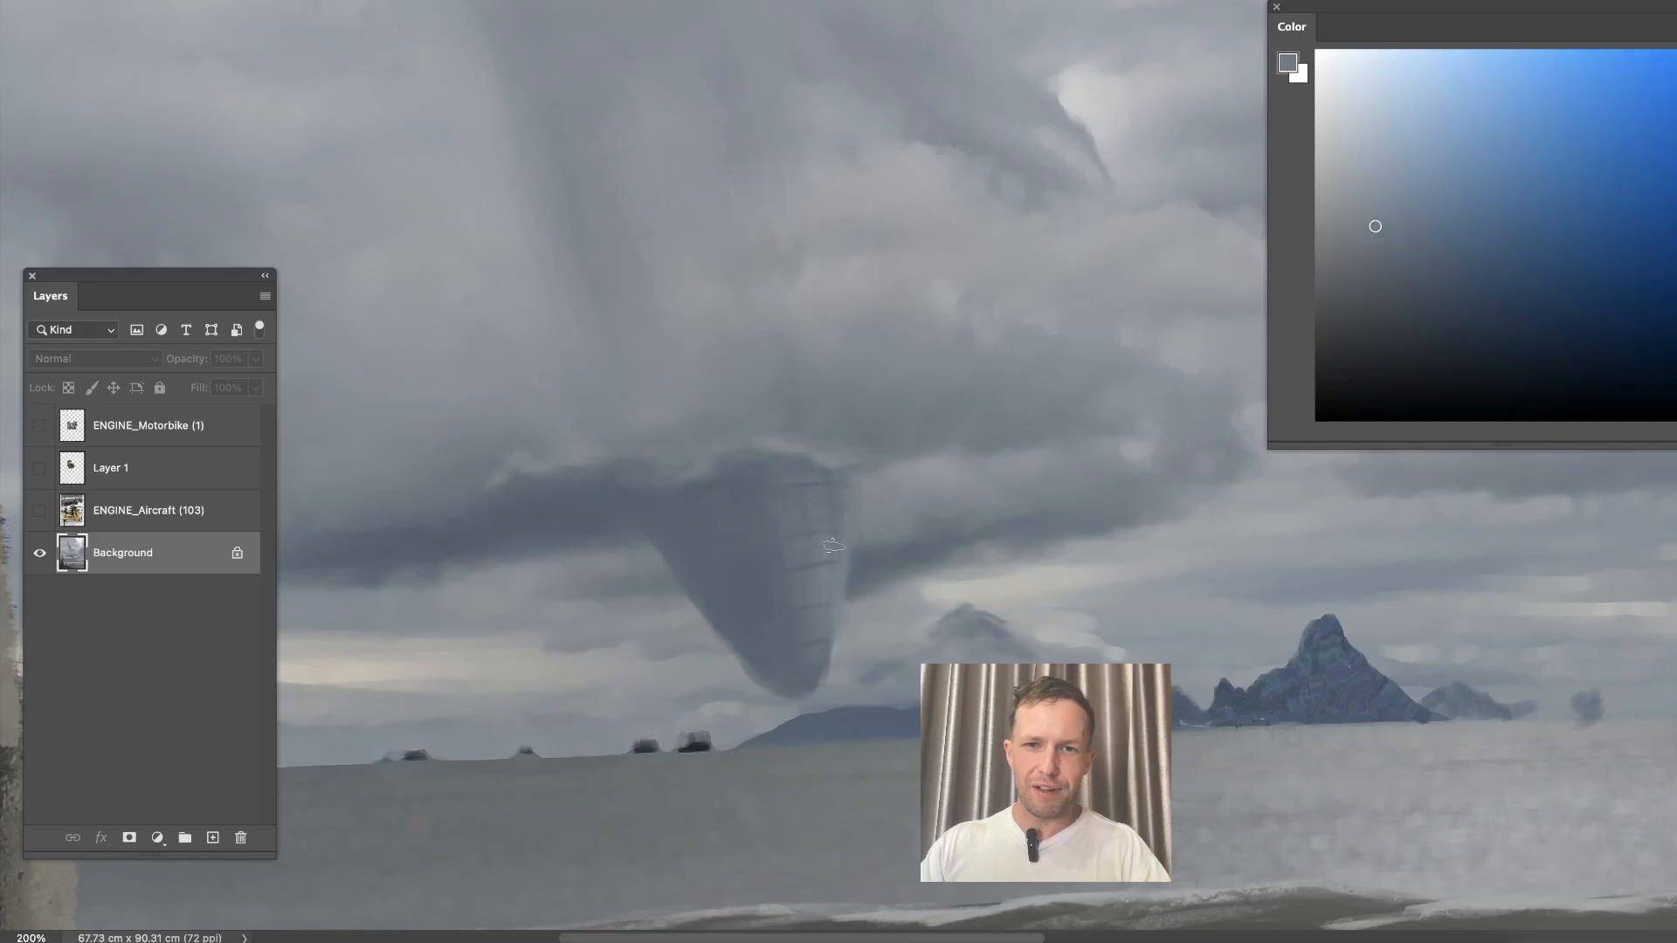
{"action": "left_click", "coordinate": [861, 504], "text": "alt"}
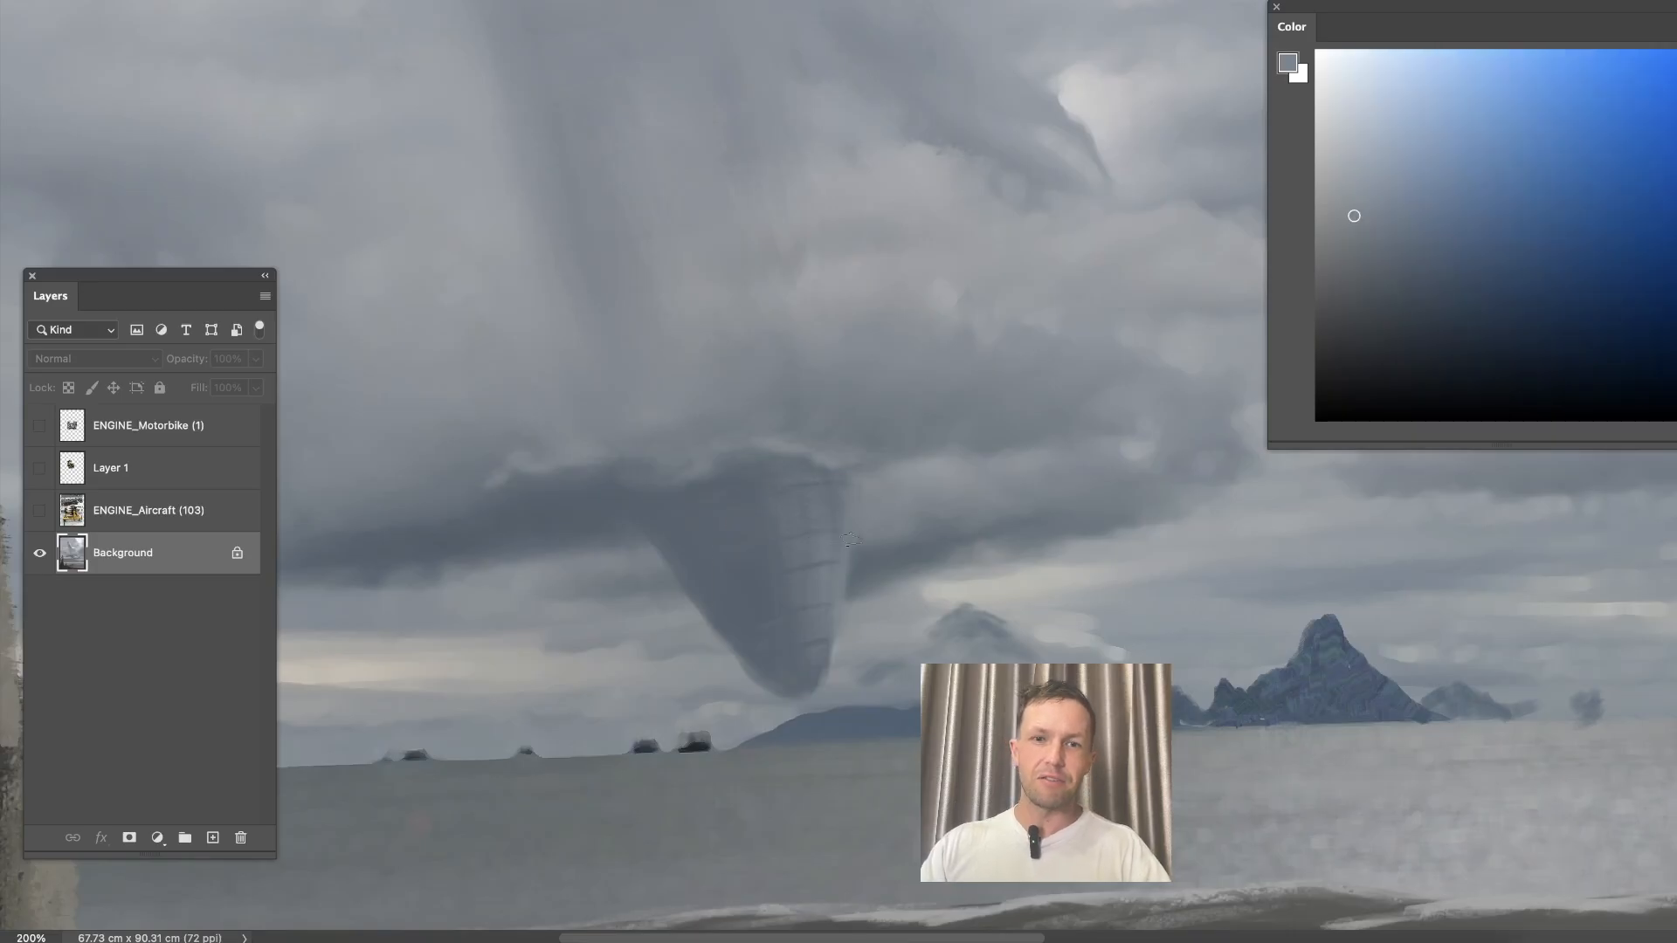
{"action": "left_click", "coordinate": [861, 567], "text": "alt"}
{"action": "left_click", "coordinate": [865, 511], "text": "alt"}
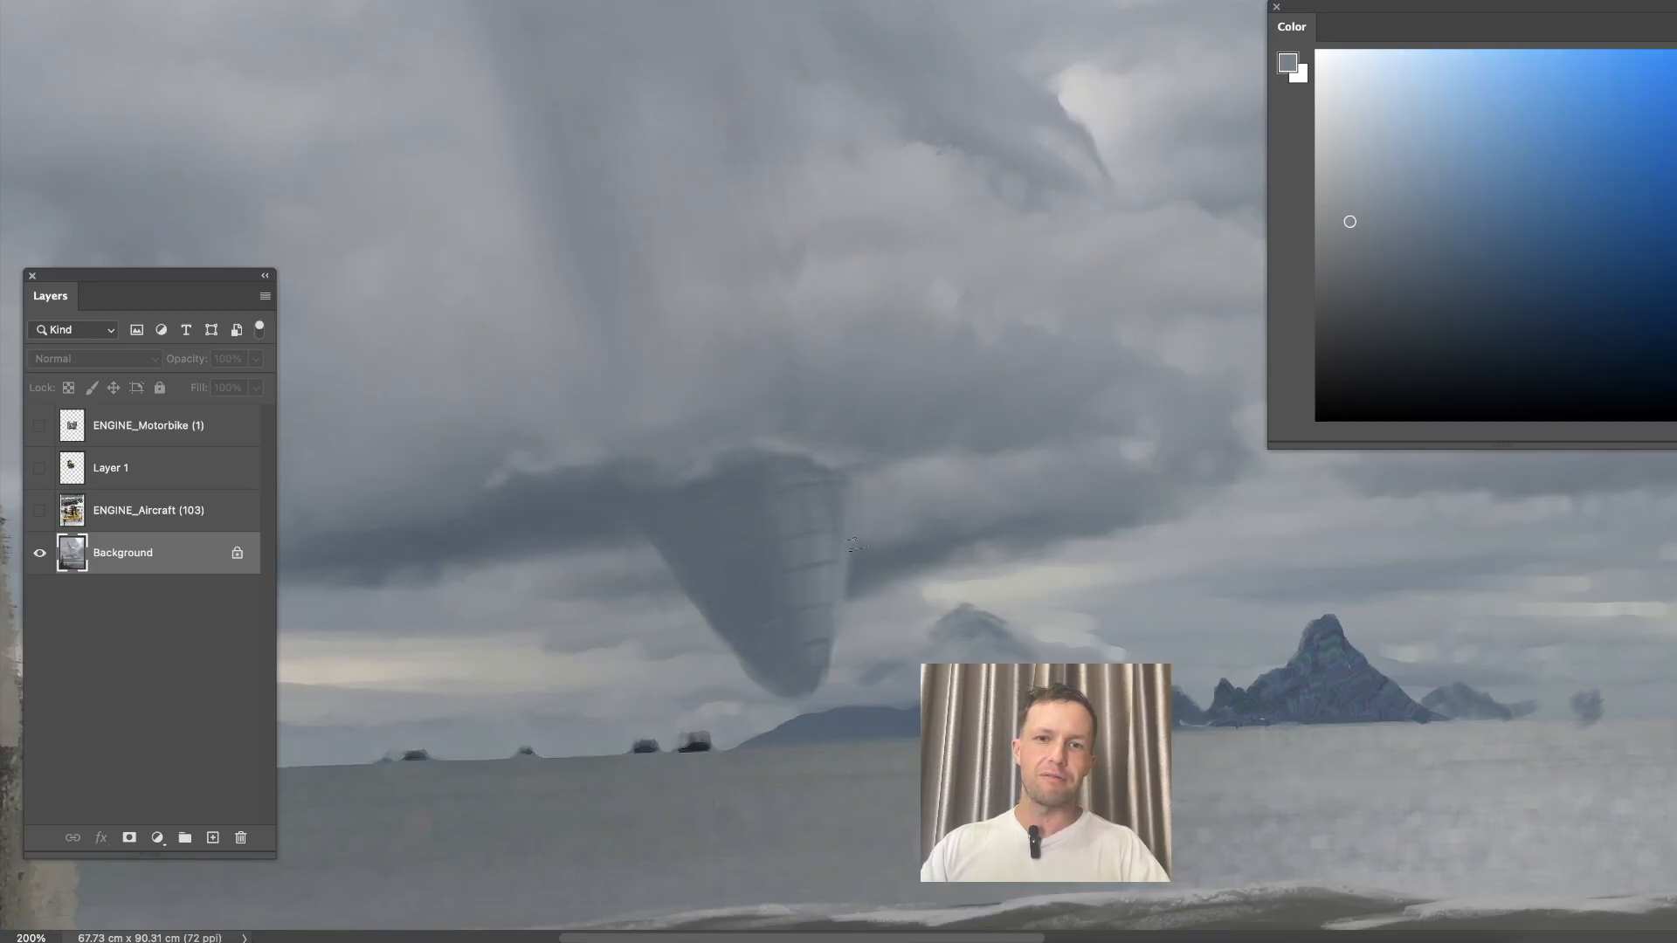
{"action": "left_click", "coordinate": [918, 468], "text": "alt"}
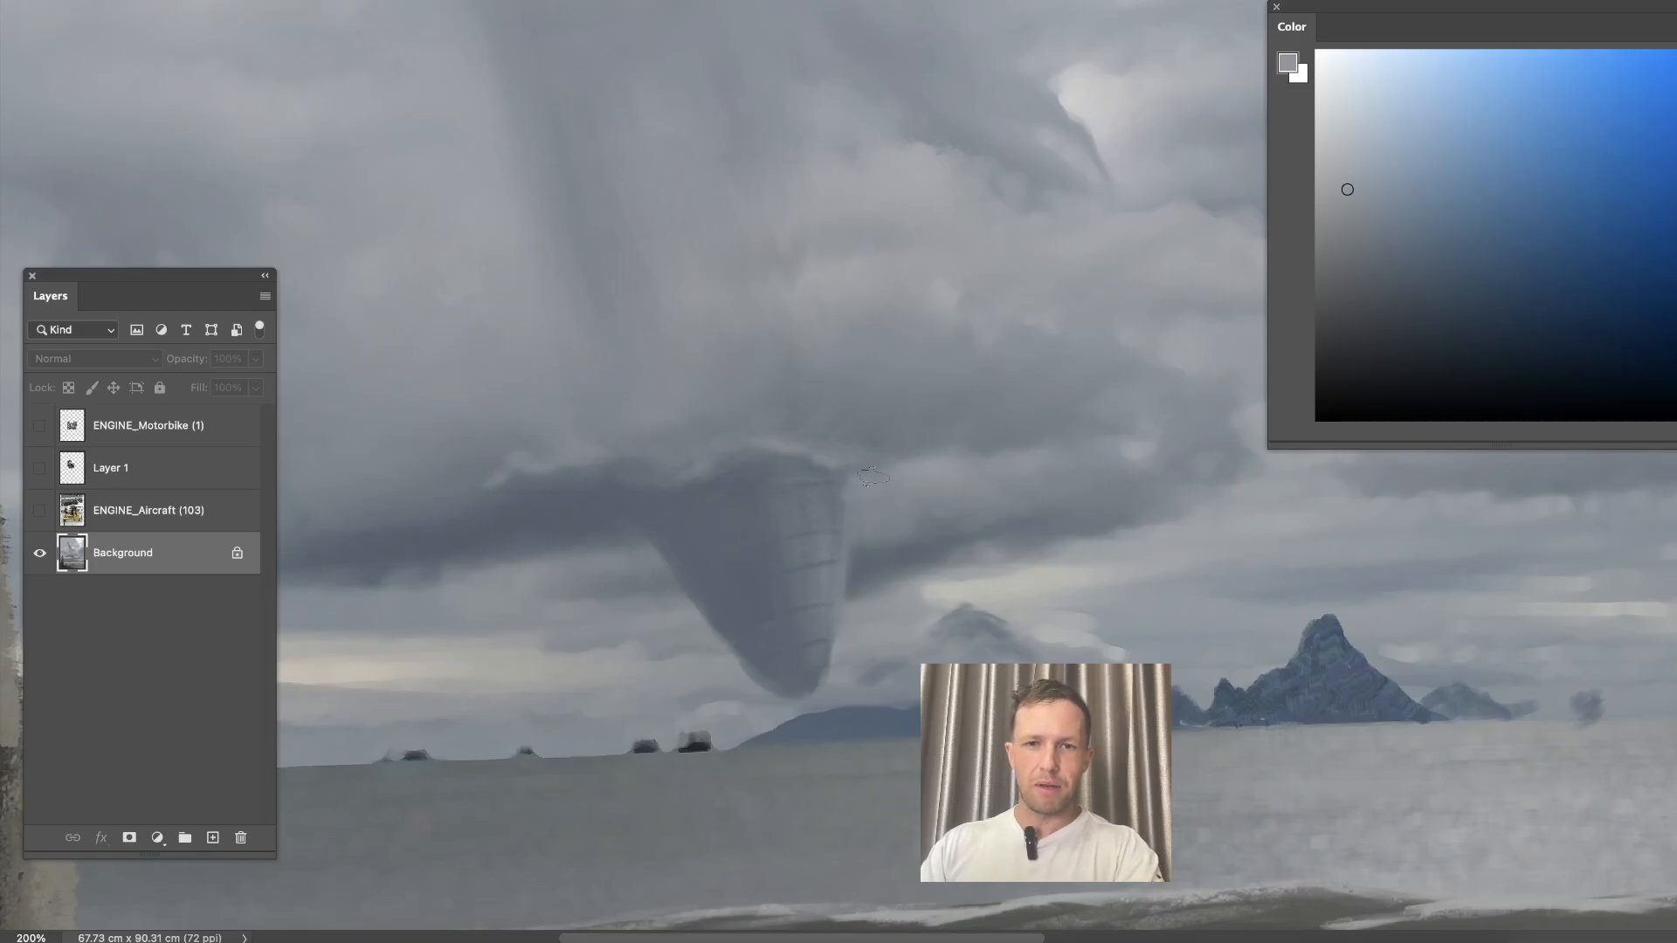
Choose a lighter grey paint colour and set the brush's blending mode to Color Dodge.
{"action": "left_click", "coordinate": [1333, 154]}
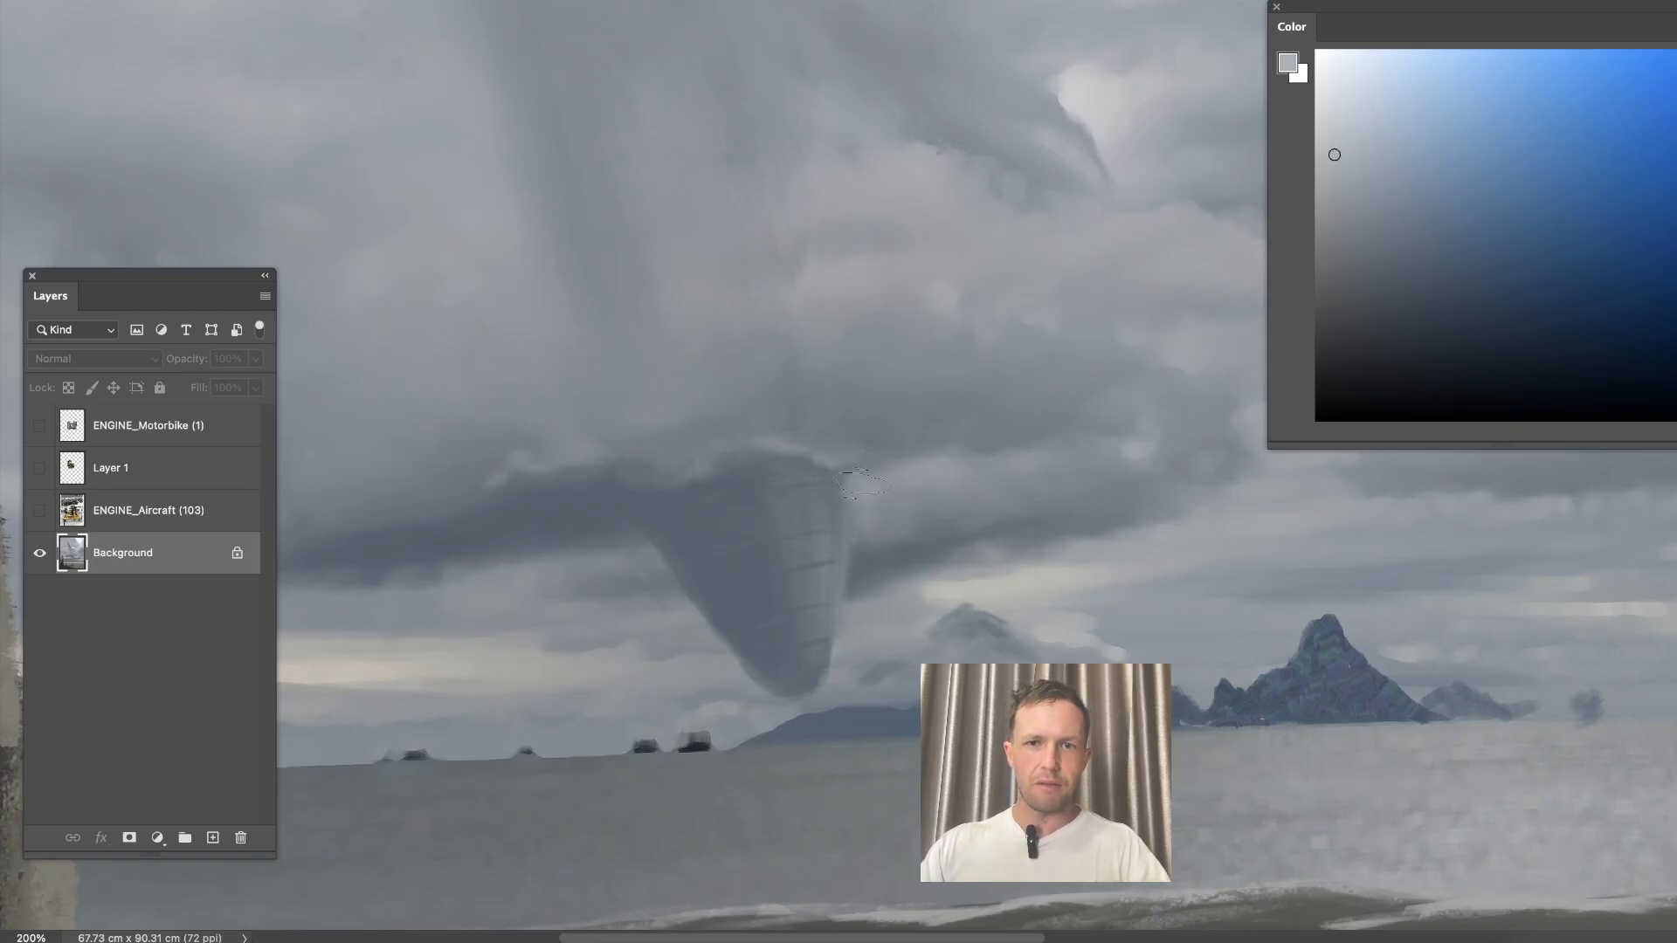
{"action": "left_click_drag", "start_coordinate": [712, 275], "coordinate": [831, 586]}
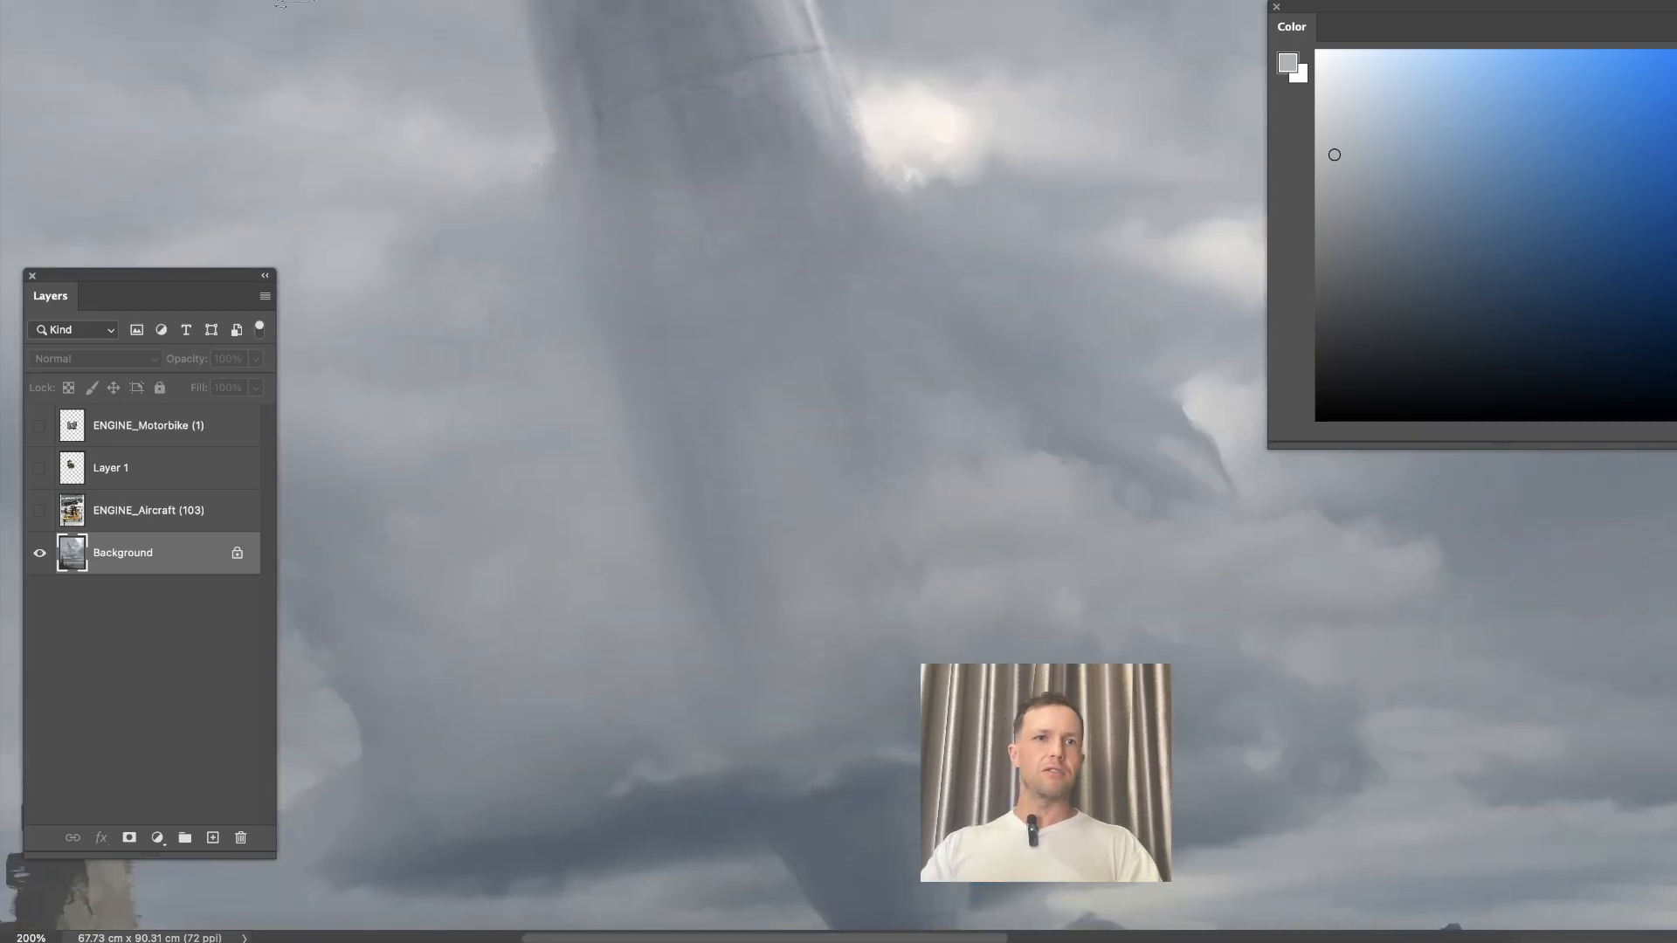
{"action": "left_click", "coordinate": [250, 1]}
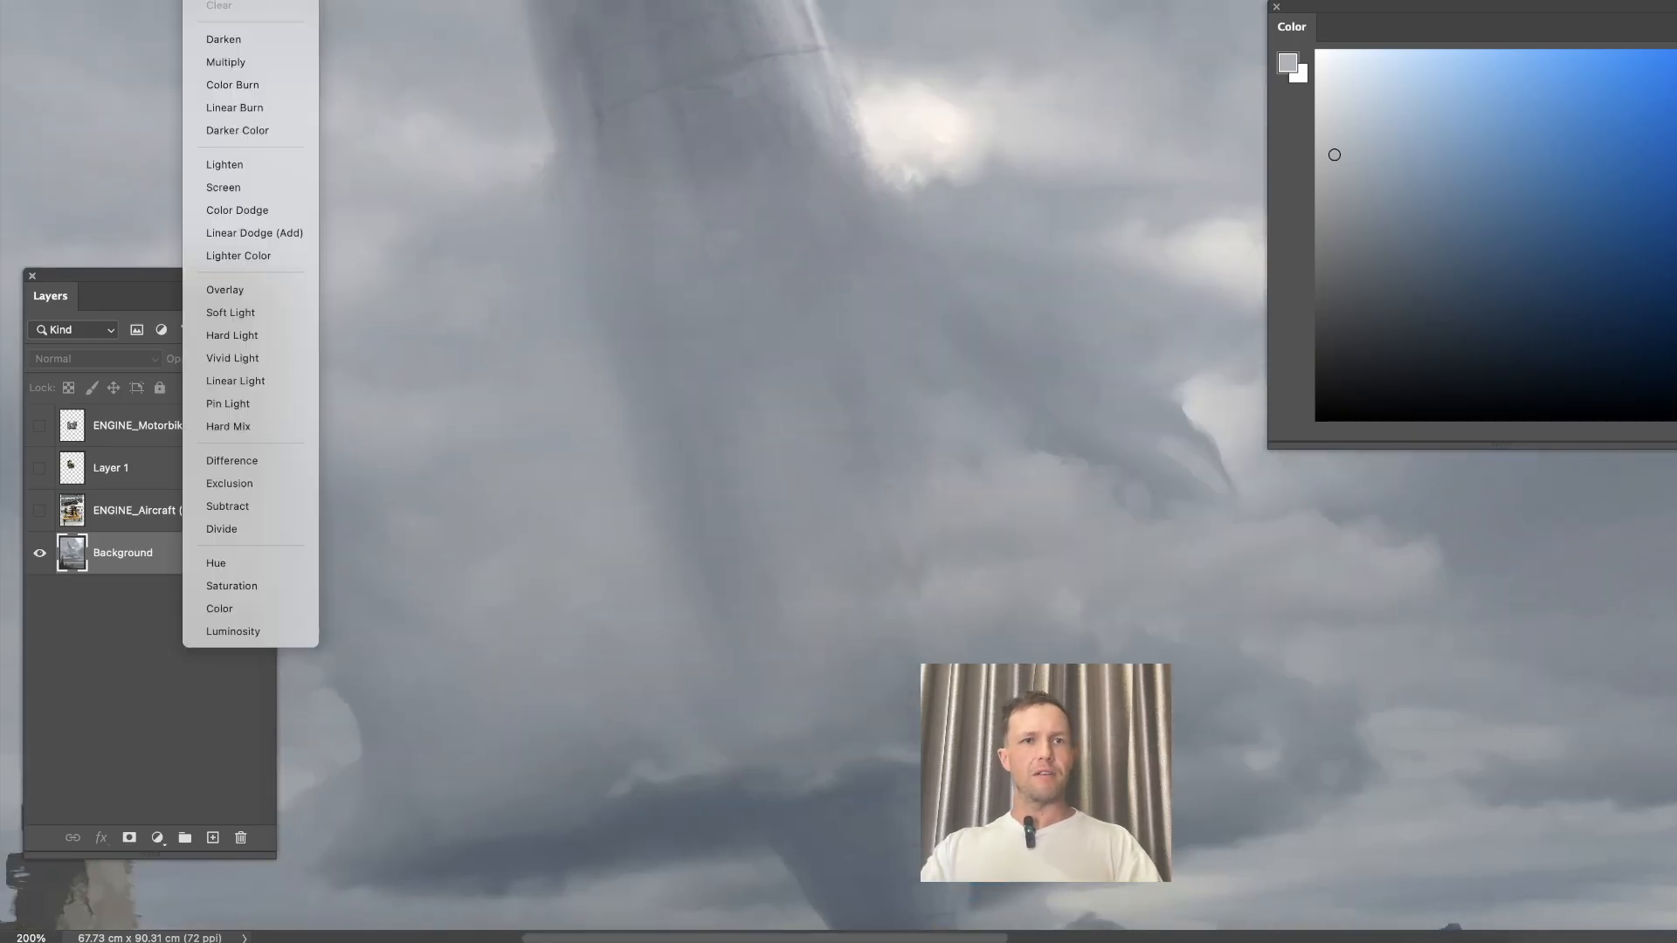
{"action": "left_click", "coordinate": [268, 210]}
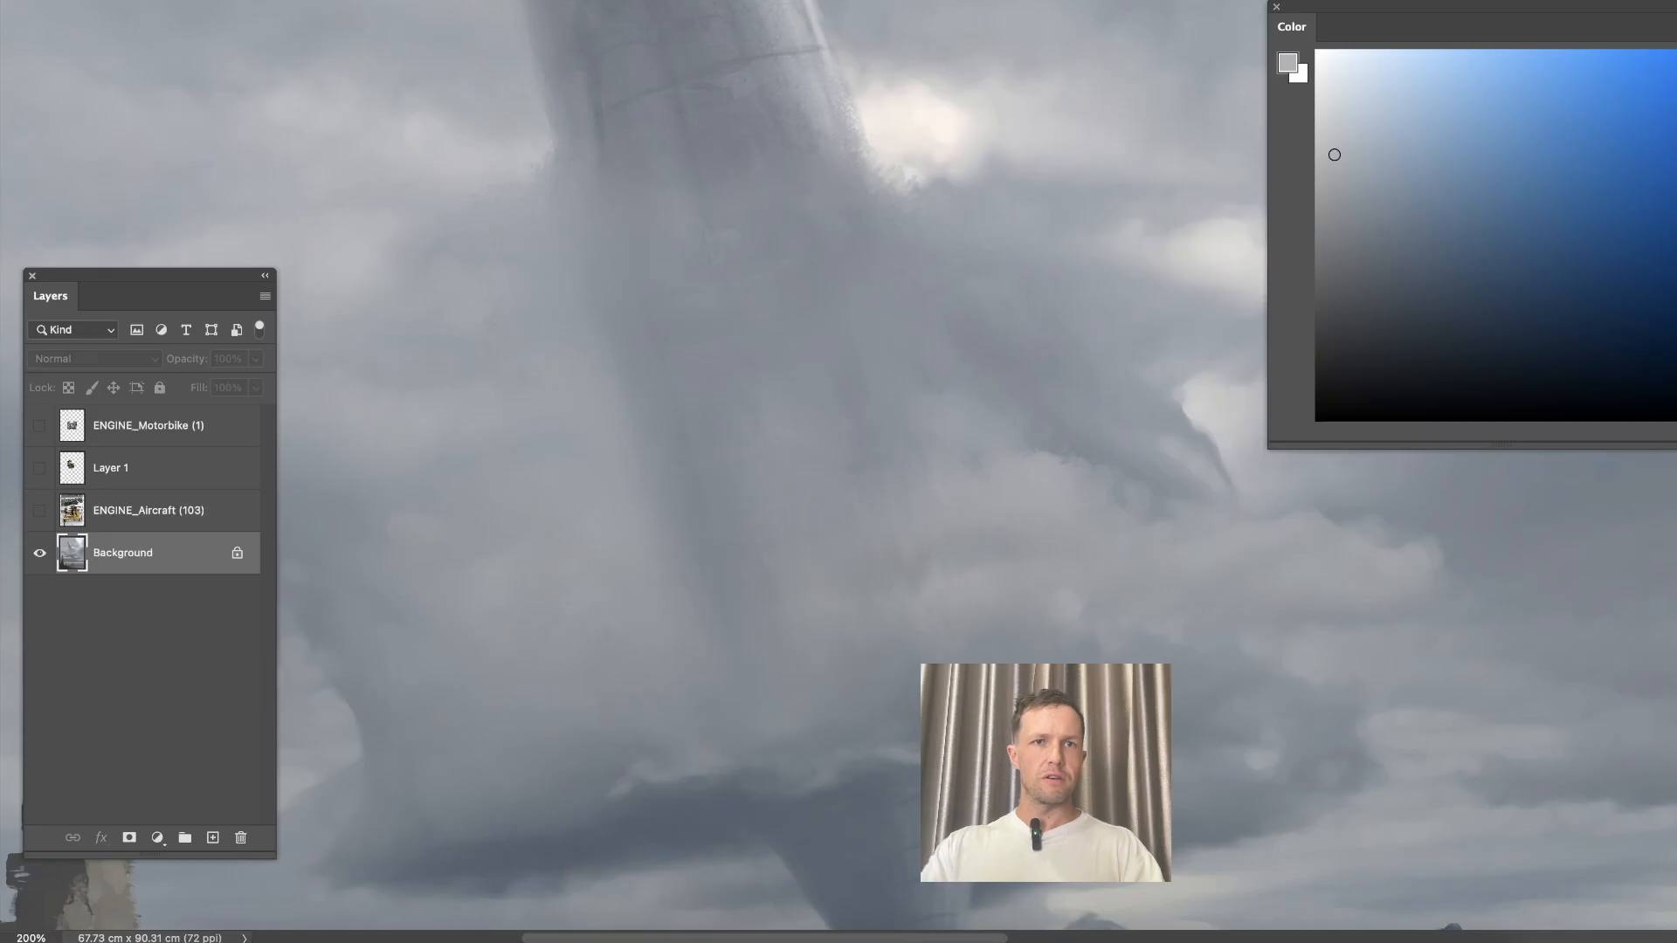
Change the paint colour to a medium-bright red.
{"action": "key", "text": "super+minus"}
{"action": "key", "text": "super+minus"}
{"action": "key", "text": "super+minus"}
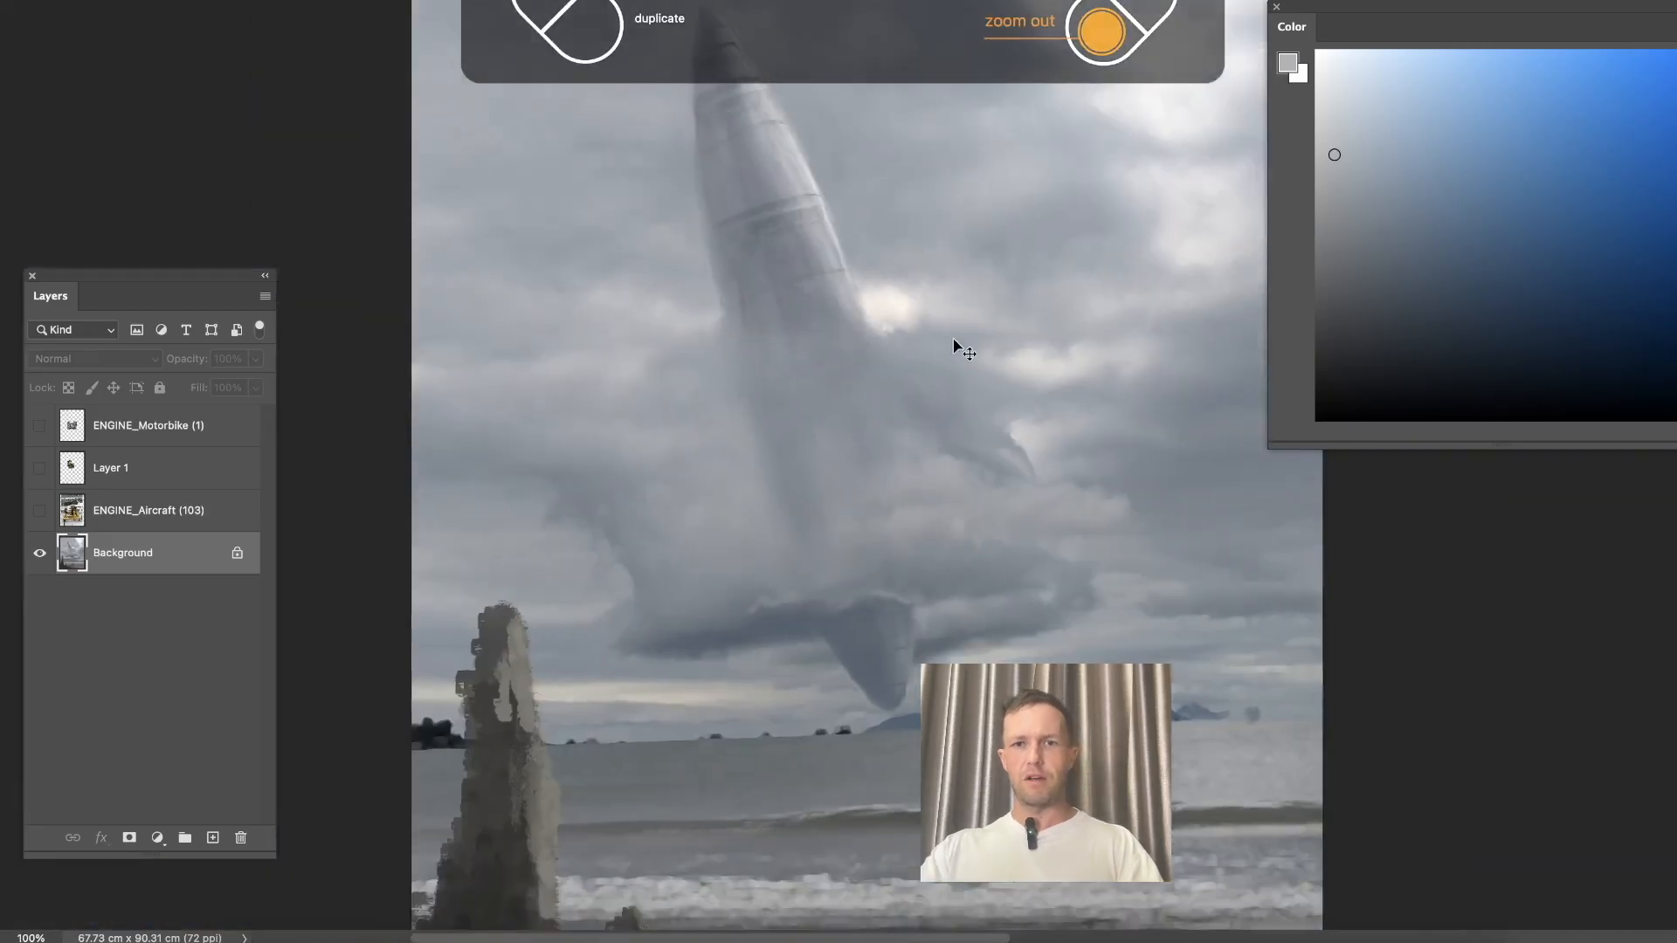
{"action": "key", "text": "super+plus"}
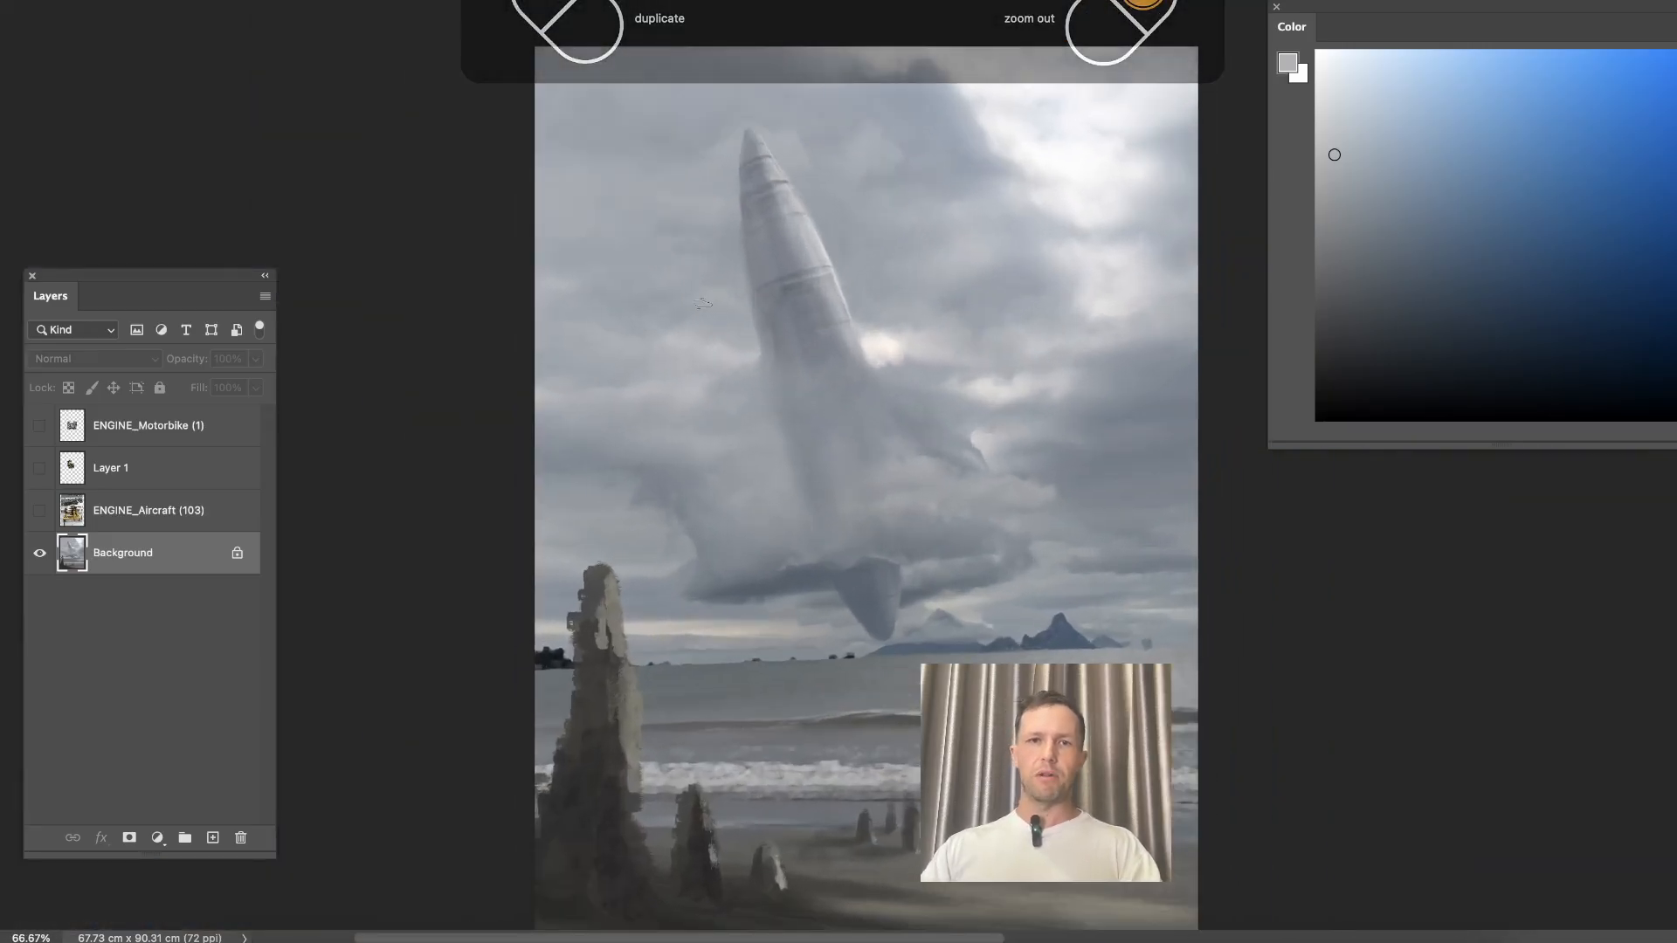
{"action": "left_click", "coordinate": [1676, 390]}
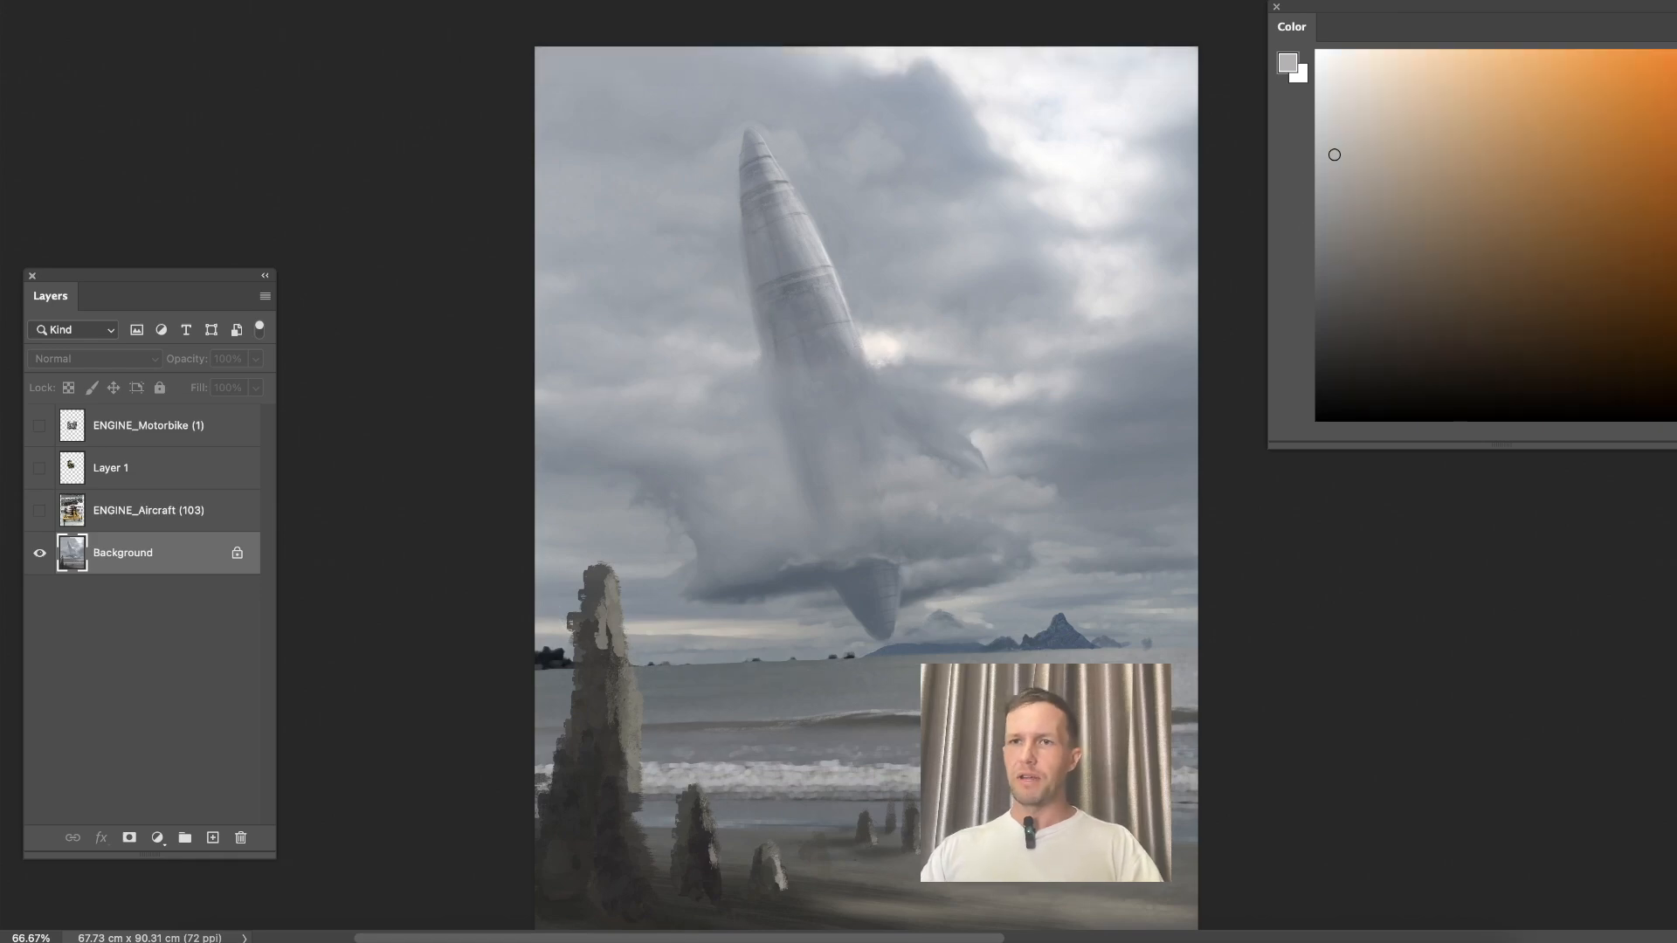
{"action": "left_click_drag", "start_coordinate": [1676, 389], "coordinate": [1676, 417]}
{"action": "left_click", "coordinate": [1580, 124]}
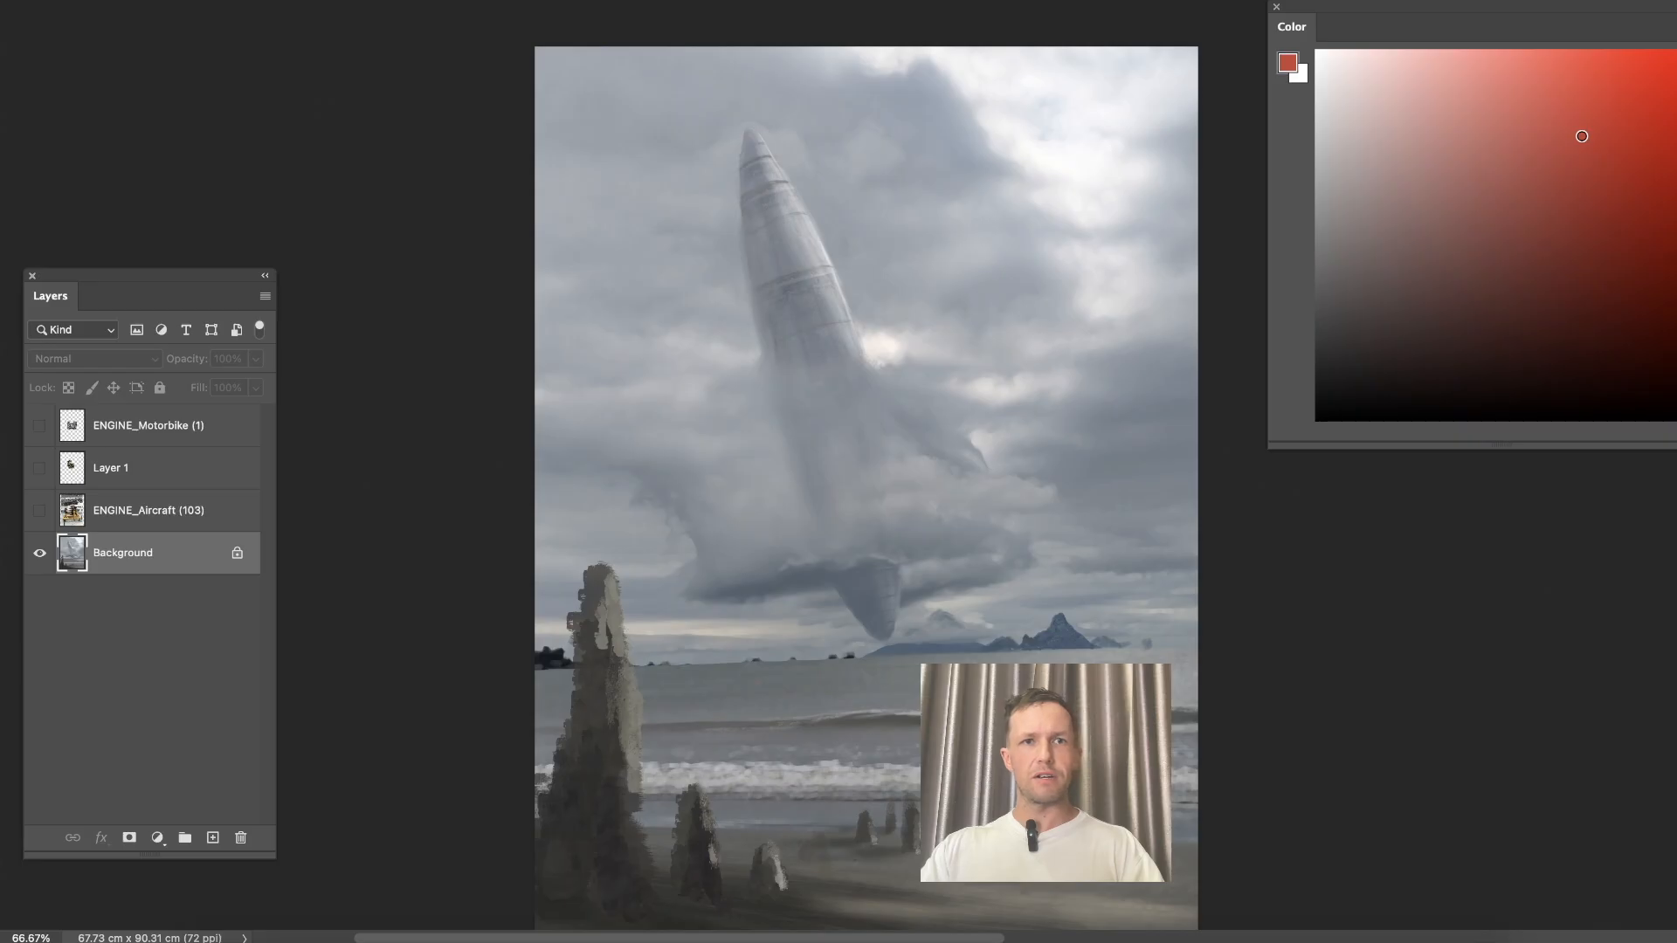
Duplicate the Background layer as "Background copy".
{"action": "key", "text": "super+plus"}
{"action": "key", "text": "super+plus"}
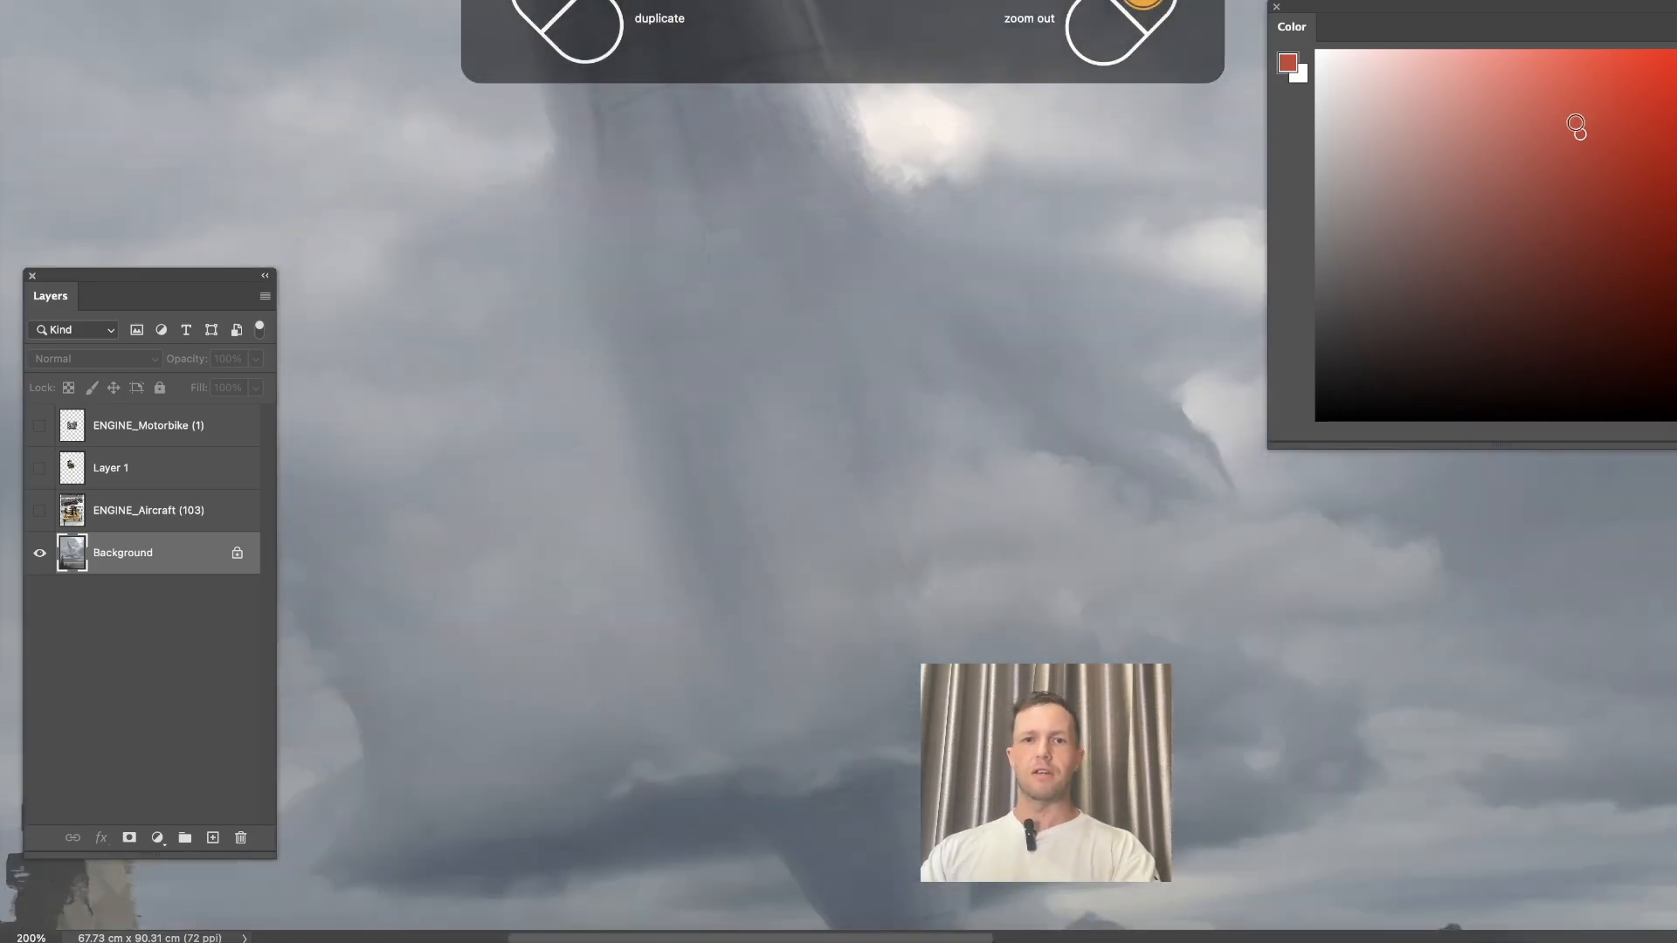
{"action": "left_click_drag", "start_coordinate": [785, 526], "coordinate": [769, 382]}
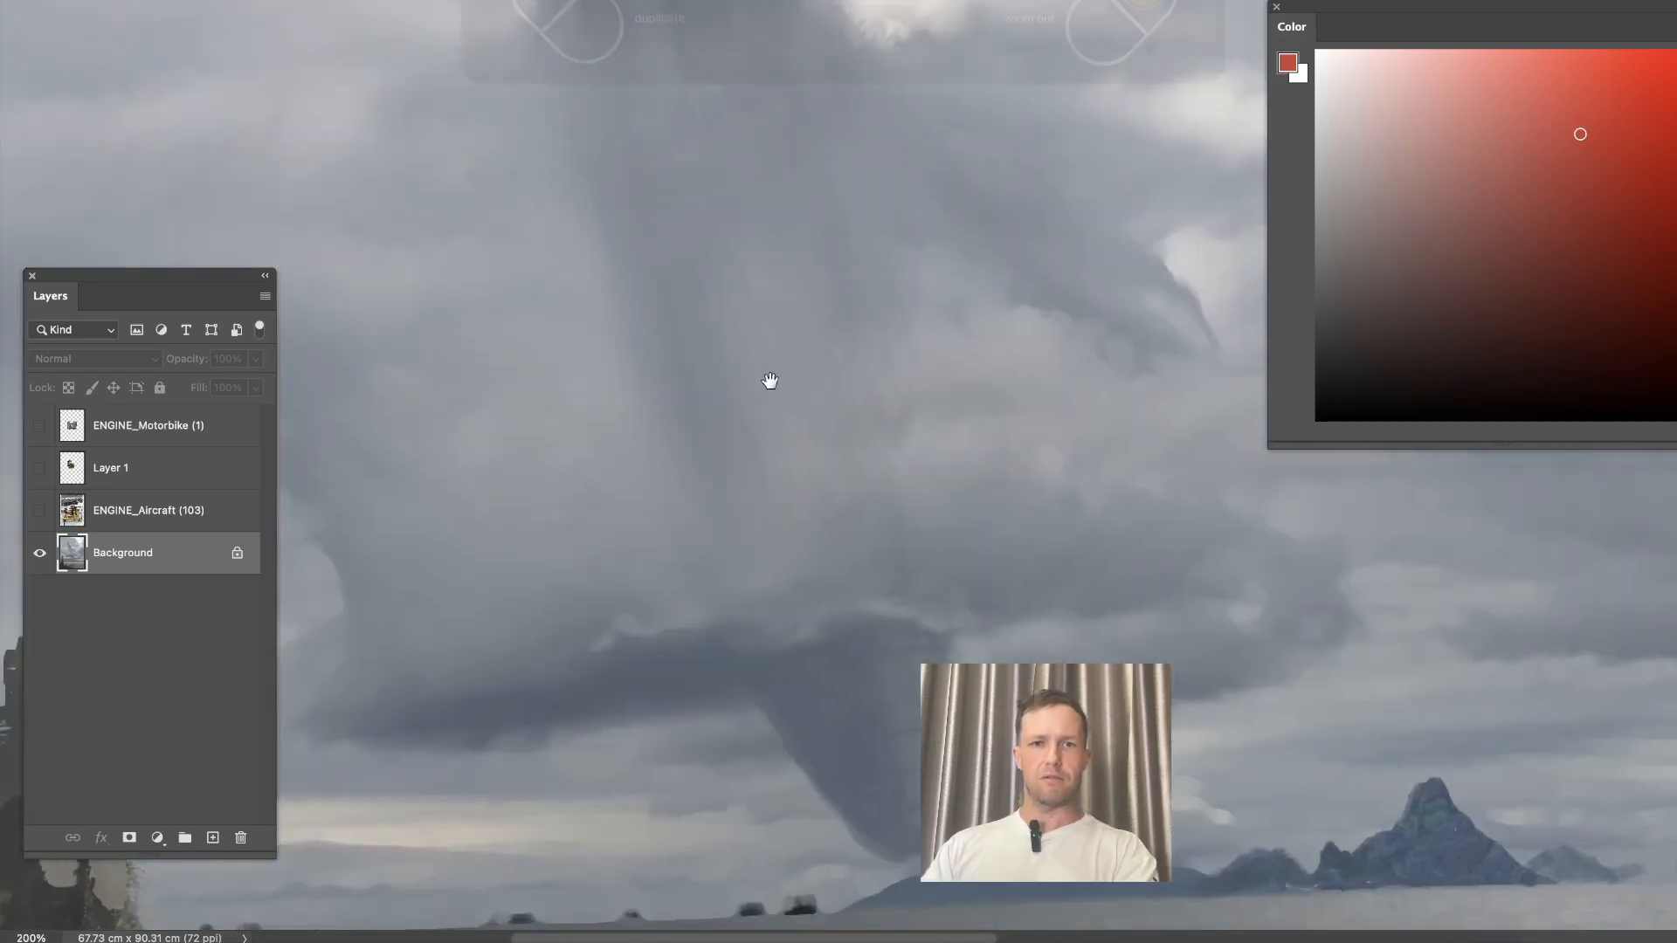
{"action": "key", "text": "super+j"}
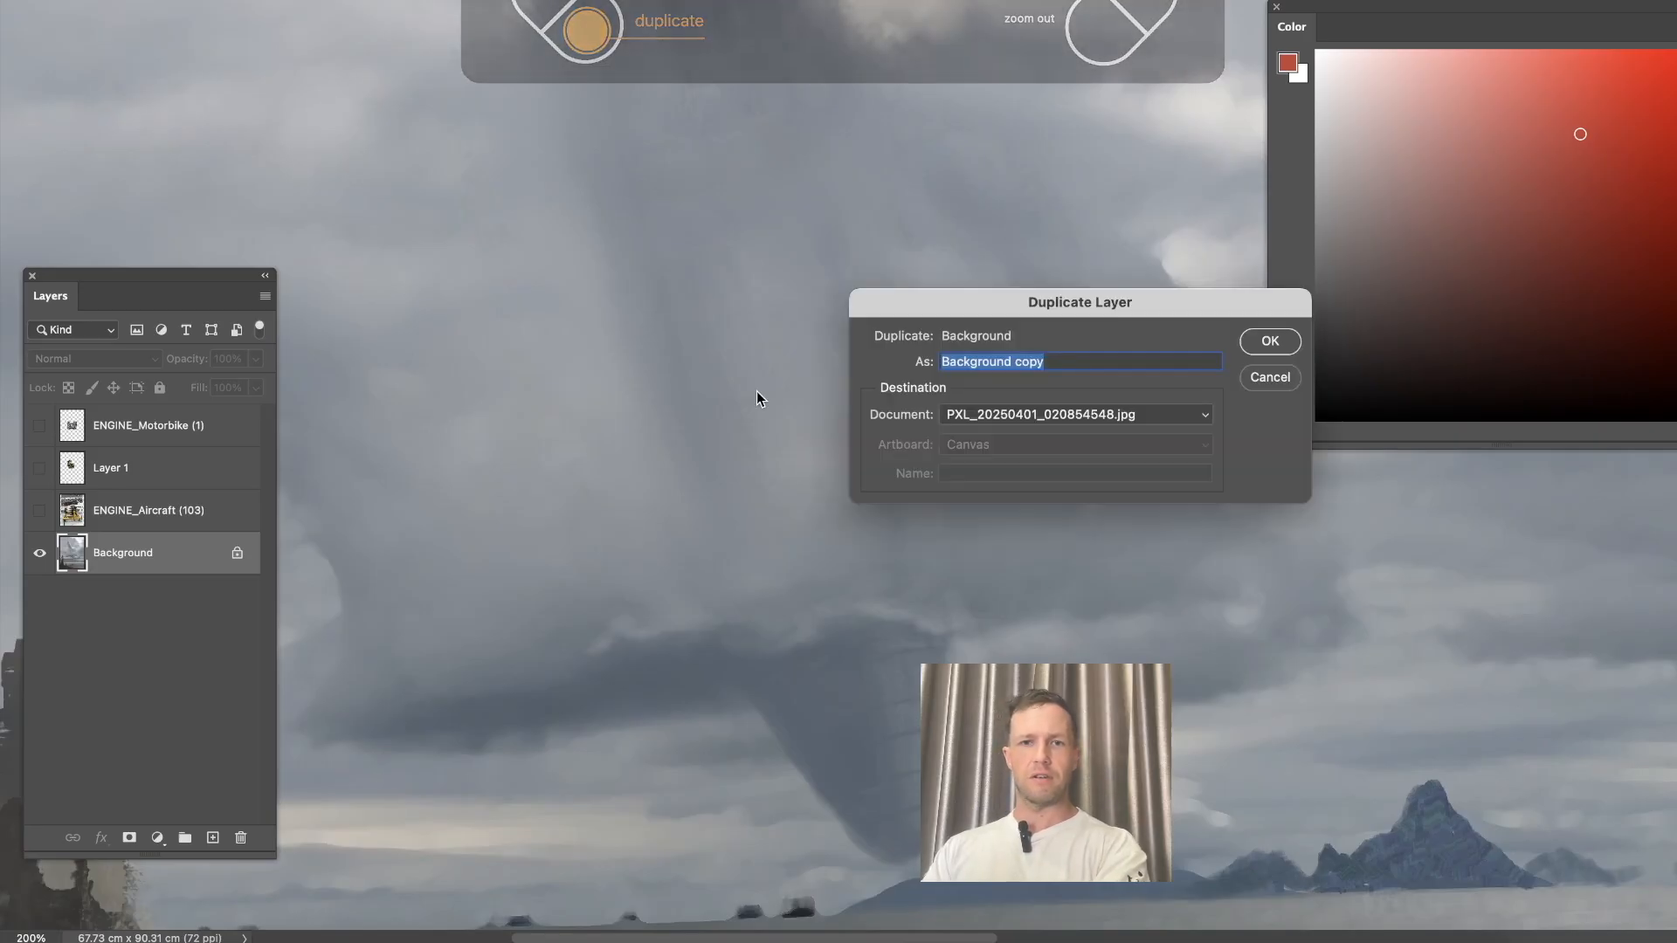
{"action": "key", "text": "Return"}
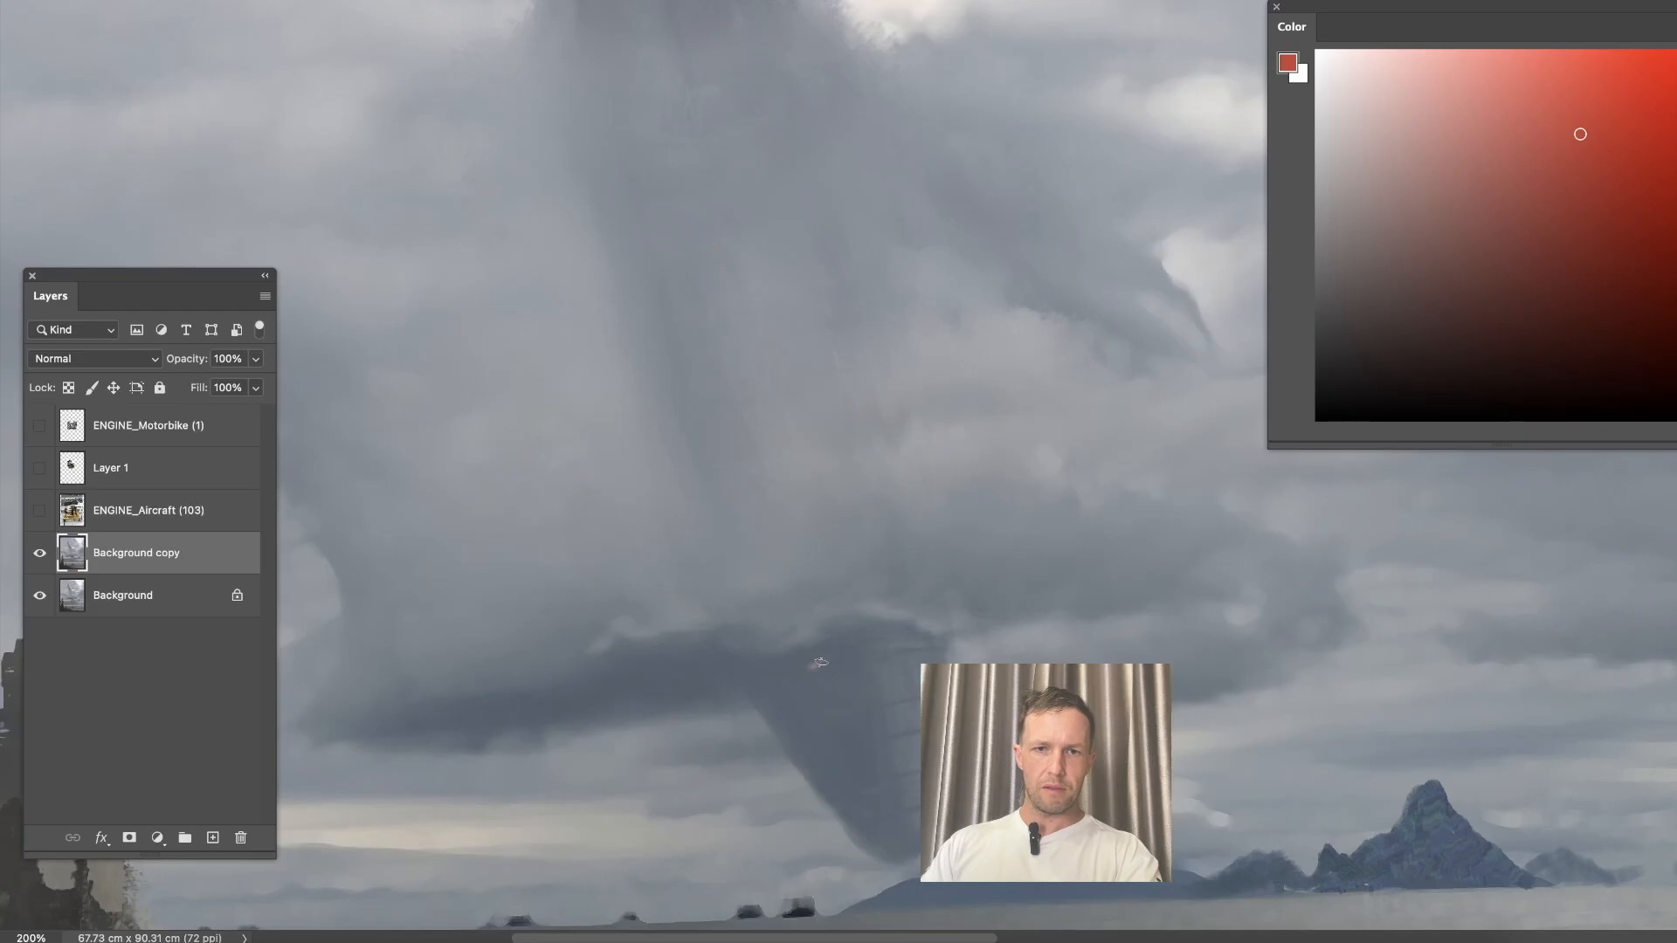
Pick a deeper red and paint small glowing lights down the shaded side of the lower cone.
{"action": "left_click", "coordinate": [1626, 168]}
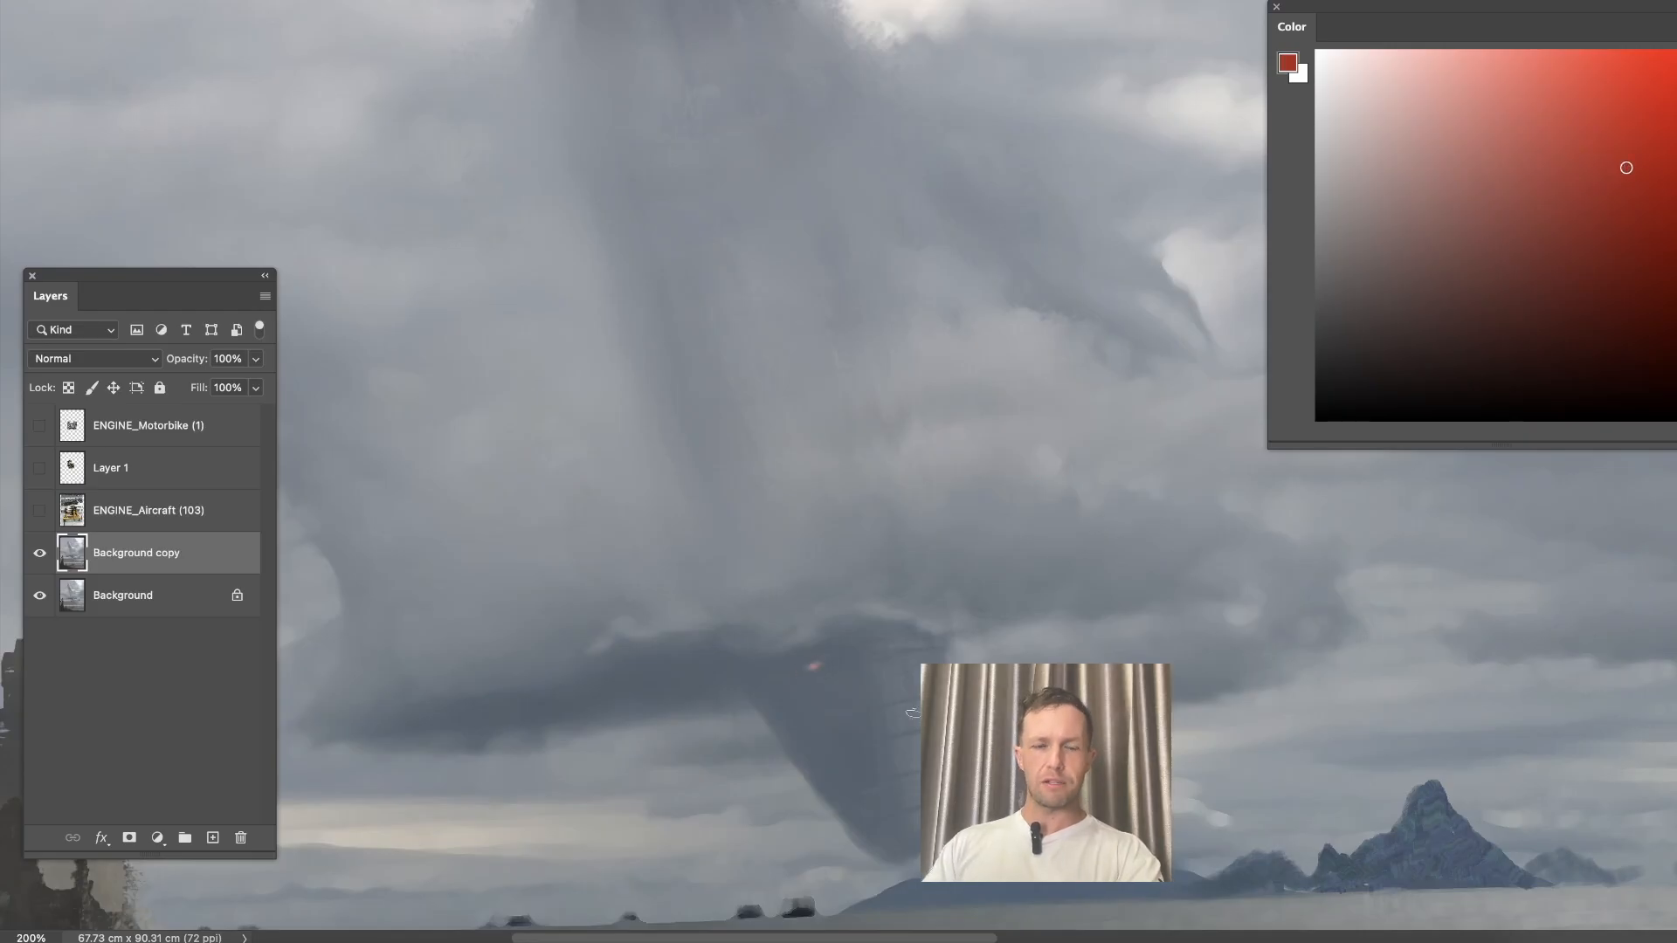
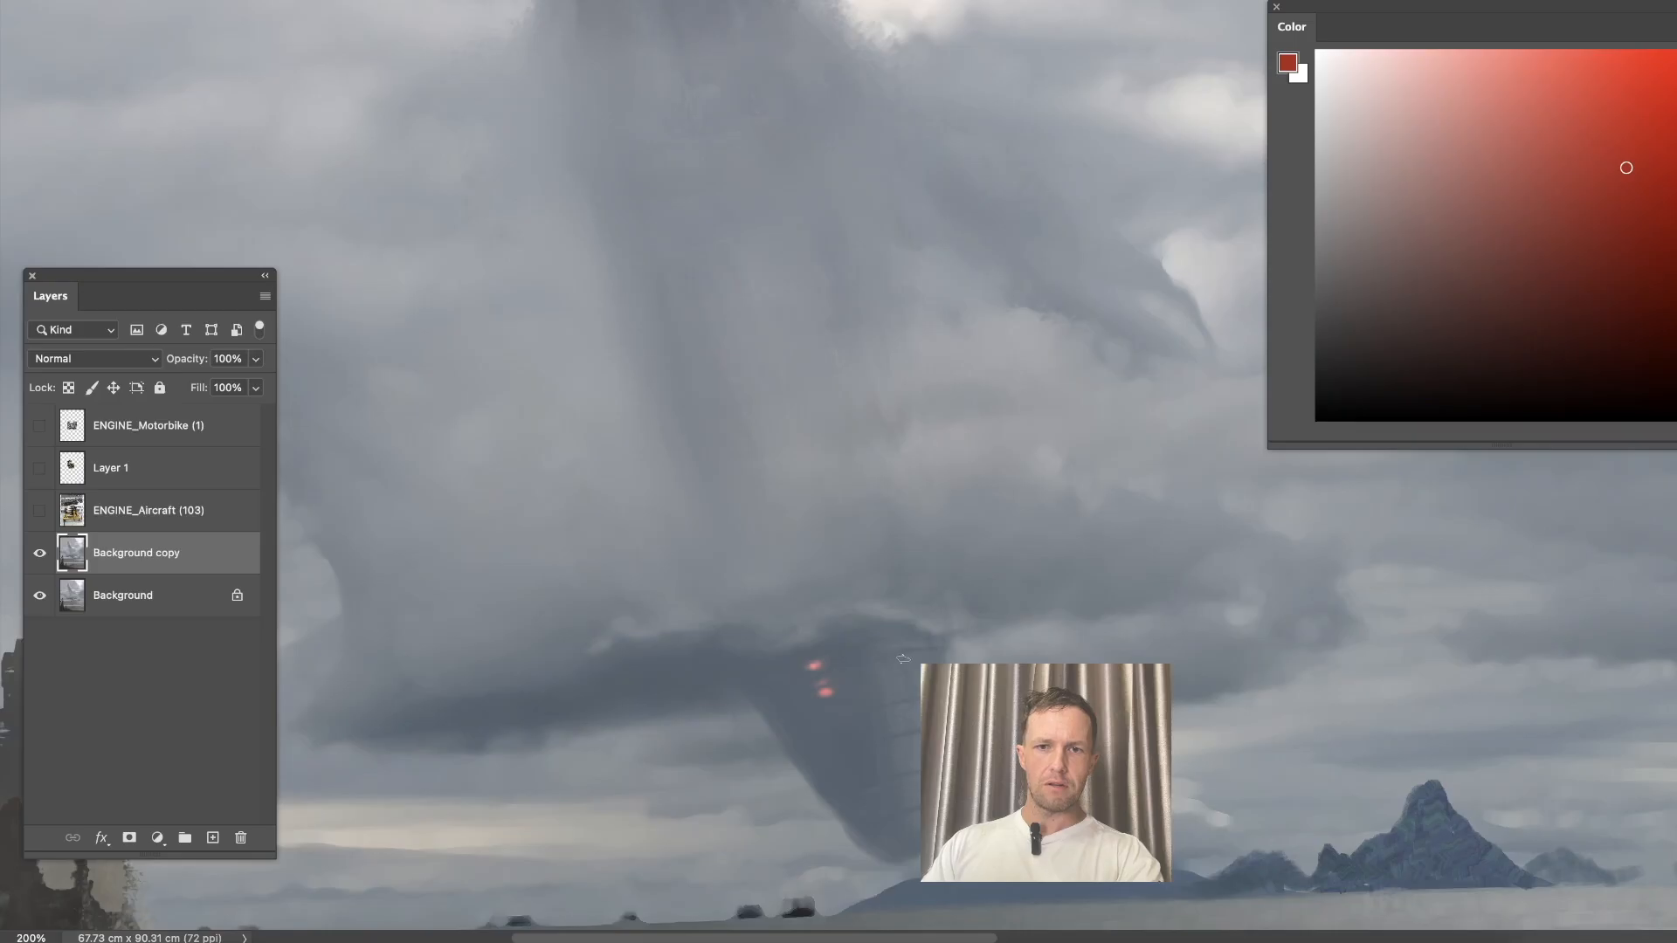
{"action": "scroll", "coordinate": [904, 659], "scroll_direction": "down", "scroll_amount": 5}
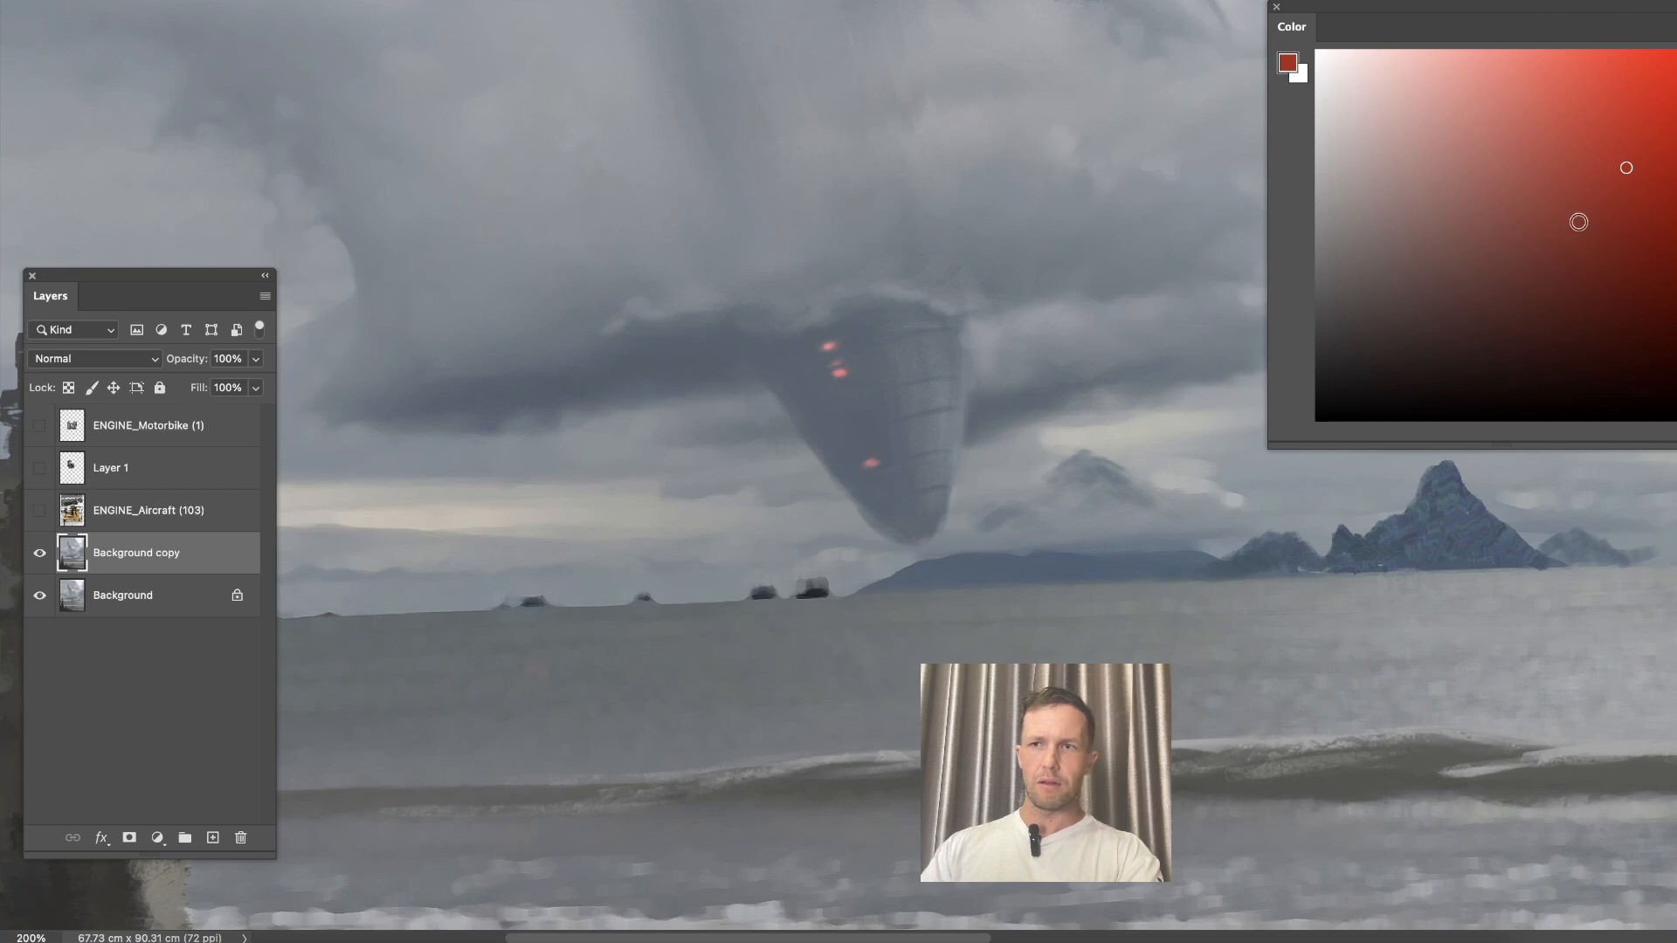
Pick a bright light blue and paint a glowing beam from the lower cone's tip down to the sea.
{"action": "left_click", "coordinate": [1672, 236]}
{"action": "left_click", "coordinate": [1622, 138]}
{"action": "left_click_drag", "start_coordinate": [1621, 138], "coordinate": [1587, 110]}
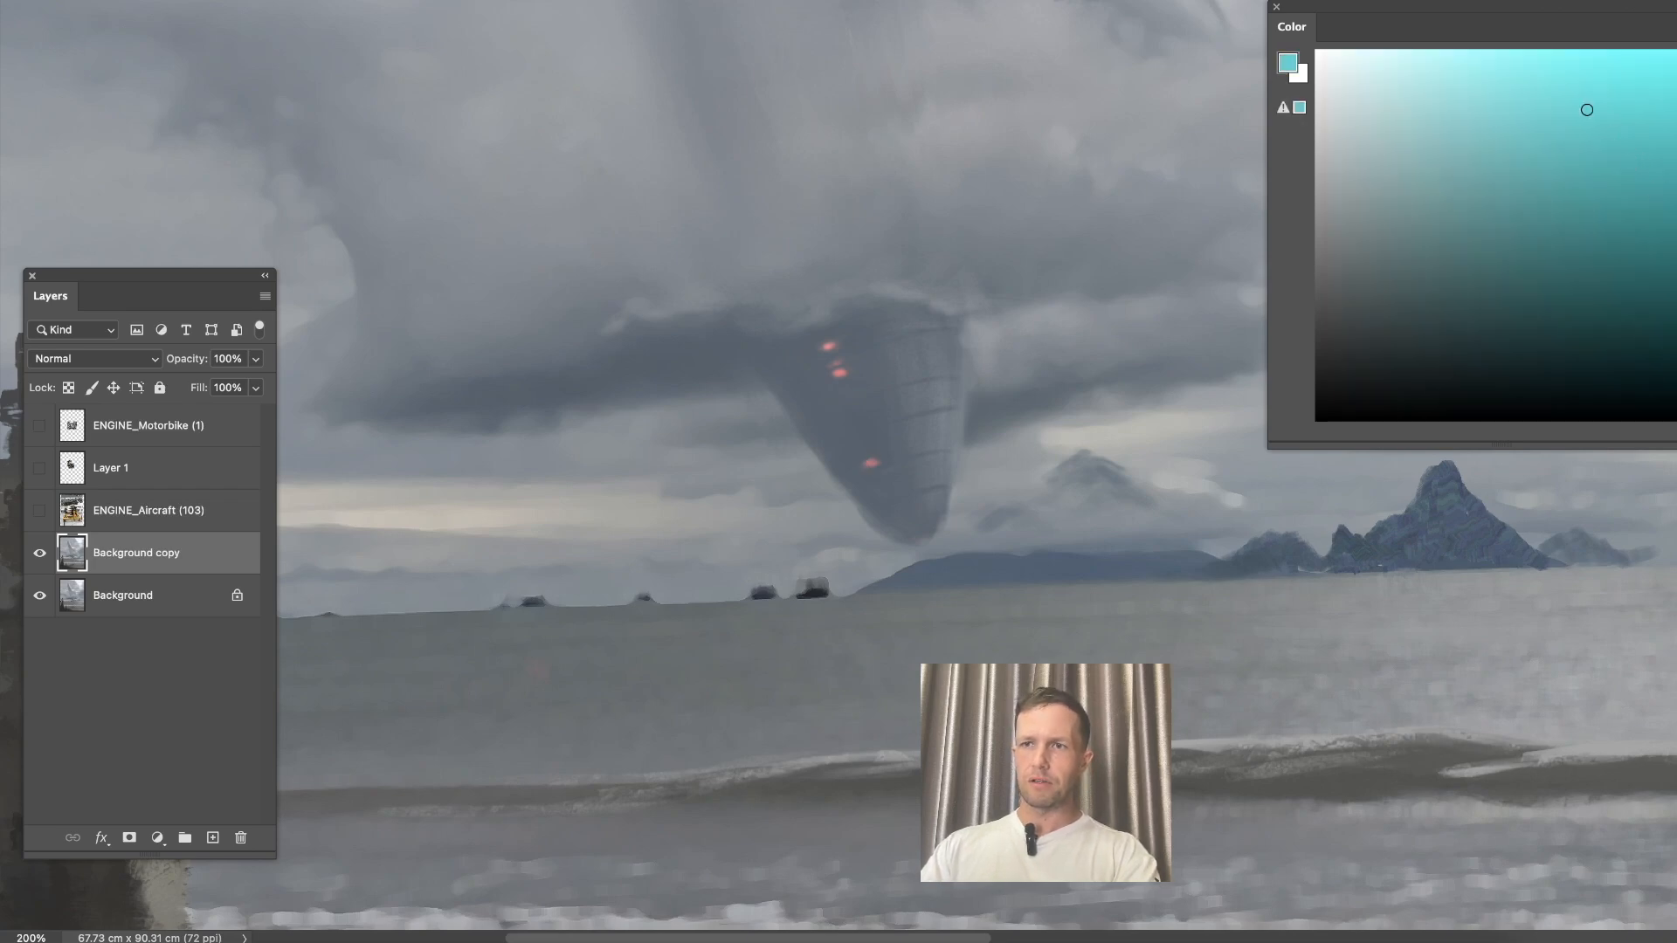
{"action": "left_click", "coordinate": [1672, 218]}
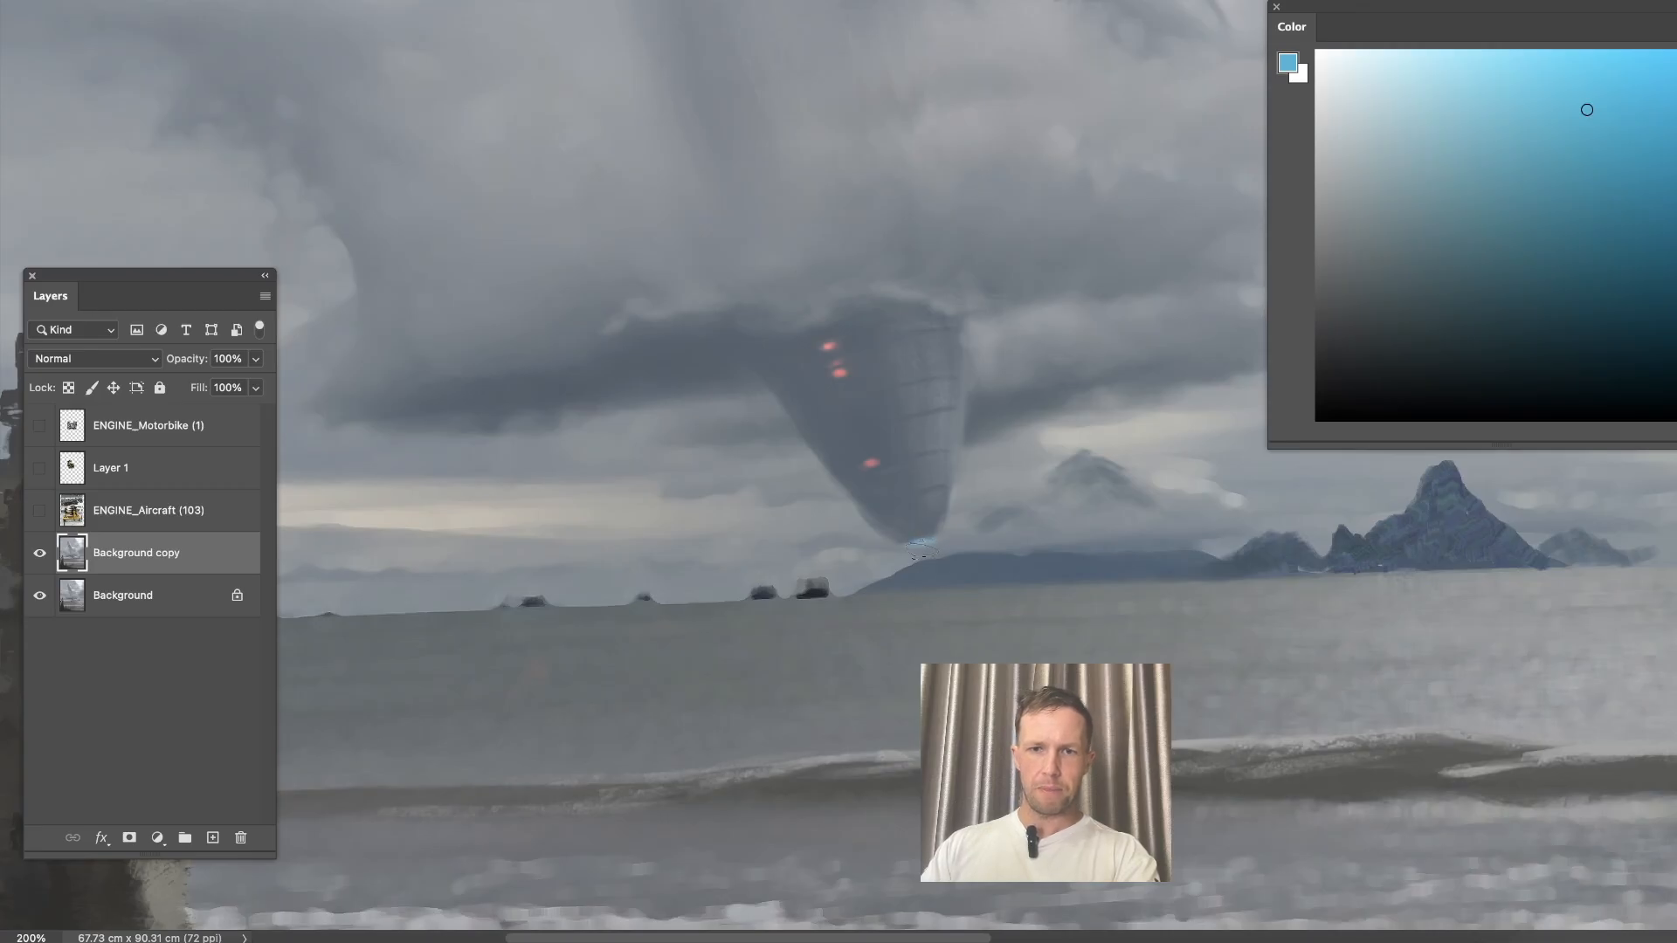
{"action": "mouse_move", "coordinate": [912, 547]}
{"action": "left_mouse_down"}
{"action": "mouse_move", "coordinate": [951, 613]}
{"action": "mouse_move", "coordinate": [944, 588]}
{"action": "left_mouse_up"}
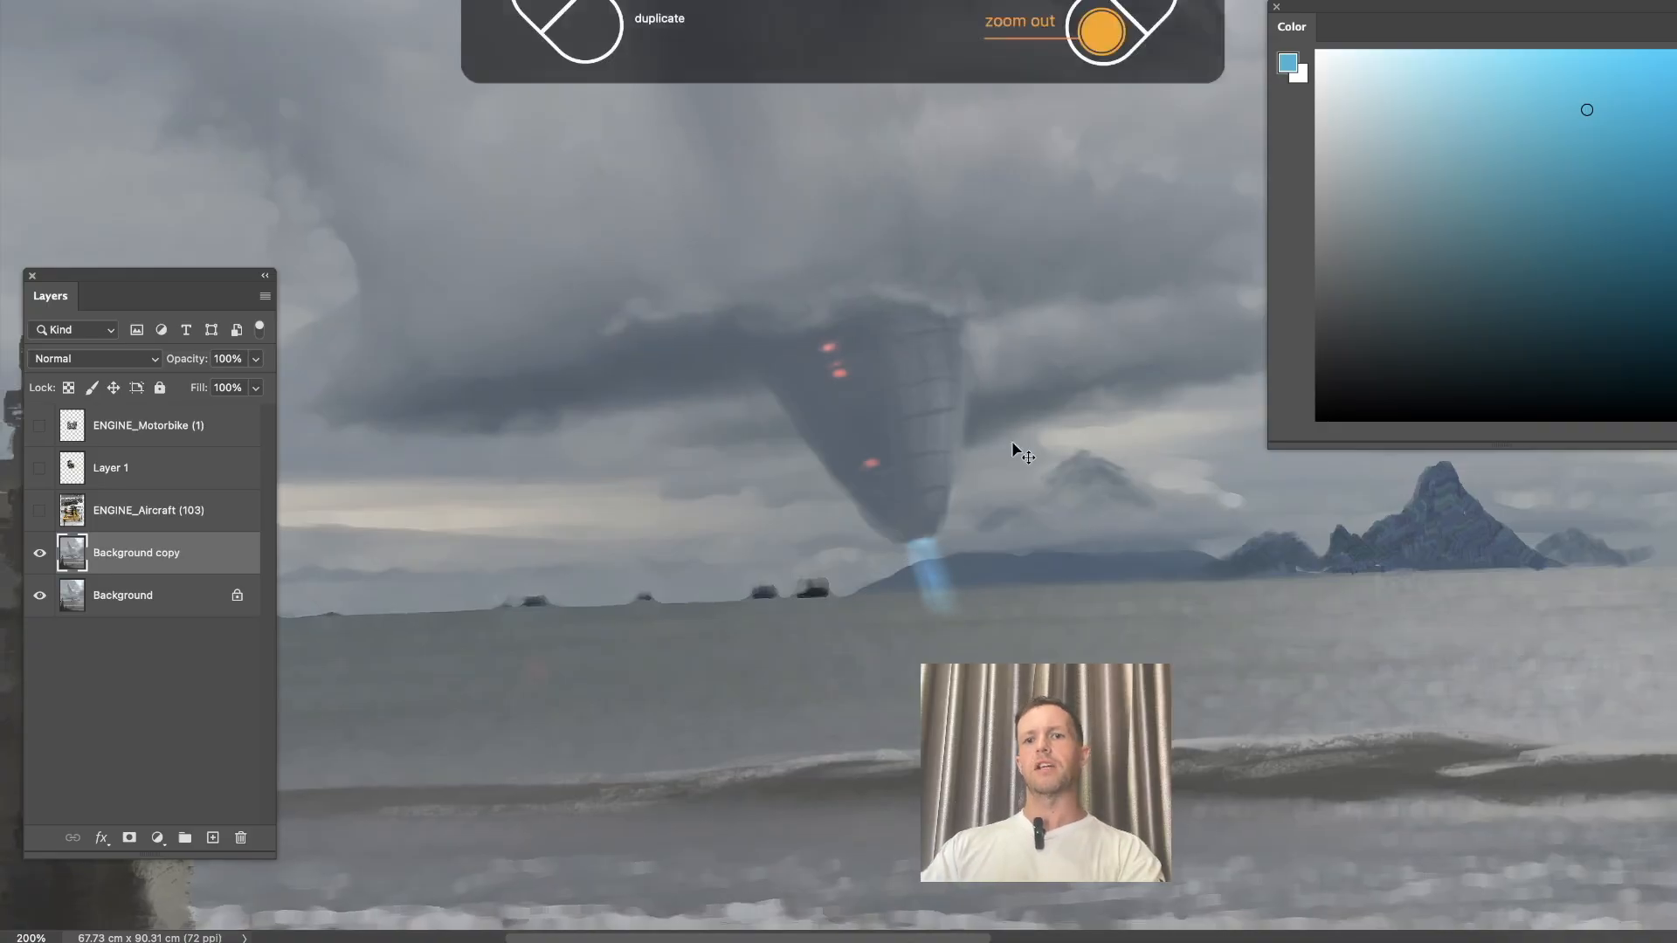
{"action": "key", "text": "ctrl+minus"}
{"action": "key", "text": "ctrl+minus"}
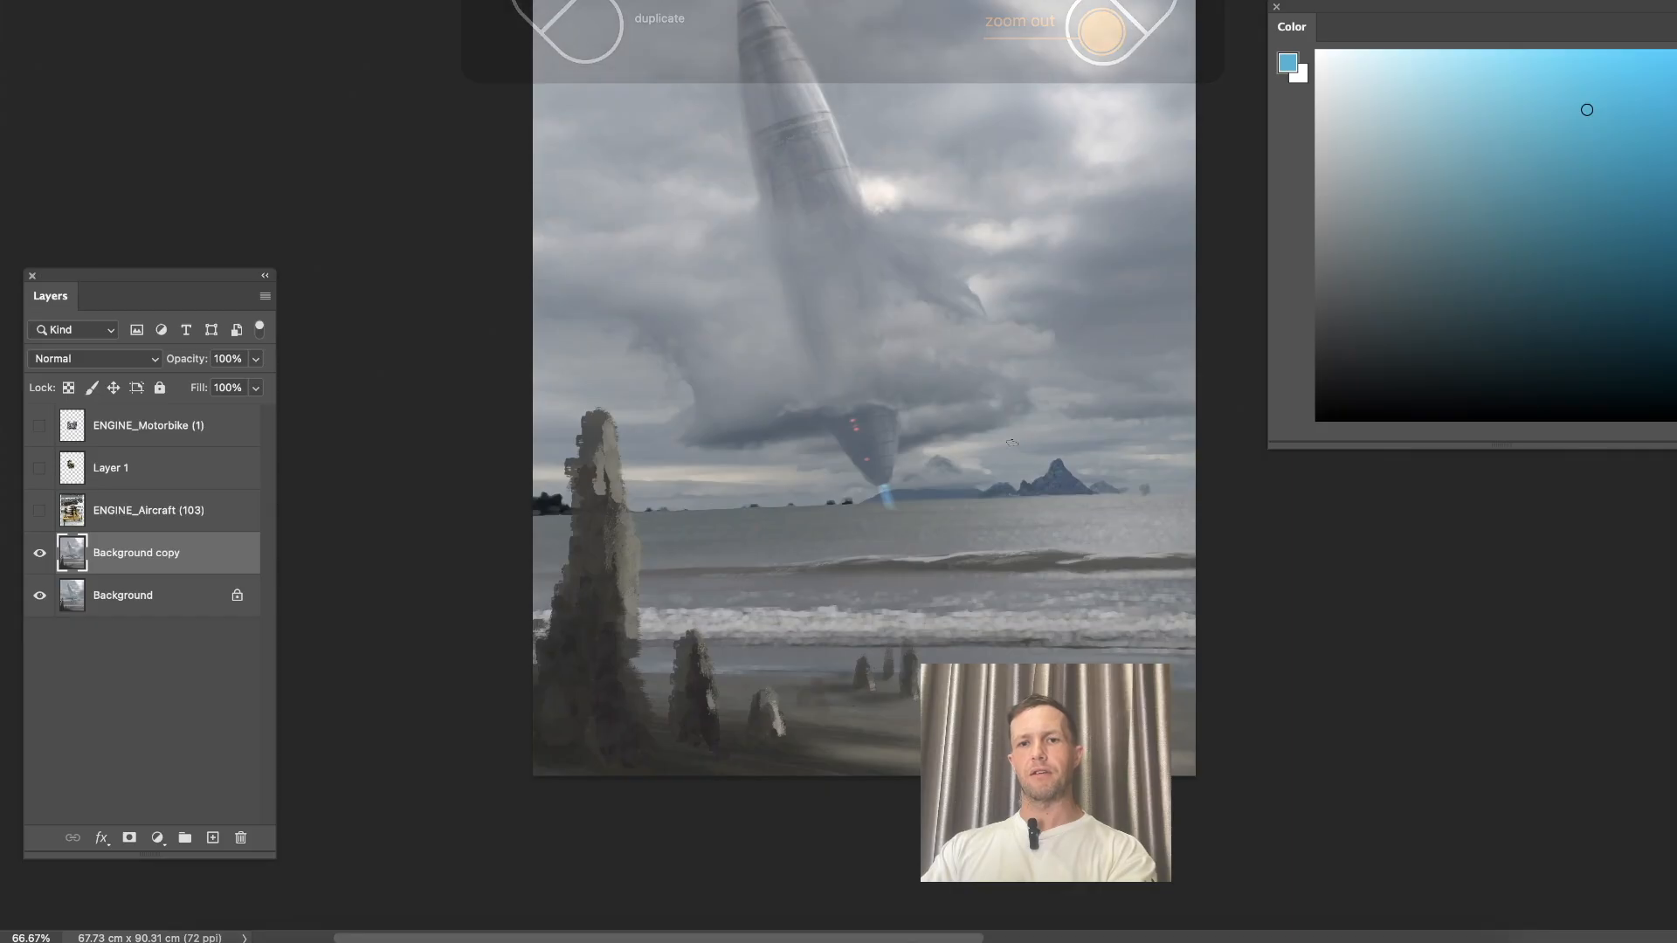
{"action": "scroll", "coordinate": [1011, 443], "scroll_direction": "up", "scroll_amount": 2}
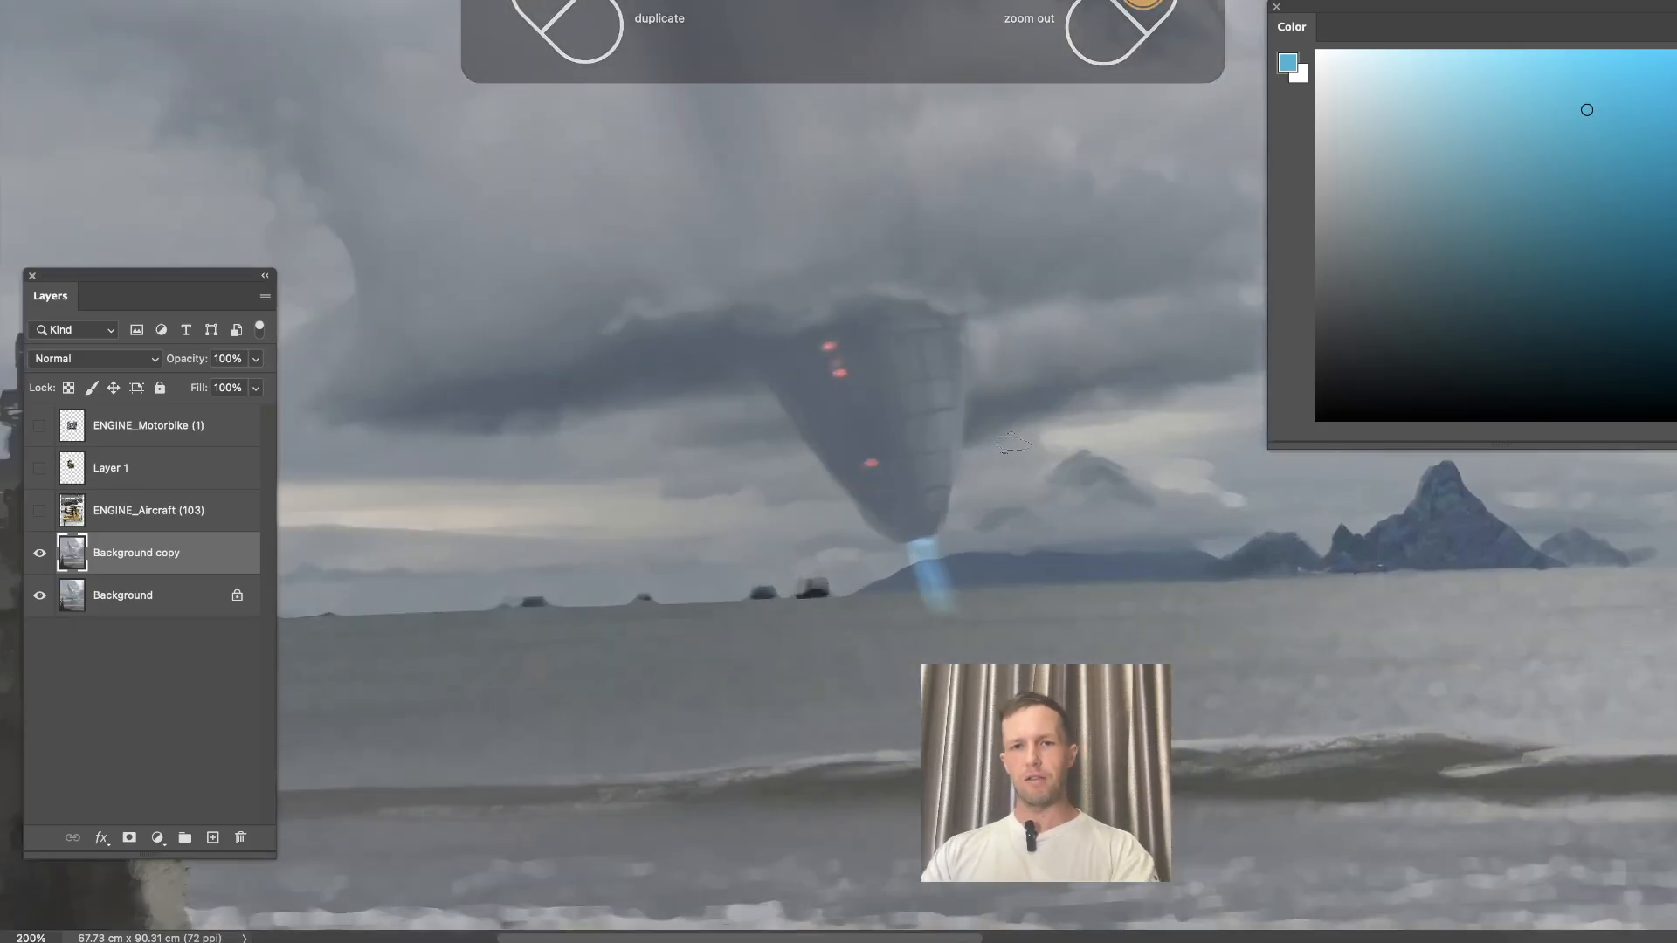
Choose a paler blue and paint a thin horizontal glow on the water where the beam lands.
{"action": "left_click", "coordinate": [1425, 73]}
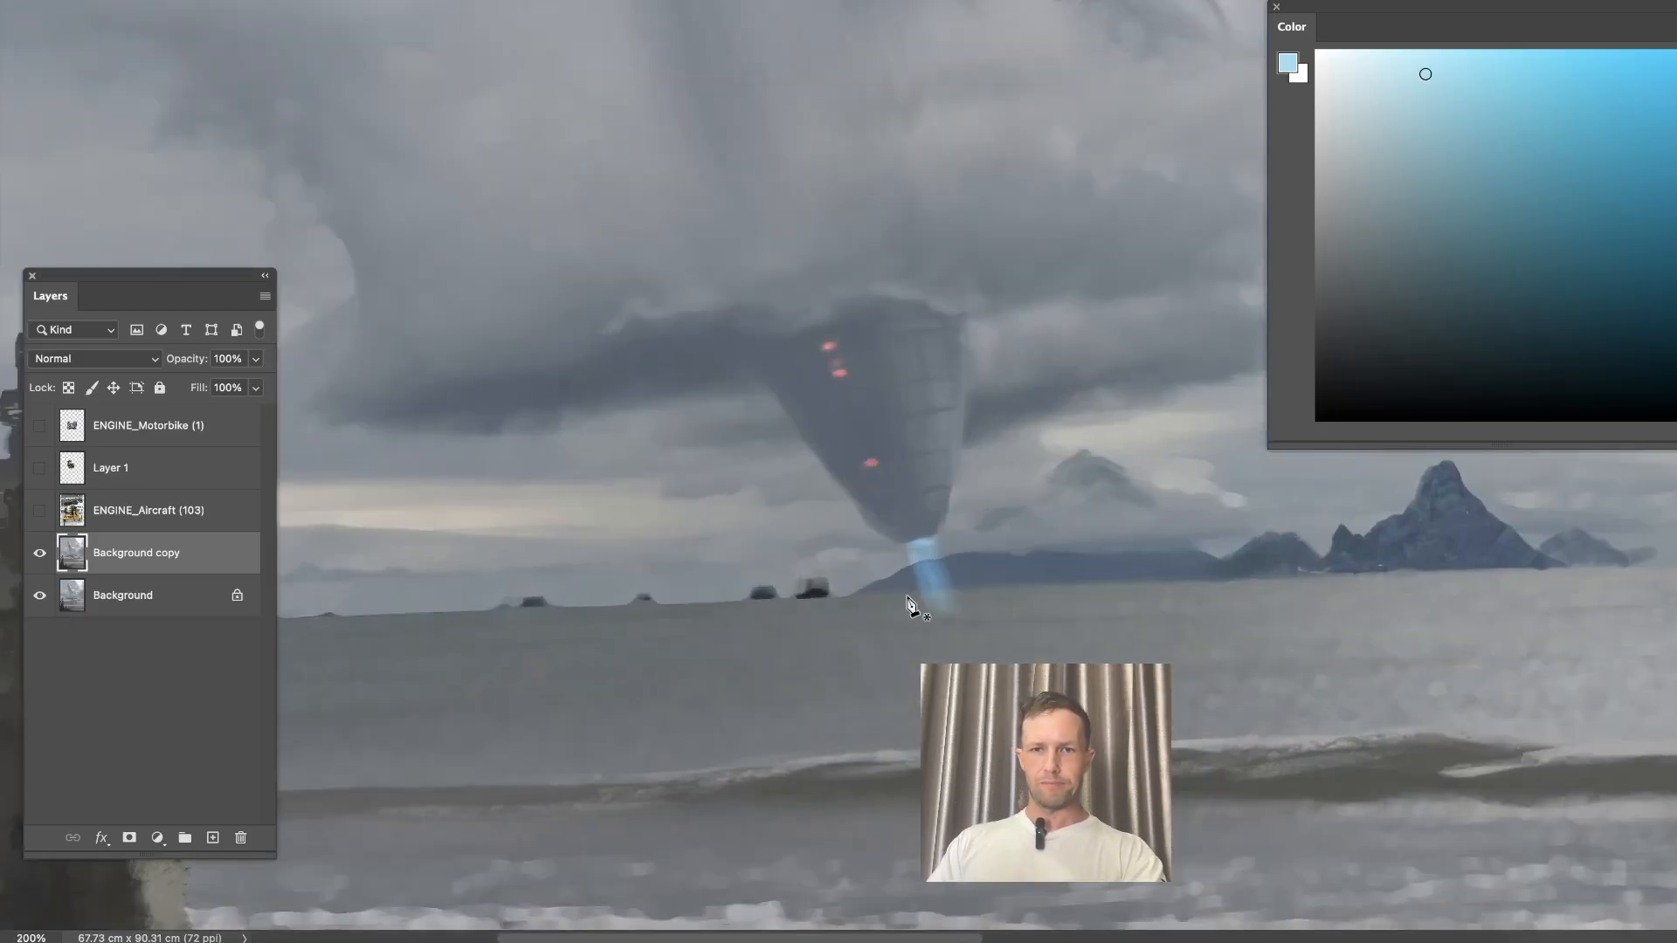
{"action": "key", "text": "bracketleft"}
{"action": "key", "text": "bracketleft"}
{"action": "key", "text": "bracketleft"}
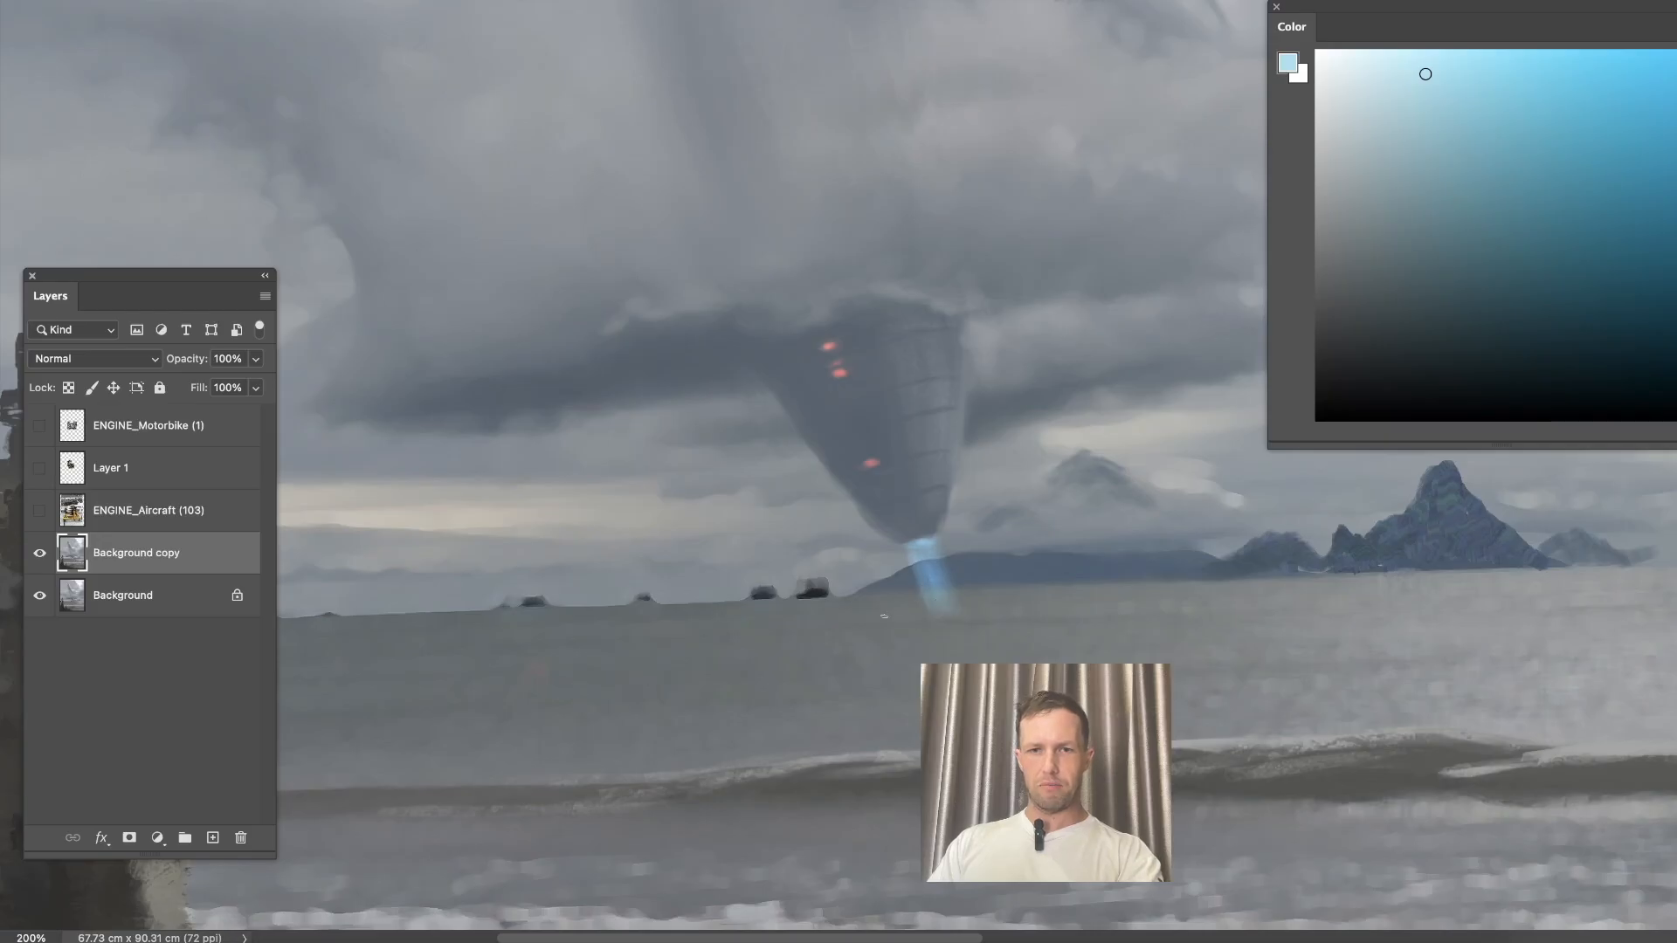
{"action": "mouse_move", "coordinate": [902, 614]}
{"action": "left_mouse_down"}
{"action": "mouse_move", "coordinate": [1001, 606]}
{"action": "mouse_move", "coordinate": [831, 618]}
{"action": "mouse_move", "coordinate": [1004, 610]}
{"action": "left_mouse_up"}
{"action": "key", "text": "bracketright"}
{"action": "key", "text": "bracketright"}
{"action": "left_click_drag", "start_coordinate": [814, 619], "coordinate": [1102, 617]}
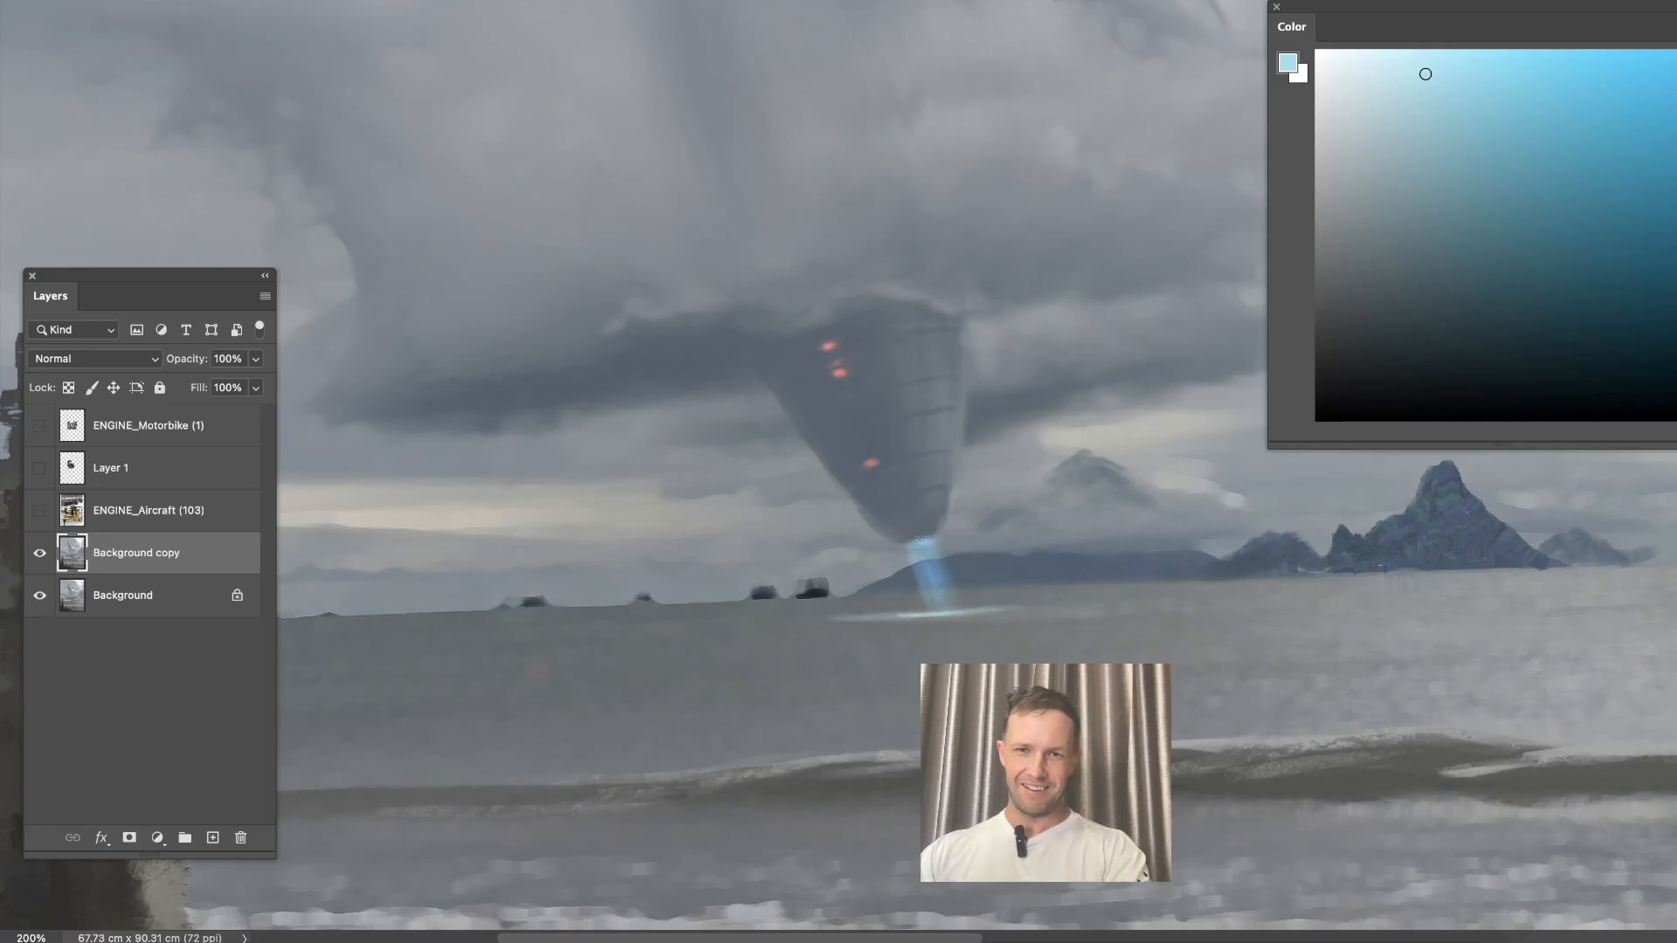
Brighten the core of the blue beam between the cone's tip and the water with the pale blue.
{"action": "left_click_drag", "start_coordinate": [922, 542], "coordinate": [899, 625]}
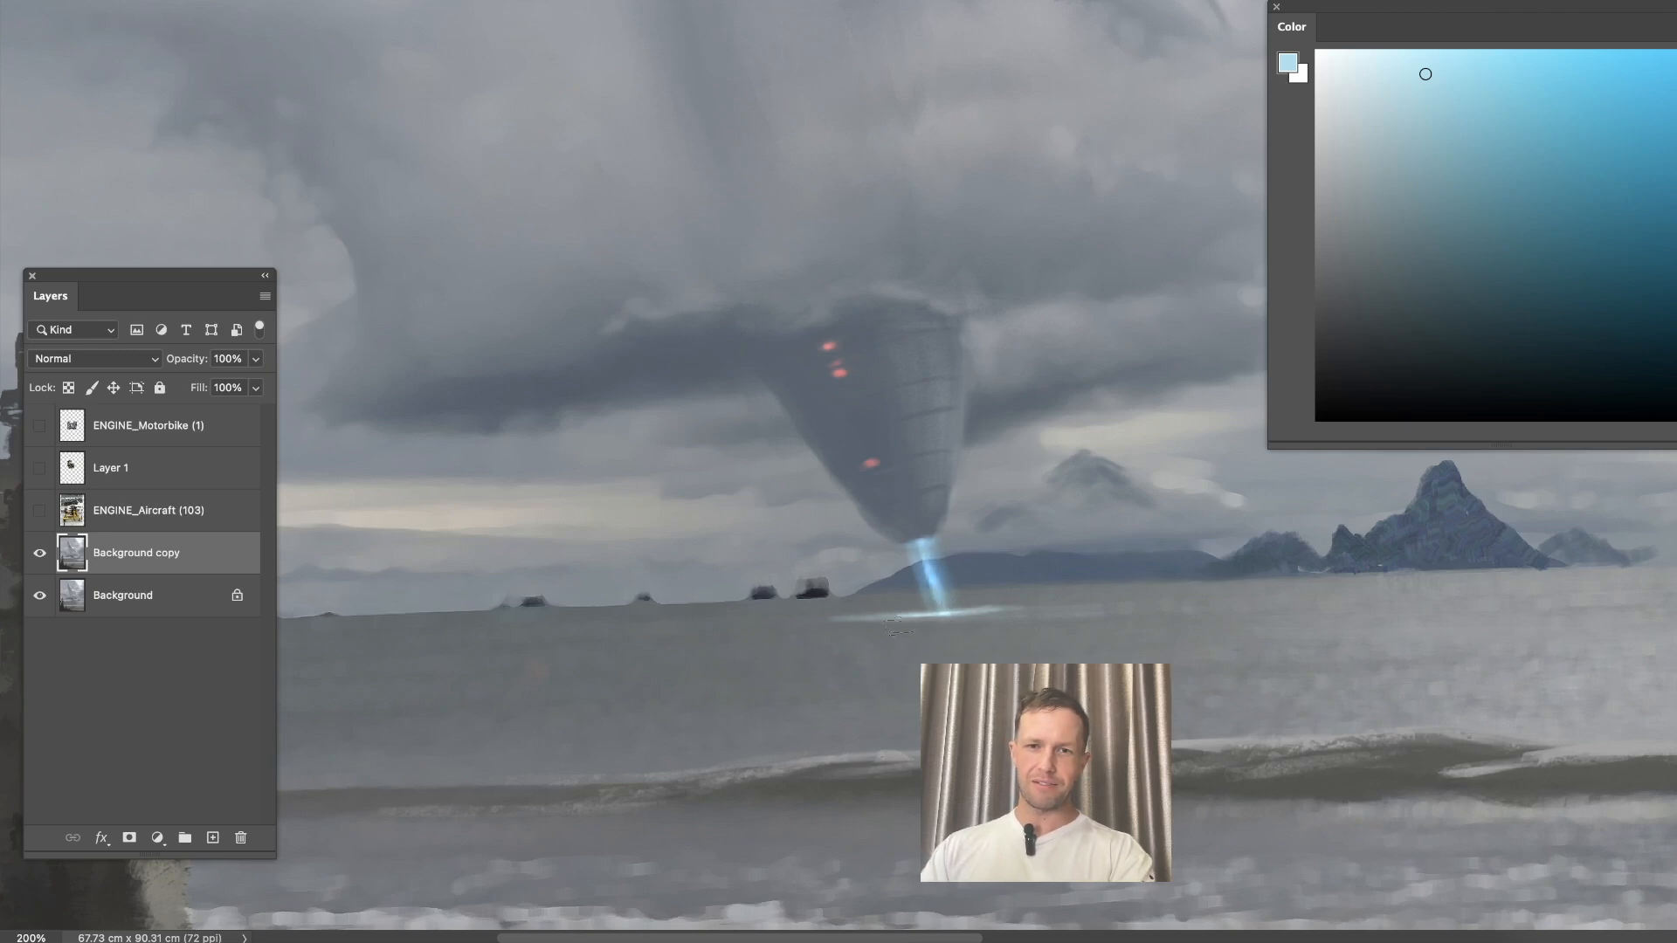
{"action": "key", "text": "ctrl+minus"}
{"action": "key", "text": "ctrl+minus"}
{"action": "key", "text": "ctrl+minus"}
{"action": "key", "text": "ctrl+minus"}
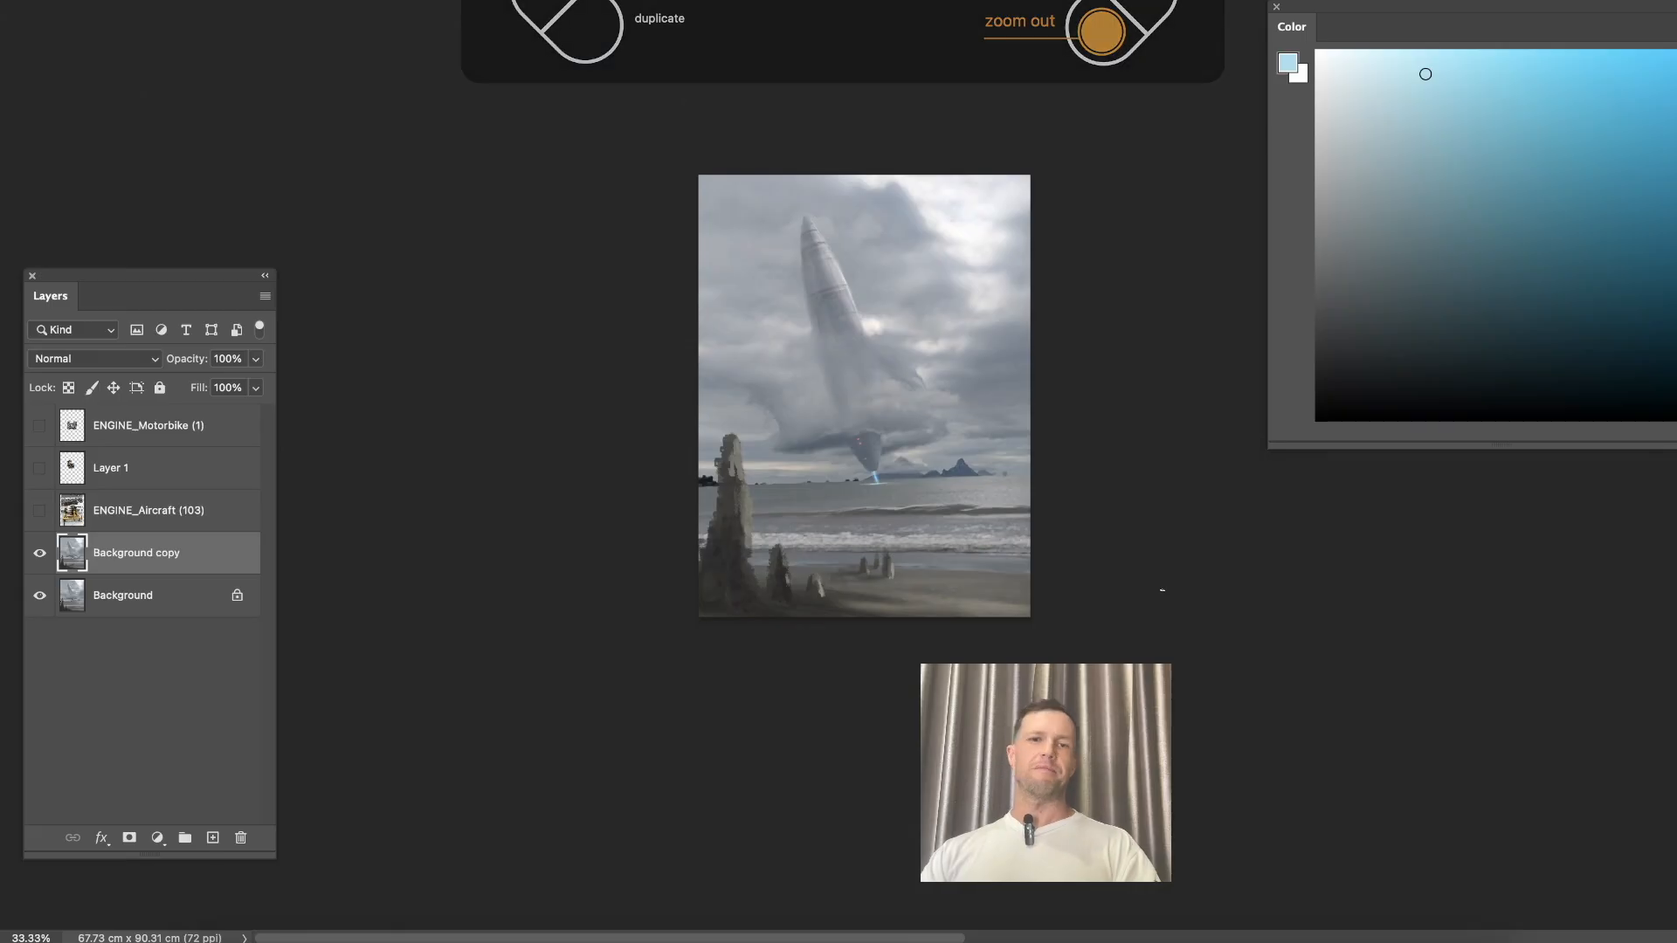
{"action": "key", "text": "ctrl+plus"}
{"action": "key", "text": "ctrl+plus"}
{"action": "key", "text": "ctrl+plus"}
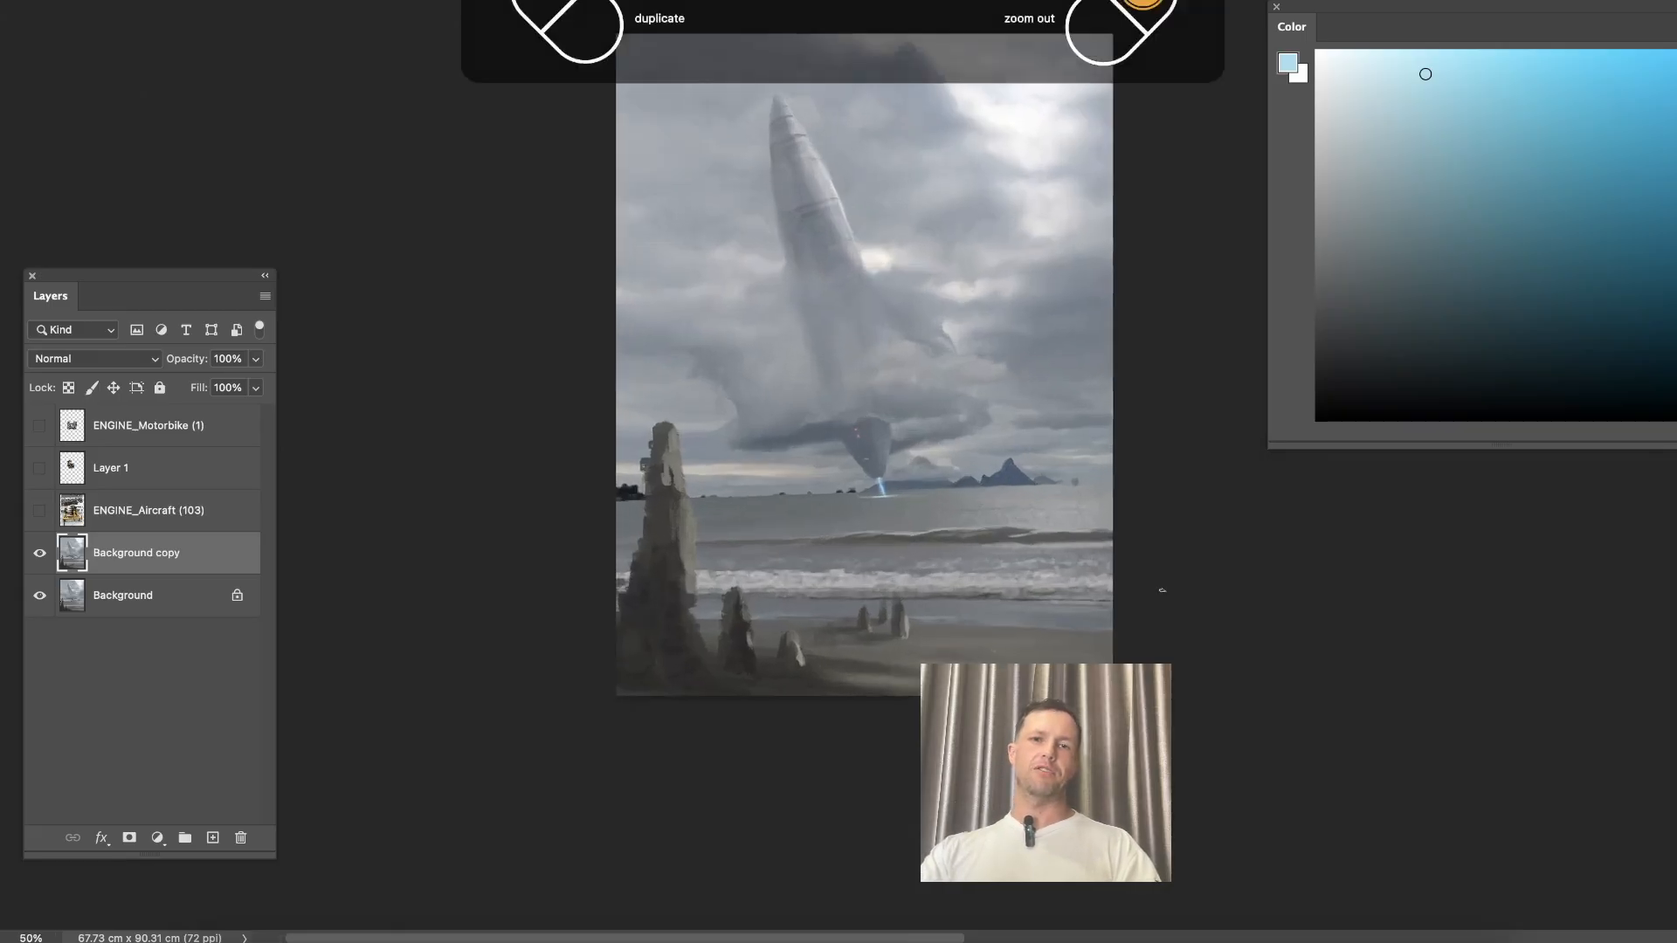
{"action": "key", "text": "ctrl+plus"}
Switch the paint colour back to red and intensify the glowing lights on the lower cone's shaded side.
{"action": "left_click", "coordinate": [1676, 410]}
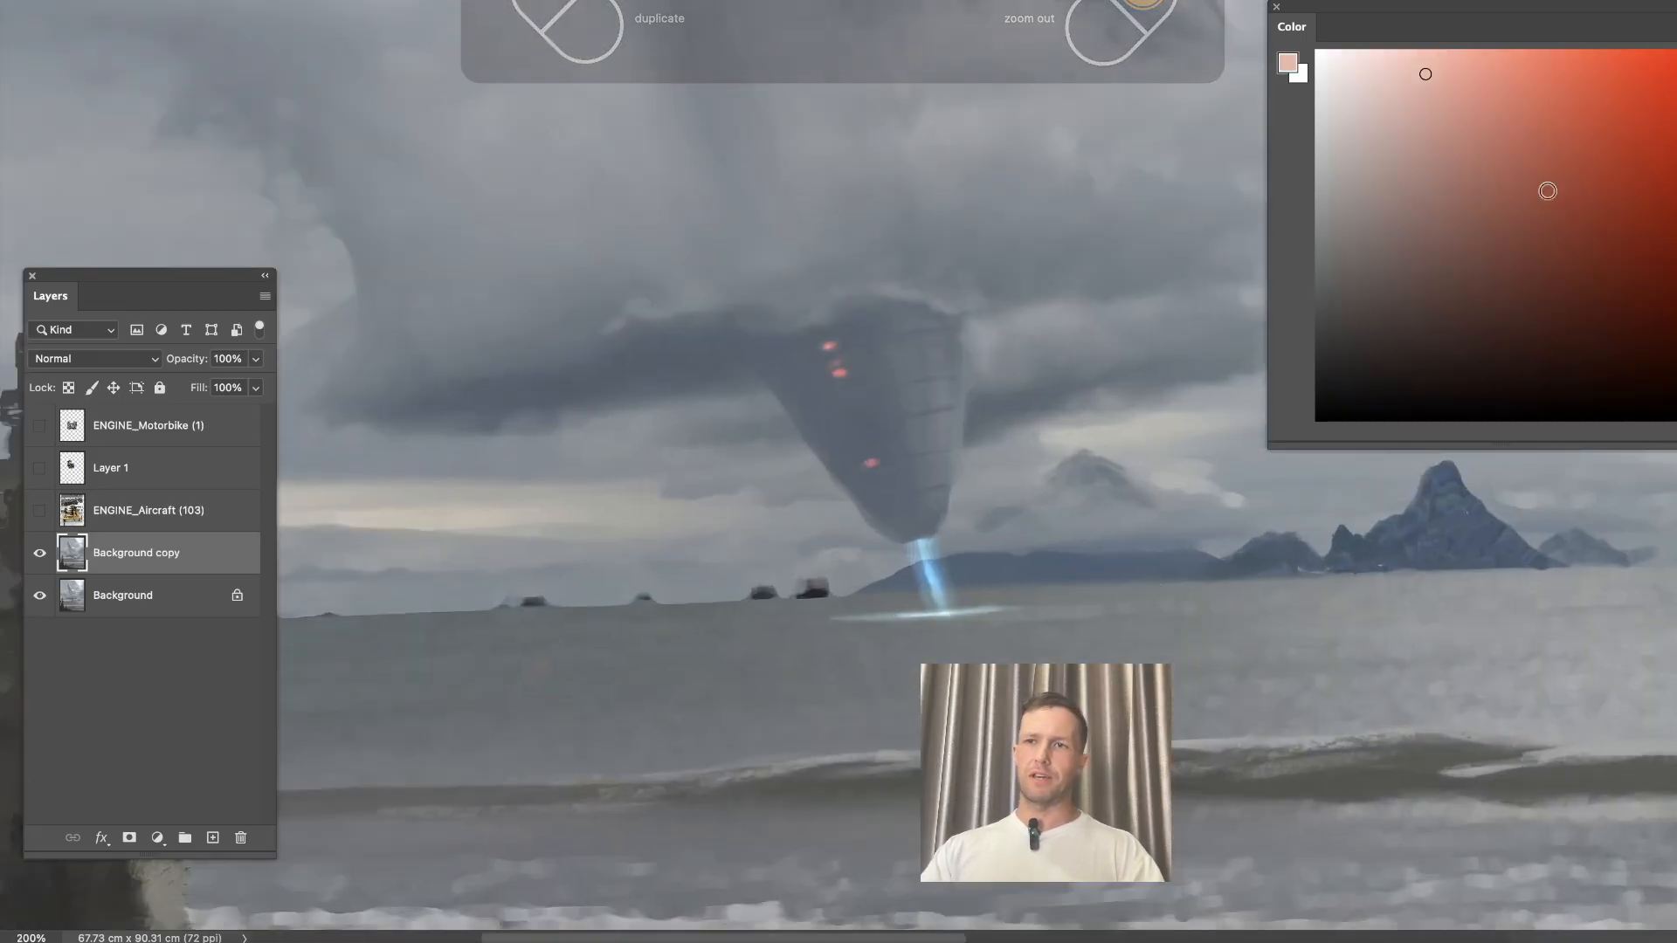
{"action": "mouse_move", "coordinate": [1546, 187]}
{"action": "left_mouse_down"}
{"action": "mouse_move", "coordinate": [1564, 97]}
{"action": "mouse_move", "coordinate": [1581, 104]}
{"action": "left_mouse_up"}
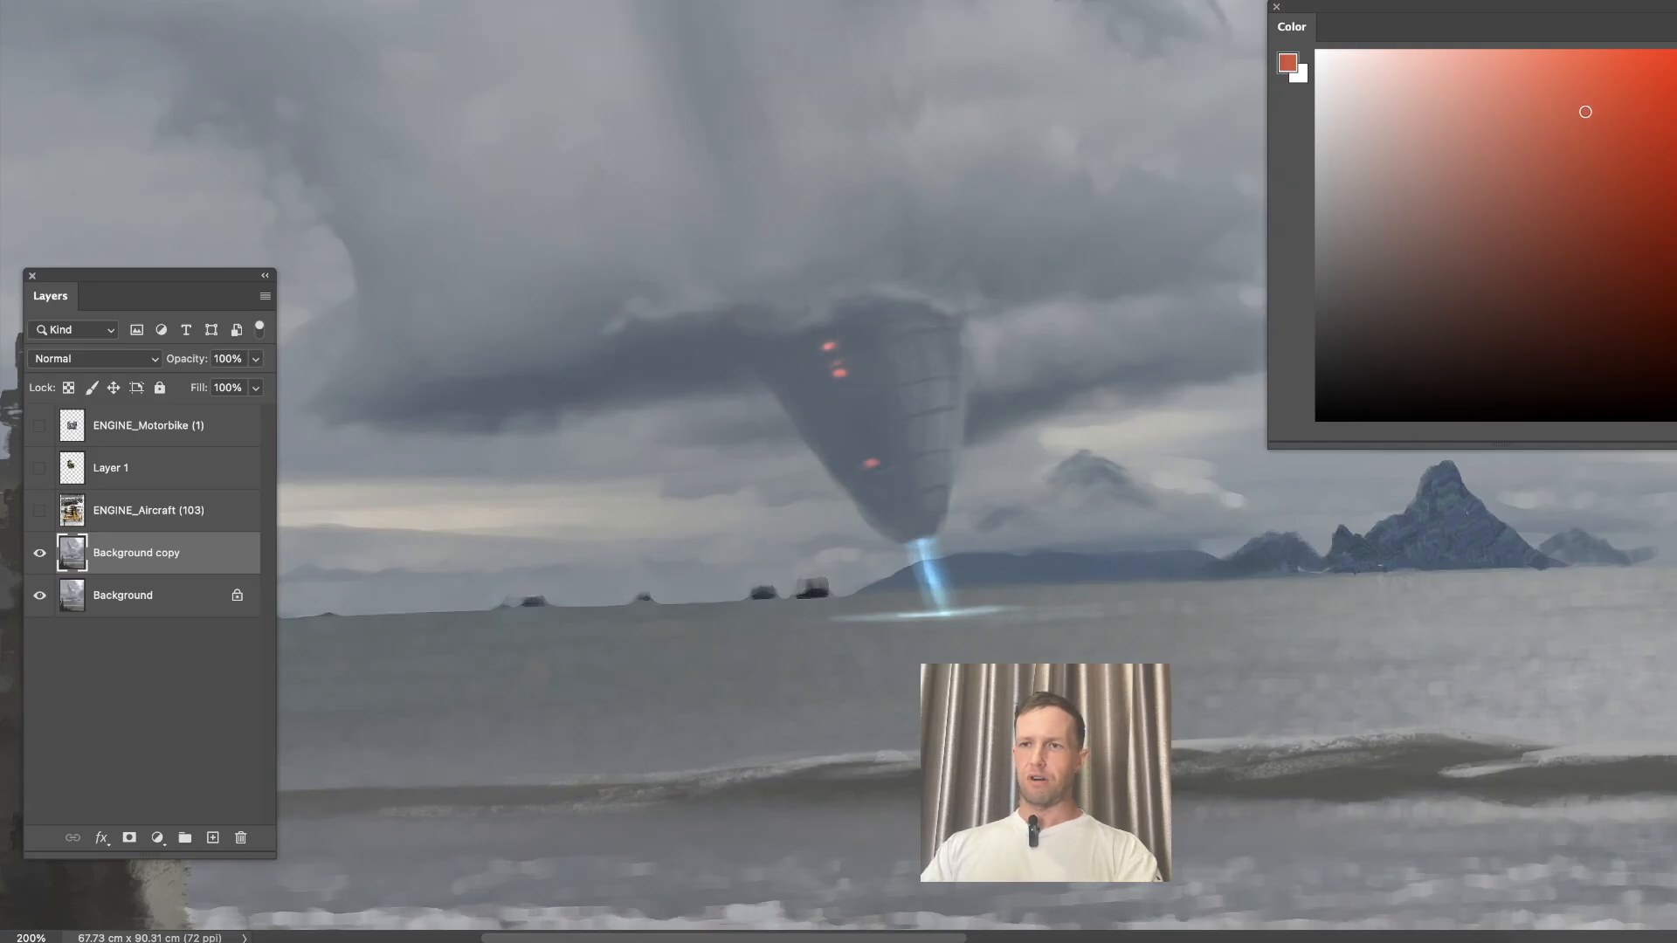
{"action": "left_click", "coordinate": [1676, 417]}
{"action": "left_click", "coordinate": [1519, 99]}
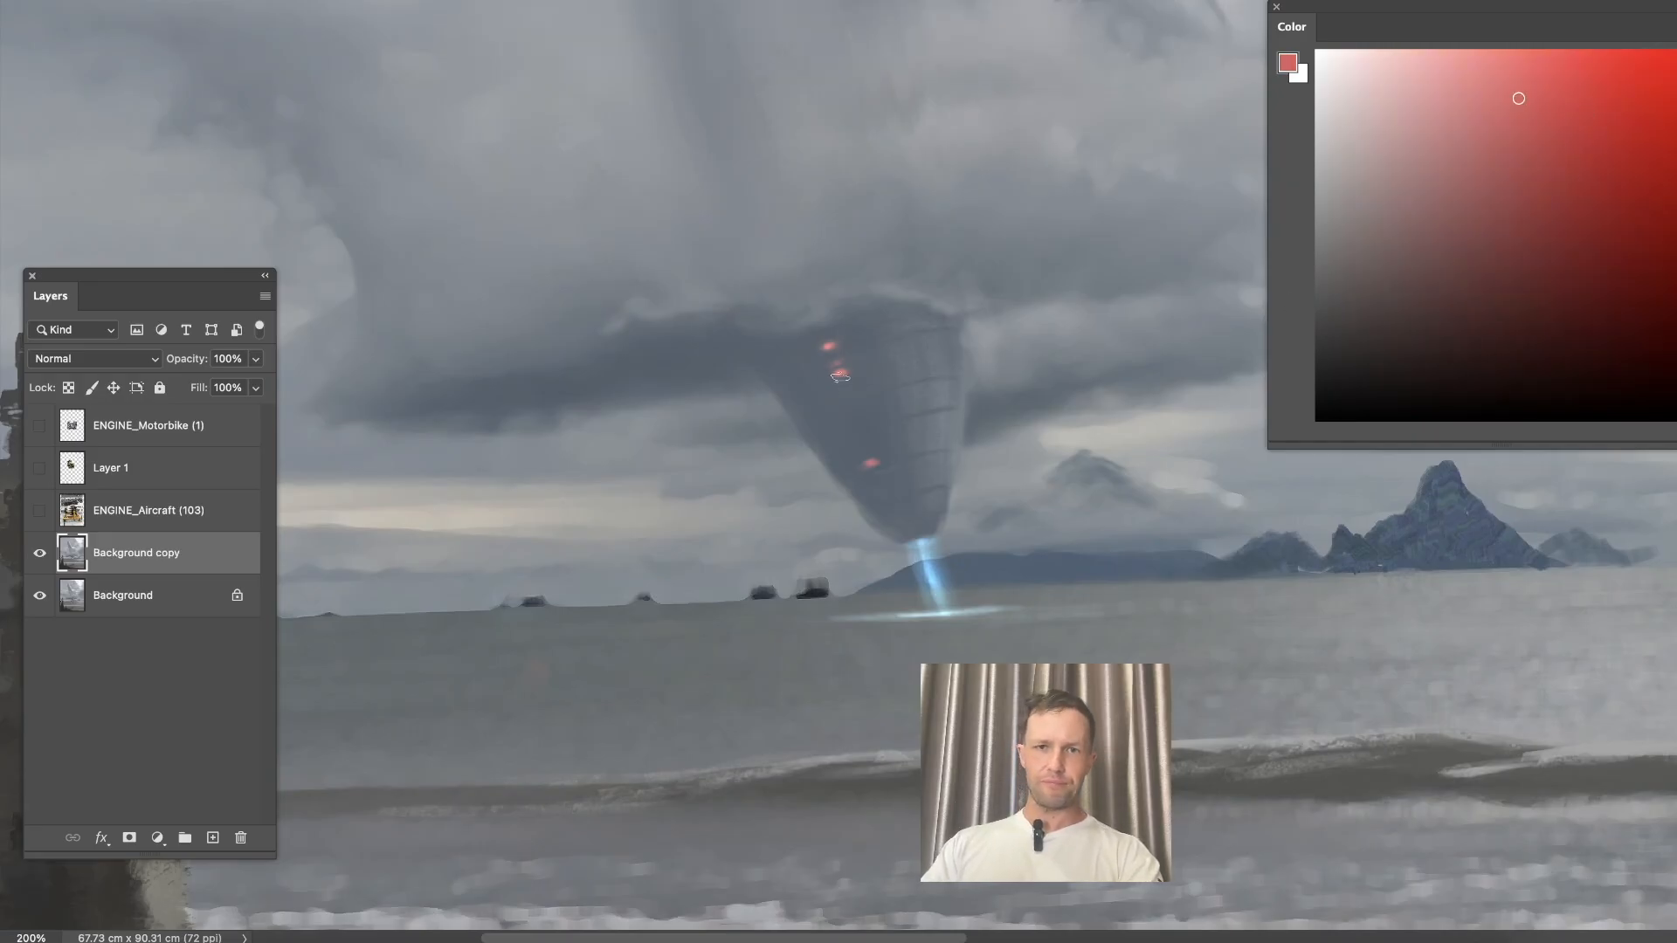
{"action": "left_click_drag", "start_coordinate": [1576, 122], "coordinate": [1625, 143]}
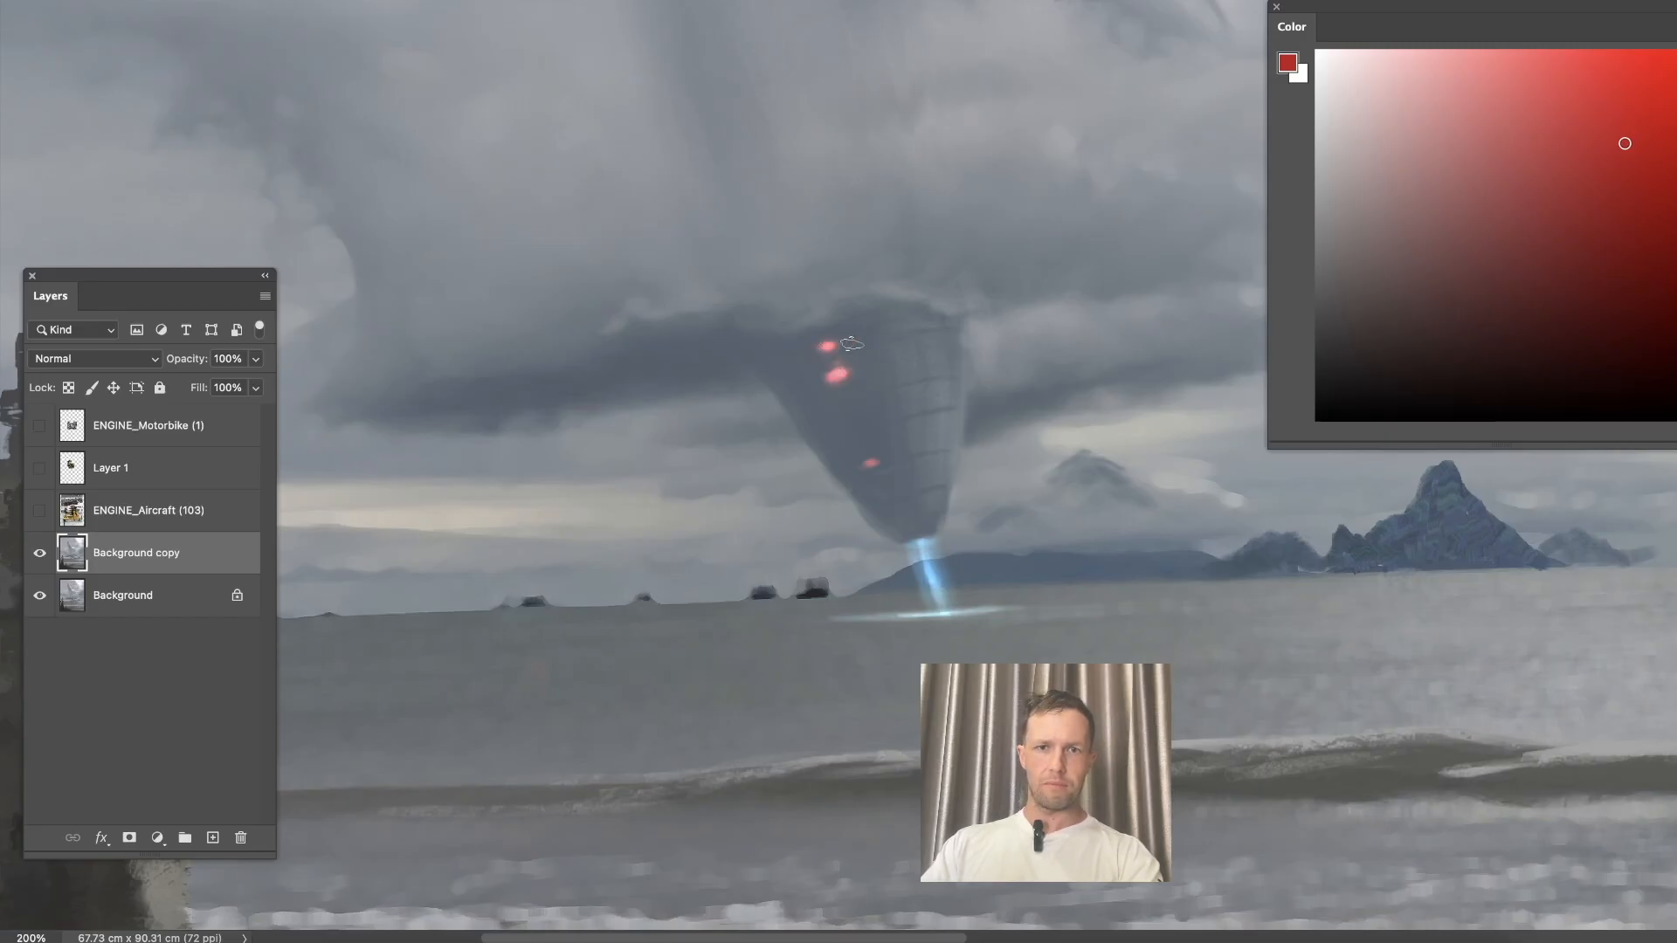
{"action": "left_click", "coordinate": [1656, 212]}
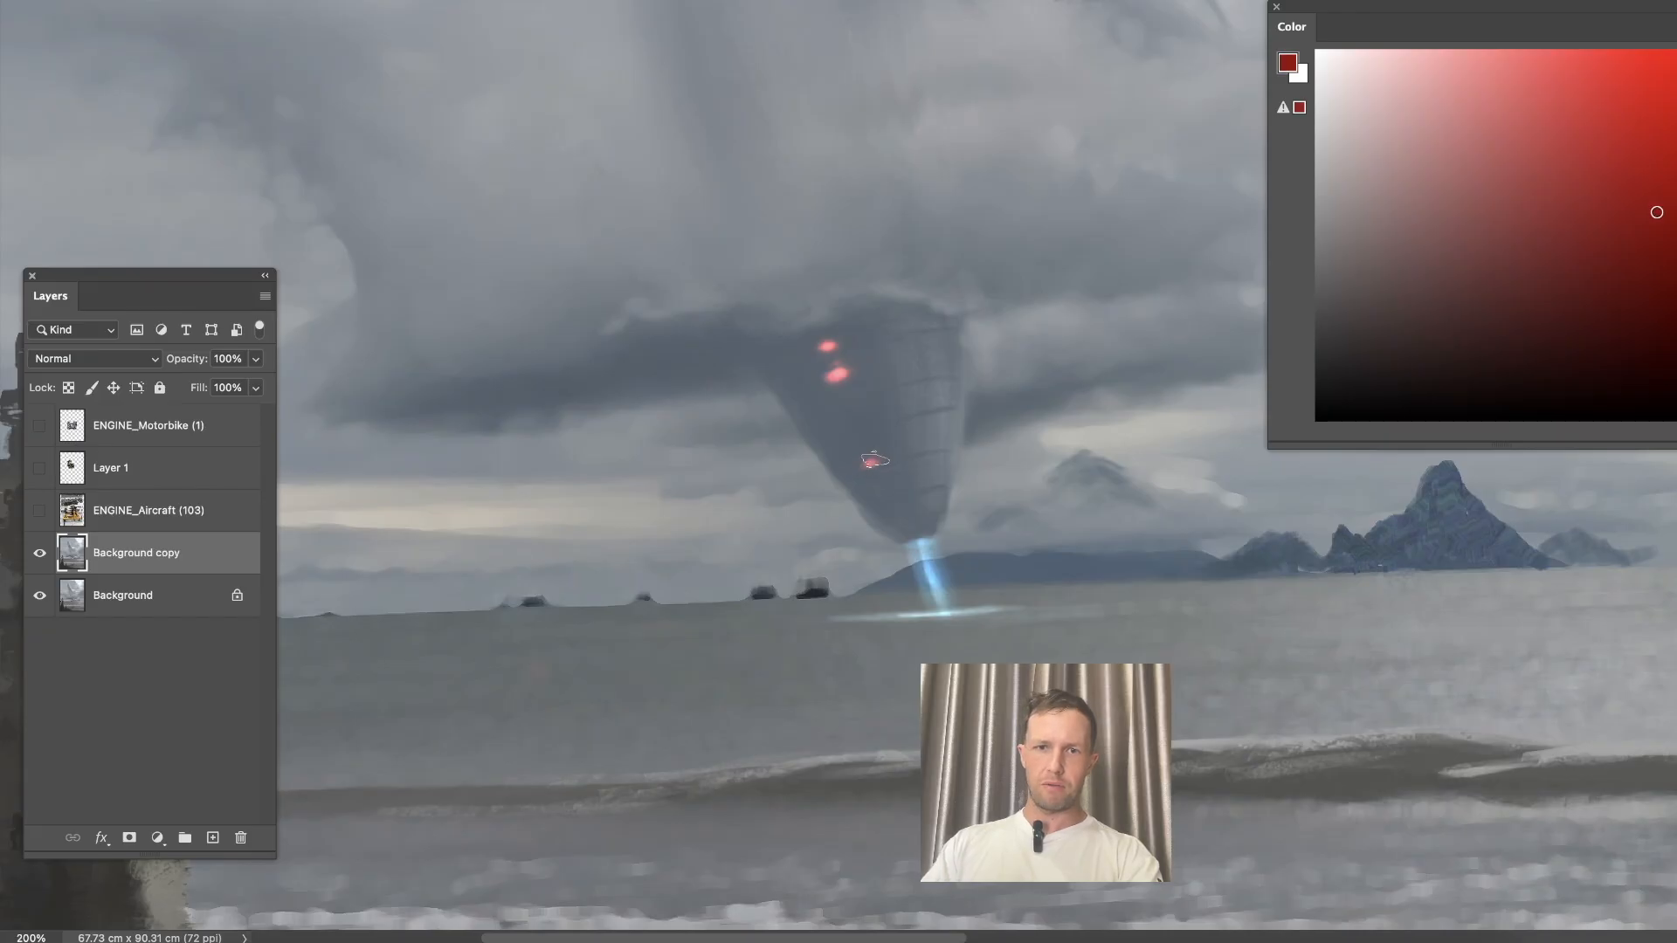
Paint small glowing red lights along the dark bands on the upper body of the craft.
{"action": "left_click_drag", "start_coordinate": [746, 151], "coordinate": [861, 700]}
{"action": "left_click_drag", "start_coordinate": [739, 281], "coordinate": [838, 524]}
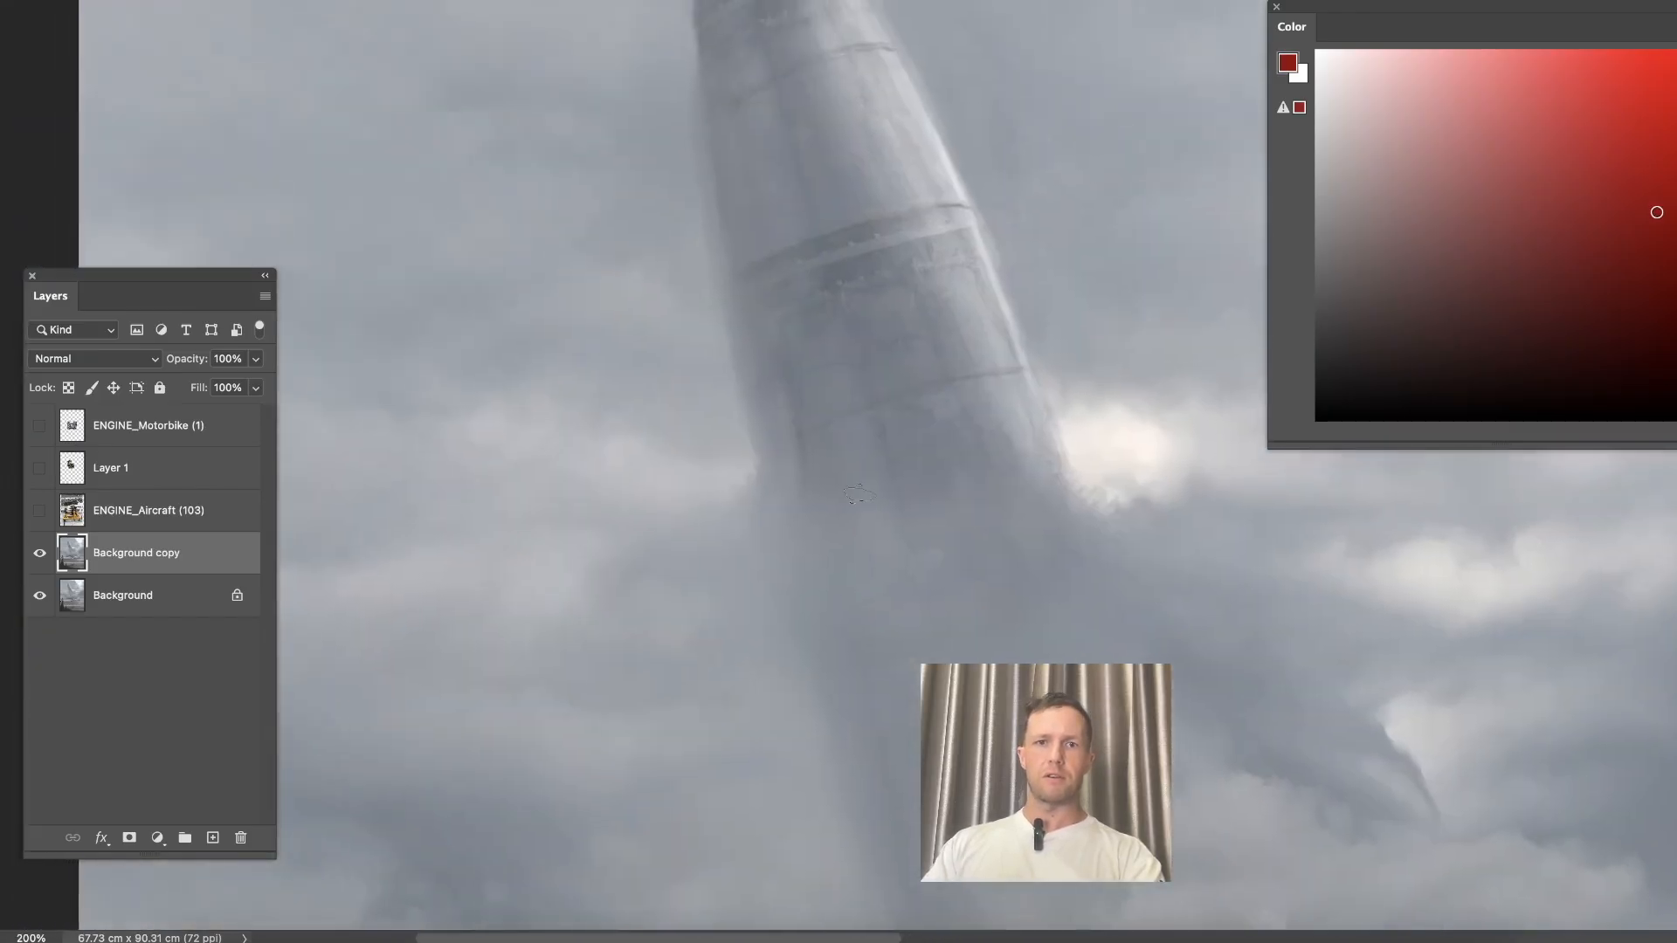
{"action": "left_click", "coordinate": [1602, 140]}
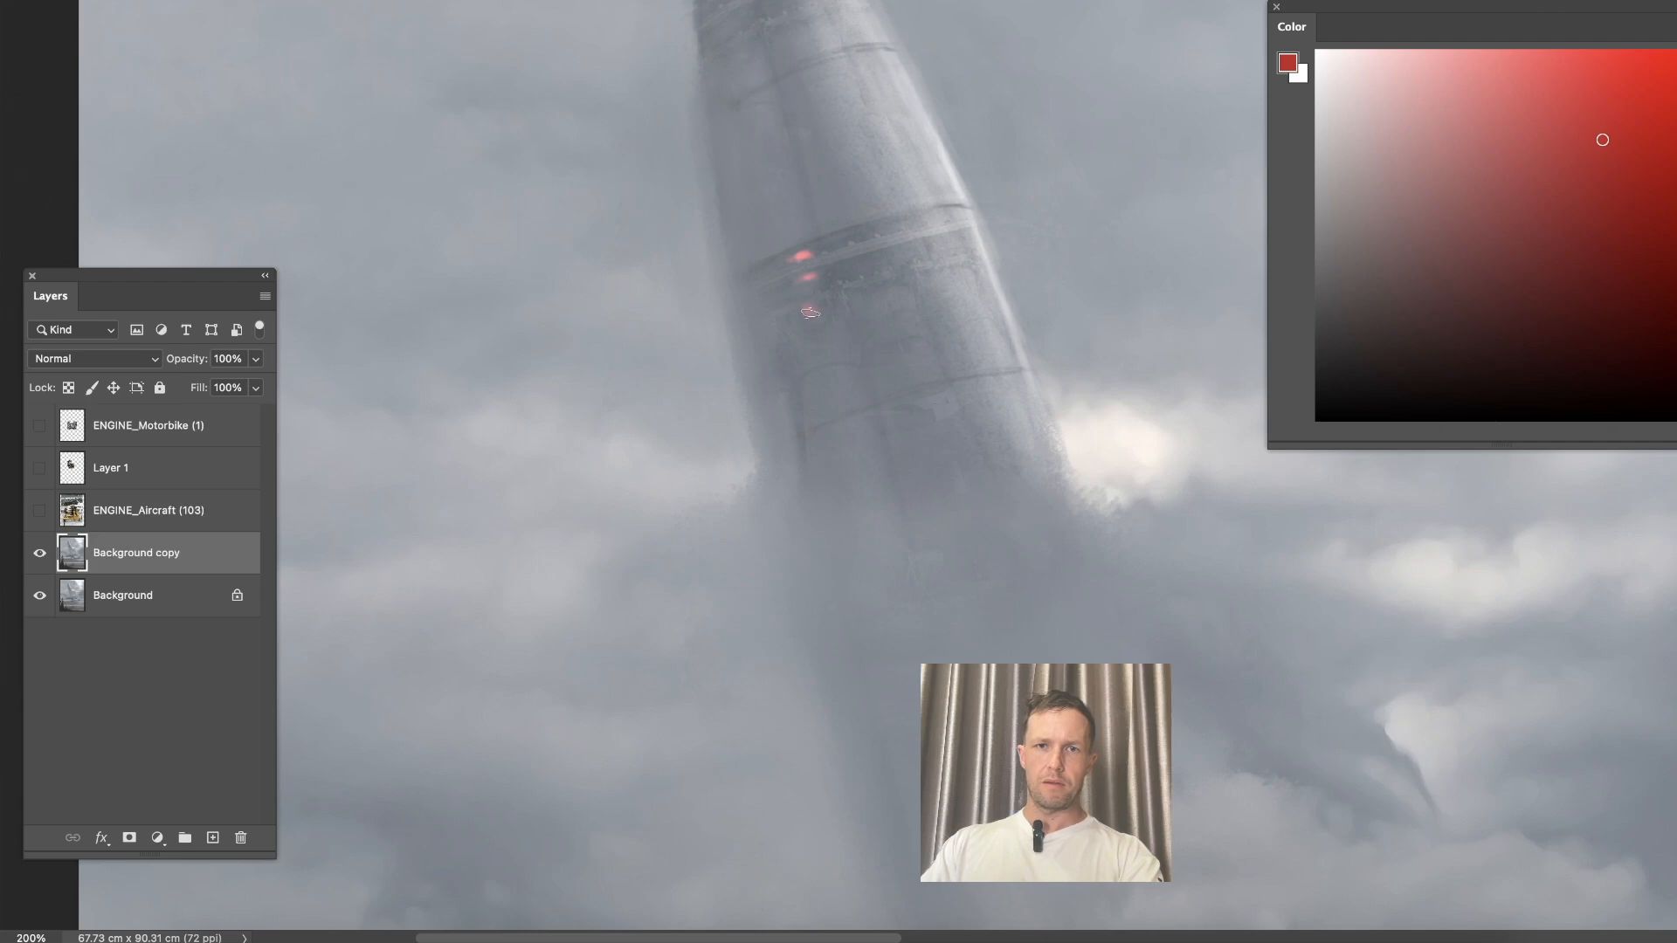
{"action": "scroll", "coordinate": [793, 322], "scroll_direction": "up", "scroll_amount": 5}
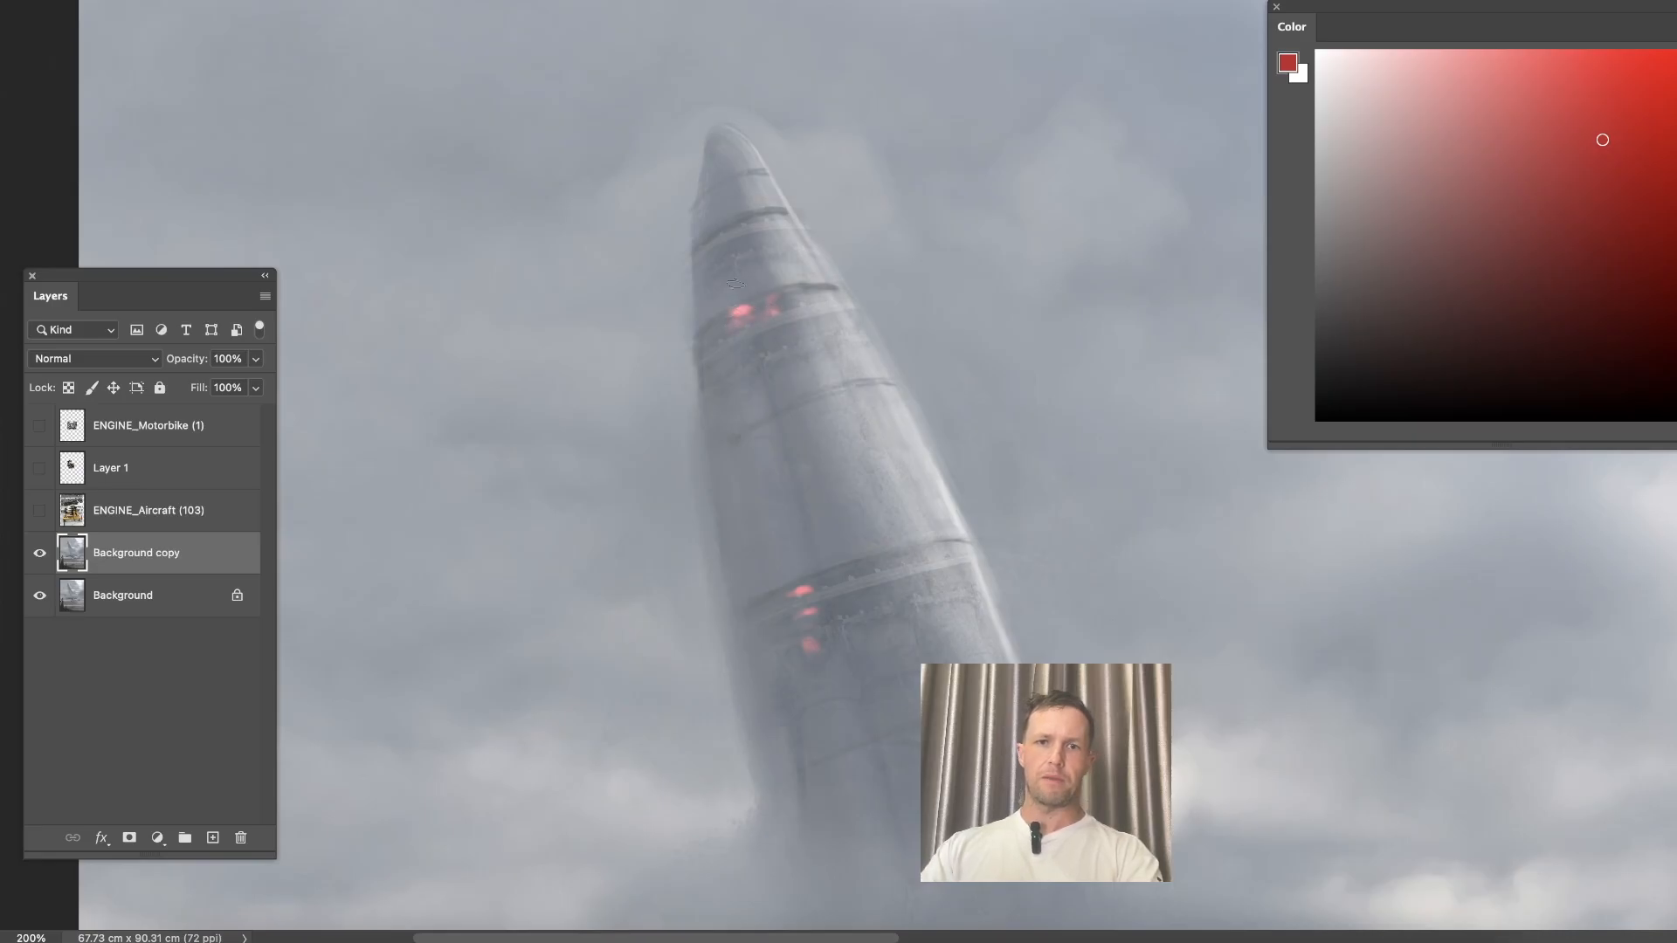
{"action": "key", "text": "super+minus"}
{"action": "key", "text": "super+minus"}
{"action": "key", "text": "super+minus"}
{"action": "scroll", "coordinate": [887, 254], "scroll_direction": "down", "scroll_amount": 3}
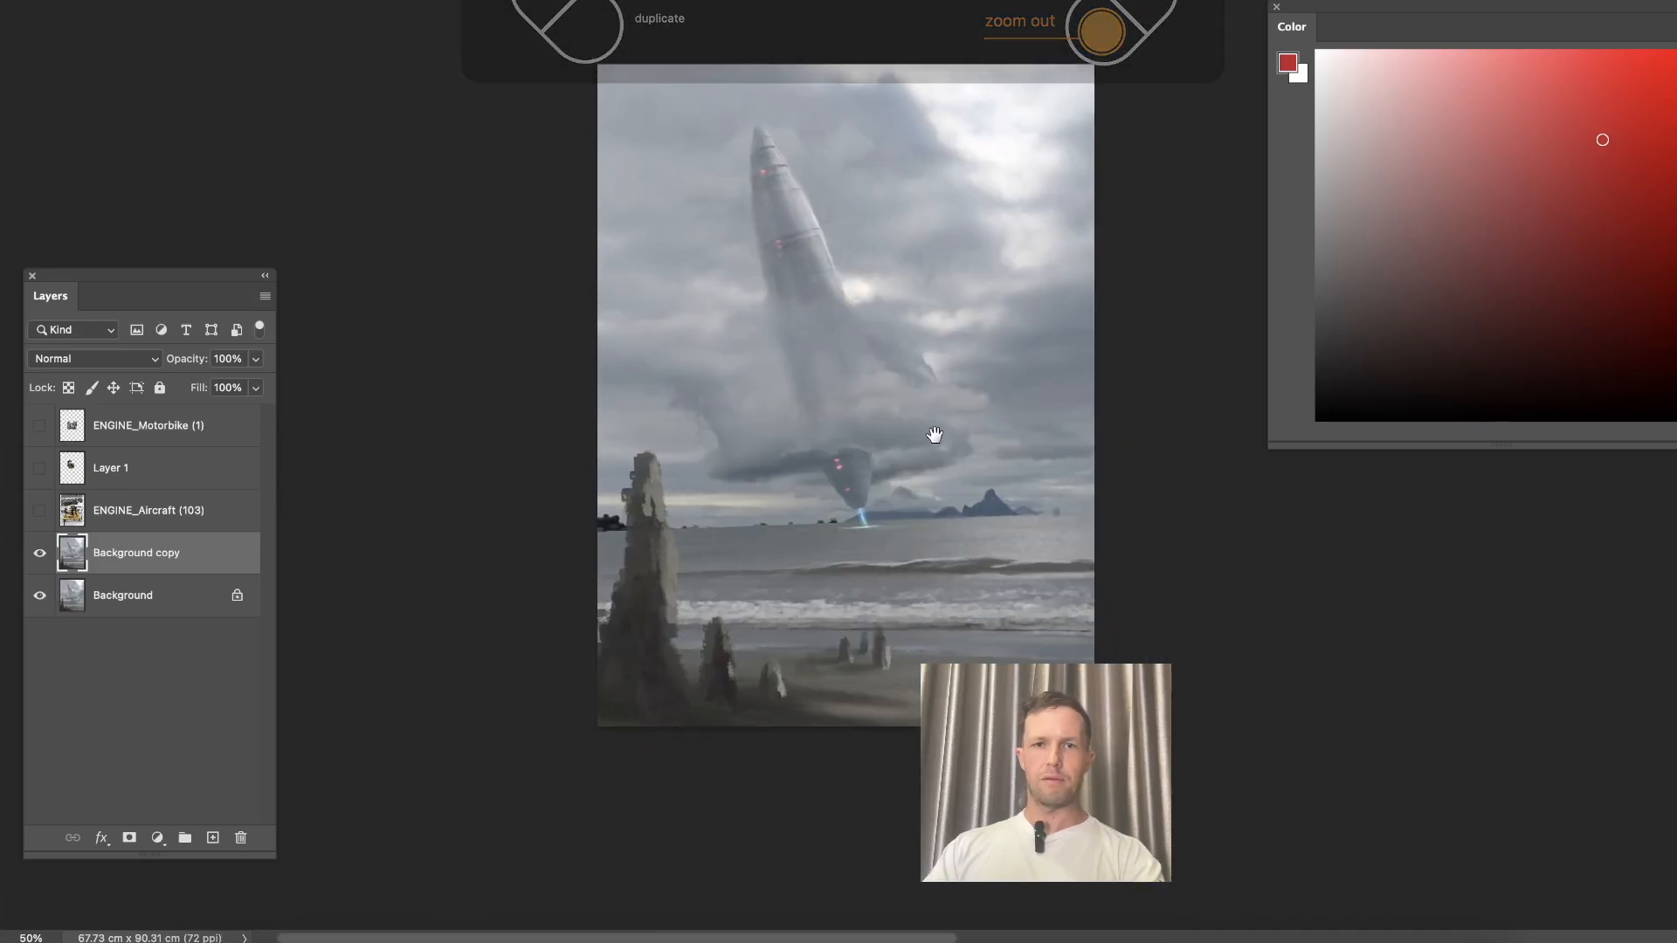
{"action": "left_click_drag", "start_coordinate": [934, 435], "coordinate": [938, 456]}
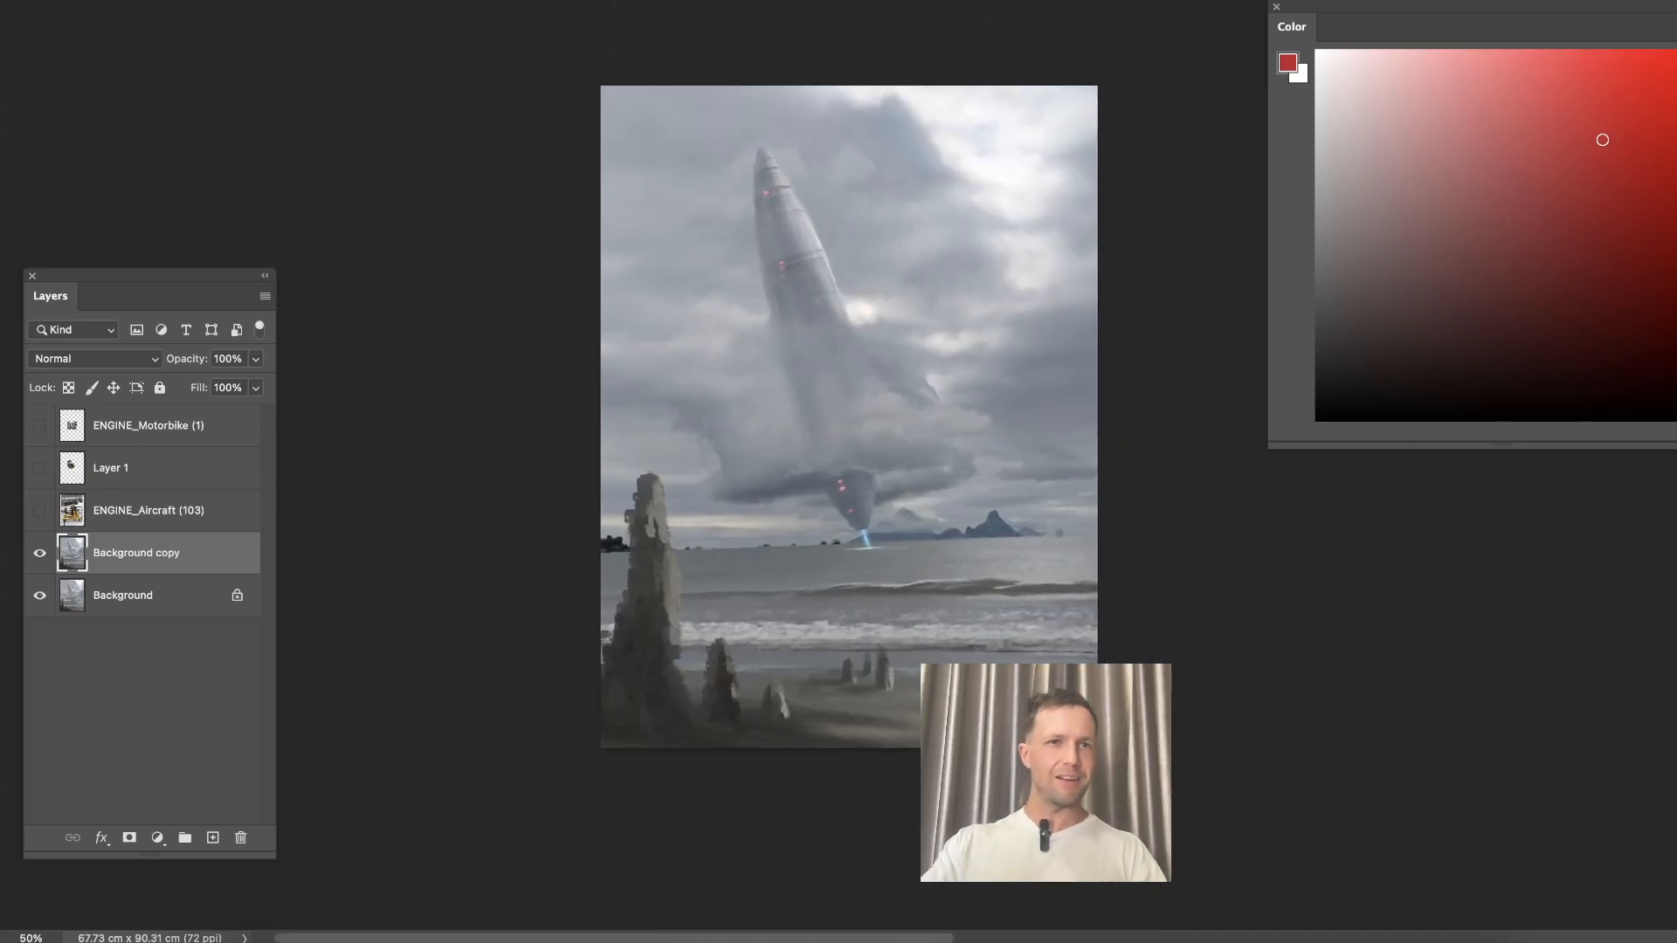
Switch the brush's blending mode away from Color Dodge and sample a blue-grey from the upper sky.
{"action": "left_click", "coordinate": [95, 358]}
{"action": "scroll", "coordinate": [250, 262], "scroll_direction": "up", "scroll_amount": 3}
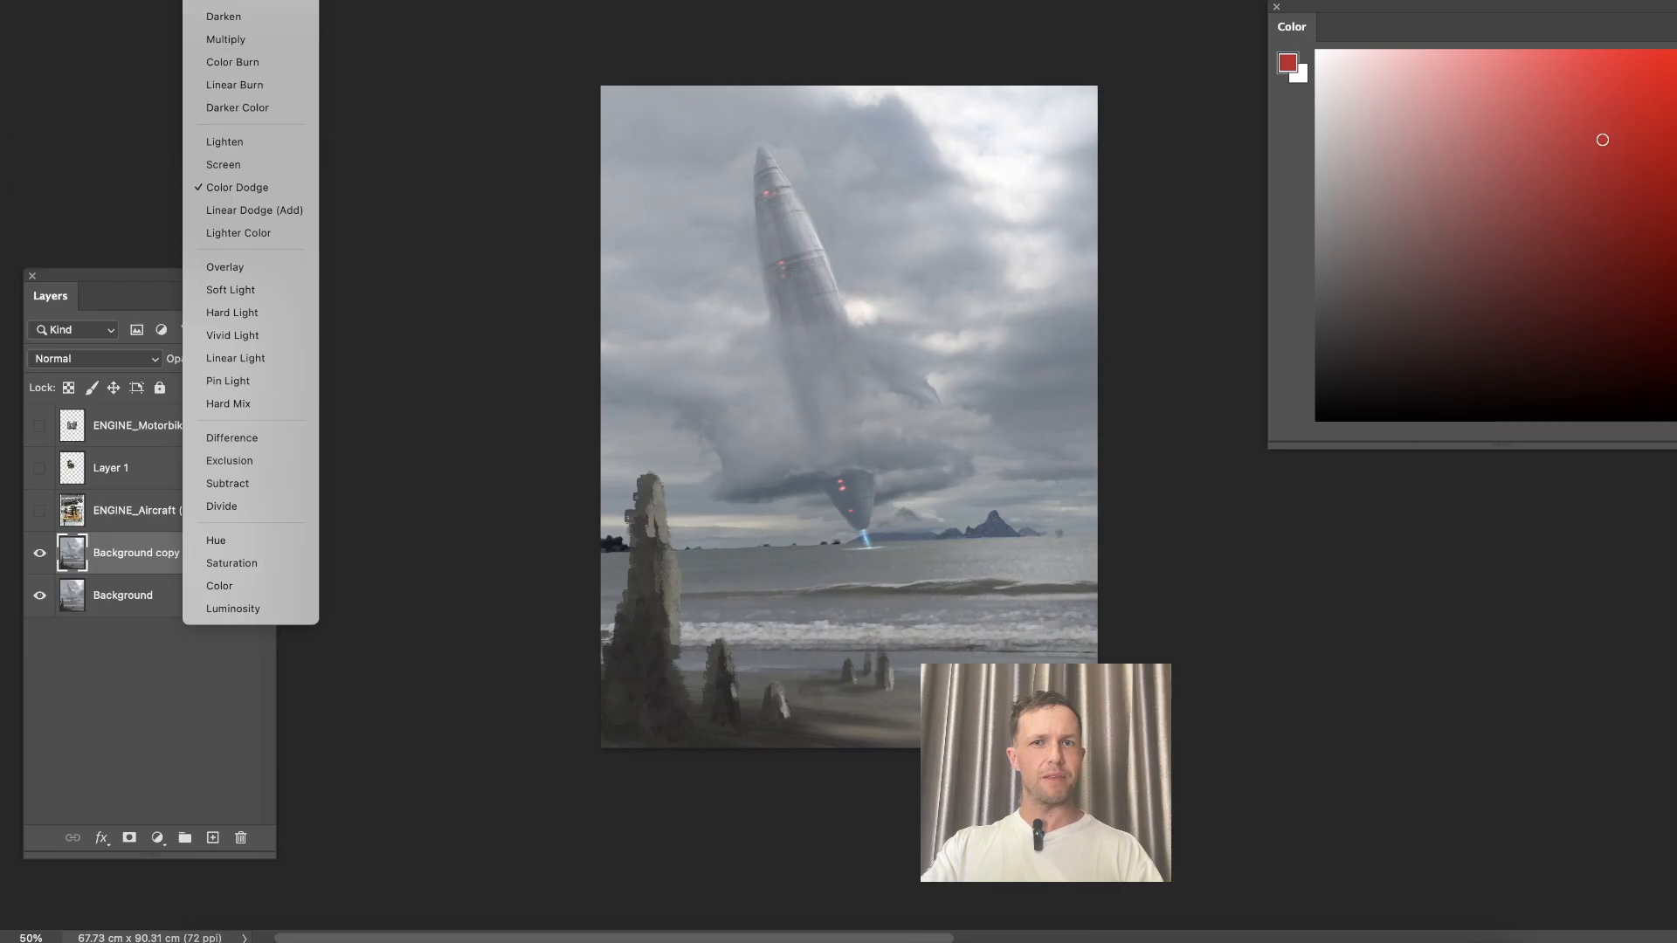
{"action": "key", "text": "Escape"}
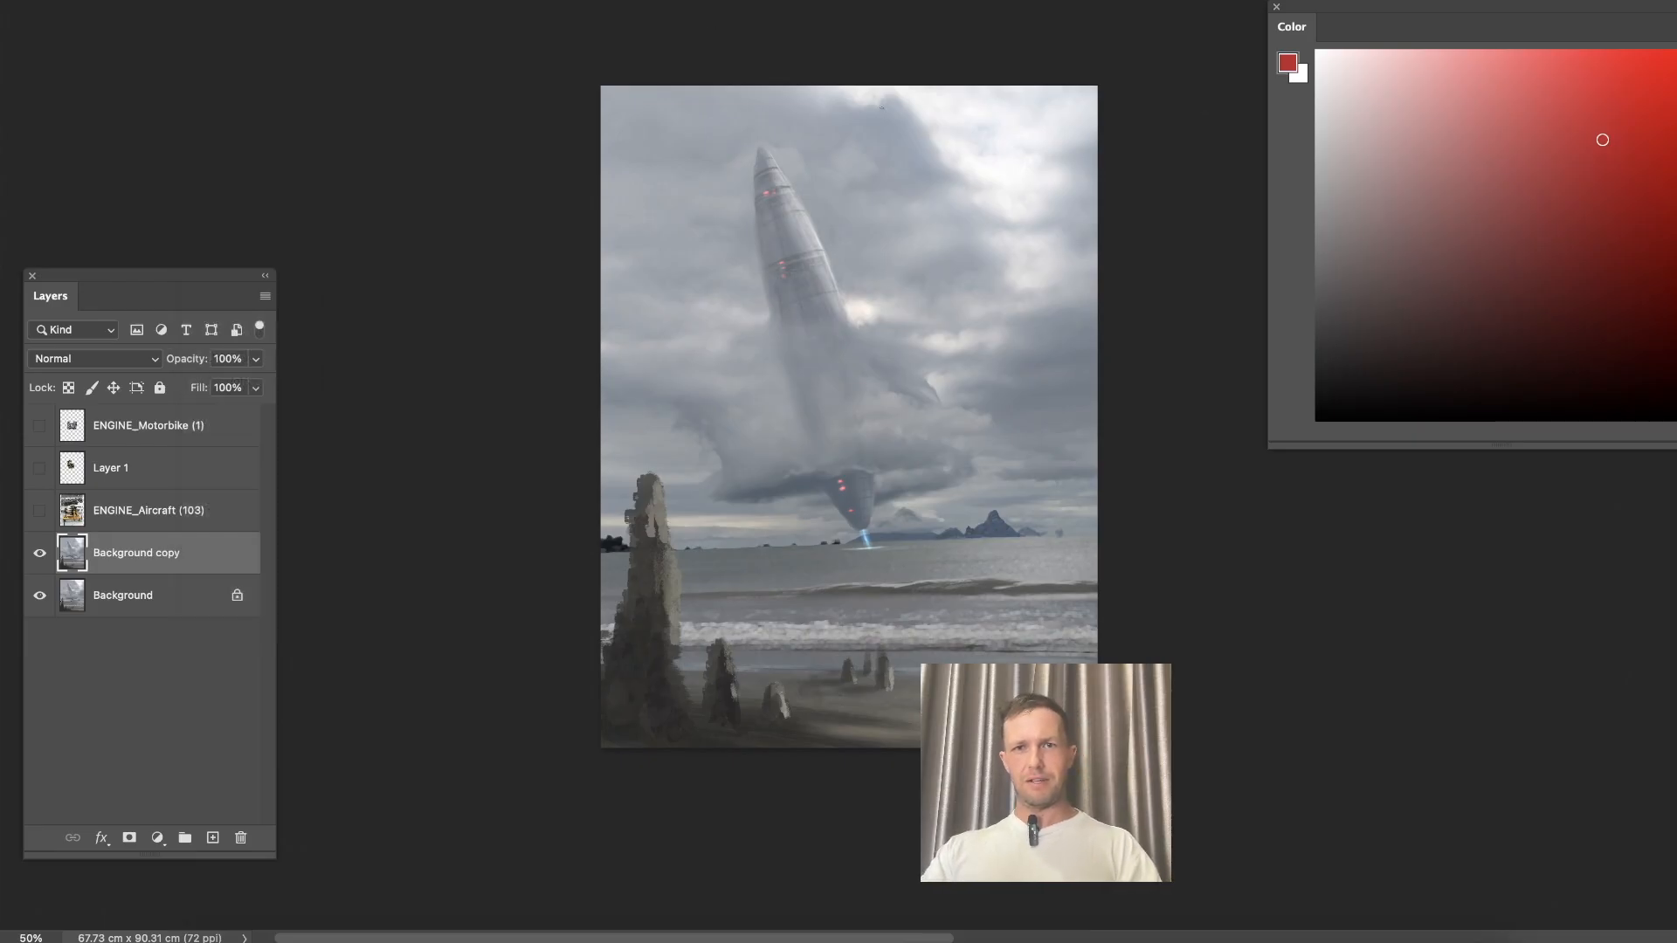
{"action": "left_click", "coordinate": [880, 120]}
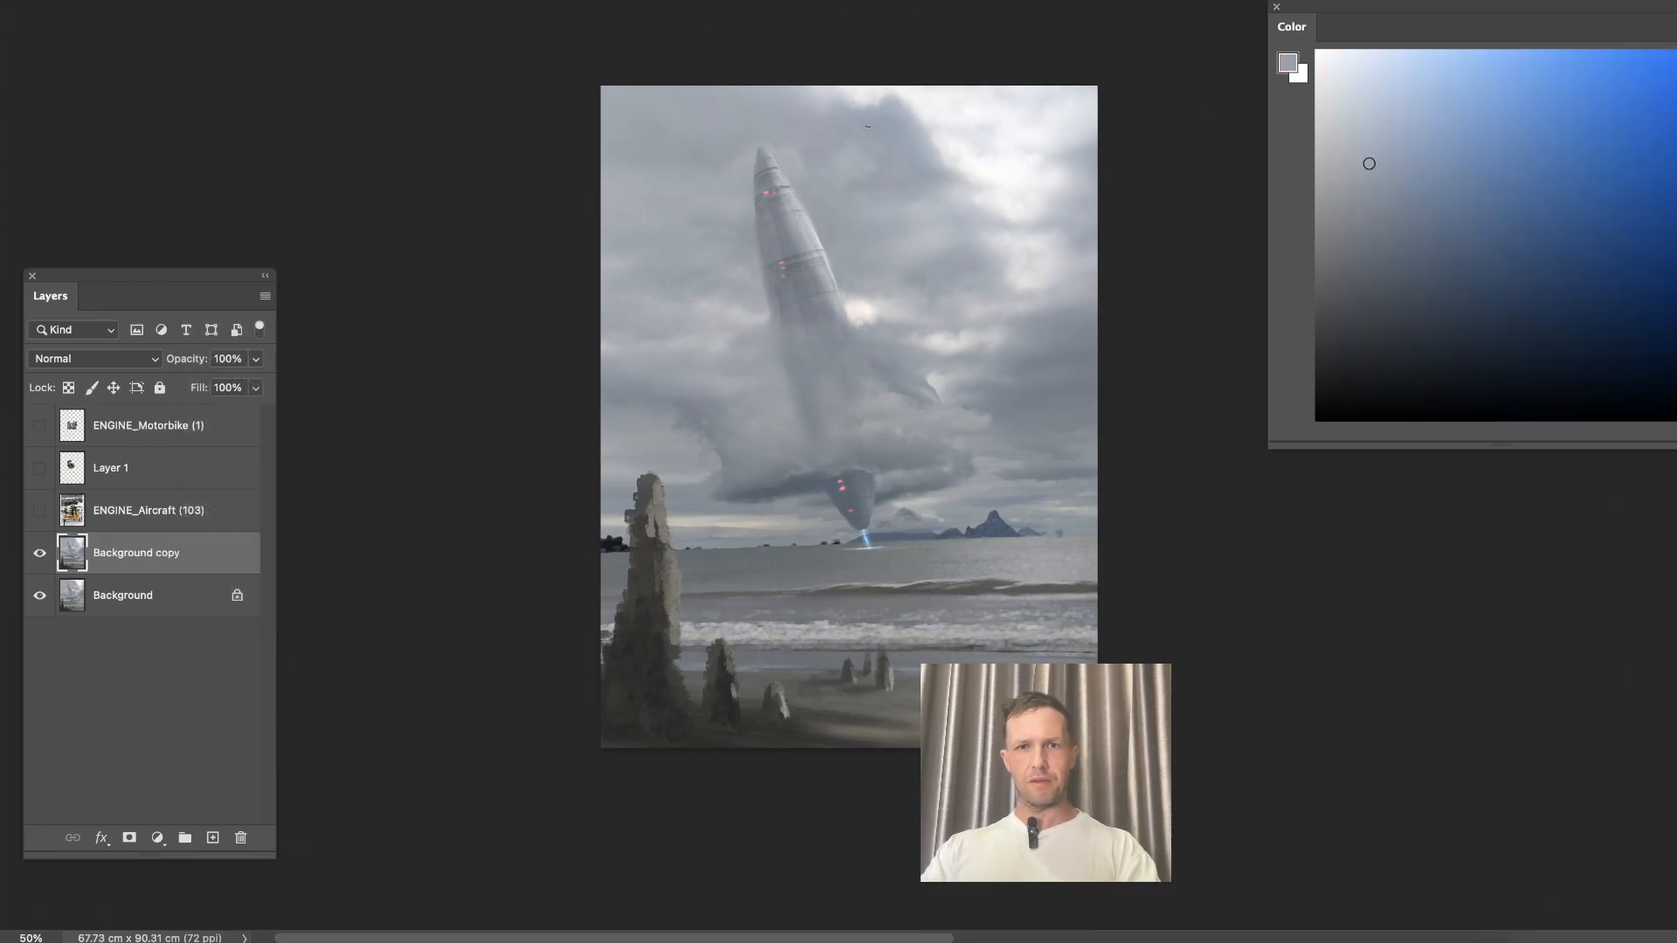
Choose the Sampled Brush 10 15 brush and paint a darker cloud along the right edge of the sky.
{"action": "right_click", "coordinate": [873, 168]}
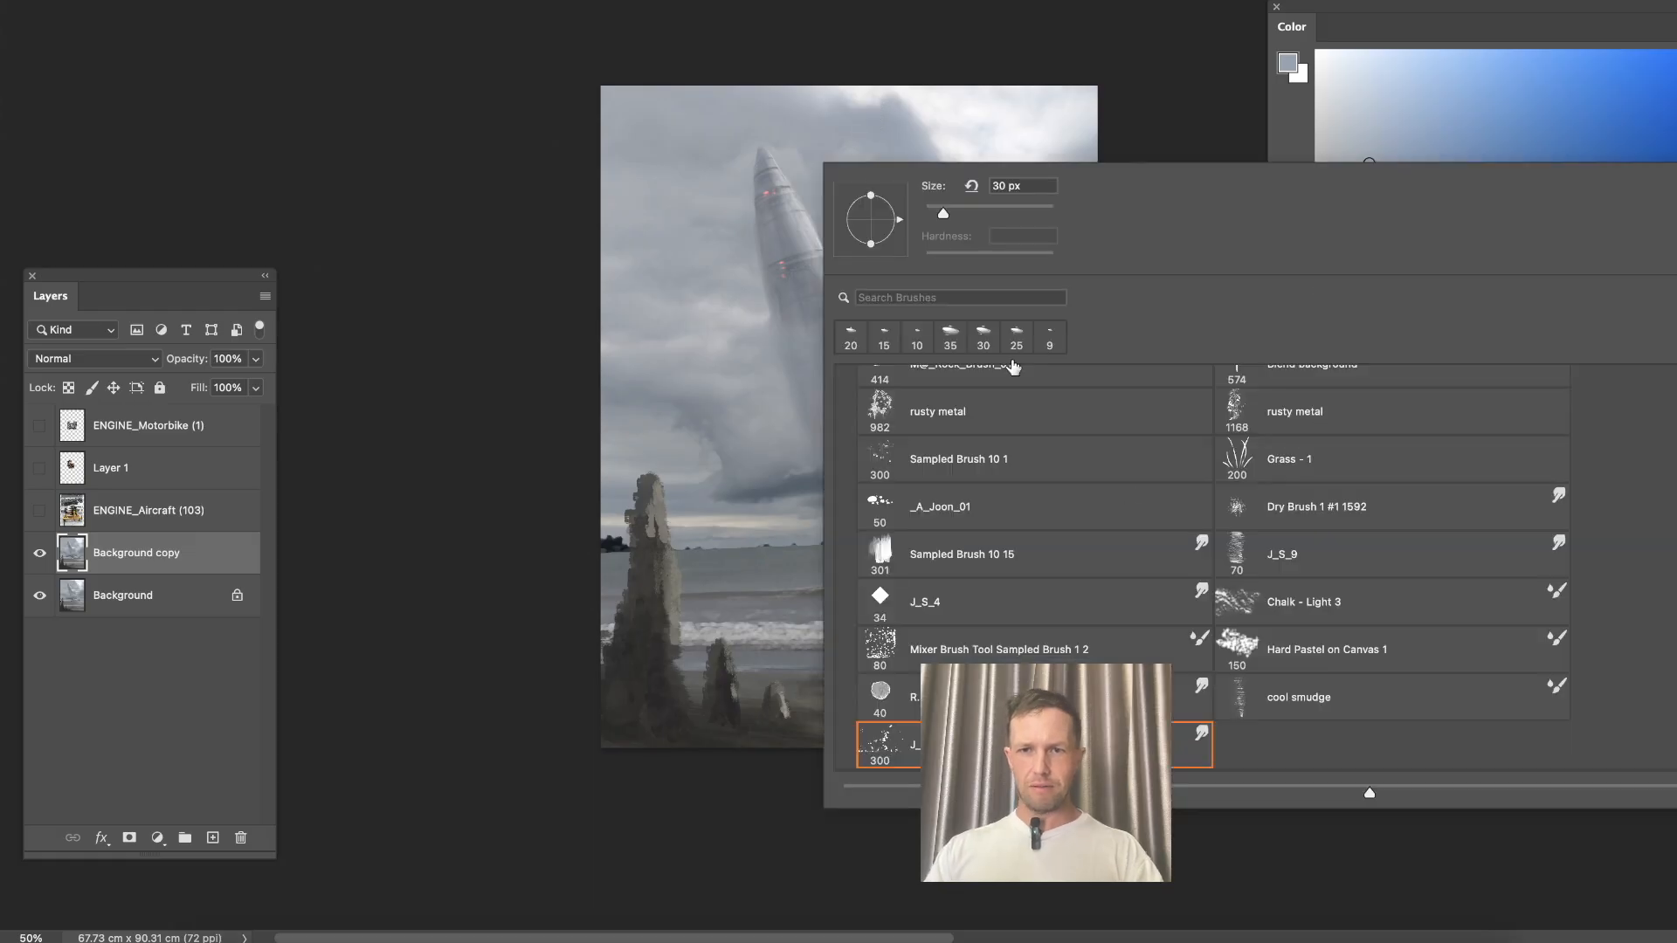
{"action": "left_click", "coordinate": [1007, 552]}
{"action": "left_click", "coordinate": [716, 115]}
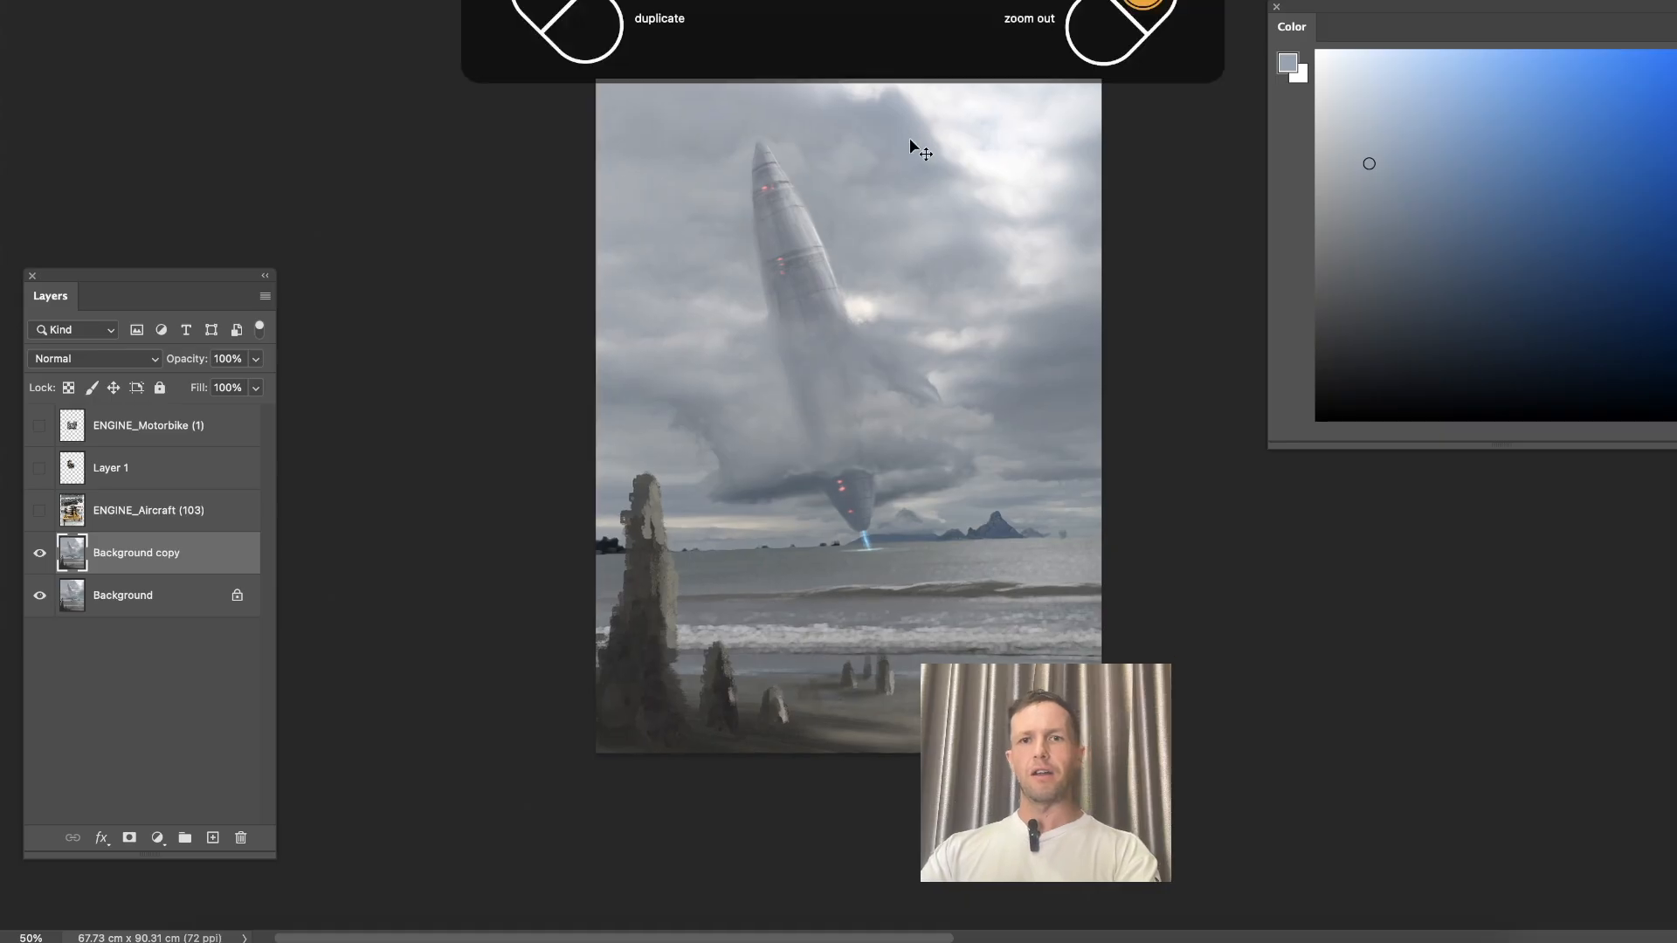
{"action": "key", "text": "ctrl+plus"}
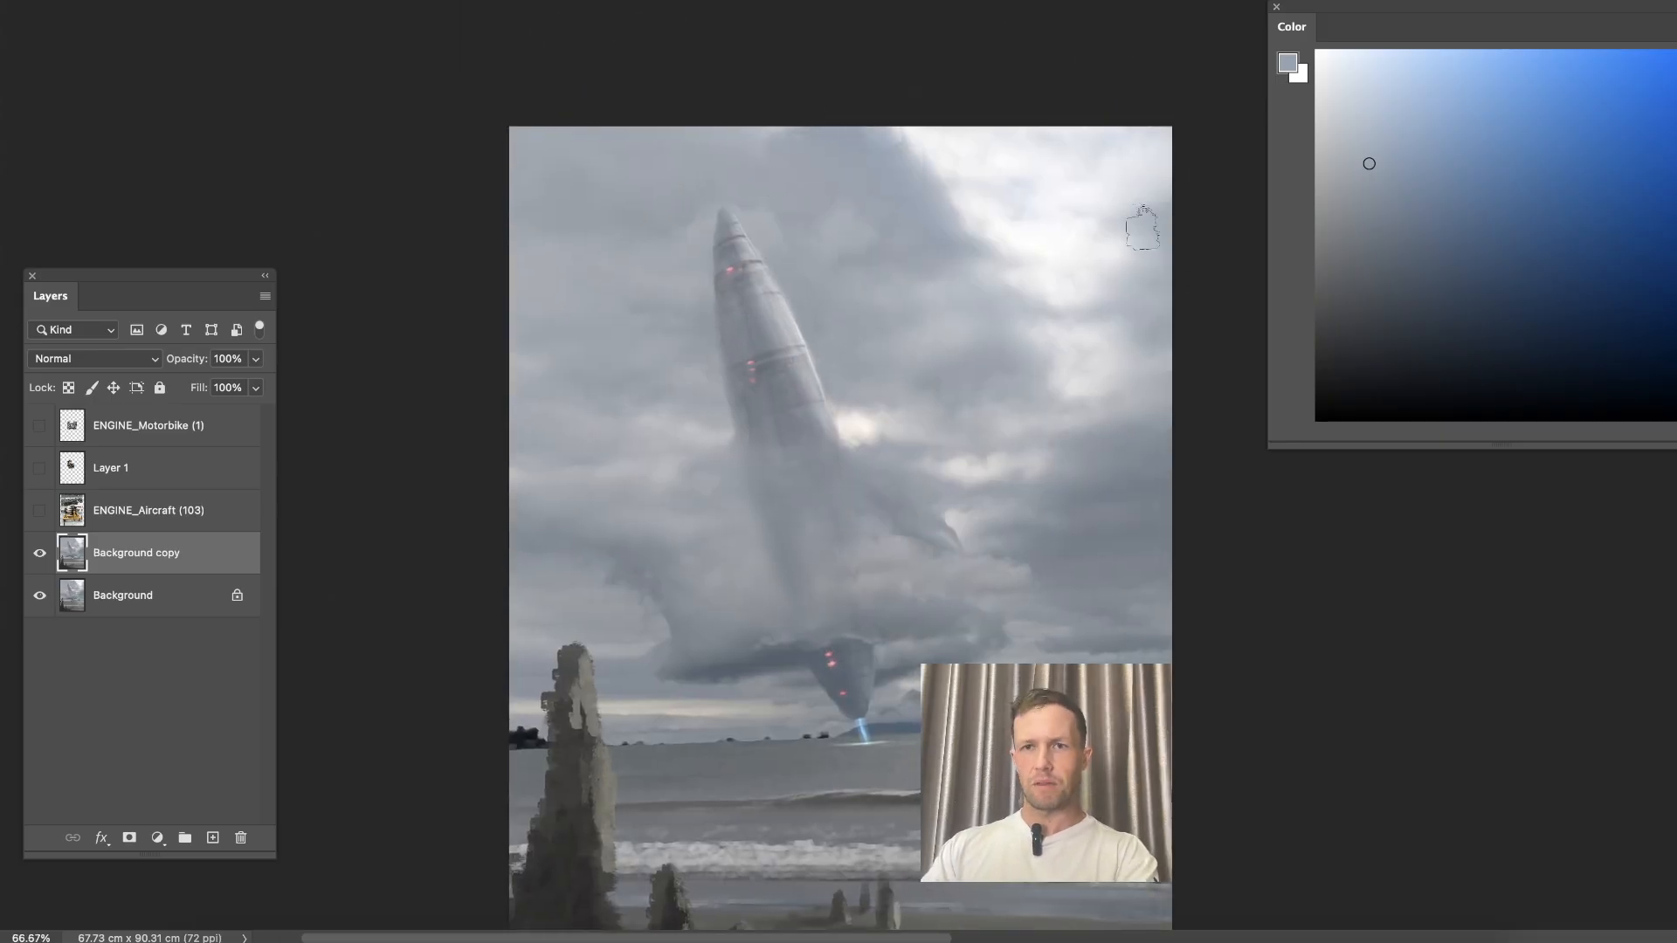
{"action": "mouse_move", "coordinate": [1169, 225]}
{"action": "left_mouse_down"}
{"action": "mouse_move", "coordinate": [1181, 181]}
{"action": "mouse_move", "coordinate": [1143, 204]}
{"action": "left_mouse_up"}
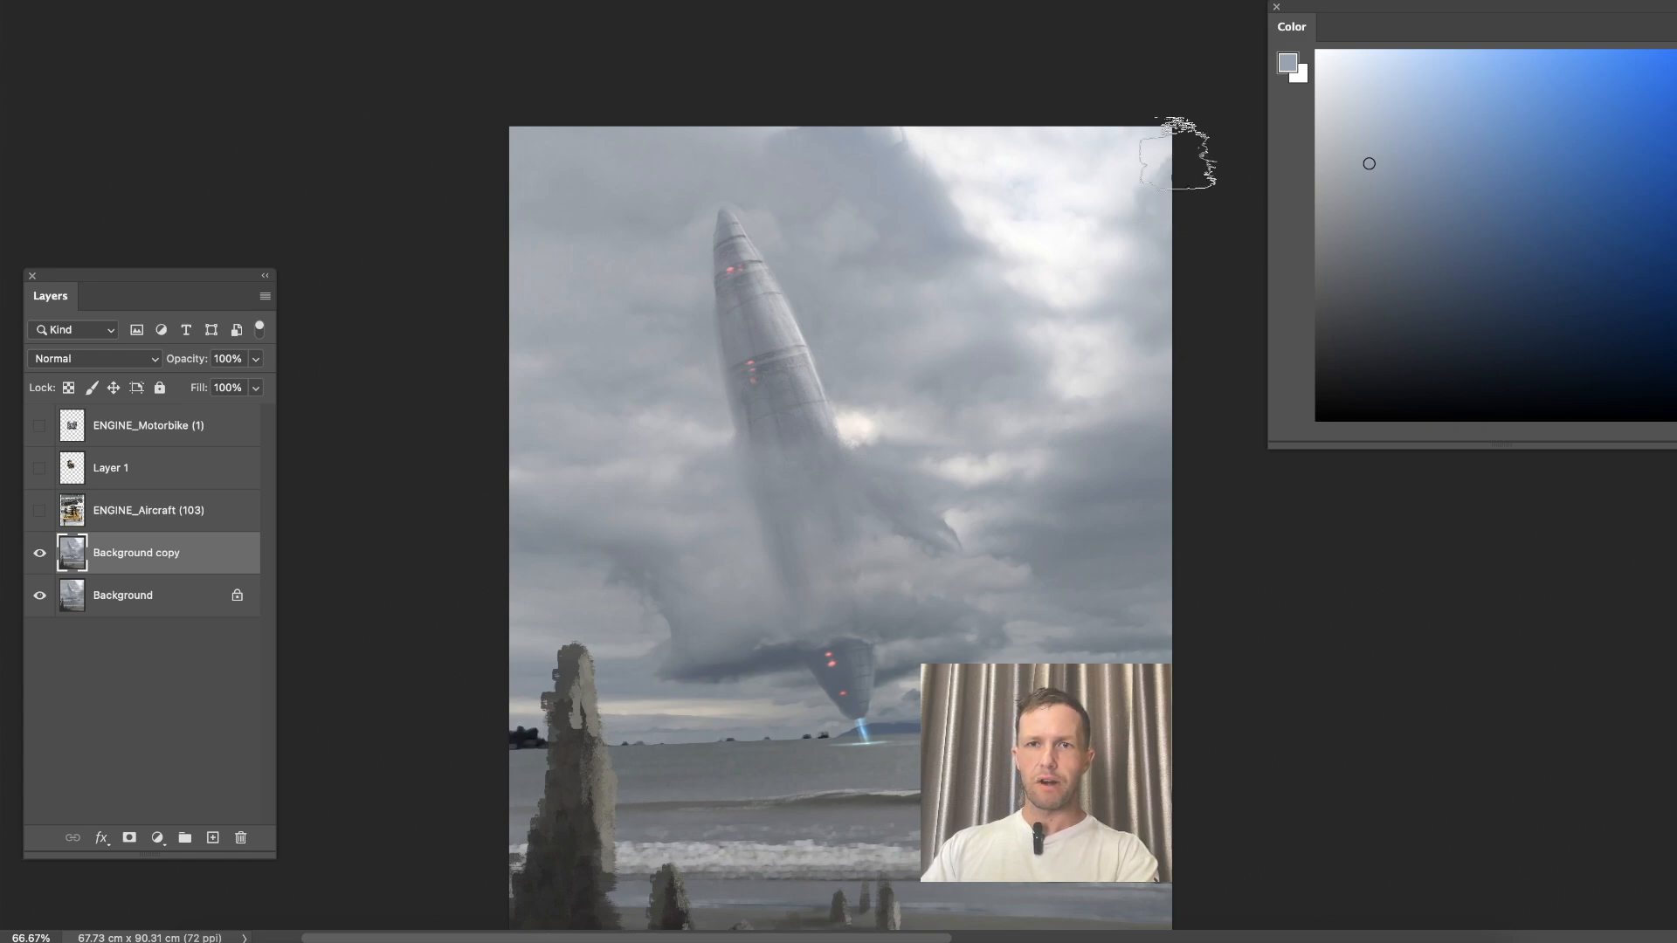
{"action": "left_click_drag", "start_coordinate": [1160, 406], "coordinate": [1165, 419]}
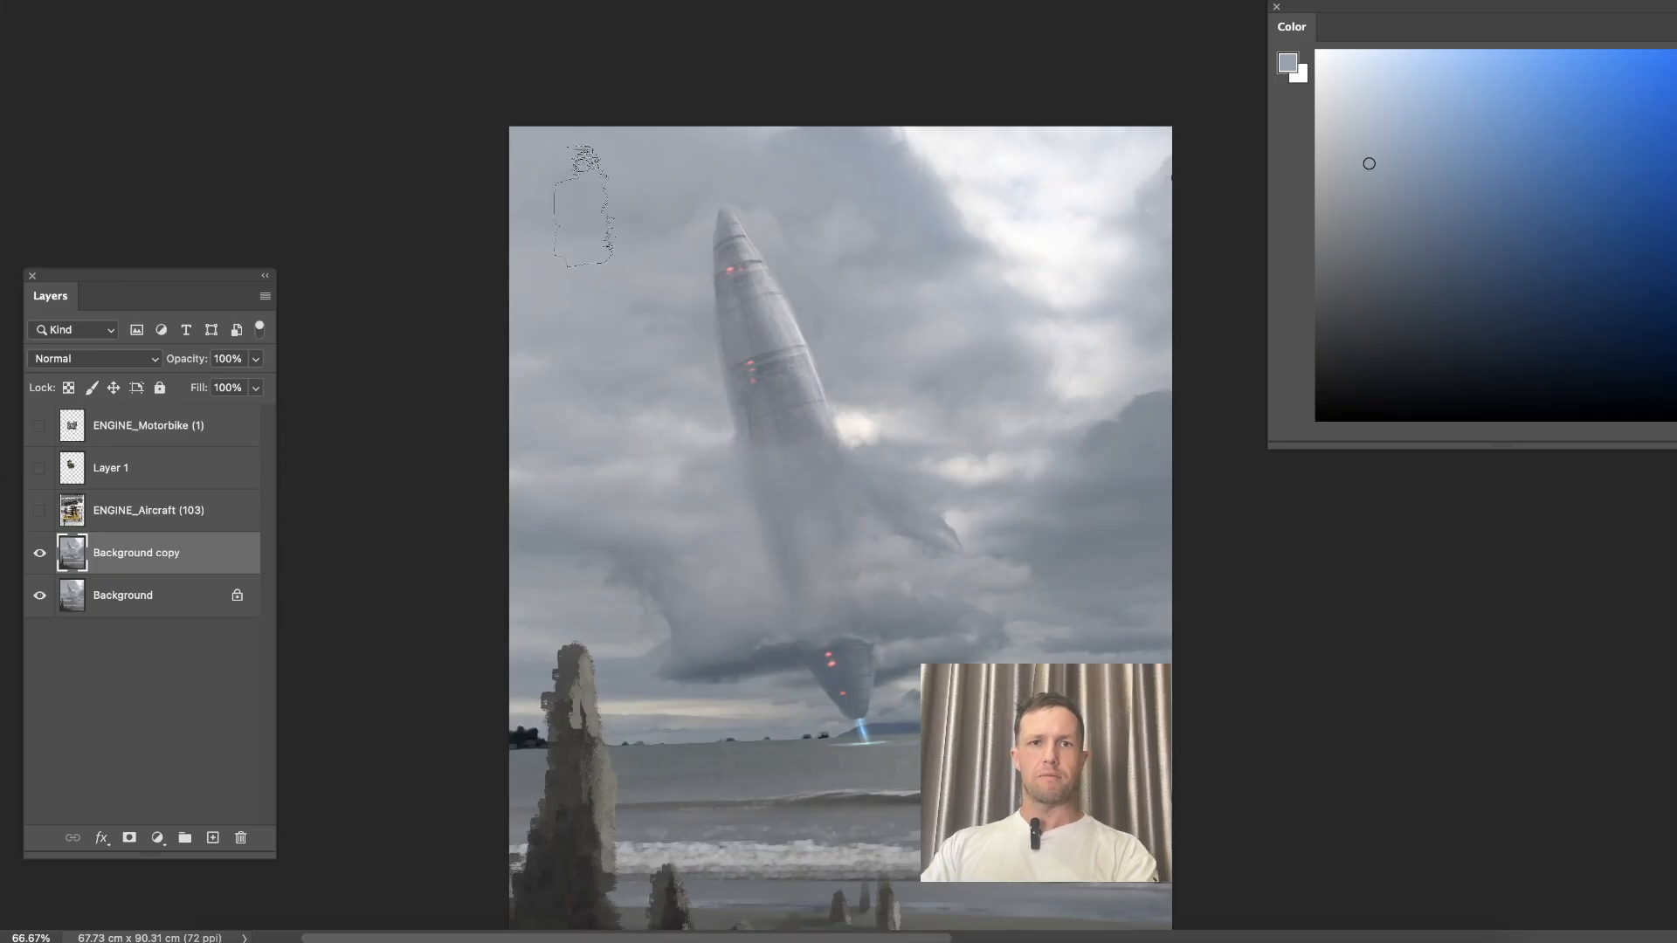
Choose the cool smudge brush, enlarge it and blend the clouds above the distant mountain islands.
{"action": "left_click_drag", "start_coordinate": [632, 295], "coordinate": [695, 69]}
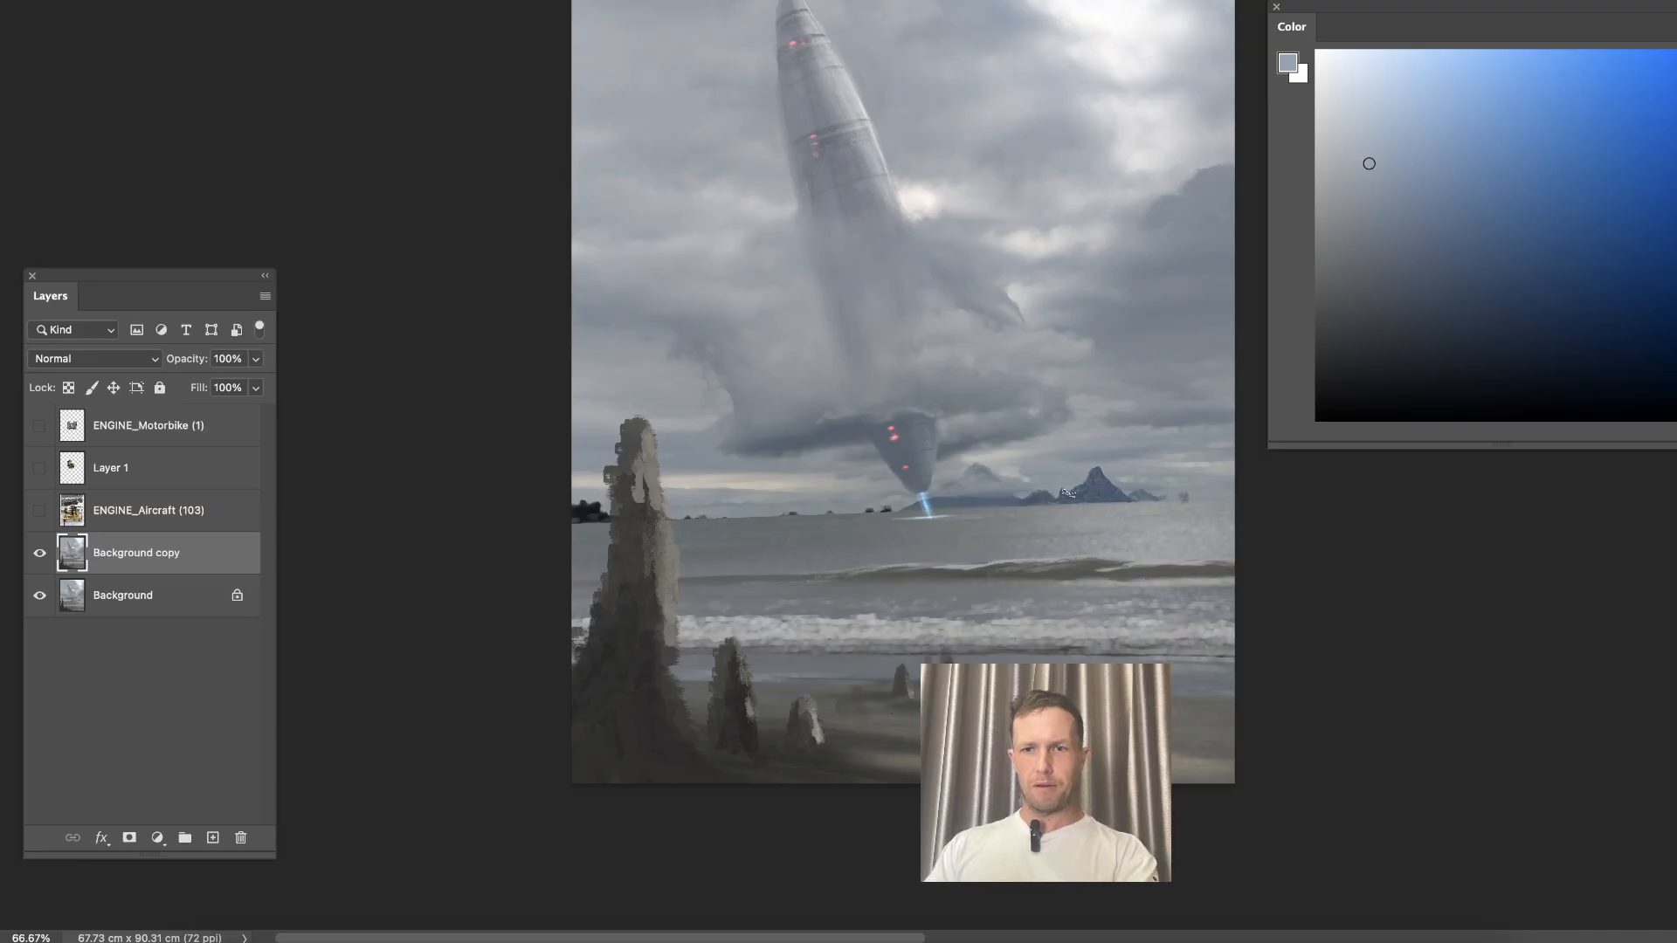
{"action": "right_click", "coordinate": [1027, 285]}
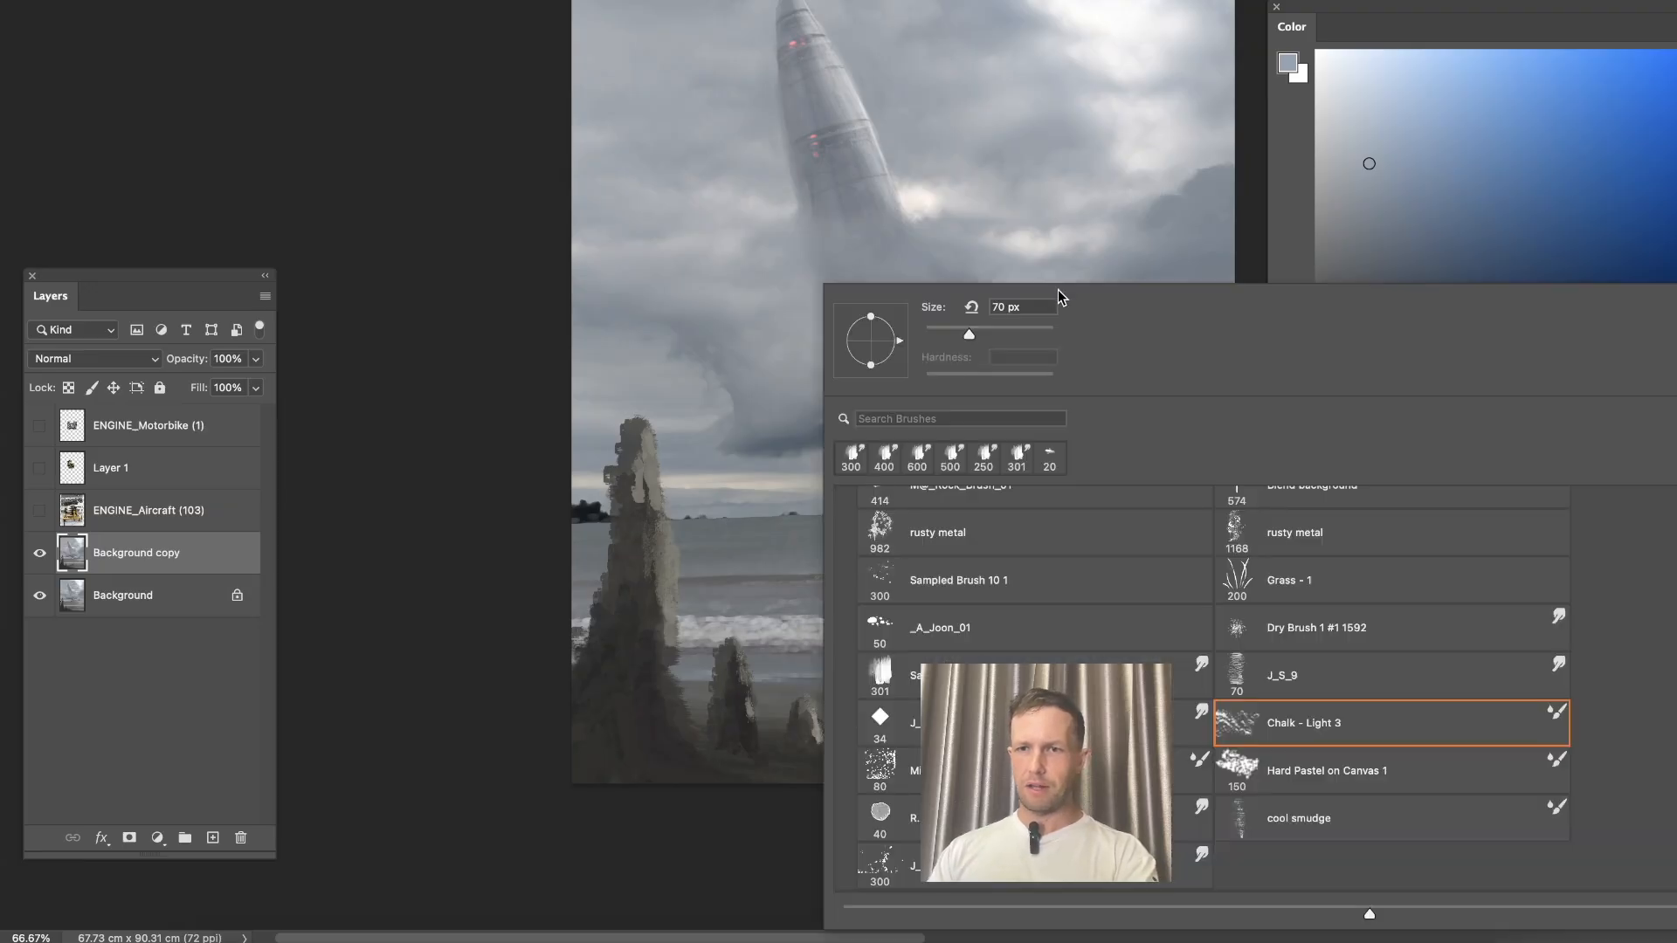
{"action": "left_click", "coordinate": [1329, 816]}
{"action": "left_click", "coordinate": [743, 506]}
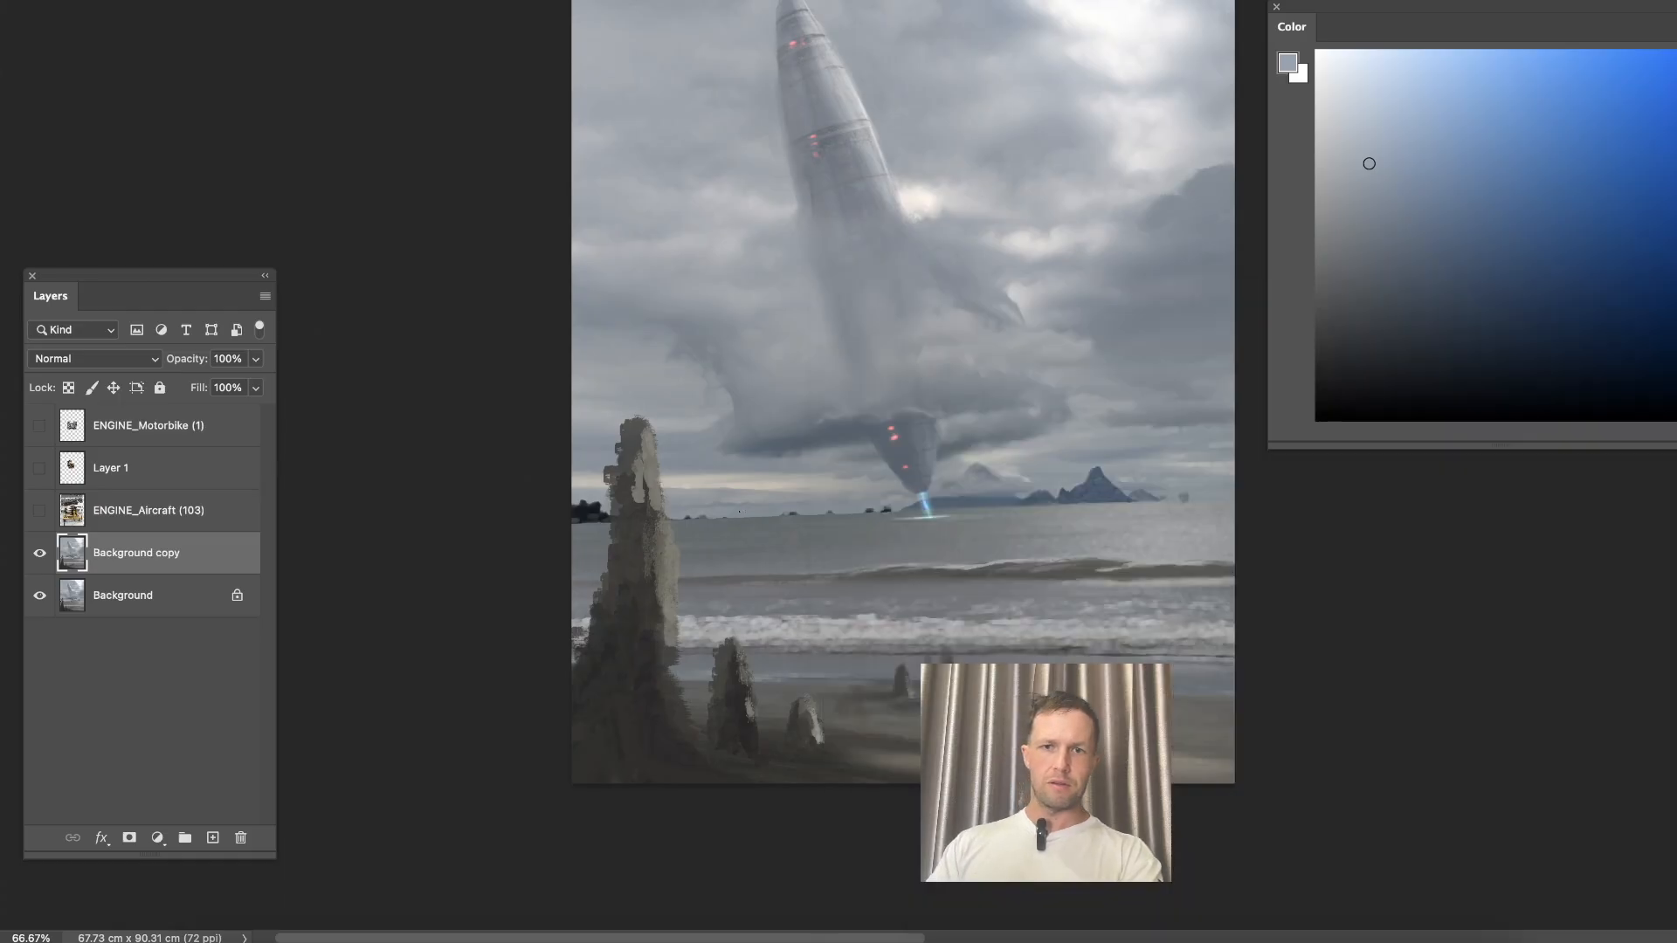
{"action": "key", "text": "super+plus"}
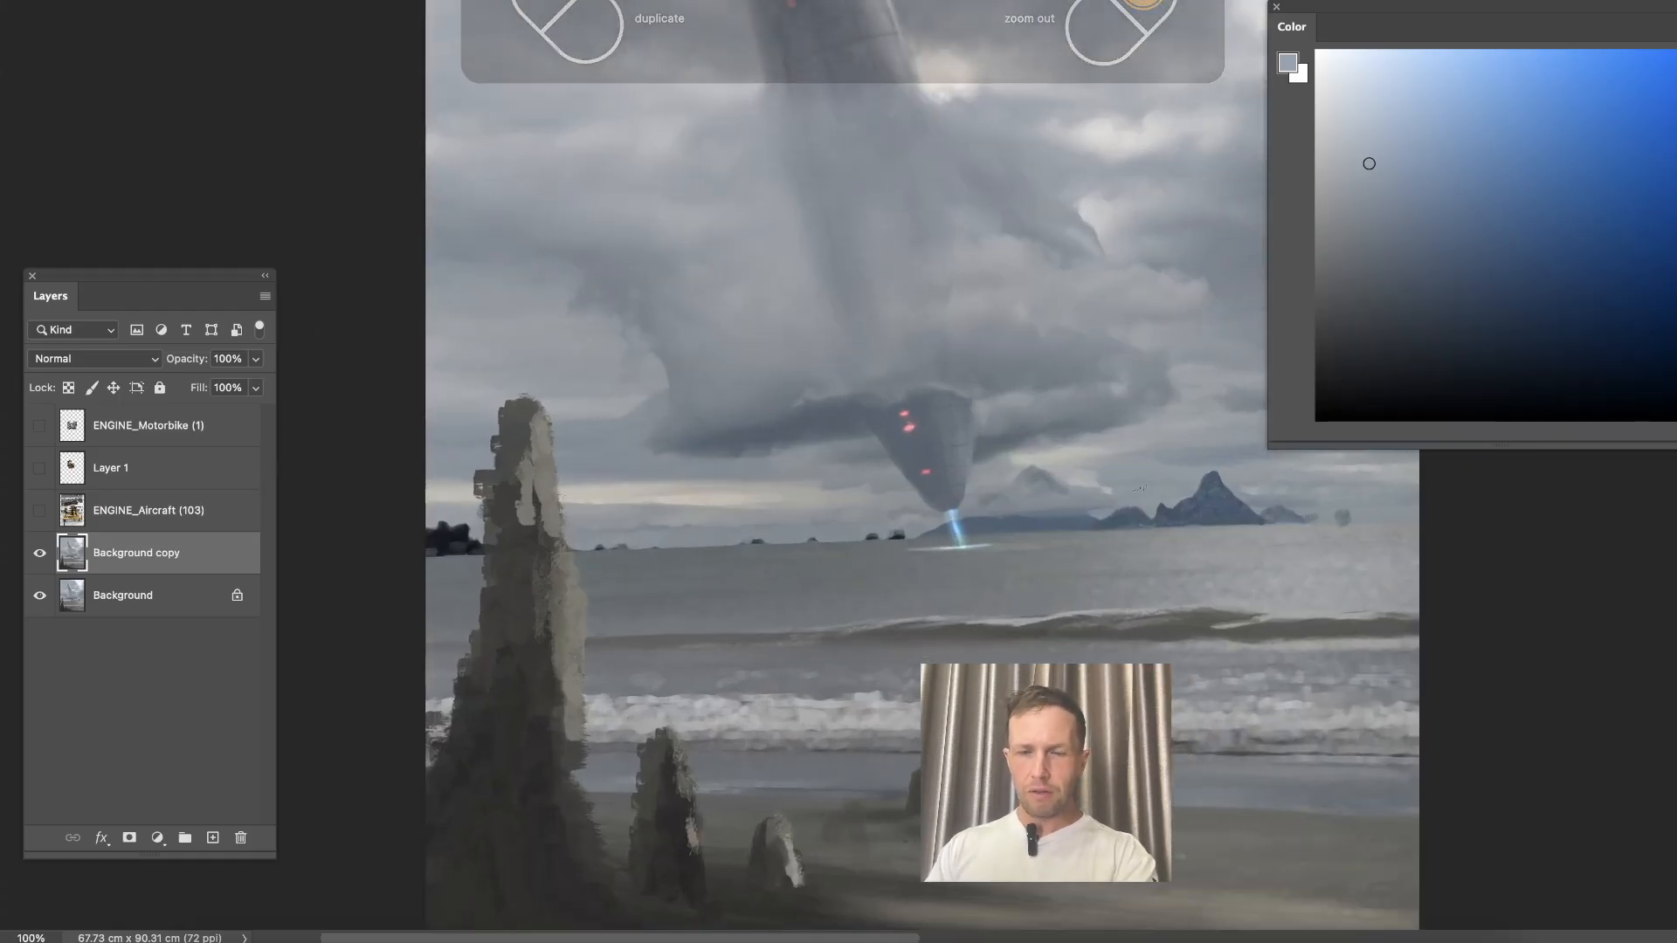
{"action": "left_click_drag", "start_coordinate": [1264, 515], "coordinate": [1051, 516]}
{"action": "key", "text": "super+plus"}
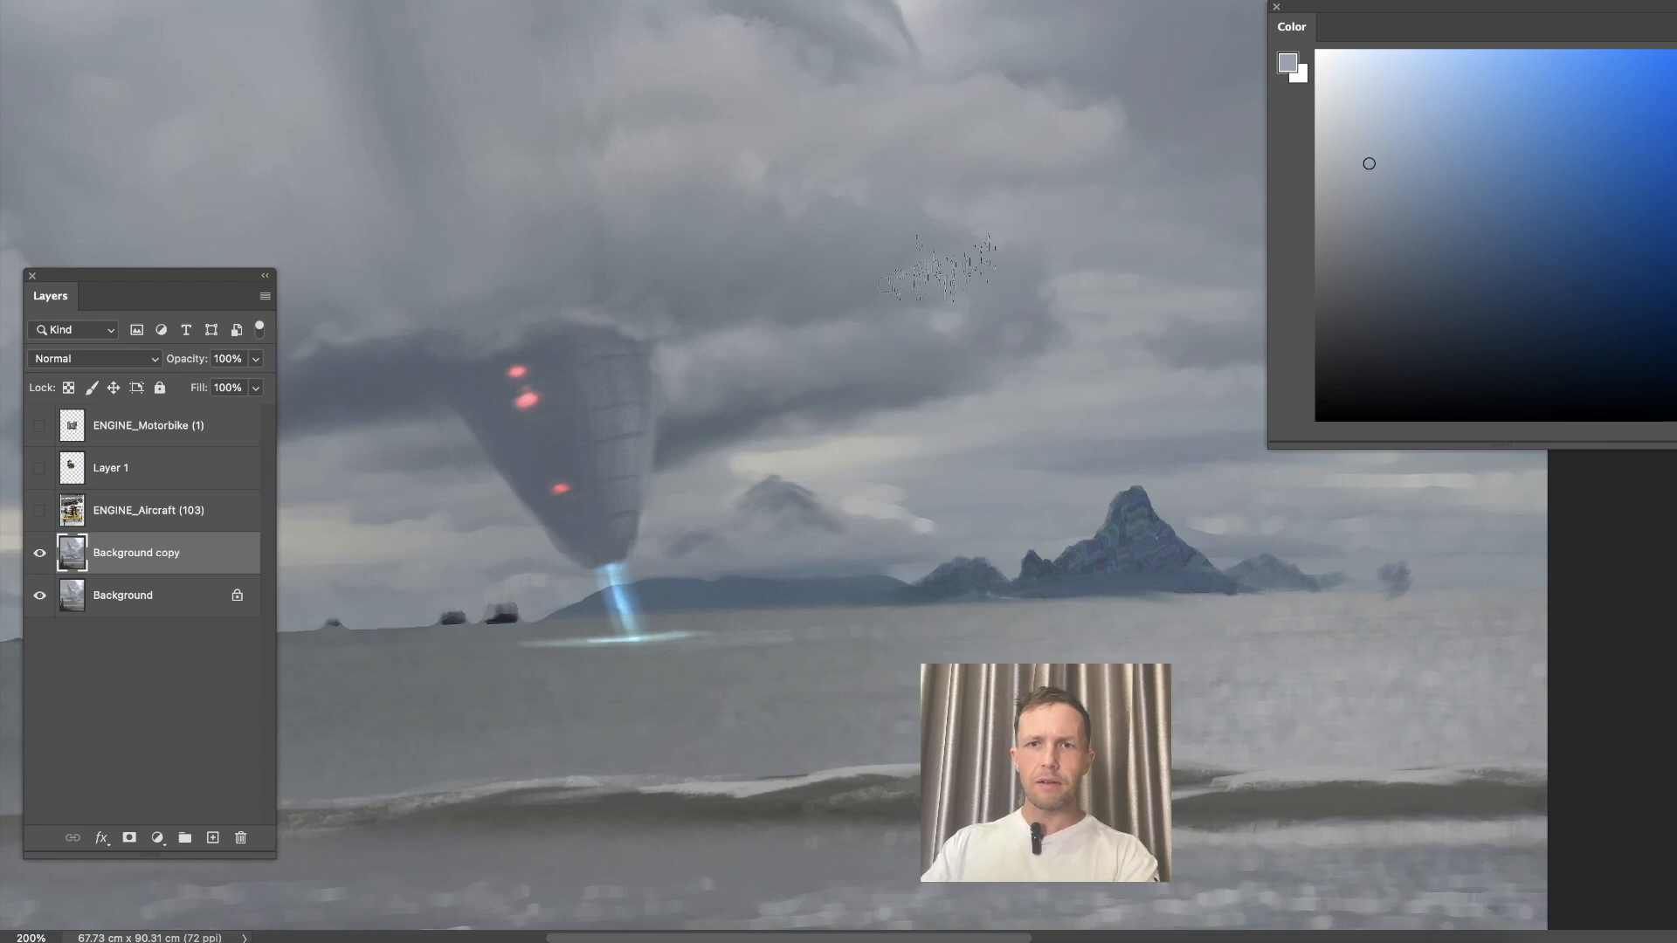
{"action": "key", "text": "bracketright"}
{"action": "key", "text": "bracketright"}
{"action": "left_click_drag", "start_coordinate": [1023, 179], "coordinate": [1020, 286]}
{"action": "left_click_drag", "start_coordinate": [1001, 178], "coordinate": [831, 442]}
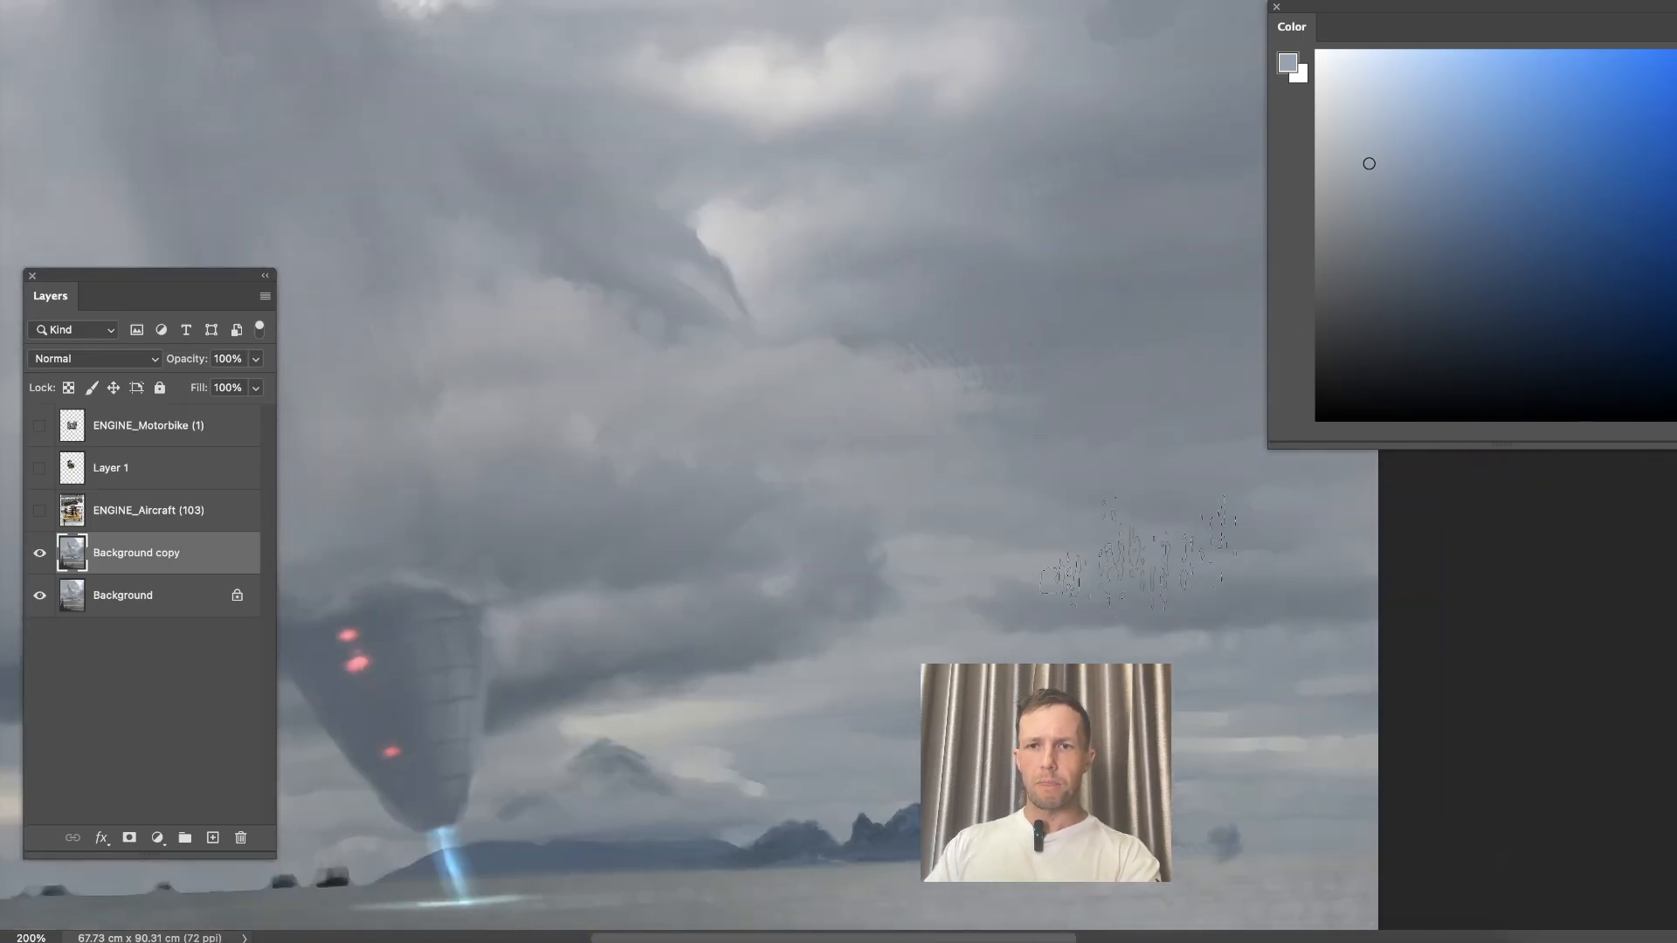
Try to smudge the dark cloud over the bright gap on the craft's right side with a smaller brush.
{"action": "left_click_drag", "start_coordinate": [747, 317], "coordinate": [977, 568]}
{"action": "left_click_drag", "start_coordinate": [808, 417], "coordinate": [976, 538]}
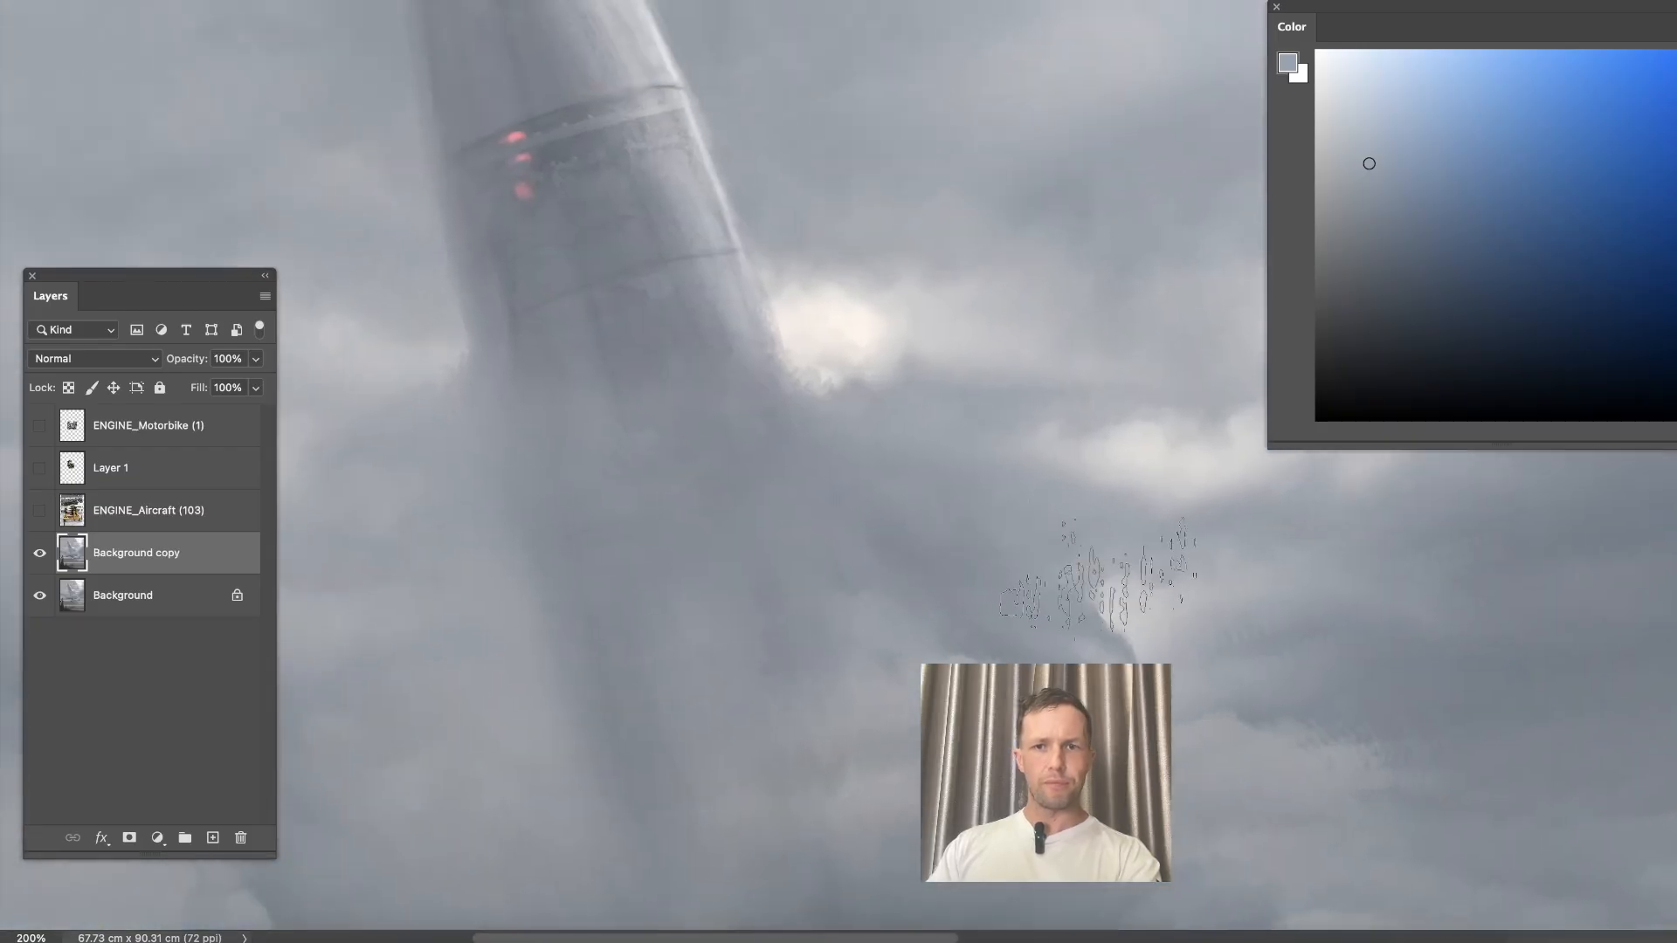
{"action": "key", "text": "bracketleft"}
{"action": "key", "text": "bracketleft"}
{"action": "mouse_move", "coordinate": [1140, 440]}
{"action": "left_mouse_down"}
{"action": "mouse_move", "coordinate": [1116, 466]}
{"action": "mouse_move", "coordinate": [1156, 476]}
{"action": "mouse_move", "coordinate": [1186, 450]}
{"action": "mouse_move", "coordinate": [1112, 436]}
{"action": "mouse_move", "coordinate": [963, 502]}
{"action": "mouse_move", "coordinate": [945, 458]}
{"action": "mouse_move", "coordinate": [1042, 467]}
{"action": "mouse_move", "coordinate": [1000, 460]}
{"action": "left_mouse_up"}
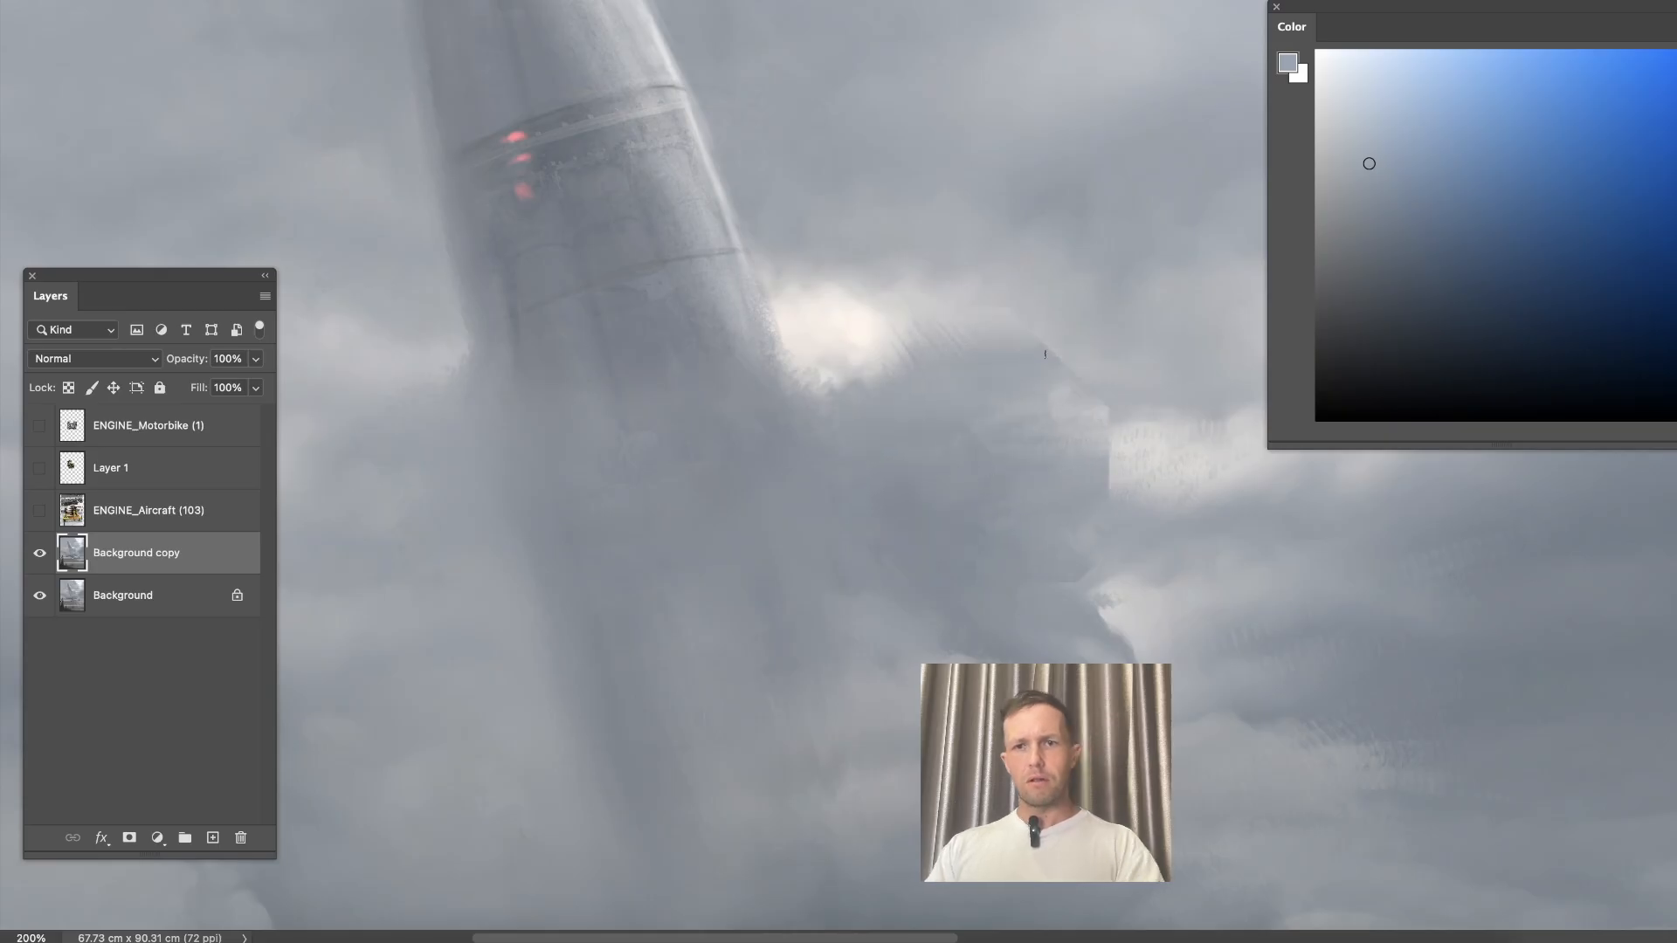
{"action": "key", "text": "super+z"}
Pick another brush from the presets, enlarge it and soften the upper edge of the white surf.
{"action": "right_click", "coordinate": [1000, 454]}
{"action": "double_click", "coordinate": [1031, 875]}
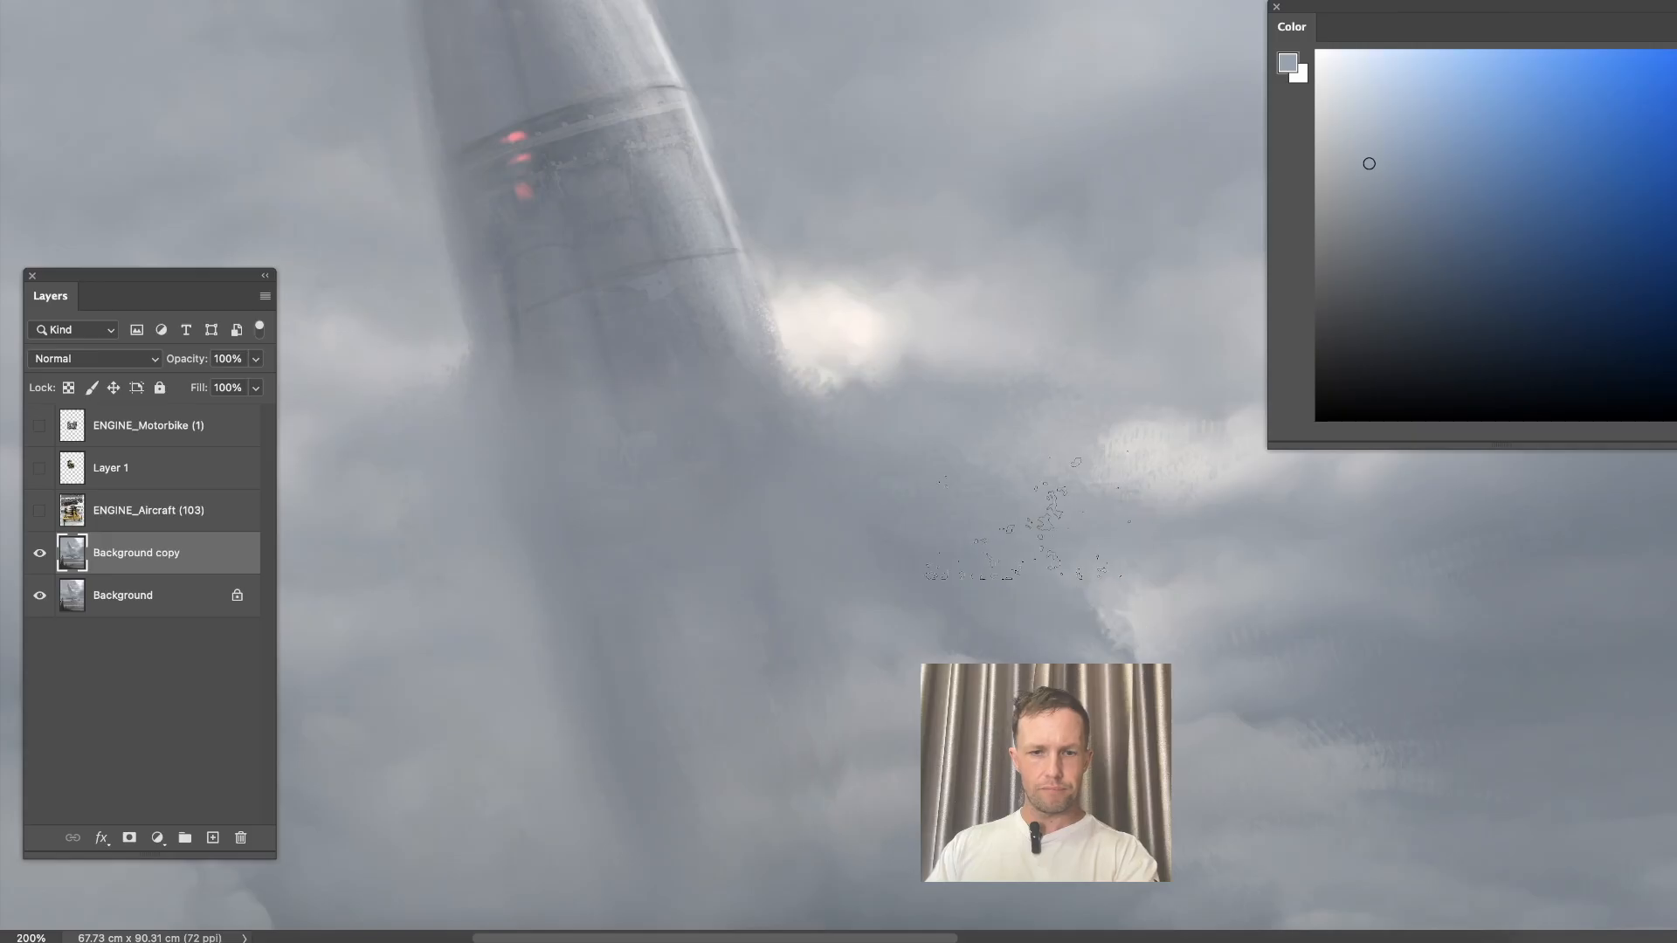
{"action": "left_click_drag", "start_coordinate": [681, 613], "coordinate": [1063, 299]}
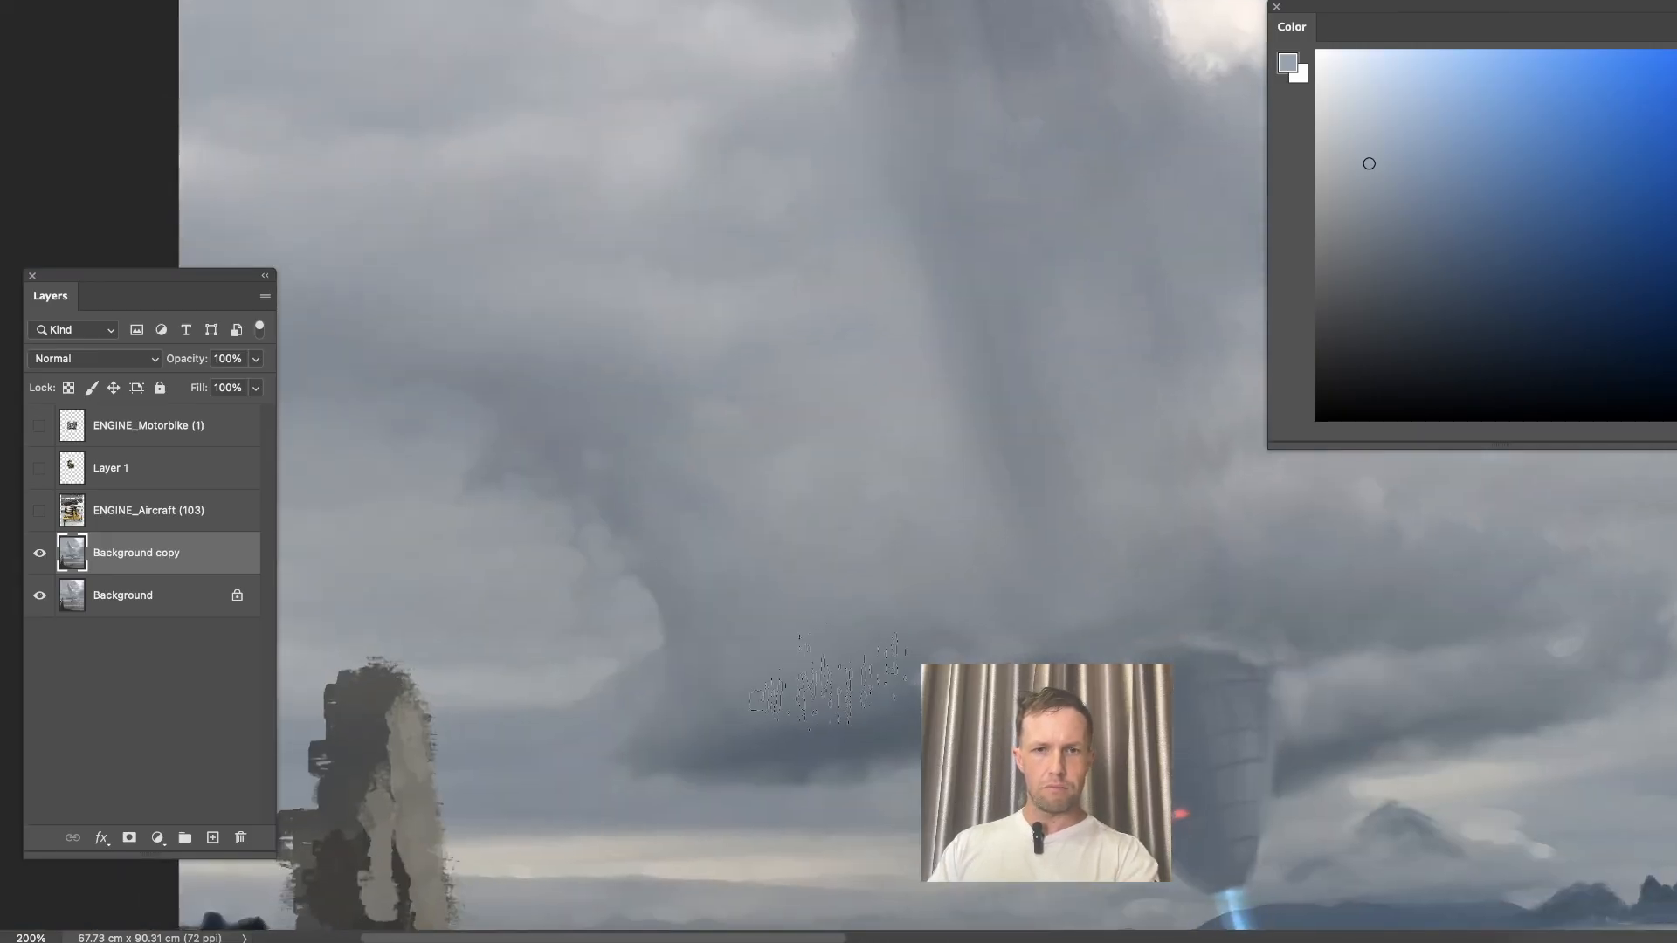
{"action": "left_click_drag", "start_coordinate": [829, 677], "coordinate": [1013, 323]}
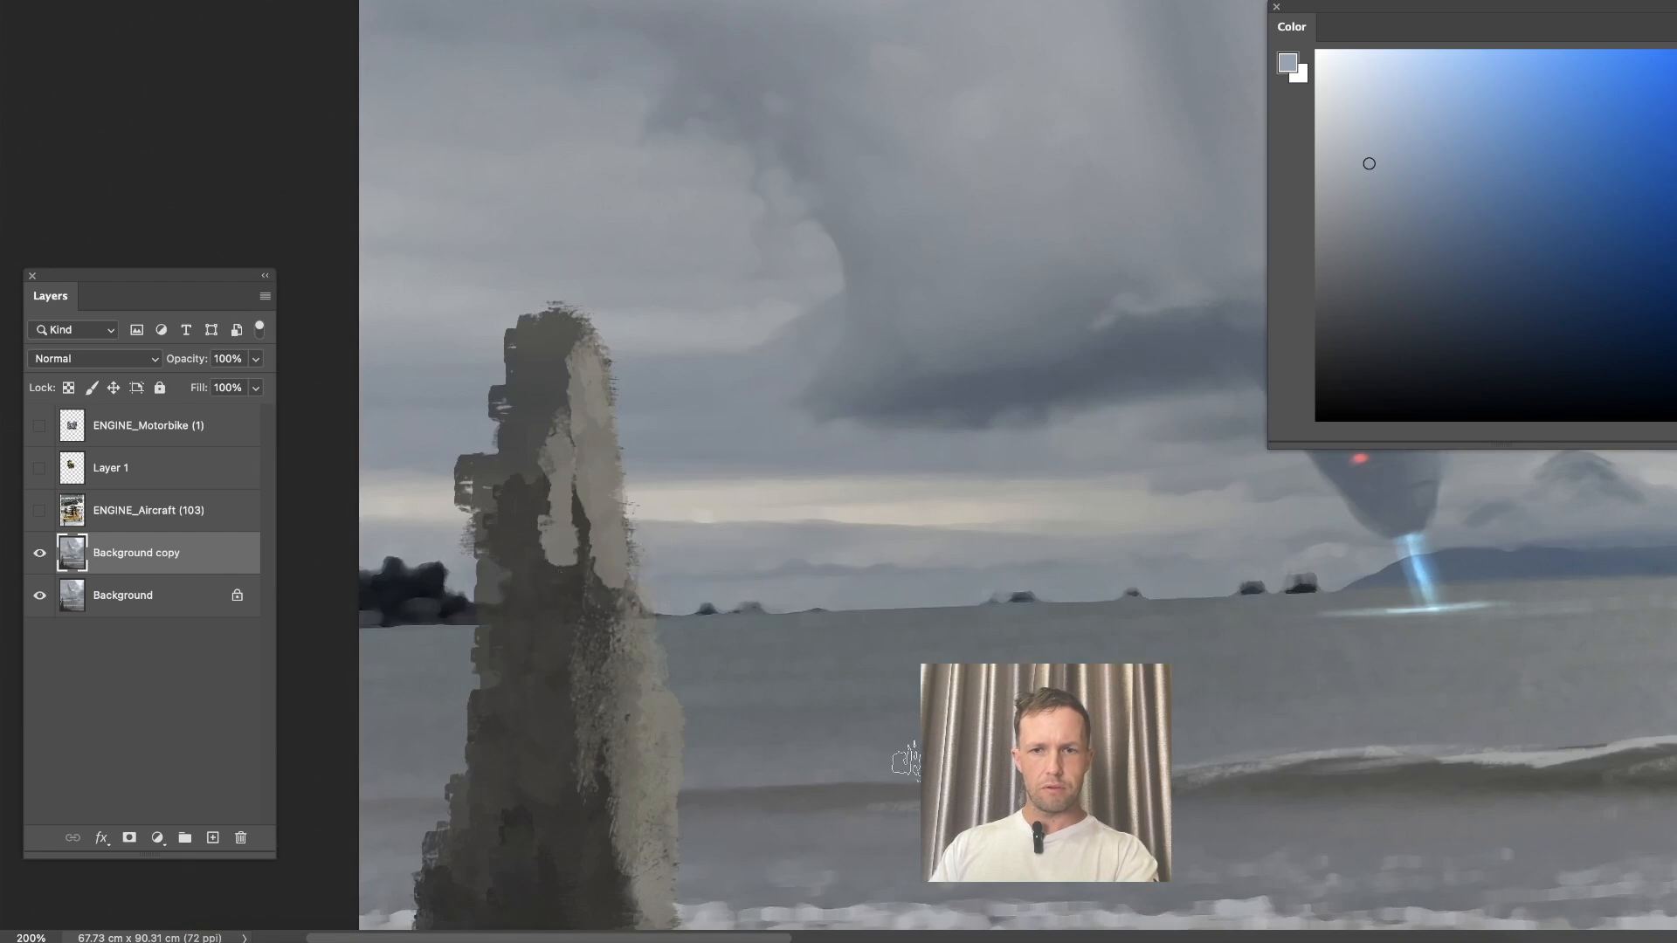
{"action": "left_click_drag", "start_coordinate": [1091, 677], "coordinate": [789, 373]}
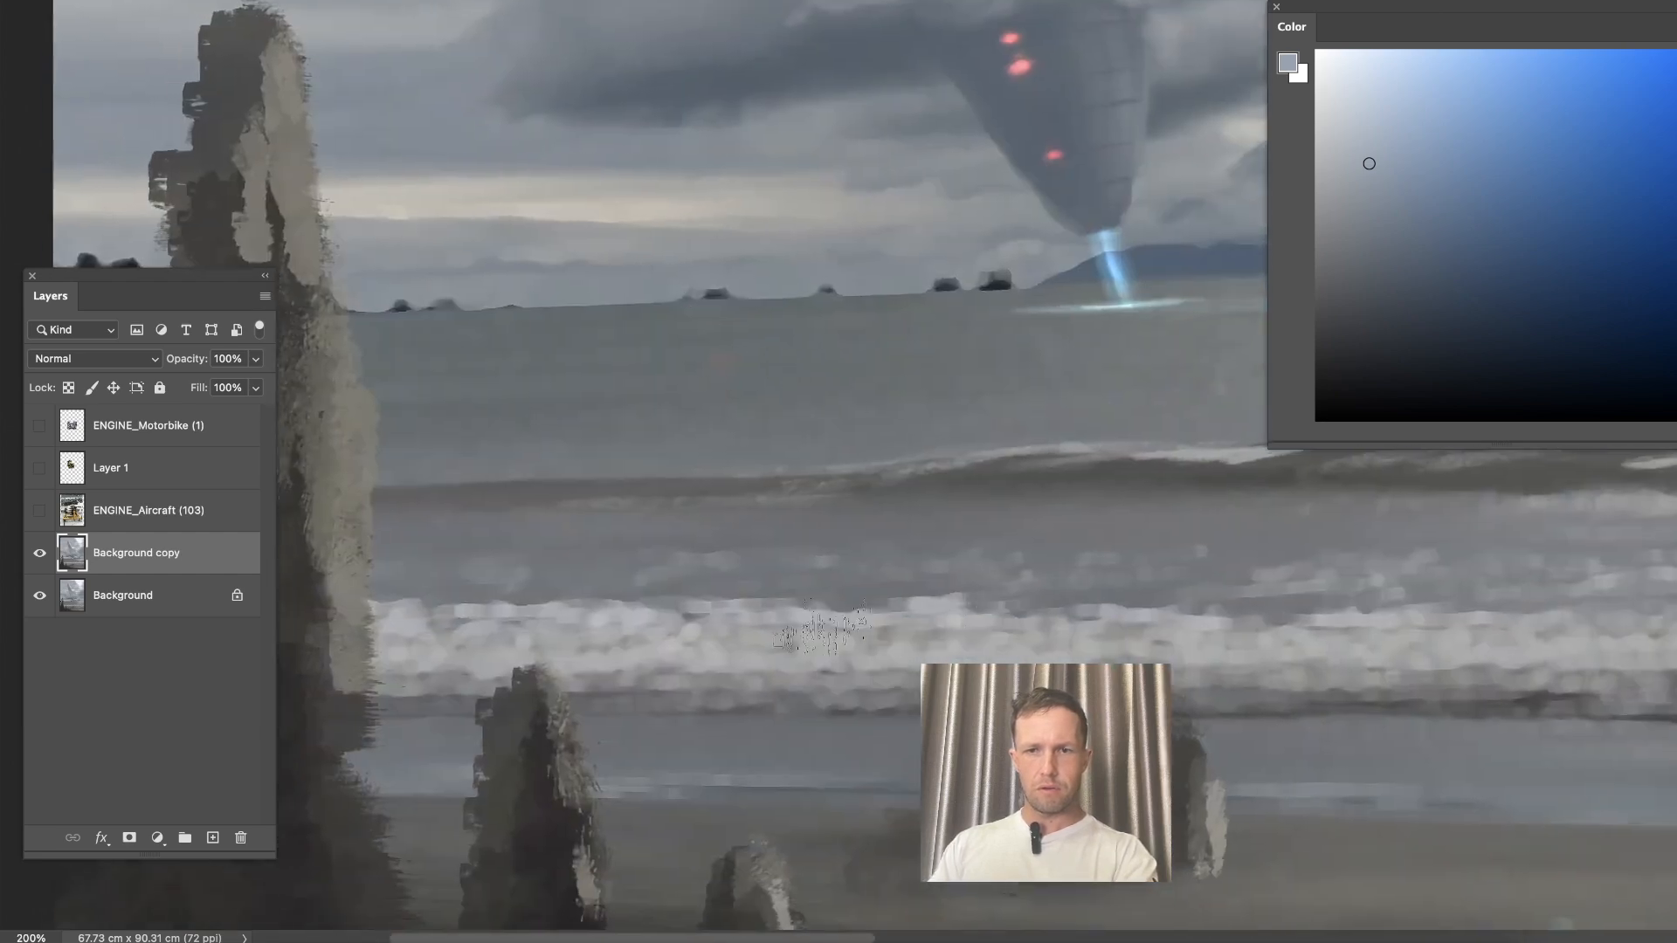
{"action": "key", "text": "]"}
{"action": "key", "text": "]"}
{"action": "key", "text": "]"}
{"action": "key", "text": "]"}
{"action": "key", "text": "]"}
{"action": "mouse_move", "coordinate": [965, 607]}
{"action": "left_mouse_down"}
{"action": "mouse_move", "coordinate": [940, 608]}
{"action": "mouse_move", "coordinate": [965, 604]}
{"action": "left_mouse_up"}
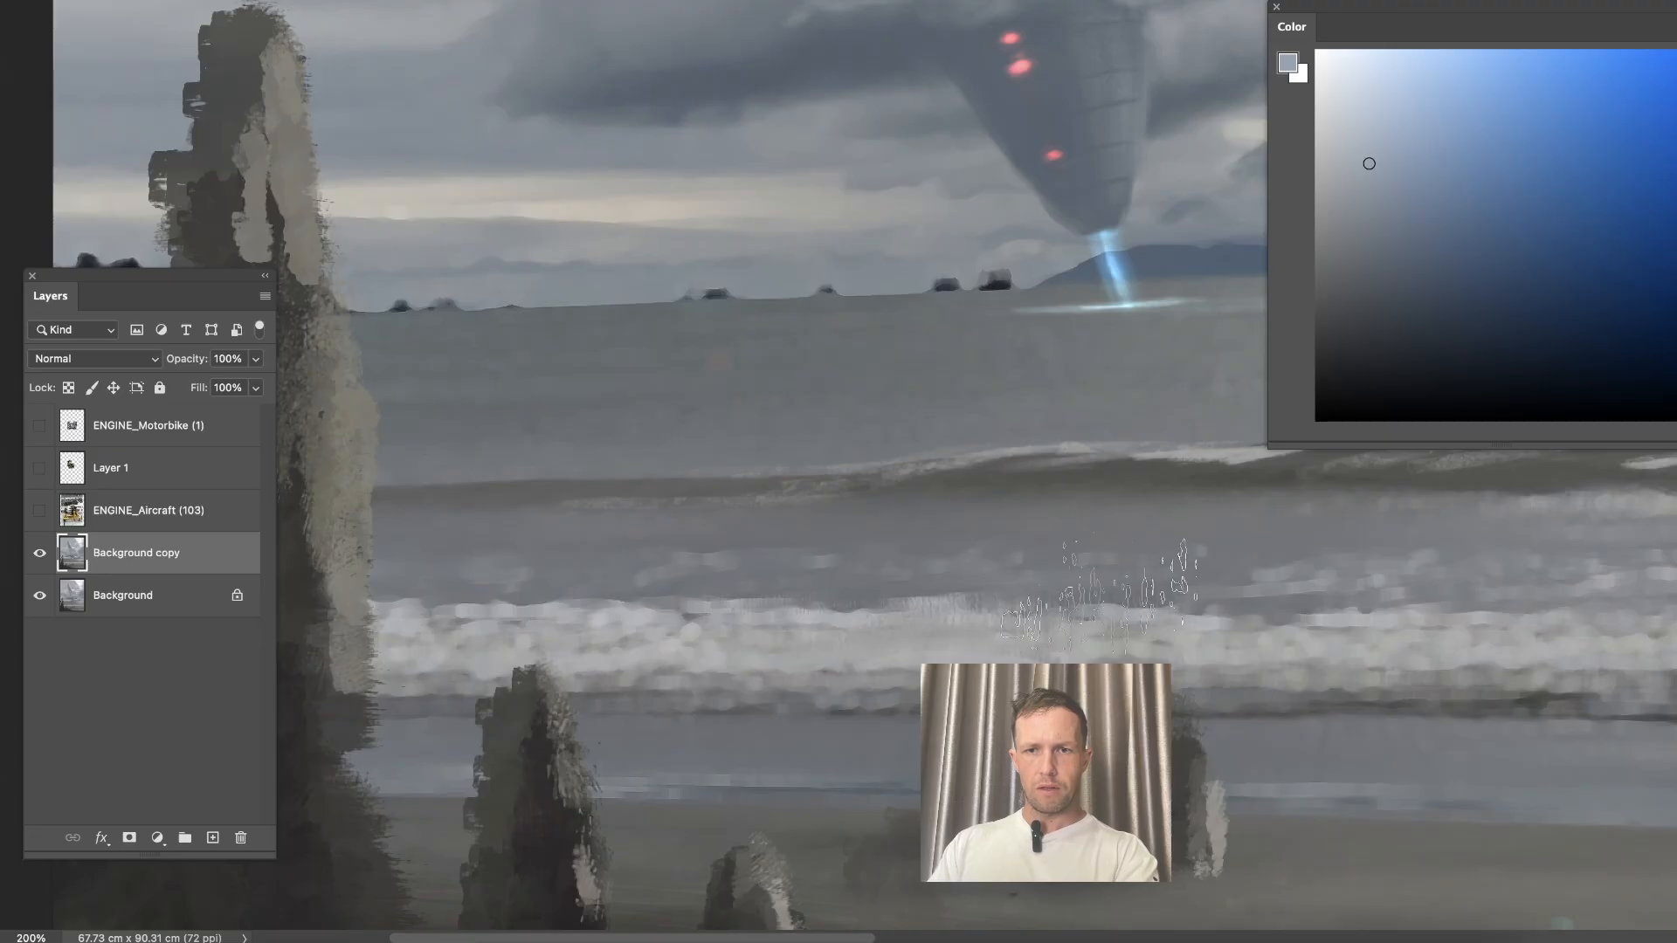
{"action": "left_click_drag", "start_coordinate": [1147, 637], "coordinate": [462, 645]}
Choose the Chalk - Light 3 brush, make it much smaller and blend the crest of the distant wave.
{"action": "key", "text": "["}
{"action": "key", "text": "["}
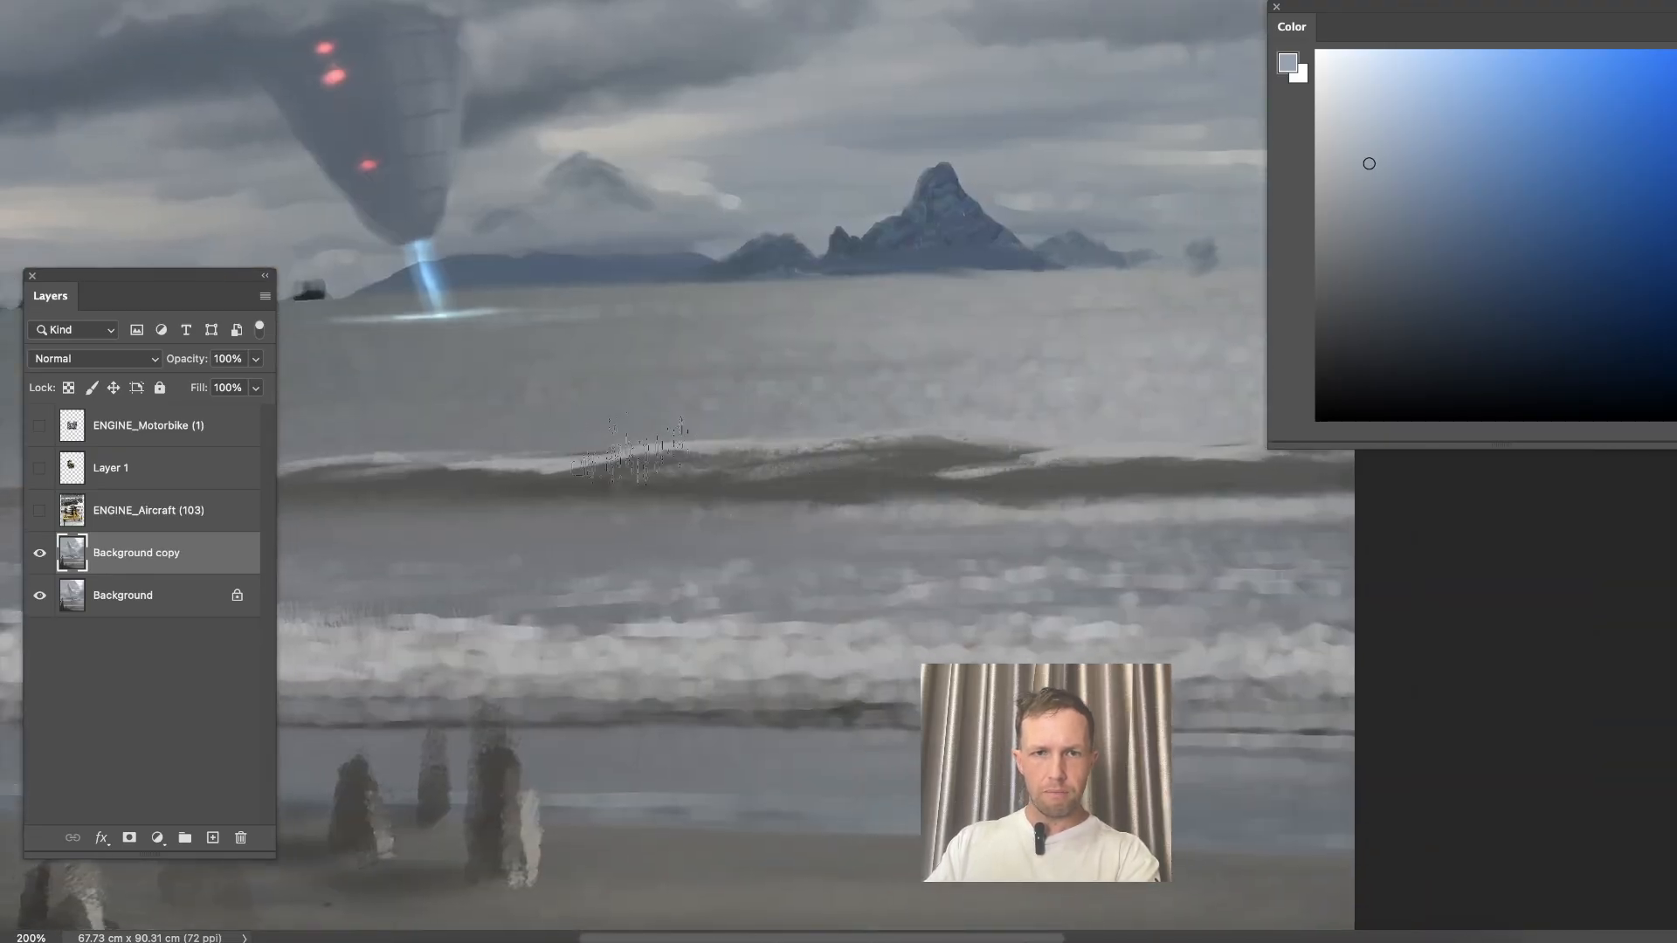
{"action": "right_click", "coordinate": [703, 423]}
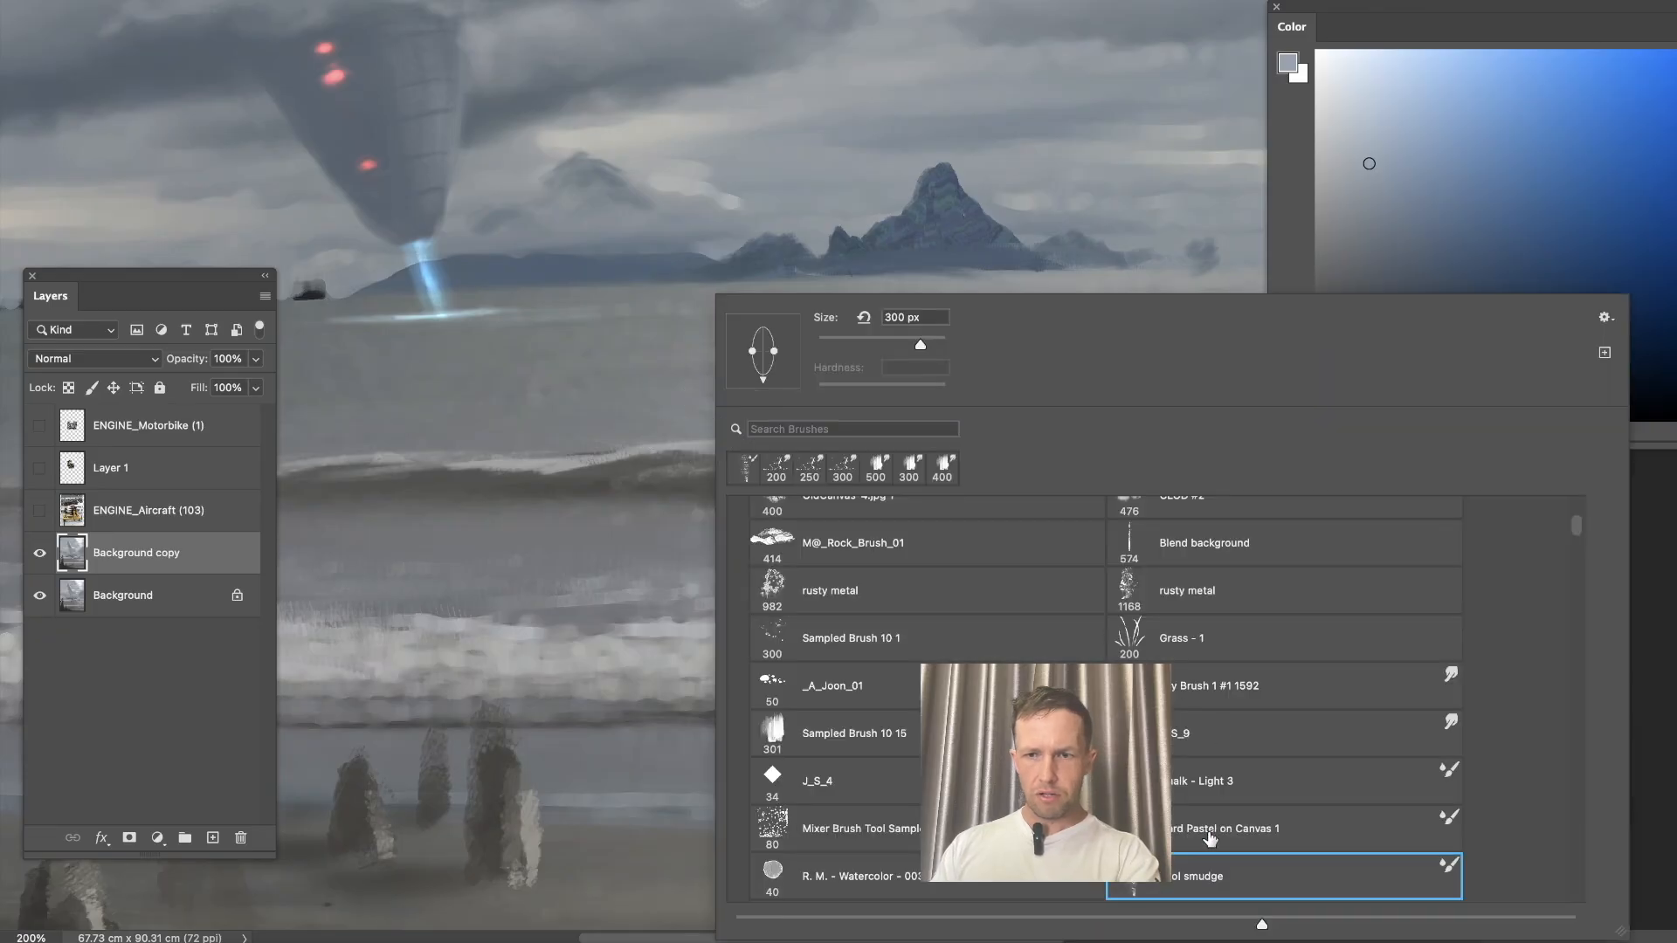
{"action": "left_click_drag", "start_coordinate": [1575, 525], "coordinate": [1575, 530]}
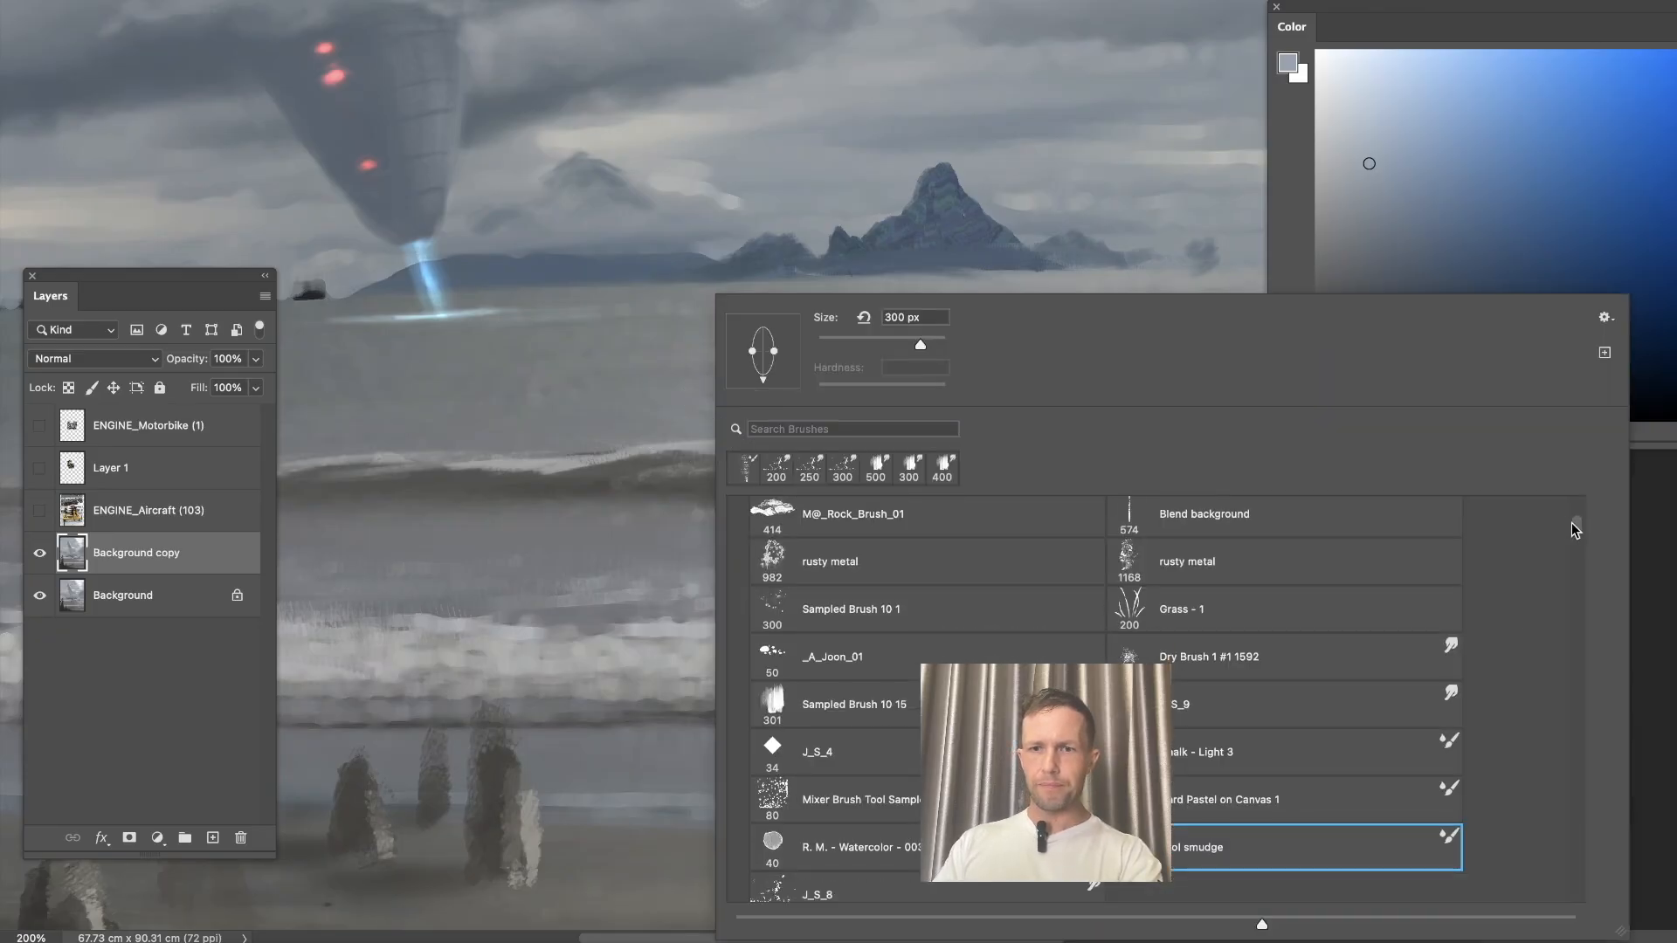
{"action": "left_click", "coordinate": [1276, 757]}
{"action": "left_click", "coordinate": [557, 471]}
{"action": "key", "text": "bracketleft"}
{"action": "key", "text": "bracketleft"}
{"action": "key", "text": "bracketleft"}
{"action": "key", "text": "bracketleft"}
{"action": "key", "text": "bracketleft"}
{"action": "key", "text": "bracketleft"}
{"action": "left_click_drag", "start_coordinate": [583, 471], "coordinate": [533, 481]}
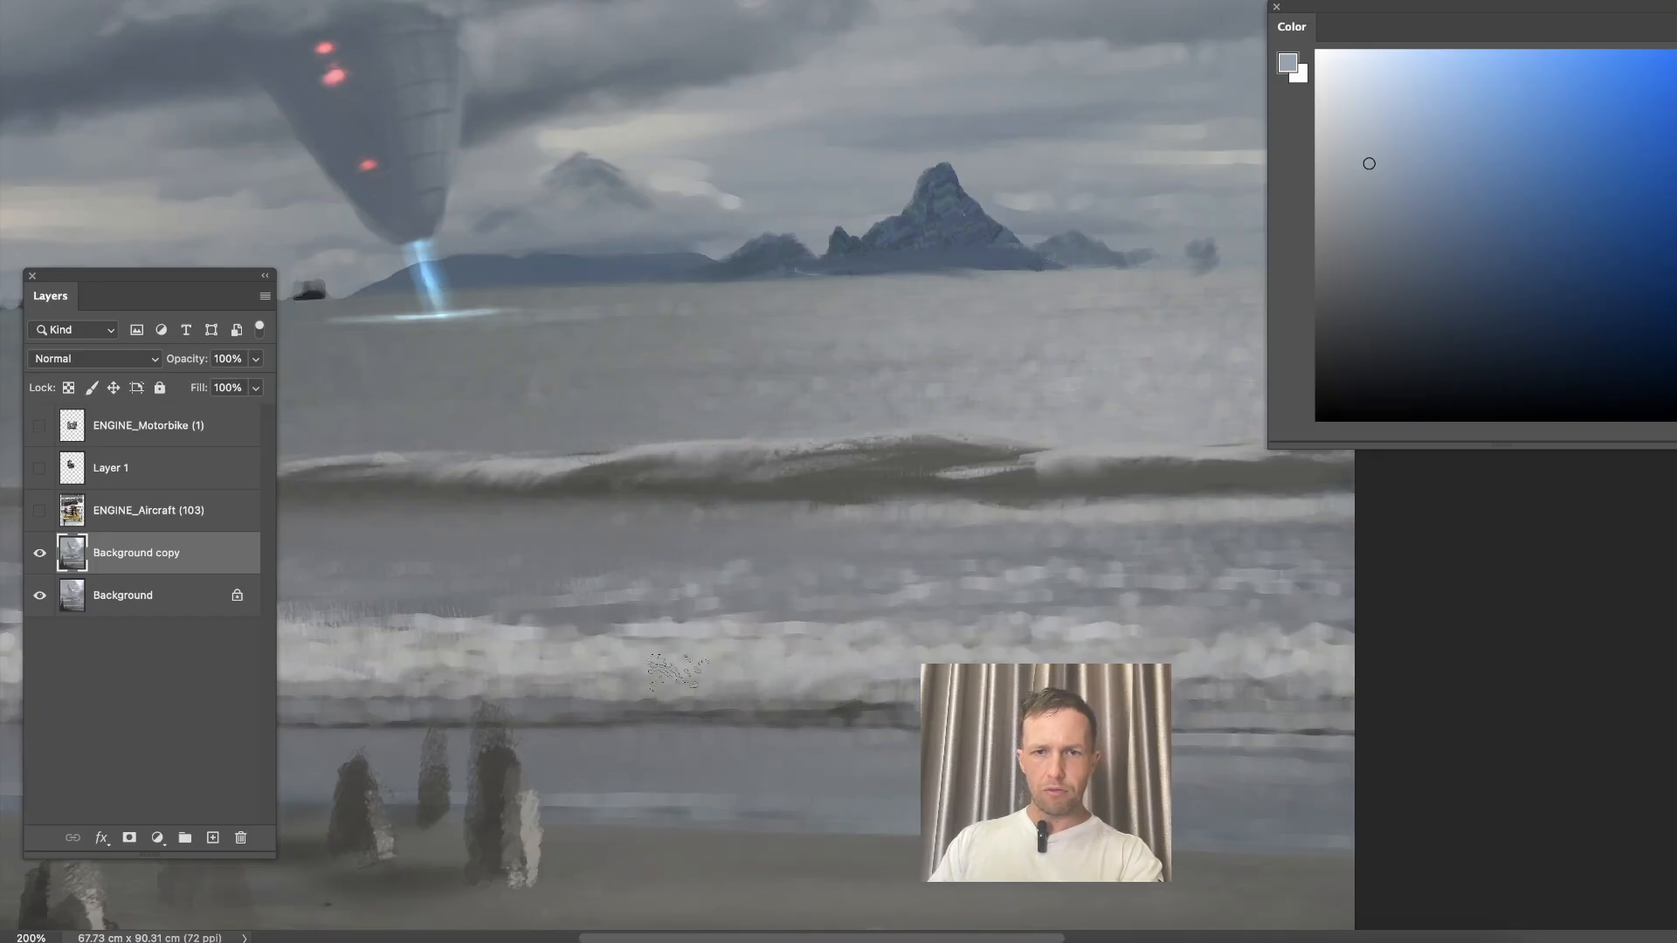
Smudge the sand to the right of the small foreground rocks with horizontal strokes.
{"action": "mouse_move", "coordinate": [655, 632]}
{"action": "left_mouse_down"}
{"action": "mouse_move", "coordinate": [1127, 388]}
{"action": "mouse_move", "coordinate": [1184, 309]}
{"action": "left_mouse_up"}
{"action": "left_click_drag", "start_coordinate": [1007, 632], "coordinate": [841, 634]}
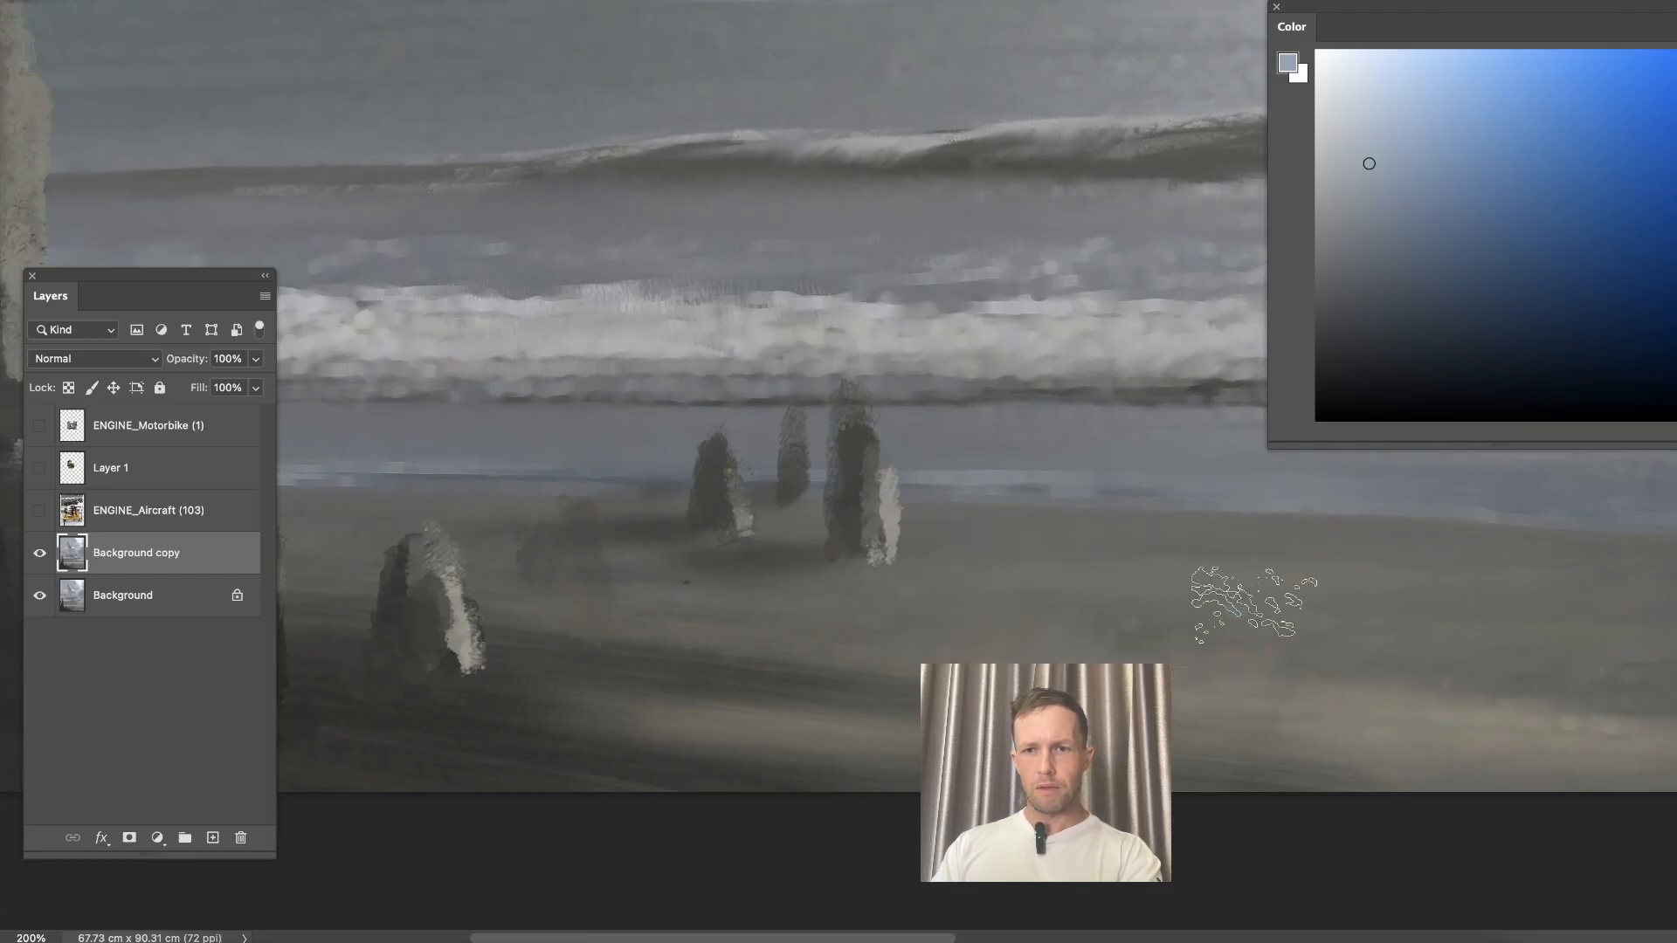
{"action": "left_click_drag", "start_coordinate": [1322, 624], "coordinate": [956, 627]}
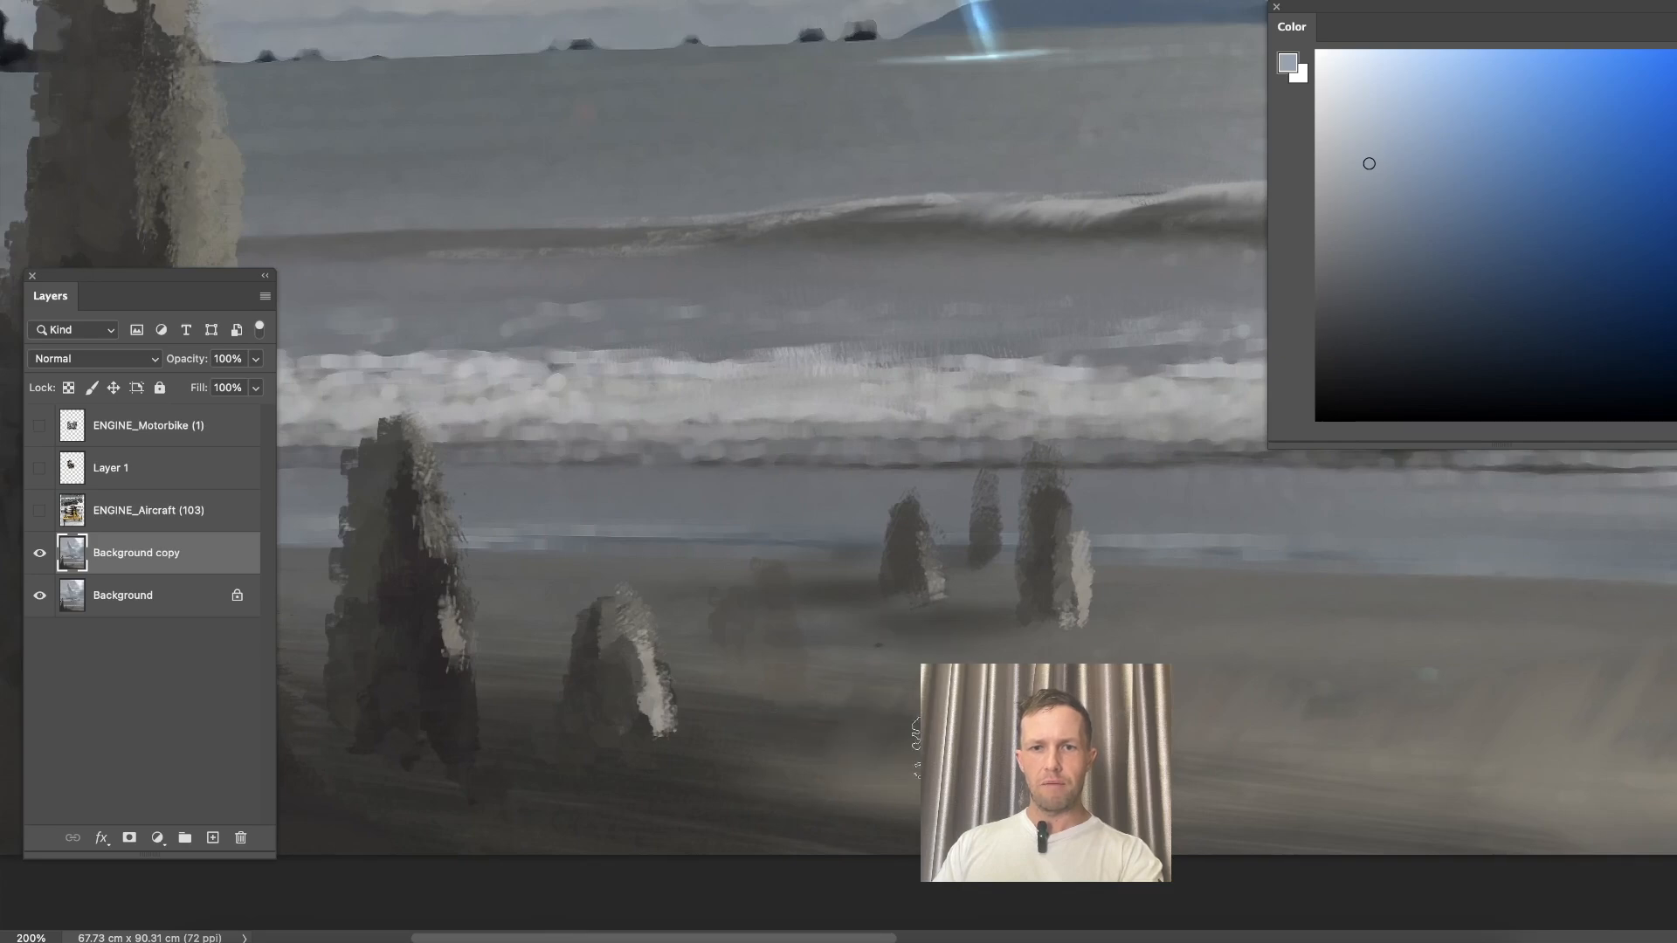
Examine the clouds and craft up close and the whole composition from a distance.
{"action": "mouse_move", "coordinate": [857, 569]}
{"action": "left_mouse_down"}
{"action": "mouse_move", "coordinate": [1128, 635]}
{"action": "mouse_move", "coordinate": [1492, 669]}
{"action": "left_mouse_up"}
{"action": "left_click_drag", "start_coordinate": [838, 460], "coordinate": [701, 843]}
{"action": "mouse_move", "coordinate": [769, 408]}
{"action": "left_mouse_down"}
{"action": "mouse_move", "coordinate": [618, 723]}
{"action": "mouse_move", "coordinate": [480, 609]}
{"action": "mouse_move", "coordinate": [699, 590]}
{"action": "left_mouse_up"}
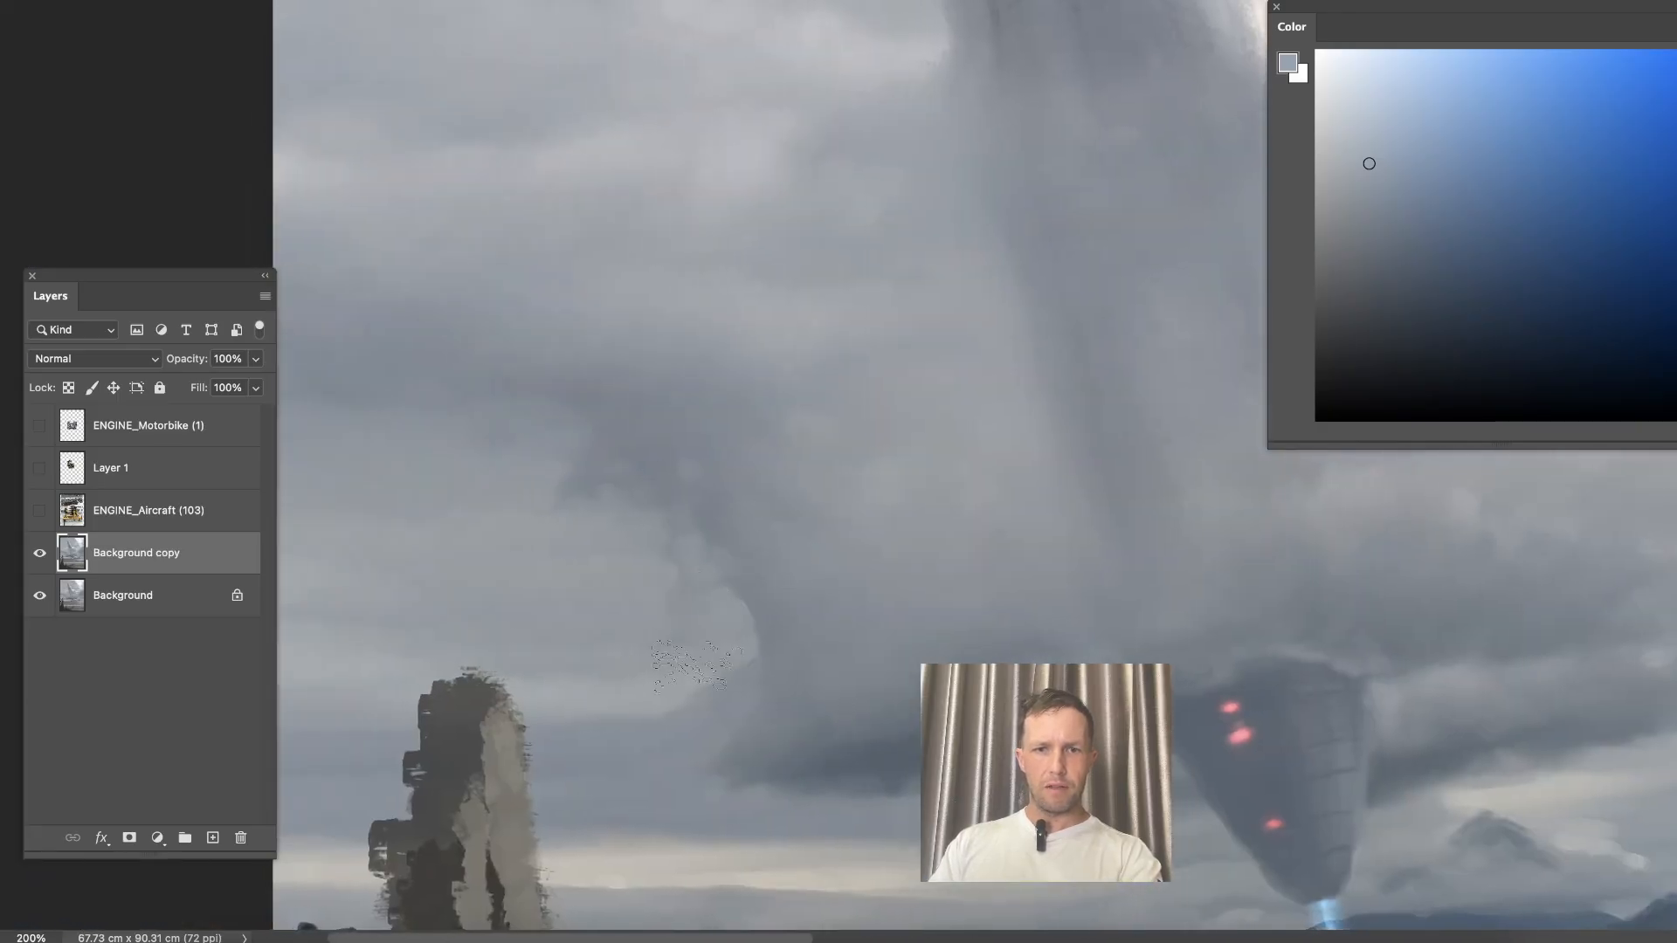
{"action": "left_click_drag", "start_coordinate": [906, 690], "coordinate": [783, 568]}
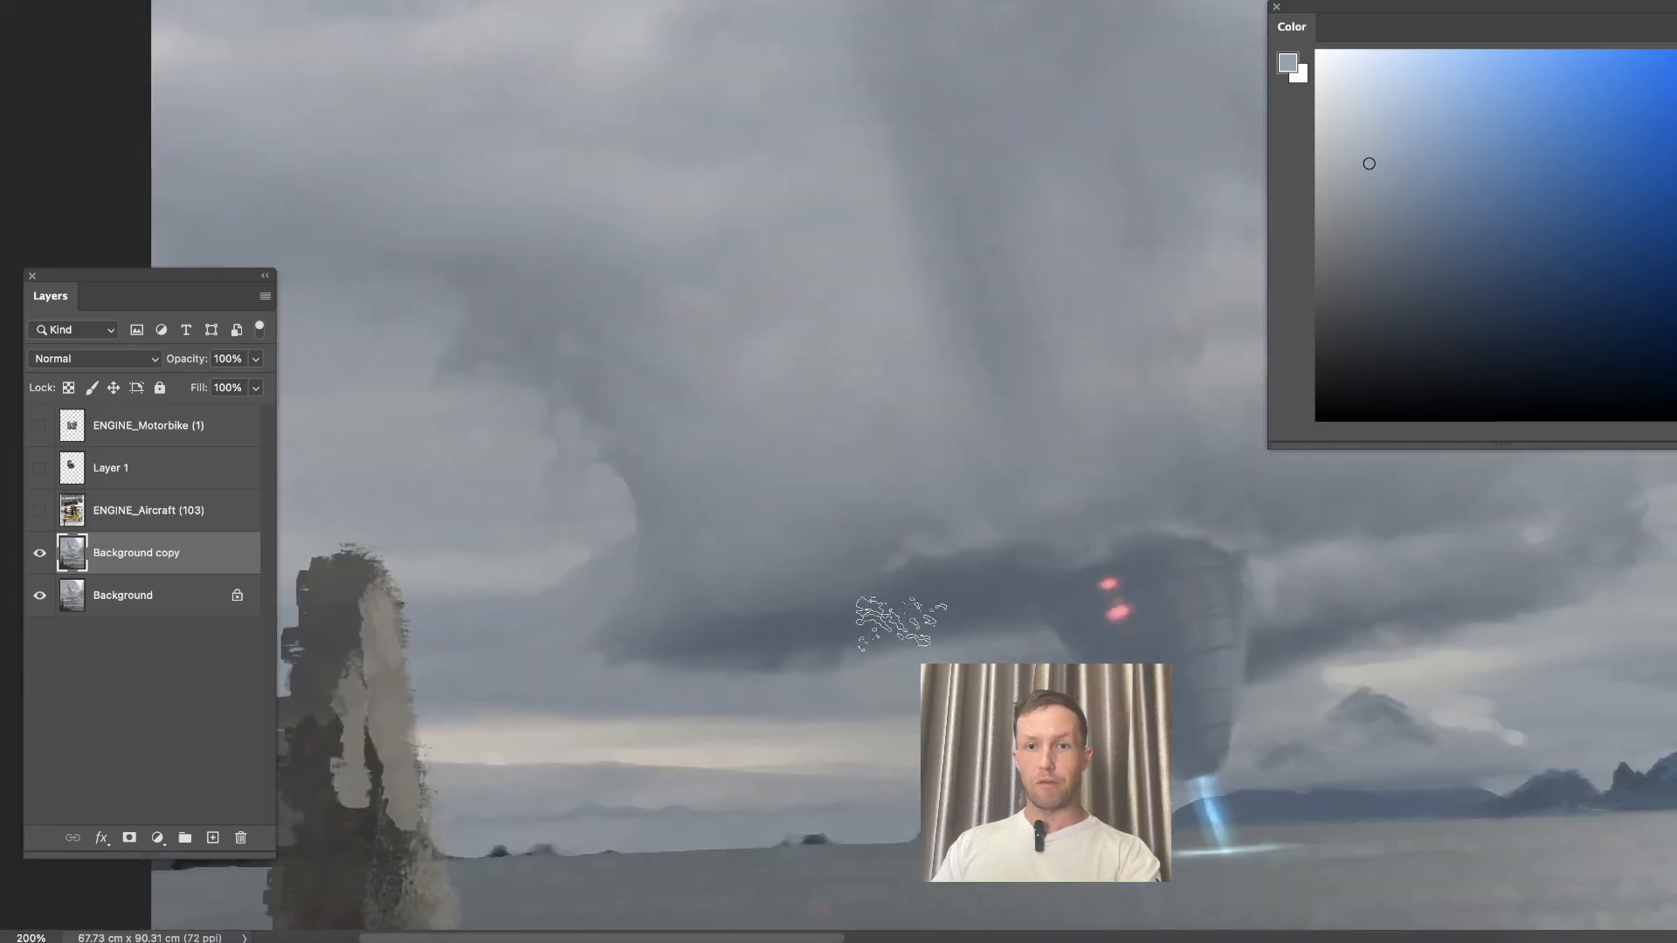
{"action": "left_click_drag", "start_coordinate": [1126, 572], "coordinate": [697, 461]}
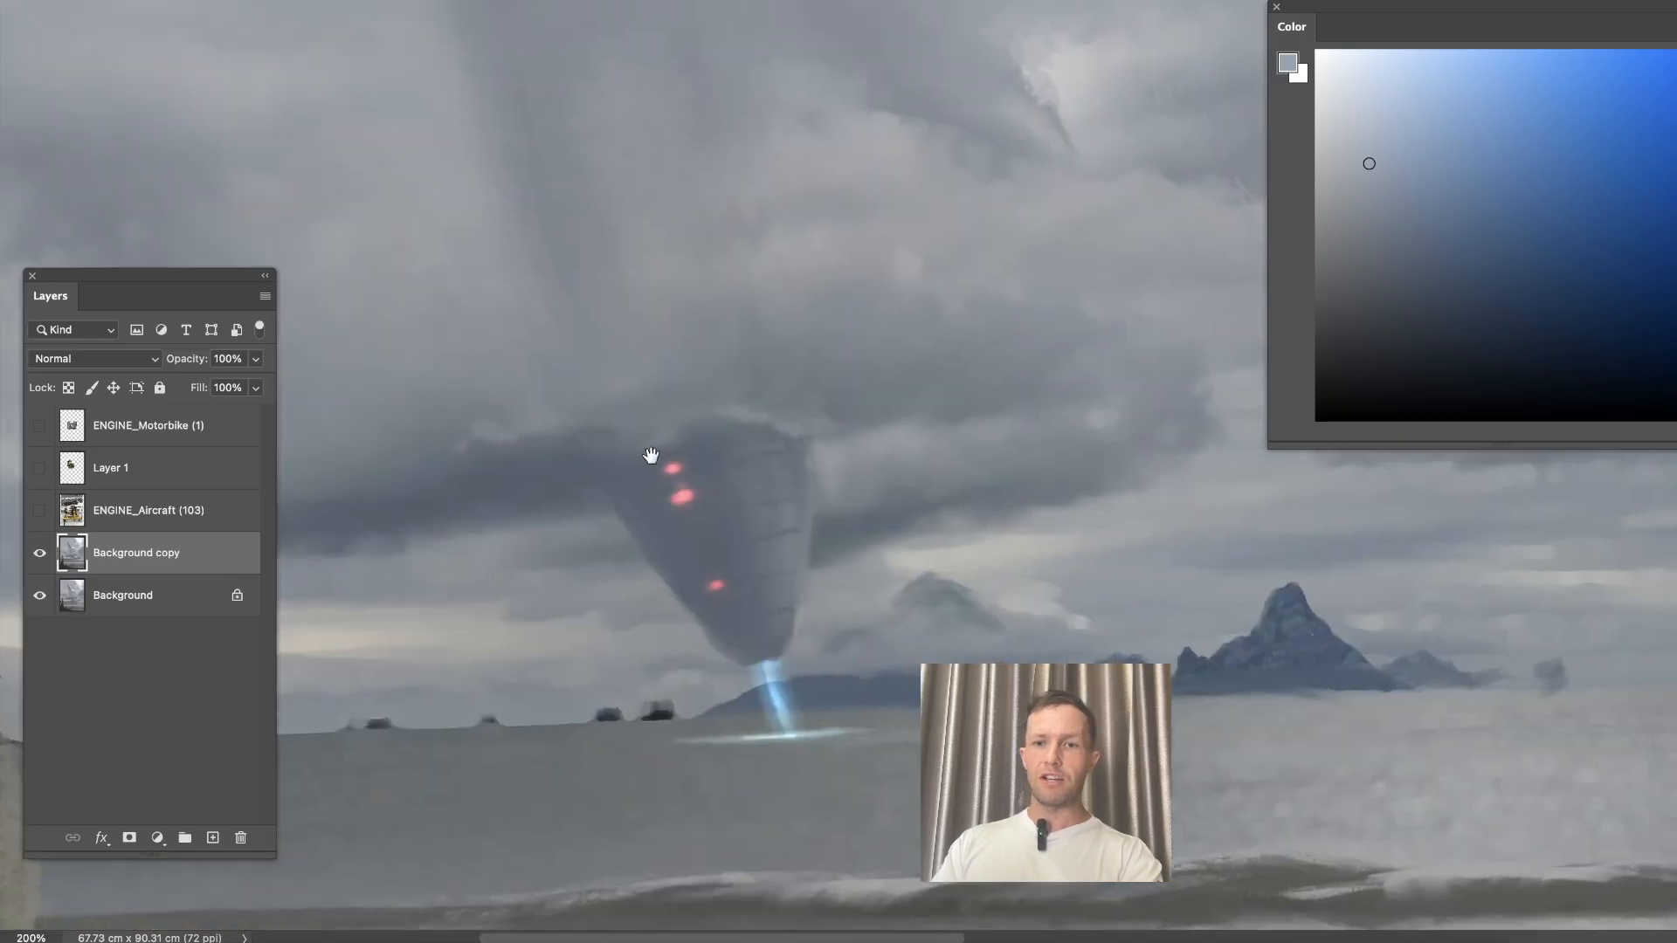
{"action": "left_click_drag", "start_coordinate": [898, 527], "coordinate": [888, 466]}
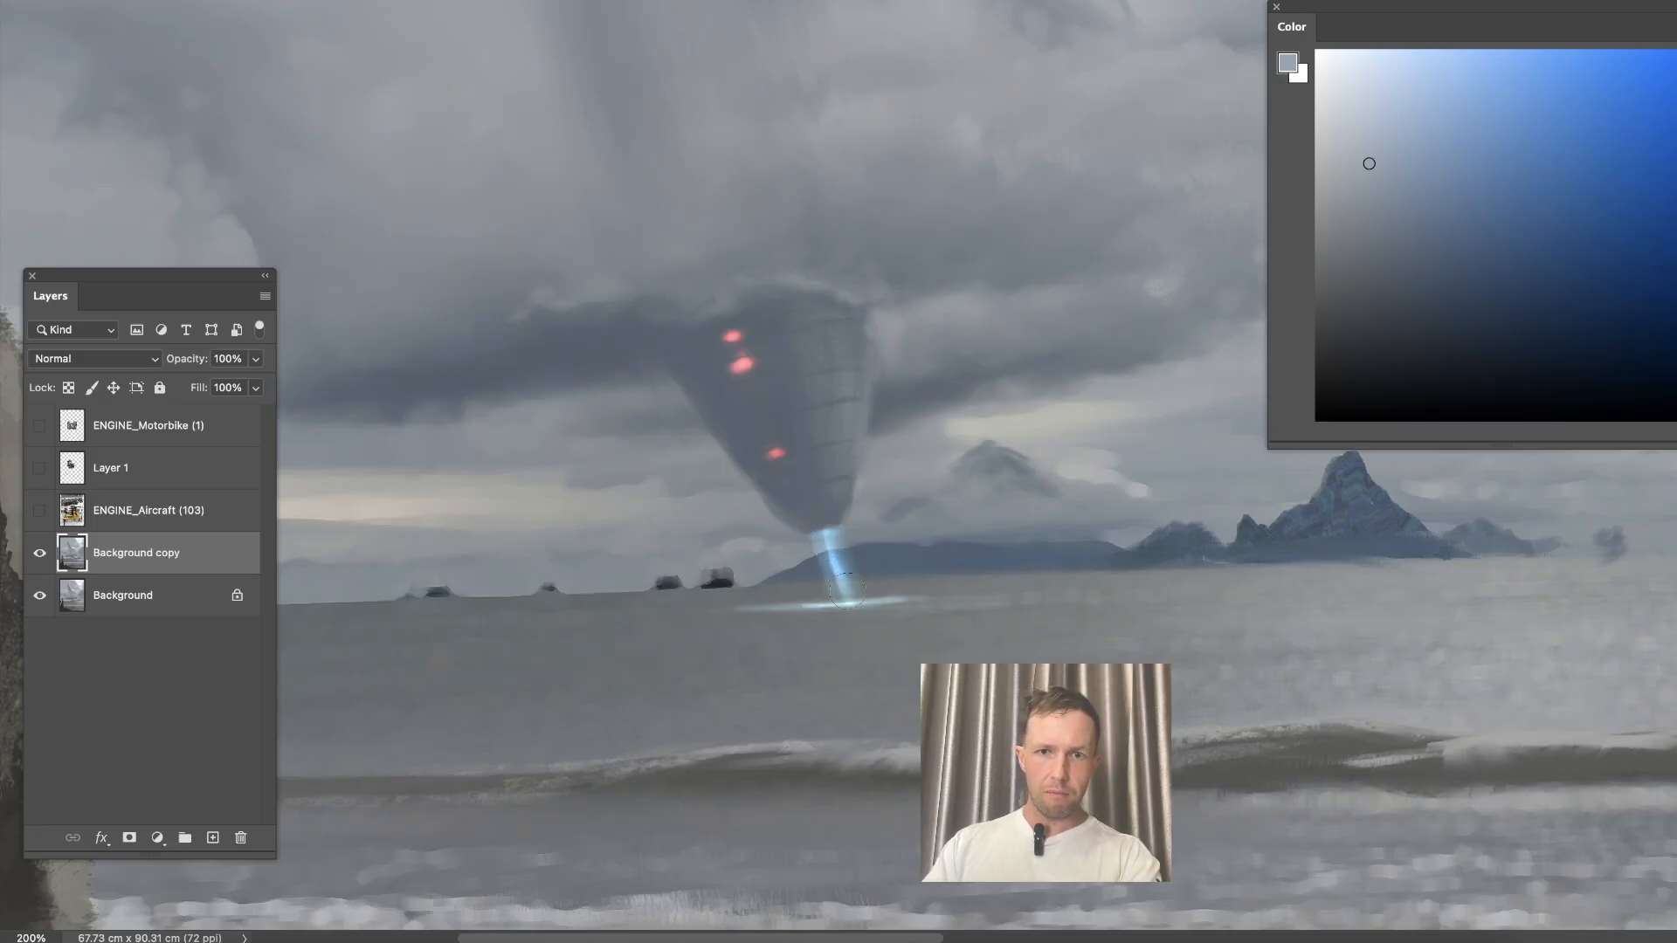
{"action": "key", "text": "super+minus"}
{"action": "key", "text": "super+minus"}
{"action": "key", "text": "super+minus"}
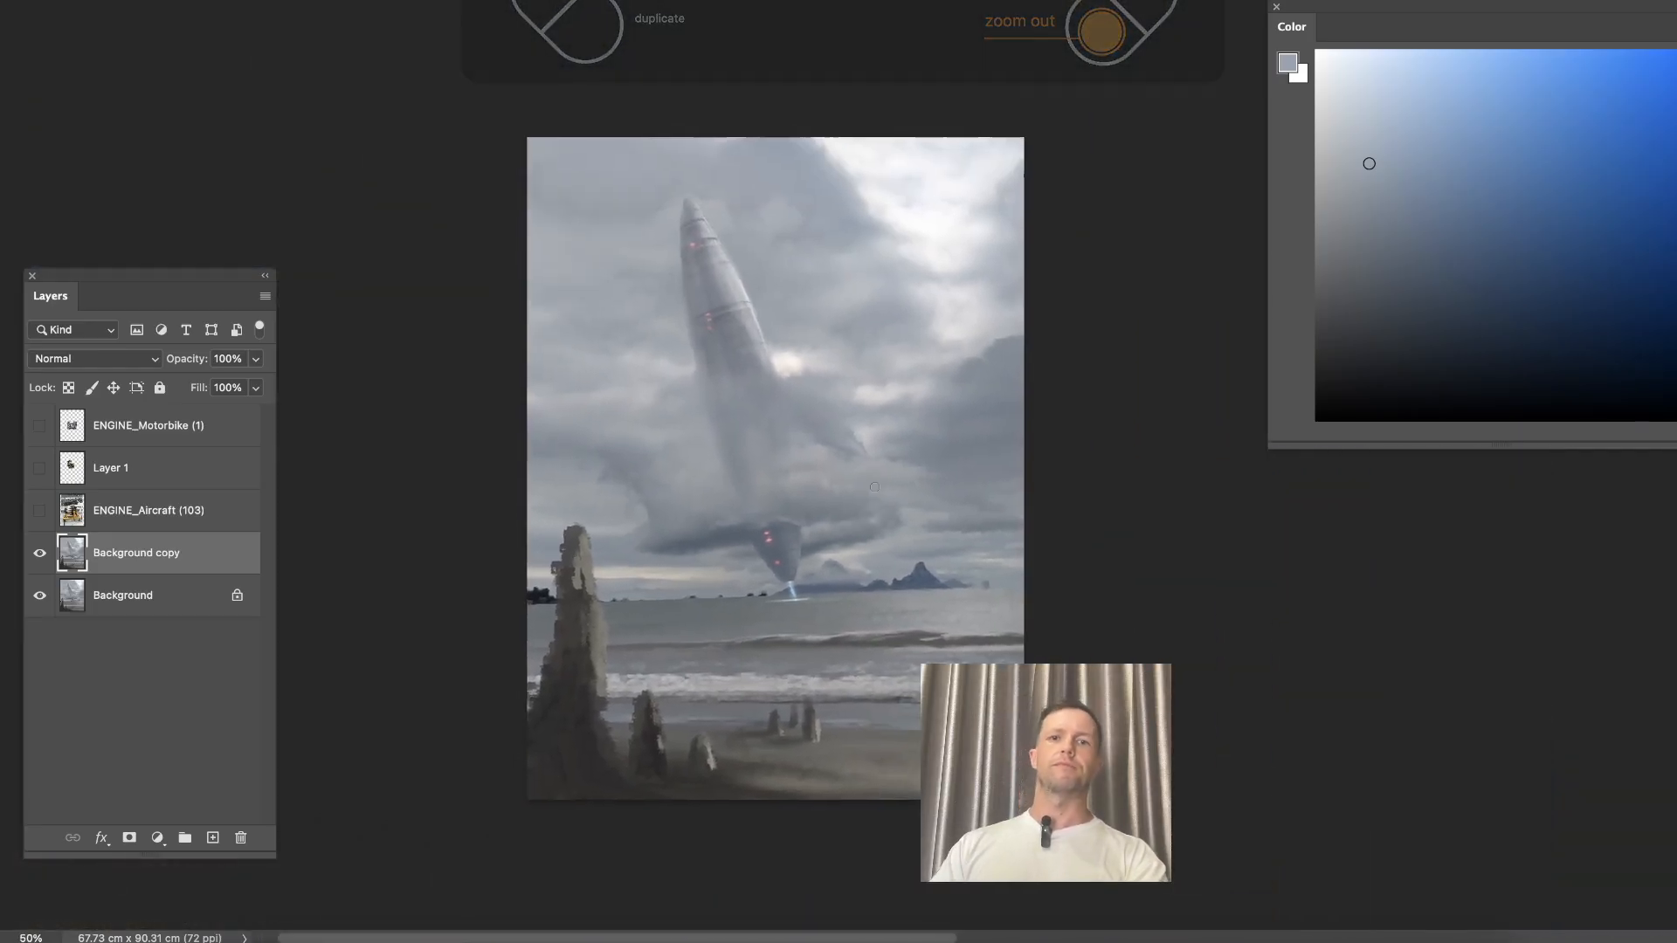
{"action": "key", "text": "super+plus"}
{"action": "key", "text": "super+plus"}
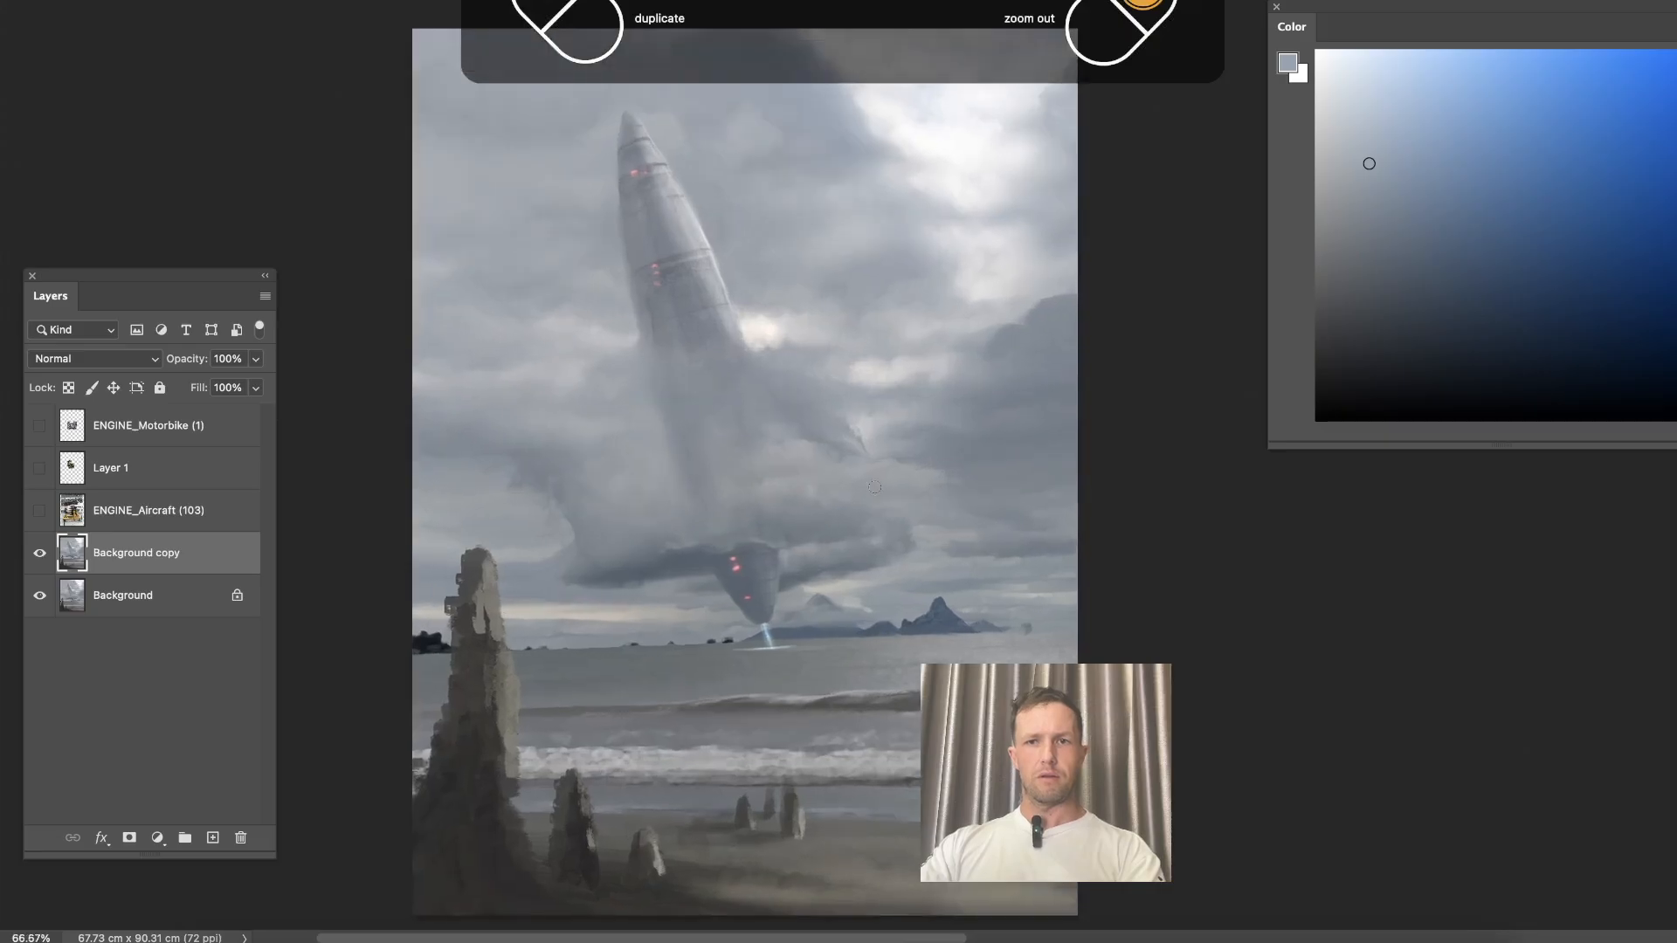
{"action": "key", "text": "super+minus"}
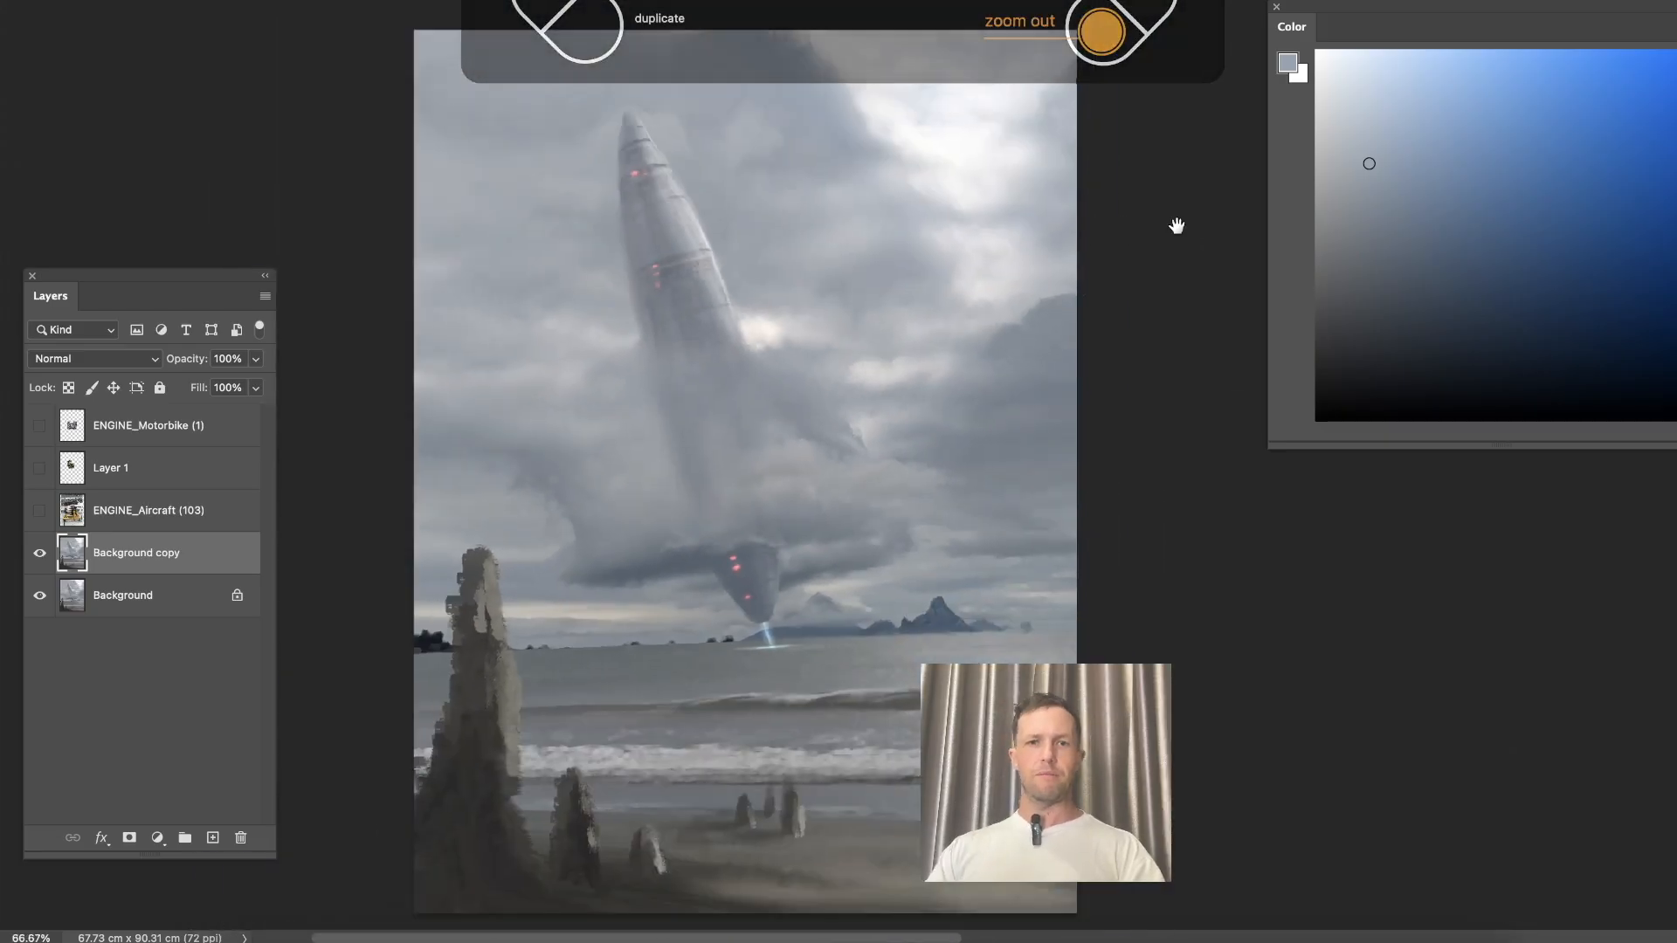
Sample dark greys from the tall rock and paint over the shaded side of its upper part.
{"action": "key", "text": "super+plus"}
{"action": "key", "text": "super+plus"}
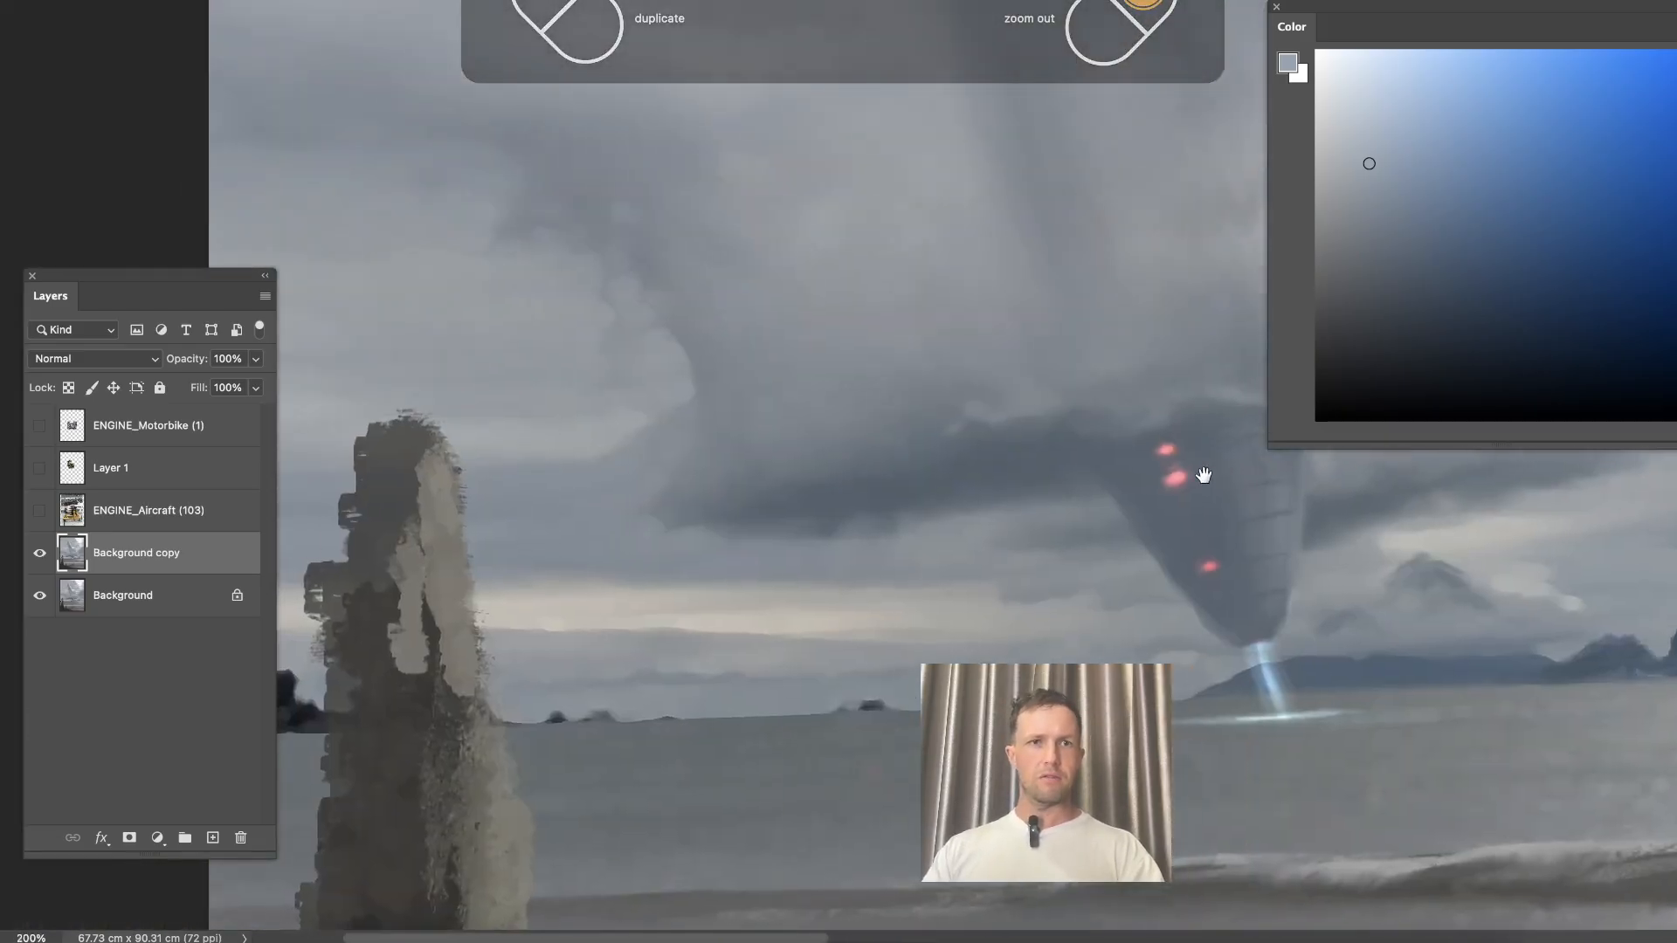
{"action": "left_click_drag", "start_coordinate": [1204, 475], "coordinate": [1223, 475]}
{"action": "left_click", "coordinate": [386, 663], "text": "alt"}
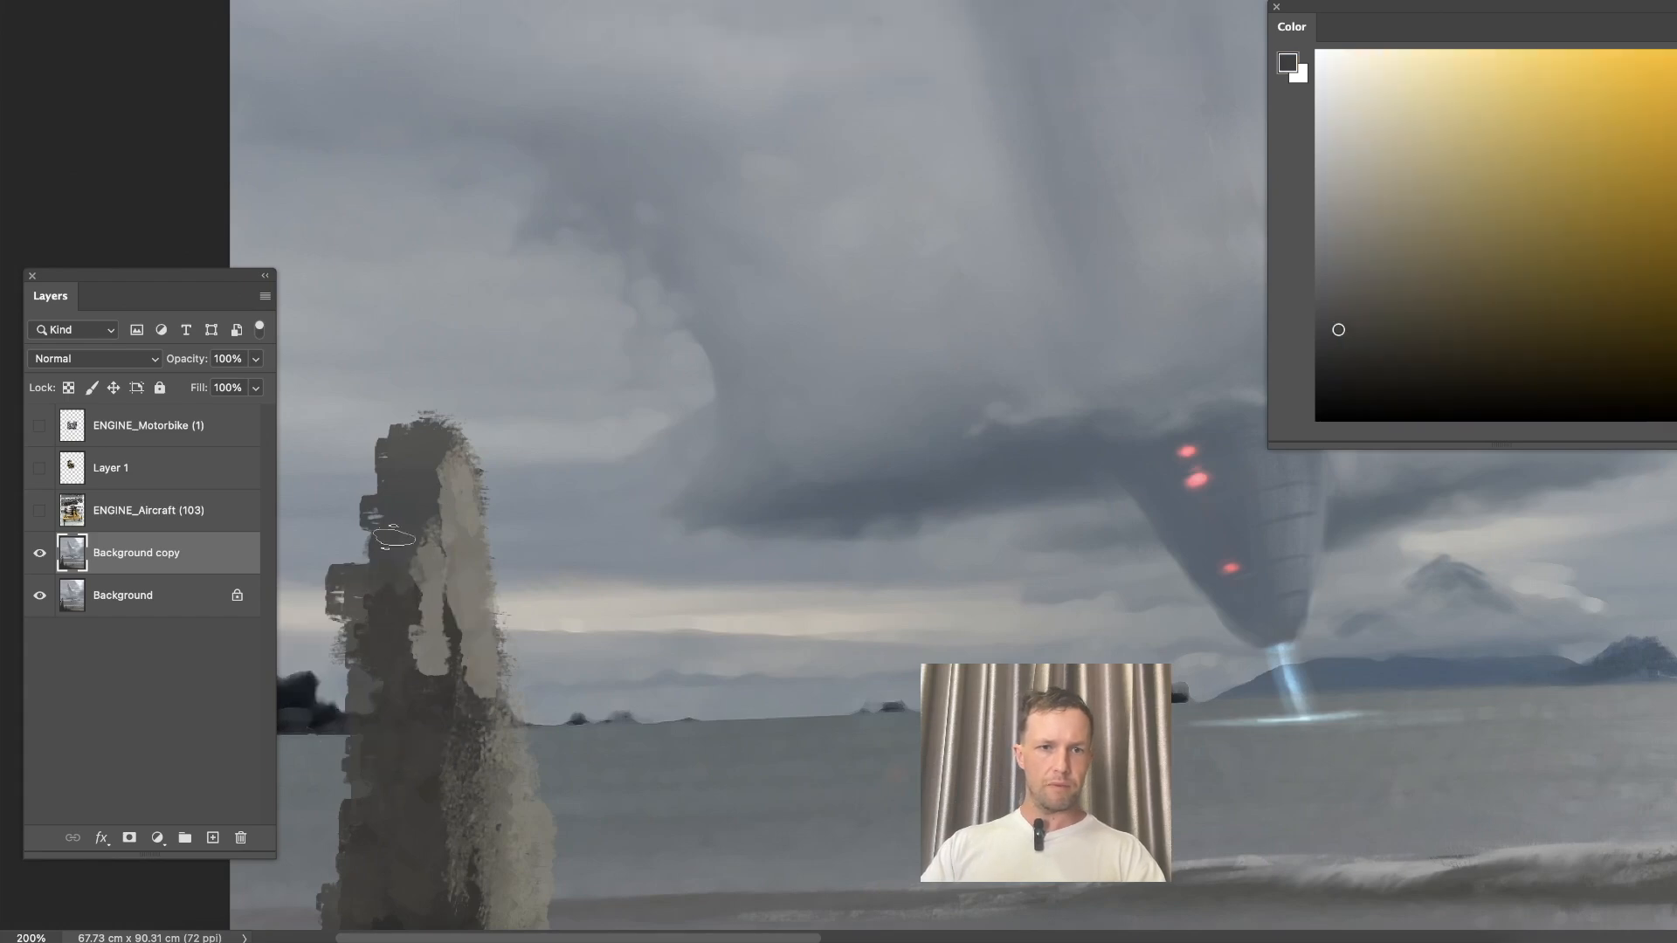
{"action": "left_click_drag", "start_coordinate": [413, 588], "coordinate": [626, 383]}
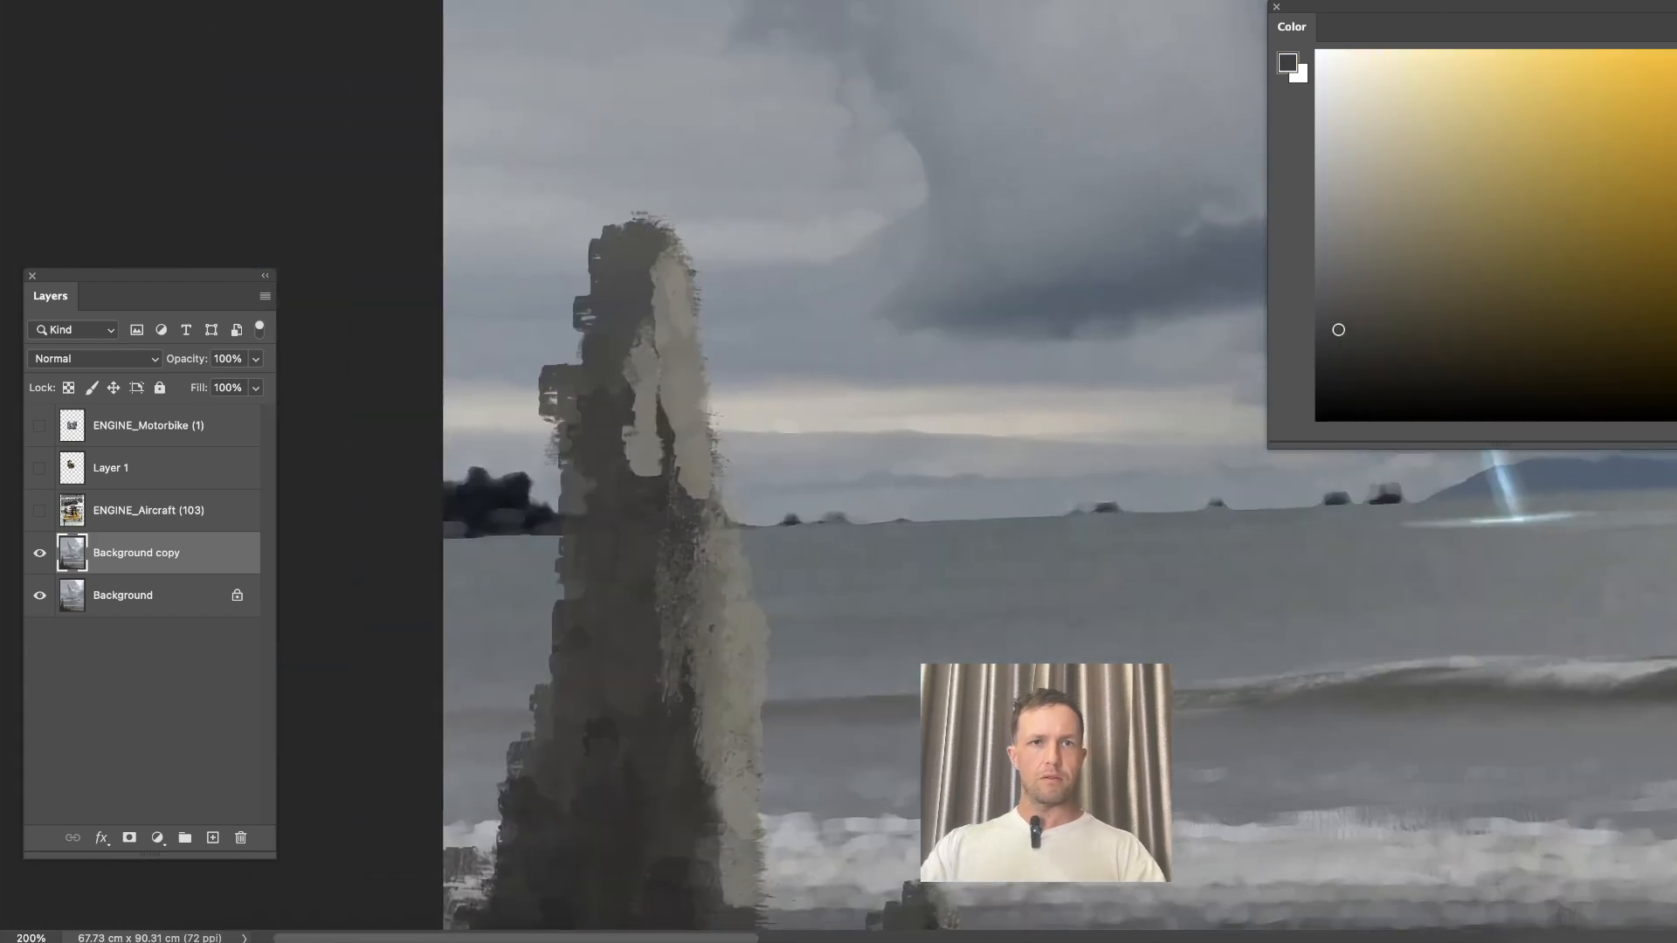
{"action": "left_click", "coordinate": [595, 672], "text": "alt"}
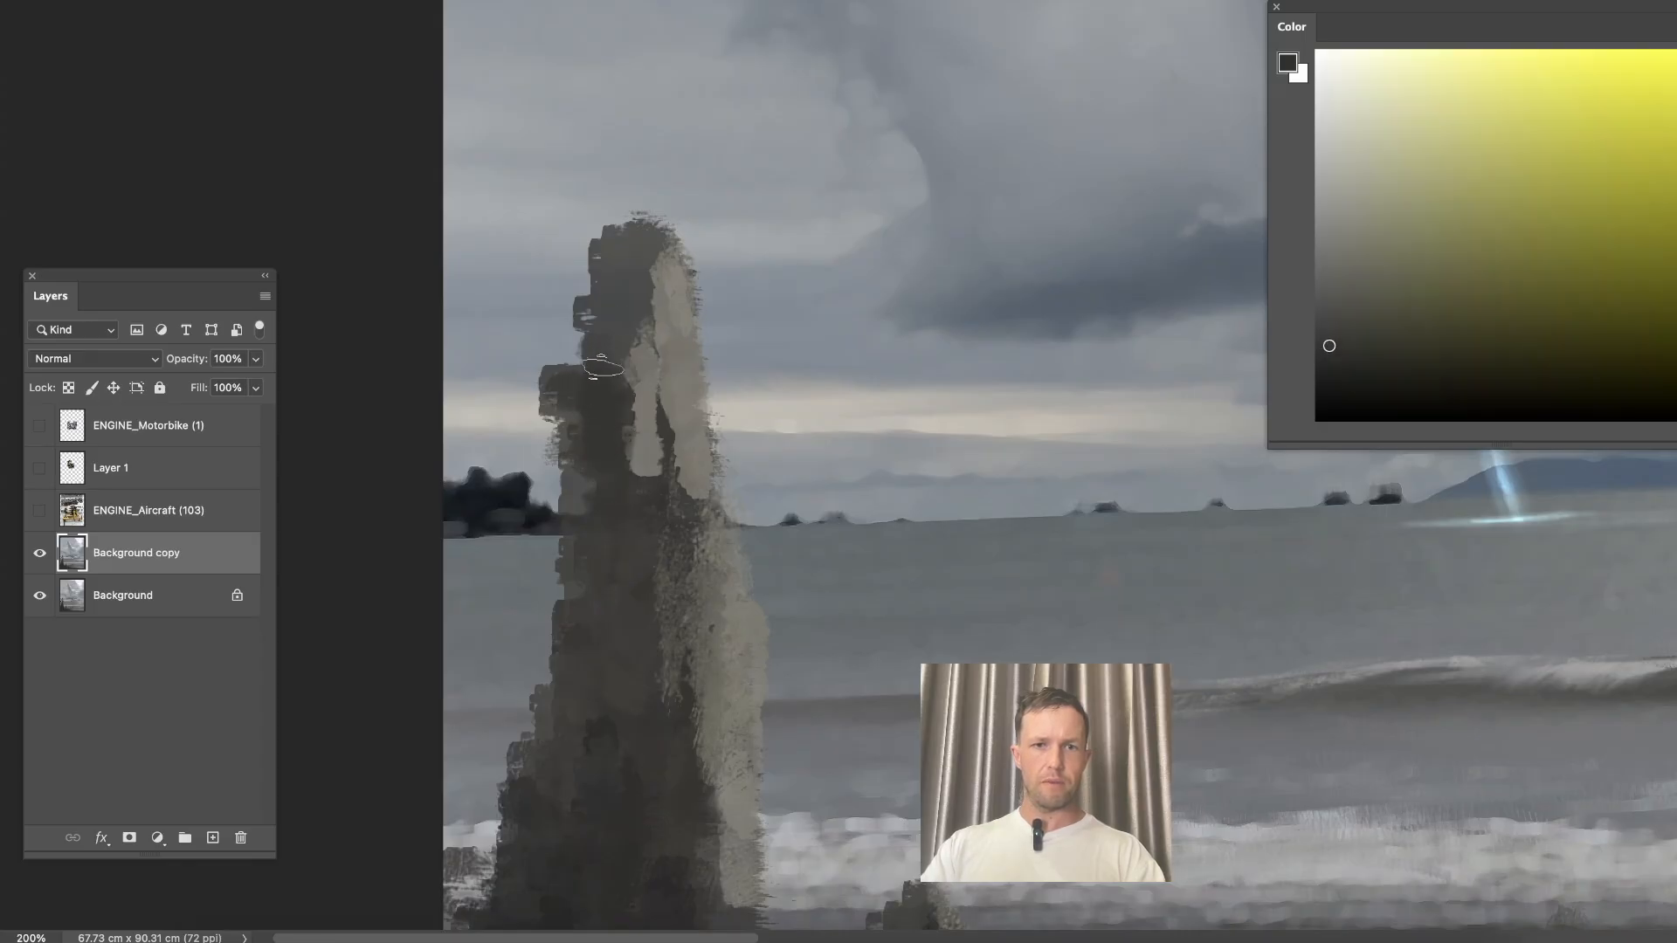
{"action": "mouse_move", "coordinate": [586, 340]}
{"action": "left_mouse_down"}
{"action": "mouse_move", "coordinate": [621, 286]}
{"action": "mouse_move", "coordinate": [626, 318]}
{"action": "mouse_move", "coordinate": [631, 254]}
{"action": "left_mouse_up"}
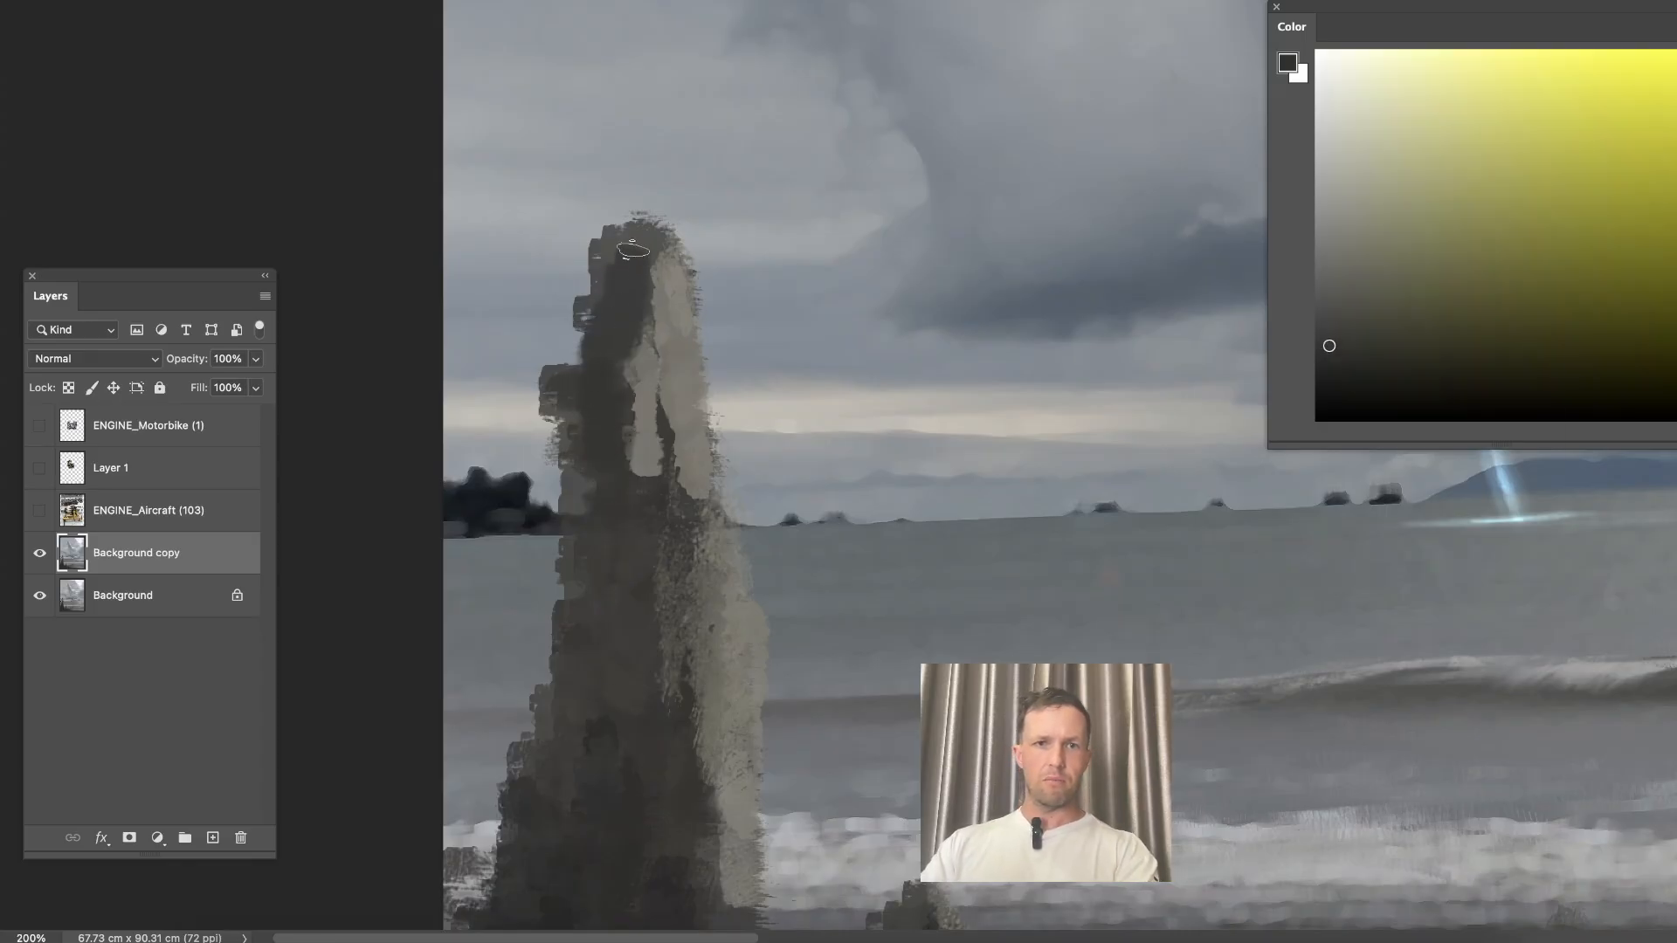
Choose the Aufgenommener Pinsel 1 1594 brush and reshape the tall rock's summit with tones sampled from the rock.
{"action": "right_click", "coordinate": [631, 254]}
{"action": "left_click", "coordinate": [1205, 573]}
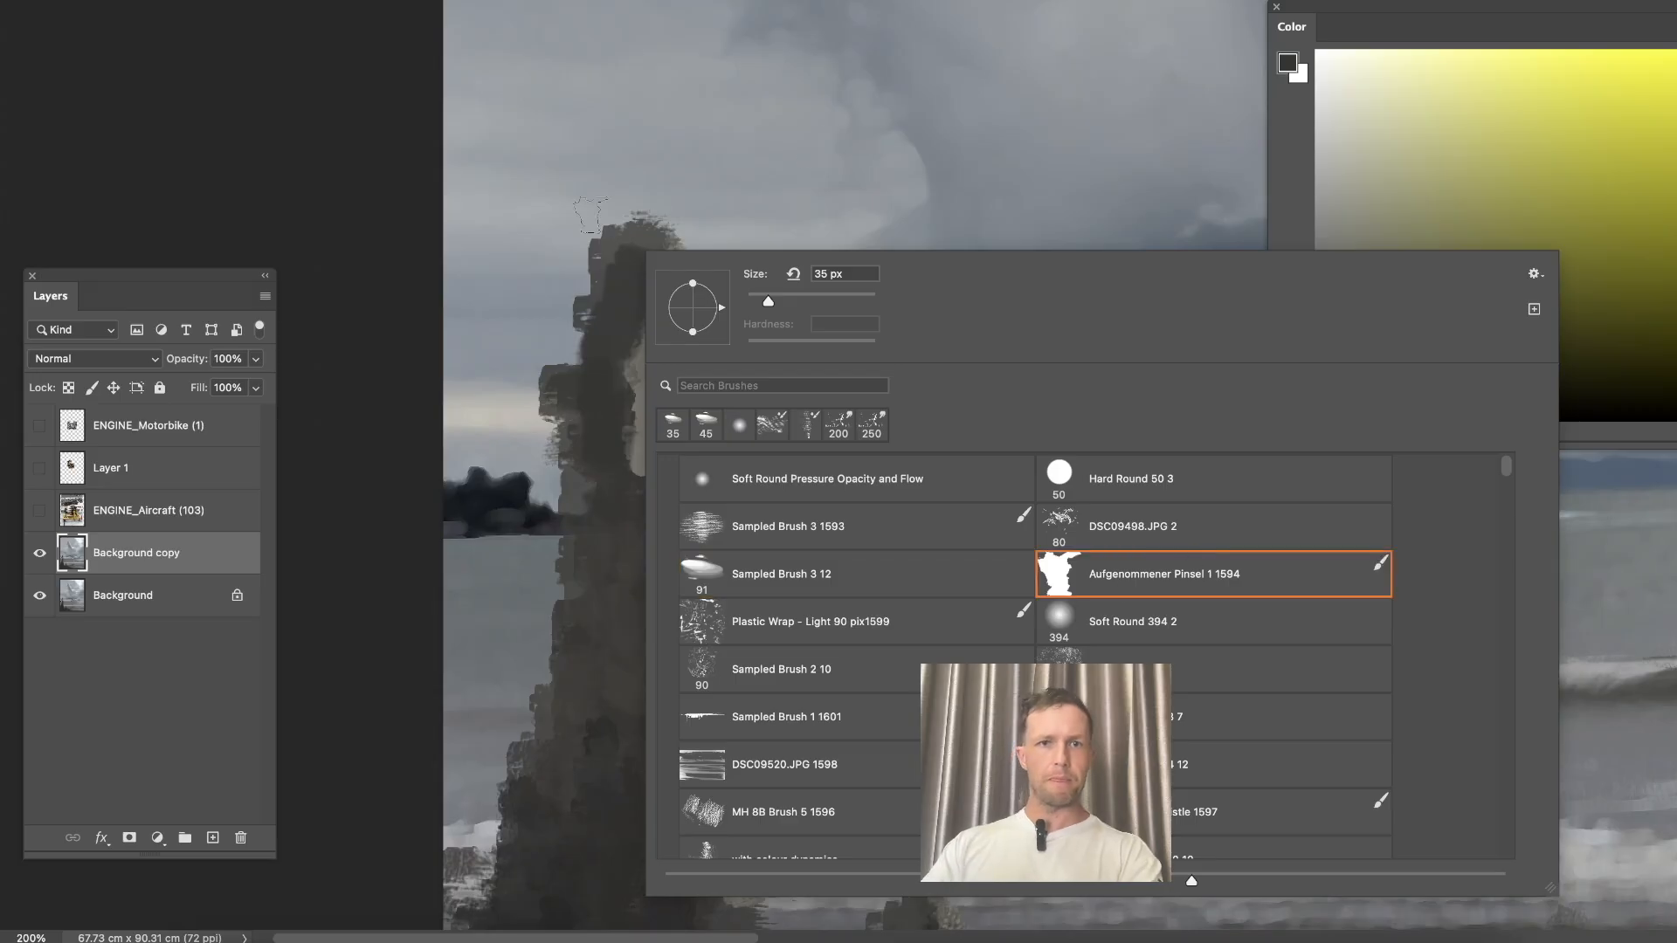
{"action": "left_click", "coordinate": [602, 369]}
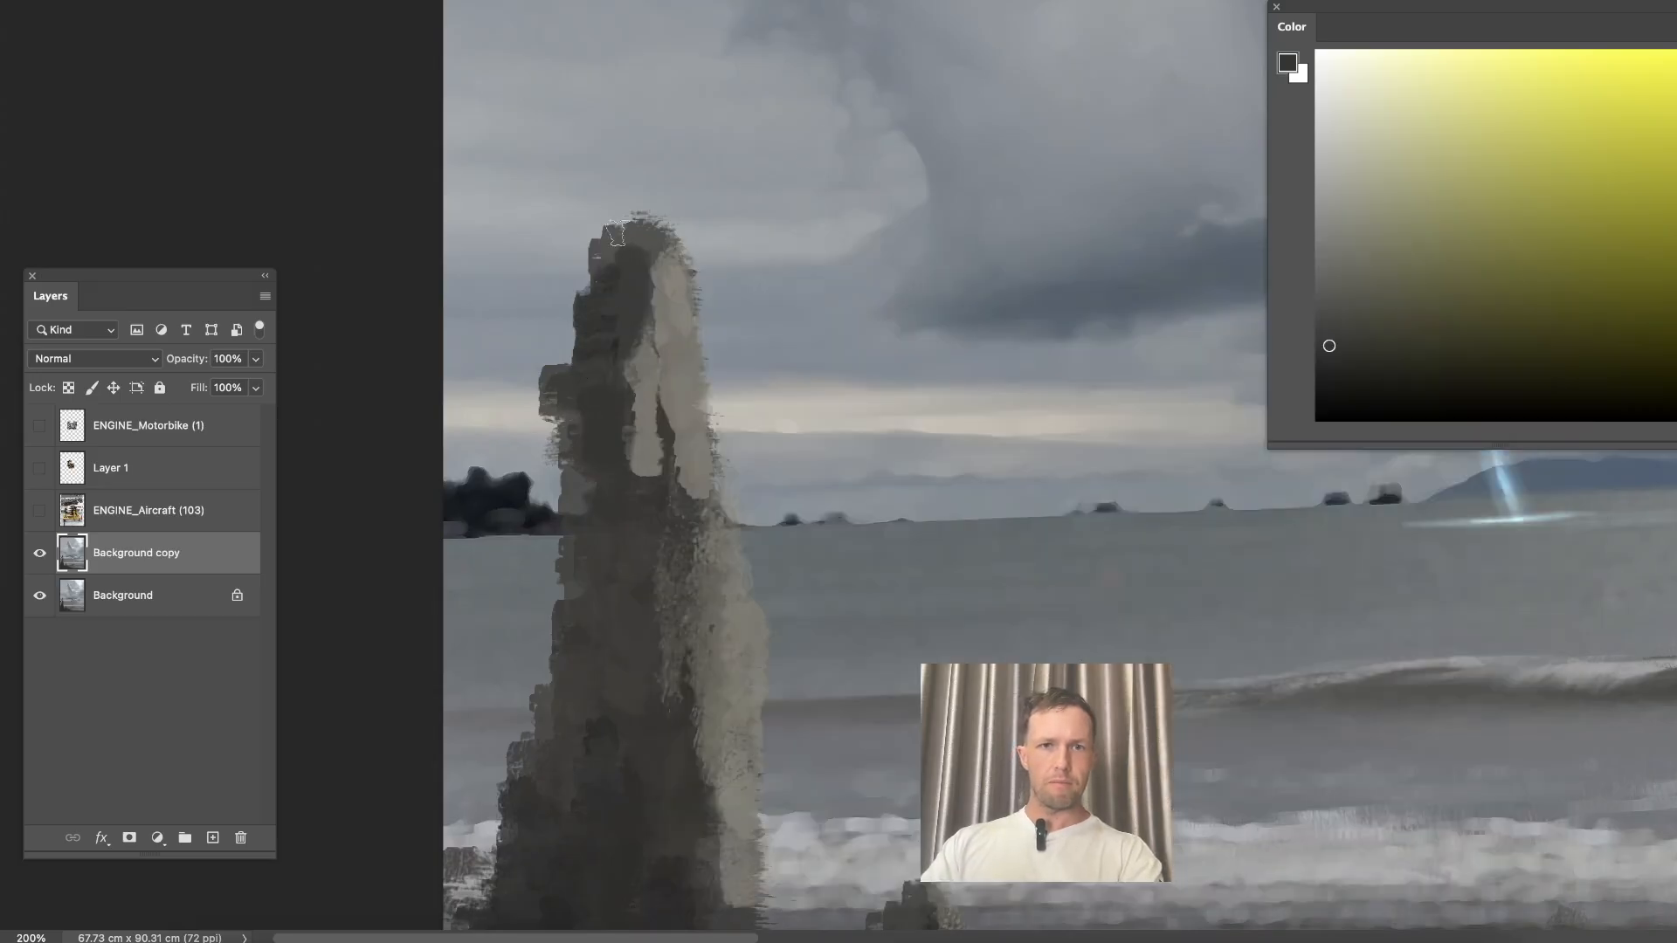
{"action": "left_click", "coordinate": [655, 240], "text": "alt"}
{"action": "mouse_move", "coordinate": [648, 225]}
{"action": "left_mouse_down"}
{"action": "mouse_move", "coordinate": [620, 199]}
{"action": "mouse_move", "coordinate": [640, 229]}
{"action": "mouse_move", "coordinate": [596, 221]}
{"action": "mouse_move", "coordinate": [596, 251]}
{"action": "mouse_move", "coordinate": [631, 265]}
{"action": "mouse_move", "coordinate": [598, 247]}
{"action": "mouse_move", "coordinate": [590, 296]}
{"action": "mouse_move", "coordinate": [601, 248]}
{"action": "left_mouse_up"}
{"action": "left_click", "coordinate": [642, 229], "text": "alt"}
{"action": "left_click", "coordinate": [603, 260], "text": "alt"}
{"action": "left_click_drag", "start_coordinate": [626, 229], "coordinate": [650, 254]}
Sample the tall rock's light tone, brighten it to a pale warm grey and paint highlights down its lit upper face.
{"action": "left_click", "coordinate": [684, 287], "text": "alt"}
{"action": "left_click", "coordinate": [1355, 166]}
{"action": "left_click", "coordinate": [1358, 150]}
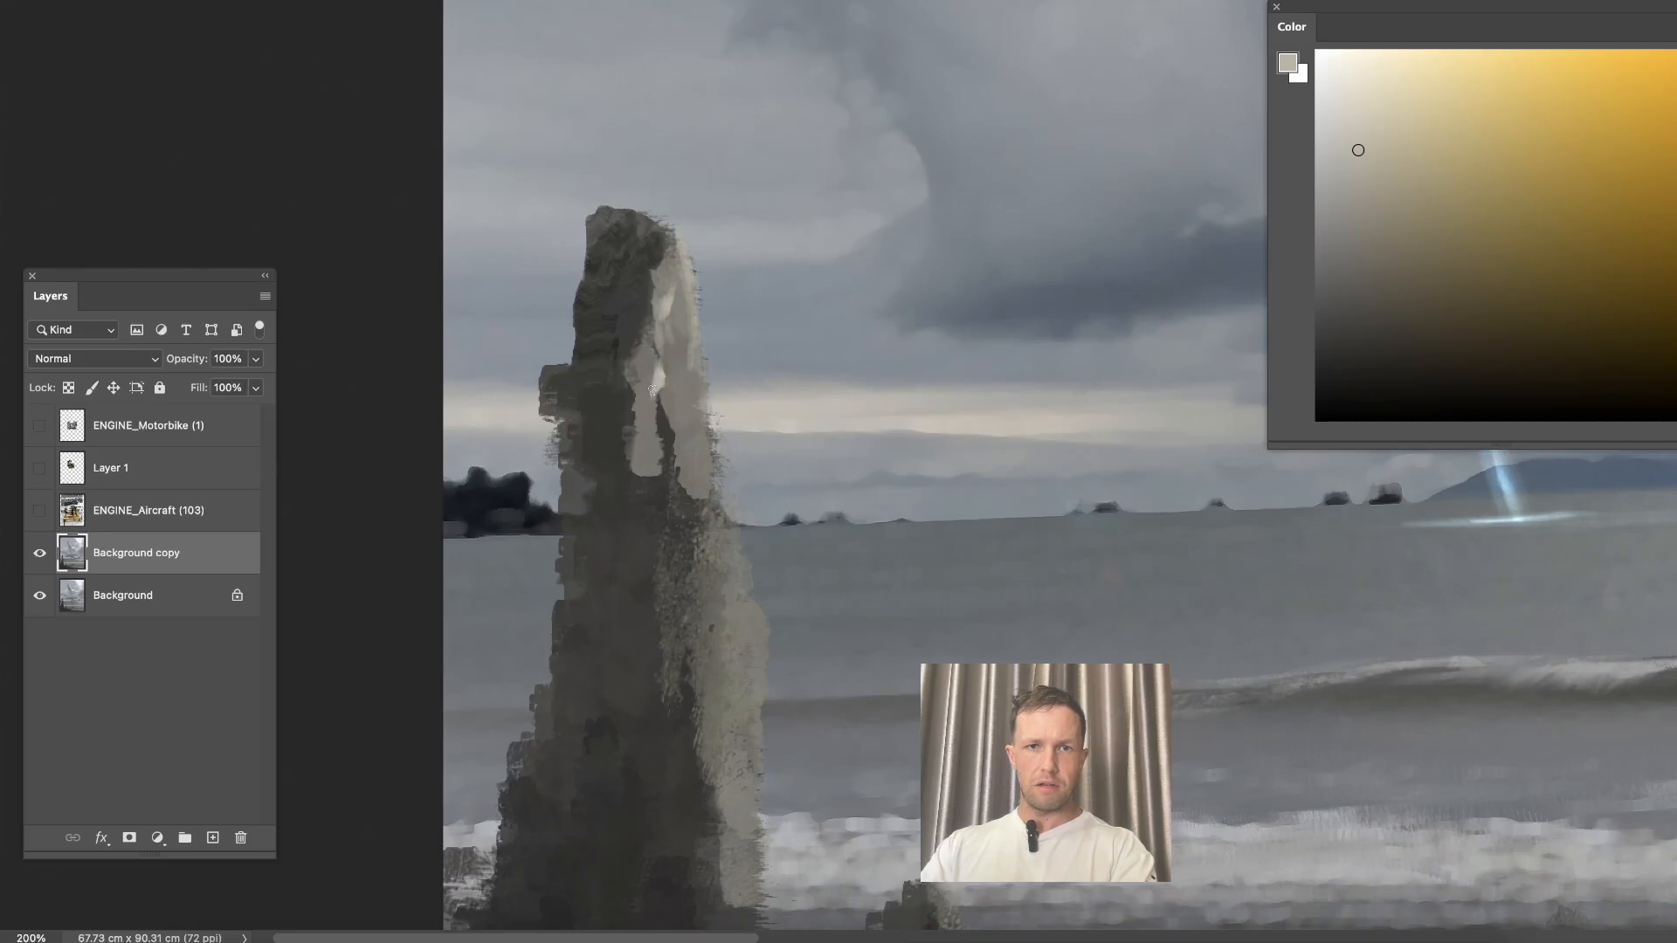
{"action": "left_click_drag", "start_coordinate": [673, 434], "coordinate": [690, 459]}
{"action": "left_click_drag", "start_coordinate": [687, 403], "coordinate": [688, 464]}
{"action": "left_click_drag", "start_coordinate": [682, 345], "coordinate": [689, 404]}
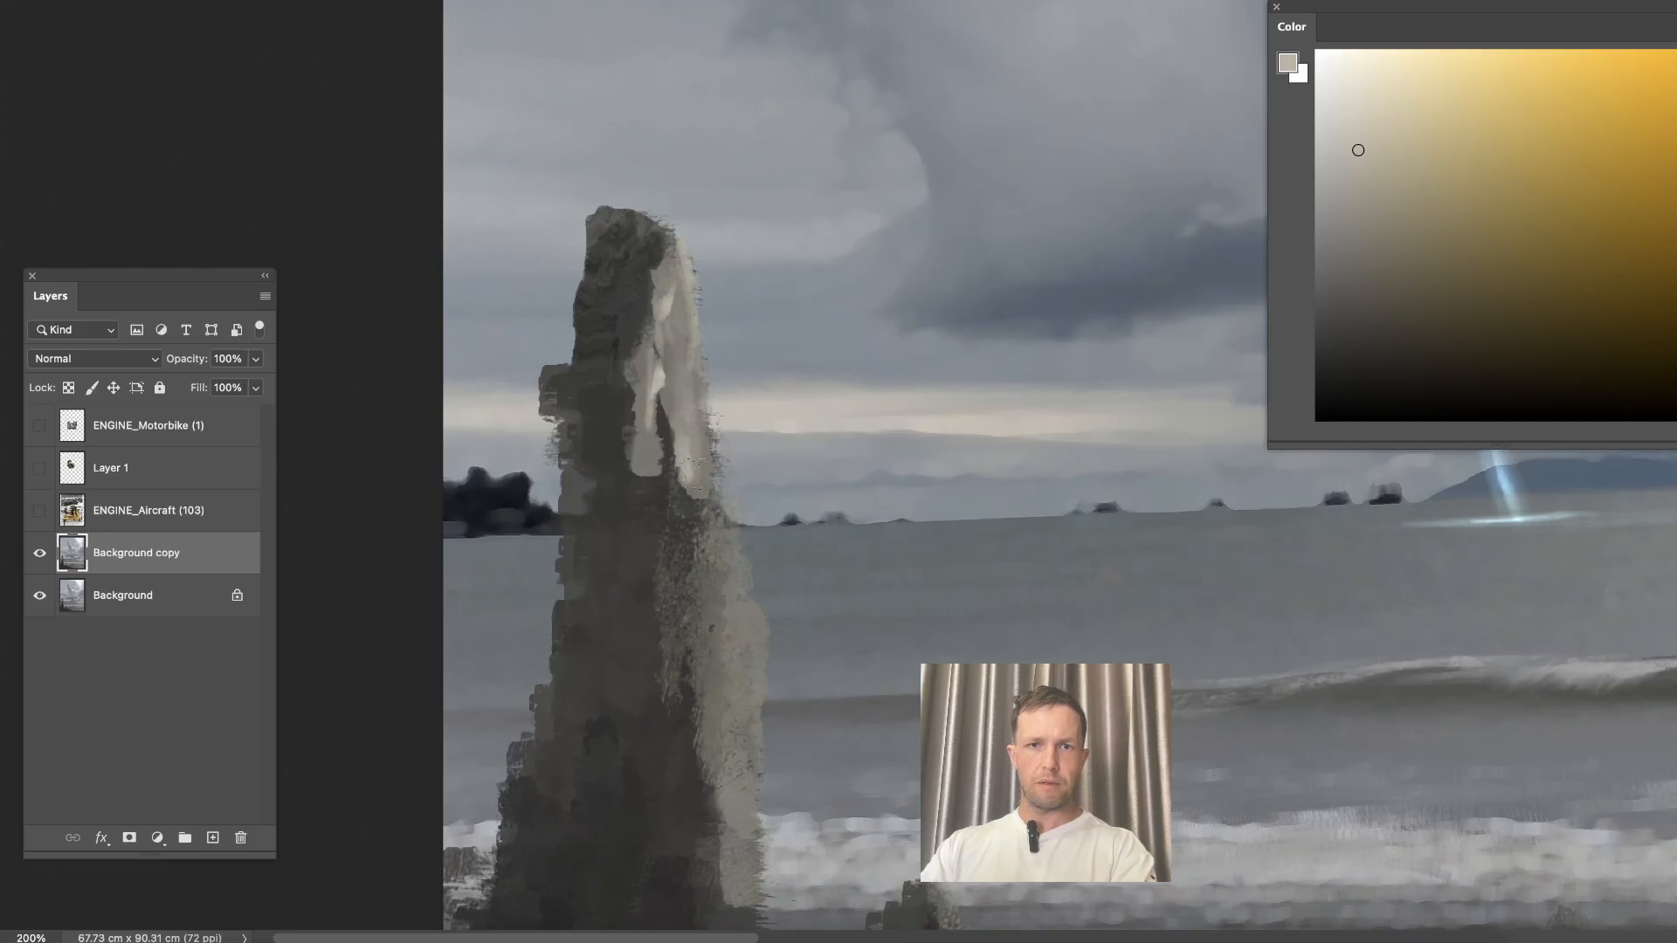
Extend the pale highlight along the tall rock's lit edge and refine its shaded outline with a sampled dark grey.
{"action": "mouse_move", "coordinate": [716, 524]}
{"action": "left_mouse_down"}
{"action": "mouse_move", "coordinate": [725, 557]}
{"action": "mouse_move", "coordinate": [736, 547]}
{"action": "left_mouse_up"}
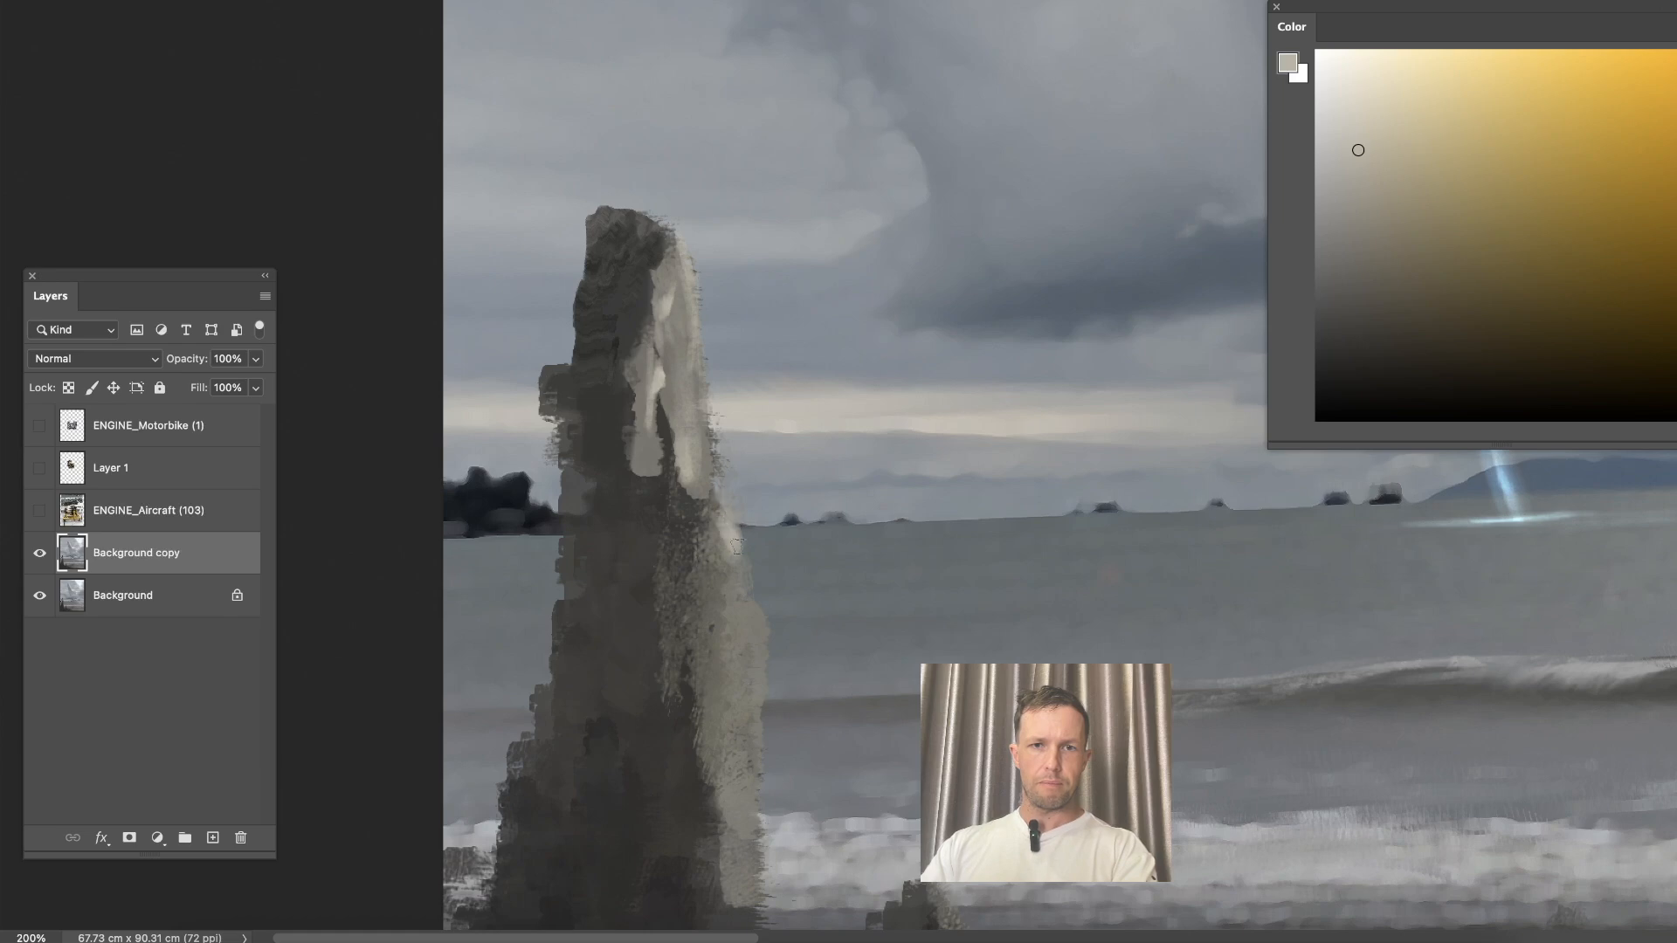
{"action": "left_click", "coordinate": [580, 538], "text": "alt"}
{"action": "left_click_drag", "start_coordinate": [579, 537], "coordinate": [582, 327]}
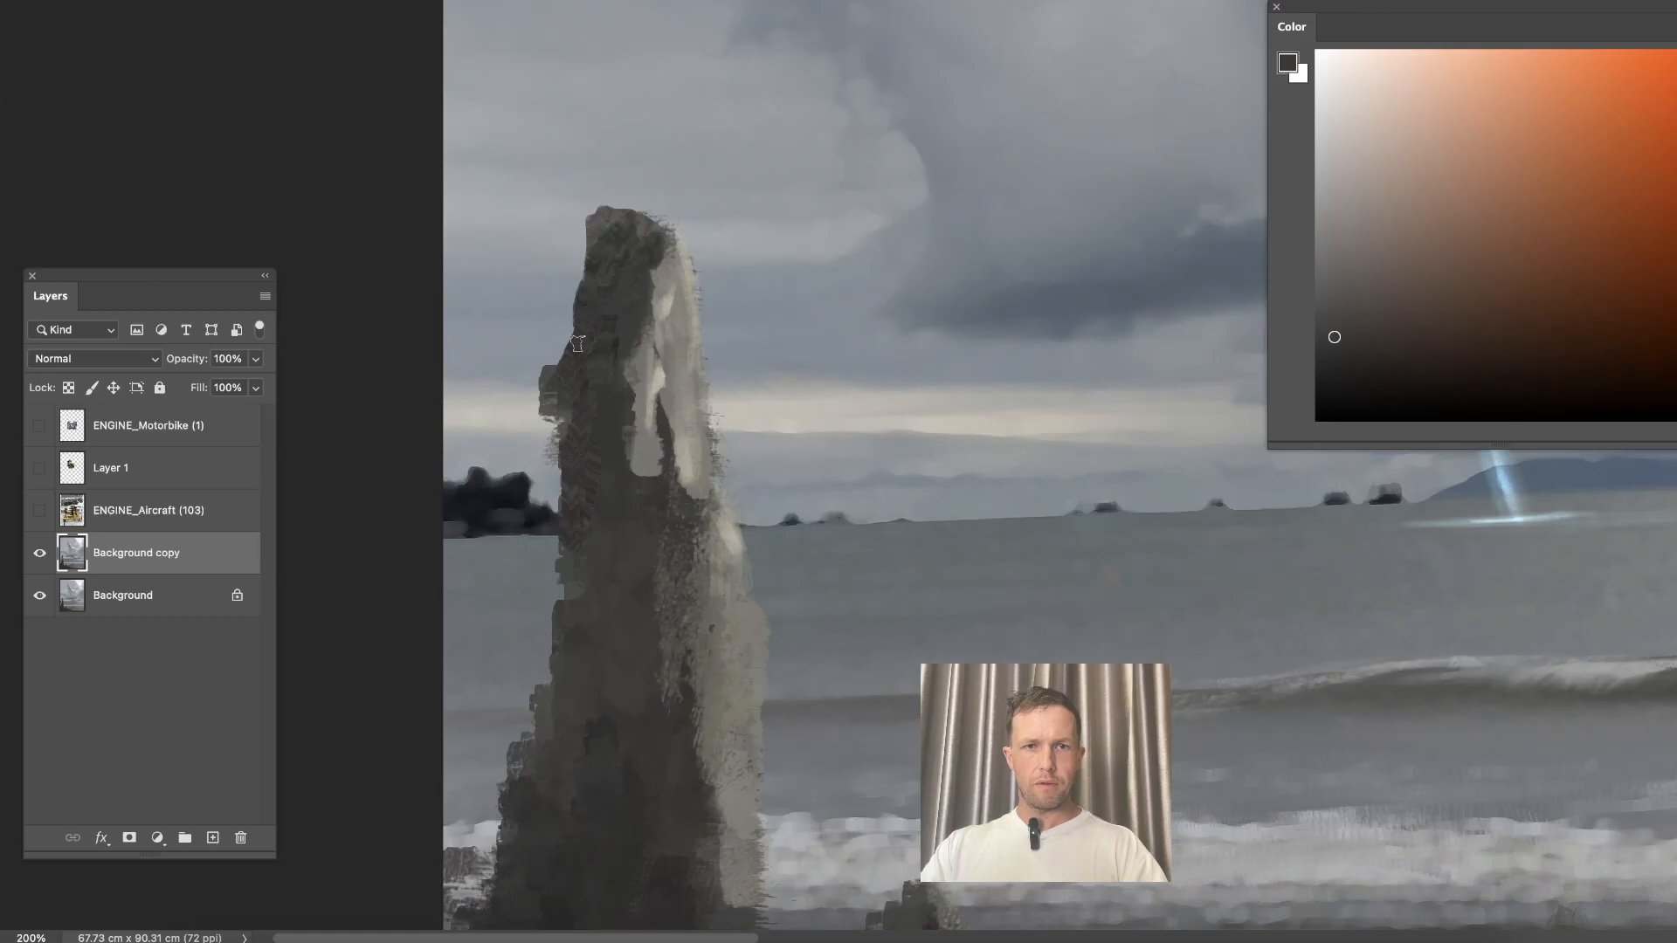
Paint a slim secondary spire against the shaded side of the tall rock using dark greys sampled from it.
{"action": "scroll", "coordinate": [678, 116], "scroll_direction": "down", "scroll_amount": 5}
{"action": "left_click", "coordinate": [637, 436], "text": "alt"}
{"action": "left_click", "coordinate": [602, 515], "text": "alt"}
{"action": "left_click_drag", "start_coordinate": [598, 545], "coordinate": [596, 424]}
{"action": "left_click", "coordinate": [596, 573], "text": "alt"}
{"action": "mouse_move", "coordinate": [588, 554]}
{"action": "left_mouse_down"}
{"action": "mouse_move", "coordinate": [594, 431]}
{"action": "mouse_move", "coordinate": [612, 522]}
{"action": "mouse_move", "coordinate": [599, 404]}
{"action": "mouse_move", "coordinate": [590, 534]}
{"action": "mouse_move", "coordinate": [618, 465]}
{"action": "mouse_move", "coordinate": [599, 405]}
{"action": "mouse_move", "coordinate": [588, 554]}
{"action": "left_mouse_up"}
{"action": "left_click", "coordinate": [621, 512], "text": "alt"}
{"action": "left_click", "coordinate": [647, 547], "text": "alt"}
{"action": "mouse_move", "coordinate": [610, 430]}
{"action": "left_mouse_down"}
{"action": "mouse_move", "coordinate": [594, 390]}
{"action": "mouse_move", "coordinate": [590, 490]}
{"action": "mouse_move", "coordinate": [621, 419]}
{"action": "left_mouse_up"}
{"action": "left_click", "coordinate": [629, 438], "text": "alt"}
{"action": "left_click", "coordinate": [670, 363], "text": "alt"}
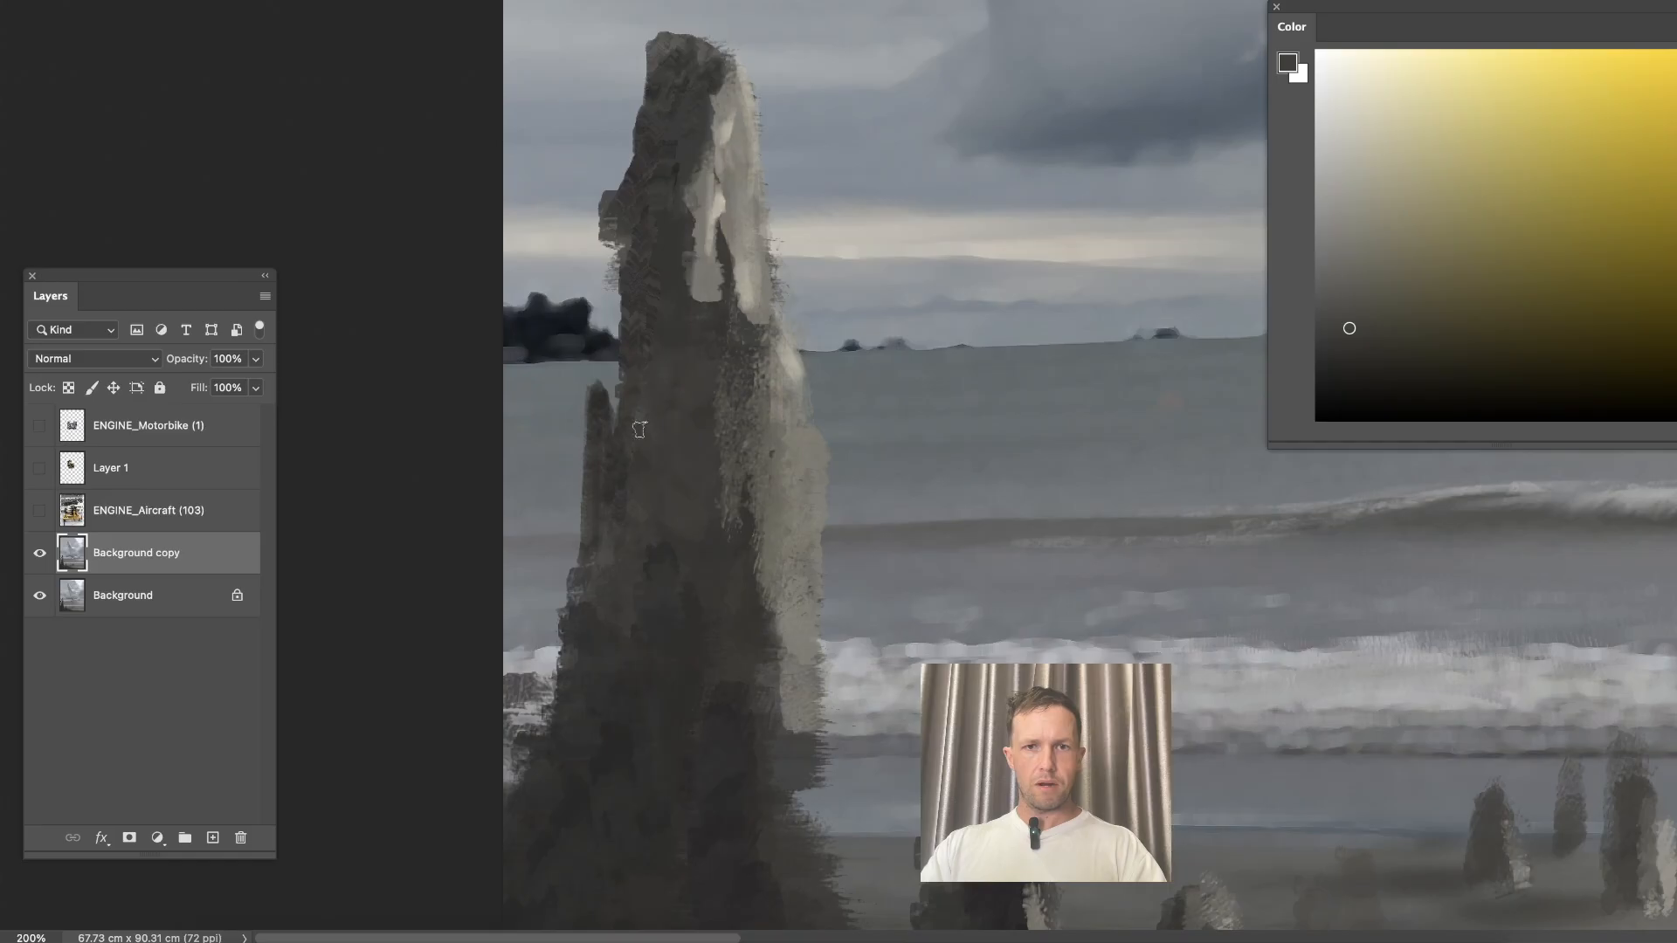
Sample the tall rock's light grey-green tone and paint highlights down the middle of its lit face.
{"action": "left_click", "coordinate": [763, 524], "text": "alt"}
{"action": "left_click", "coordinate": [777, 561], "text": "alt"}
{"action": "left_click", "coordinate": [780, 516], "text": "alt"}
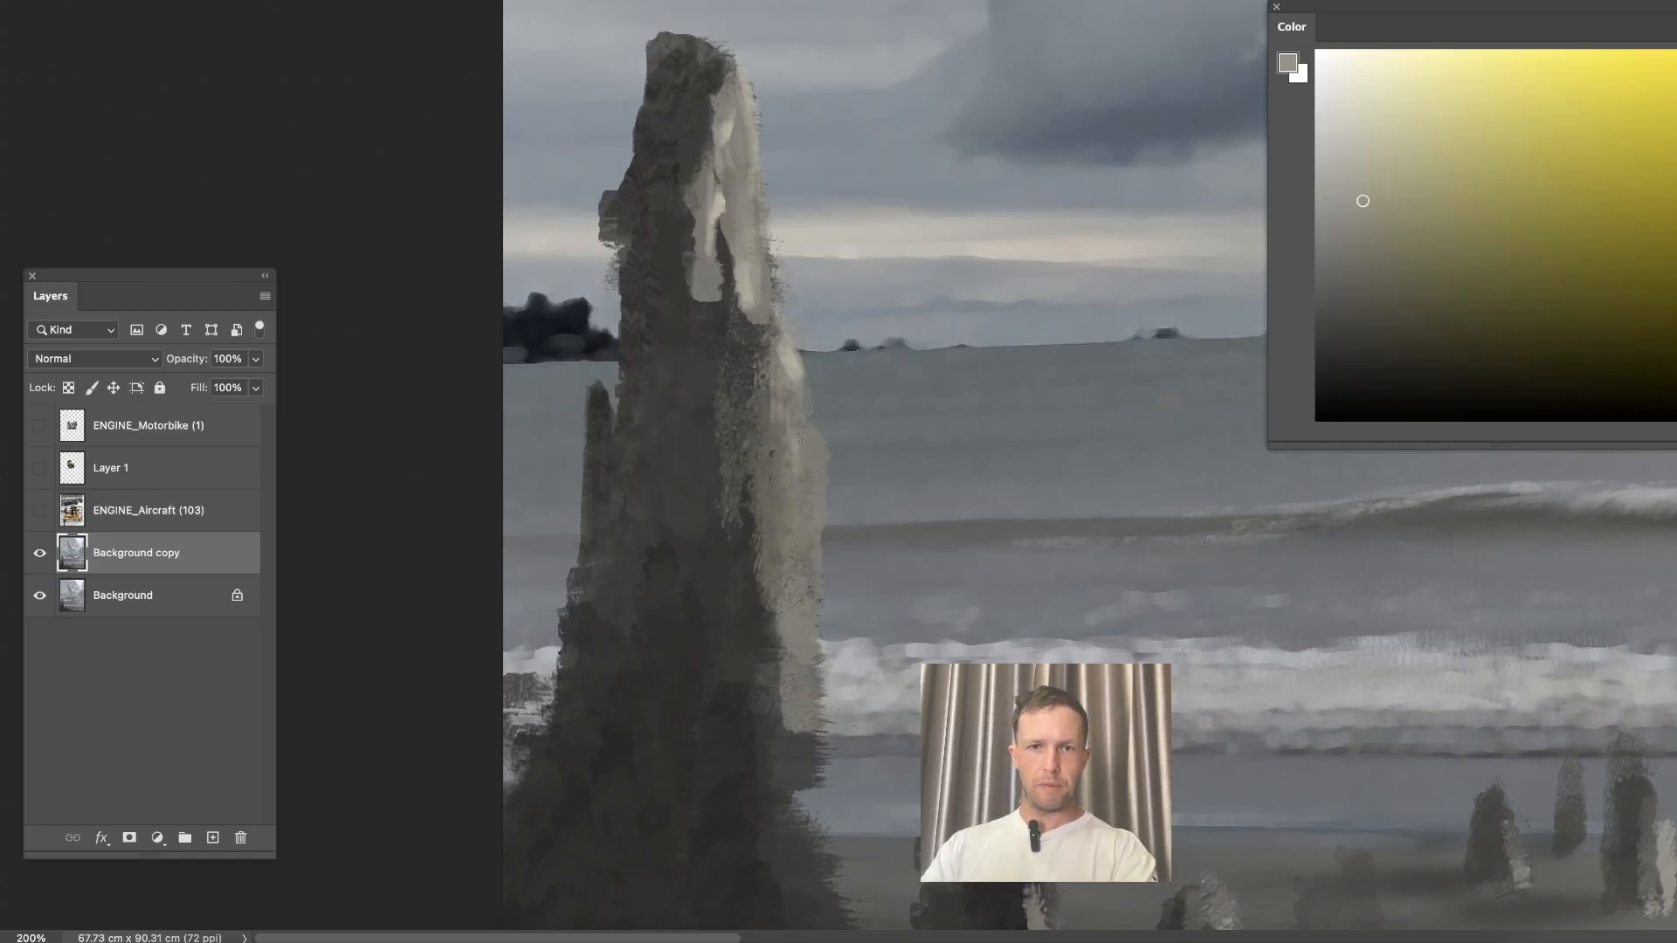
{"action": "left_click_drag", "start_coordinate": [769, 525], "coordinate": [778, 578]}
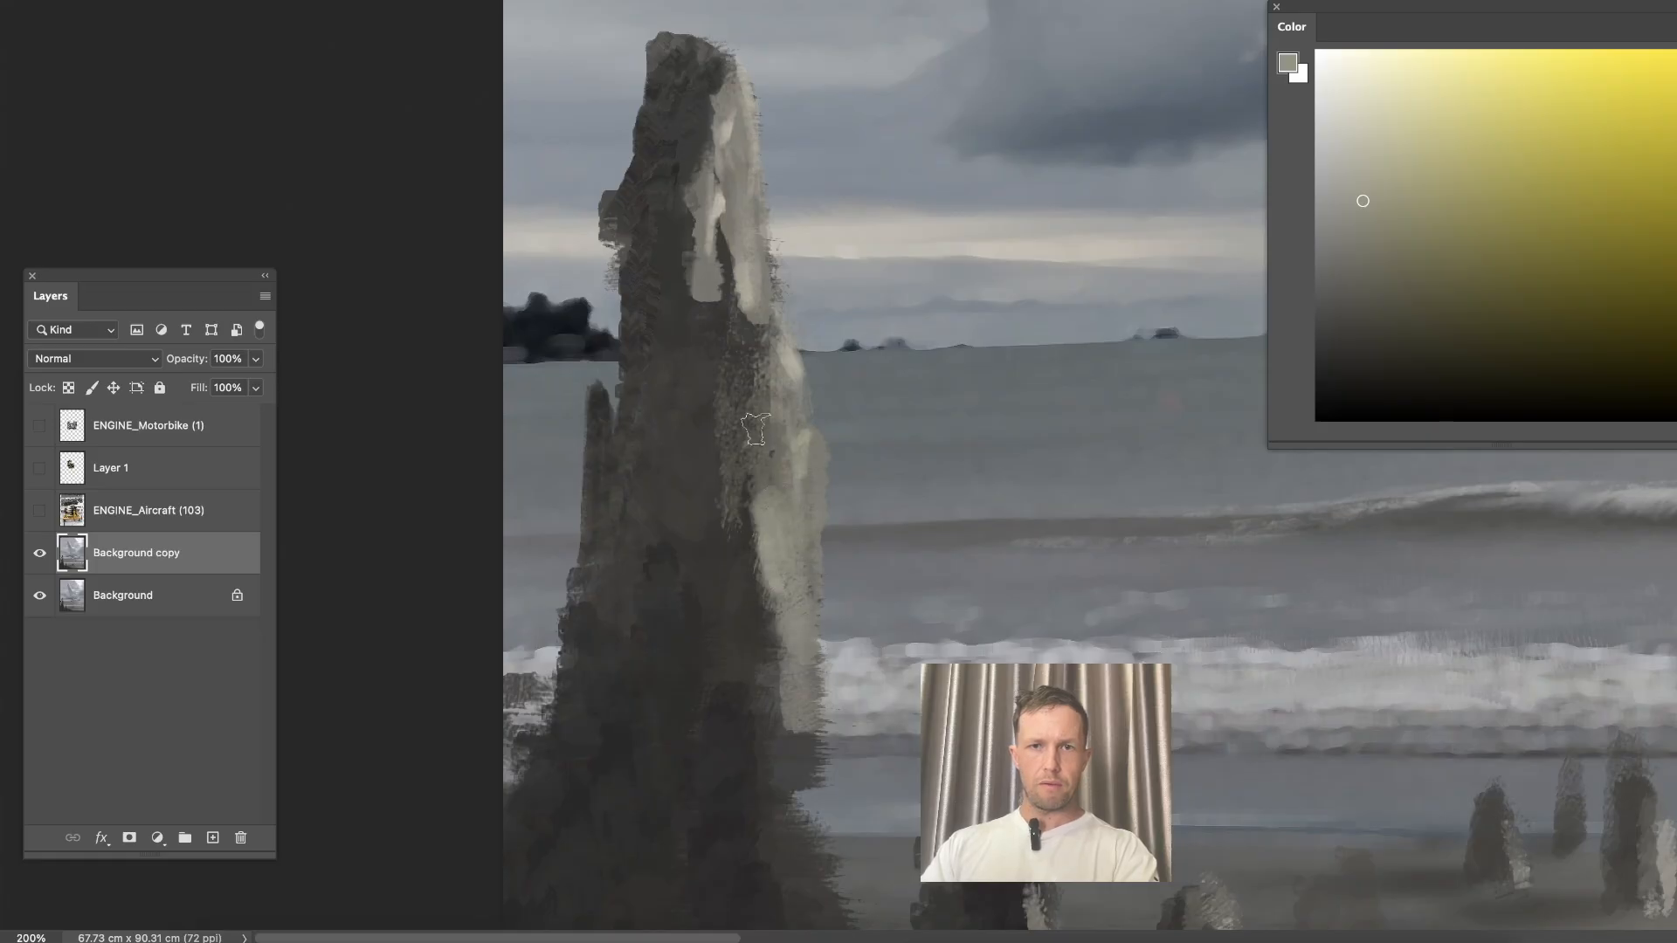
Sample darker tones from the tall rock and paint dark crevices down the centre of its shaded face.
{"action": "left_click", "coordinate": [682, 597], "text": "alt"}
{"action": "left_click", "coordinate": [657, 636], "text": "alt"}
{"action": "mouse_move", "coordinate": [676, 563]}
{"action": "left_mouse_down"}
{"action": "mouse_move", "coordinate": [658, 484]}
{"action": "mouse_move", "coordinate": [628, 606]}
{"action": "left_mouse_up"}
Sample dark greys and paint the seaward side of the tall rock's base as a smoother slope onto the beach.
{"action": "left_click", "coordinate": [749, 808], "text": "alt"}
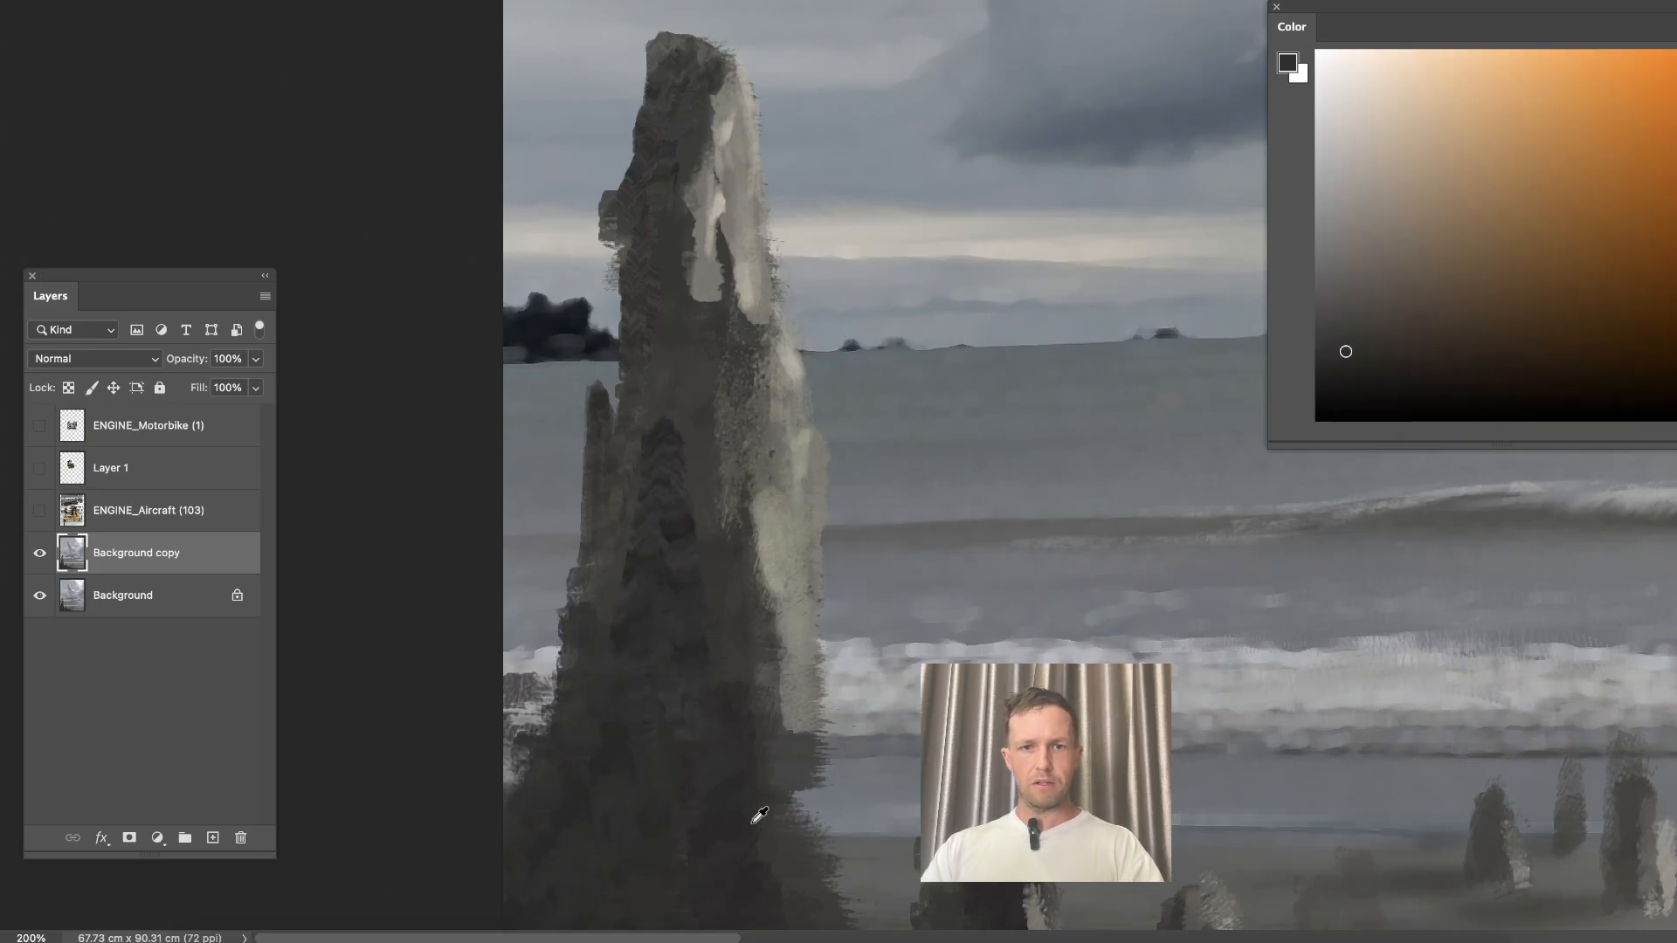
{"action": "left_click_drag", "start_coordinate": [732, 623], "coordinate": [875, 345]}
{"action": "left_click", "coordinate": [872, 579], "text": "alt"}
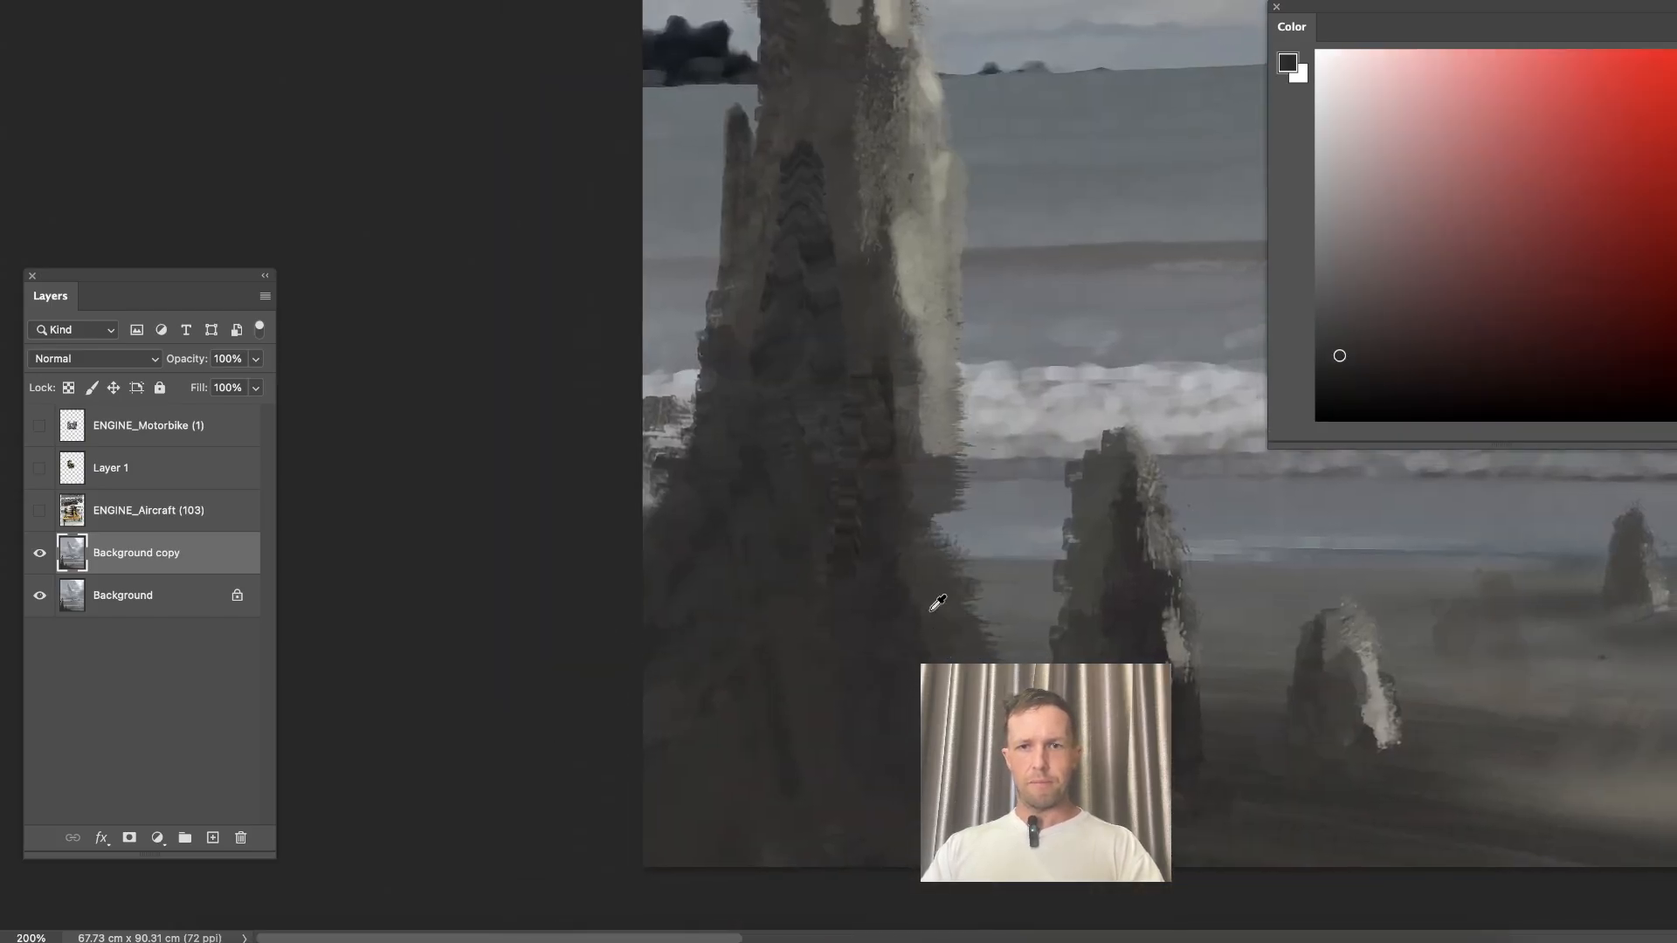
{"action": "left_click", "coordinate": [912, 483], "text": "alt"}
{"action": "left_click", "coordinate": [939, 600], "text": "alt"}
{"action": "left_click_drag", "start_coordinate": [961, 588], "coordinate": [1018, 677]}
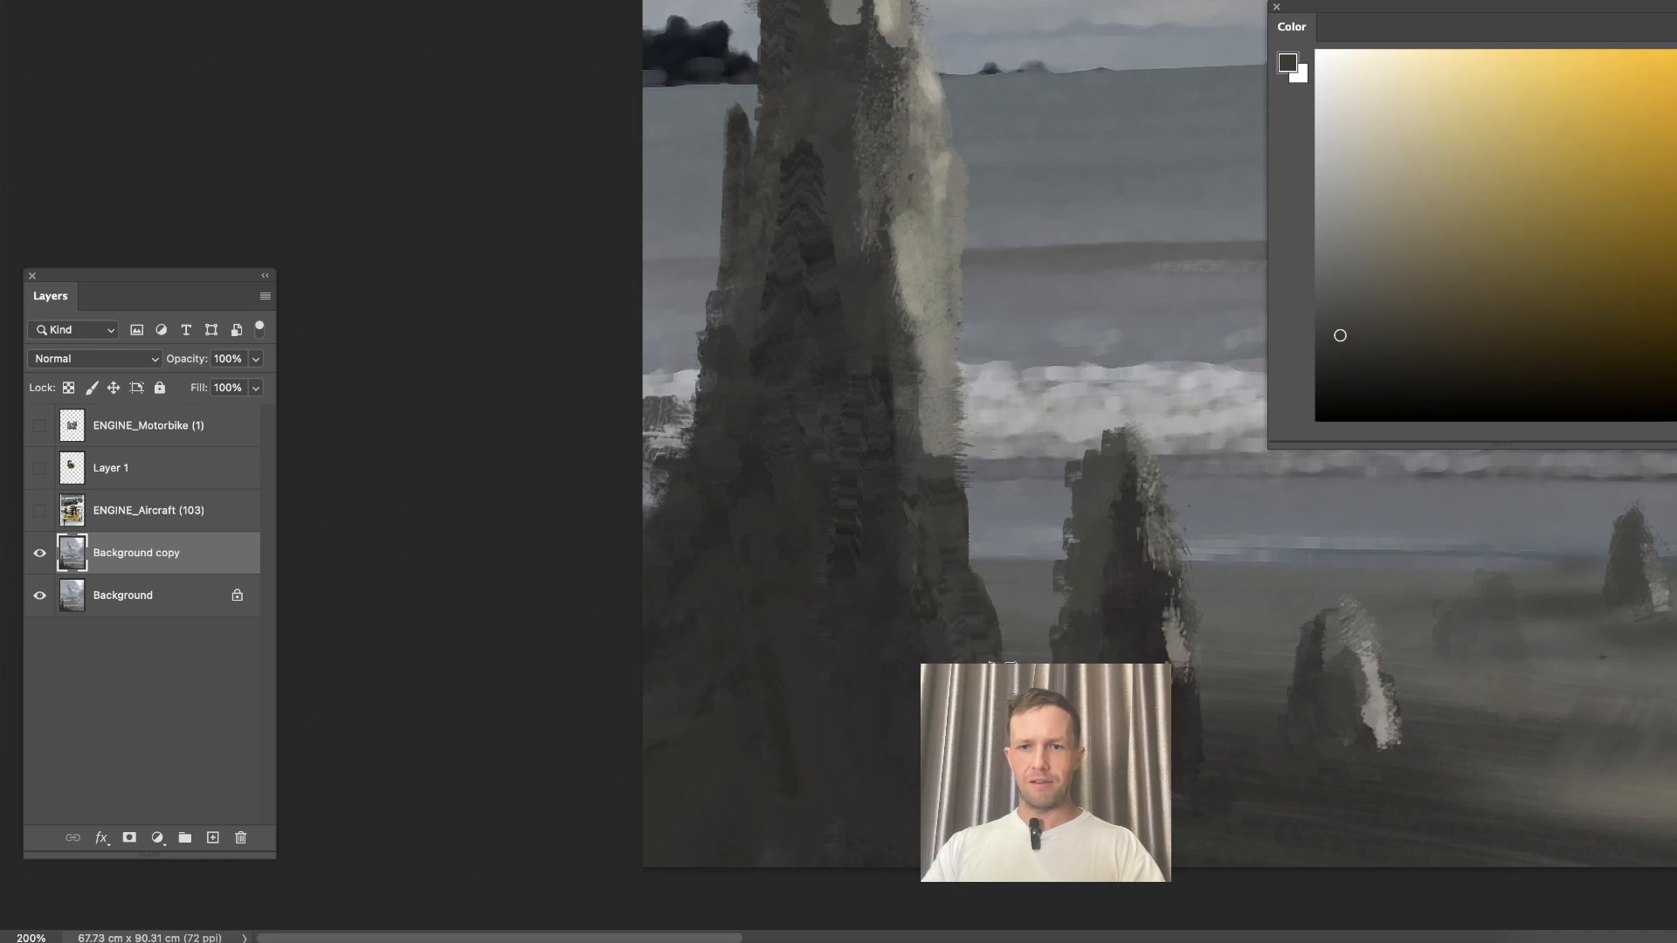
{"action": "left_click_drag", "start_coordinate": [959, 596], "coordinate": [1022, 681]}
Refine the boundary between light and shade above the tall rock's base and darken its foot with sampled tones.
{"action": "left_click", "coordinate": [930, 420], "text": "alt"}
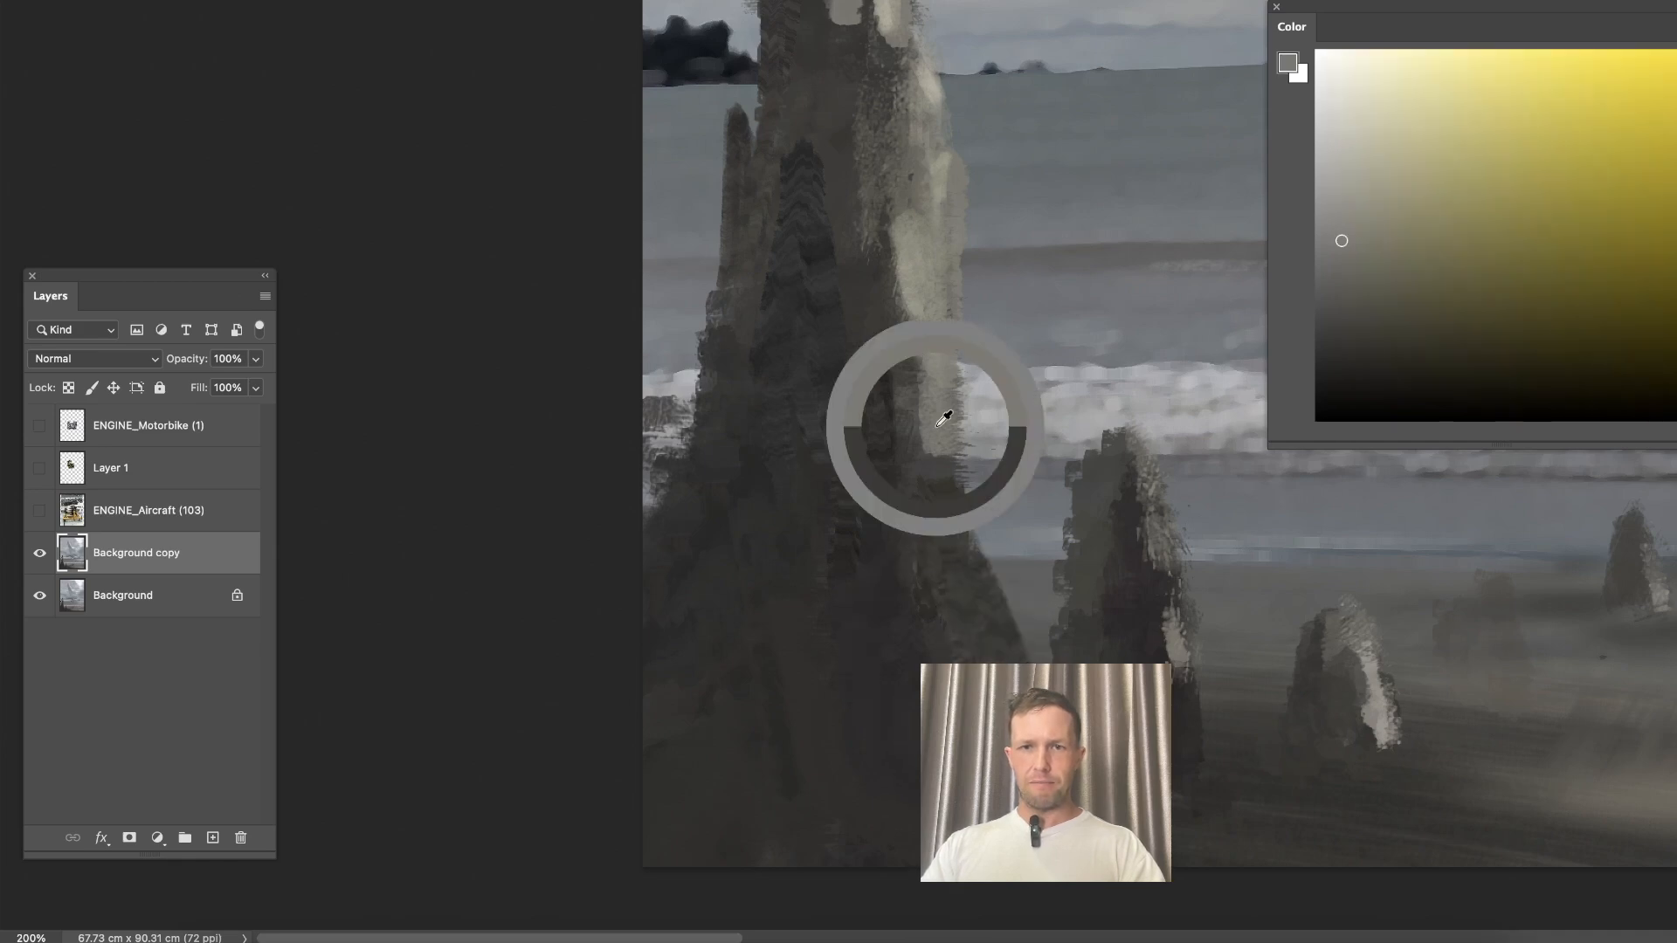
{"action": "left_click", "coordinate": [862, 450], "text": "alt"}
{"action": "left_click_drag", "start_coordinate": [908, 377], "coordinate": [938, 532]}
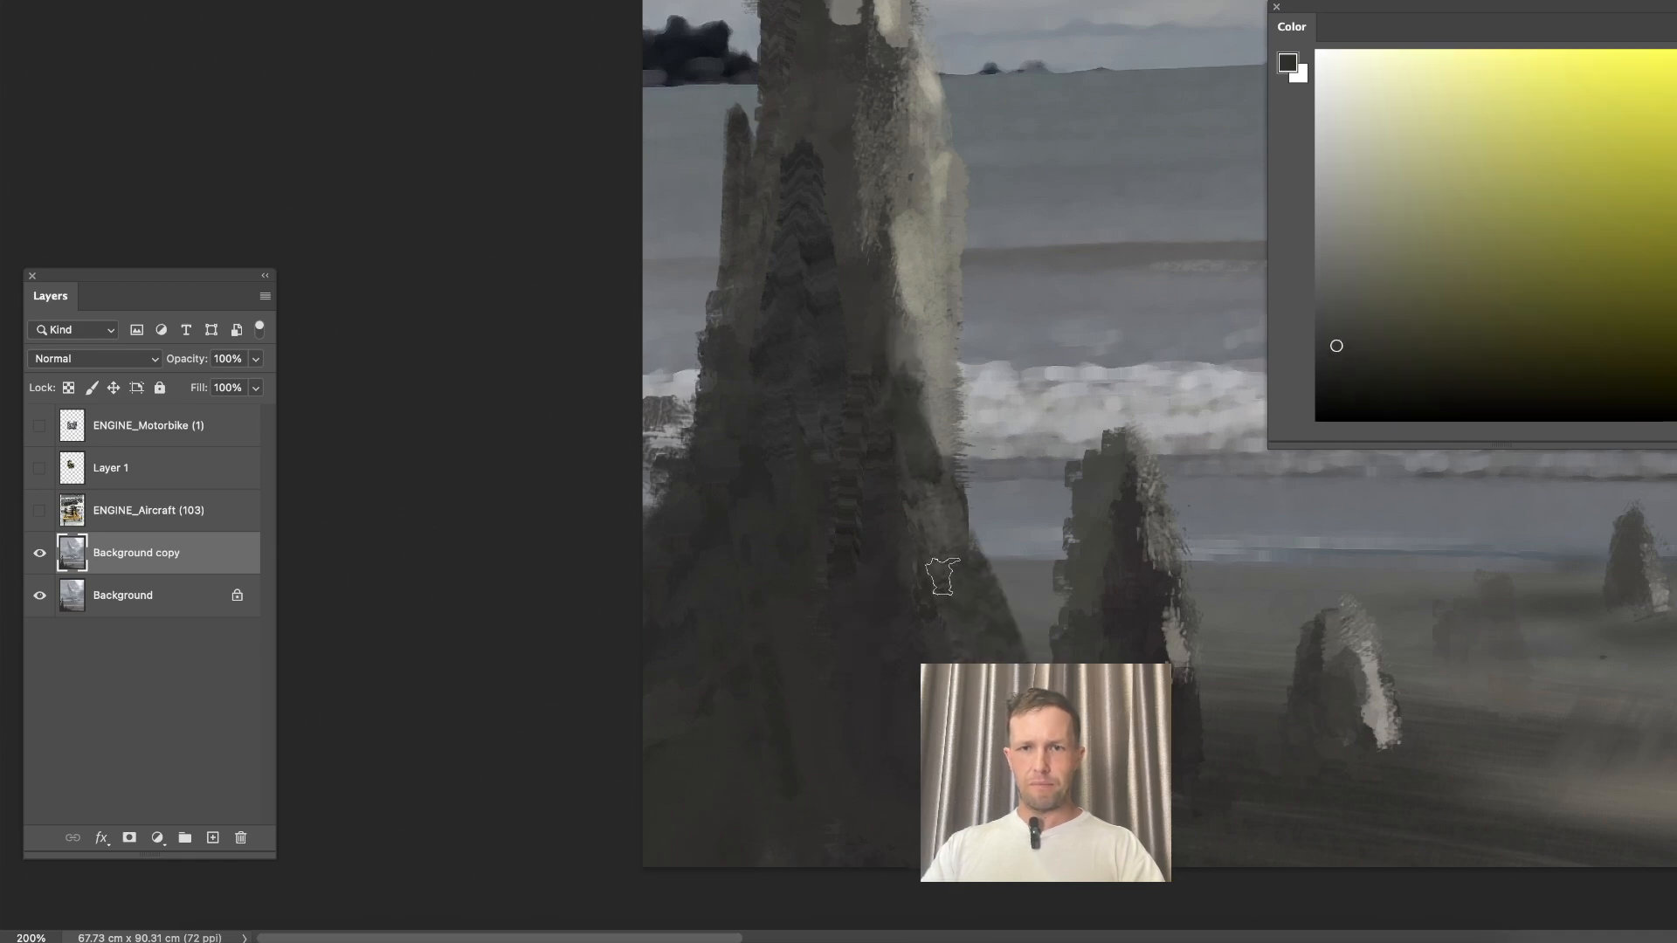
{"action": "left_click", "coordinate": [935, 386], "text": "alt"}
{"action": "left_click_drag", "start_coordinate": [912, 346], "coordinate": [930, 494]}
{"action": "left_click", "coordinate": [757, 614], "text": "alt"}
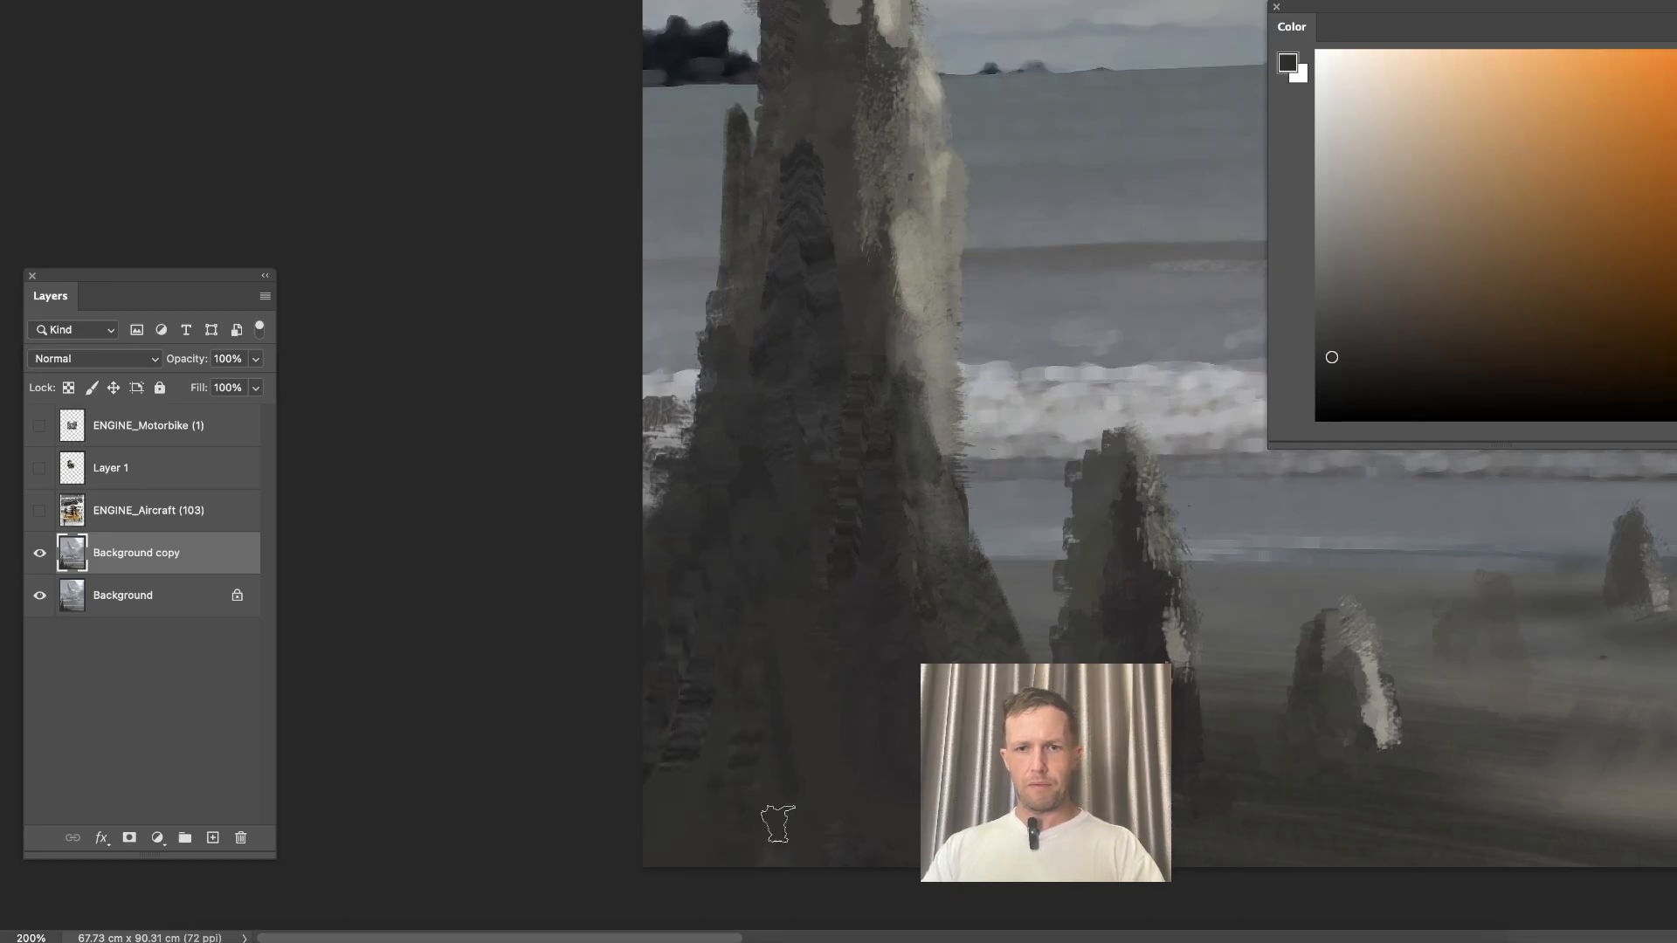
Touch up the shaded edge of the medium rock beside the tall one with tones sampled around it.
{"action": "scroll", "coordinate": [591, 640], "scroll_direction": "right", "scroll_amount": 10}
{"action": "left_click", "coordinate": [846, 537], "text": "alt"}
{"action": "left_click_drag", "start_coordinate": [842, 464], "coordinate": [848, 439]}
{"action": "left_click", "coordinate": [866, 470], "text": "alt"}
{"action": "mouse_move", "coordinate": [841, 515]}
{"action": "left_mouse_down"}
{"action": "mouse_move", "coordinate": [841, 430]}
{"action": "mouse_move", "coordinate": [835, 559]}
{"action": "left_mouse_up"}
{"action": "left_click", "coordinate": [853, 521], "text": "alt"}
Sample tones around the smaller beach rocks for touching up their shaded sides.
{"action": "left_click", "coordinate": [1082, 645], "text": "alt"}
{"action": "mouse_move", "coordinate": [1066, 601]}
{"action": "left_mouse_down"}
{"action": "mouse_move", "coordinate": [1083, 625]}
{"action": "mouse_move", "coordinate": [622, 598]}
{"action": "left_mouse_up"}
{"action": "left_click", "coordinate": [1062, 636], "text": "alt"}
{"action": "left_click", "coordinate": [1118, 532], "text": "alt"}
{"action": "left_click", "coordinate": [980, 520], "text": "alt"}
Sample pale greys from the surf foam and paint bright highlights along the crest of the far wave.
{"action": "left_click", "coordinate": [906, 323], "text": "alt"}
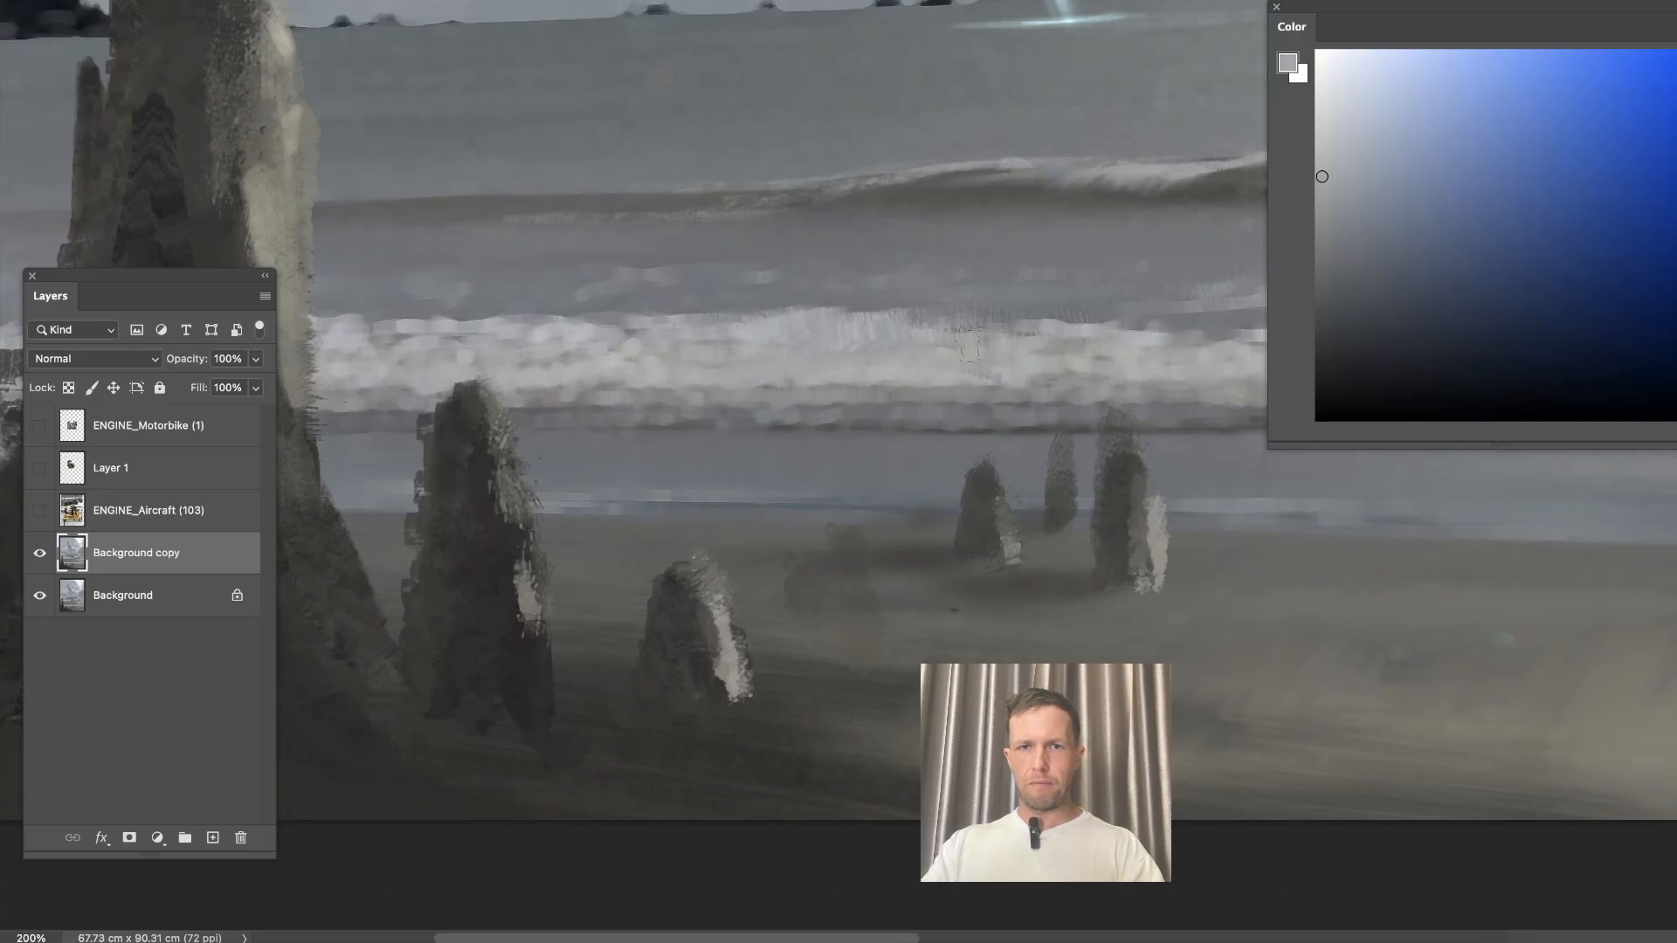
{"action": "left_click", "coordinate": [933, 346], "text": "alt"}
{"action": "scroll", "coordinate": [700, 359], "scroll_direction": "right", "scroll_amount": 10}
{"action": "scroll", "coordinate": [701, 359], "scroll_direction": "up", "scroll_amount": 2}
{"action": "left_click", "coordinate": [967, 221], "text": "alt"}
{"action": "scroll", "coordinate": [696, 478], "scroll_direction": "right", "scroll_amount": 7}
{"action": "scroll", "coordinate": [697, 478], "scroll_direction": "up", "scroll_amount": 3}
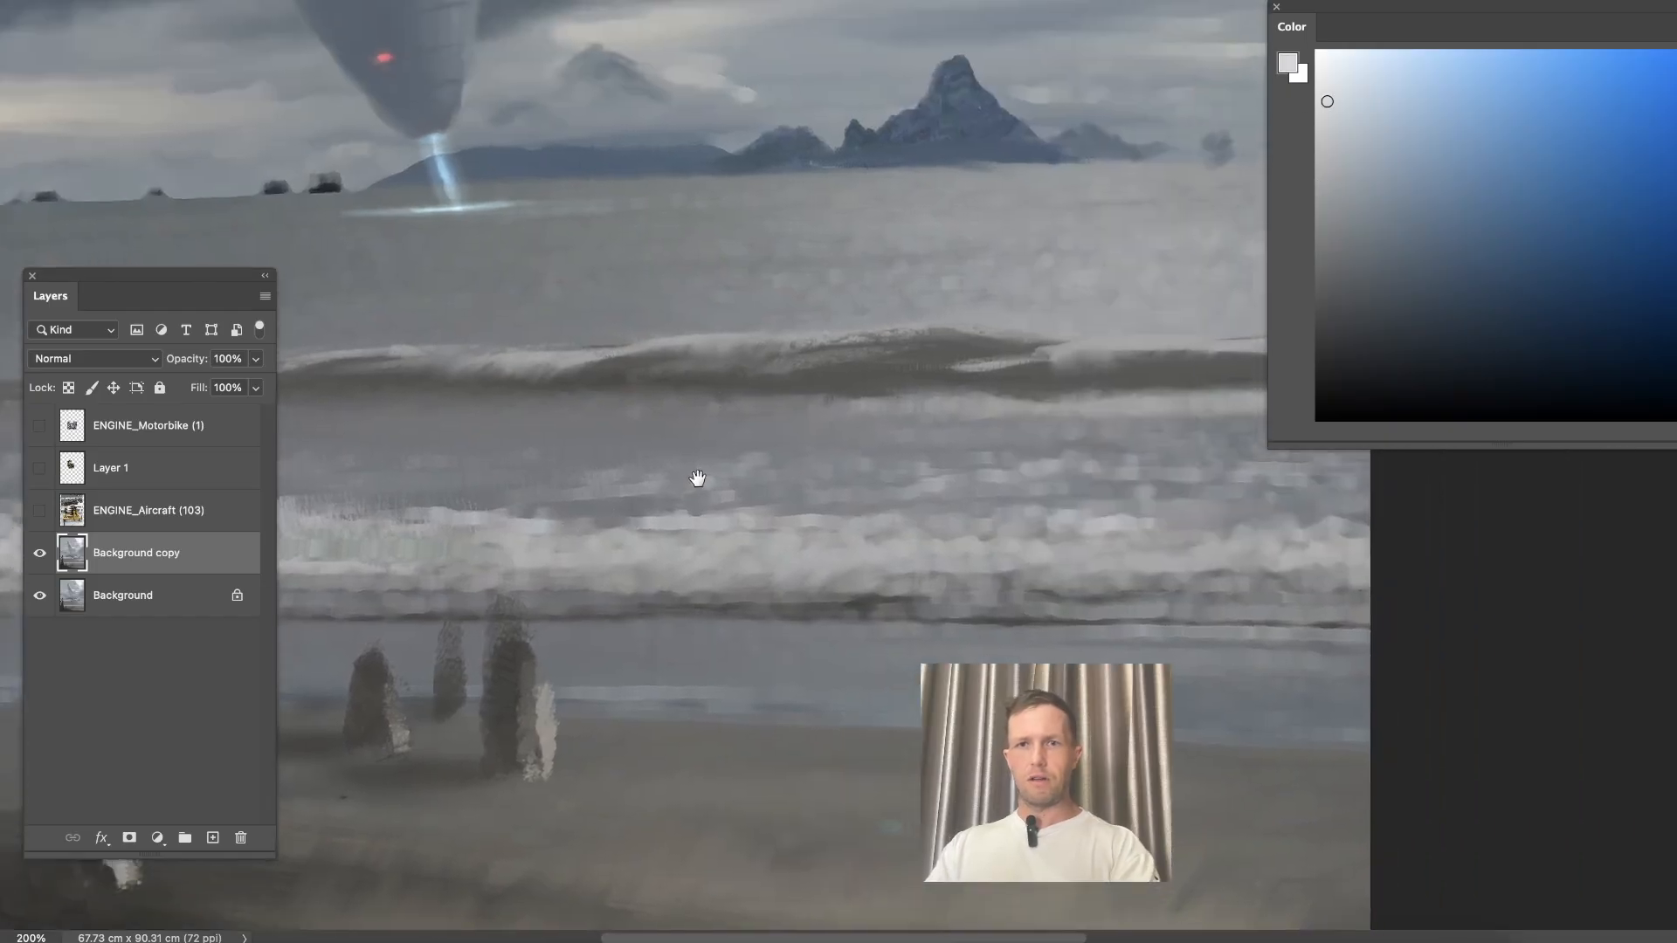
{"action": "key", "text": "super+minus"}
{"action": "key", "text": "super+minus"}
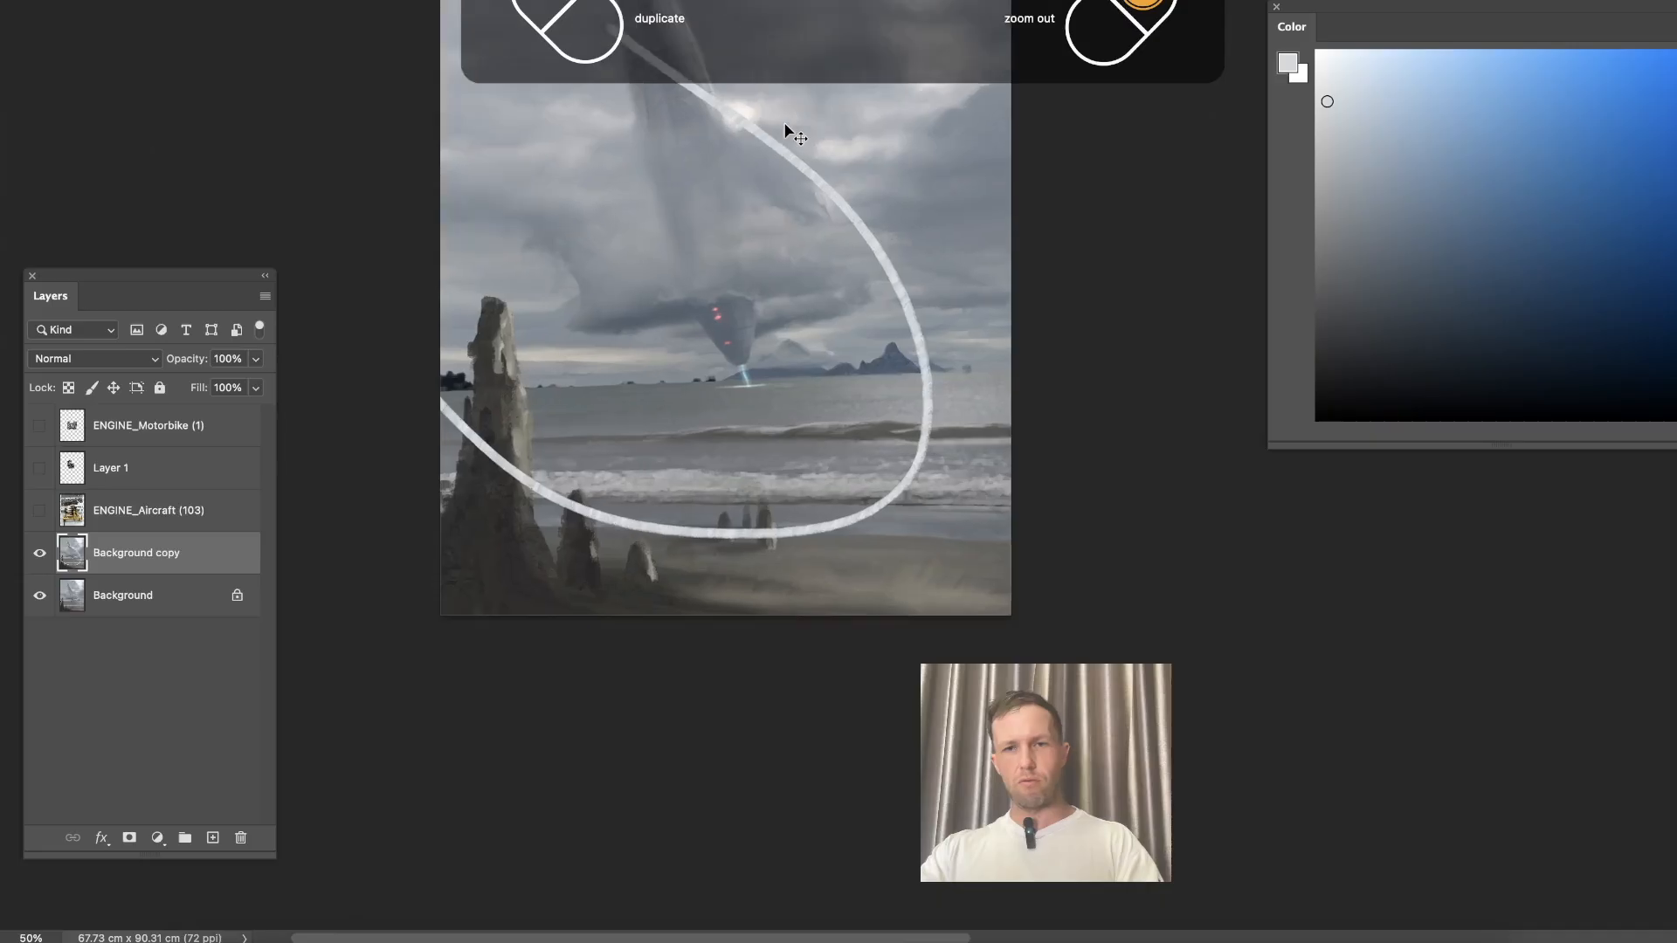
{"action": "key", "text": "super+z"}
{"action": "key", "text": "super+plus"}
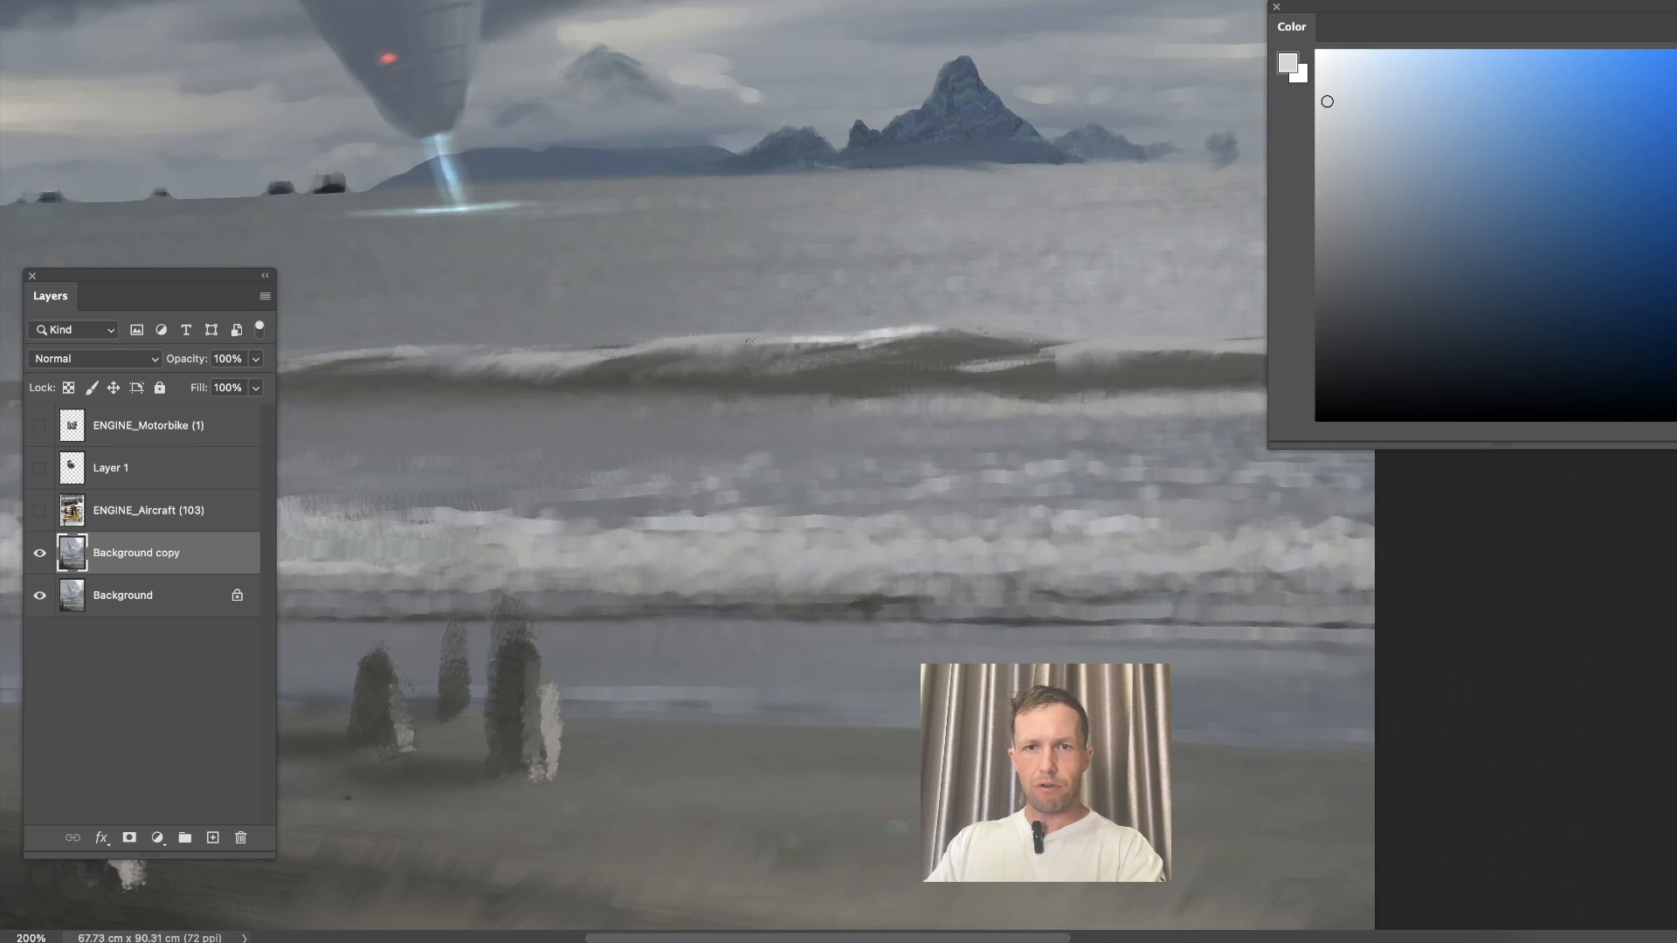
{"action": "left_click_drag", "start_coordinate": [945, 326], "coordinate": [1029, 339]}
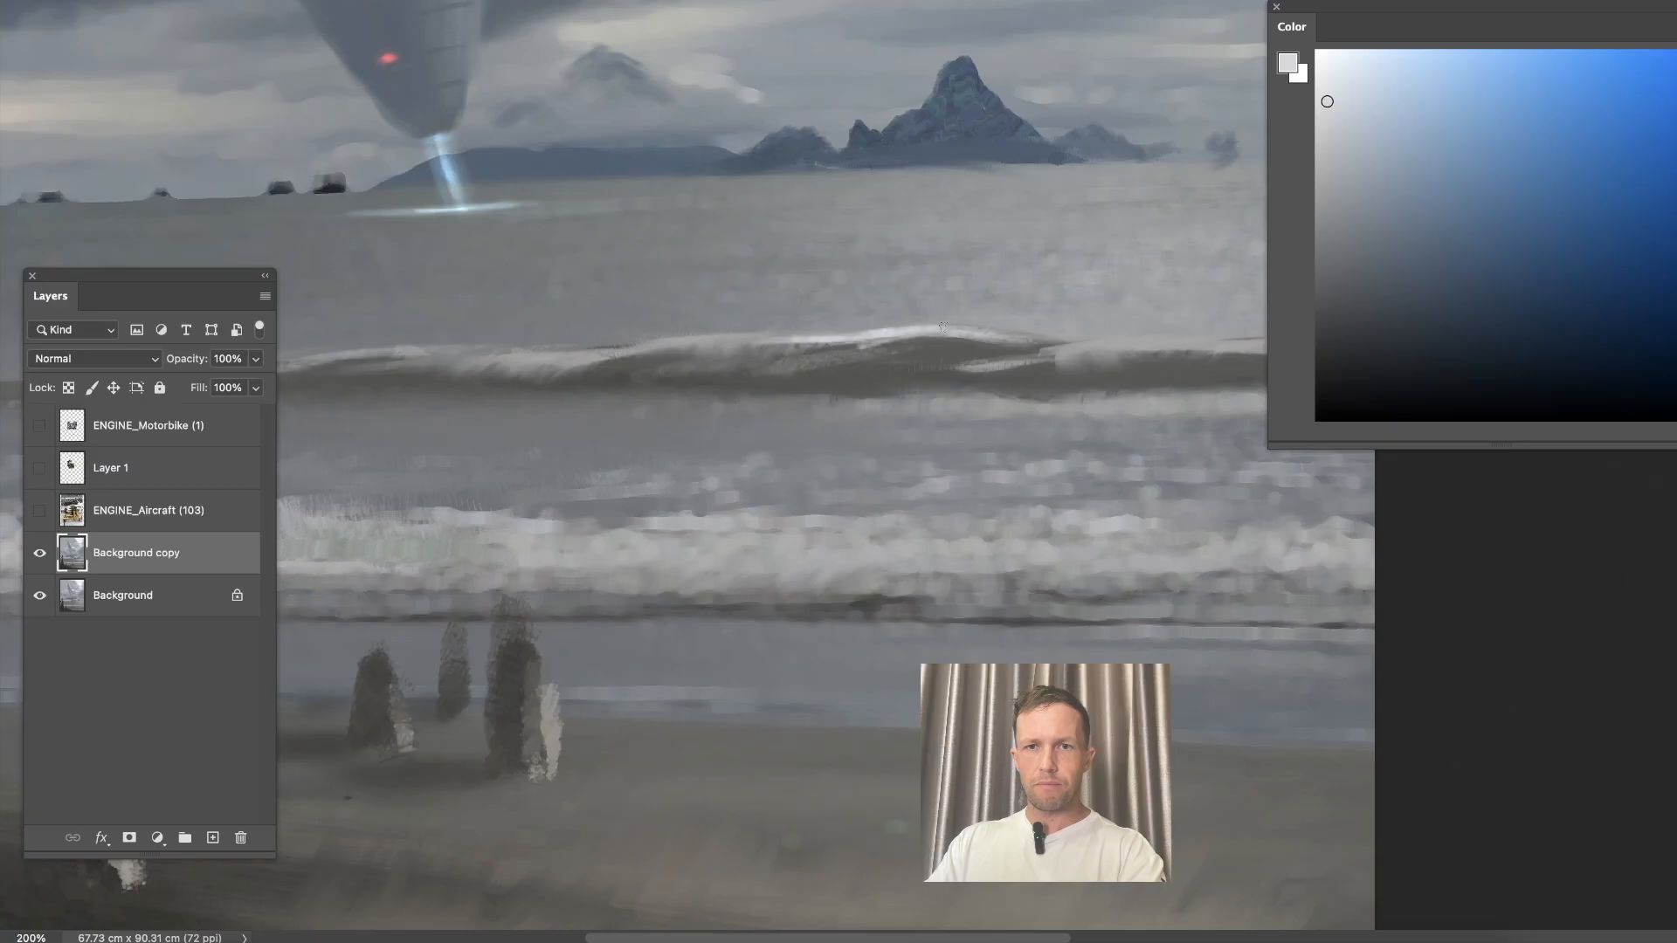
{"action": "left_click_drag", "start_coordinate": [916, 332], "coordinate": [906, 346]}
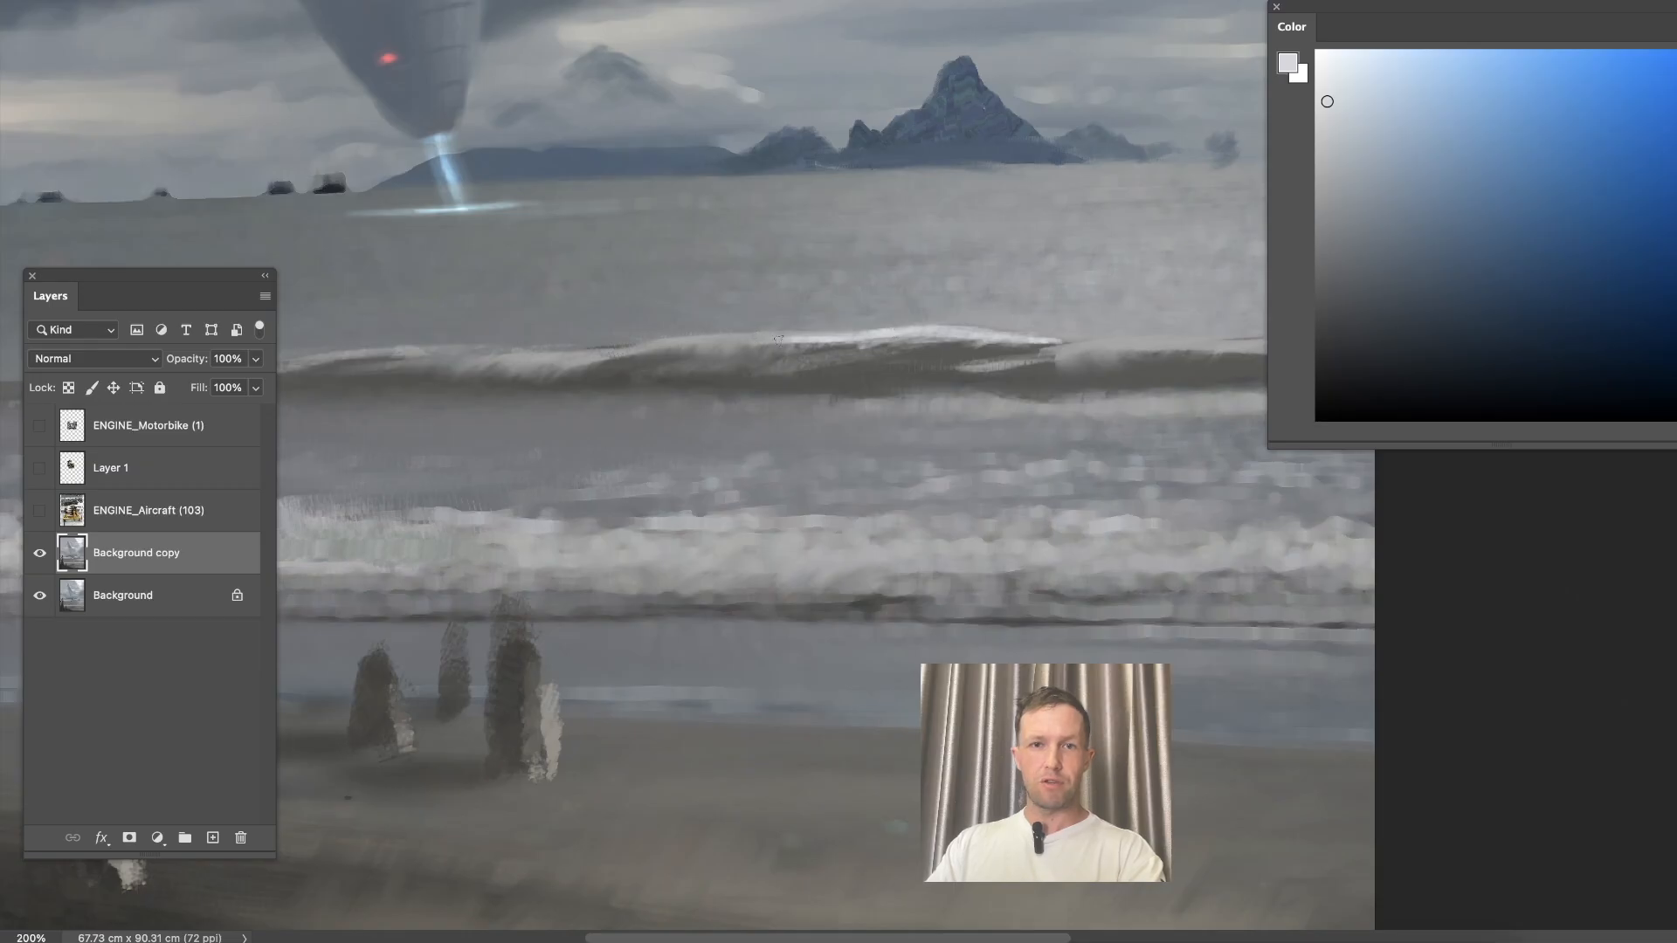
{"action": "mouse_move", "coordinate": [869, 338]}
{"action": "left_mouse_down"}
{"action": "mouse_move", "coordinate": [812, 351]}
{"action": "mouse_move", "coordinate": [919, 342]}
{"action": "mouse_move", "coordinate": [855, 349]}
{"action": "left_mouse_up"}
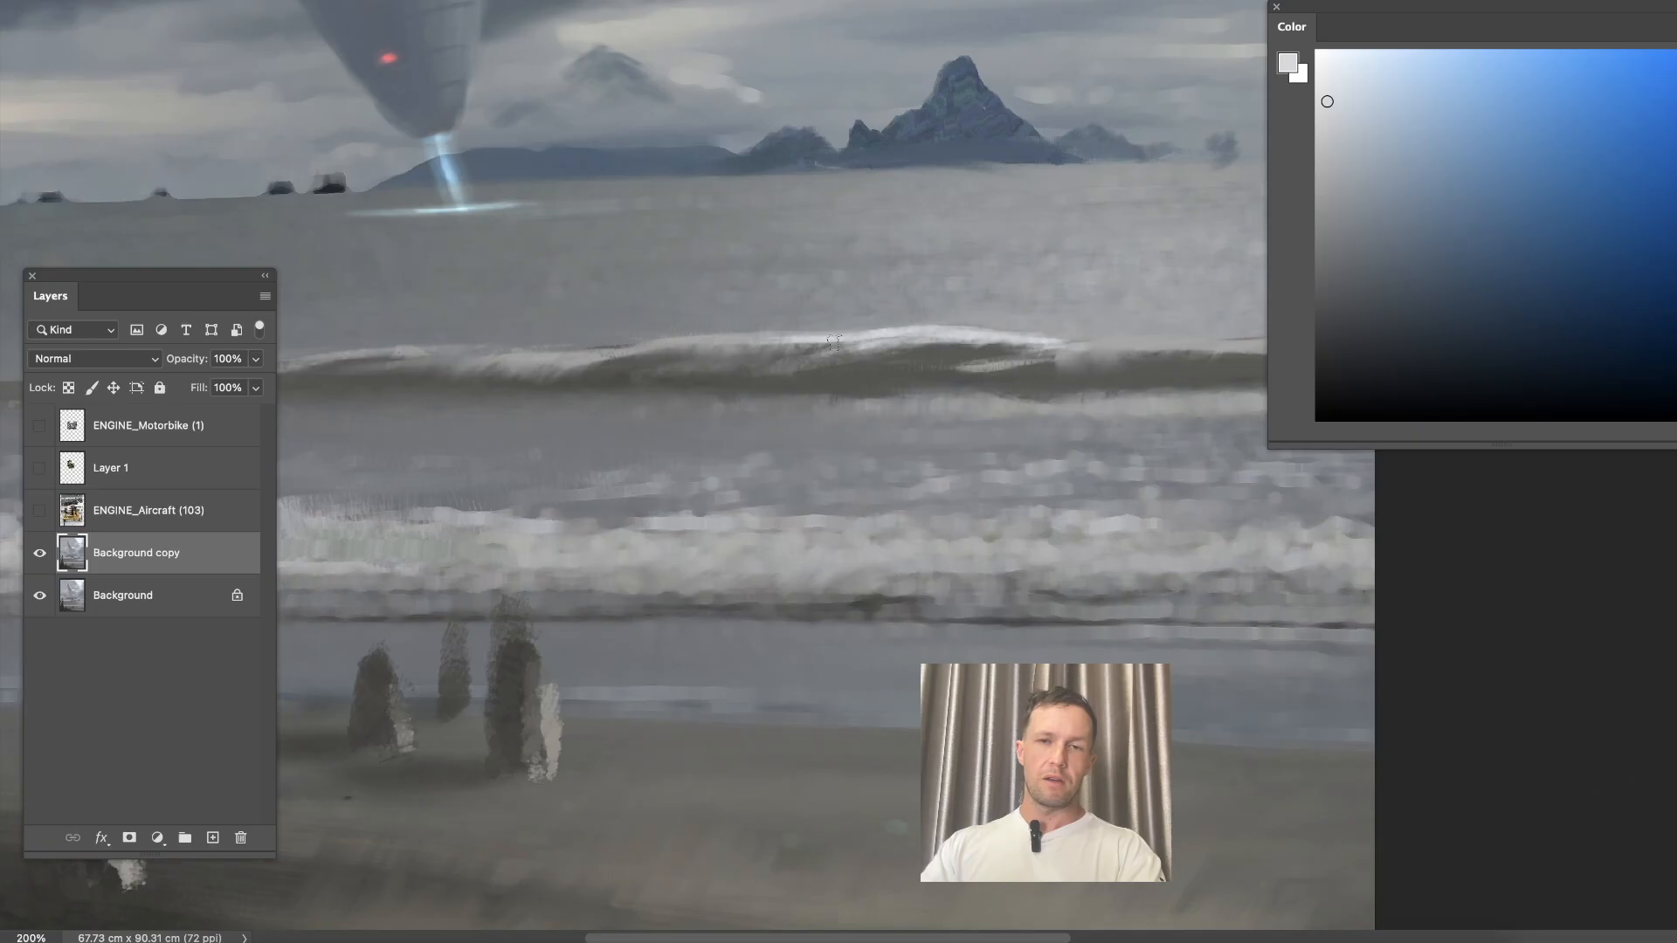
Examine the whole composition from a distance and the highlighted wave crest up close.
{"action": "key", "text": "super+minus"}
{"action": "key", "text": "super+minus"}
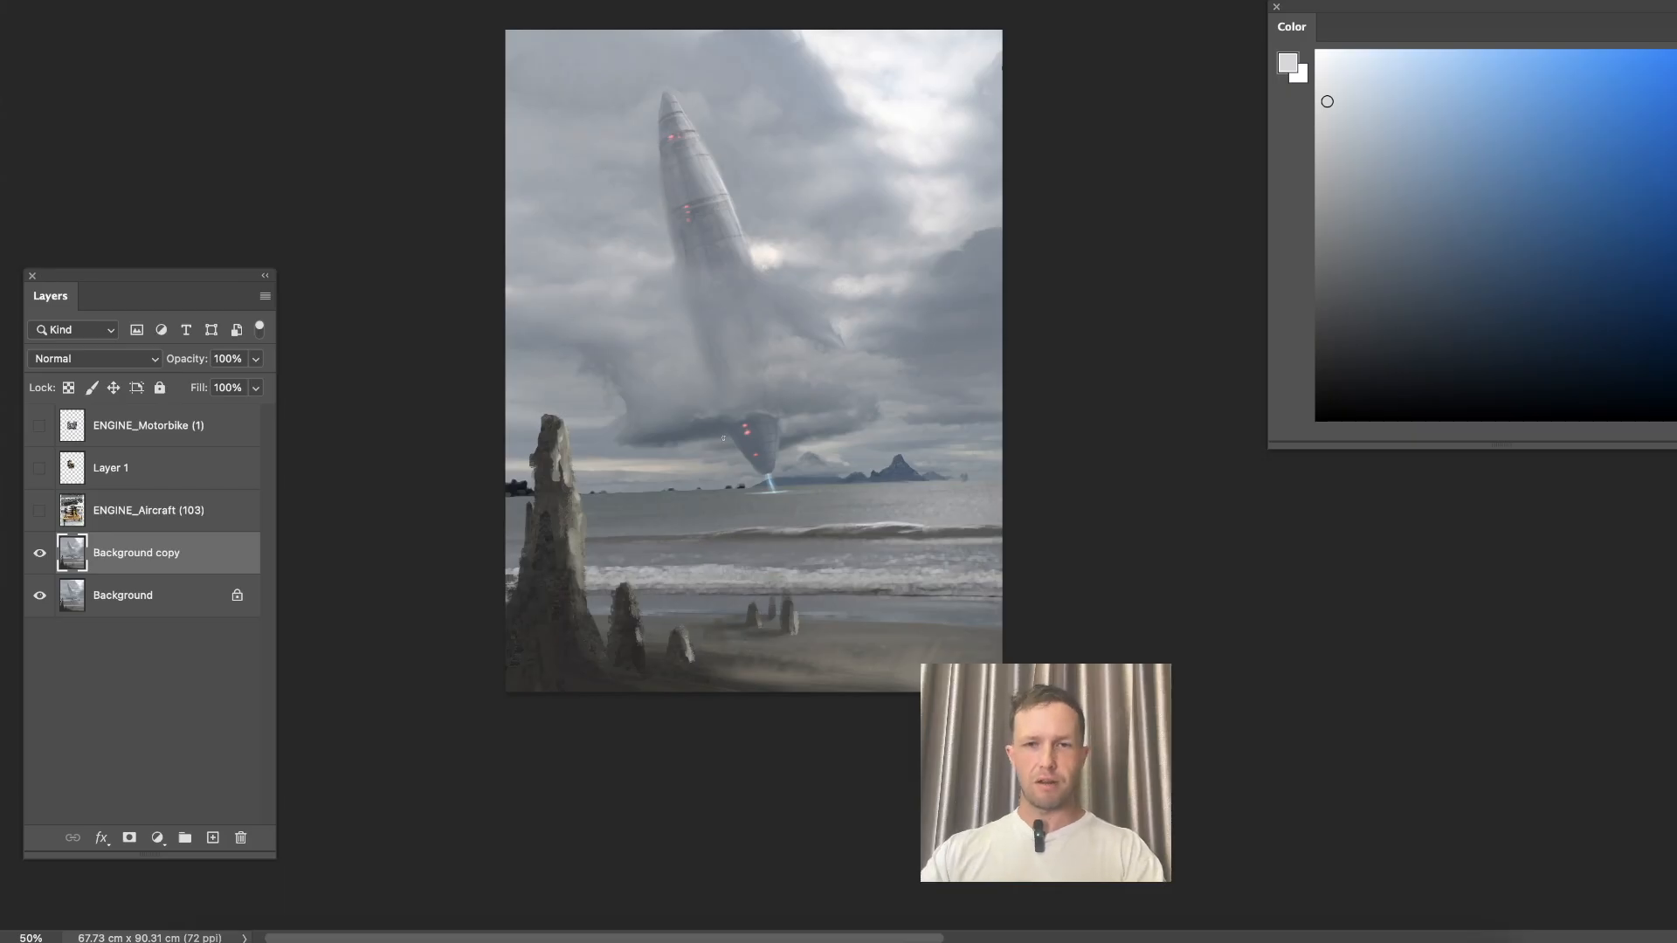
{"action": "key", "text": "super+plus"}
{"action": "key", "text": "super+plus"}
{"action": "key", "text": "super+plus"}
{"action": "key", "text": "super+plus"}
{"action": "left_click_drag", "start_coordinate": [883, 591], "coordinate": [807, 288]}
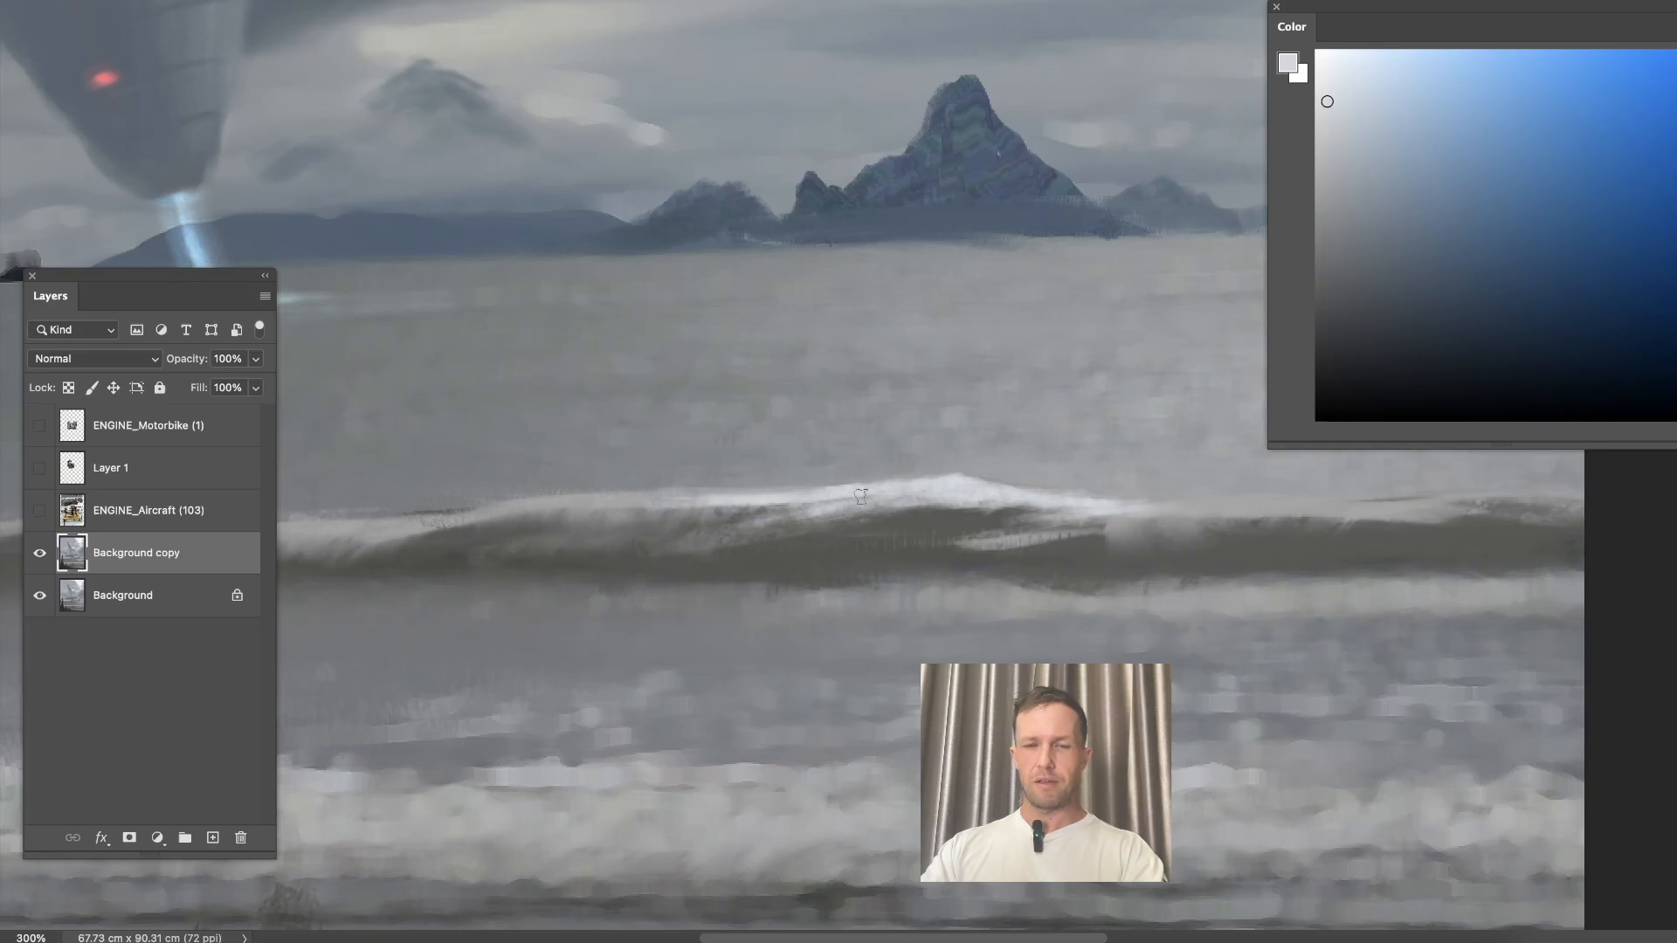
{"action": "key", "text": "super+minus"}
{"action": "key", "text": "super+minus"}
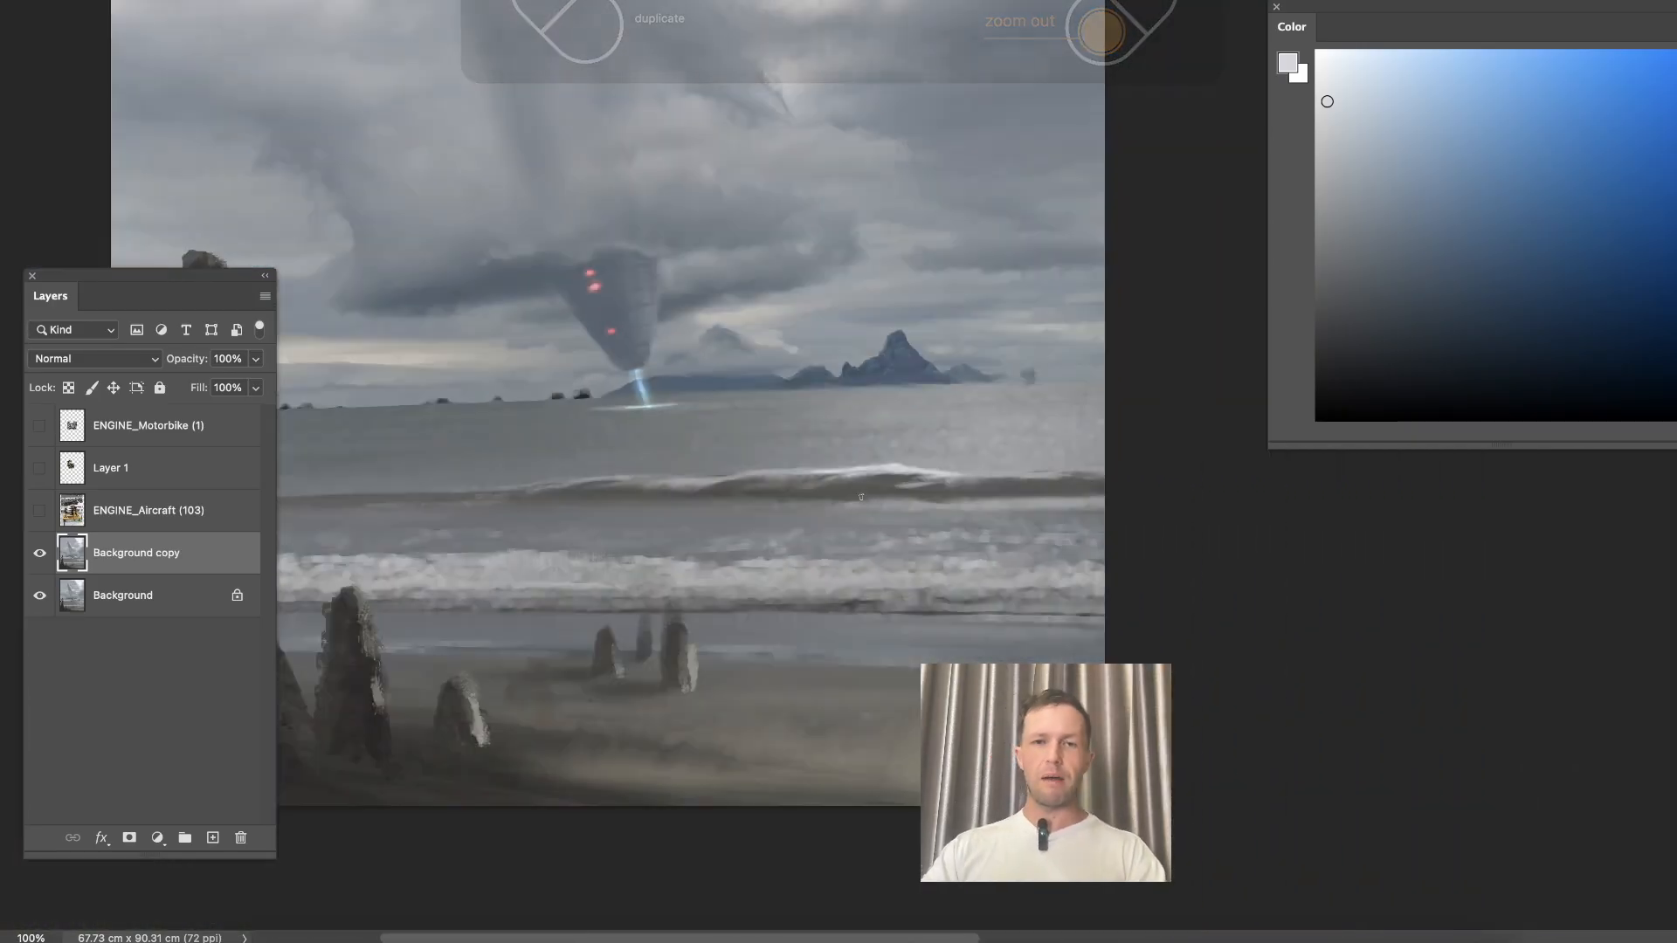
{"action": "left_click_drag", "start_coordinate": [535, 172], "coordinate": [731, 363]}
Reshape the small rocky islet at the end of the island chain and soften its waterline with sampled blue-greys.
{"action": "key", "text": "super+plus"}
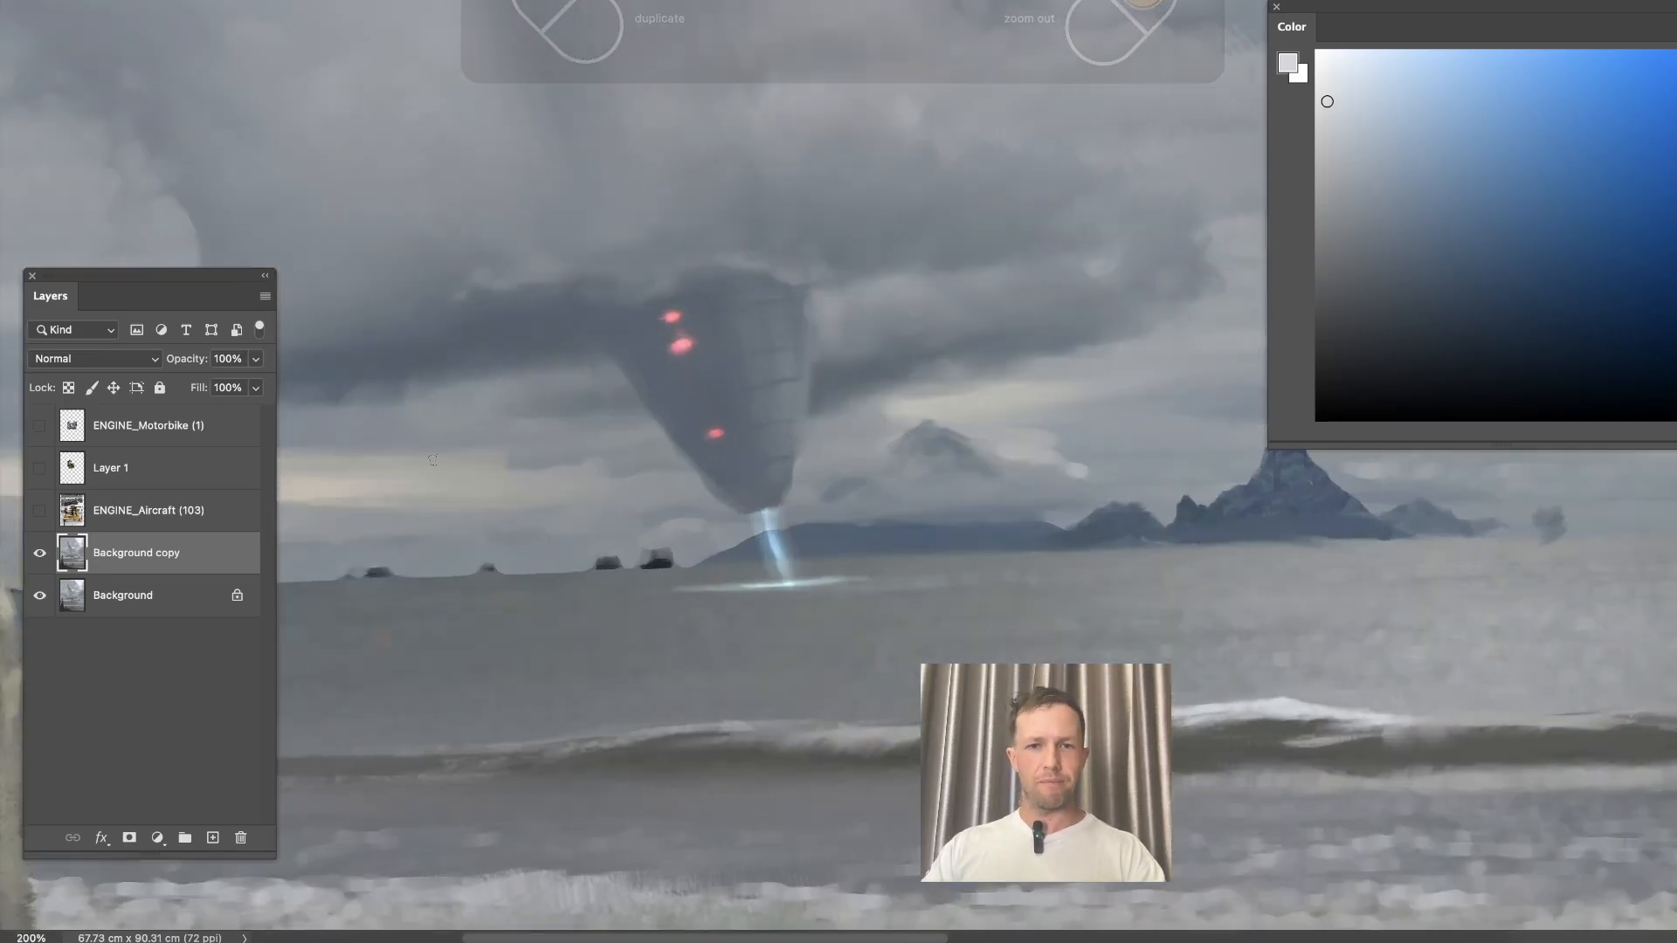
{"action": "left_click_drag", "start_coordinate": [663, 576], "coordinate": [984, 550]}
{"action": "left_click_drag", "start_coordinate": [1170, 582], "coordinate": [591, 588]}
{"action": "left_click_drag", "start_coordinate": [1253, 532], "coordinate": [842, 542]}
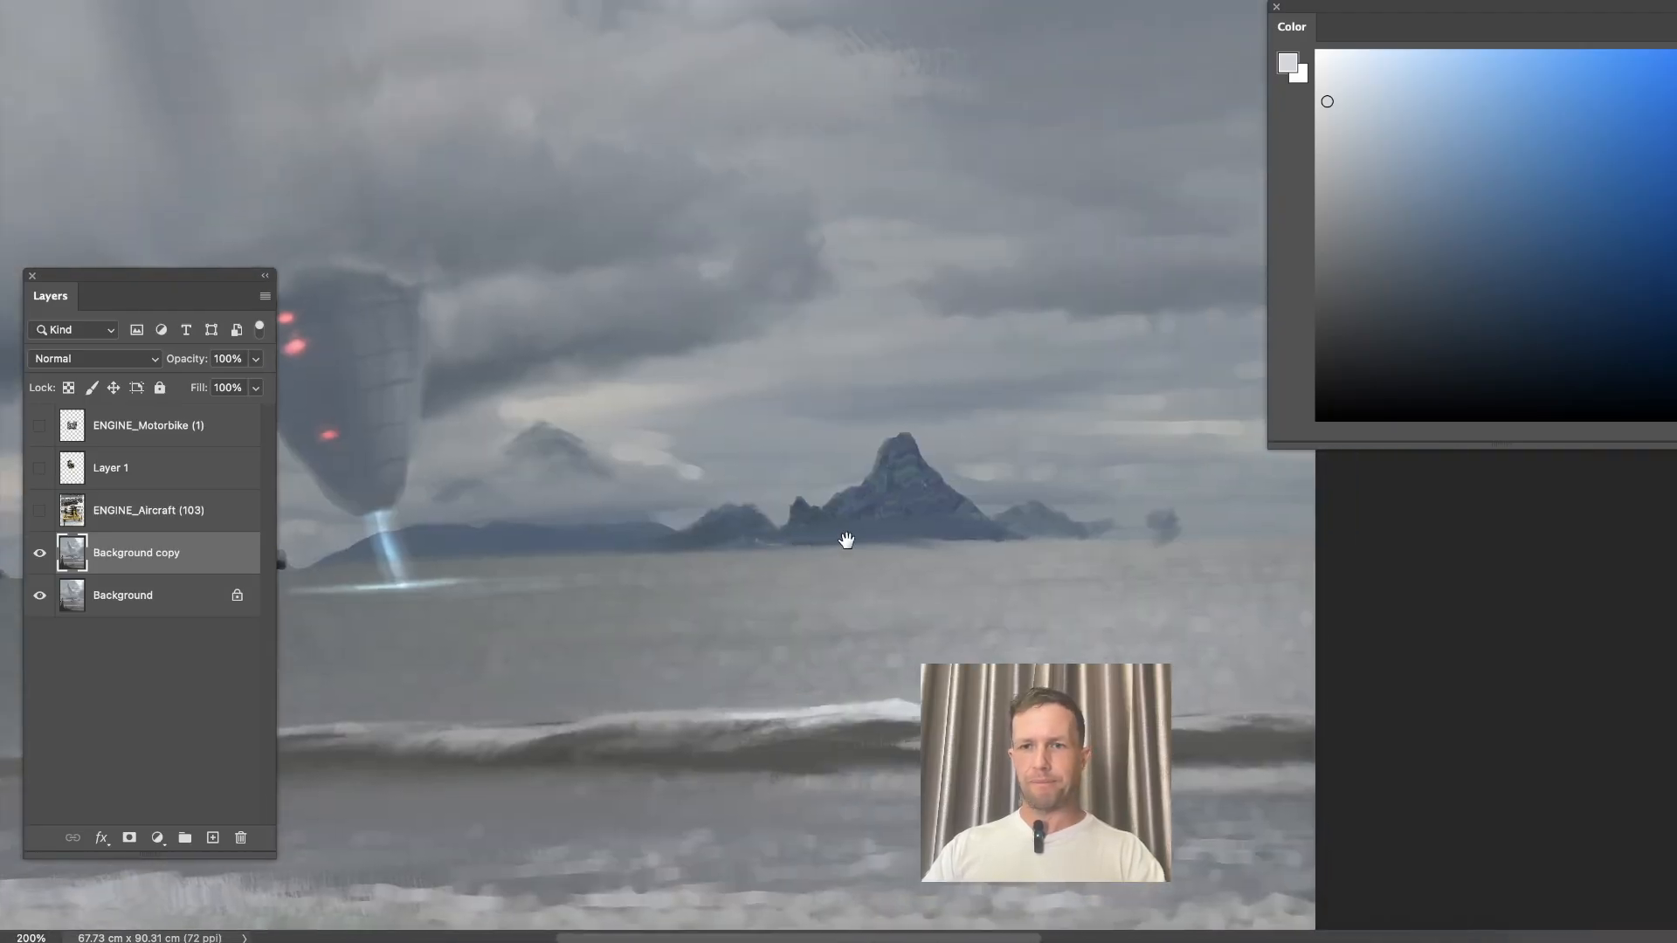
{"action": "left_click", "coordinate": [1165, 521]}
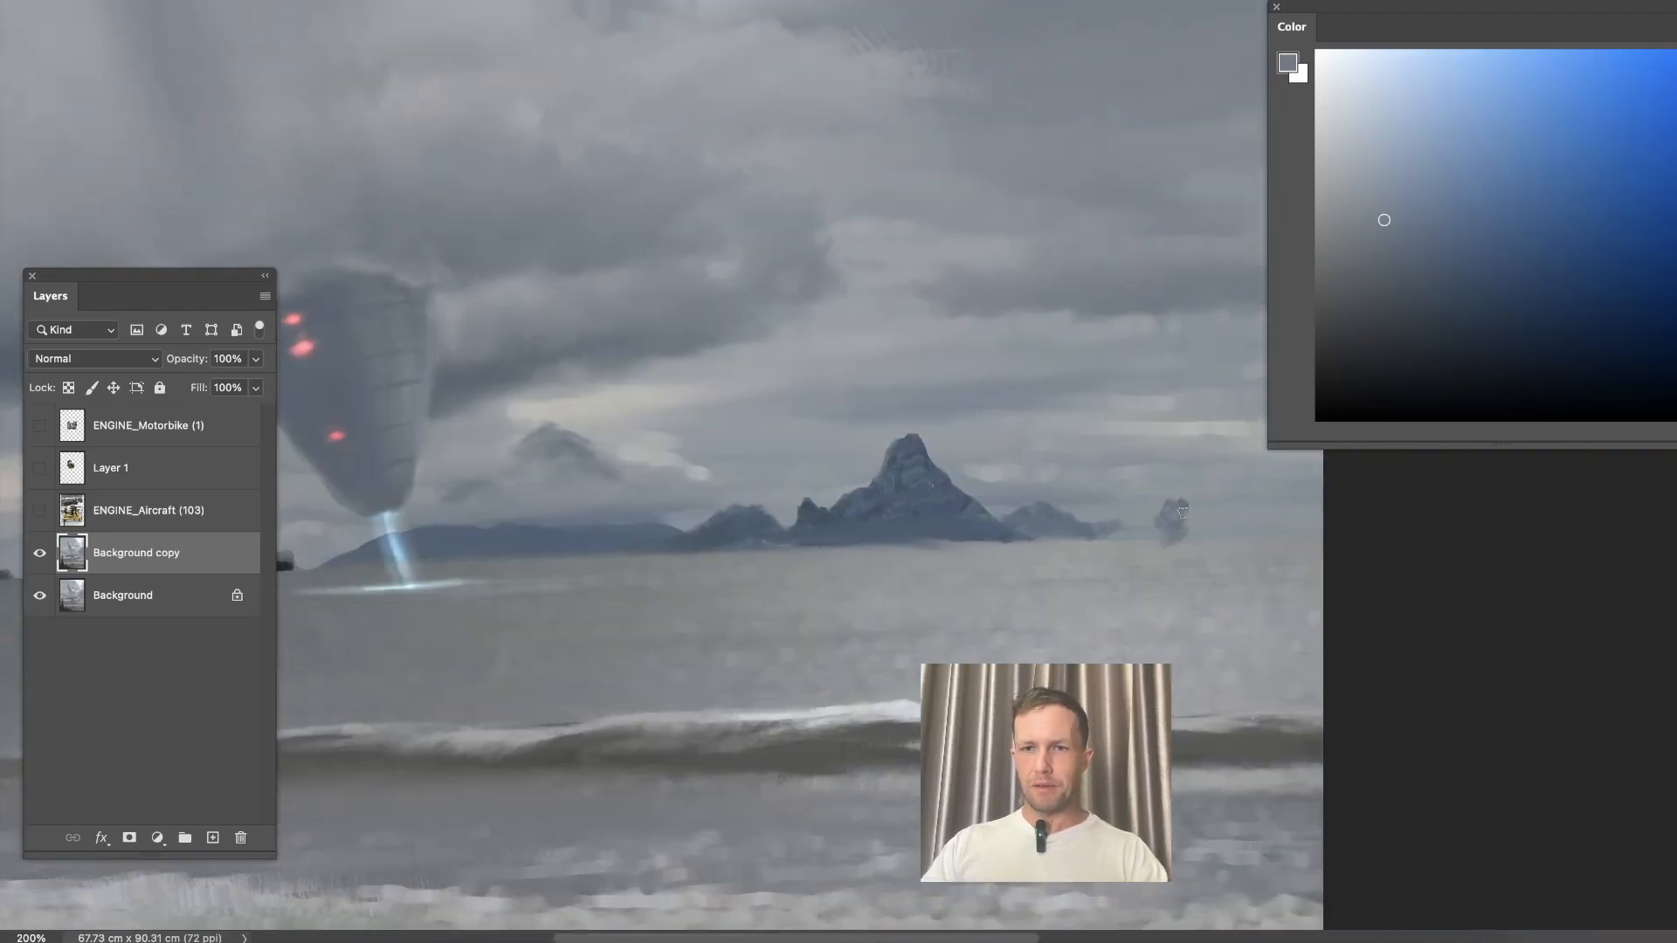
{"action": "left_click", "coordinate": [1197, 547]}
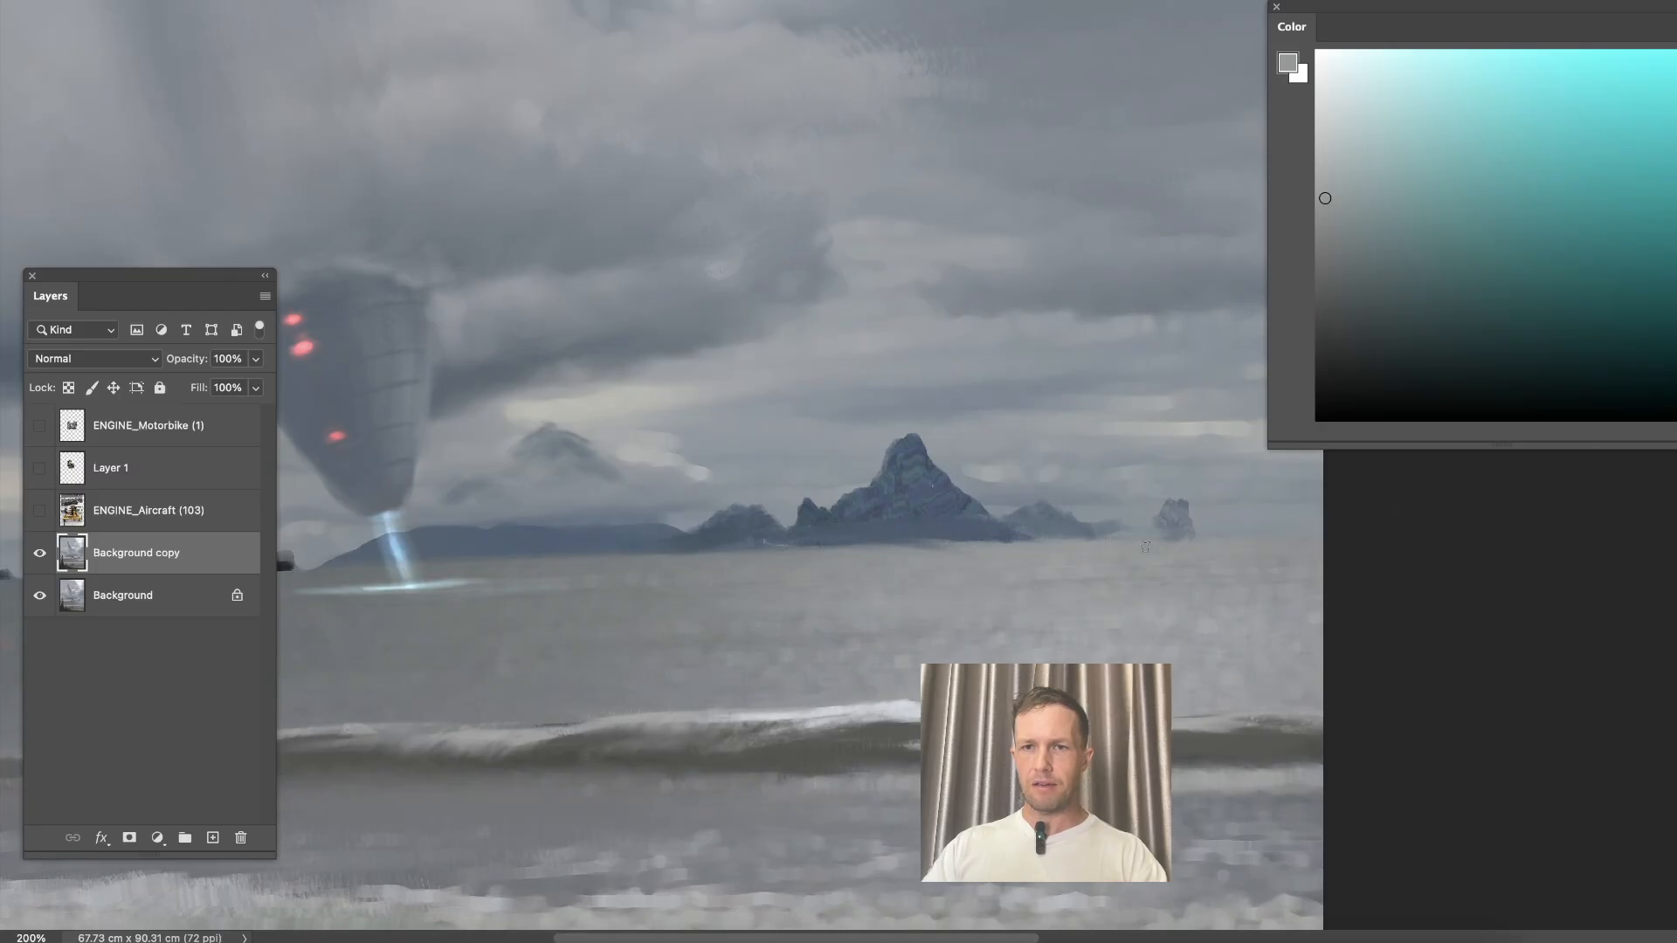
{"action": "left_click", "coordinate": [1177, 511]}
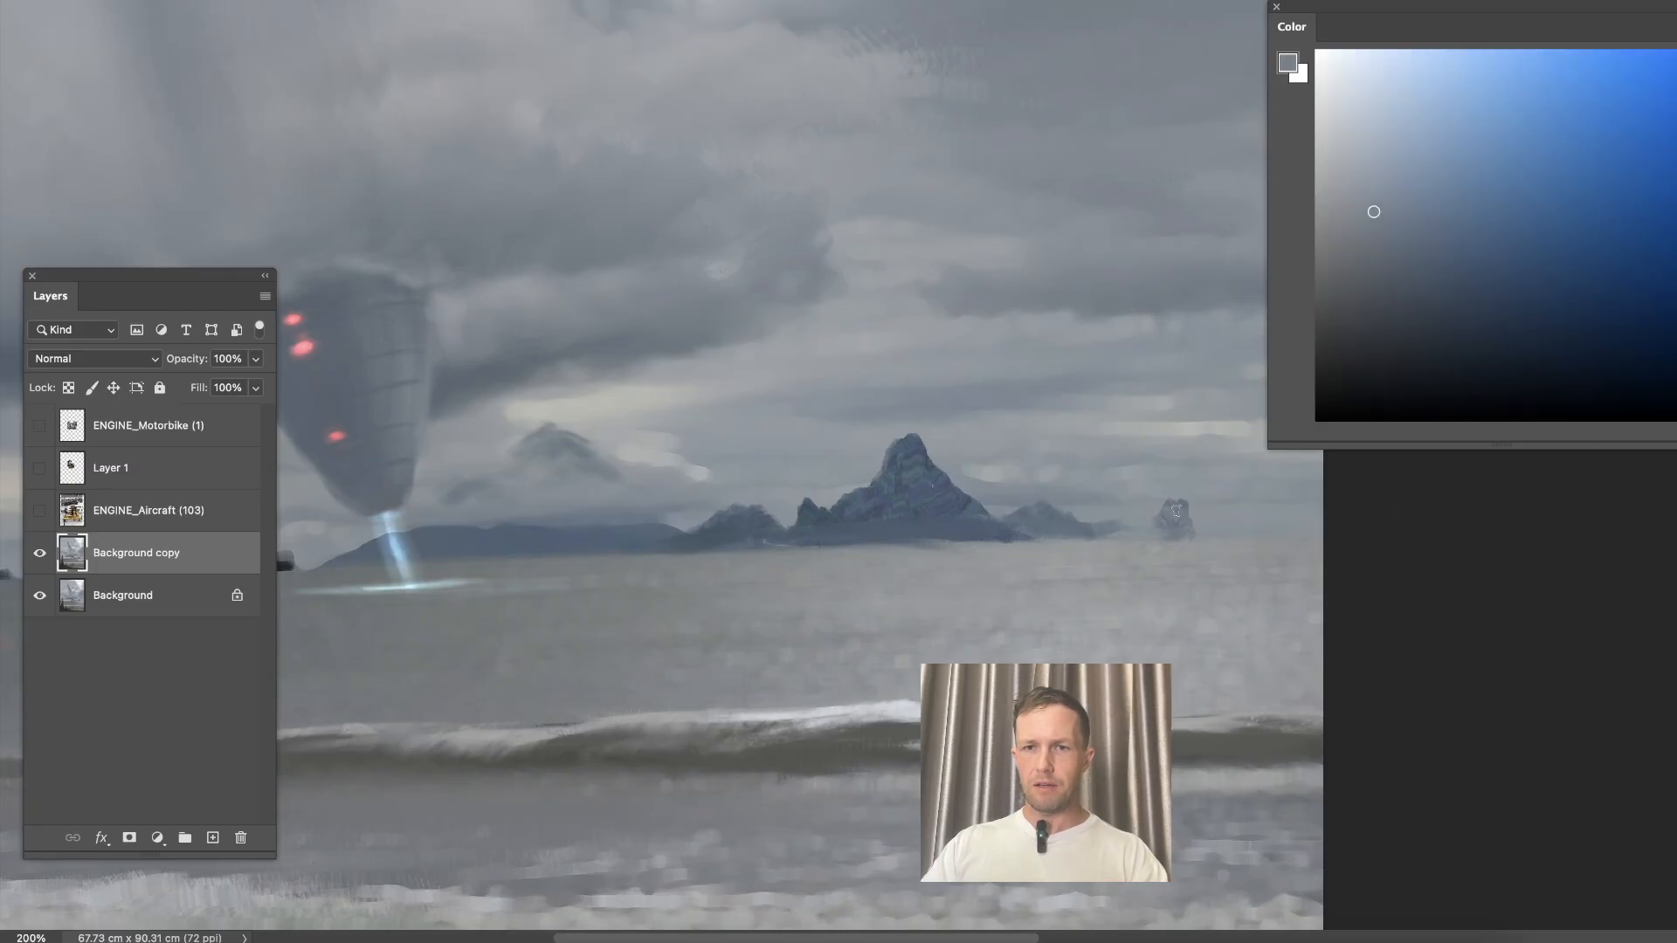
{"action": "left_click", "coordinate": [1102, 528]}
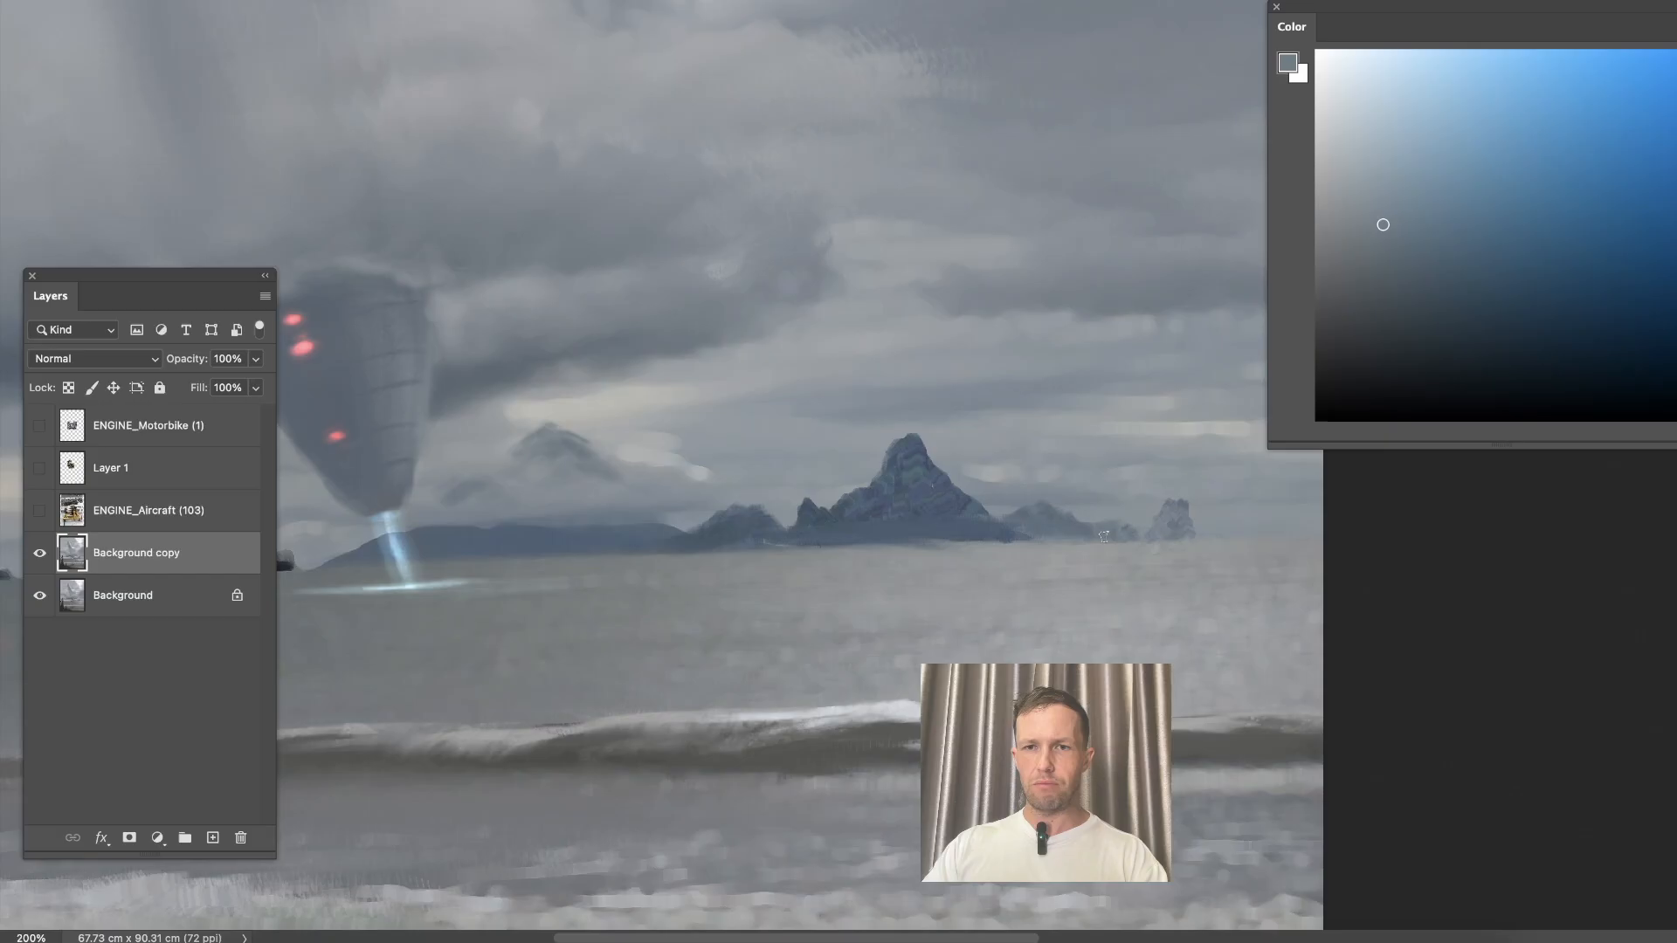
{"action": "left_click", "coordinate": [1103, 540]}
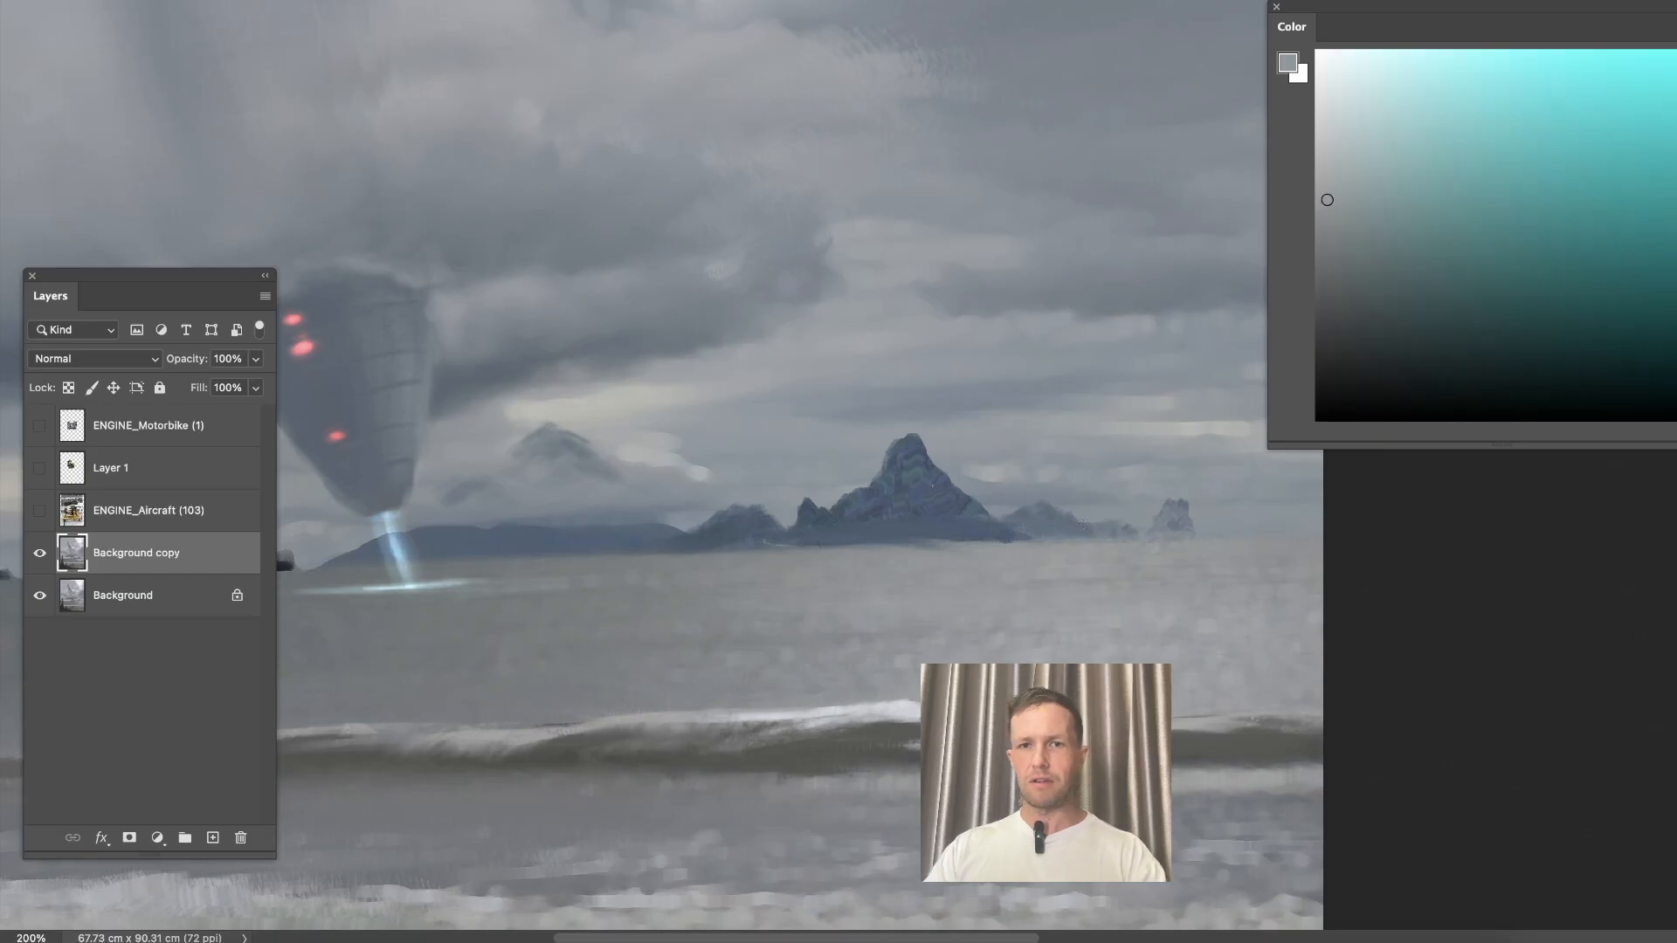
Sample hazy blue-greys and refine the faint distant mountain between the craft and the main island.
{"action": "left_click_drag", "start_coordinate": [813, 554], "coordinate": [935, 550]}
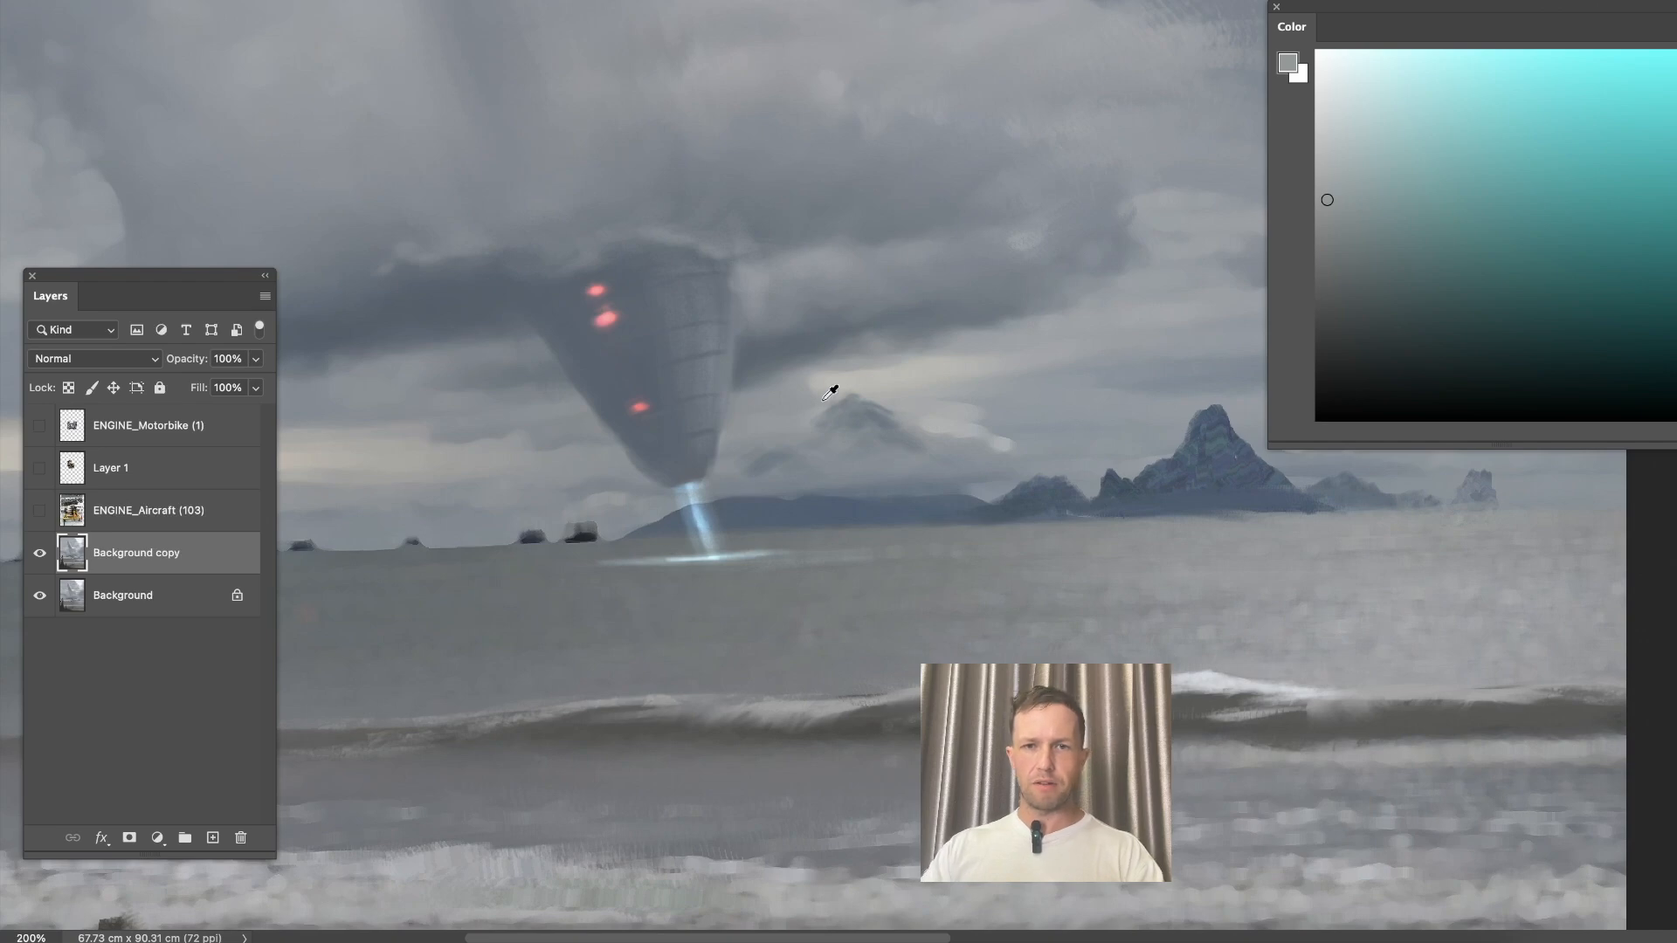
{"action": "left_click", "coordinate": [869, 406]}
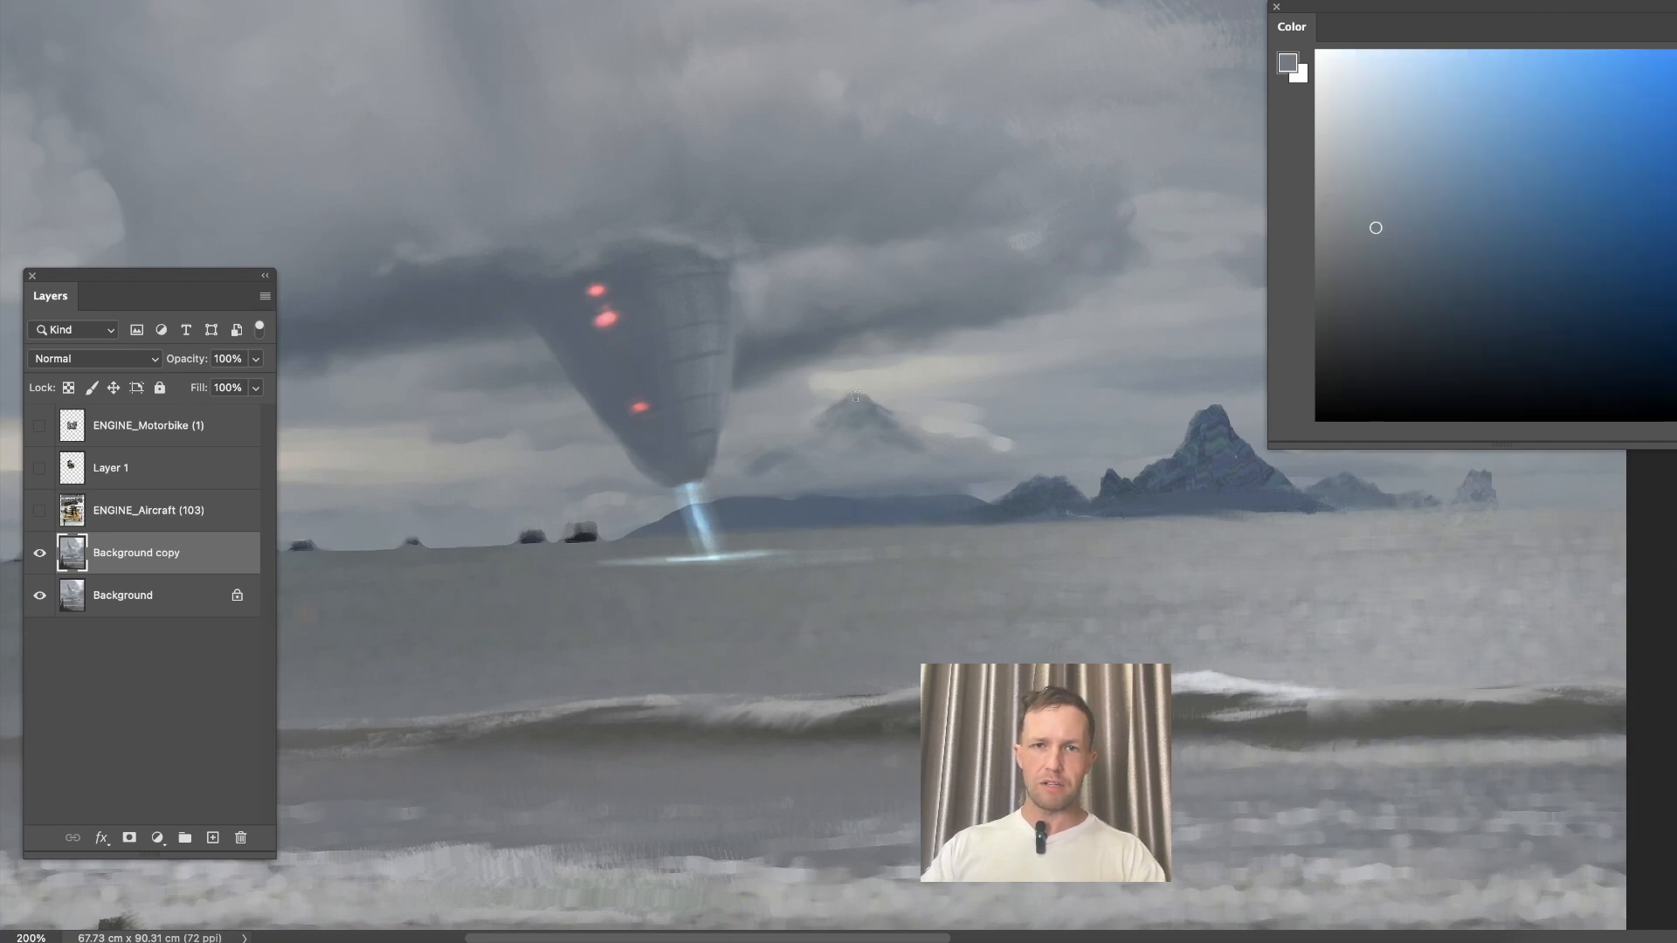
{"action": "left_click", "coordinate": [902, 457]}
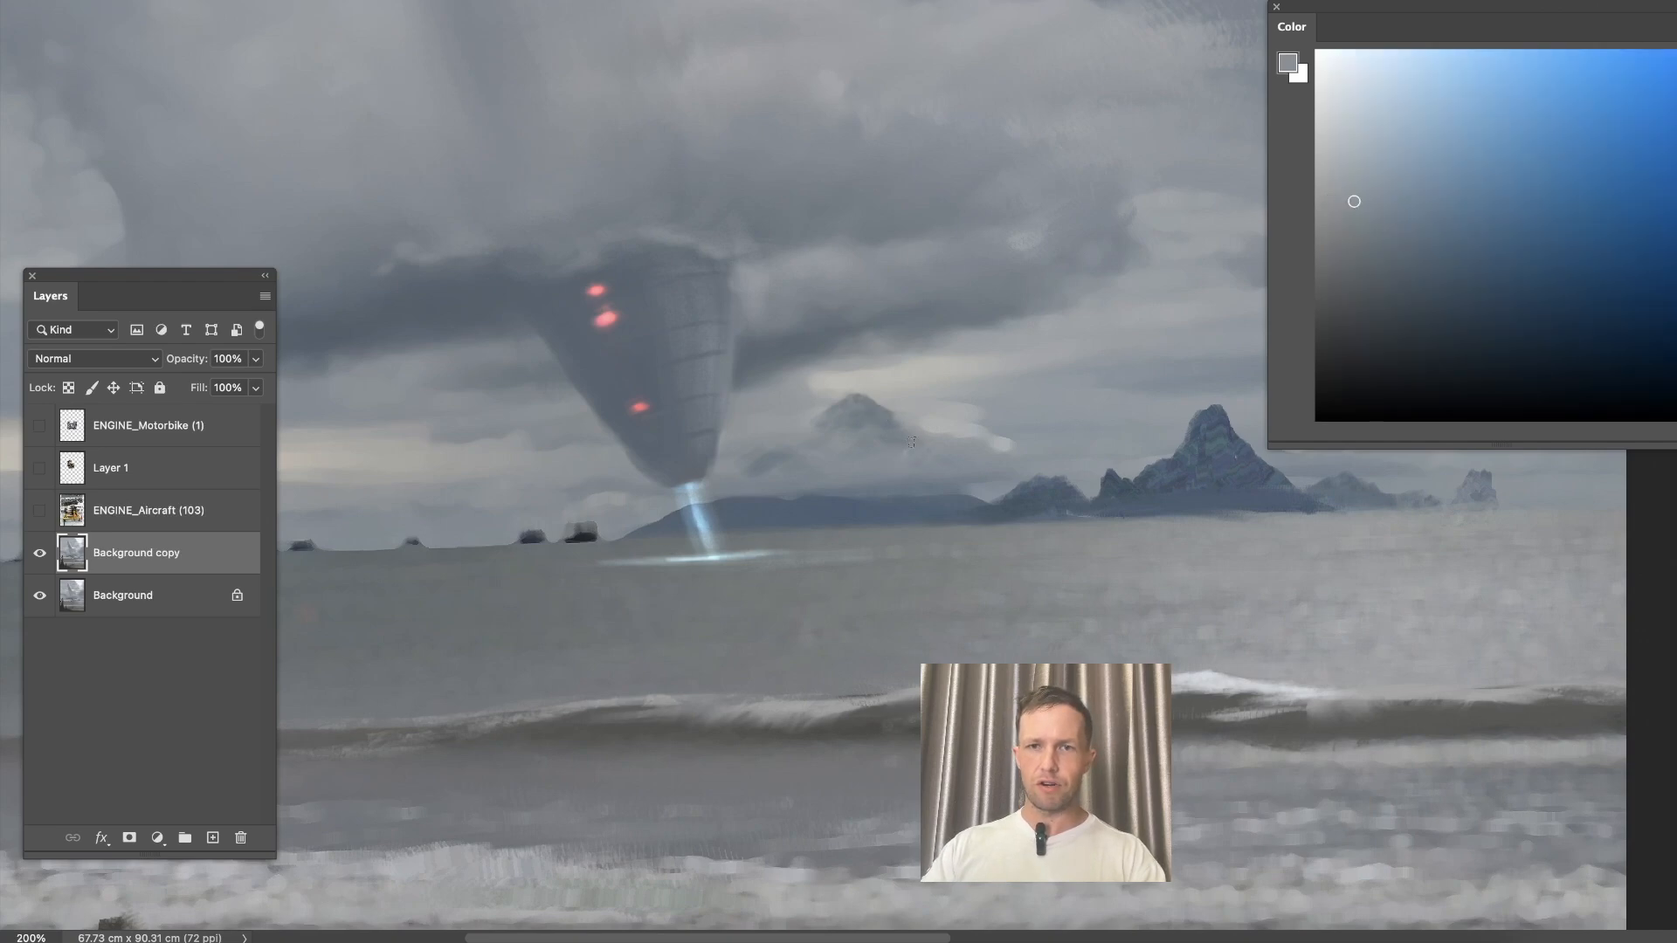
{"action": "left_click", "coordinate": [961, 477]}
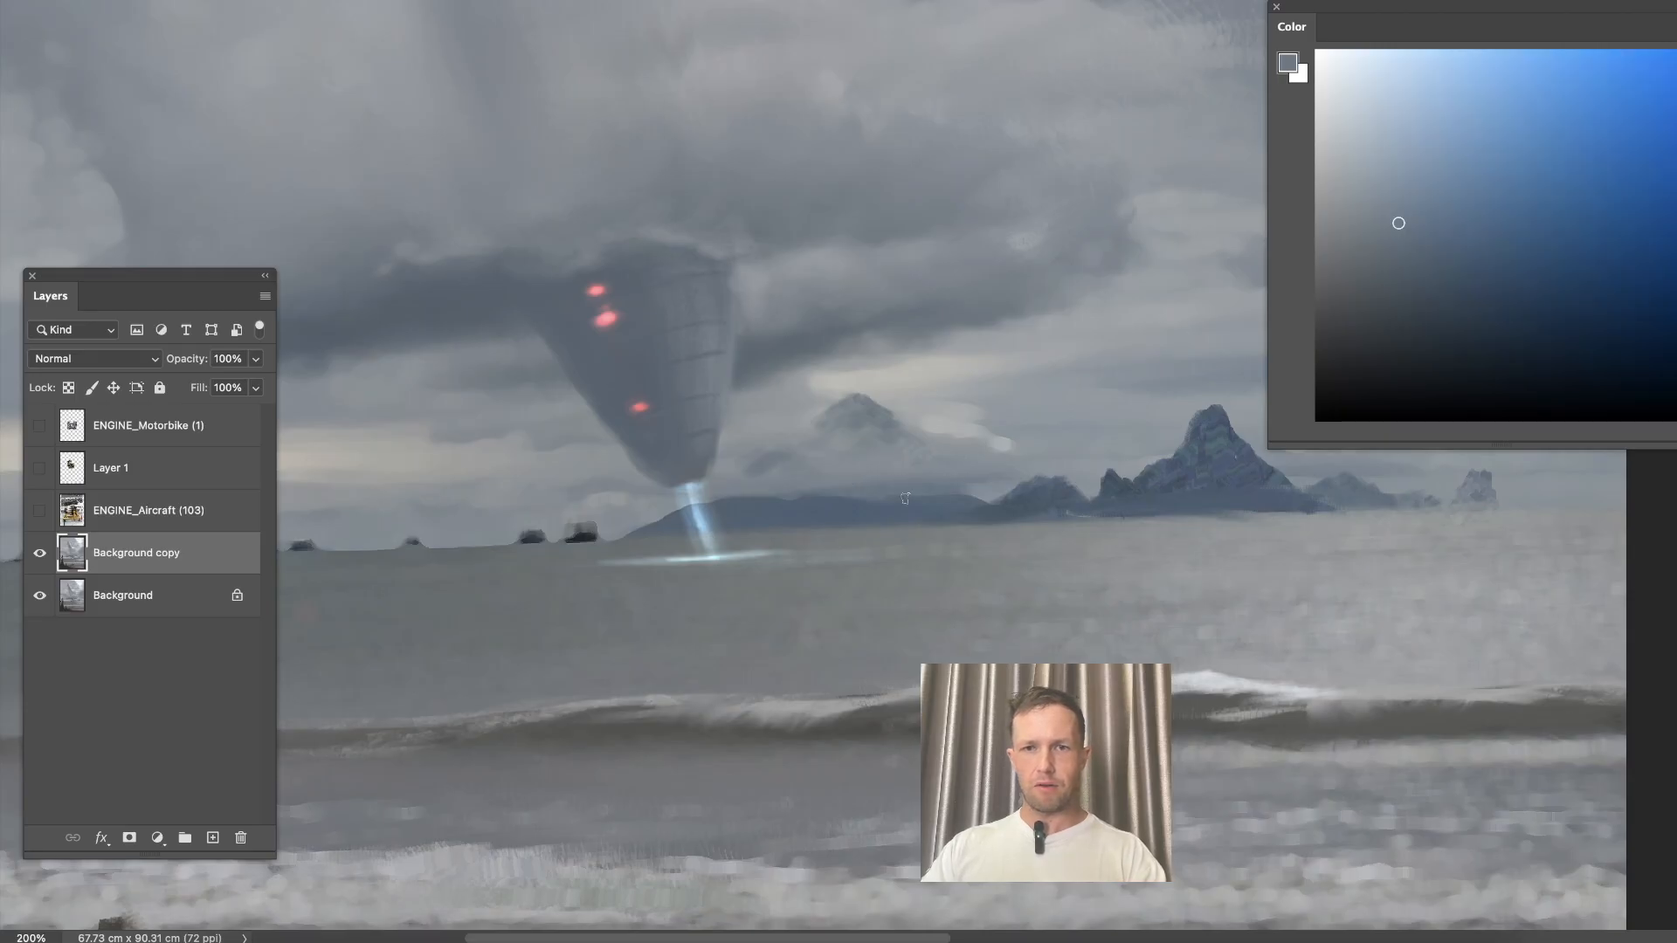
Sample cloud and hull tones and add small dark details to the craft's lower section near the red lights.
{"action": "scroll", "coordinate": [966, 468], "scroll_direction": "up", "scroll_amount": 5}
{"action": "scroll", "coordinate": [966, 468], "scroll_direction": "left", "scroll_amount": 5}
{"action": "left_click", "coordinate": [908, 404]}
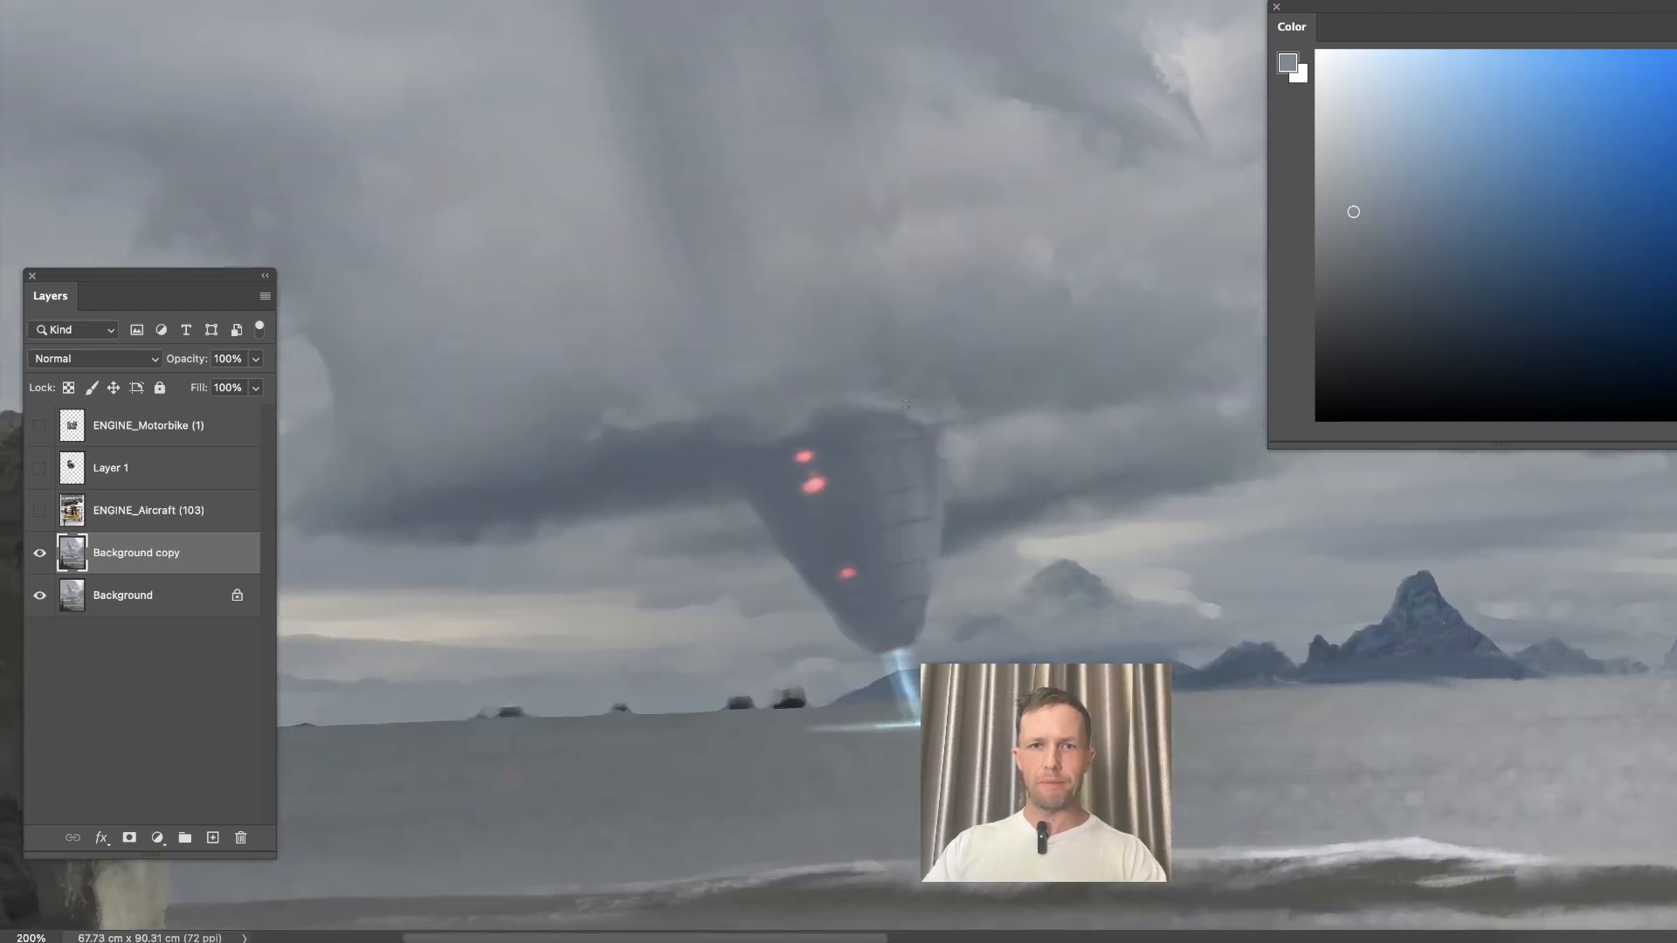
{"action": "left_click", "coordinate": [802, 524]}
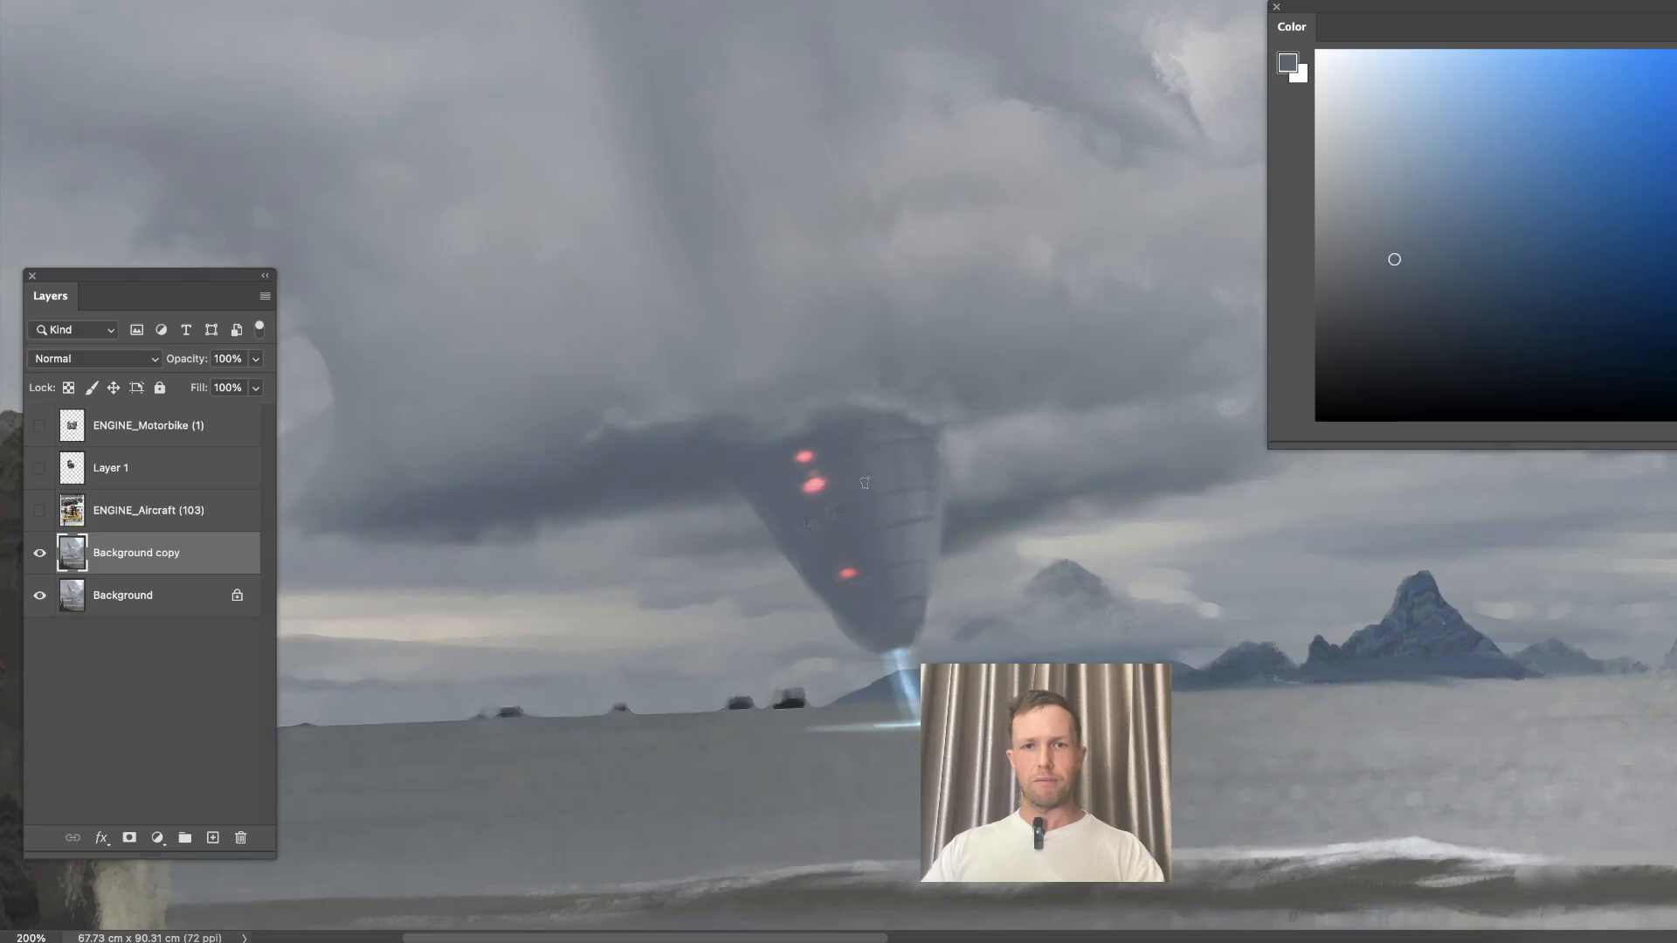
{"action": "key", "text": "super+minus"}
{"action": "key", "text": "super+minus"}
{"action": "key", "text": "super+minus"}
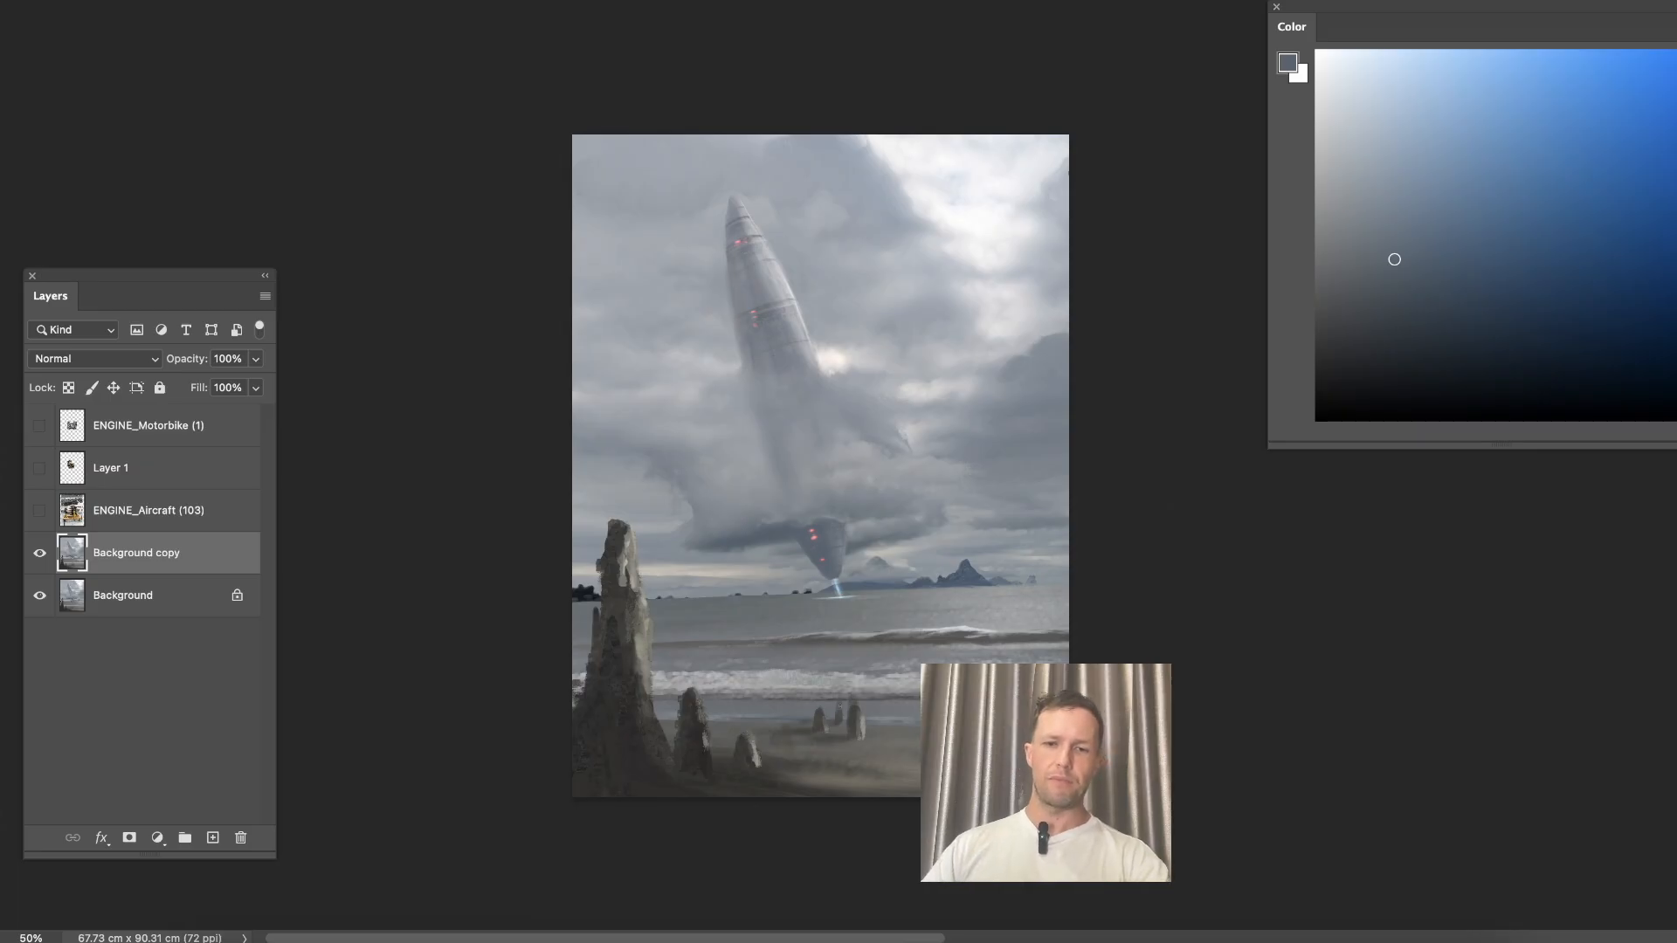
{"action": "left_click", "coordinate": [992, 913]}
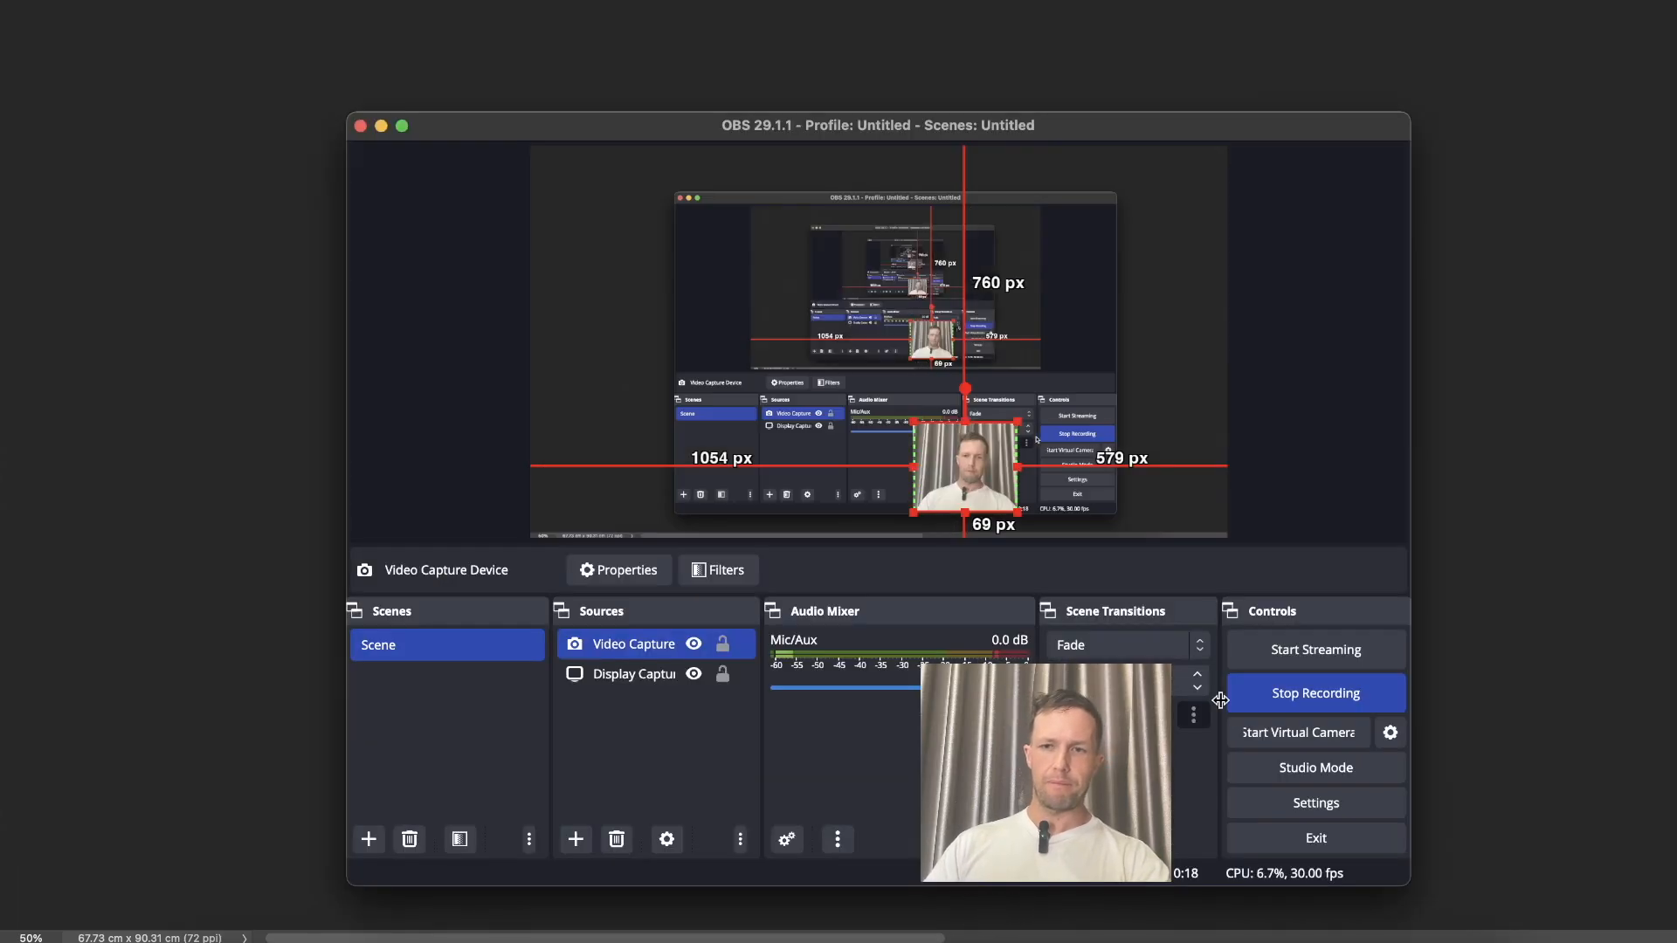